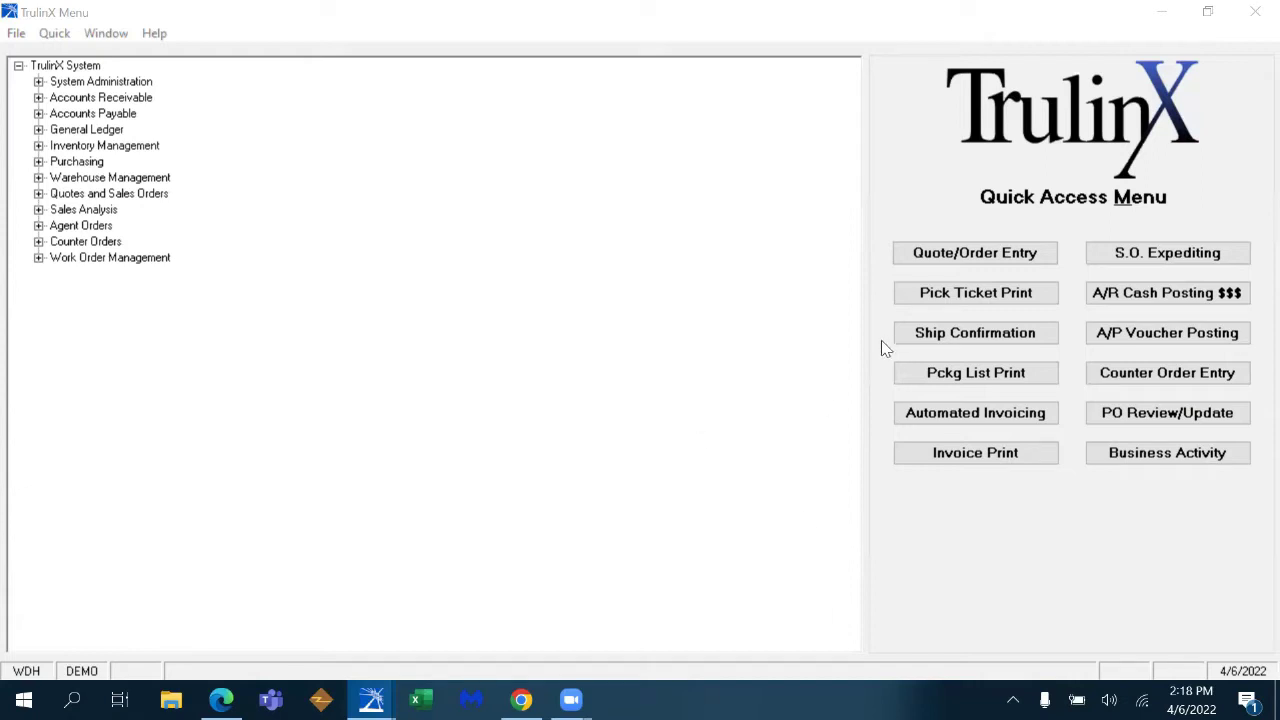
- Open a new blank quote in Quote/Order Entry and move the Quote Maintenance window aside
click(960, 255)
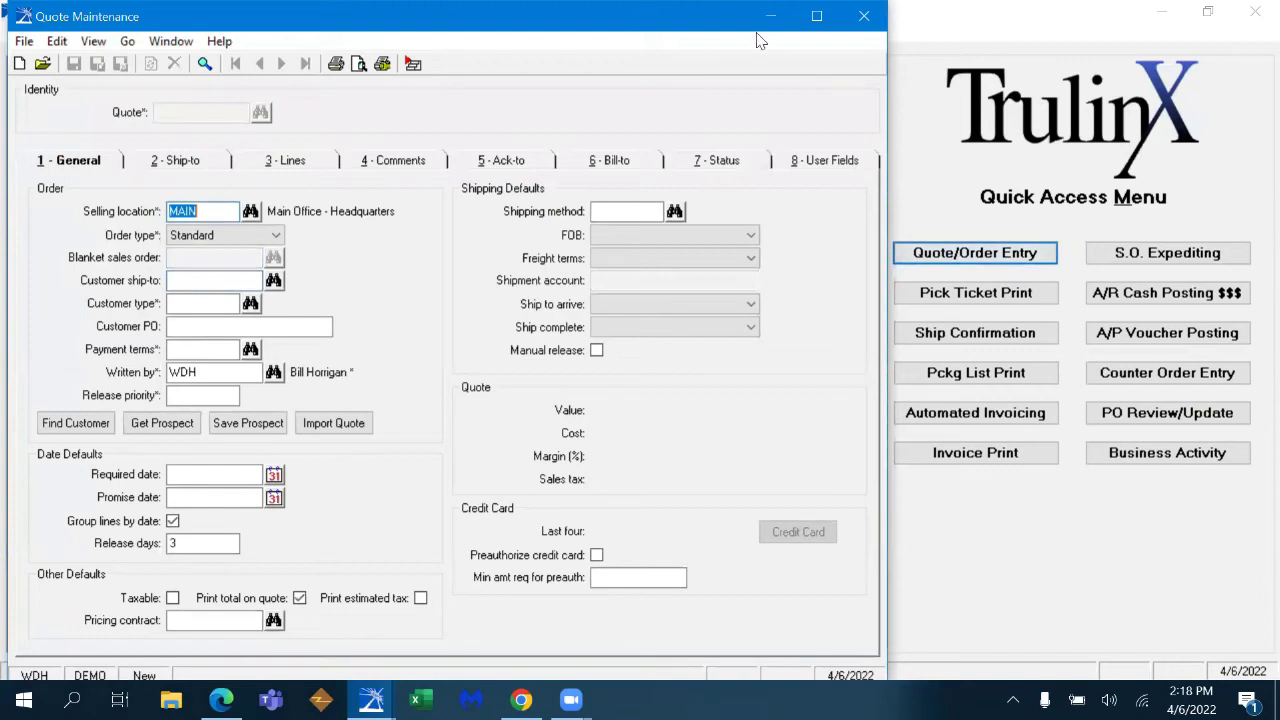
click(1115, 165)
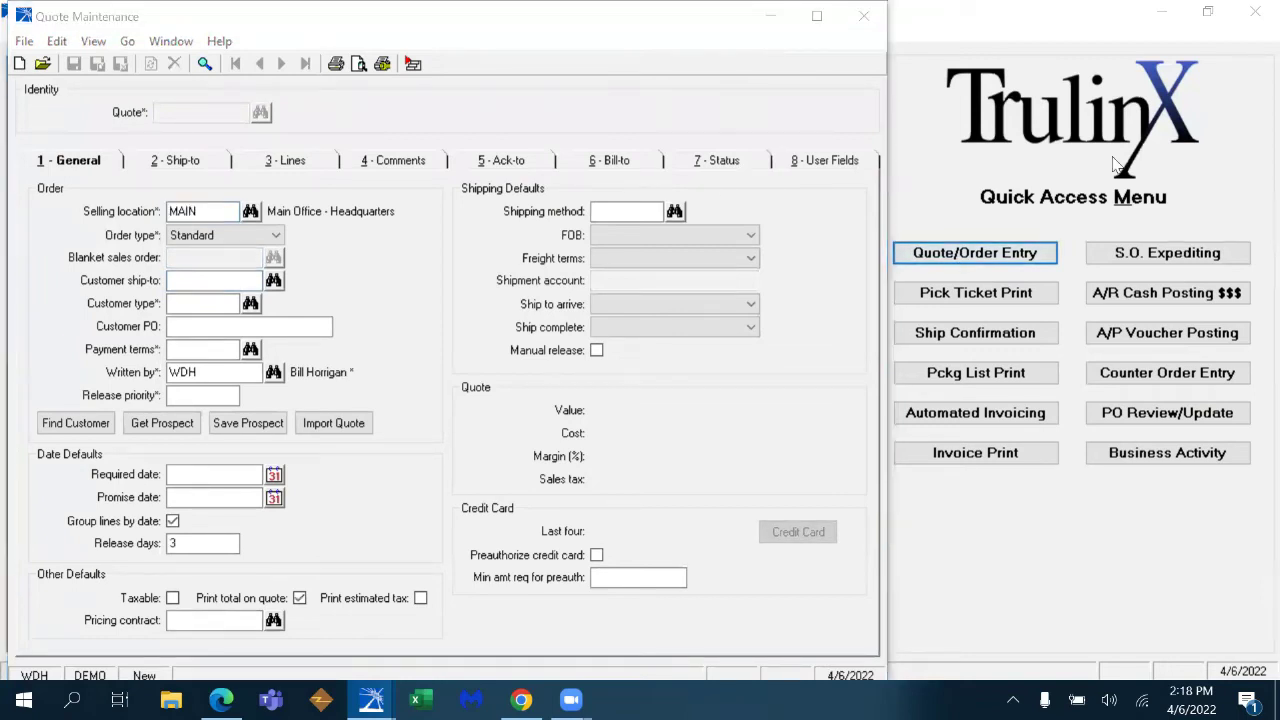
click(620, 120)
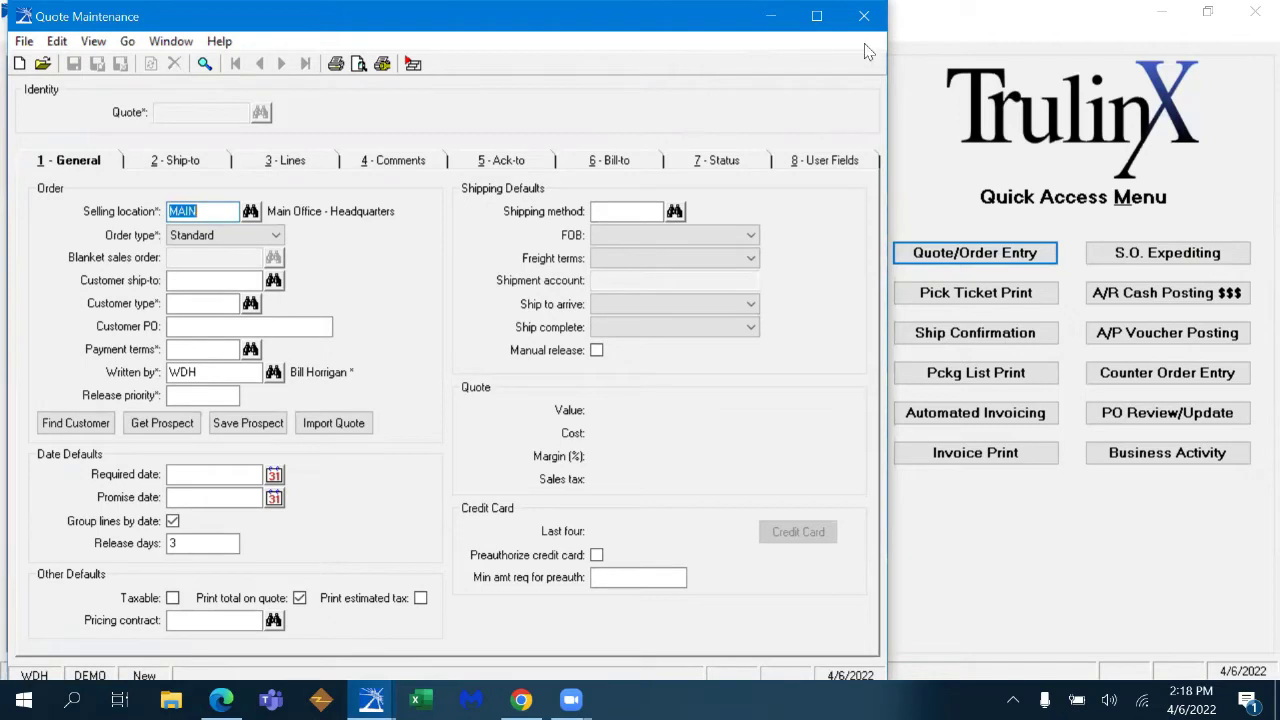
drag(823, 11, 975, 28)
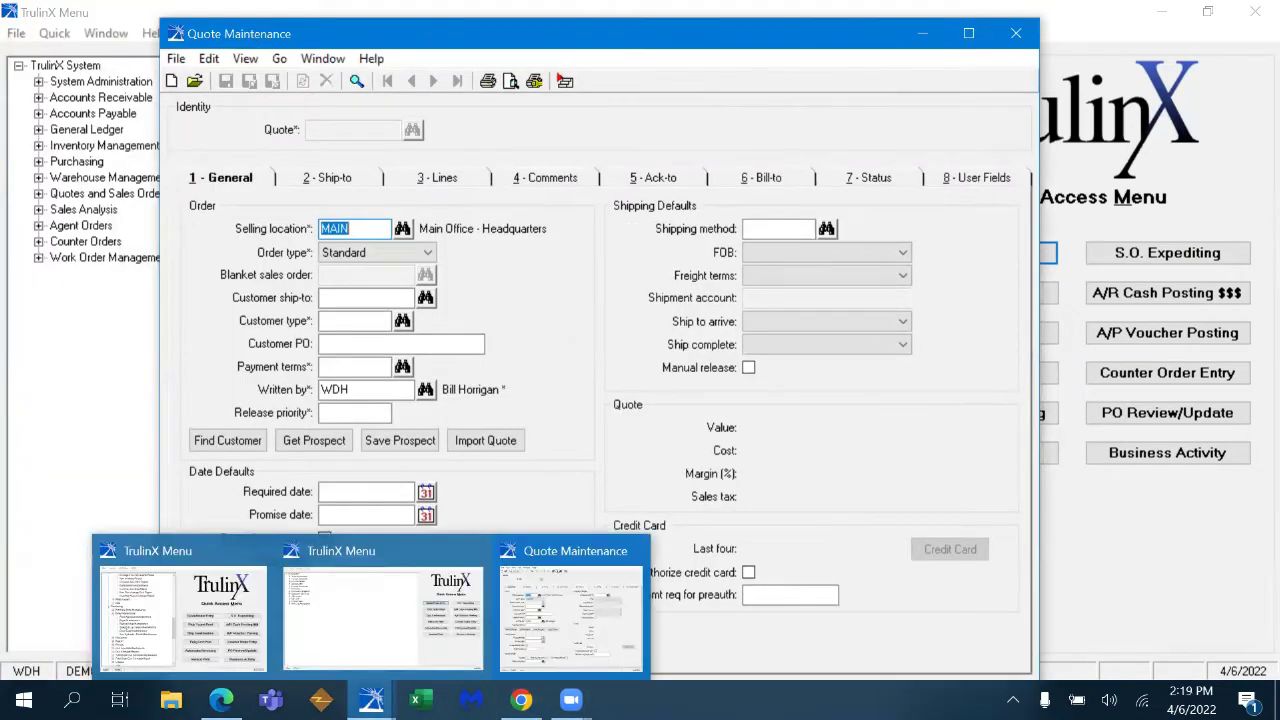
- Maximize the quote form and set the customer ship-to to ANH-BUS-OH (Columbus)
click(969, 35)
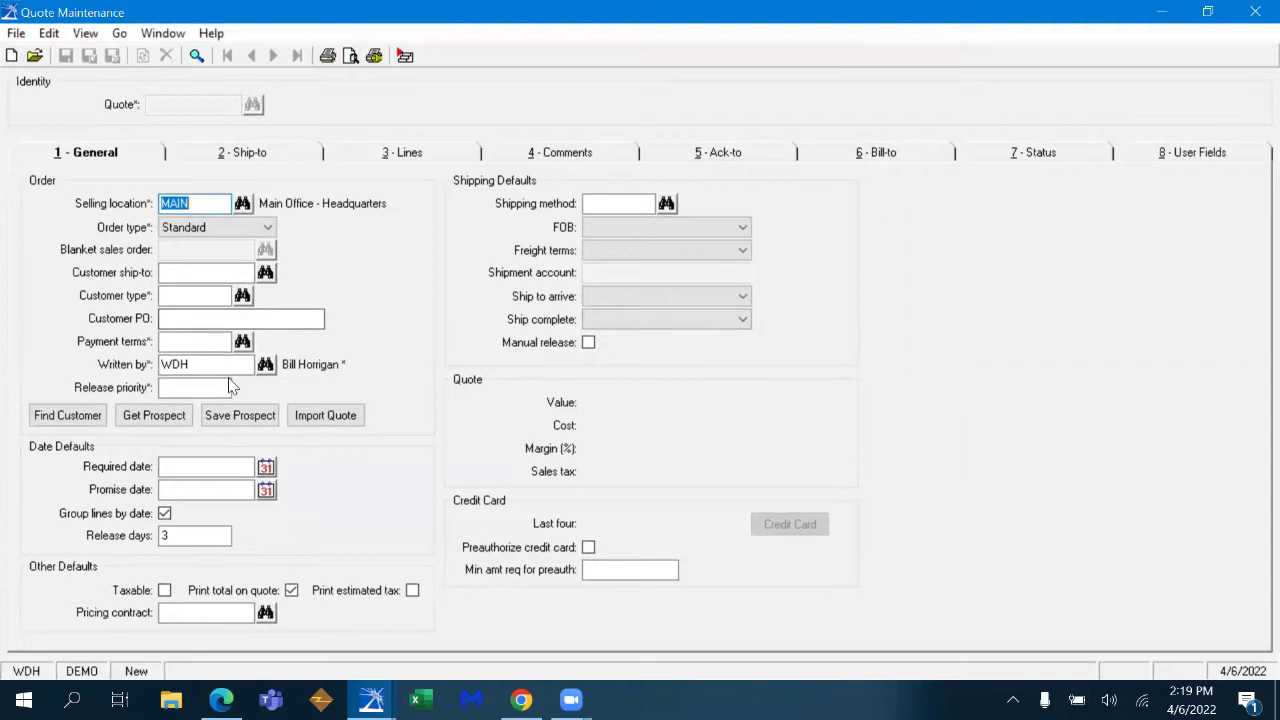
click(225, 276)
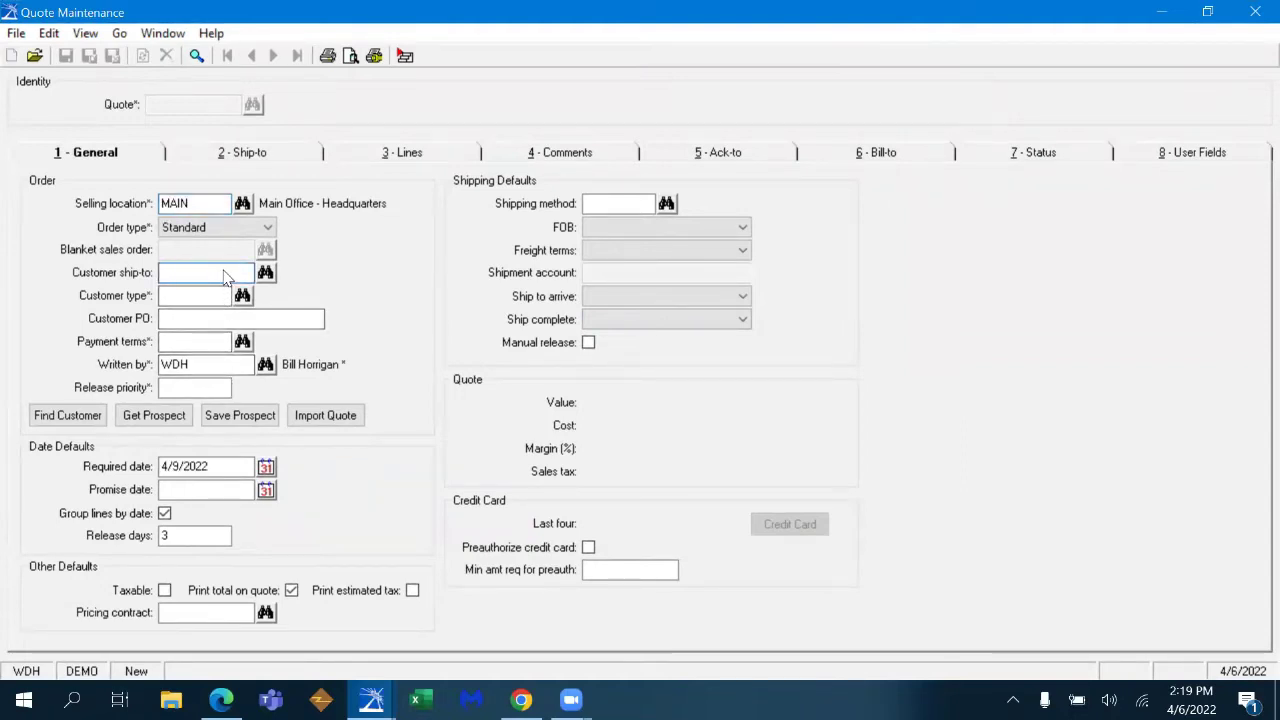
text(ANH)
key(Tab)
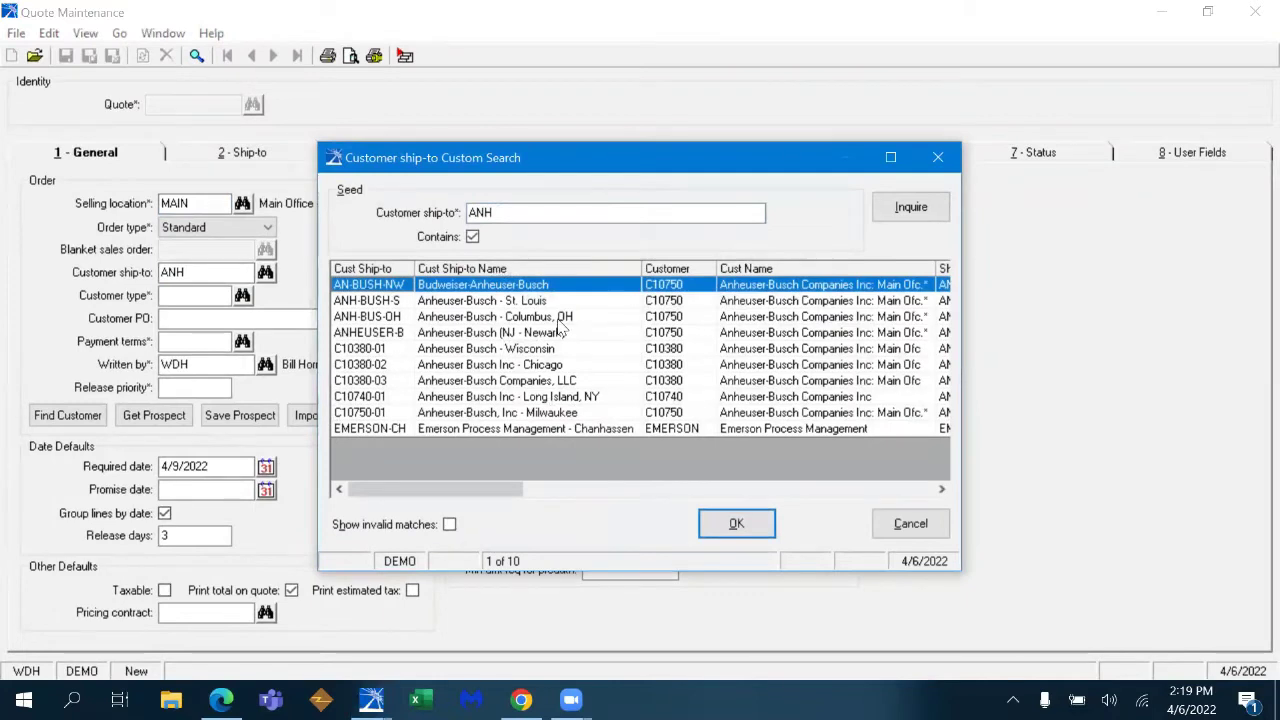
double_click(558, 318)
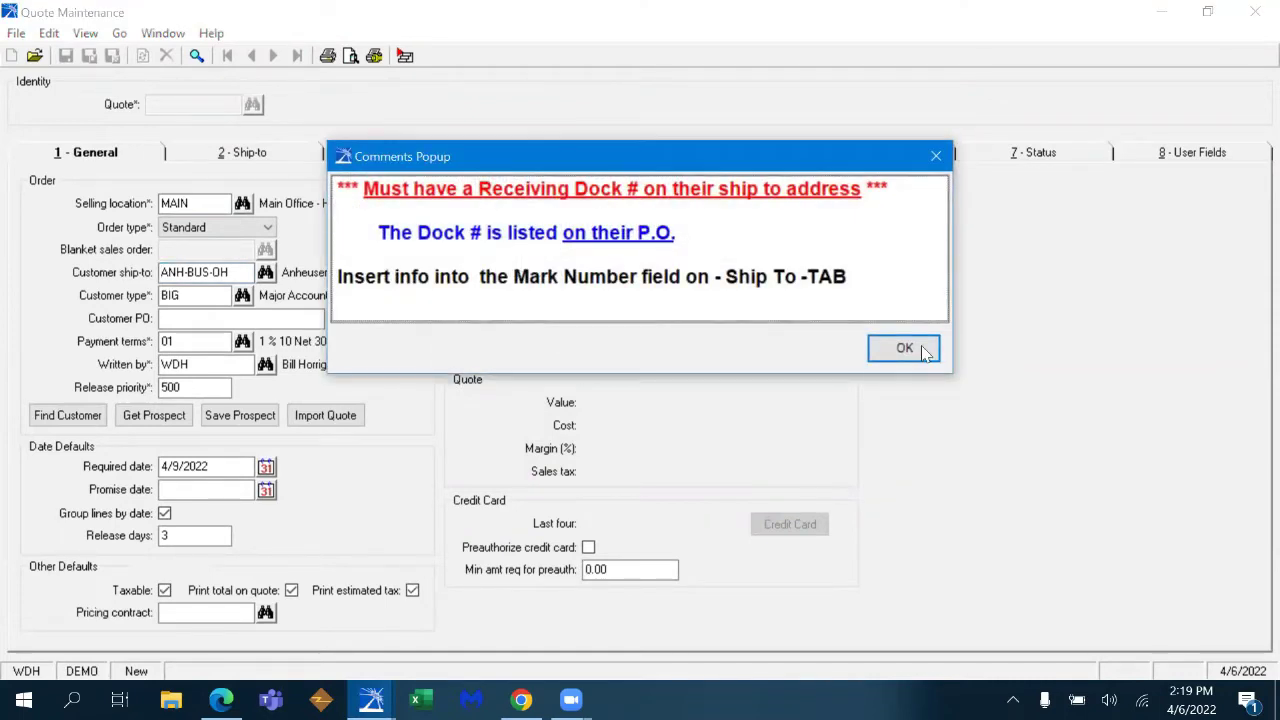
- Dismiss the customer comments note and show the quote's empty line items
drag(658, 168, 740, 148)
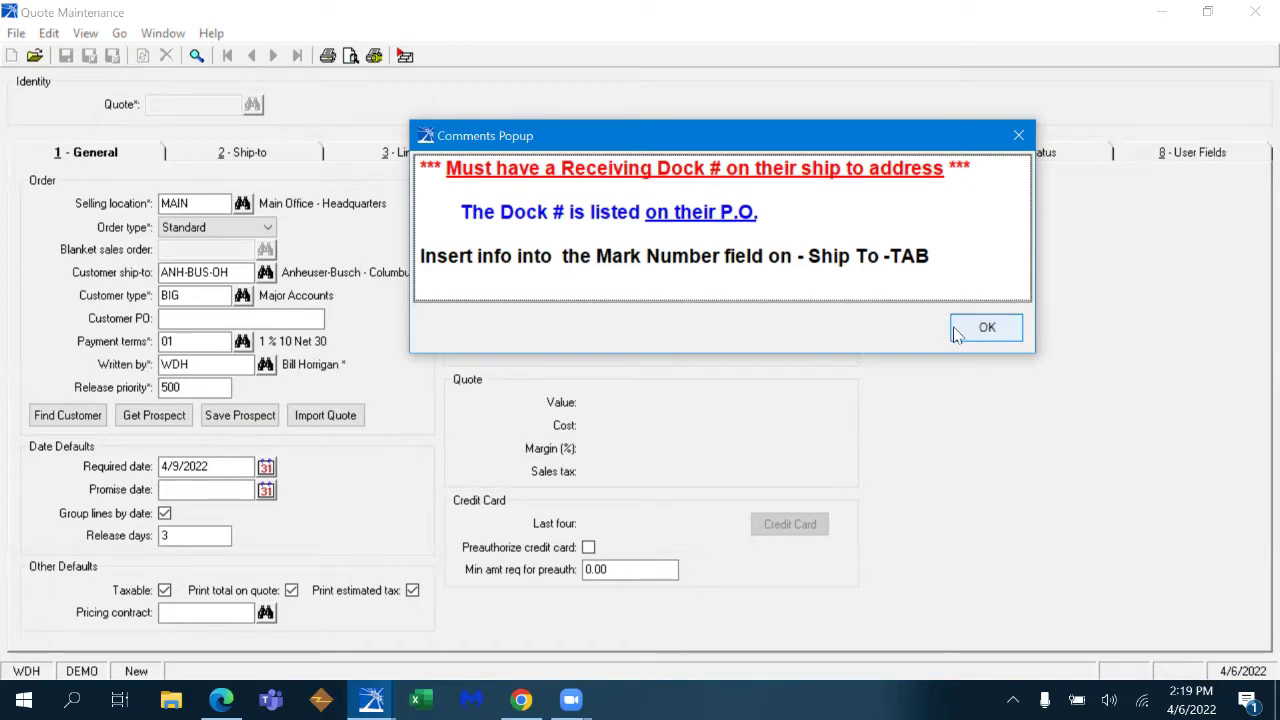
click(986, 328)
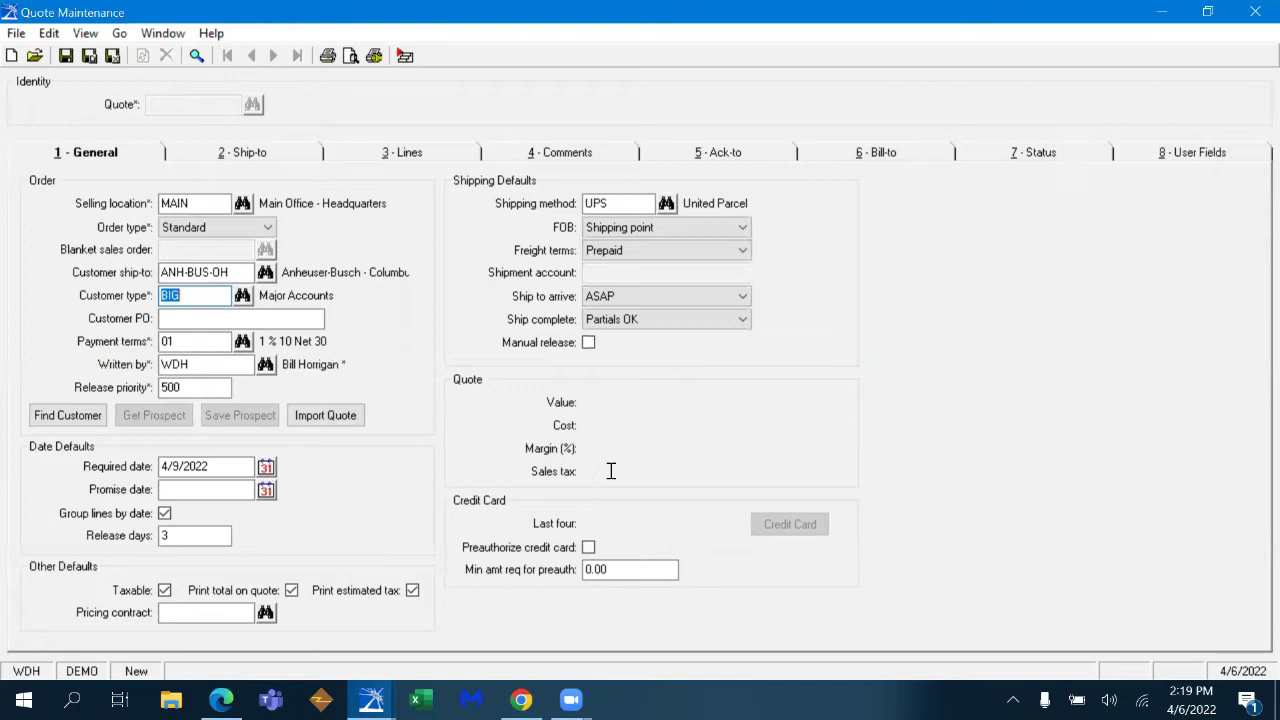
click(422, 156)
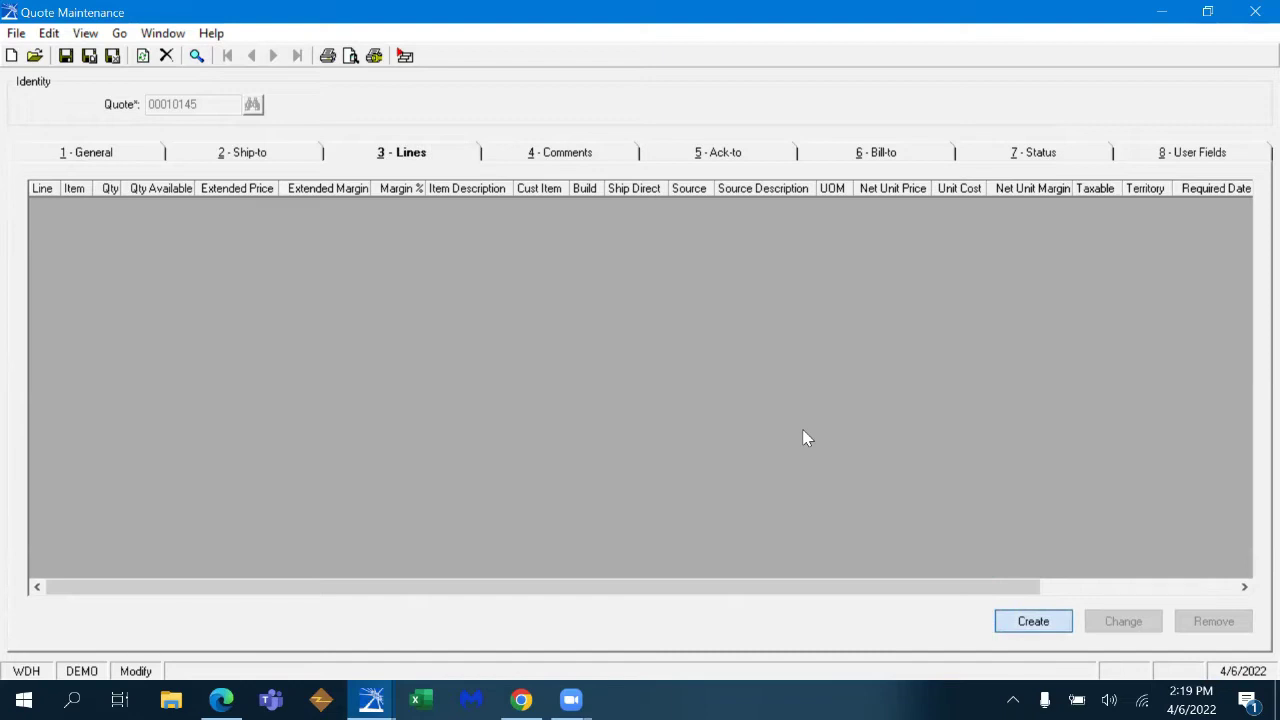
- Start line 0010 with item CP17-03, found by searching CP17, and dismiss its comments note
key(Return)
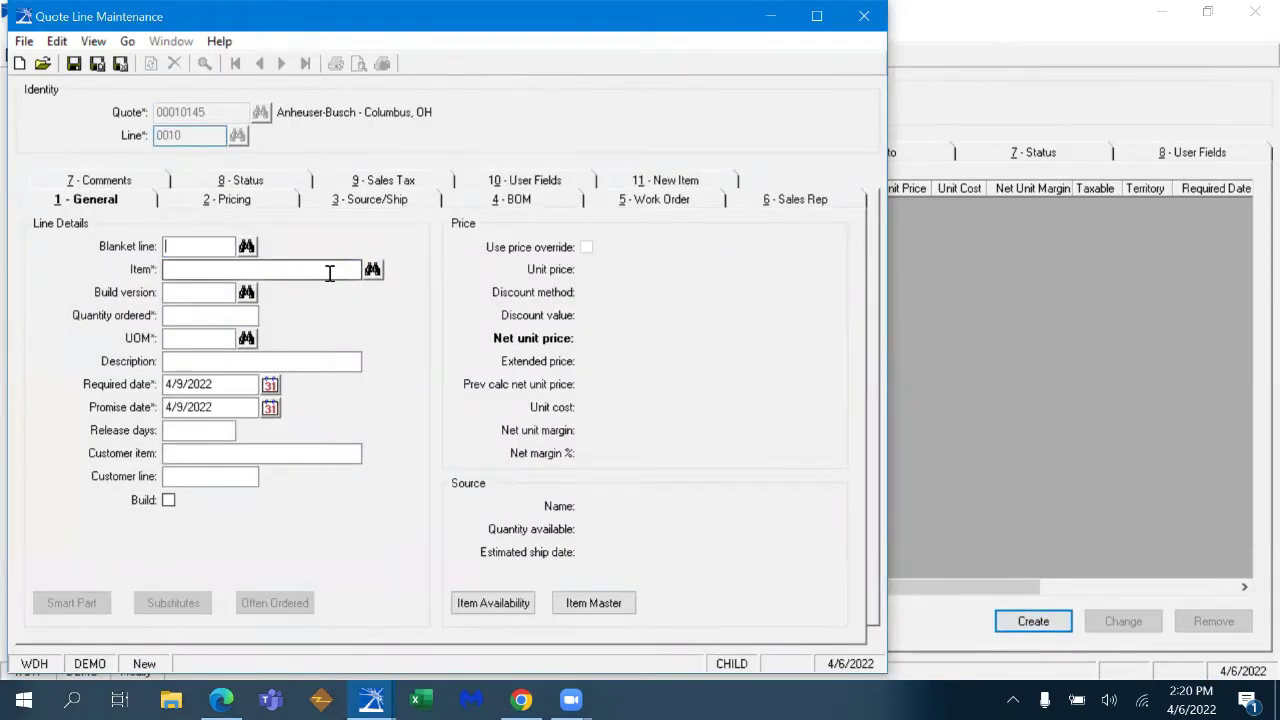
text(C)
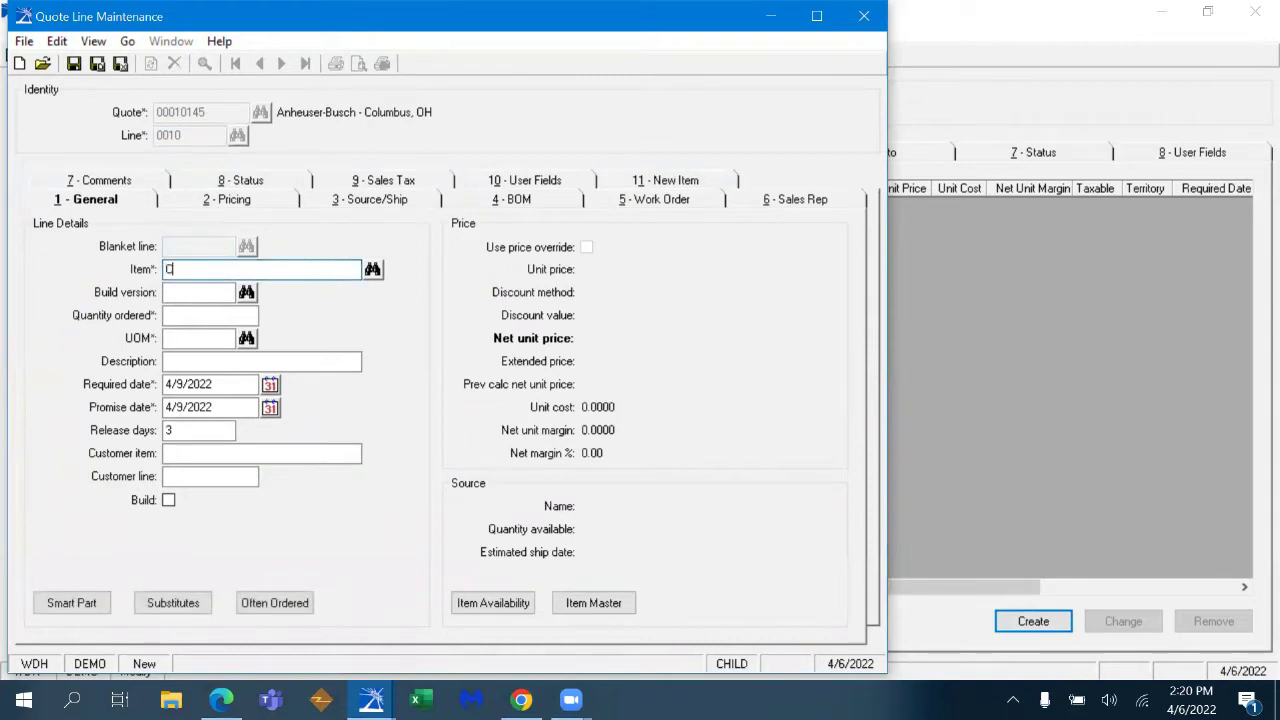
text(P17)
key(Tab)
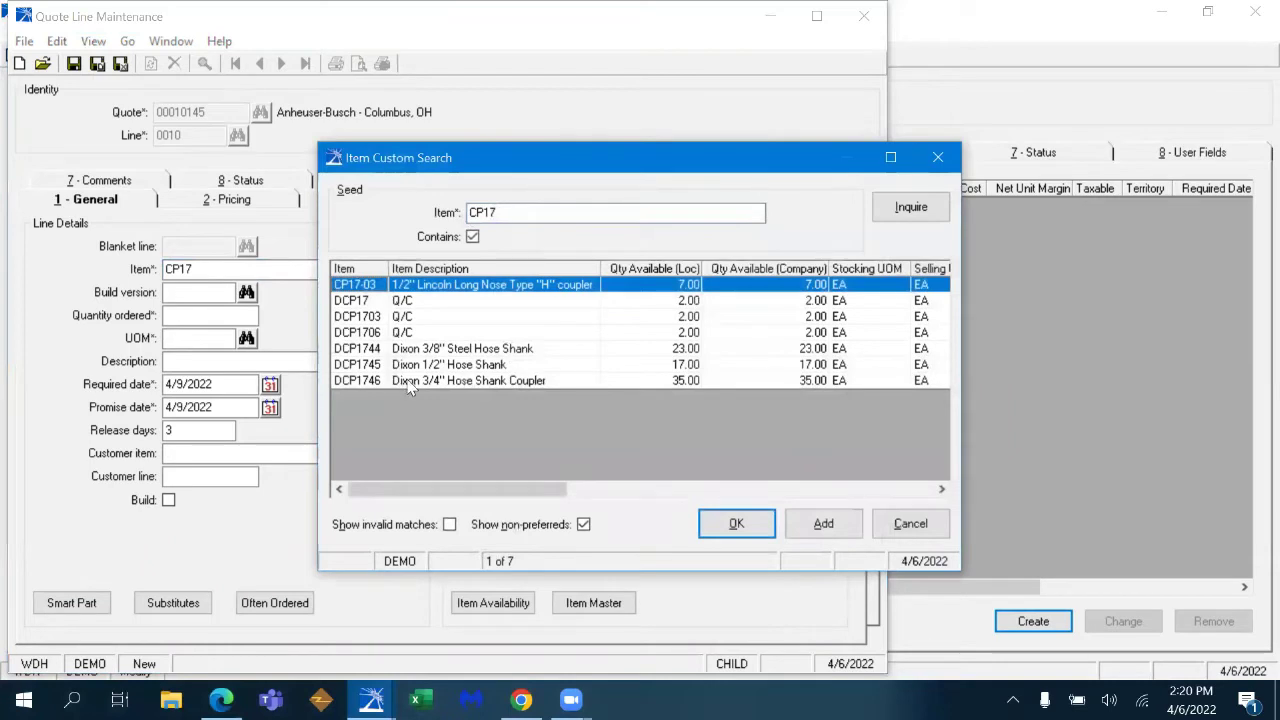
click(736, 524)
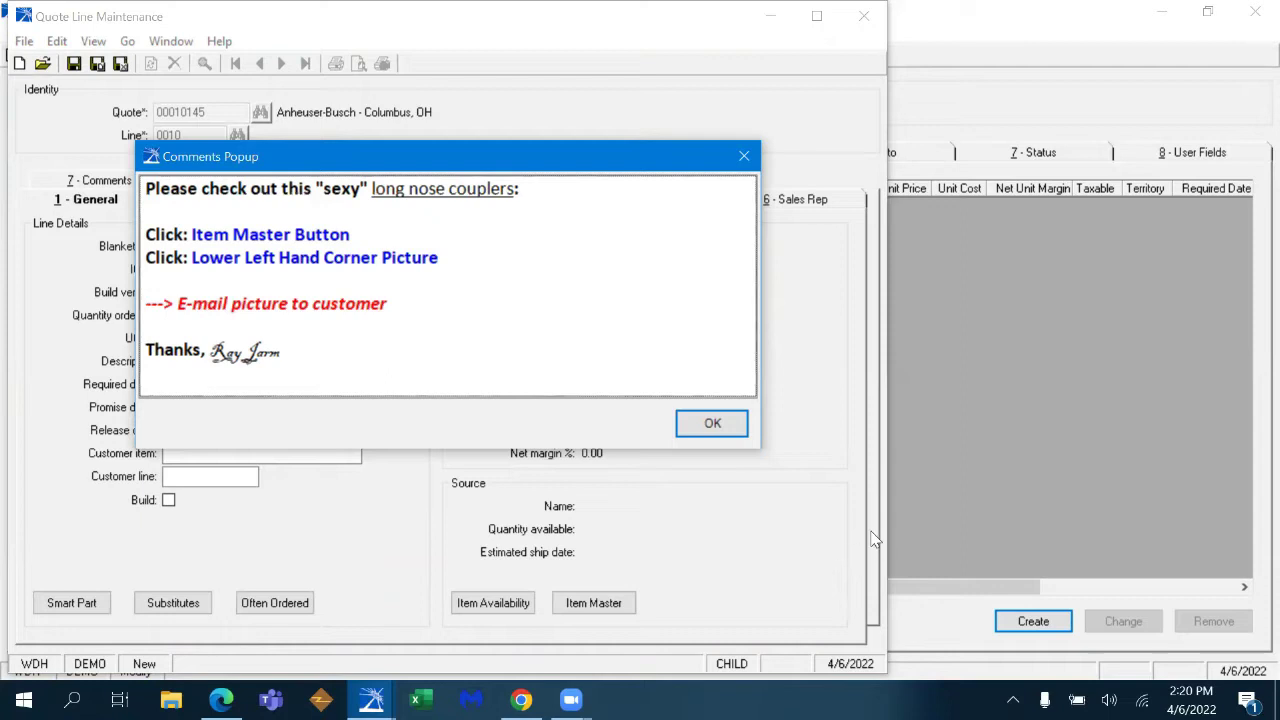
click(711, 426)
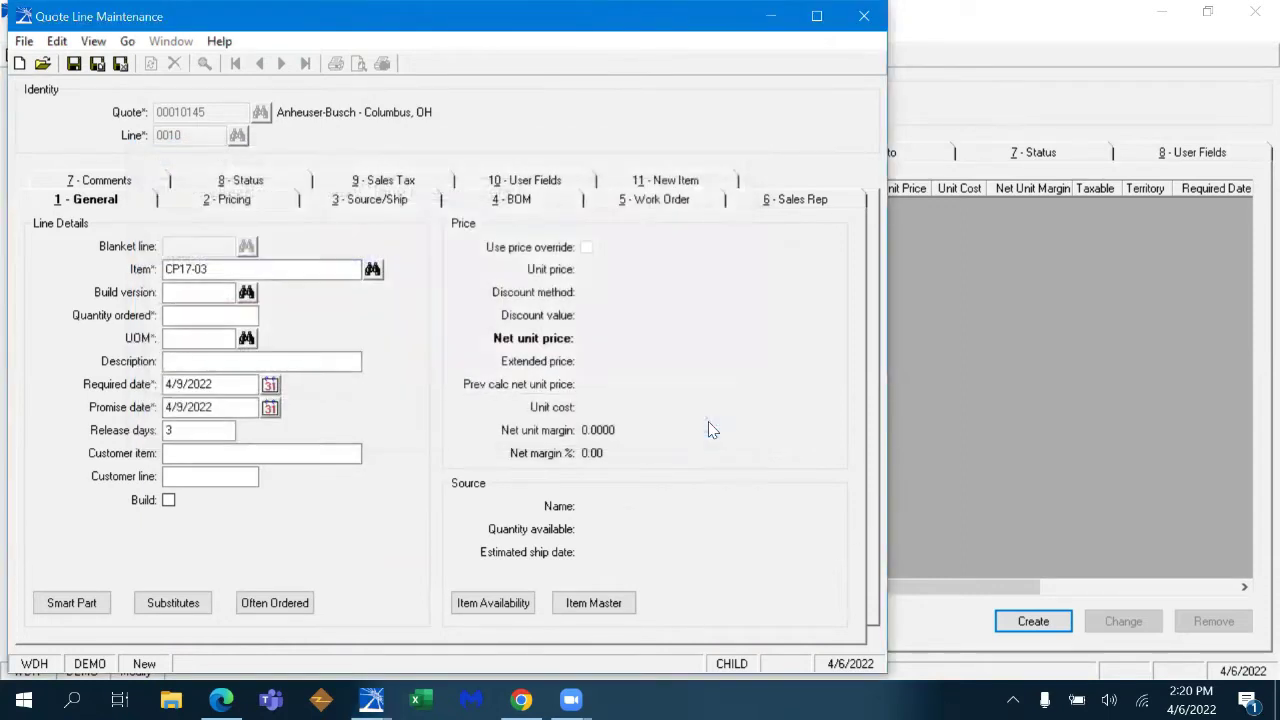
- Open the Item Master record for CP17-03 and view its front-view picture
click(630, 599)
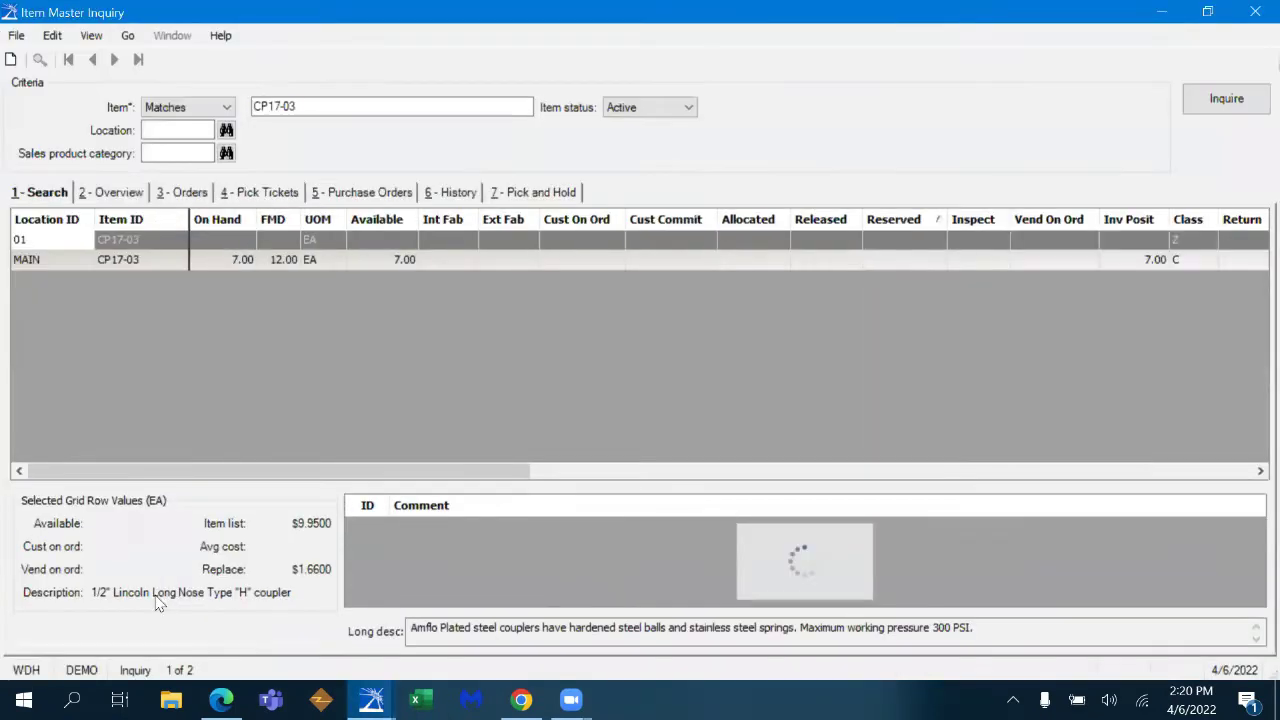
click(36, 634)
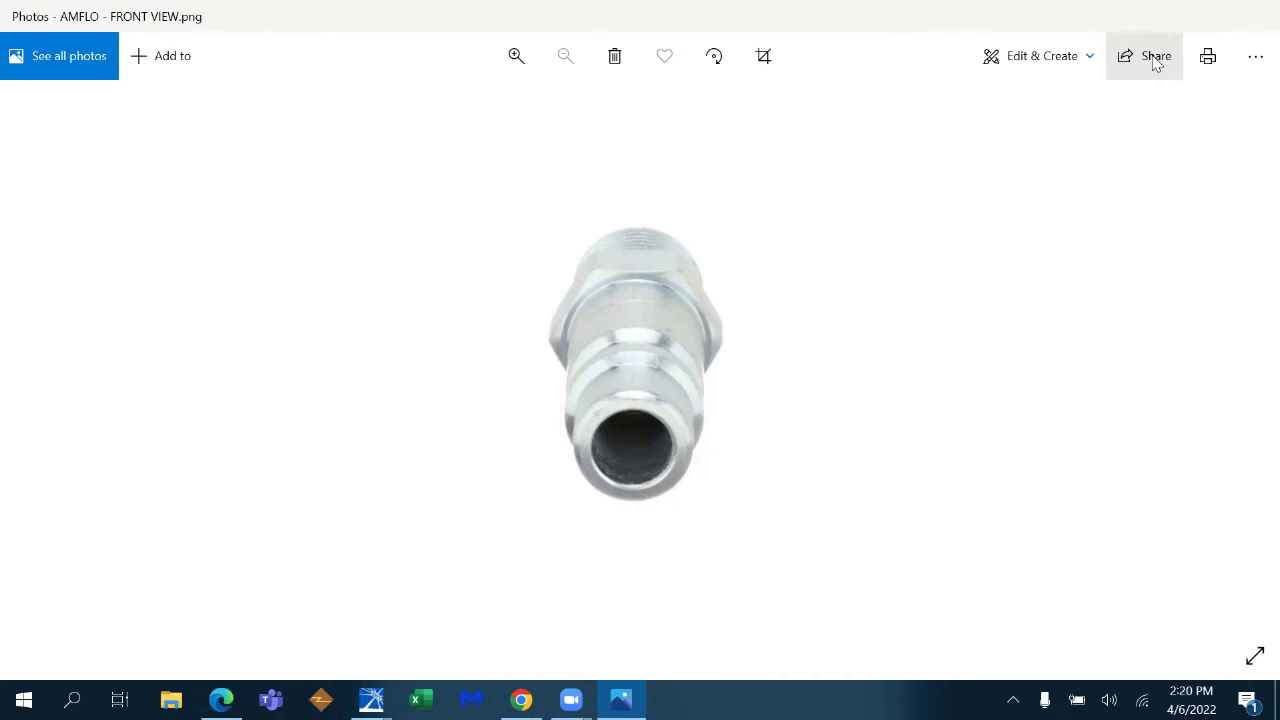
- Circle the coupler's top nut in blue ink with Photos' Draw tool, then close the picture
click(1078, 56)
click(1005, 150)
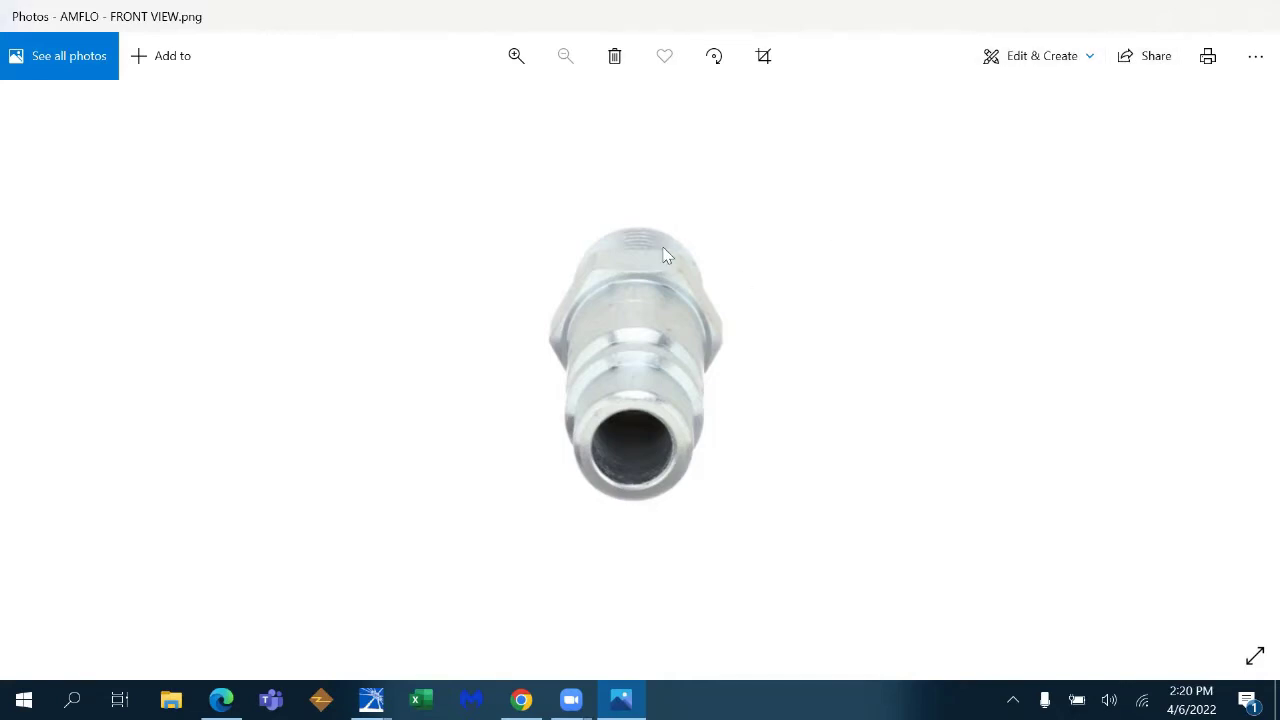
mouse_move(628, 222)
mouse_down()
mouse_move(592, 232)
mouse_move(671, 250)
mouse_up()
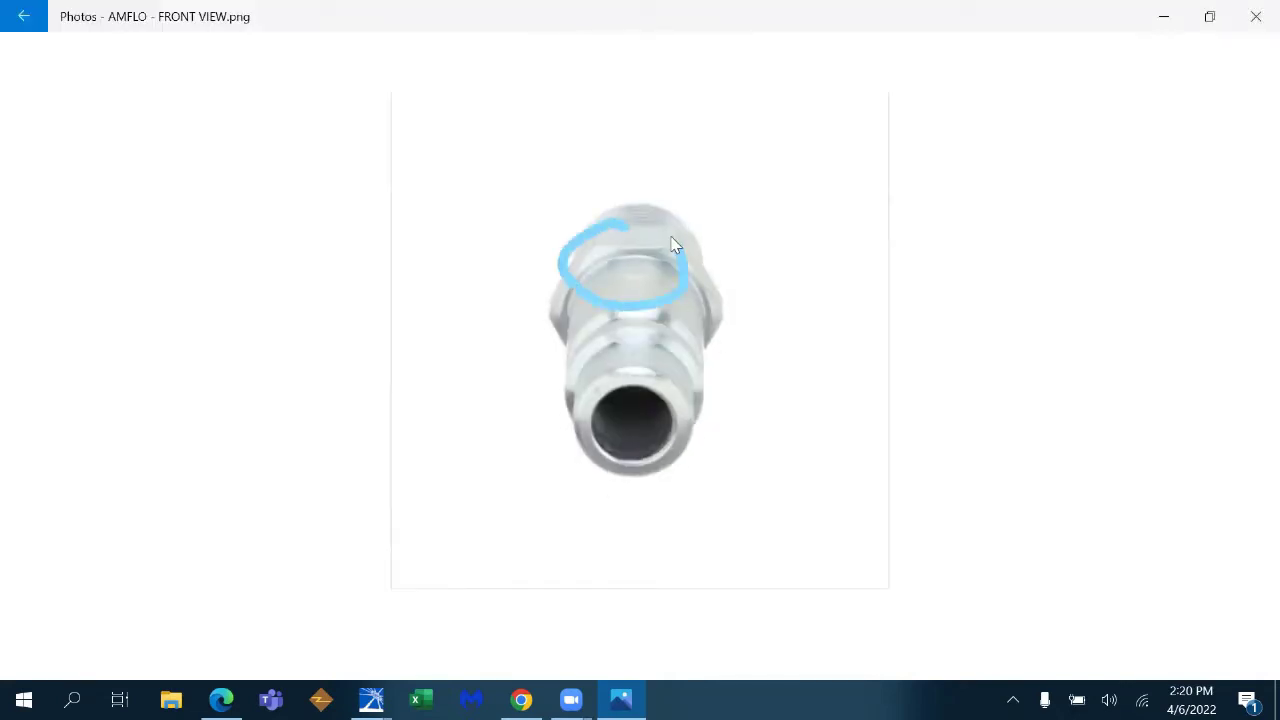
click(1255, 16)
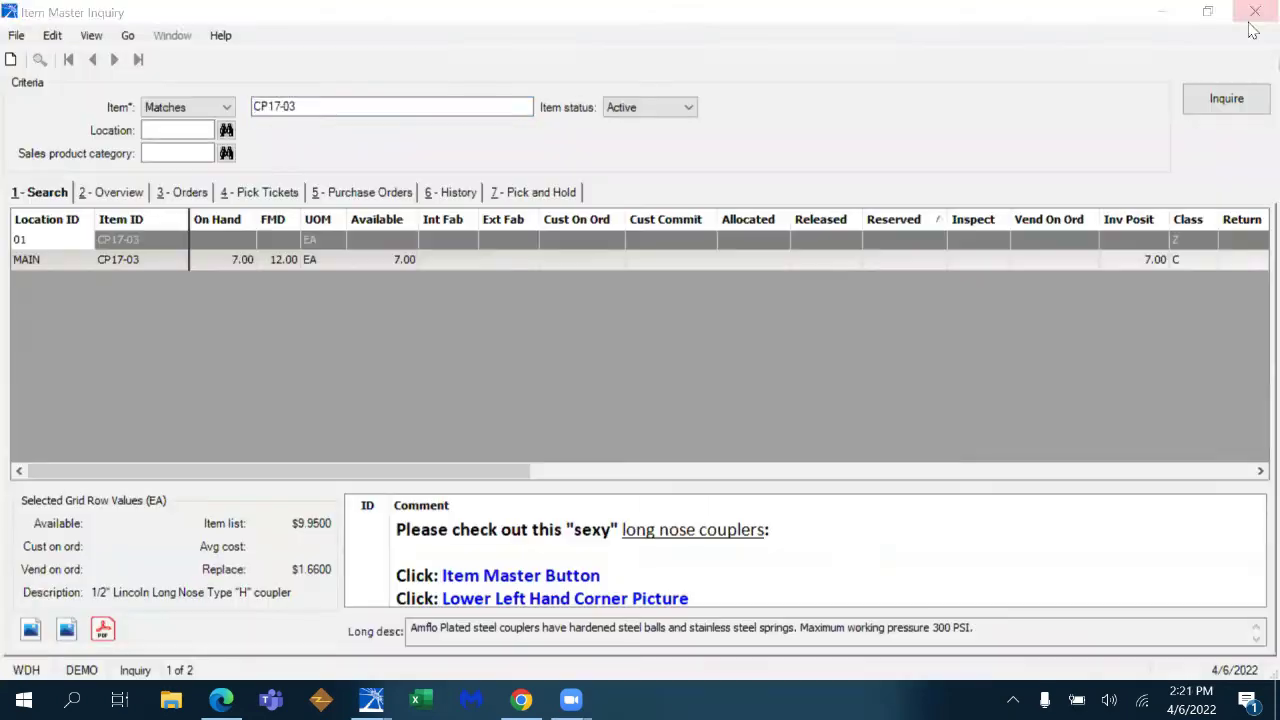
- View the AMFLO CAD drawing PDF, then close it and the CP17-03 item record
click(104, 630)
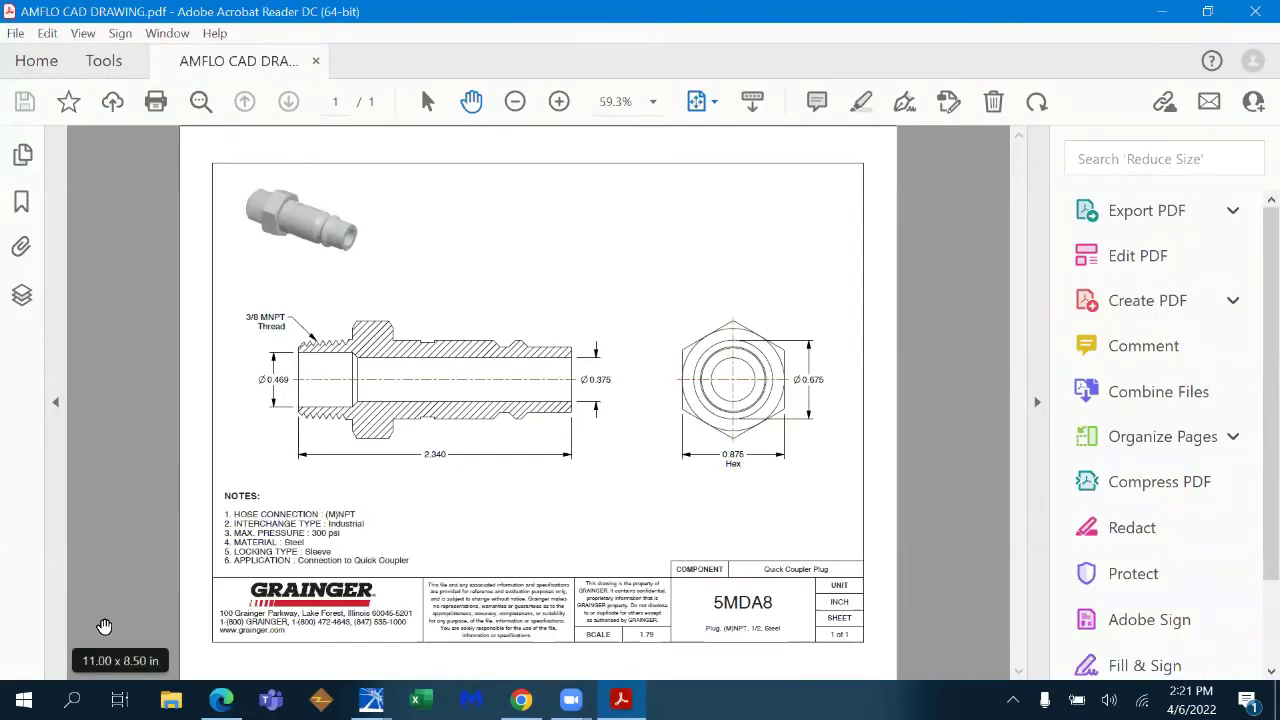
click(1253, 18)
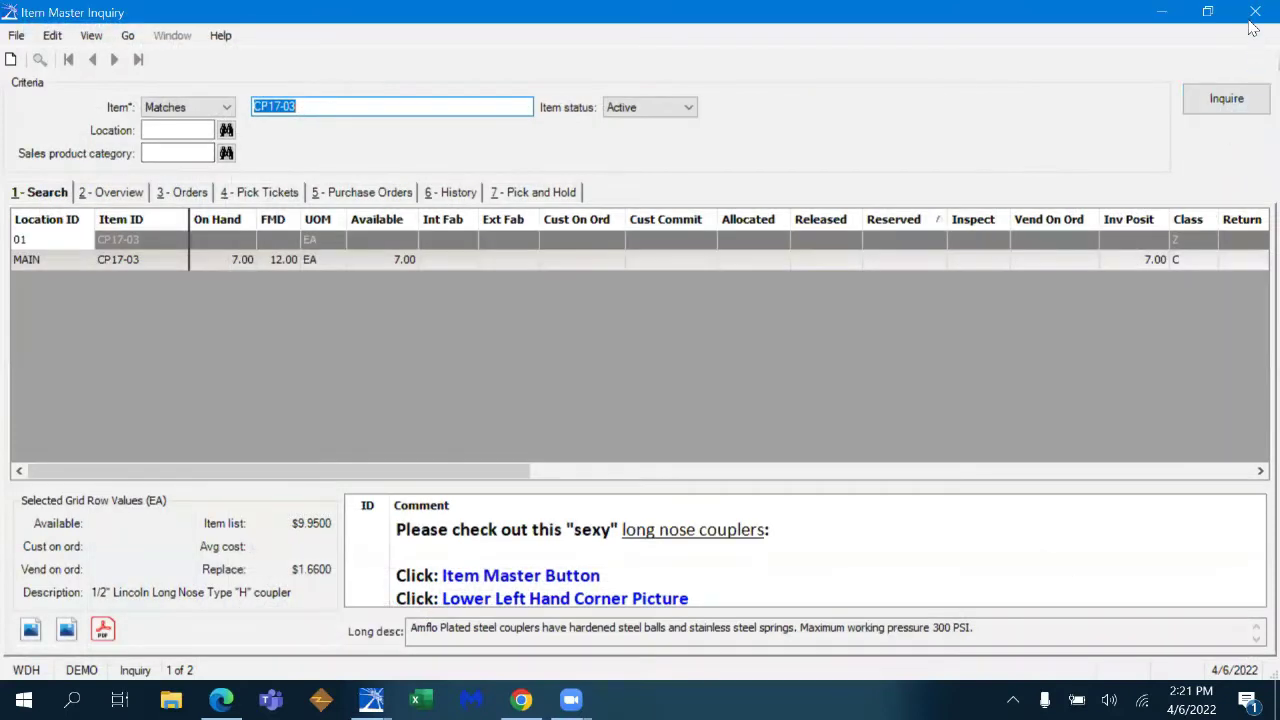
click(1254, 14)
- Set line 0010 quantity to 2.00, price it at 9.95, and save to start line 0020
text(2.00)
key(Tab)
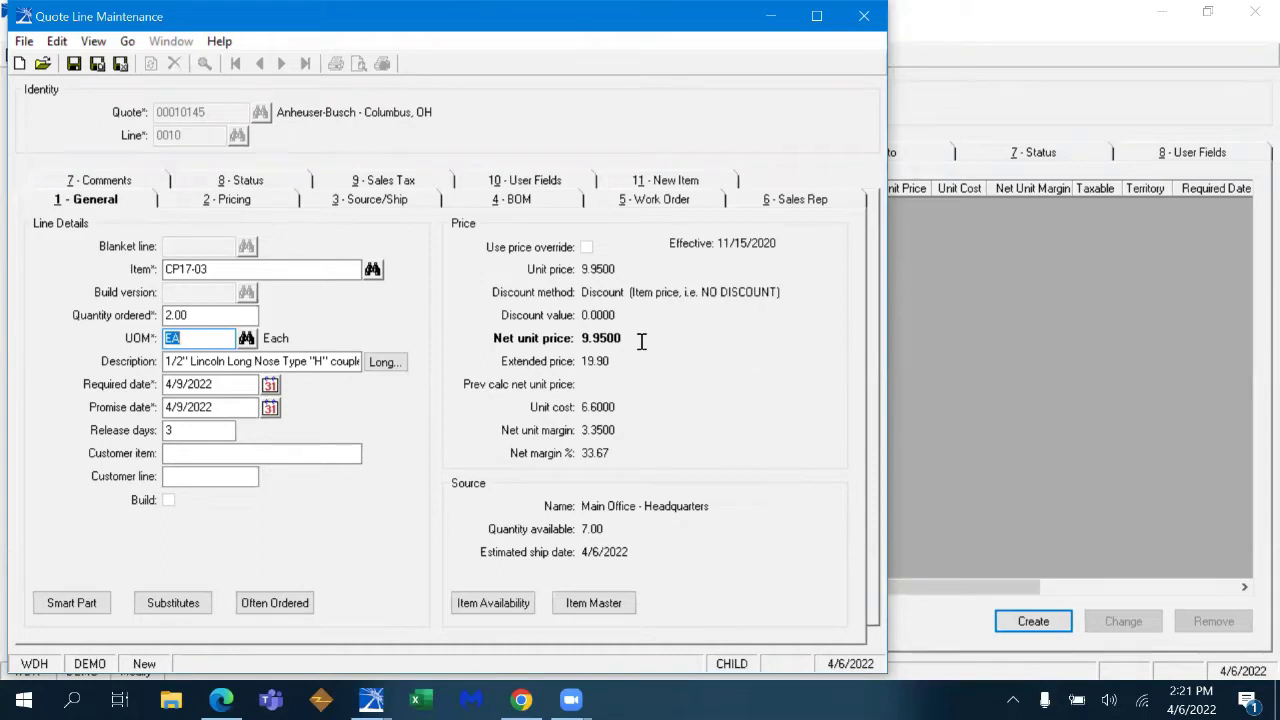
double_click(637, 533)
key(ctrl+s)
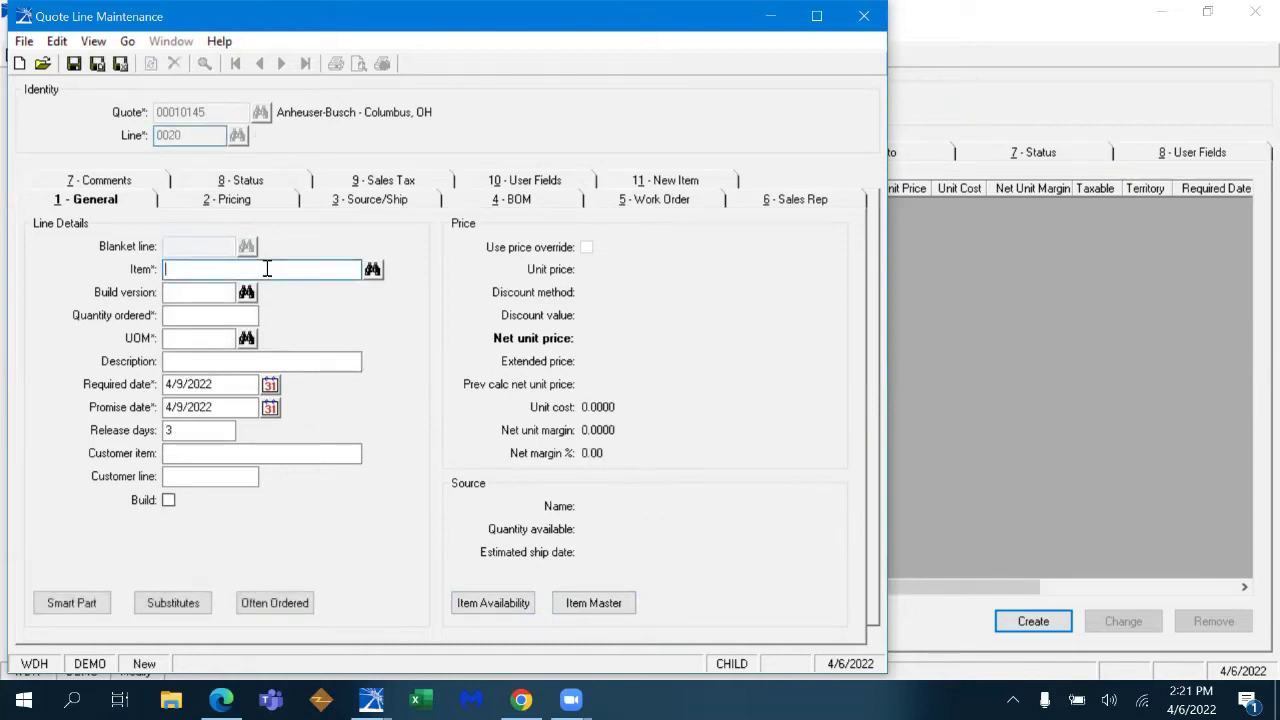
- Fill line 0020 with 2 of R15BS brass fuel hose ferrule, found via 'FUEL HOSE', and review its long description
text(FUEL HOSE)
key(Tab)
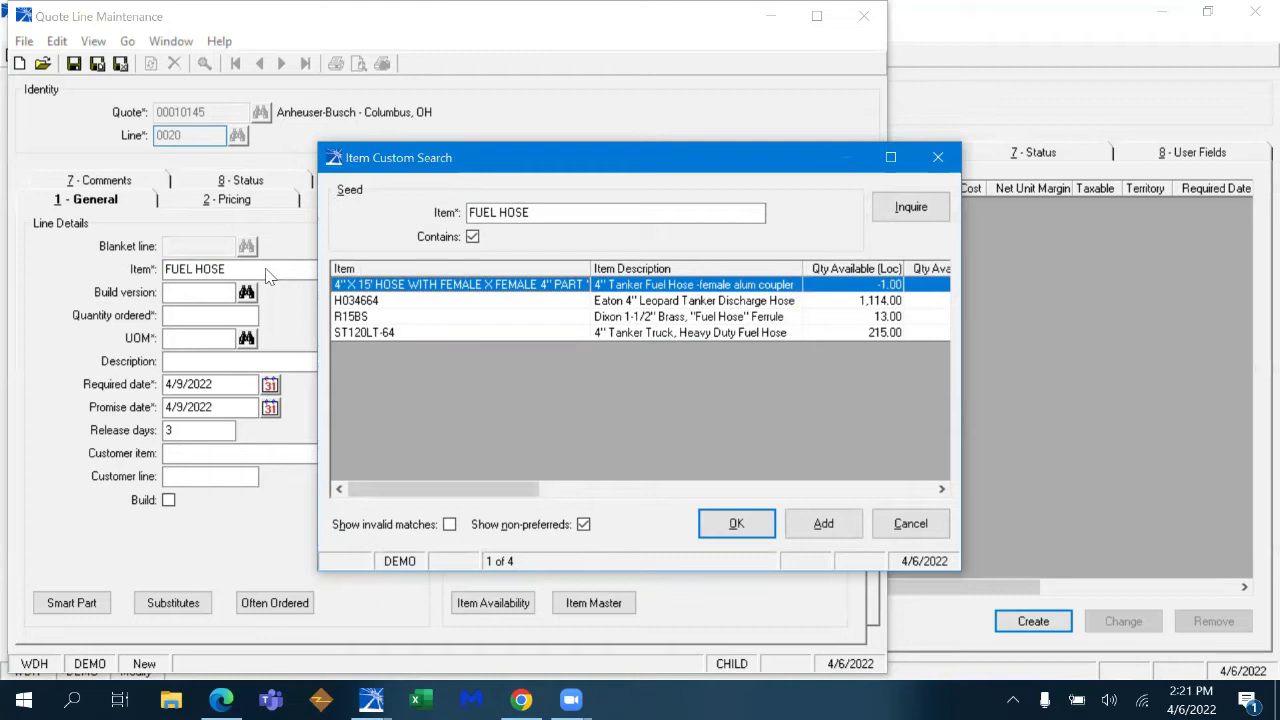
double_click(679, 316)
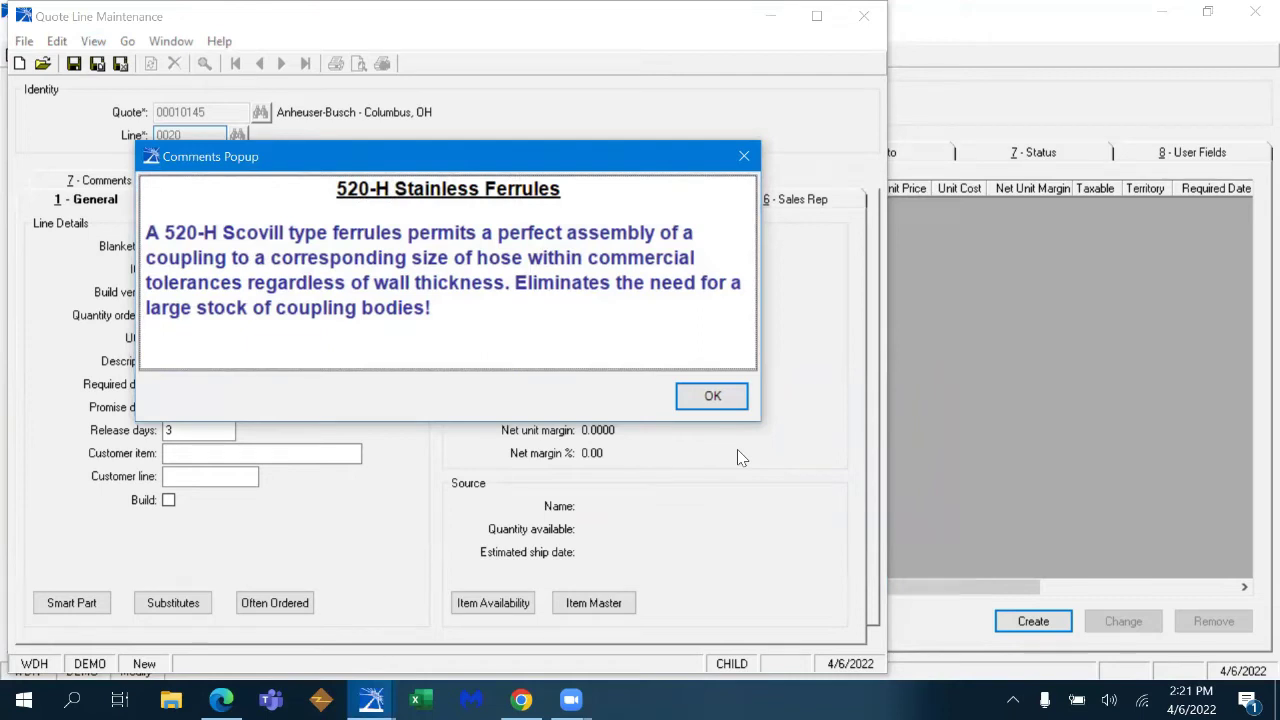
click(714, 397)
text(2)
key(Tab)
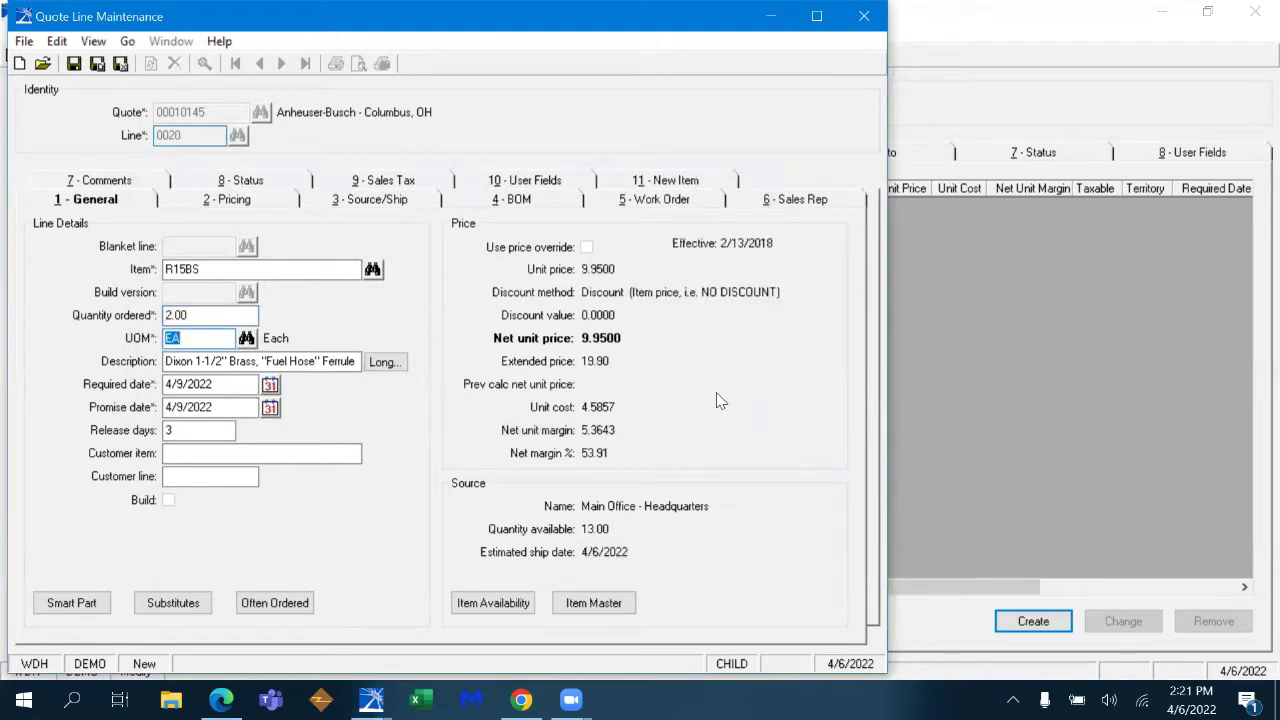
click(396, 367)
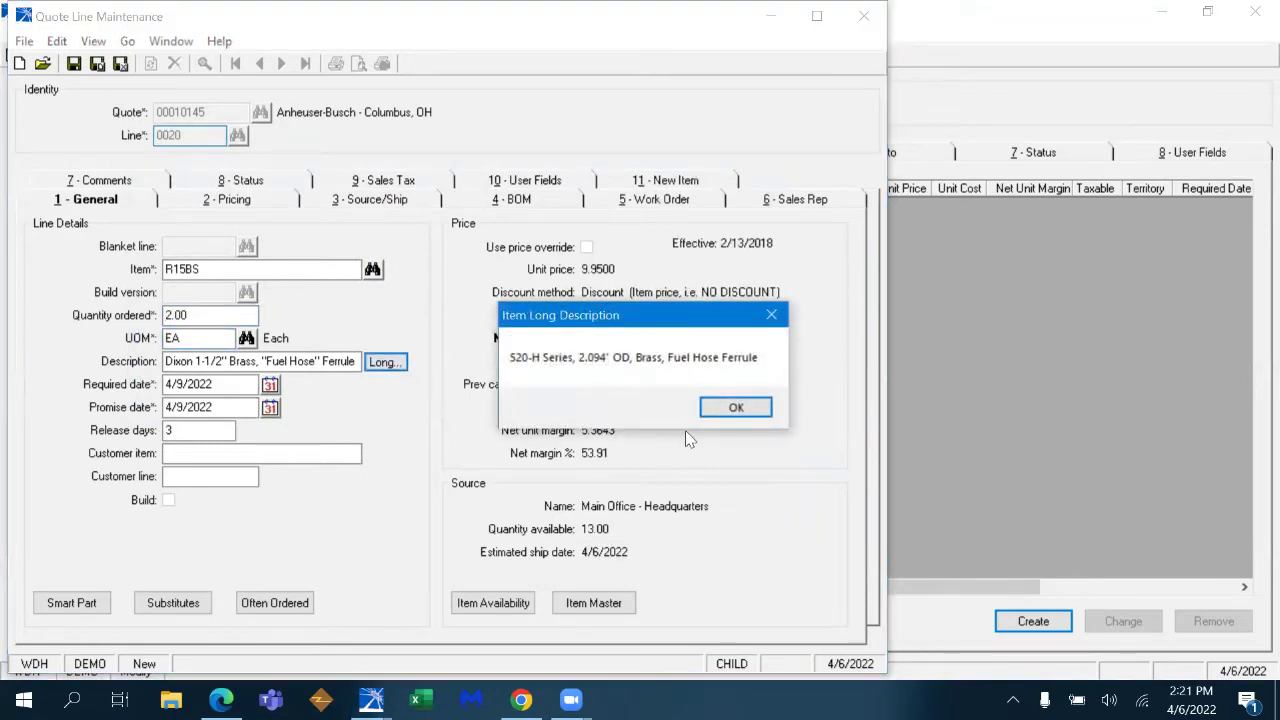
click(734, 406)
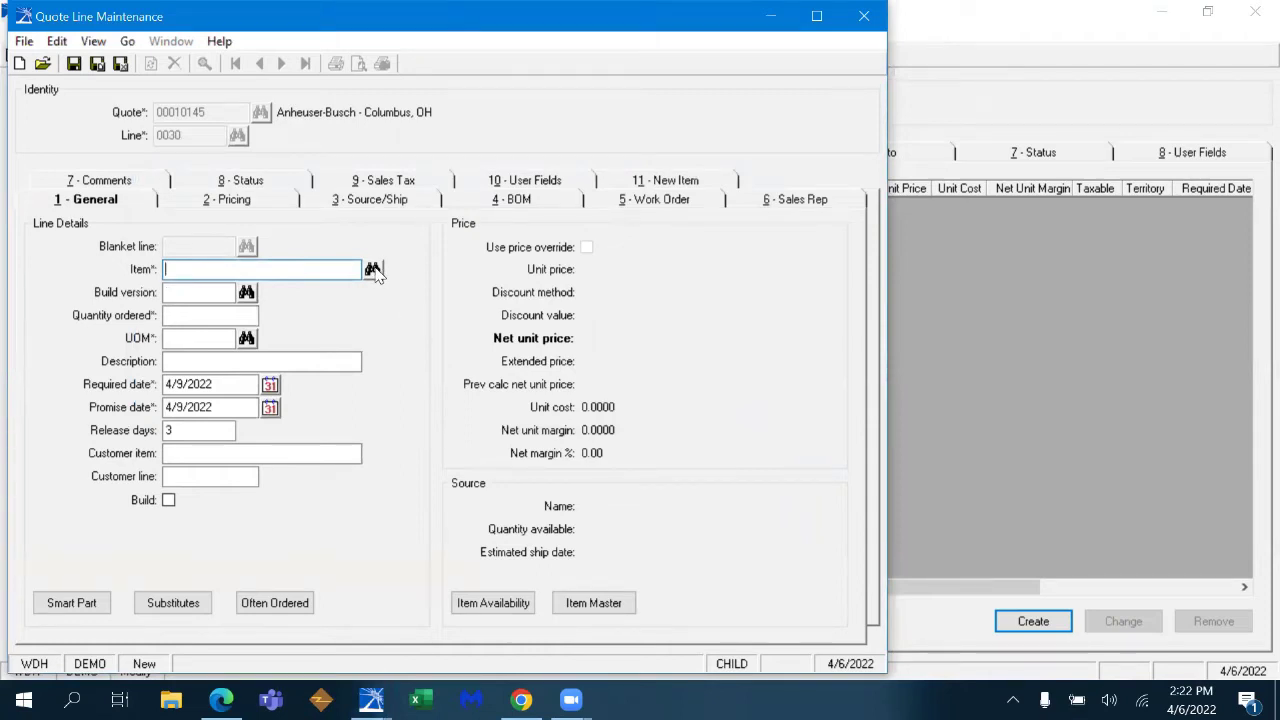
- Find item H1010 in Item Find by description 'cylinder' and long description 10", and put it on line 0030
click(372, 271)
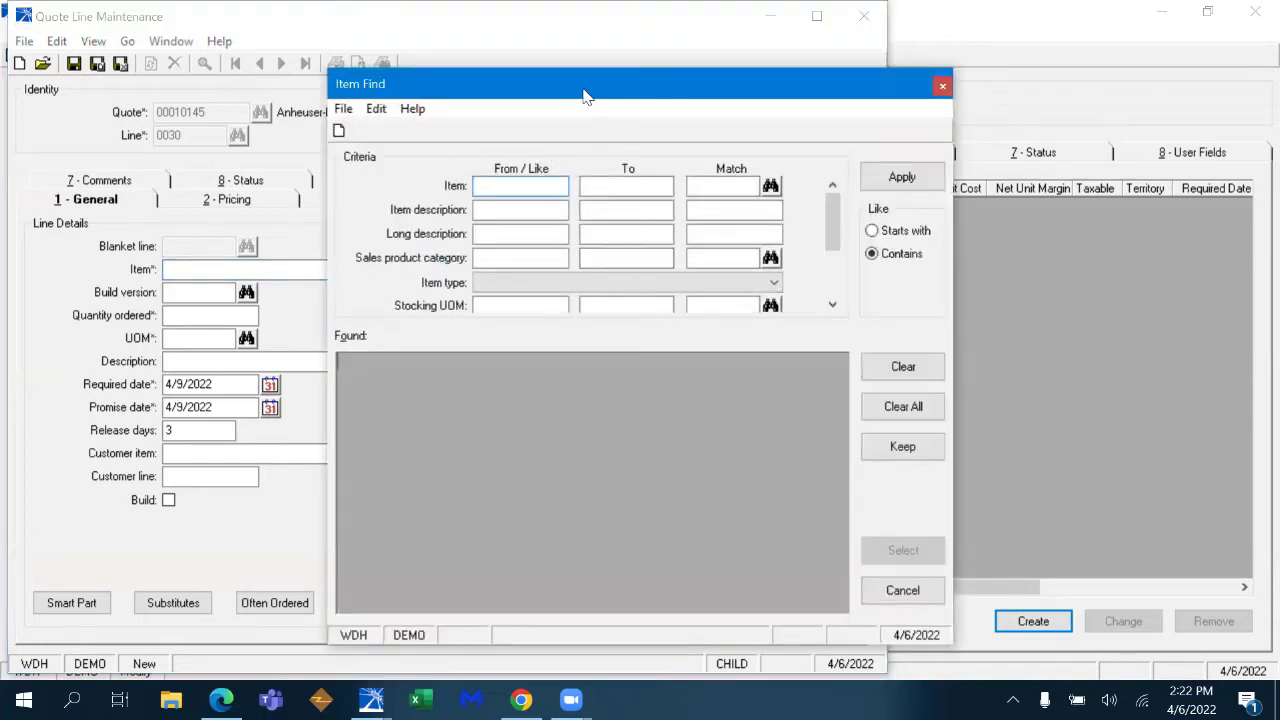
click(580, 188)
text(cylinder)
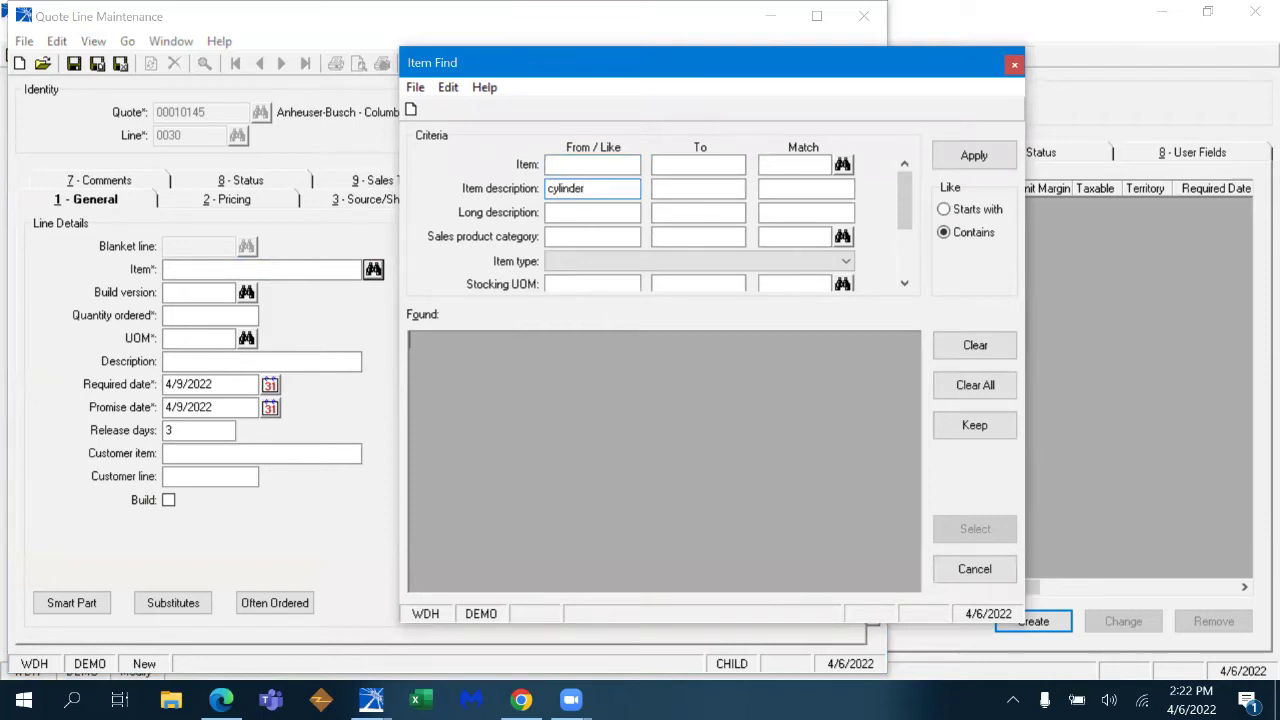
key(Tab)
click(975, 155)
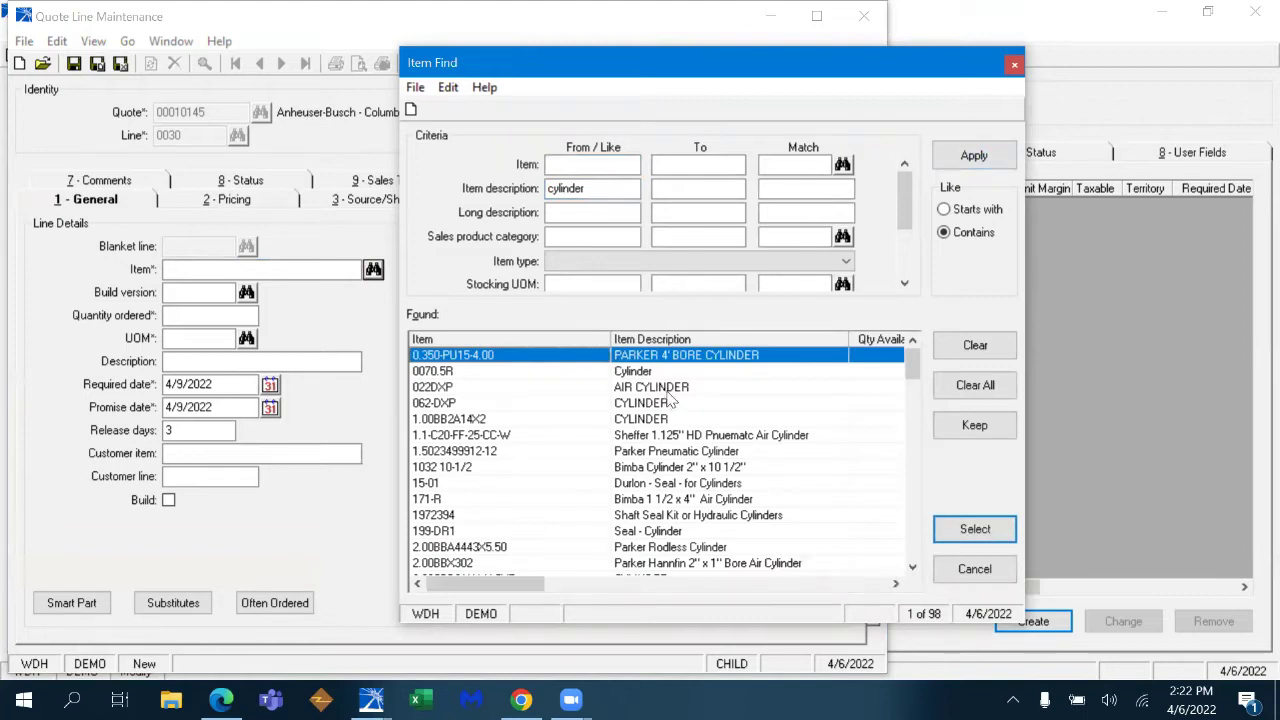
click(592, 212)
text(10")
click(974, 155)
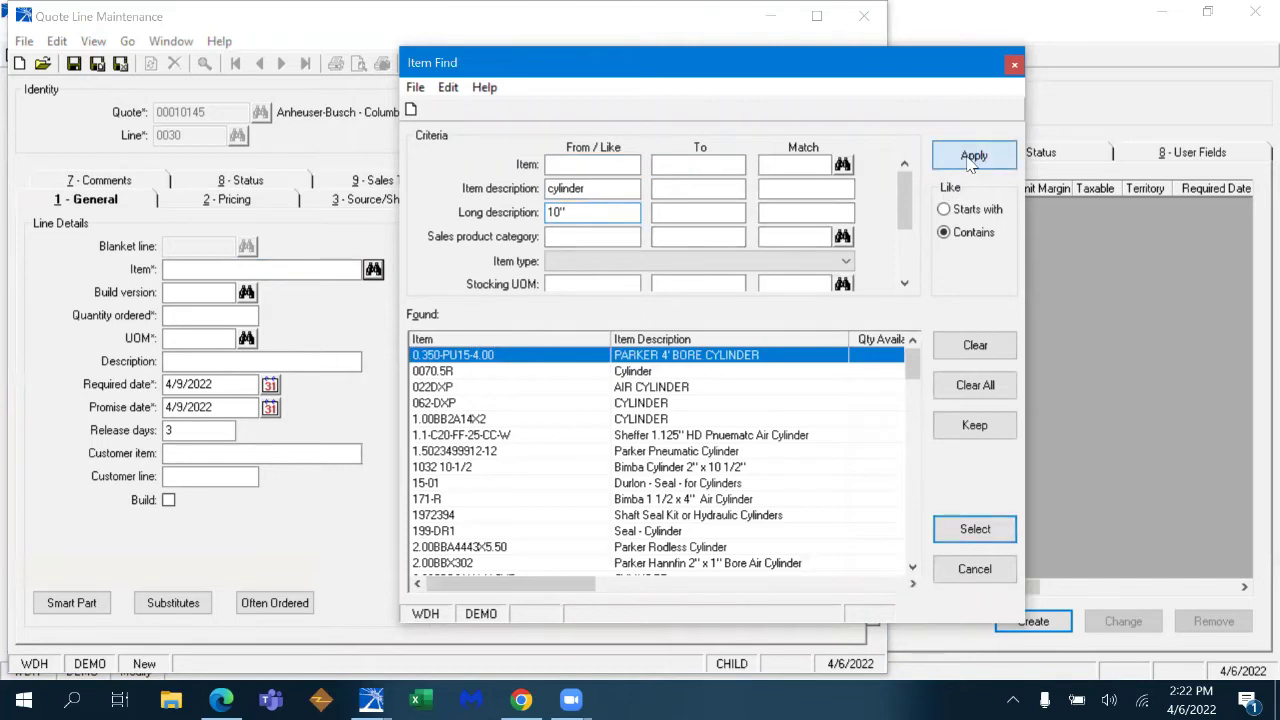
click(976, 535)
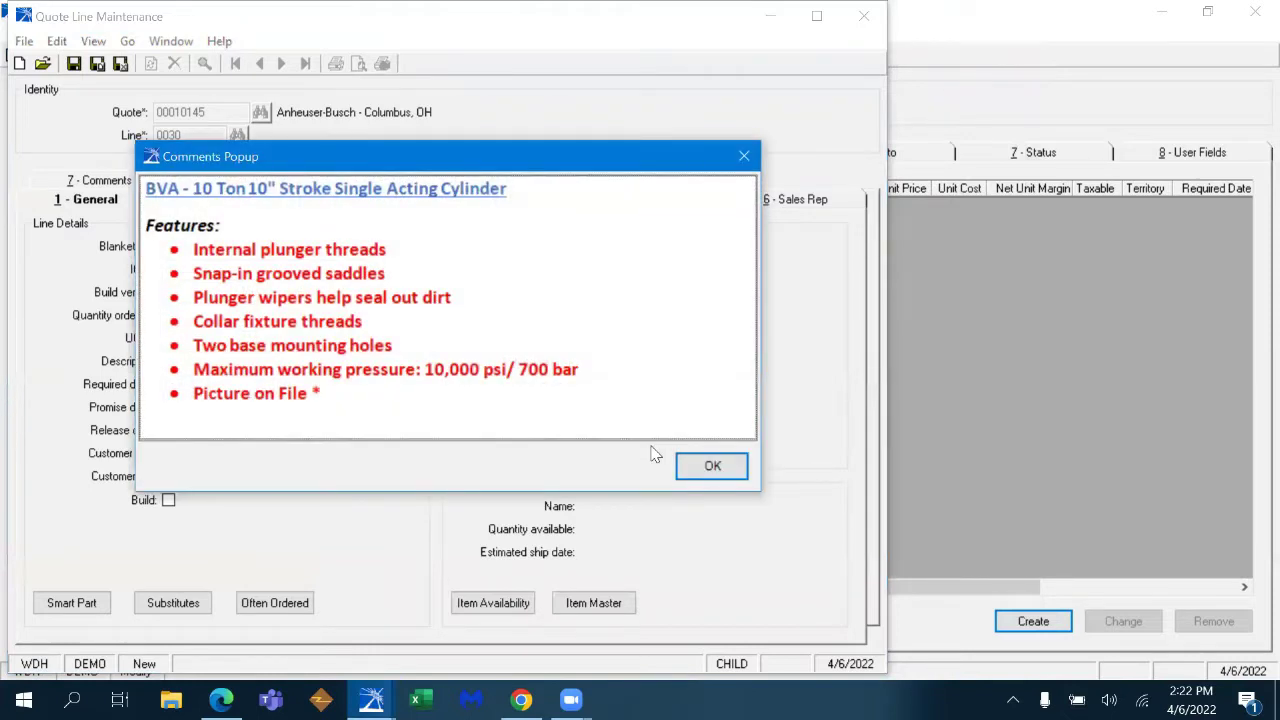
- Set line 0030 quantity to 1 at 299.00 and review the cylinder's long description
click(711, 469)
text(1)
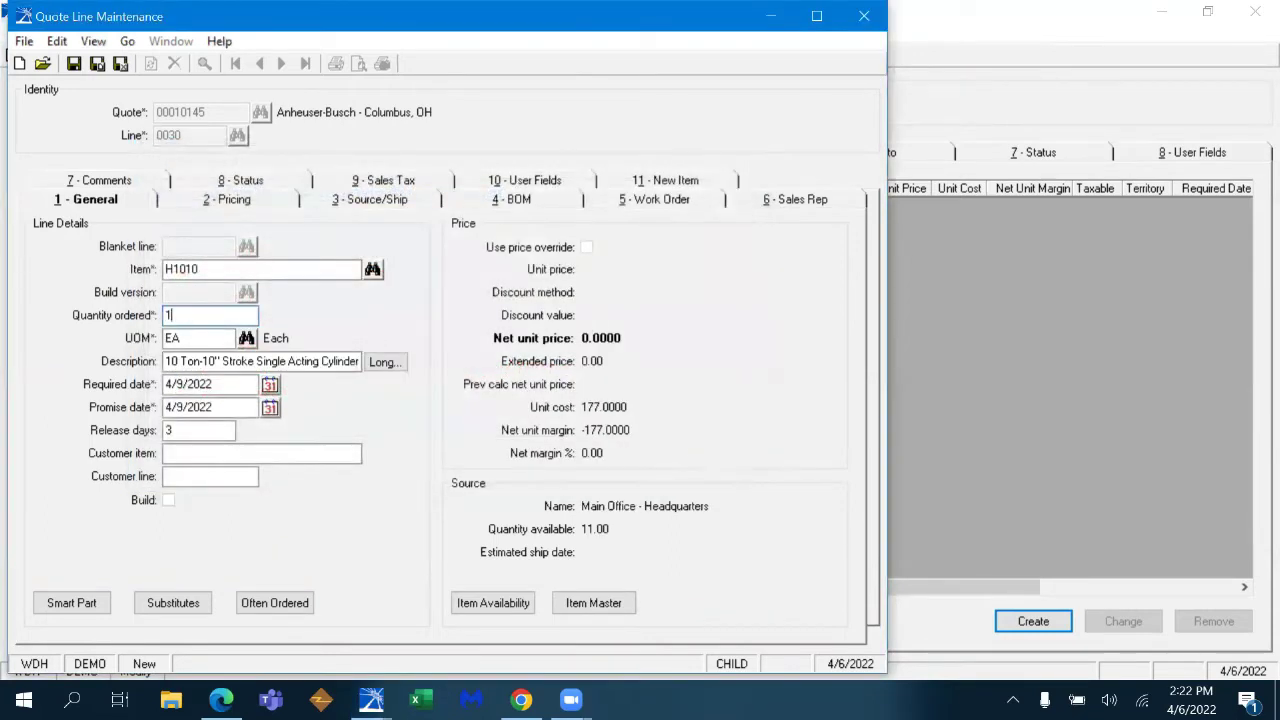
key(Tab)
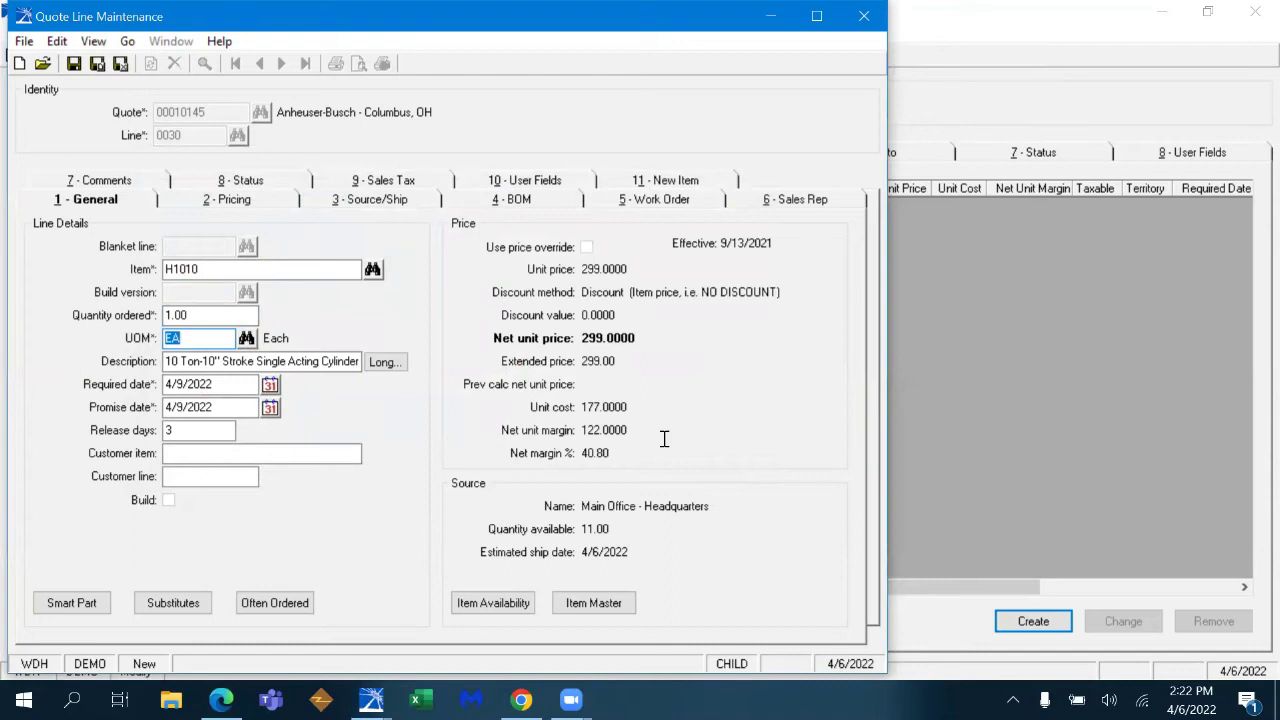
click(400, 366)
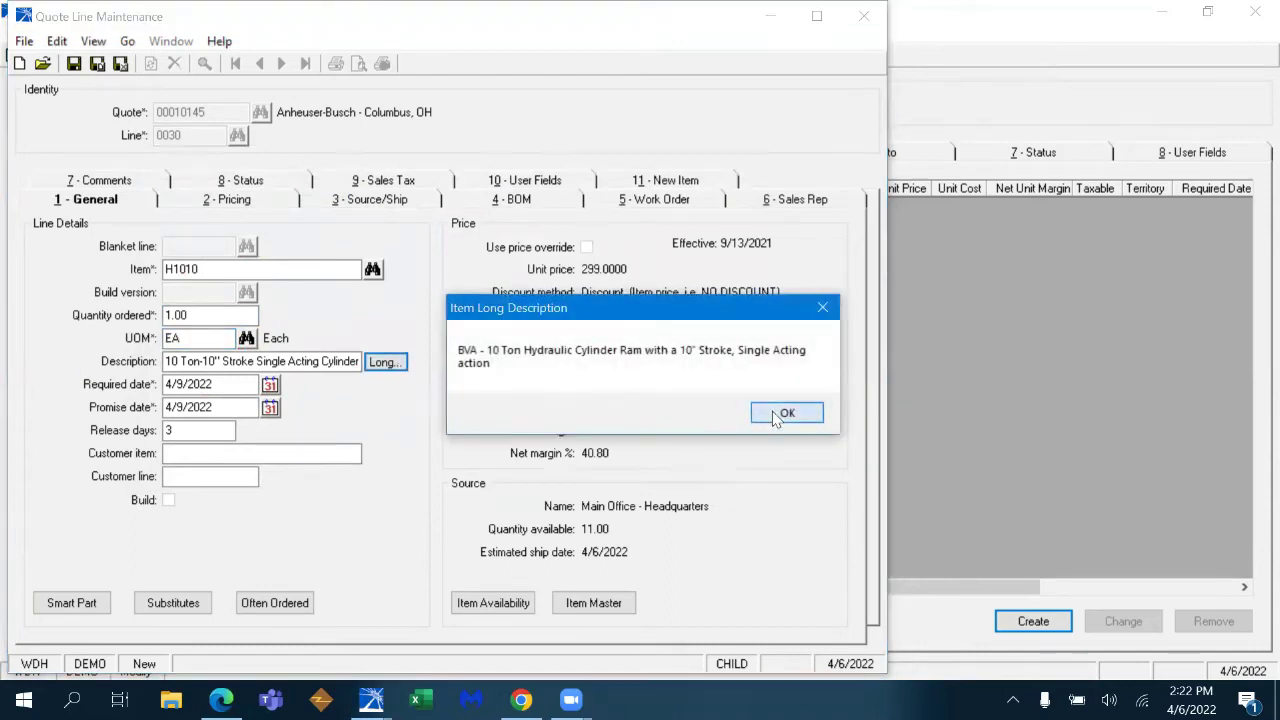
click(779, 415)
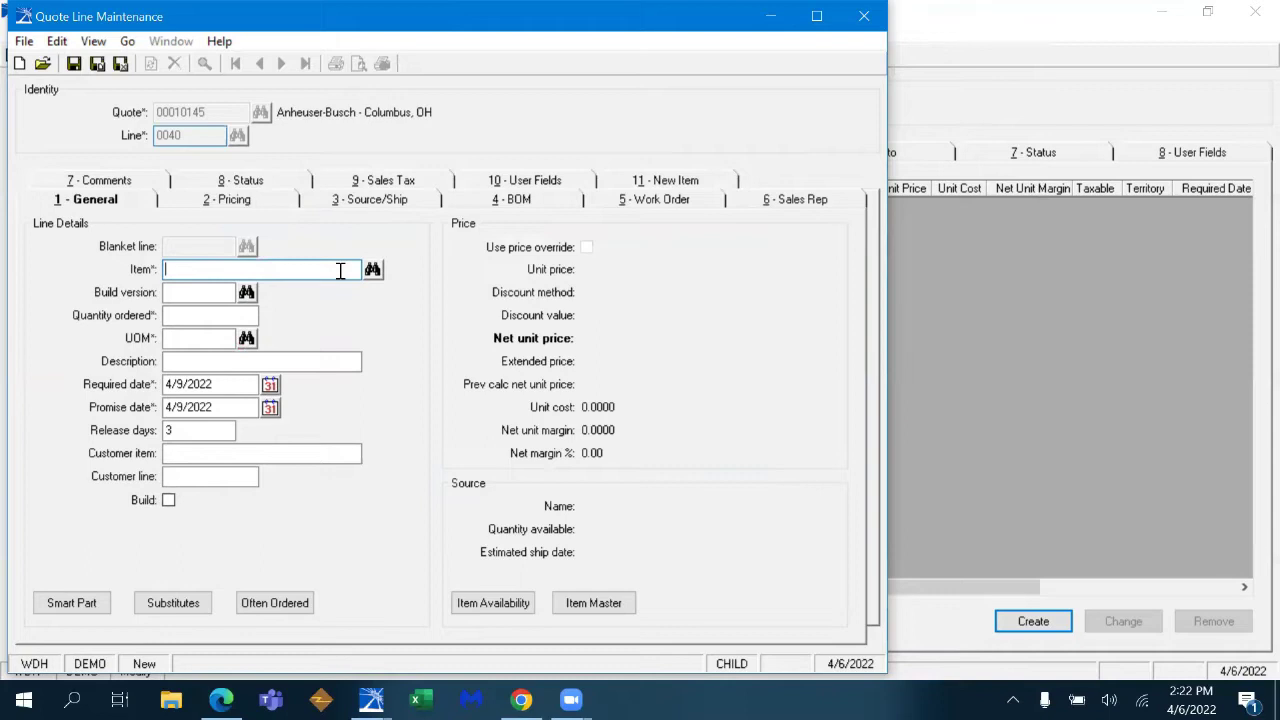
- Look up customer item 100R4-1-44 and use item 2103275 for line 0040
text(100R)
key(Tab)
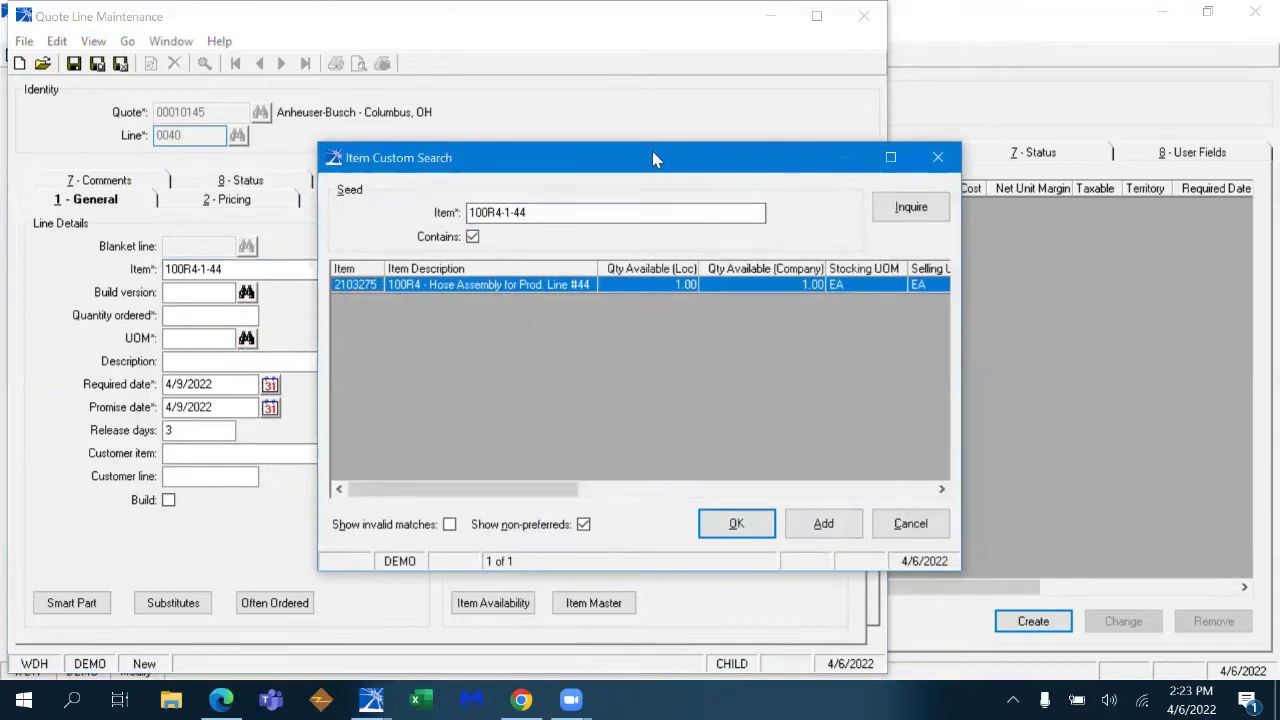
drag(652, 157, 772, 100)
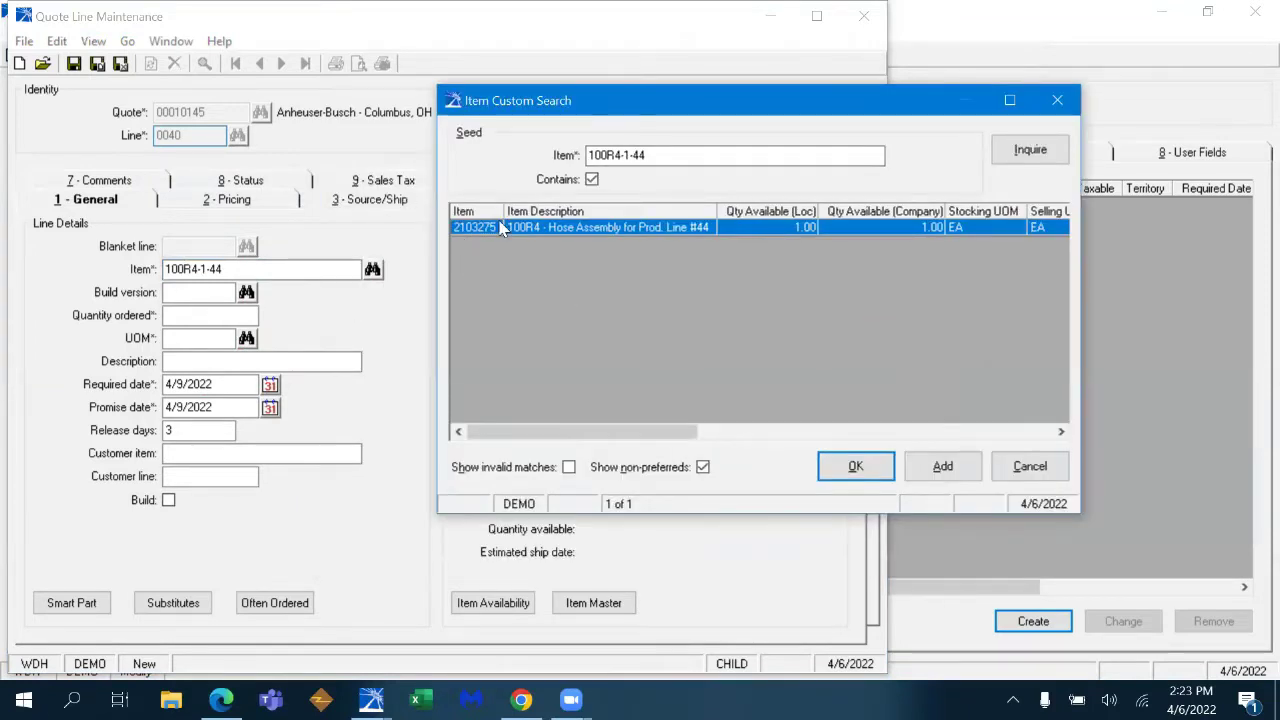
click(852, 467)
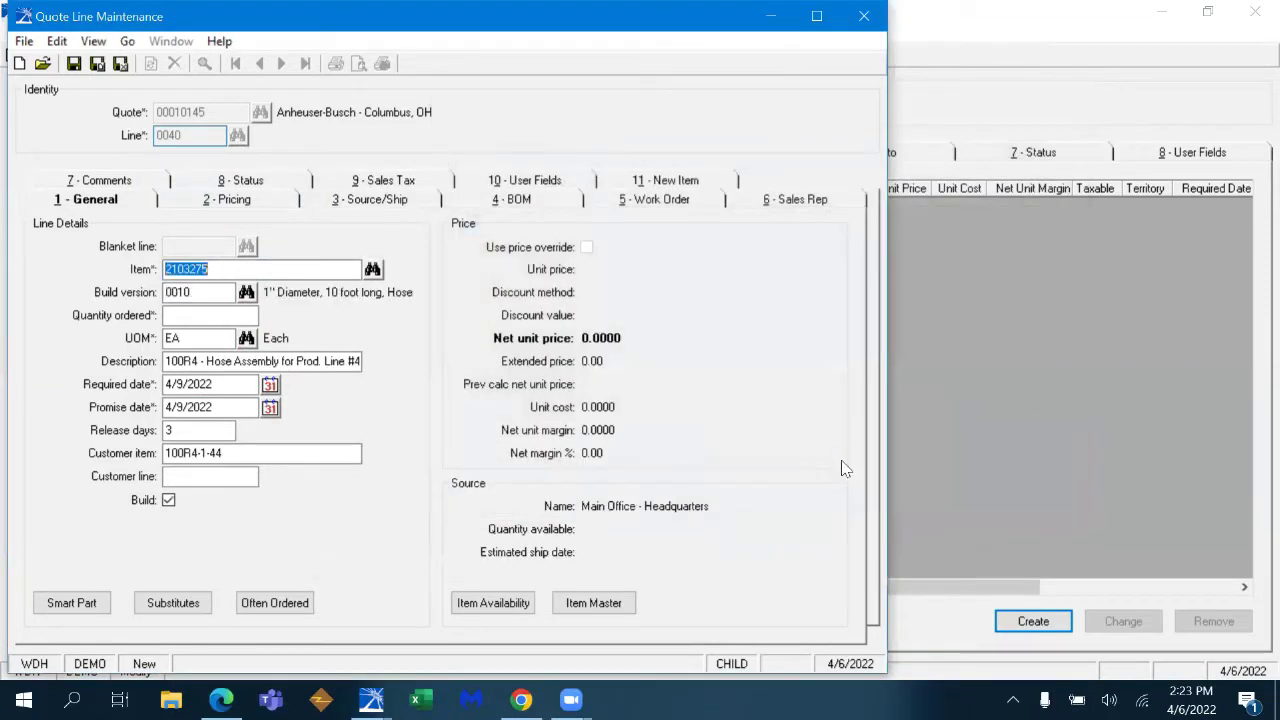
key(Tab)
- Set quantity 1 at 163.90, check the available quantity and long description, and save line 0040
text(1)
key(Tab)
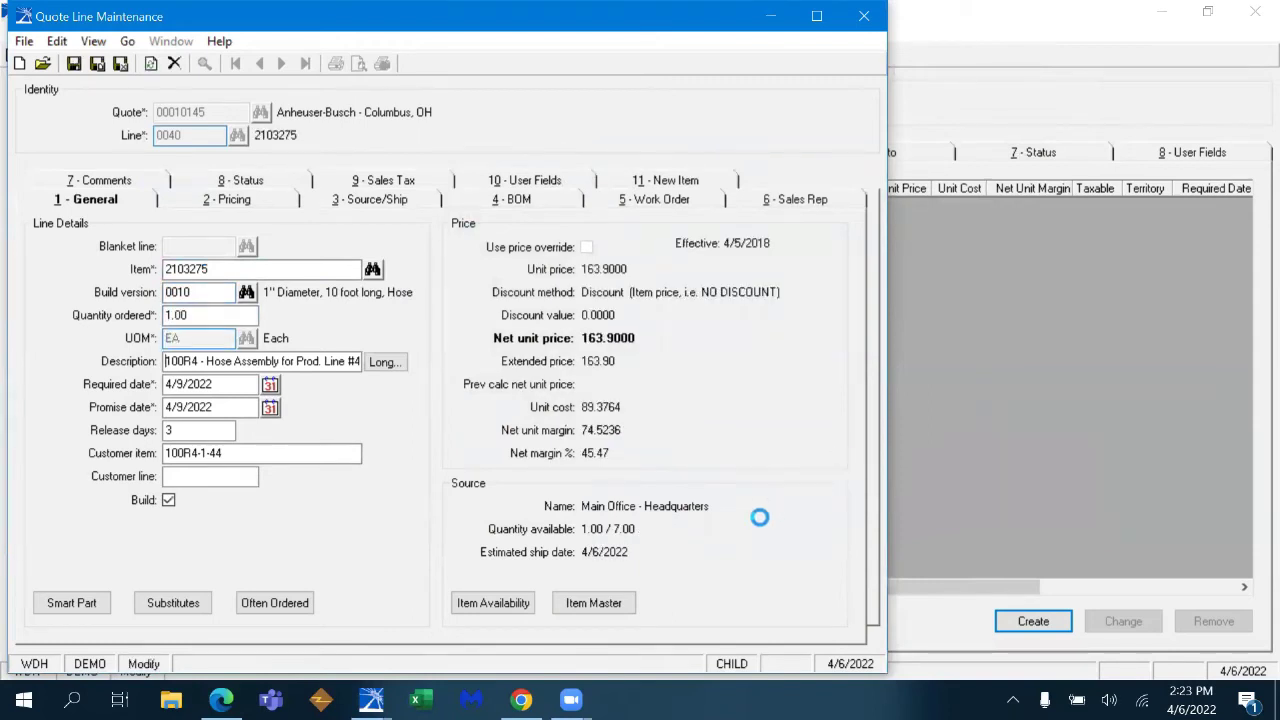
drag(584, 528, 645, 530)
click(604, 529)
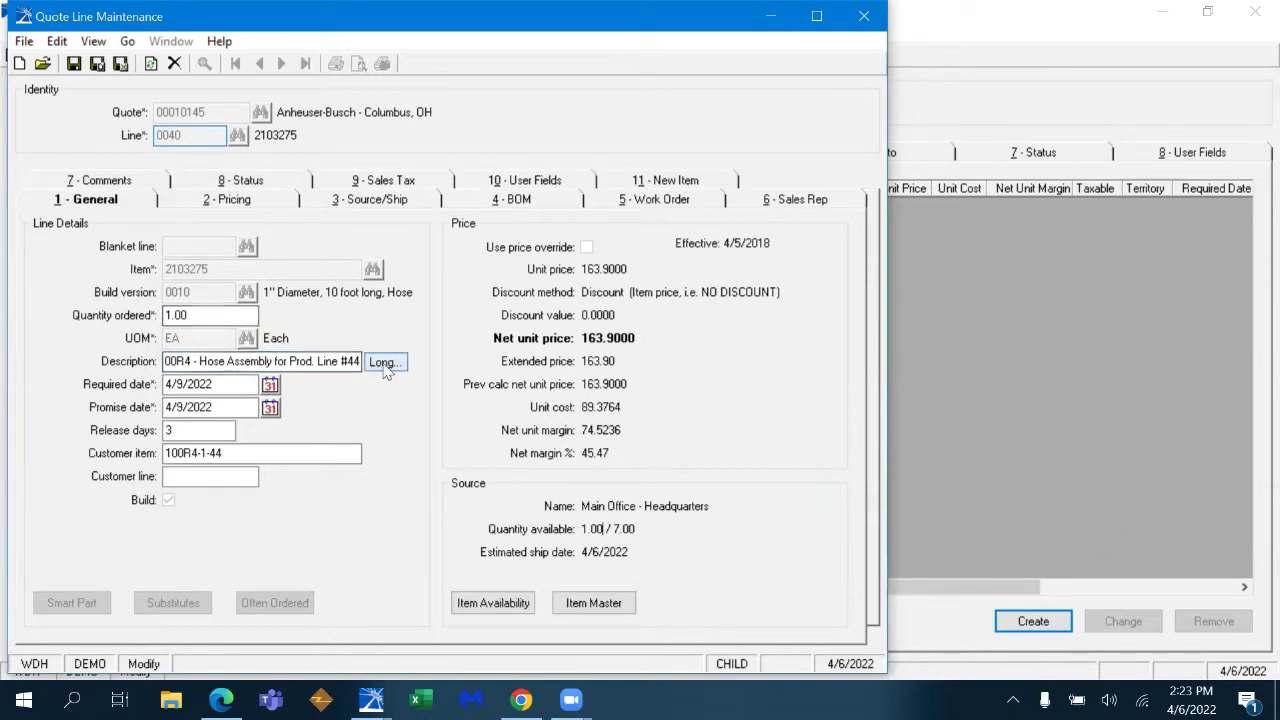
drag(583, 529, 638, 527)
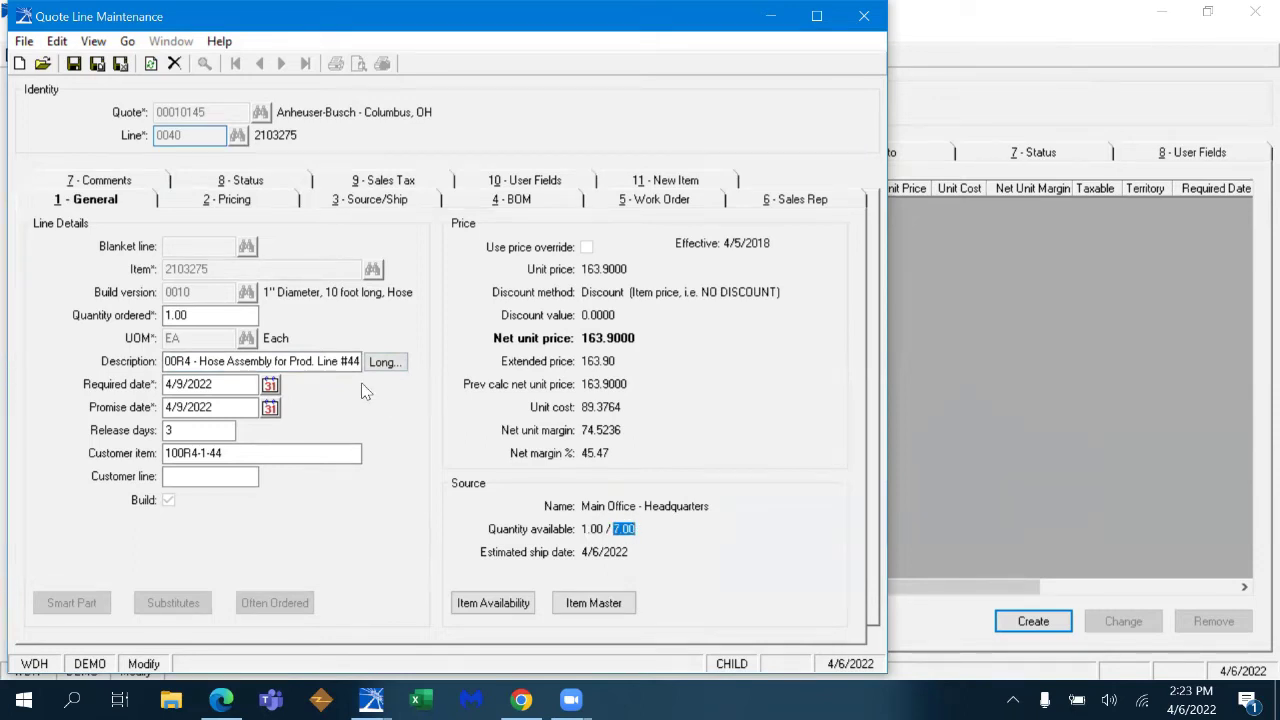
click(385, 362)
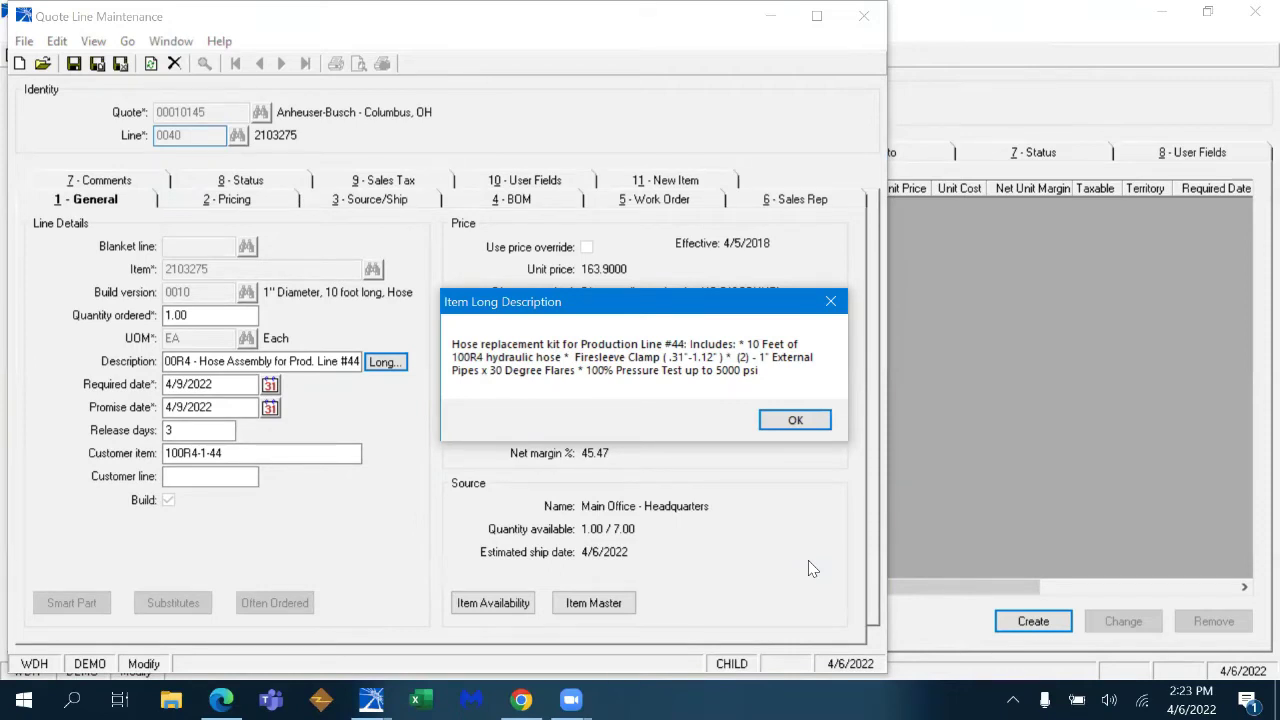
click(795, 421)
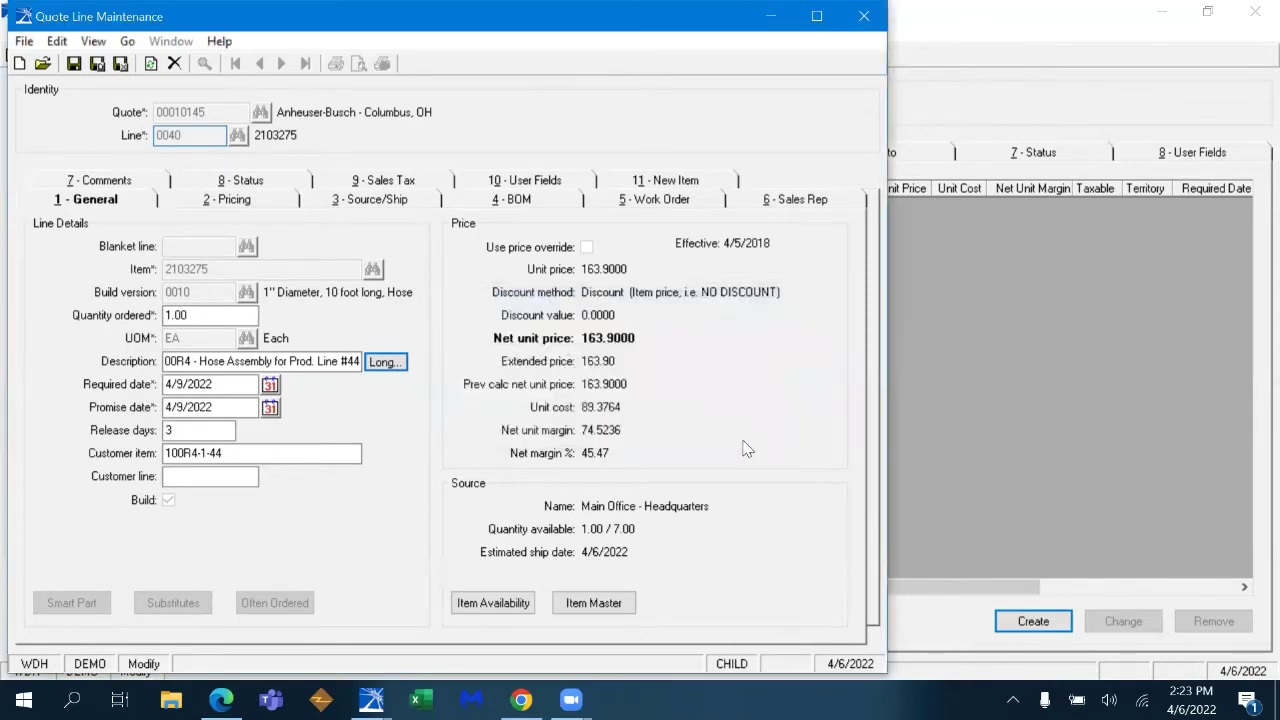
click(121, 63)
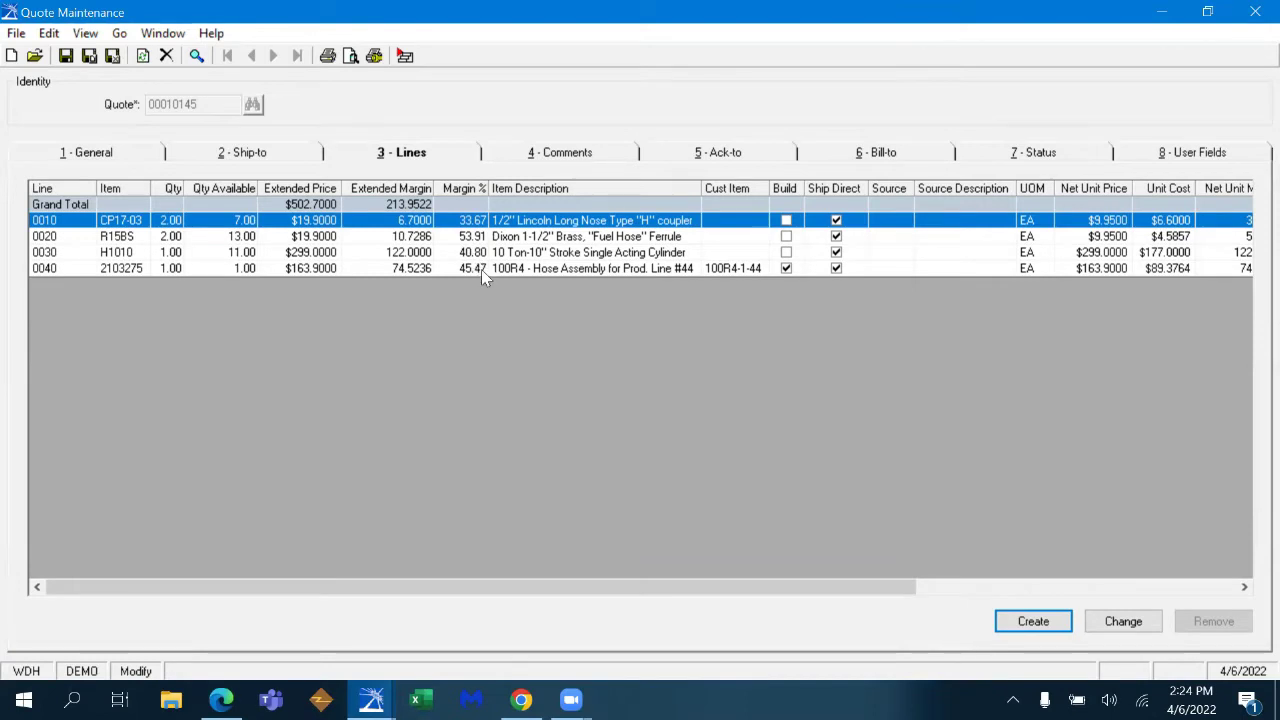
click(350, 56)
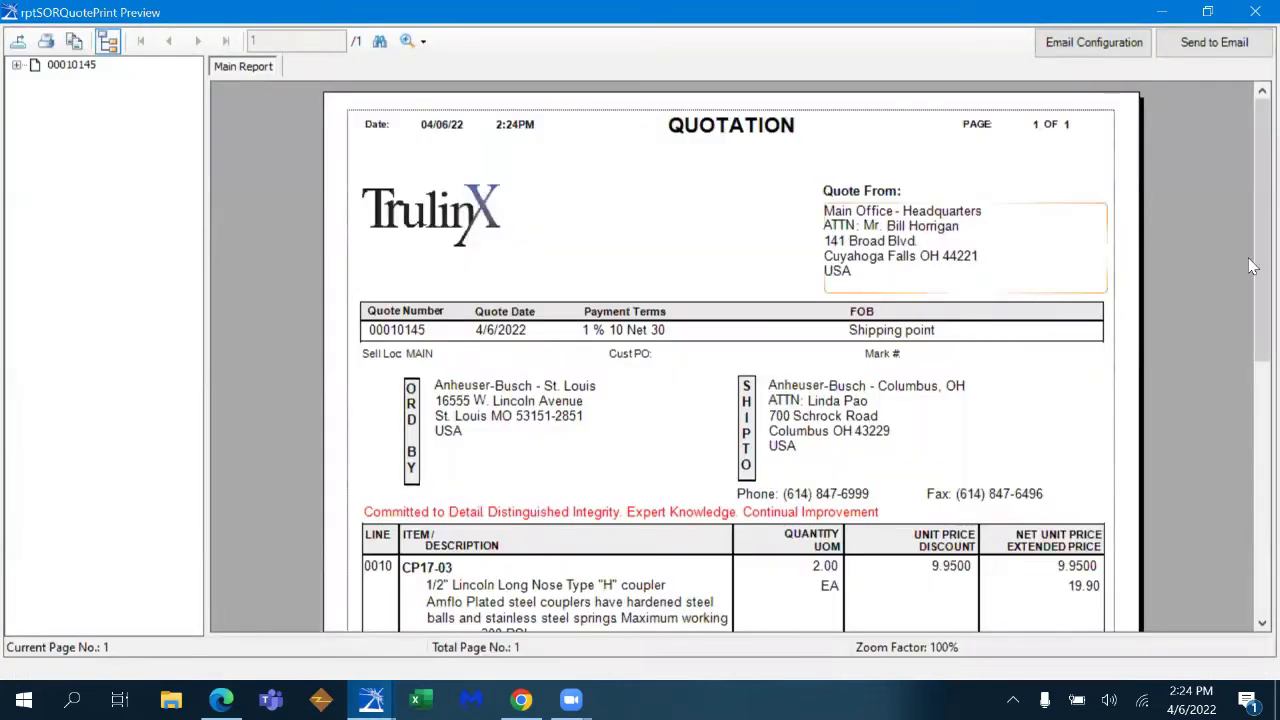
drag(1252, 205, 1254, 462)
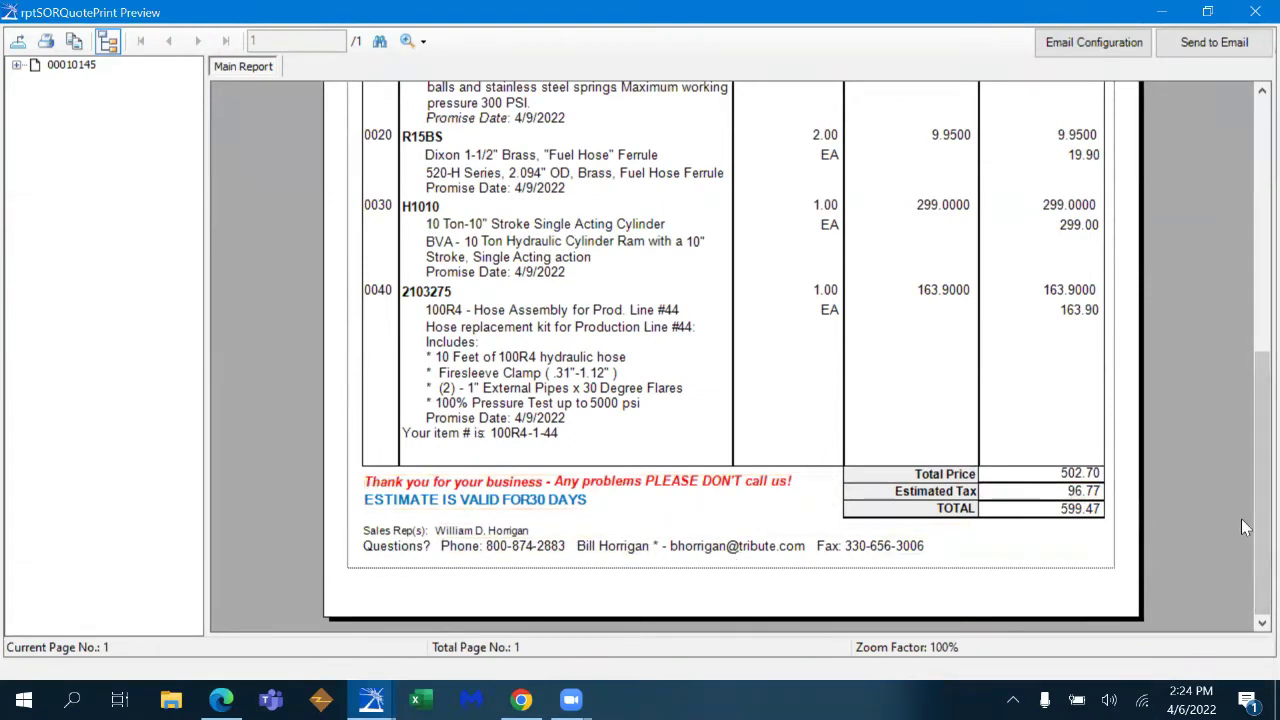
scroll(1250, 460, up, 8)
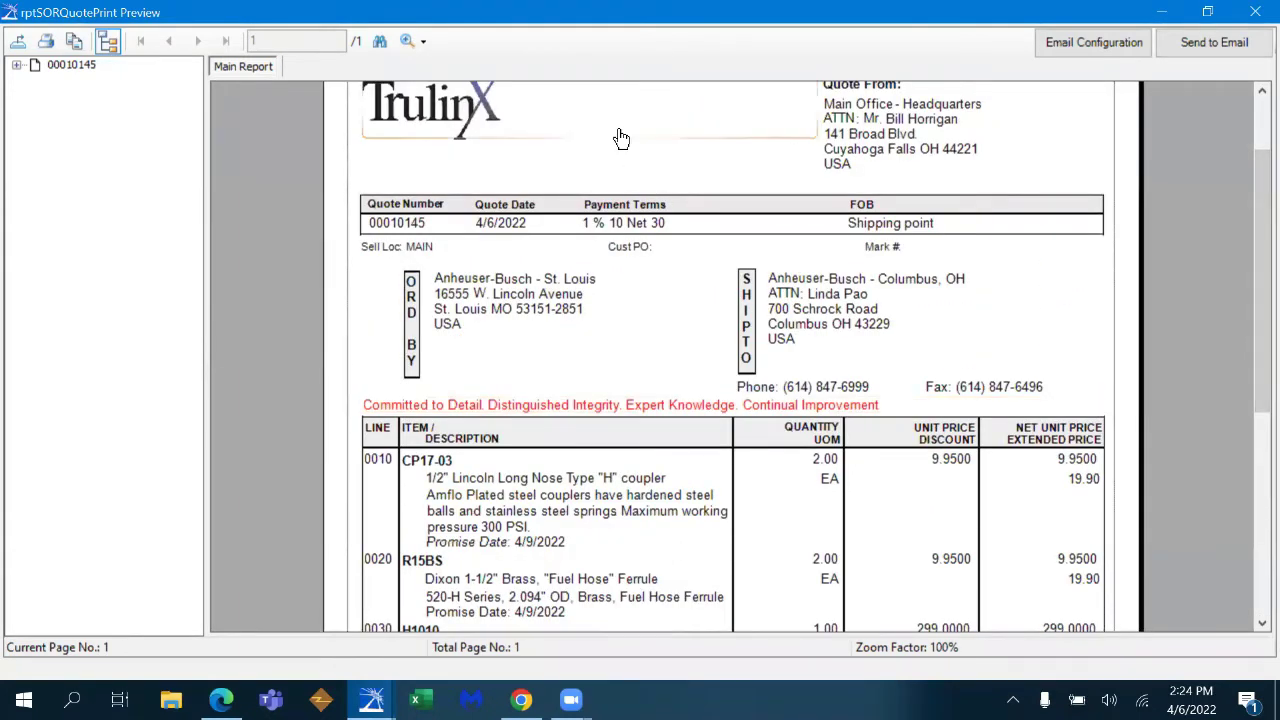
drag(1250, 250, 1250, 400)
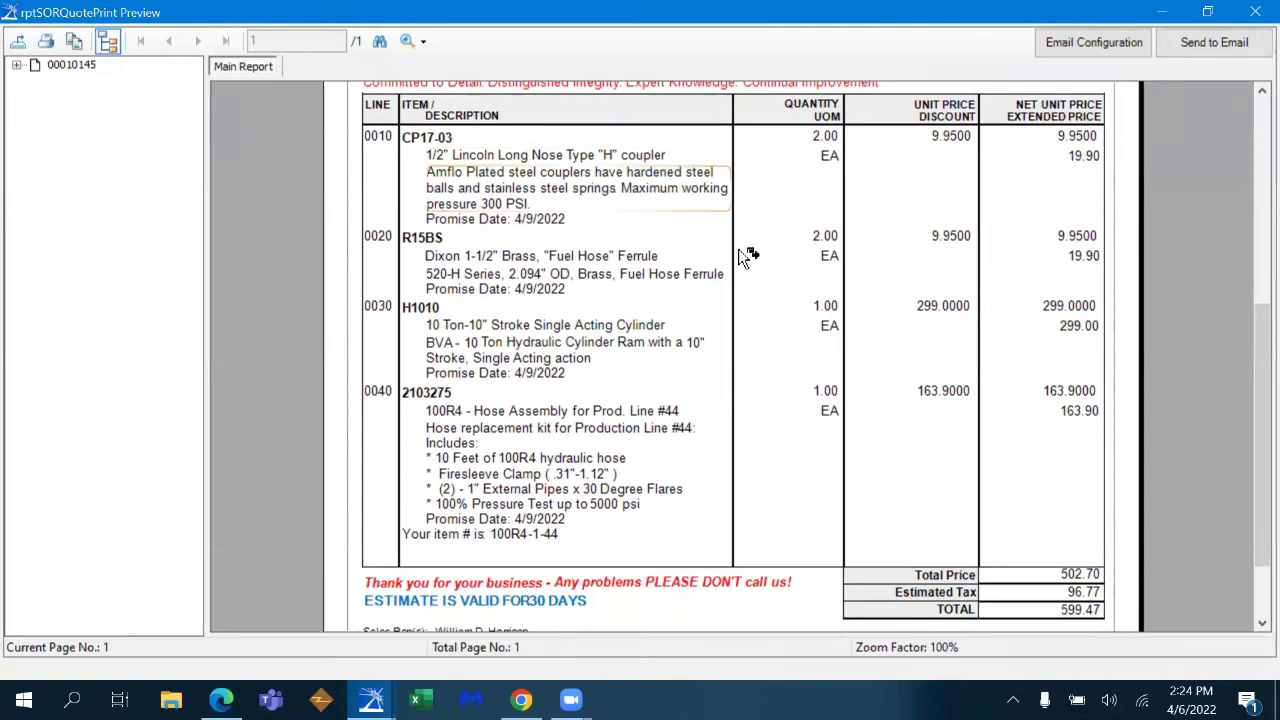
drag(1252, 455, 1230, 270)
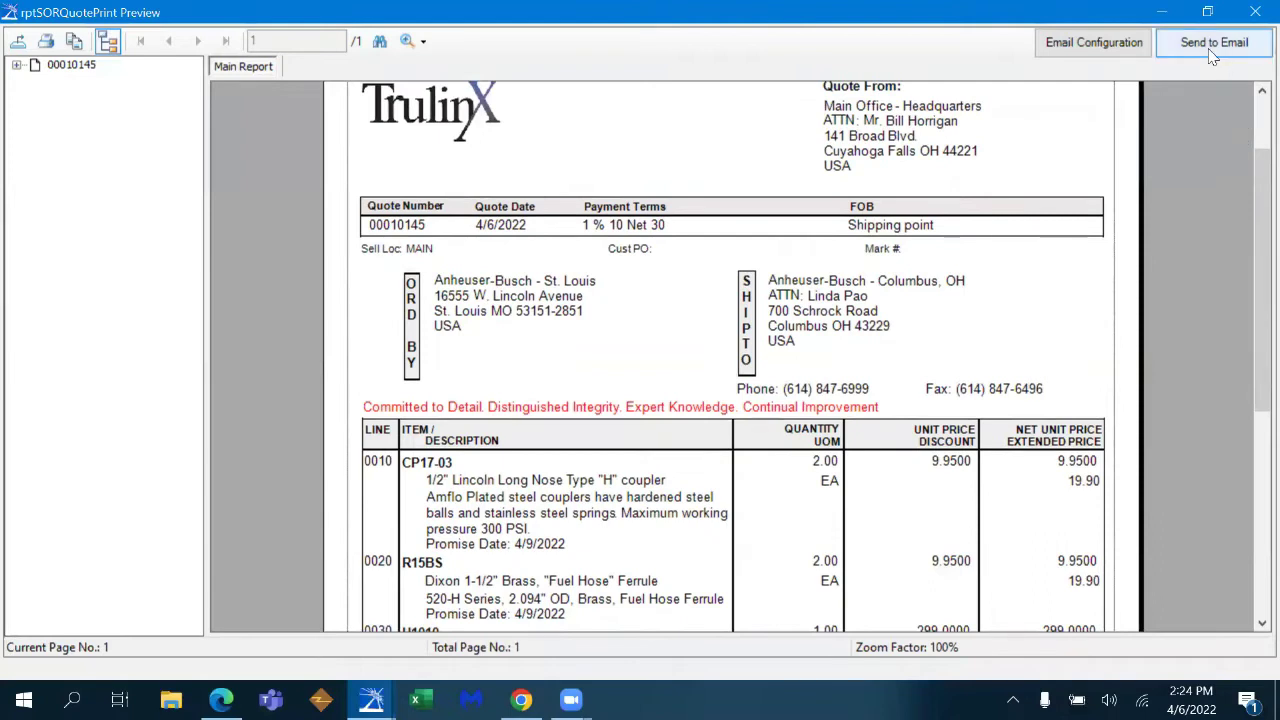
click(1255, 12)
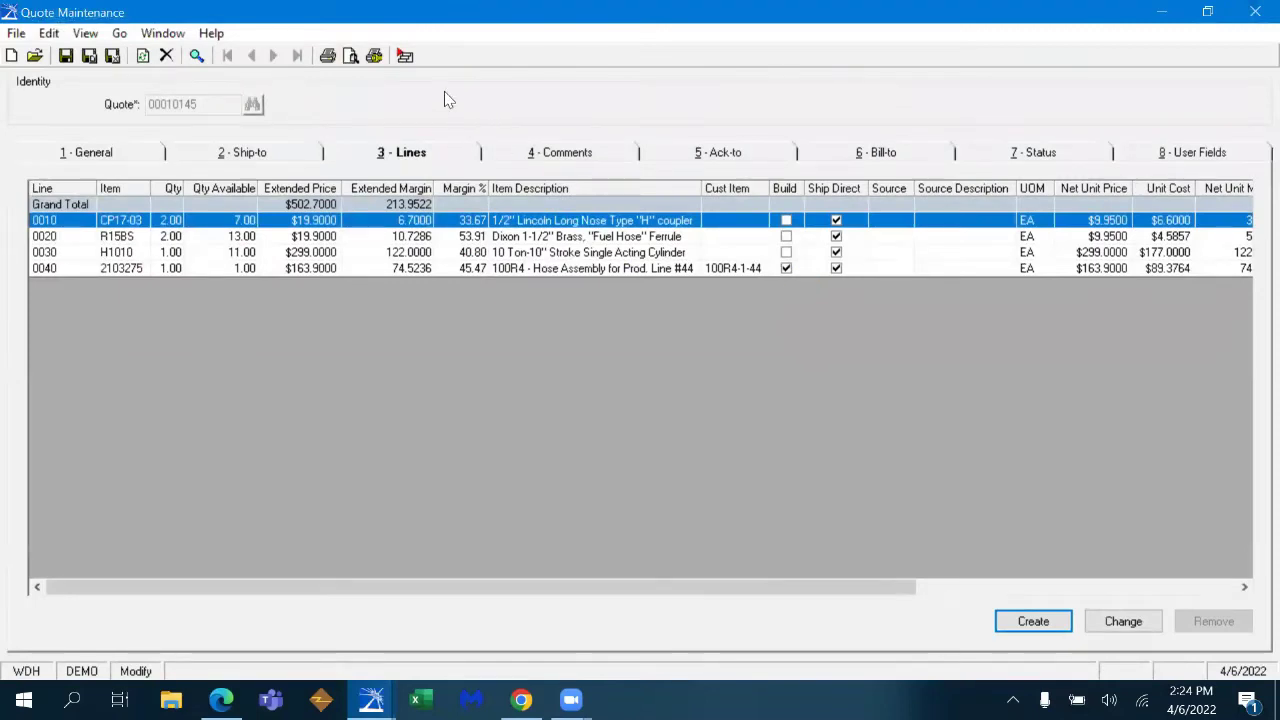
- Maximize the conversion window and post every quote line except line 0030
click(405, 57)
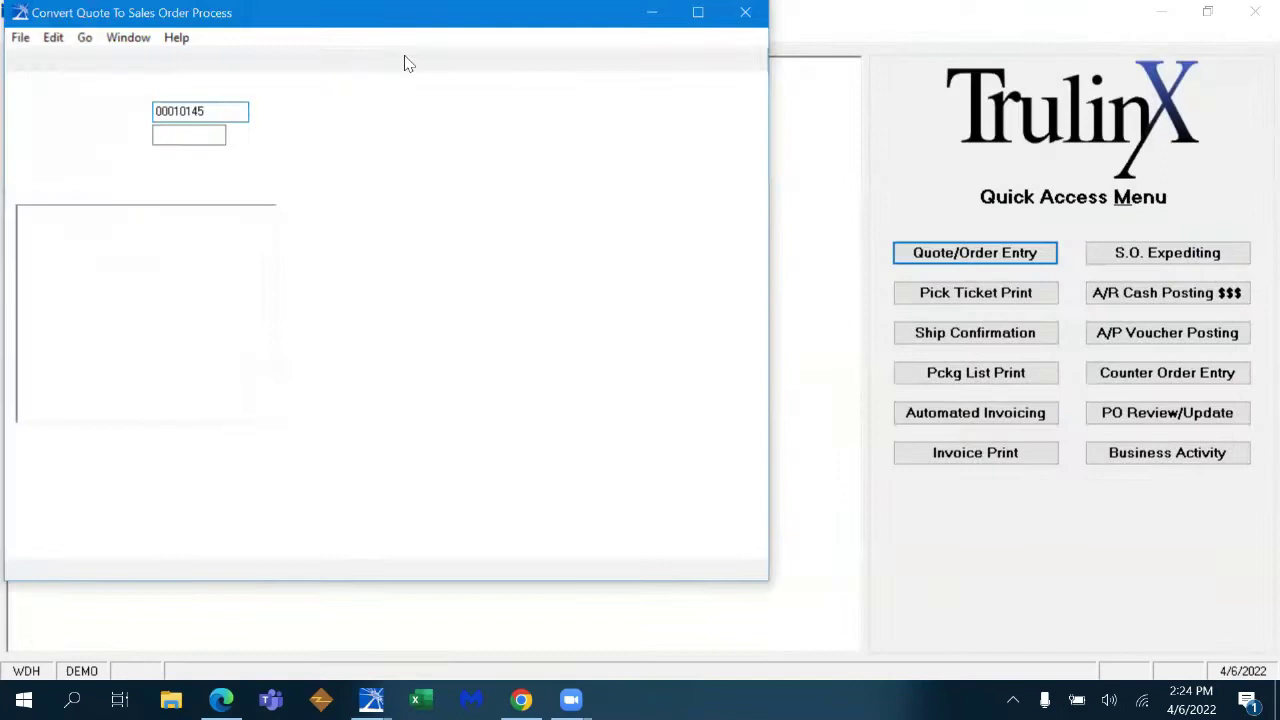
click(702, 16)
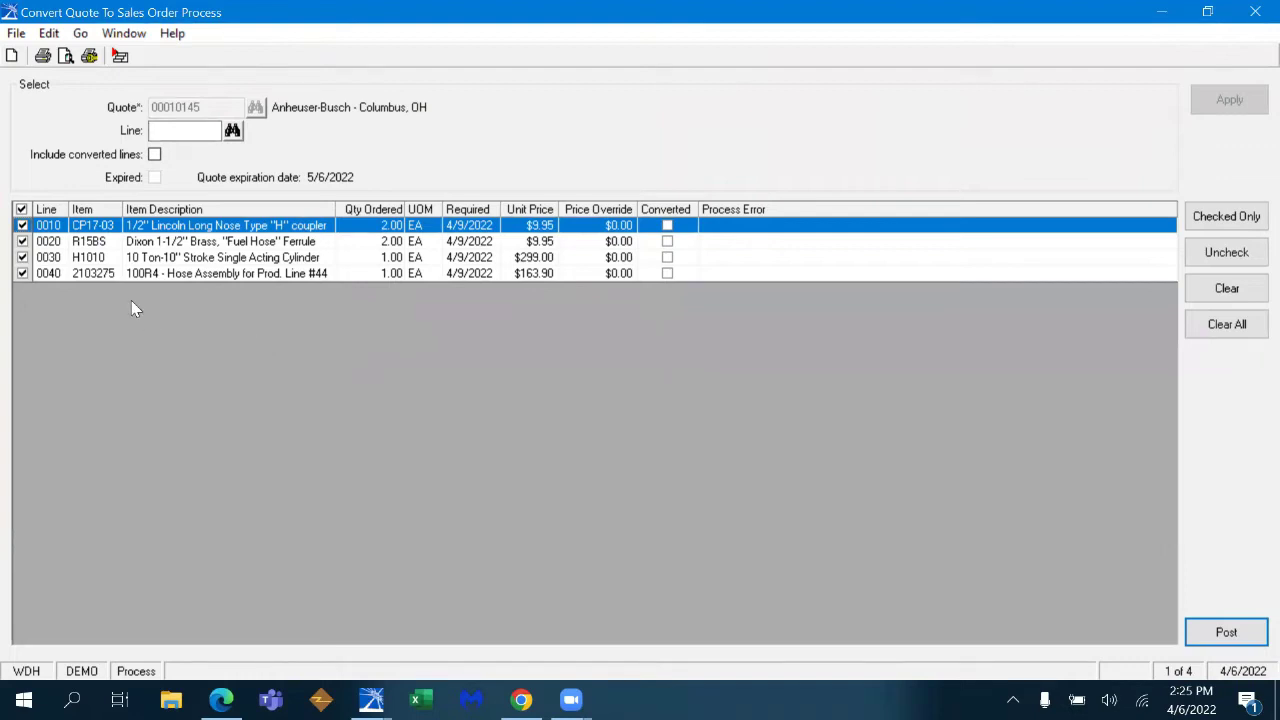
click(23, 257)
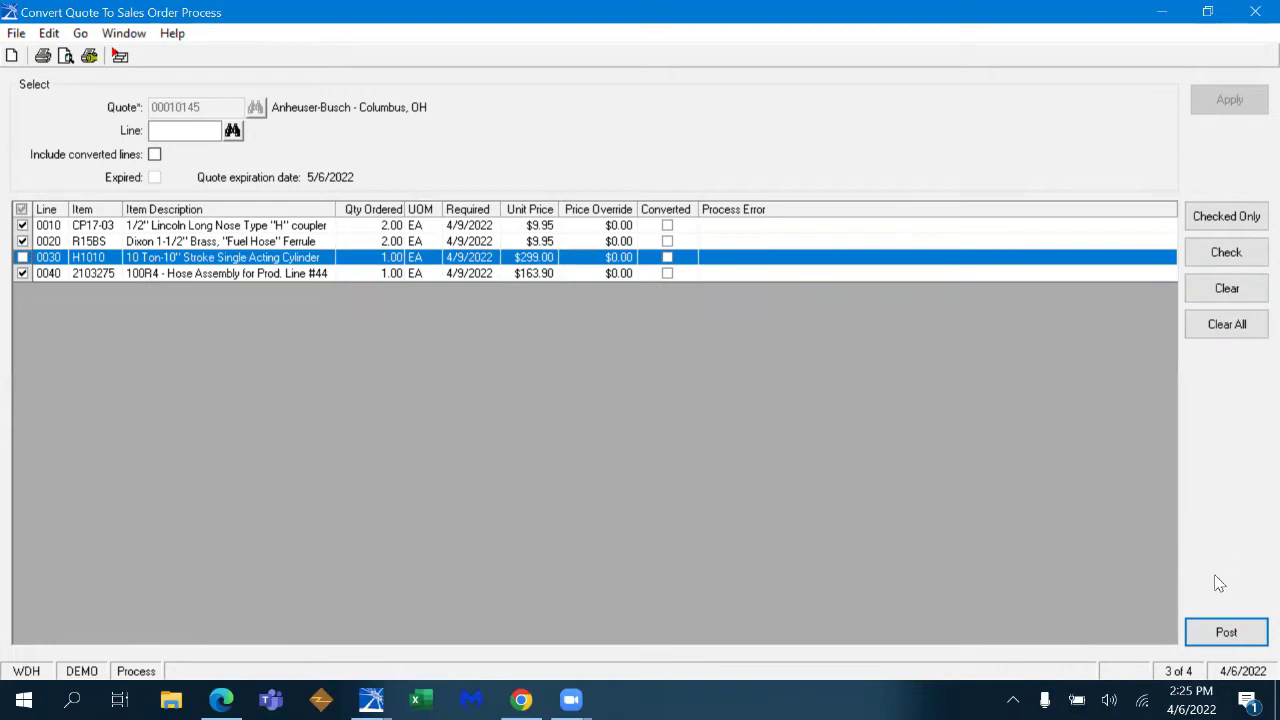
click(1224, 632)
- Convert with customer PO 09809 and required date 4/6/2022, keeping the quote
click(331, 188)
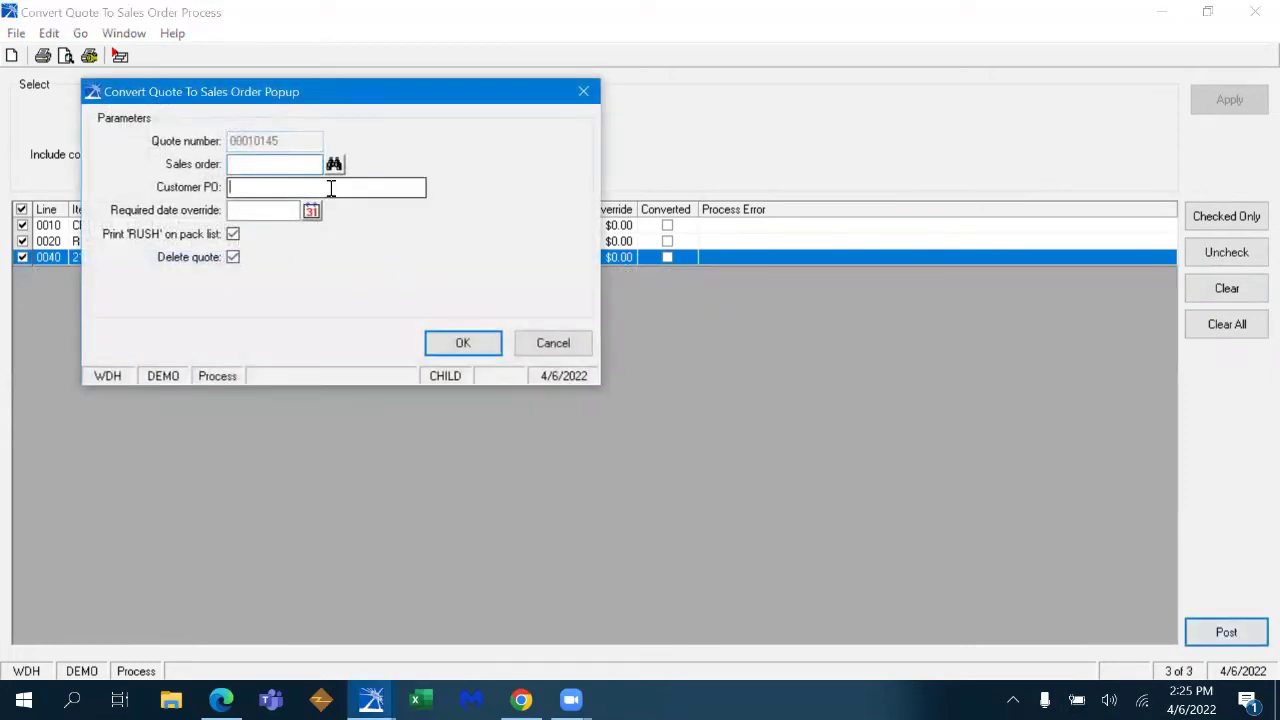
text(09809)
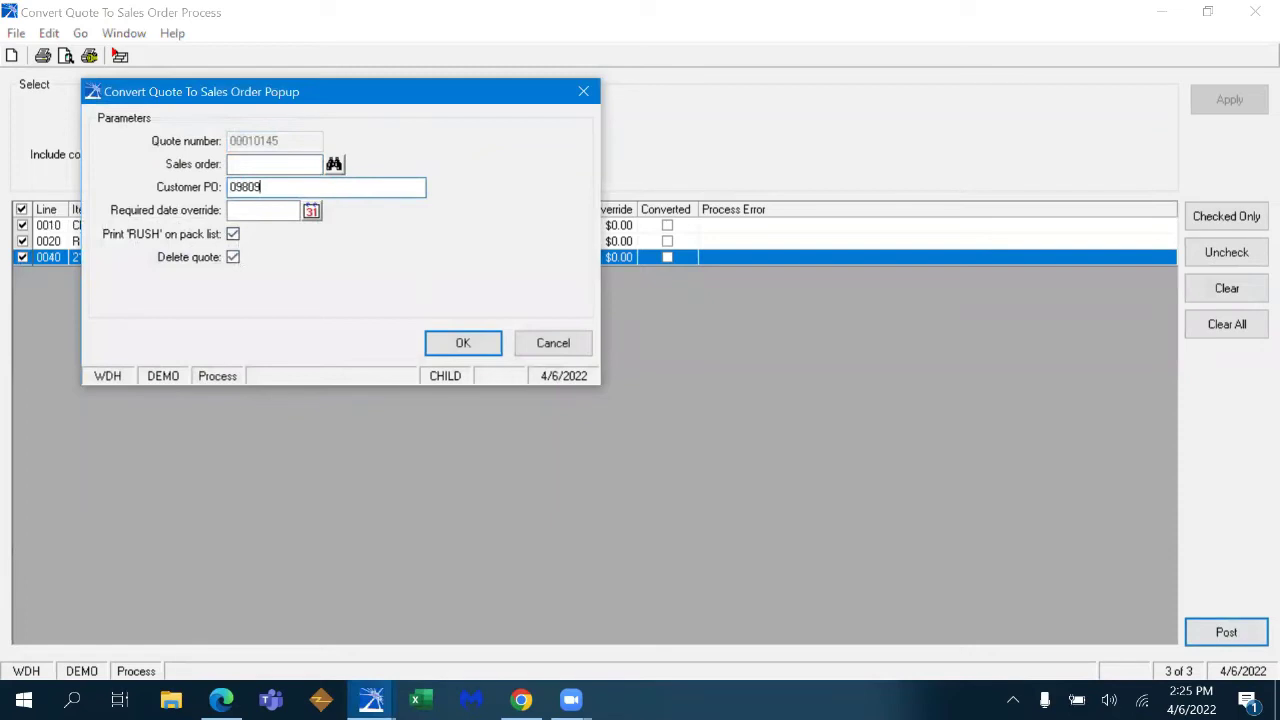
key(Tab)
click(312, 211)
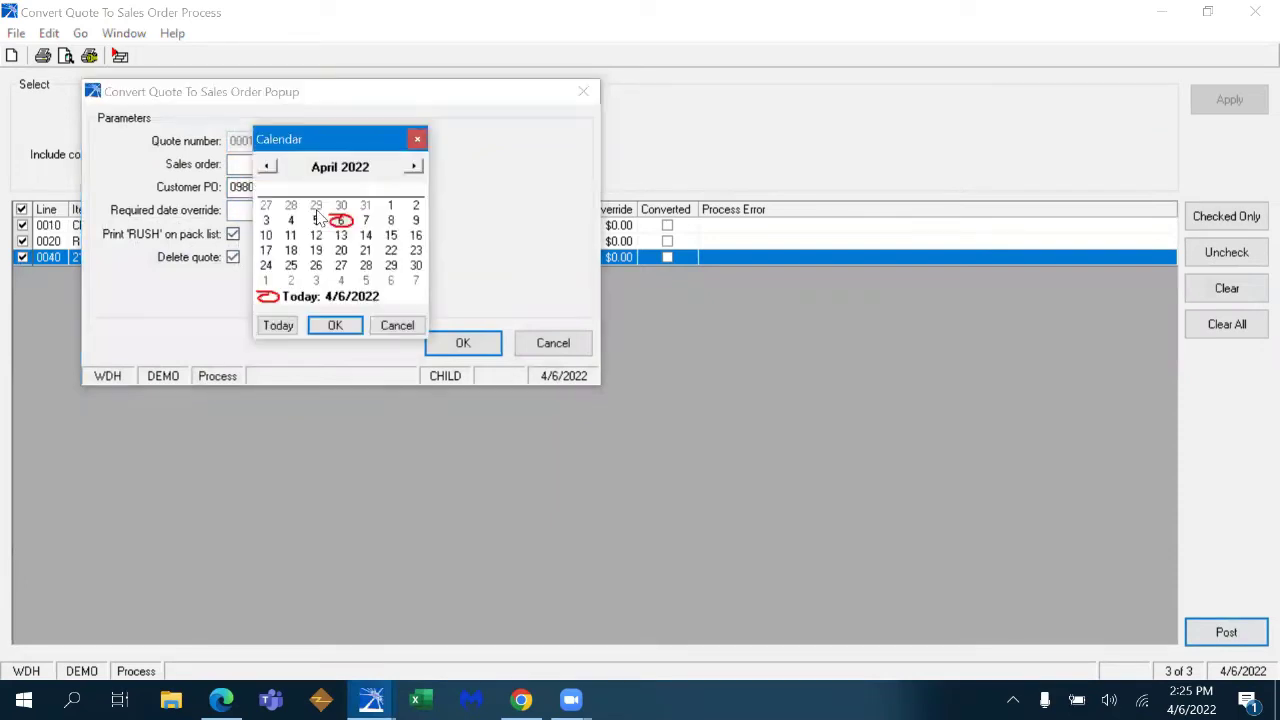
click(278, 326)
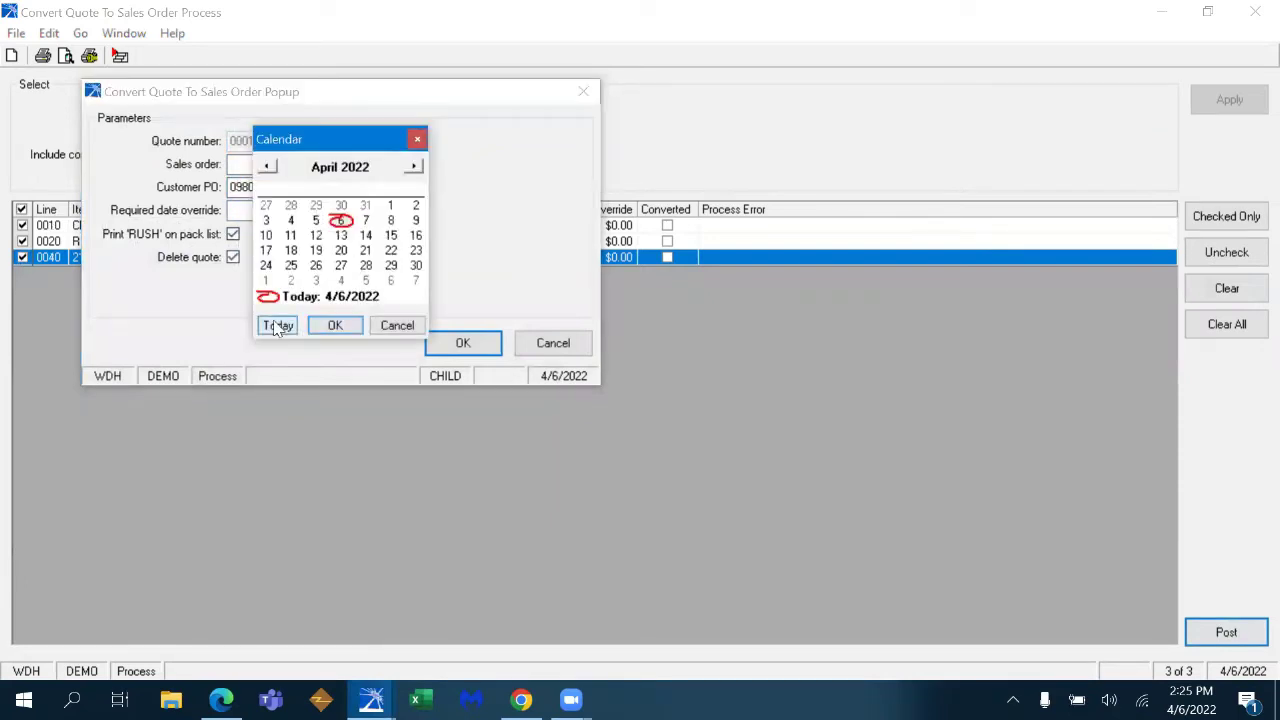
click(335, 325)
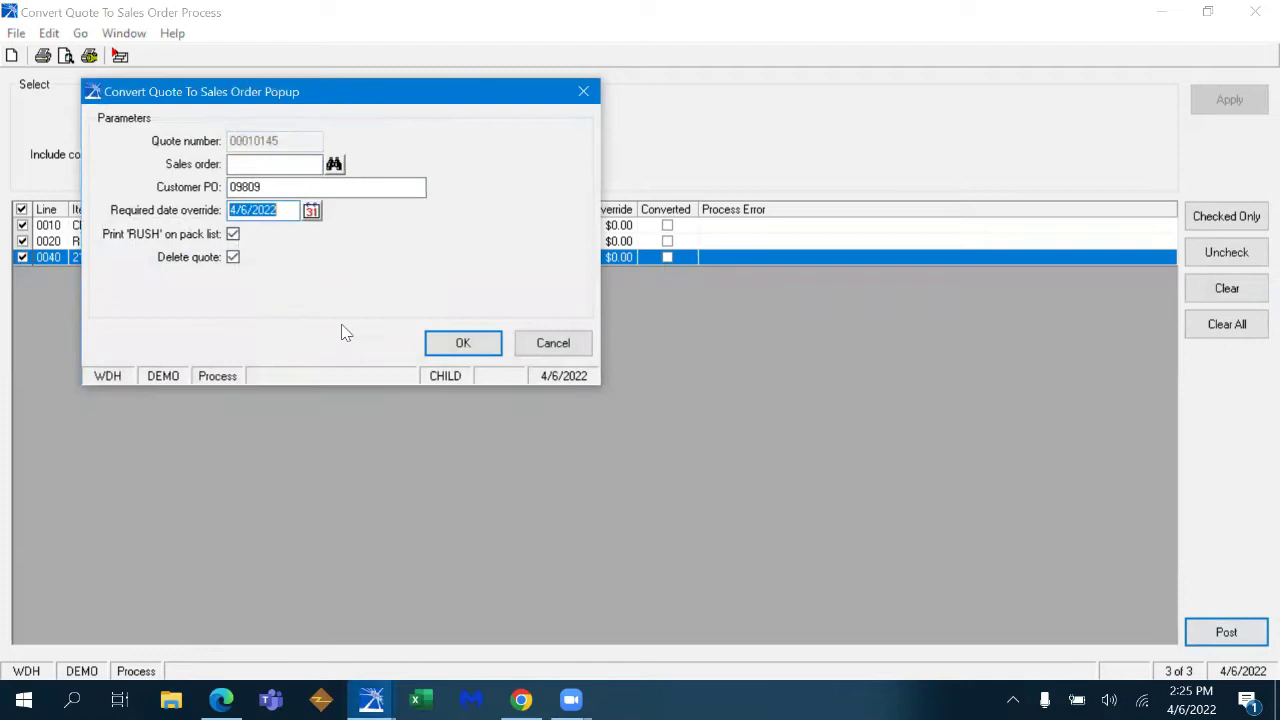
click(232, 259)
drag(395, 100, 502, 100)
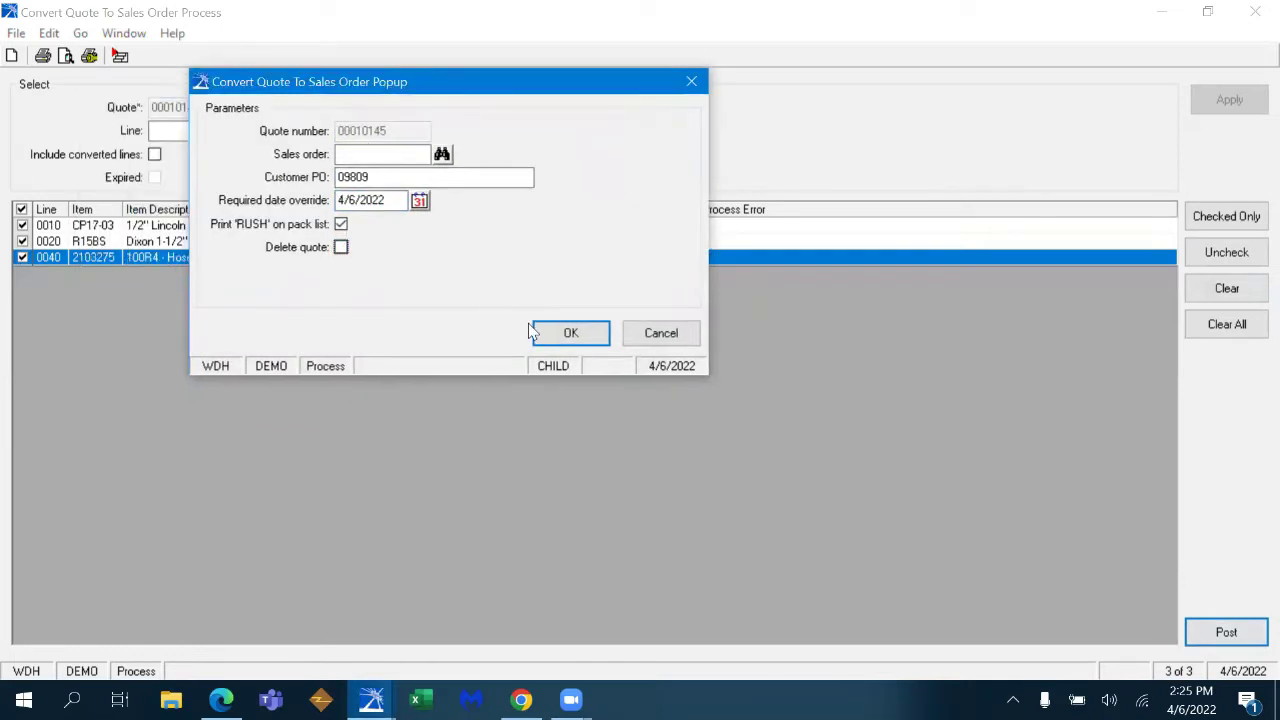
click(569, 340)
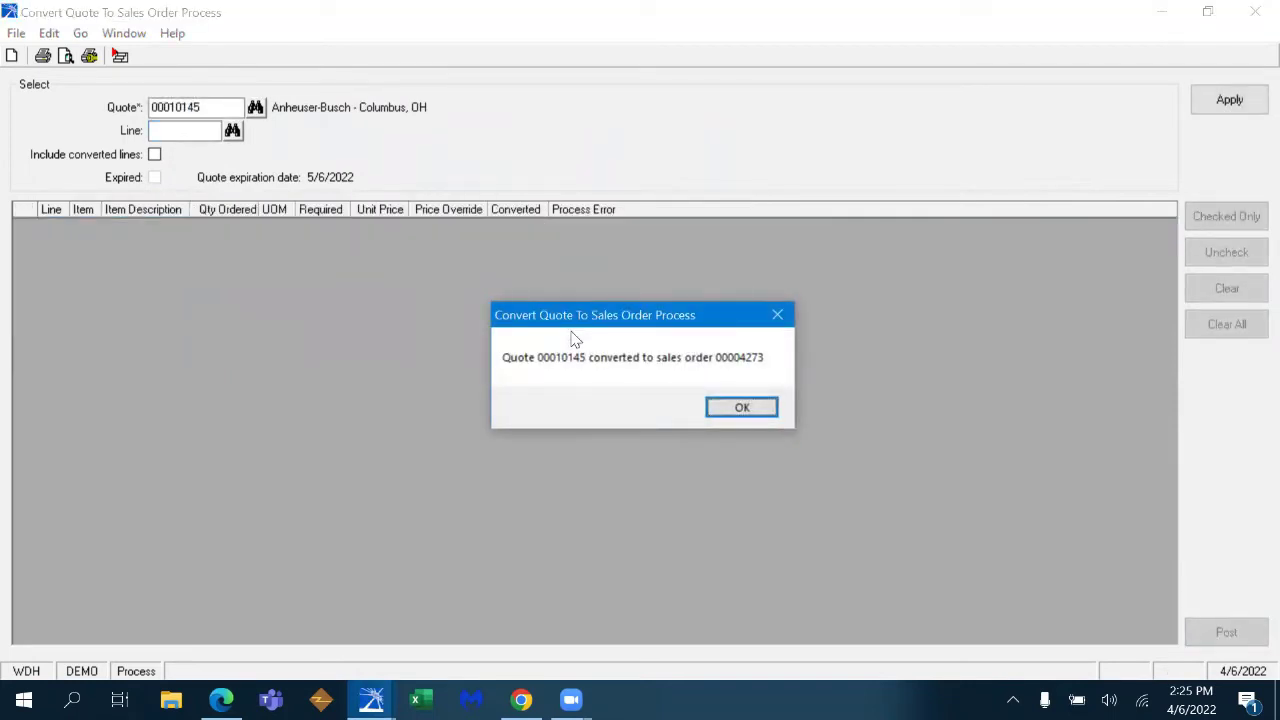
click(741, 409)
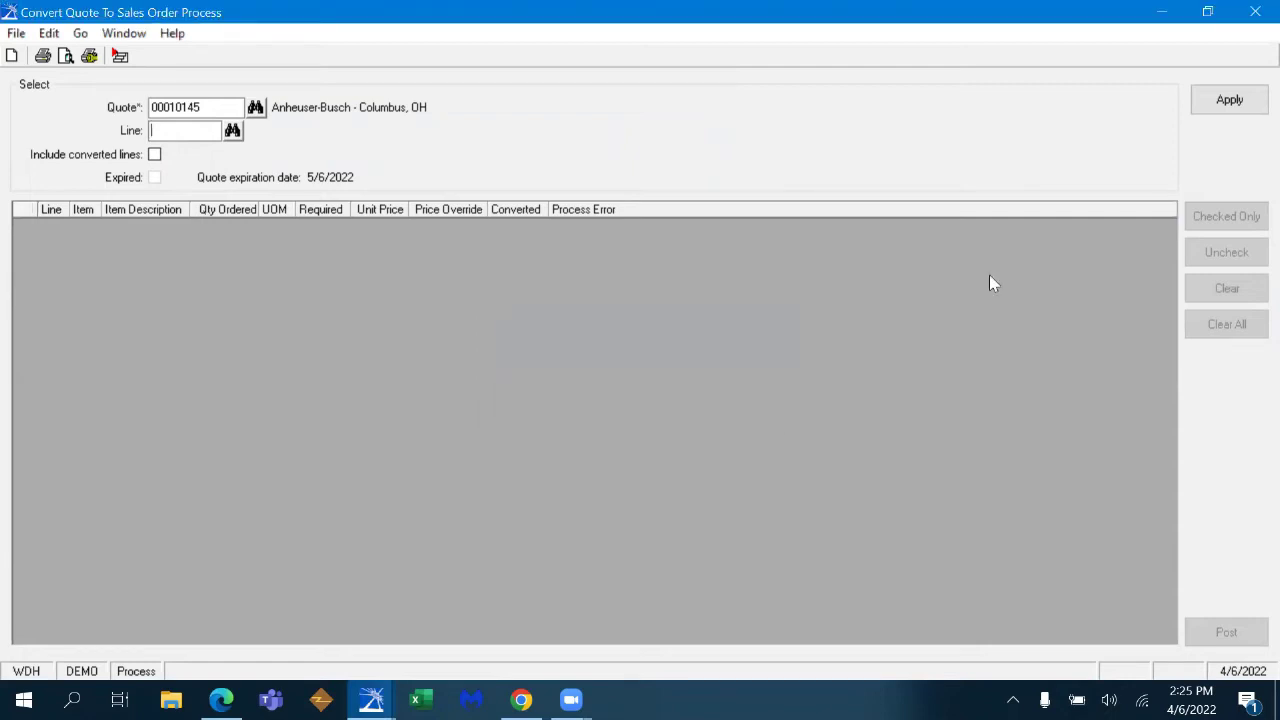
click(1255, 11)
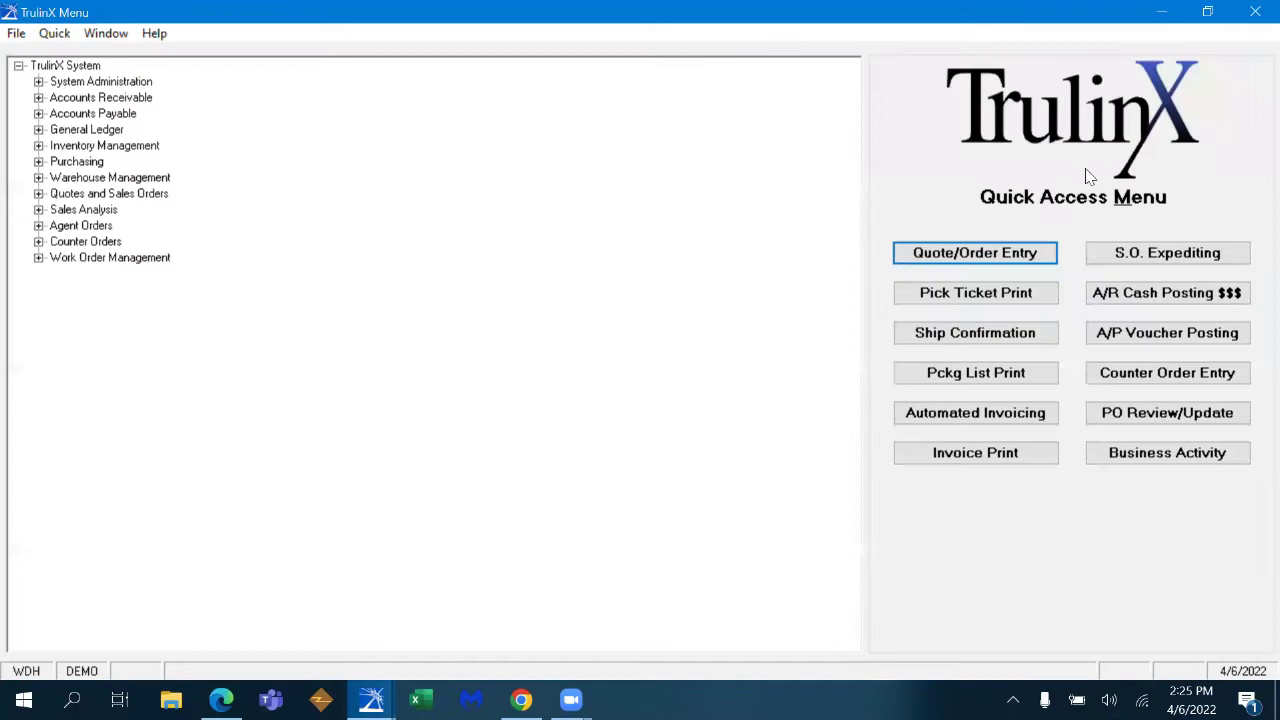
click(987, 289)
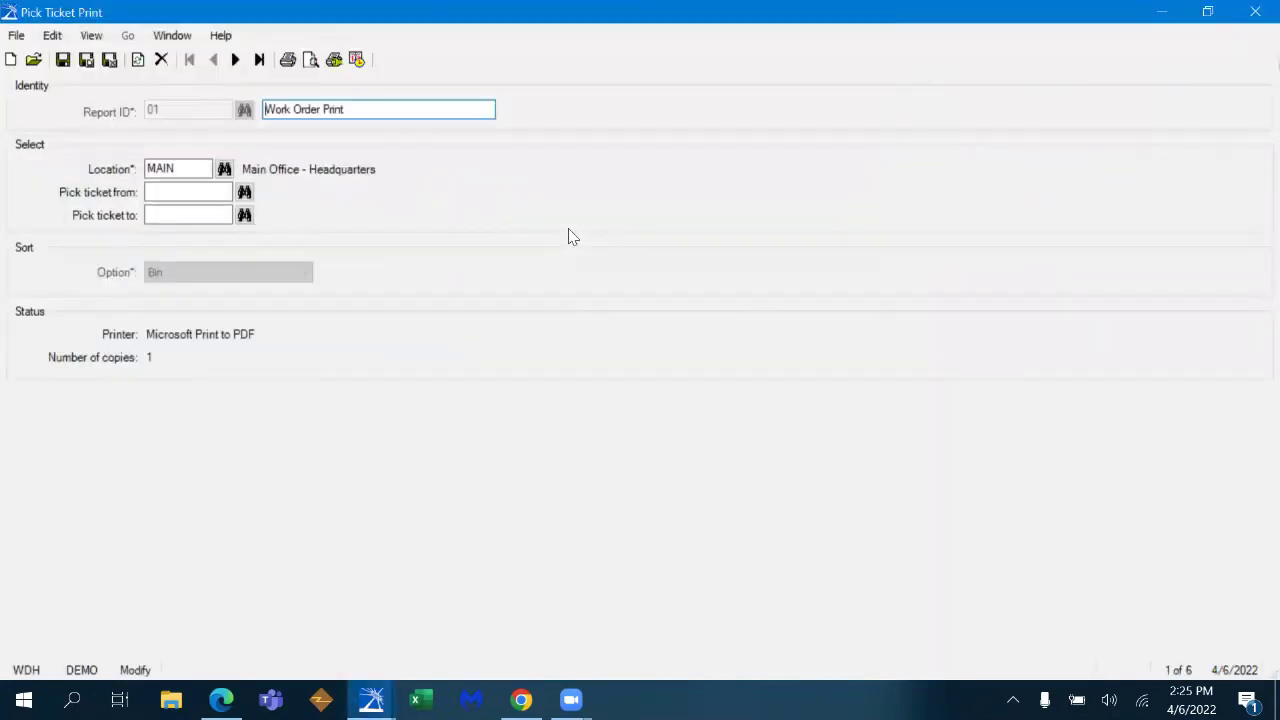
click(311, 60)
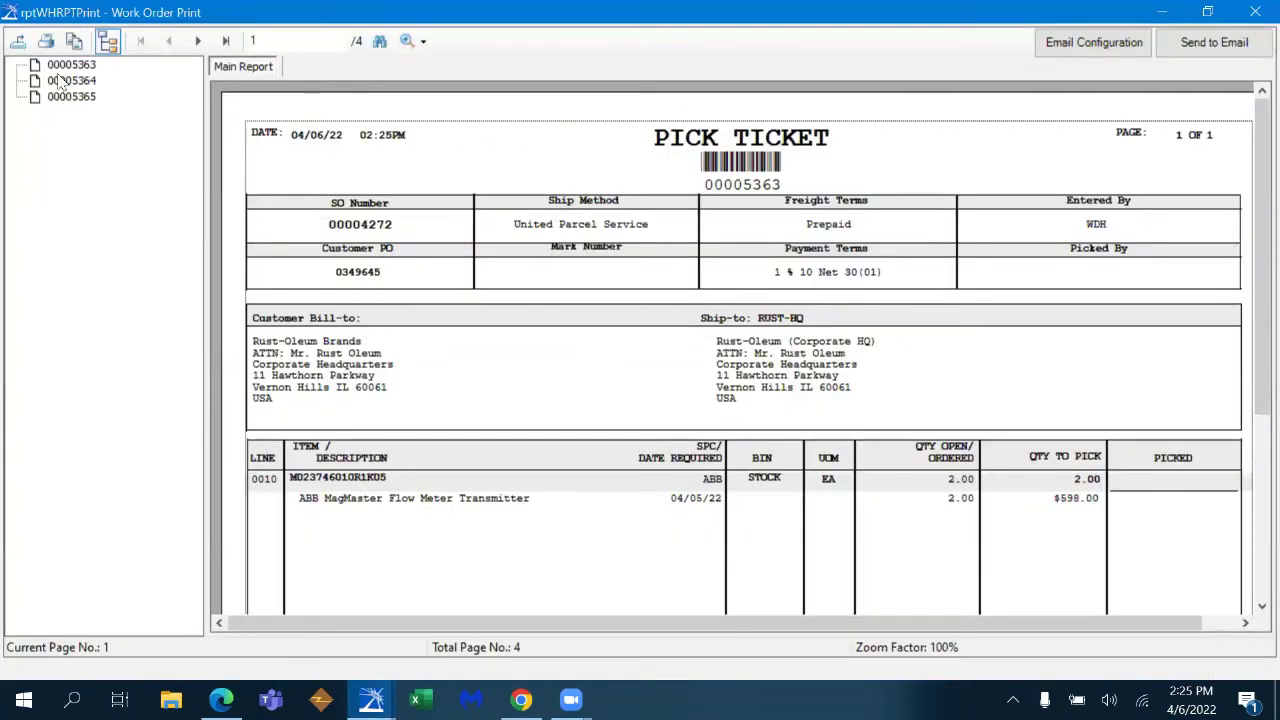
click(68, 81)
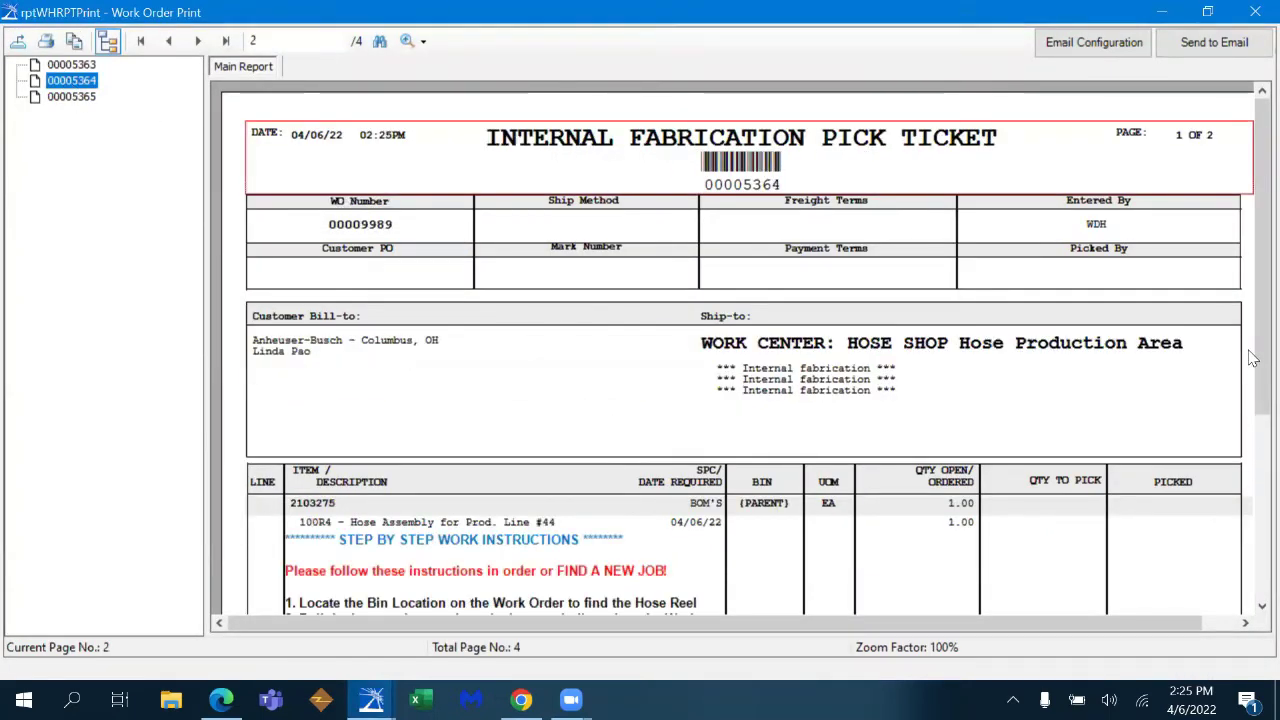
scroll(1252, 487, down, 3)
scroll(1252, 487, down, 1)
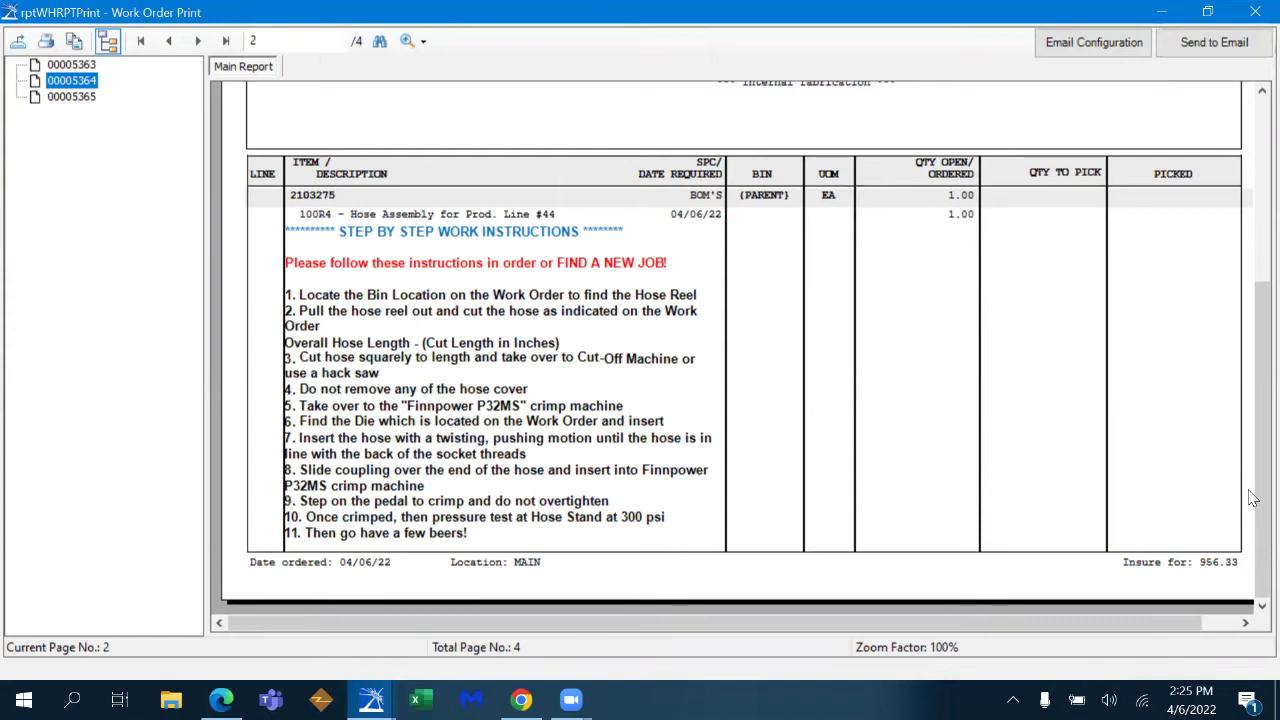
click(560, 331)
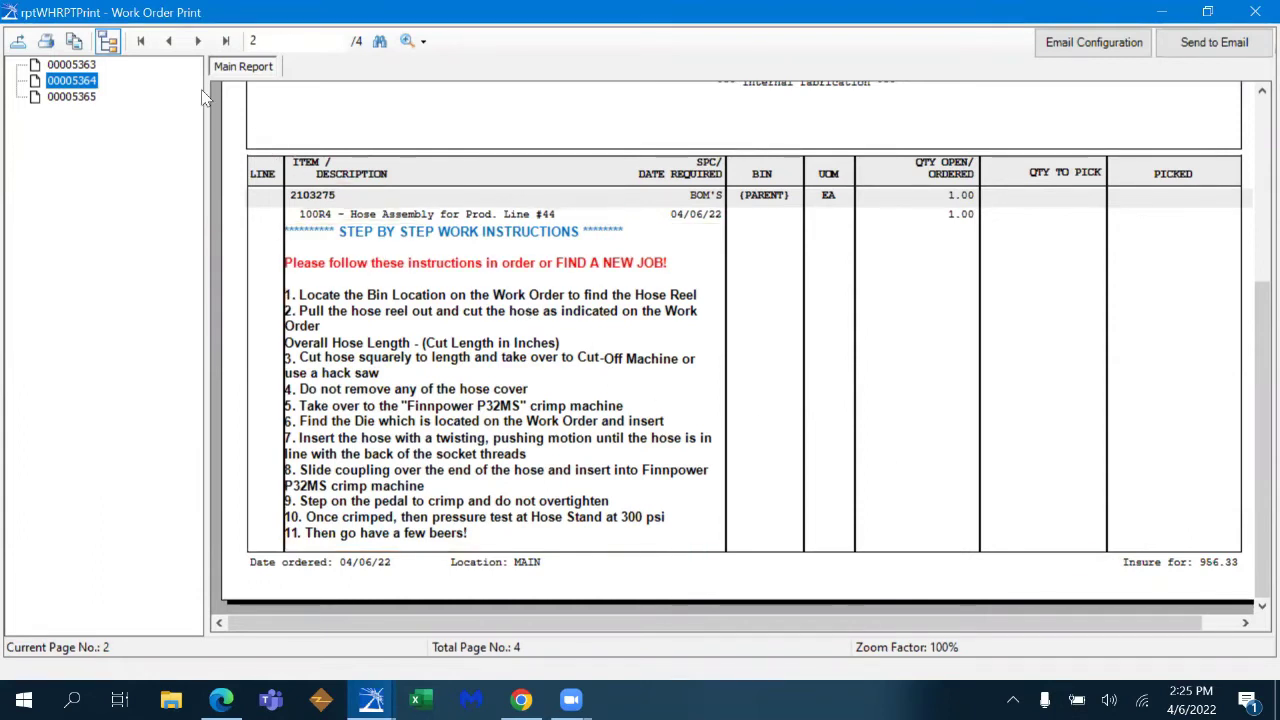
click(197, 40)
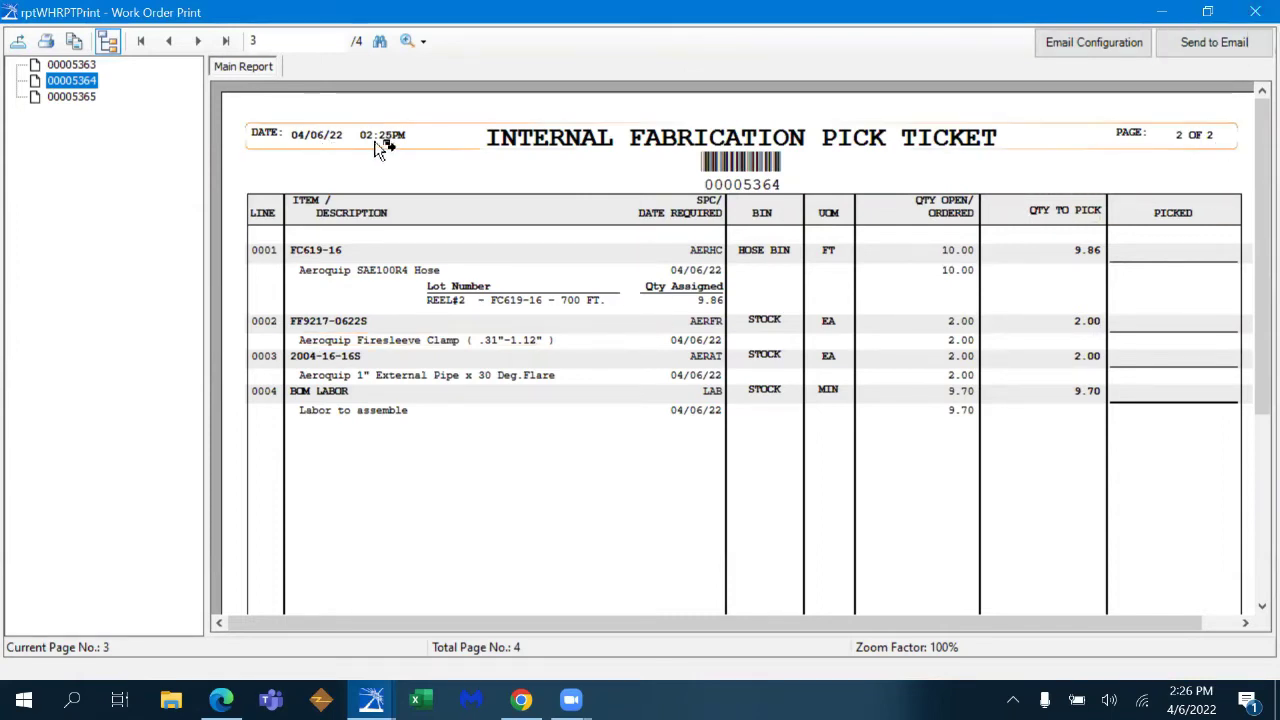
click(1254, 13)
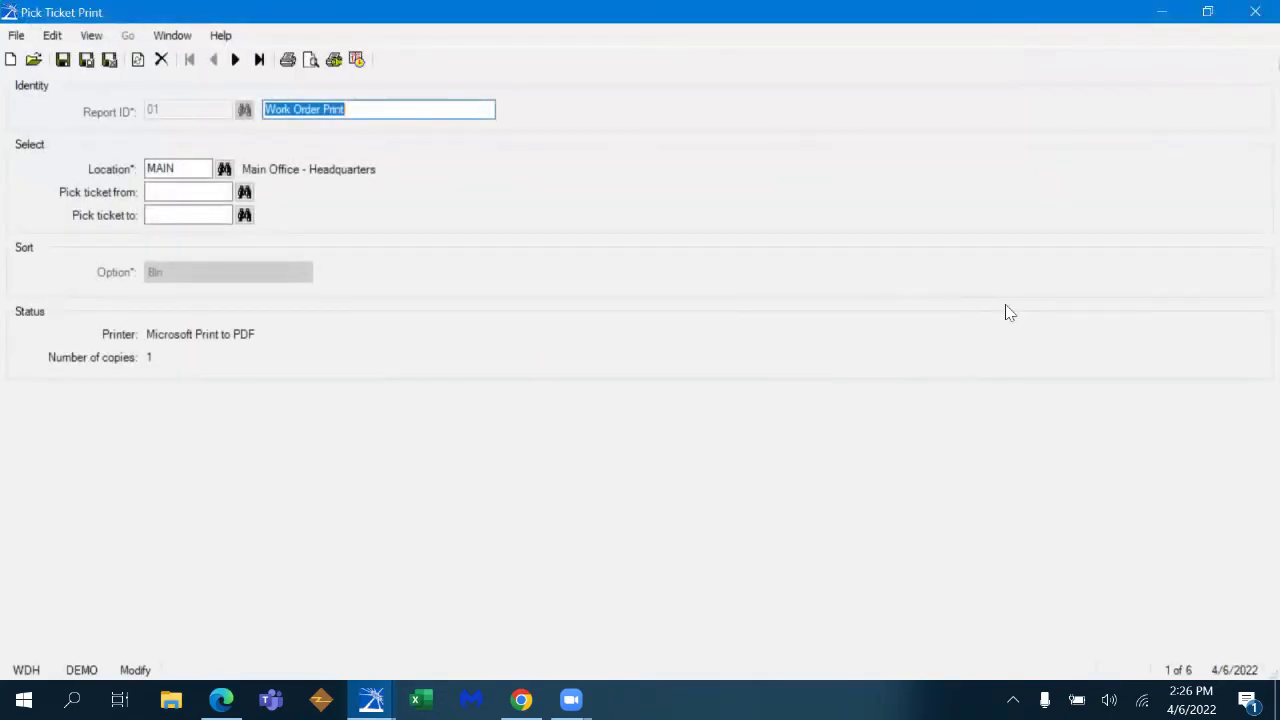
- Load pick ticket 00005364's lines into Shipment Confirmation
click(1254, 13)
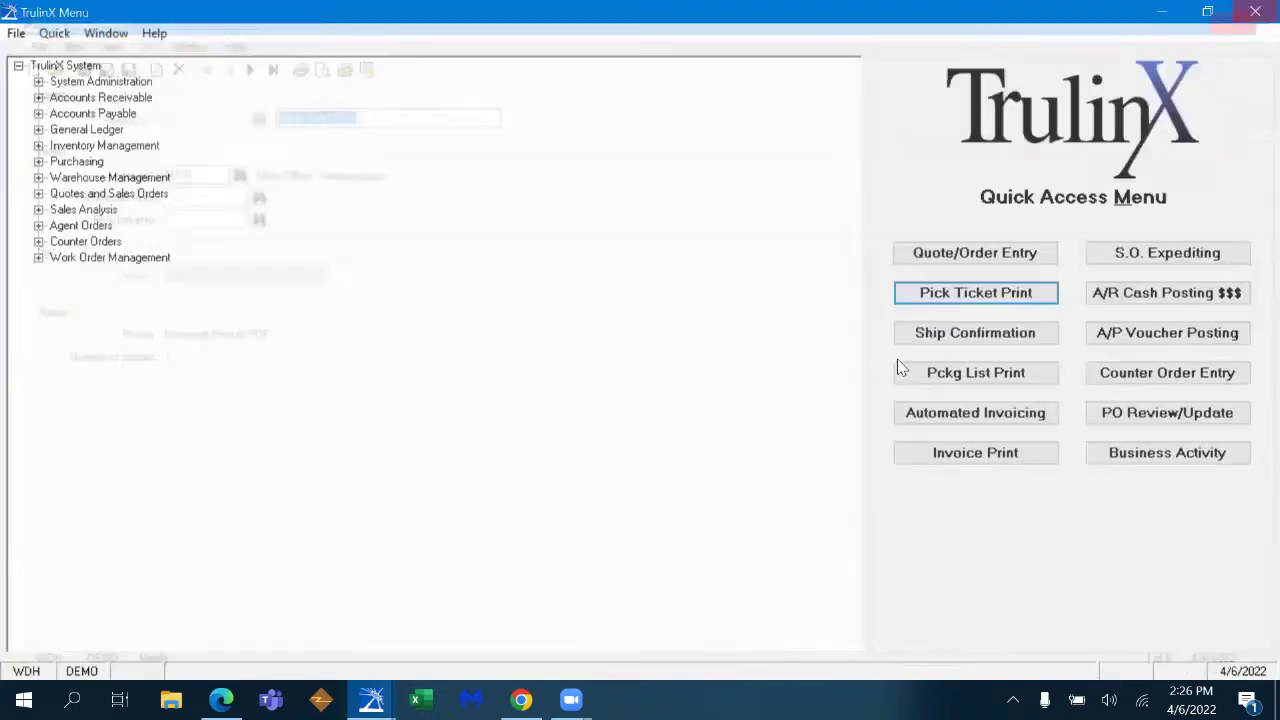
click(972, 340)
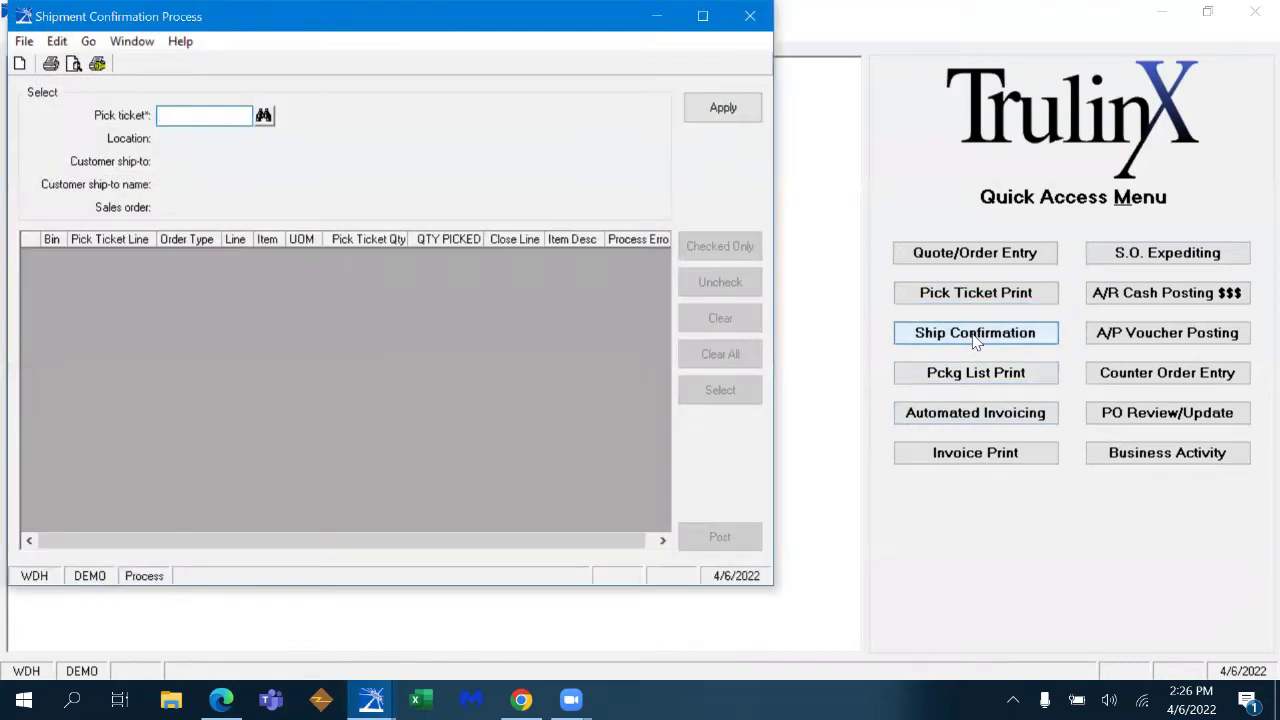
click(976, 342)
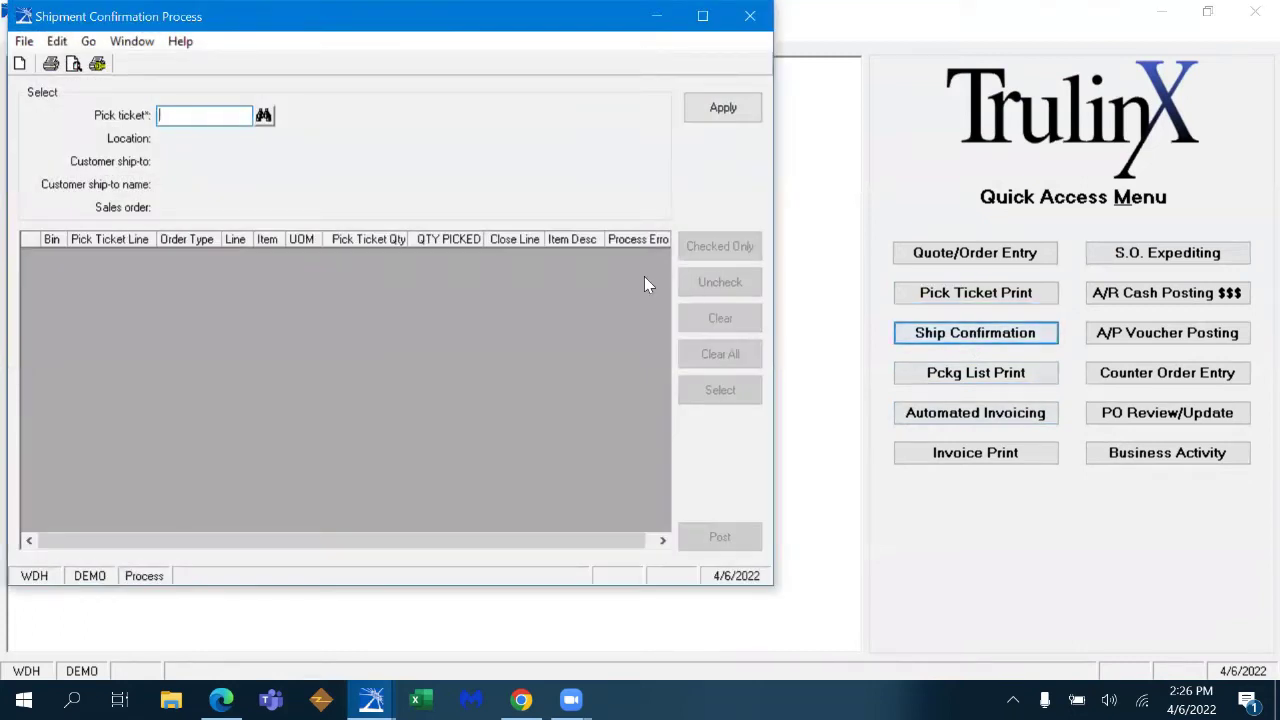
click(264, 117)
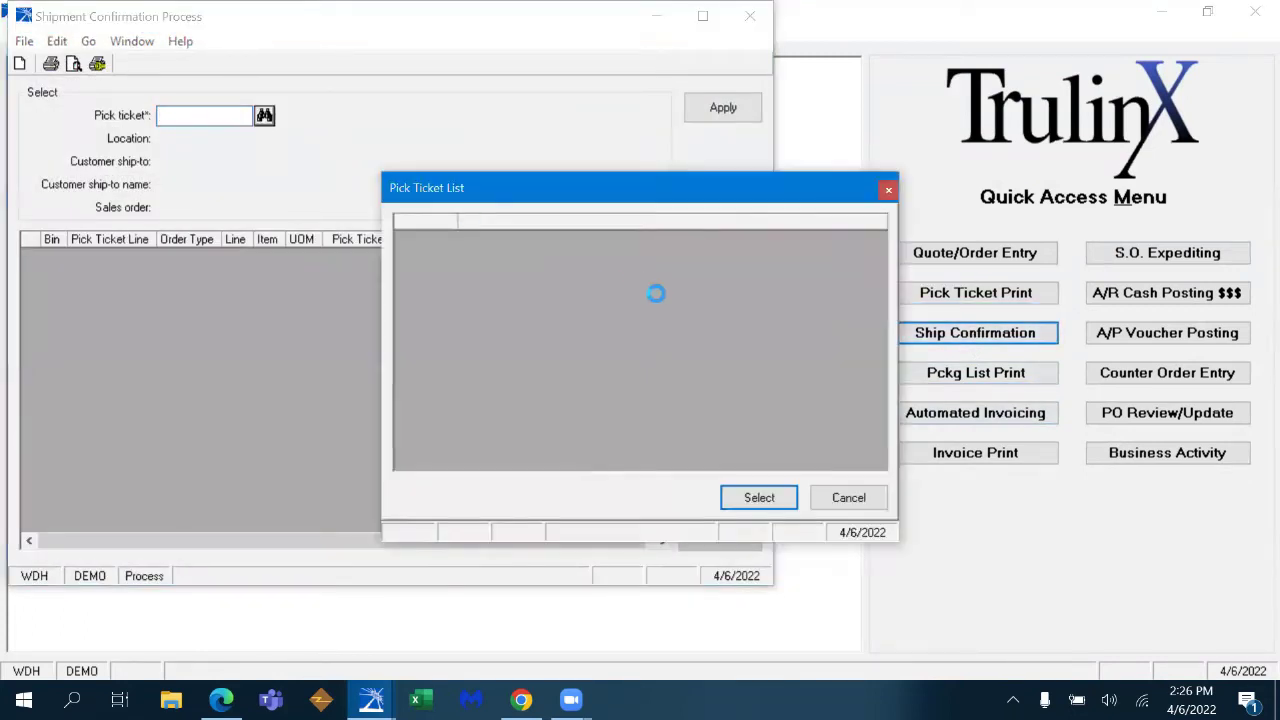
click(425, 221)
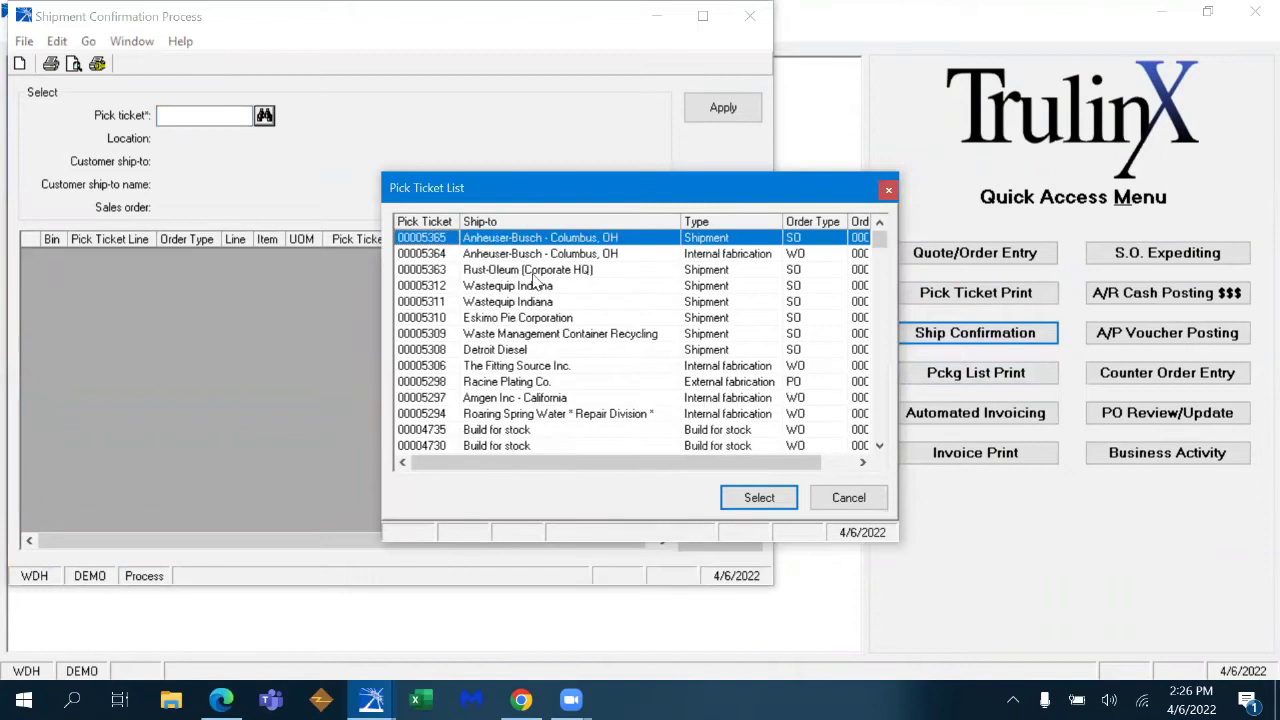
click(548, 256)
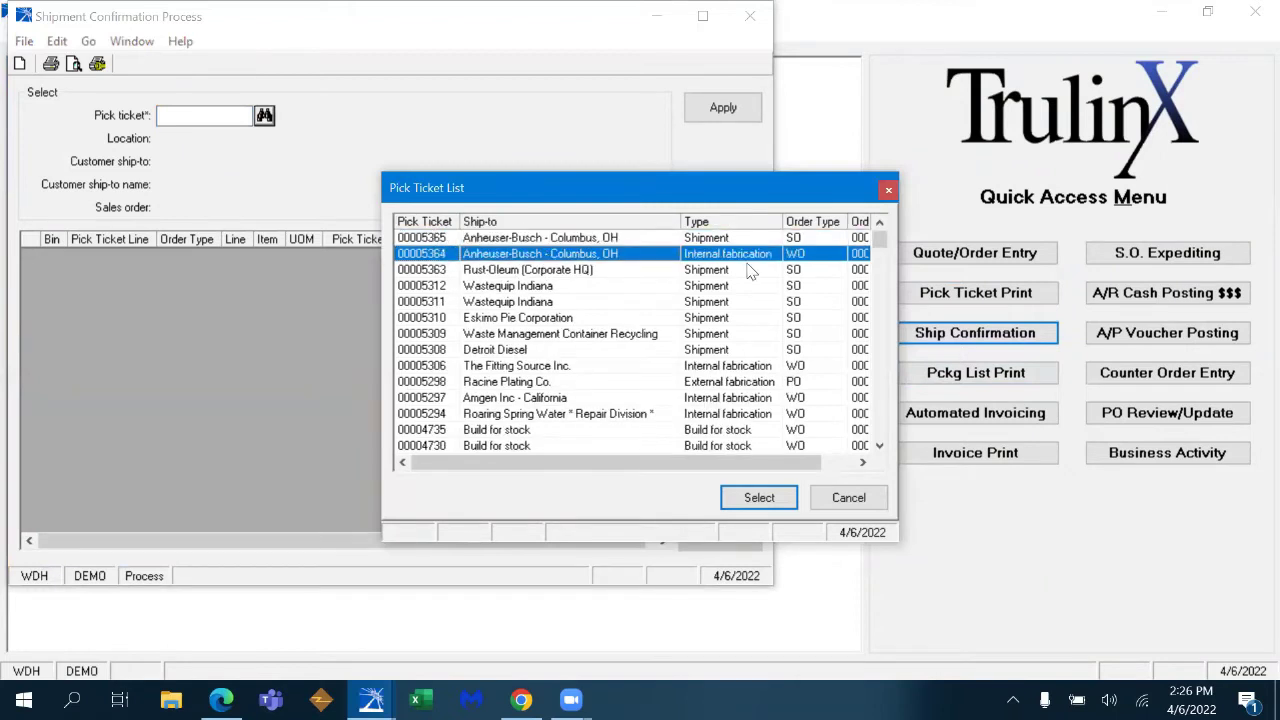
click(758, 495)
click(720, 108)
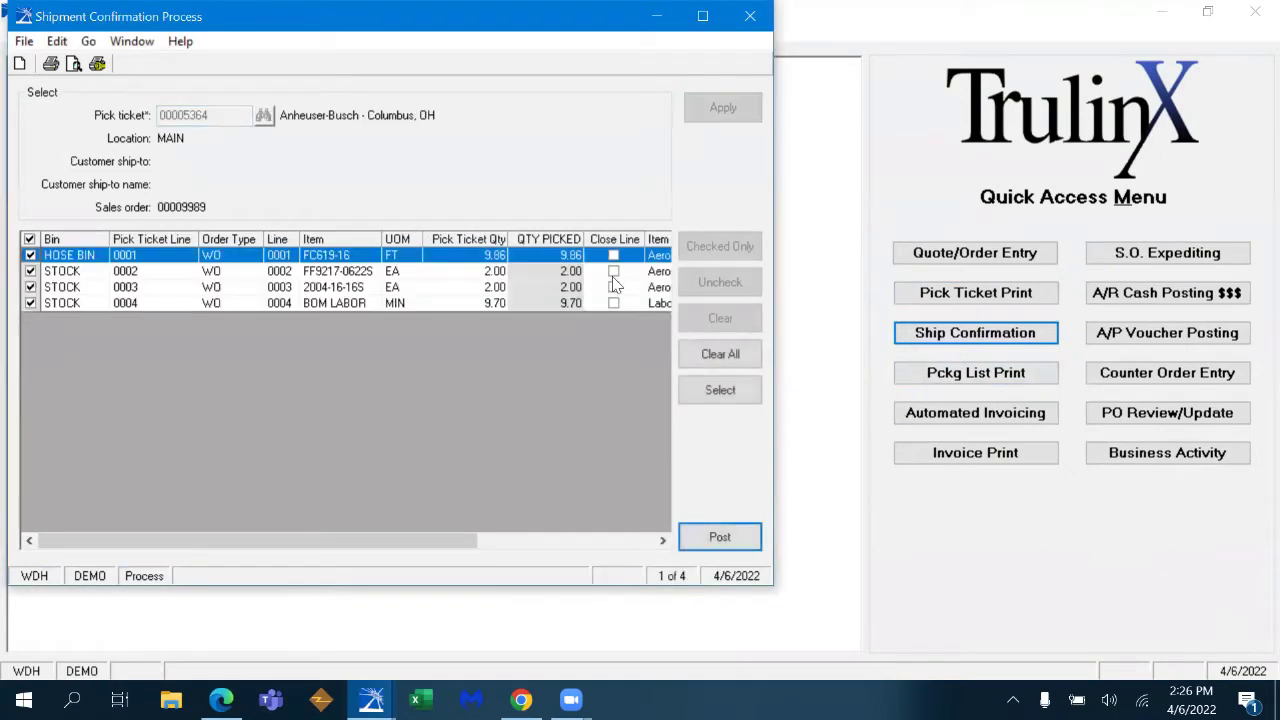
- Post the lines with the picker selected and the hose assigned to lot REEL#2
click(728, 538)
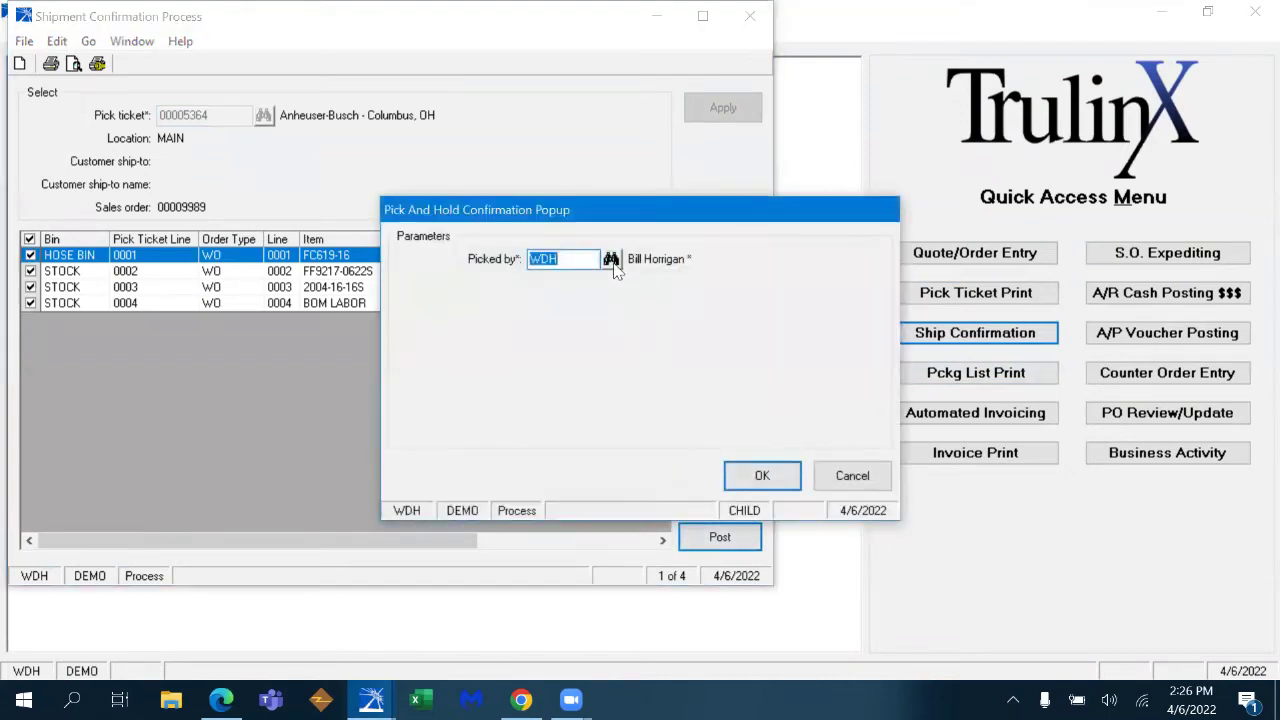
click(611, 259)
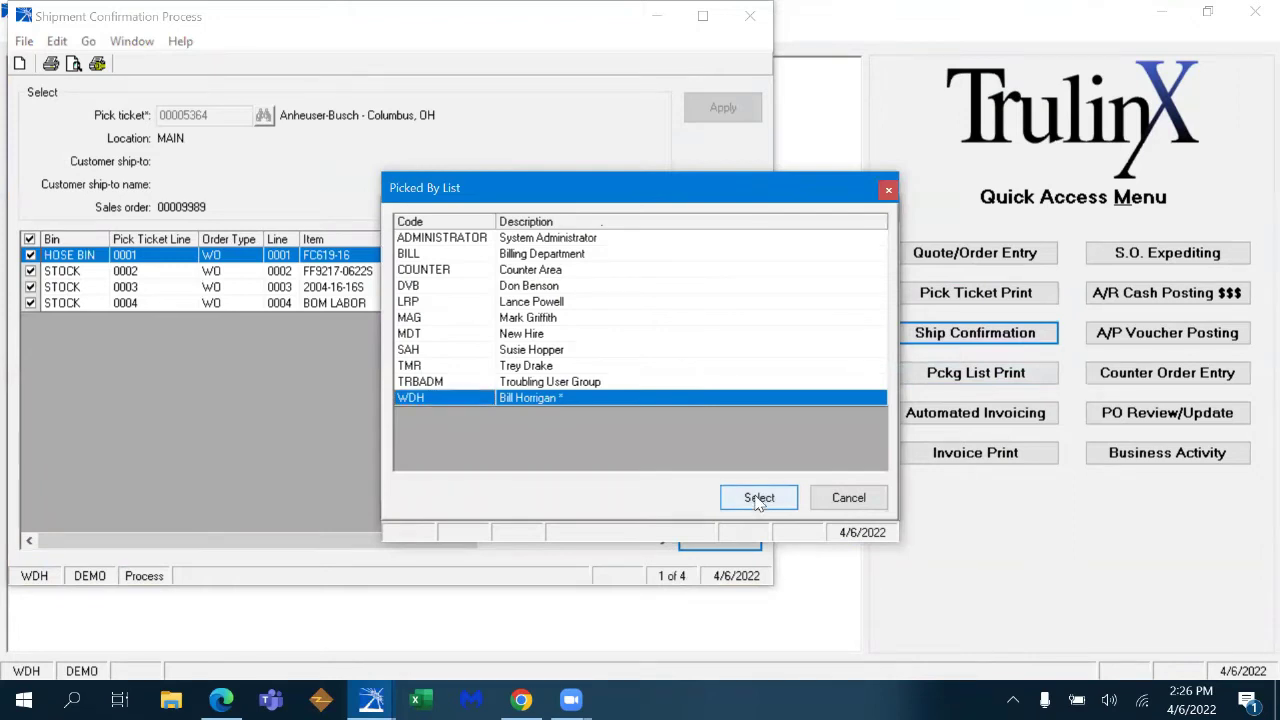
click(759, 498)
click(745, 476)
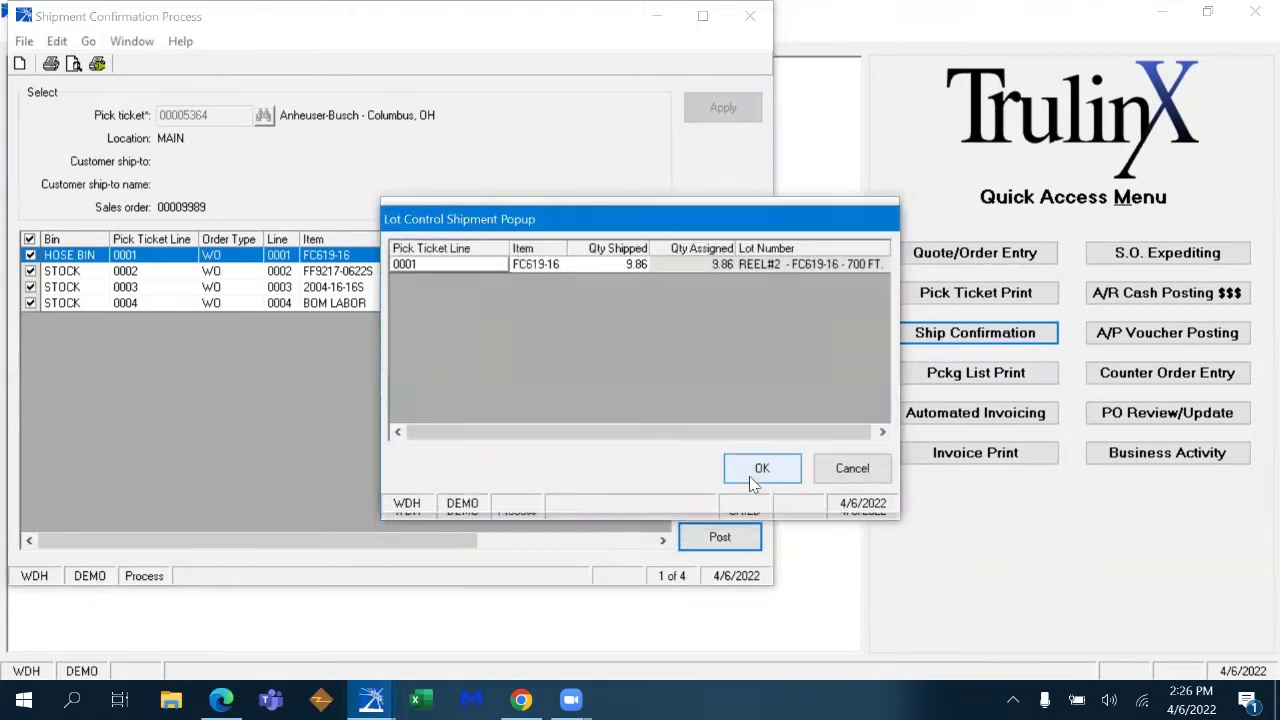
click(884, 266)
click(883, 266)
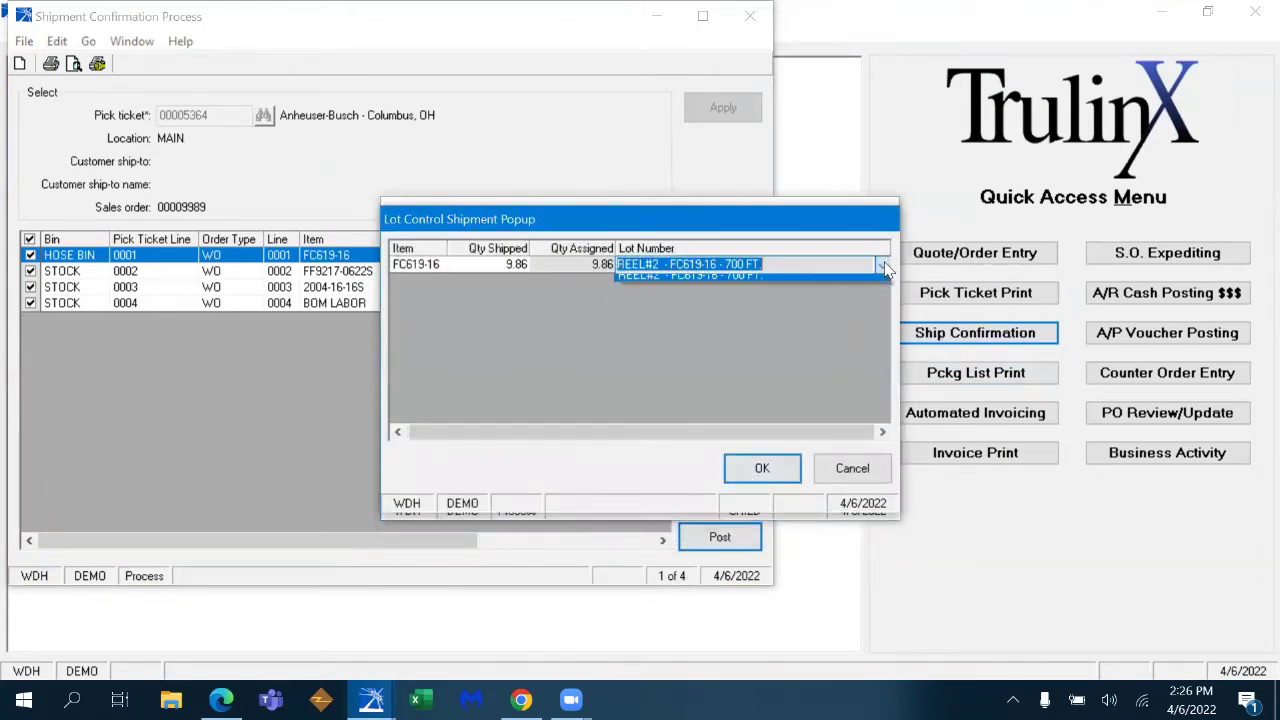
click(860, 295)
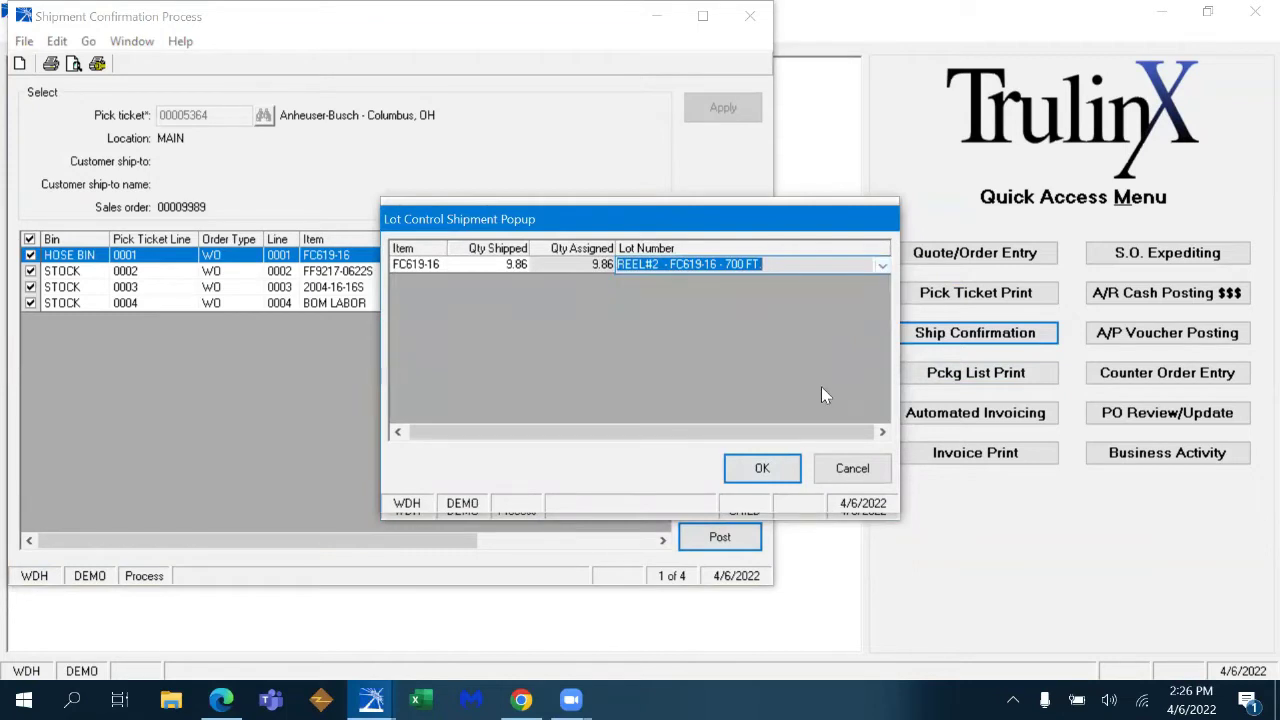
click(782, 467)
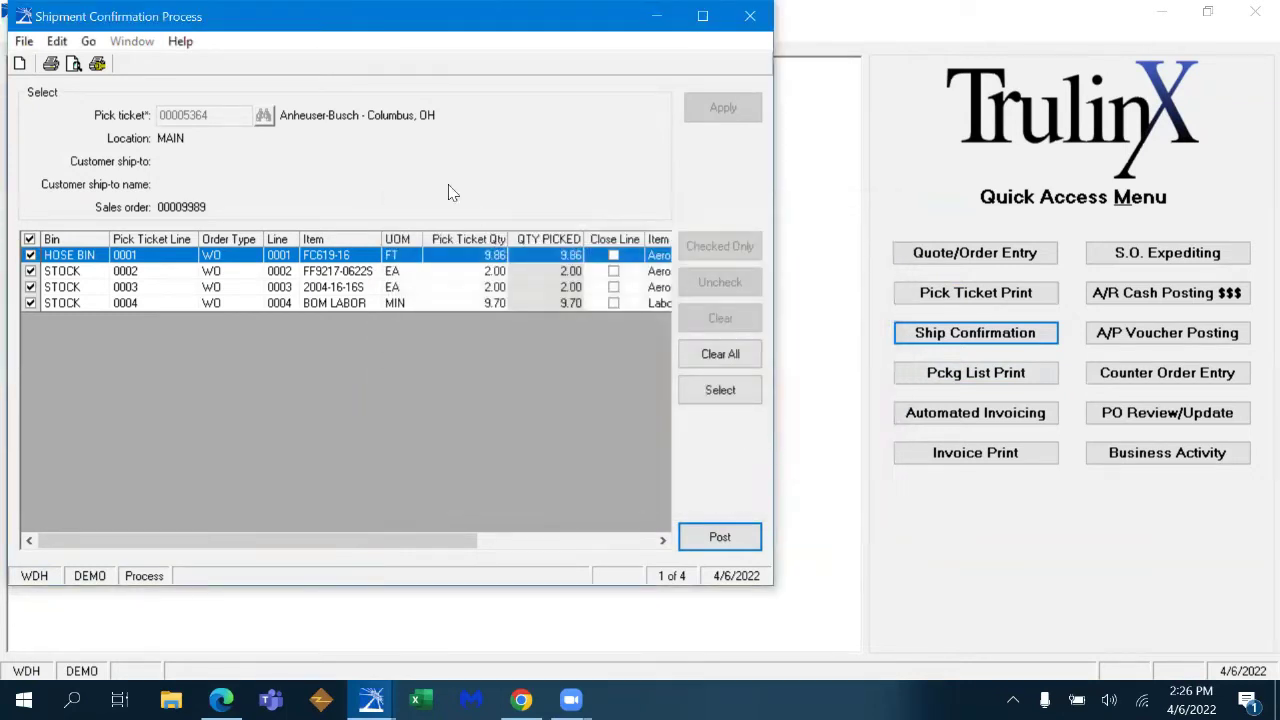
- Load pick ticket 00005365 and post its two sales-order lines
click(263, 115)
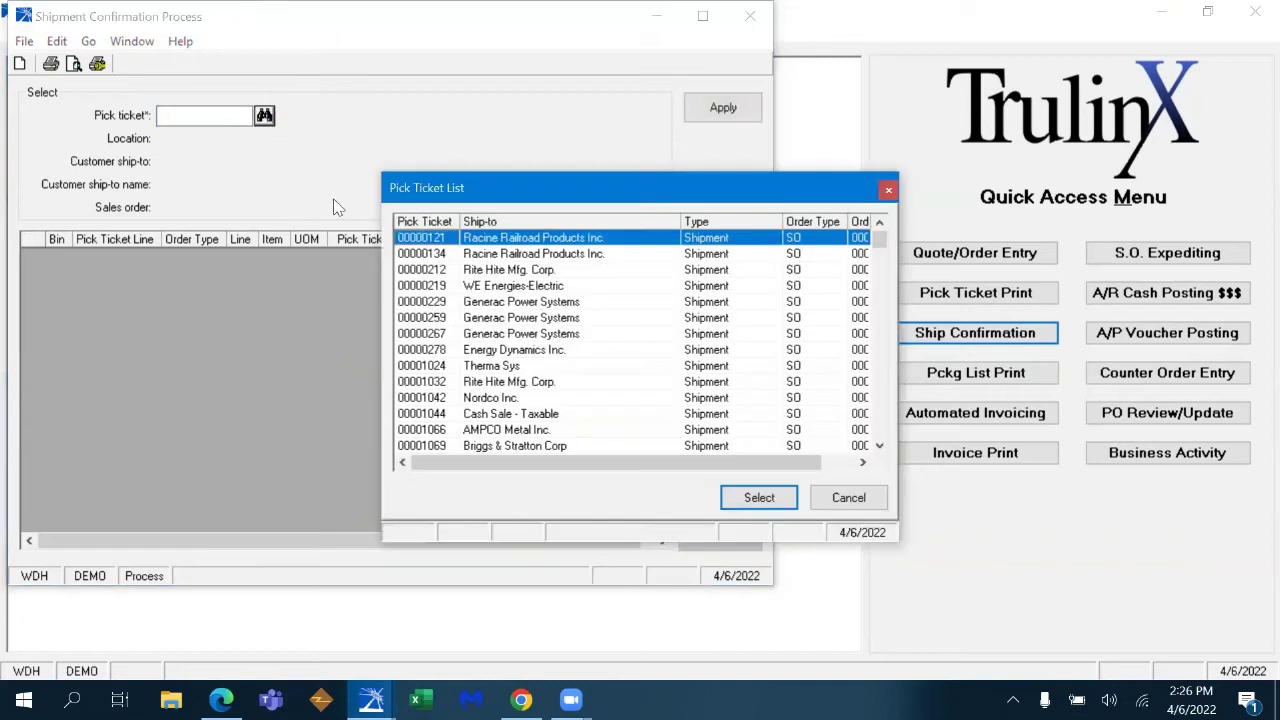
click(752, 497)
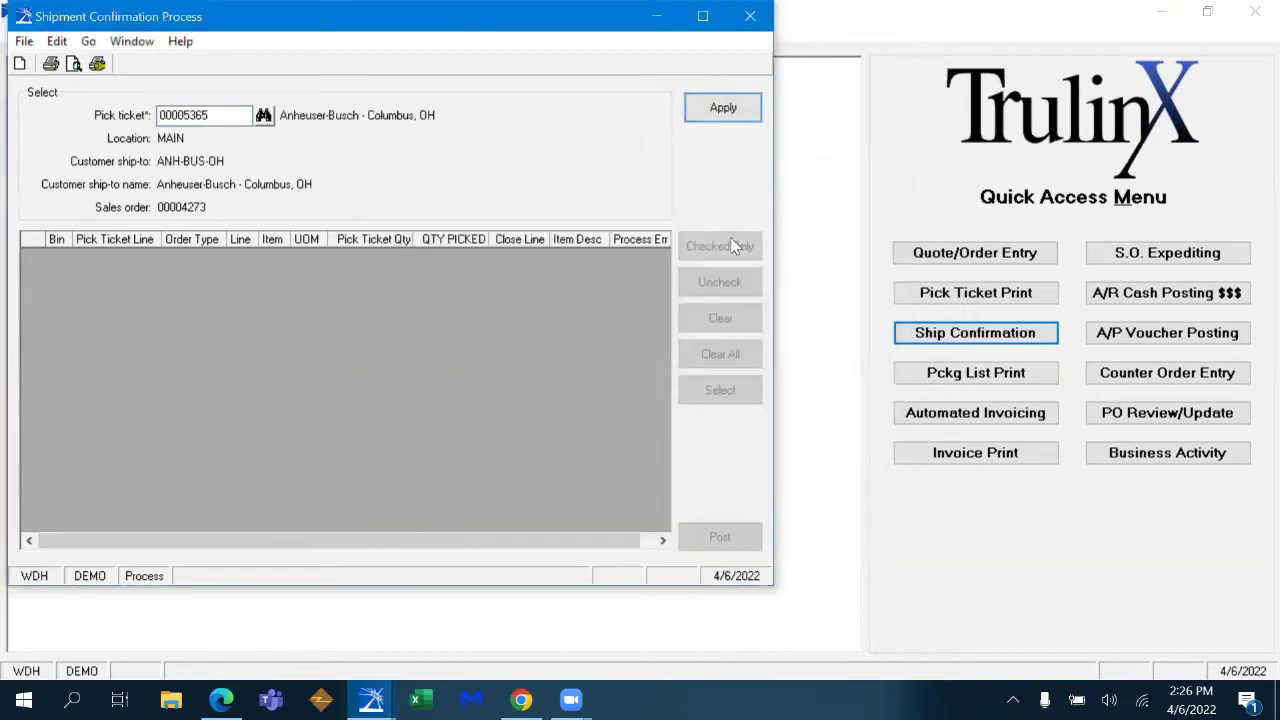
click(723, 108)
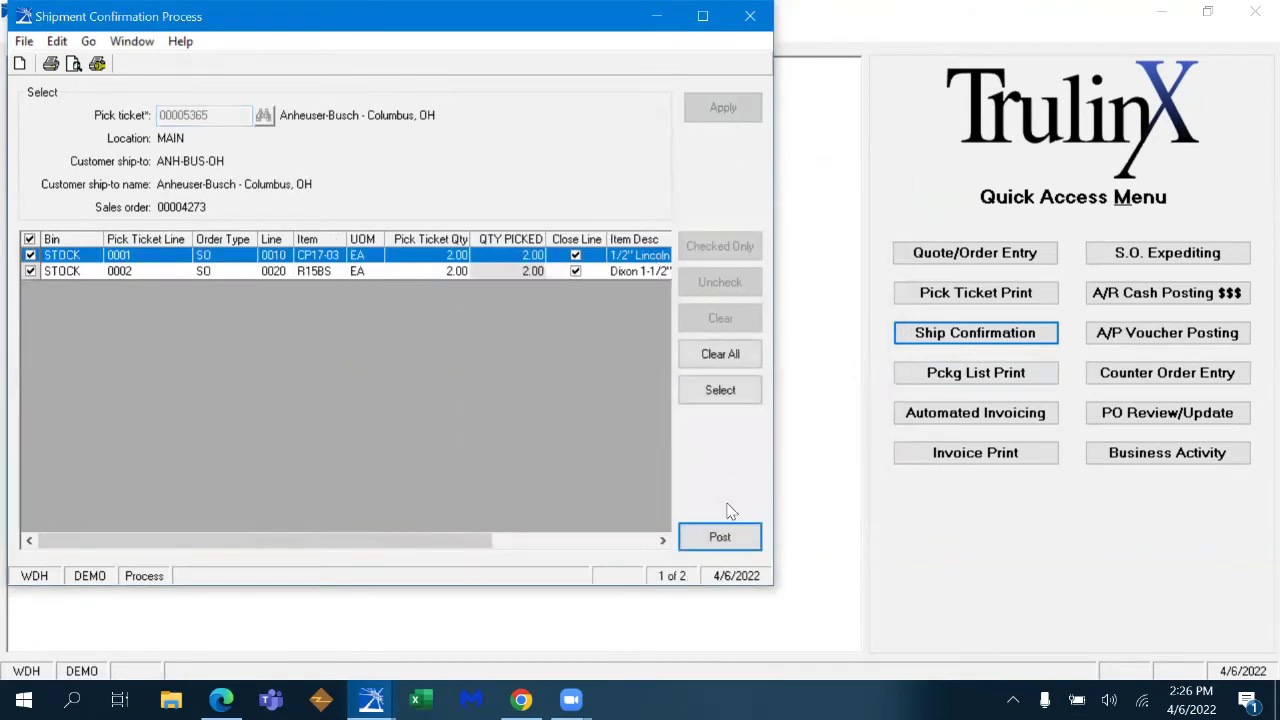
click(722, 535)
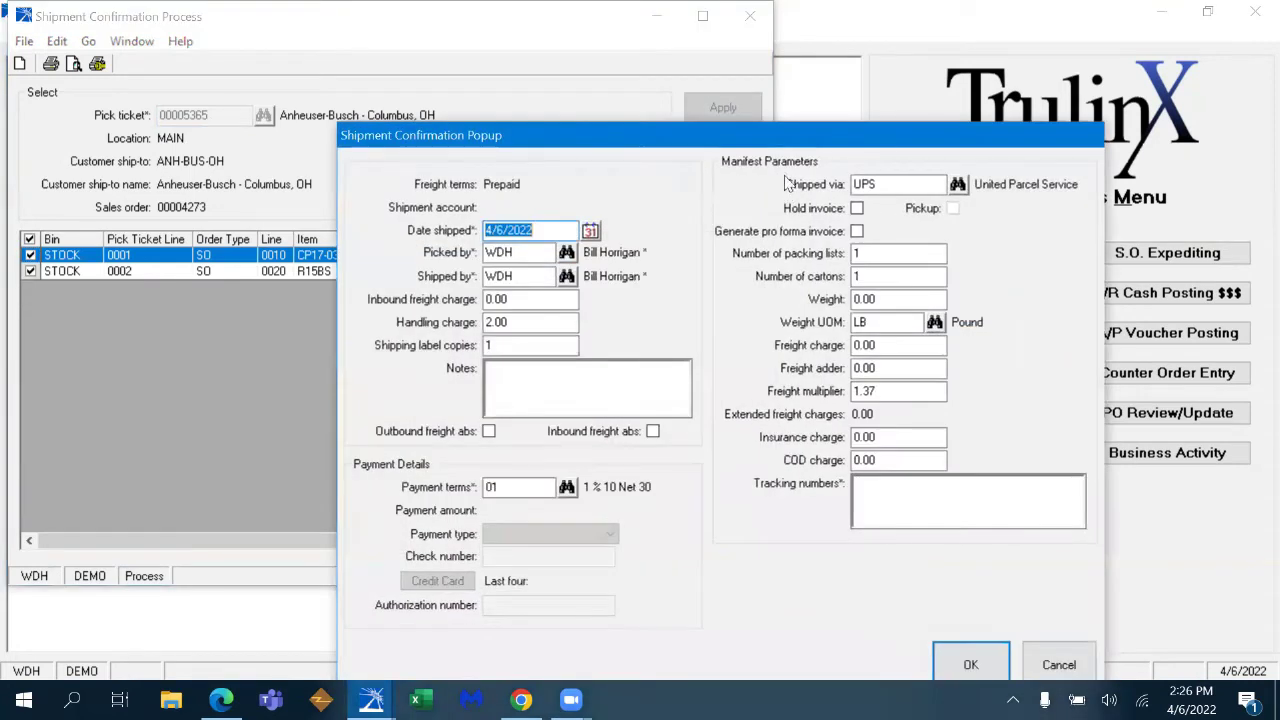
- Enter weight 12, 32 and a tracking number, confirm with no hold or pro forma invoice
drag(775, 136, 676, 30)
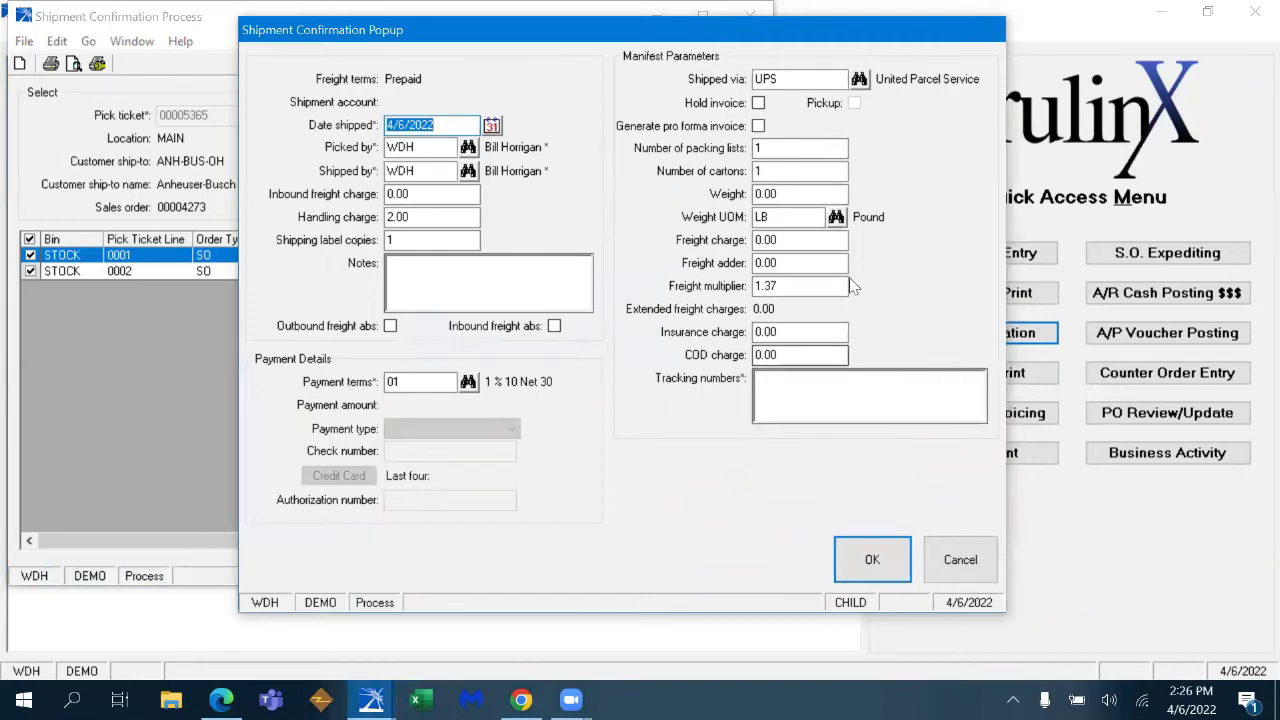
click(801, 195)
text(12)
key(Tab)
key(Tab)
text(32)
key(Tab)
key(Tab)
key(Tab)
key(Tab)
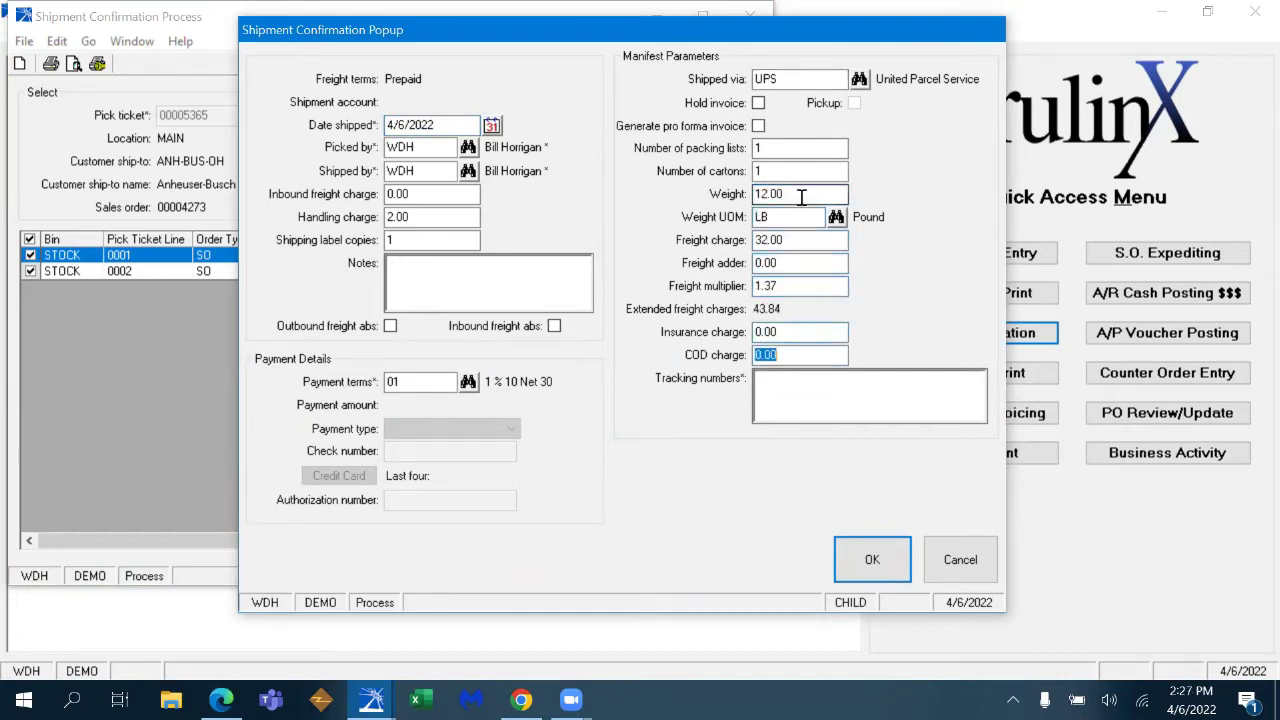
text(1ze3563454354563456435)
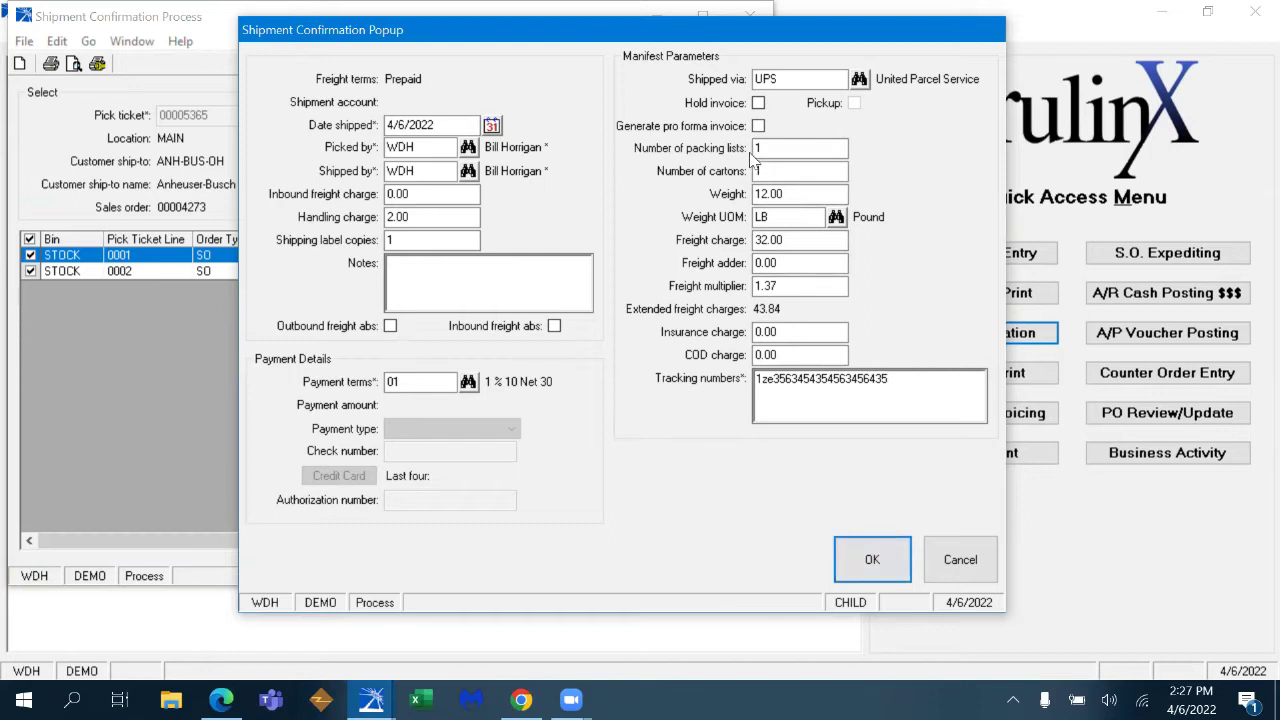
click(760, 105)
click(759, 127)
click(759, 127)
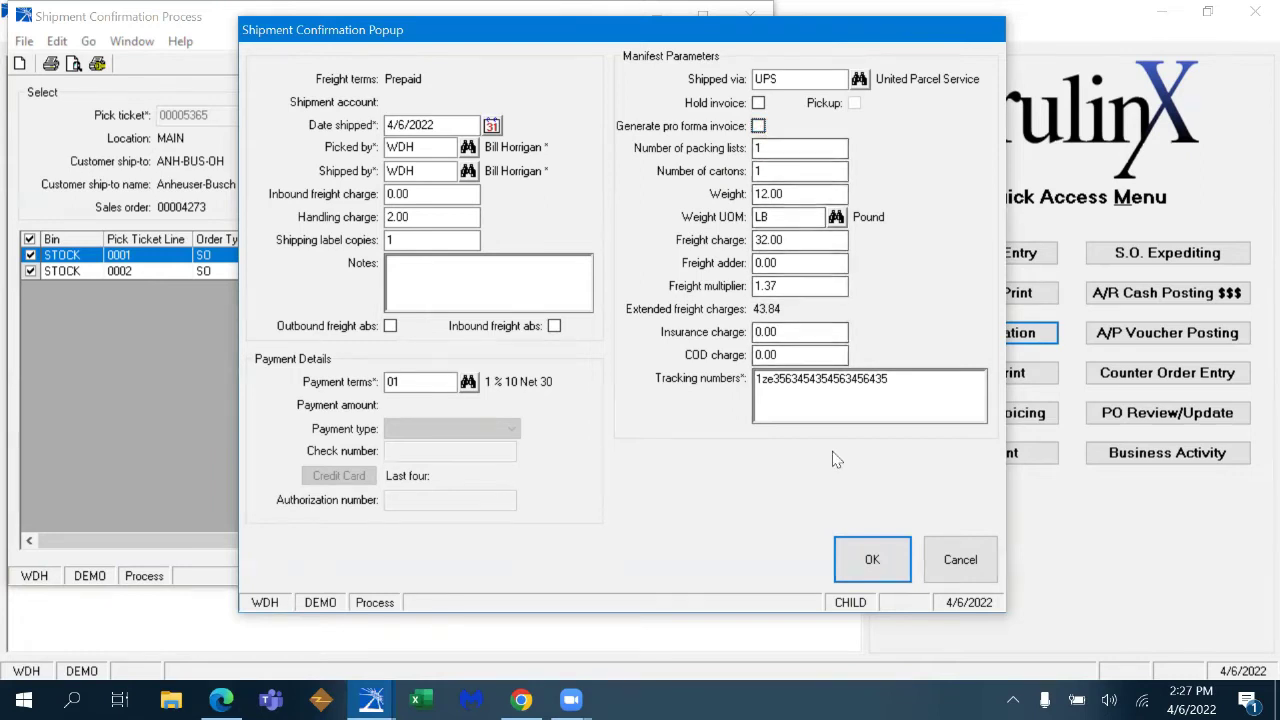
click(872, 560)
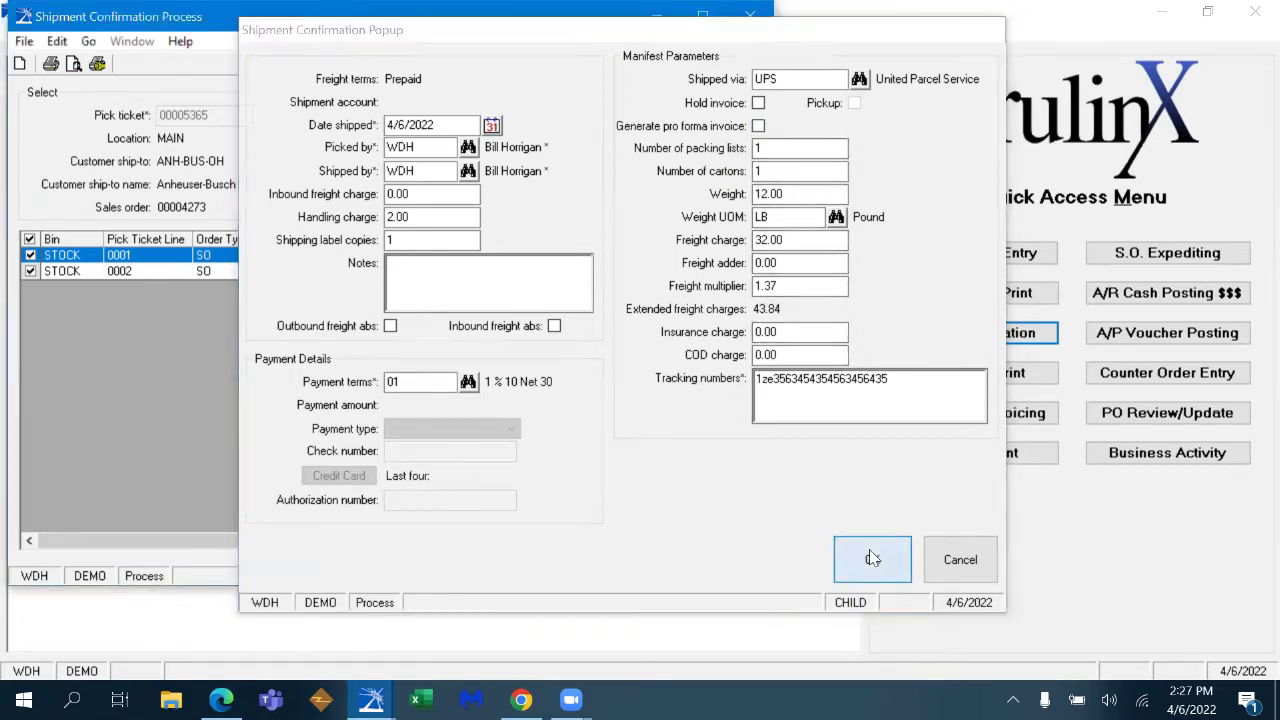
click(751, 19)
- Search the menu for 'ack' and open Sales Order Acknowledgement Print
click(16, 33)
click(60, 78)
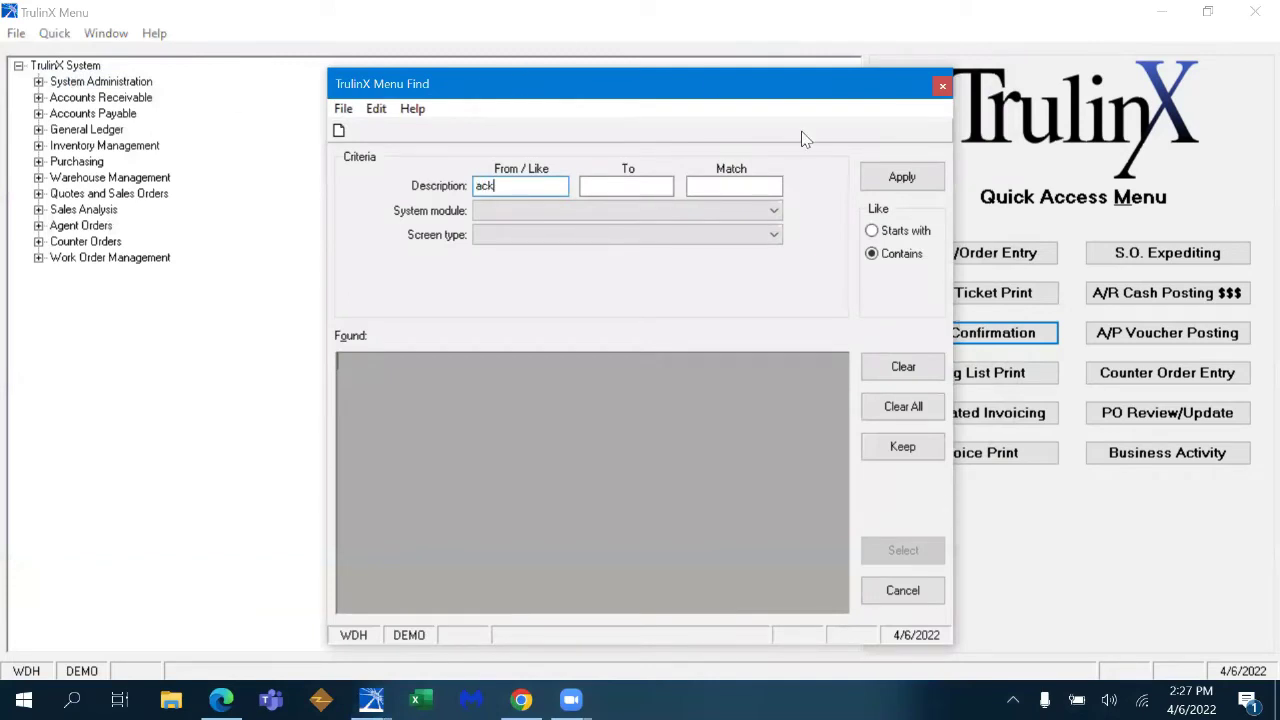
click(901, 177)
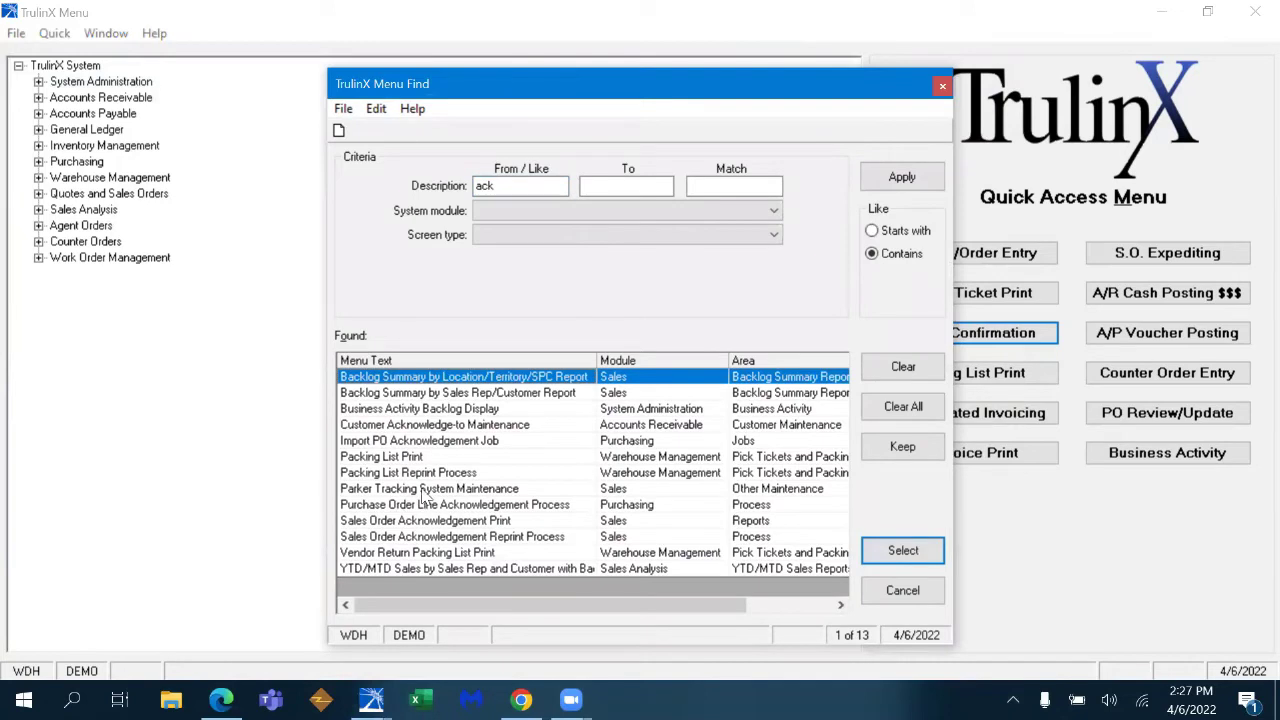
double_click(470, 521)
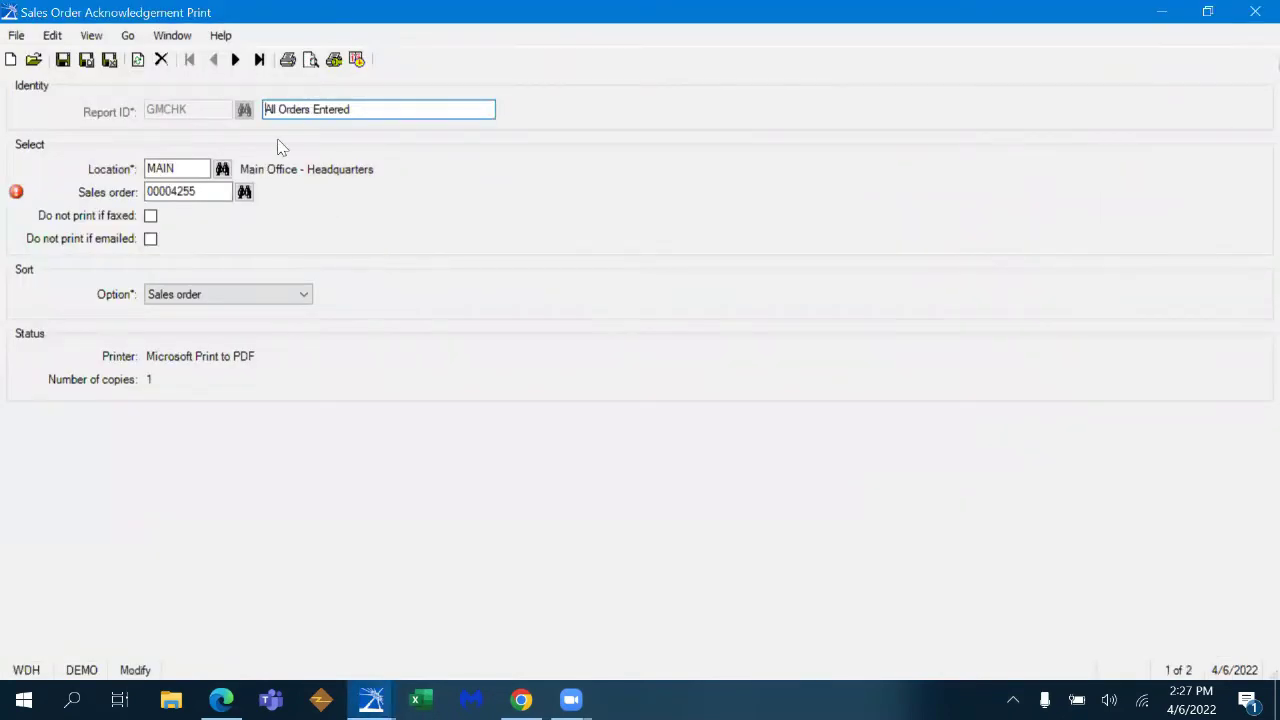
- Preview the acknowledgement for order 00004273, then close it without saving changes
click(244, 191)
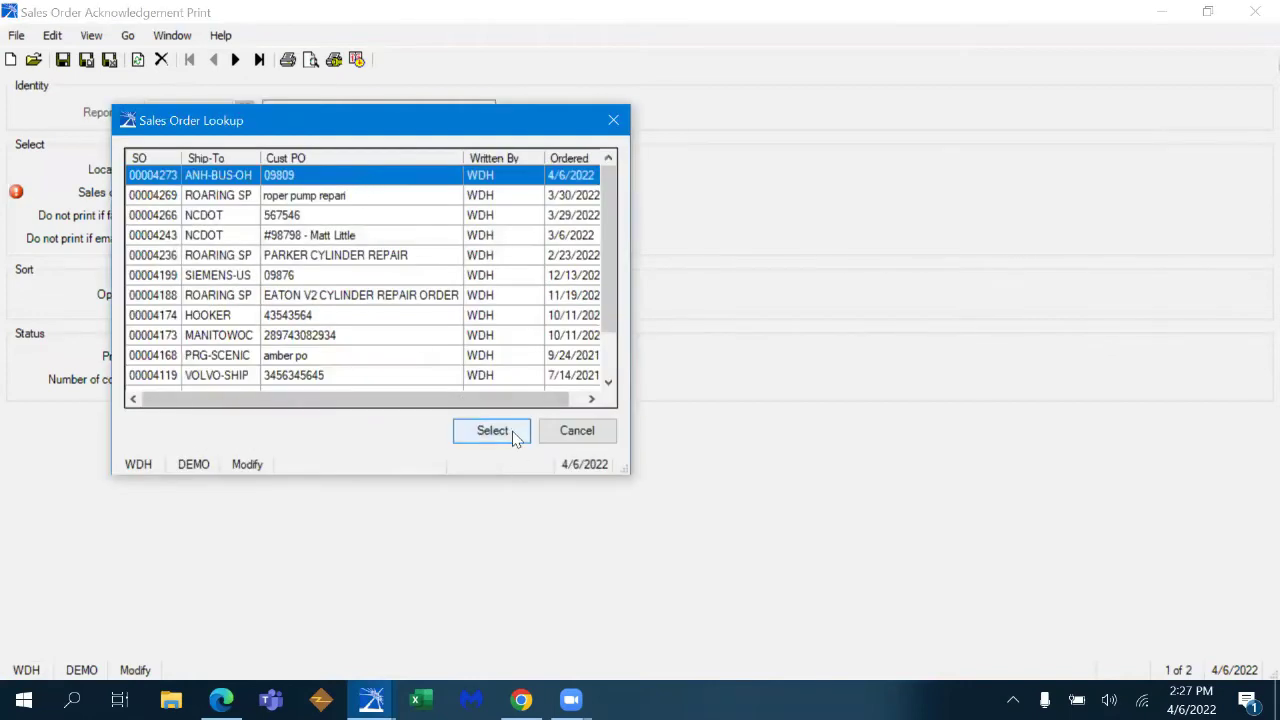
click(514, 433)
click(311, 61)
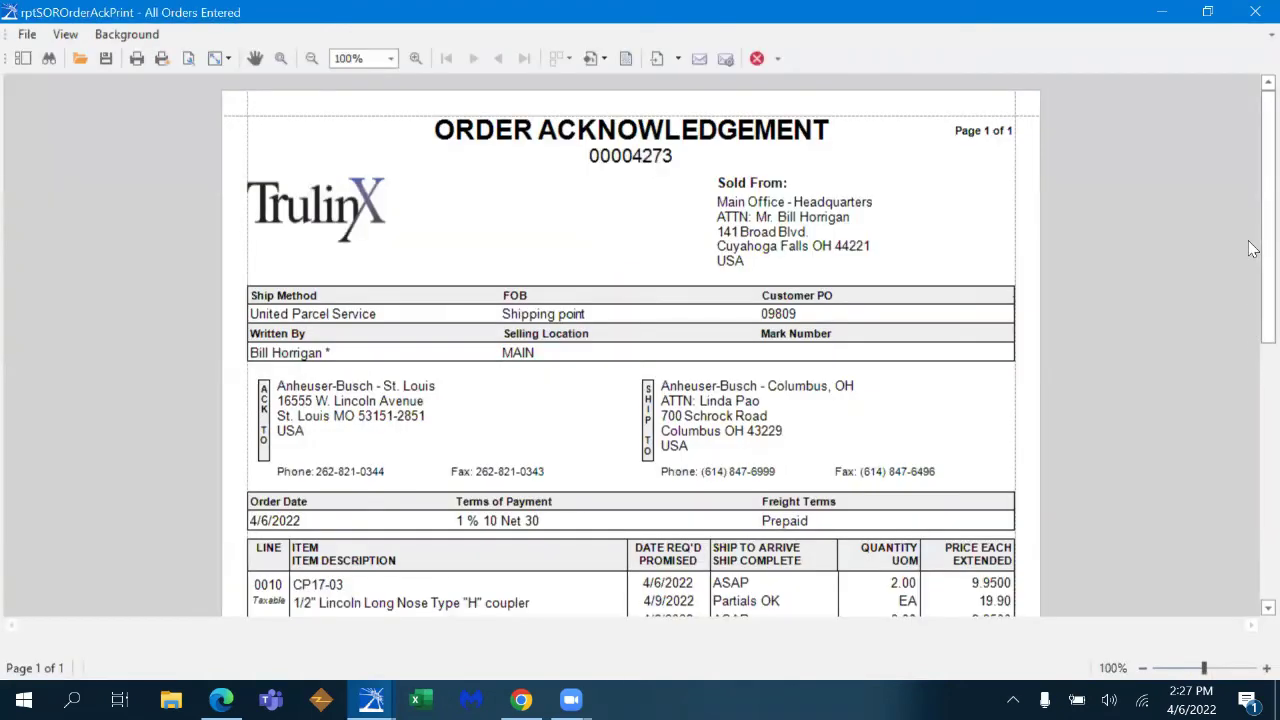
drag(1253, 222, 1250, 343)
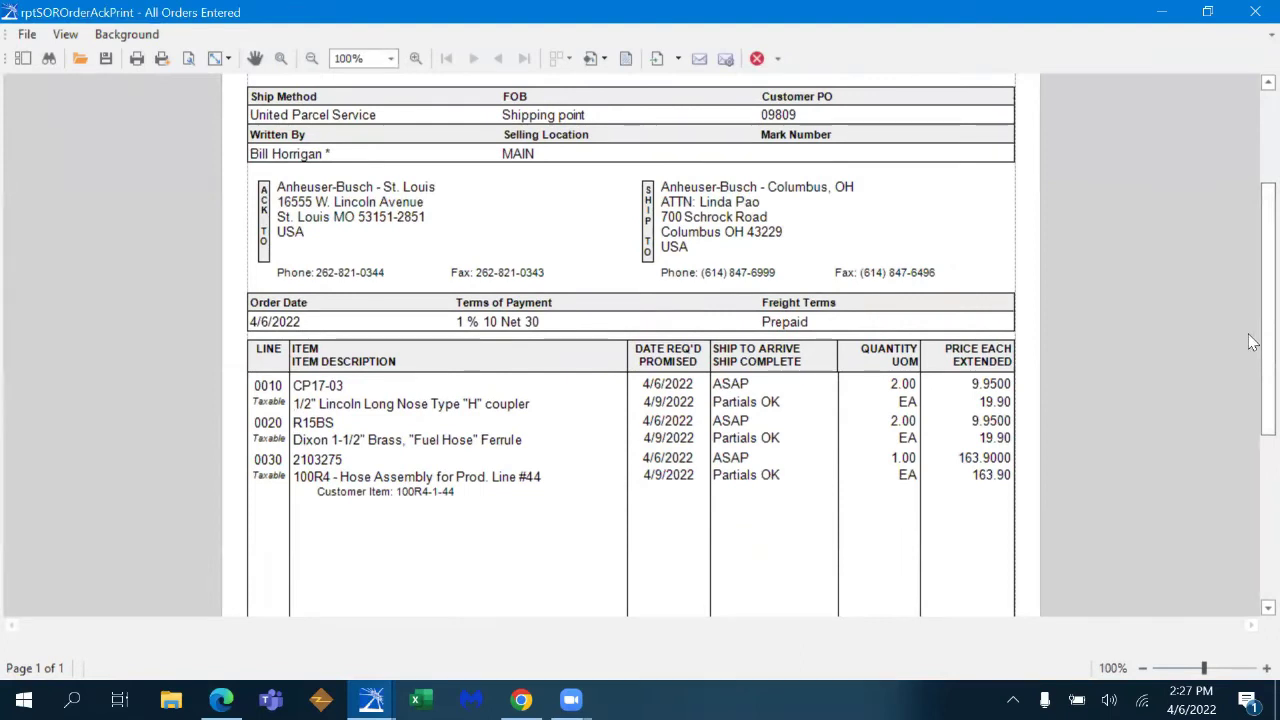
drag(1253, 342, 1253, 245)
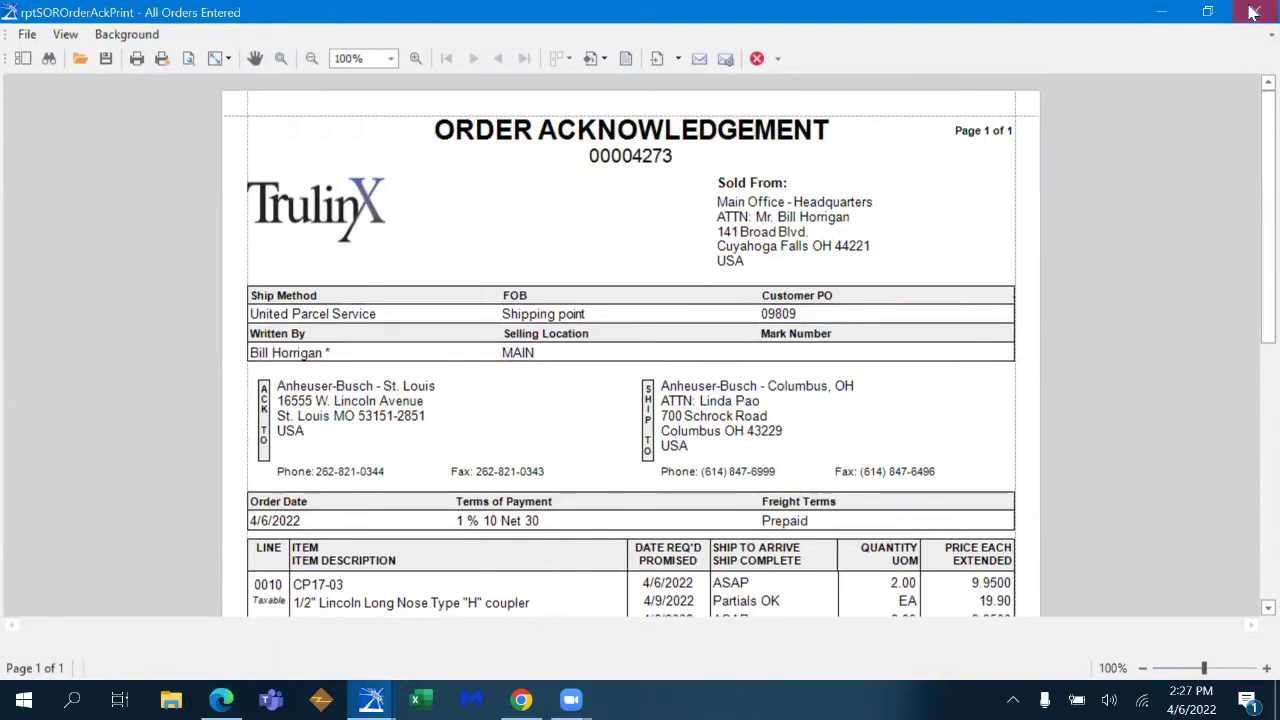
click(1255, 11)
click(405, 415)
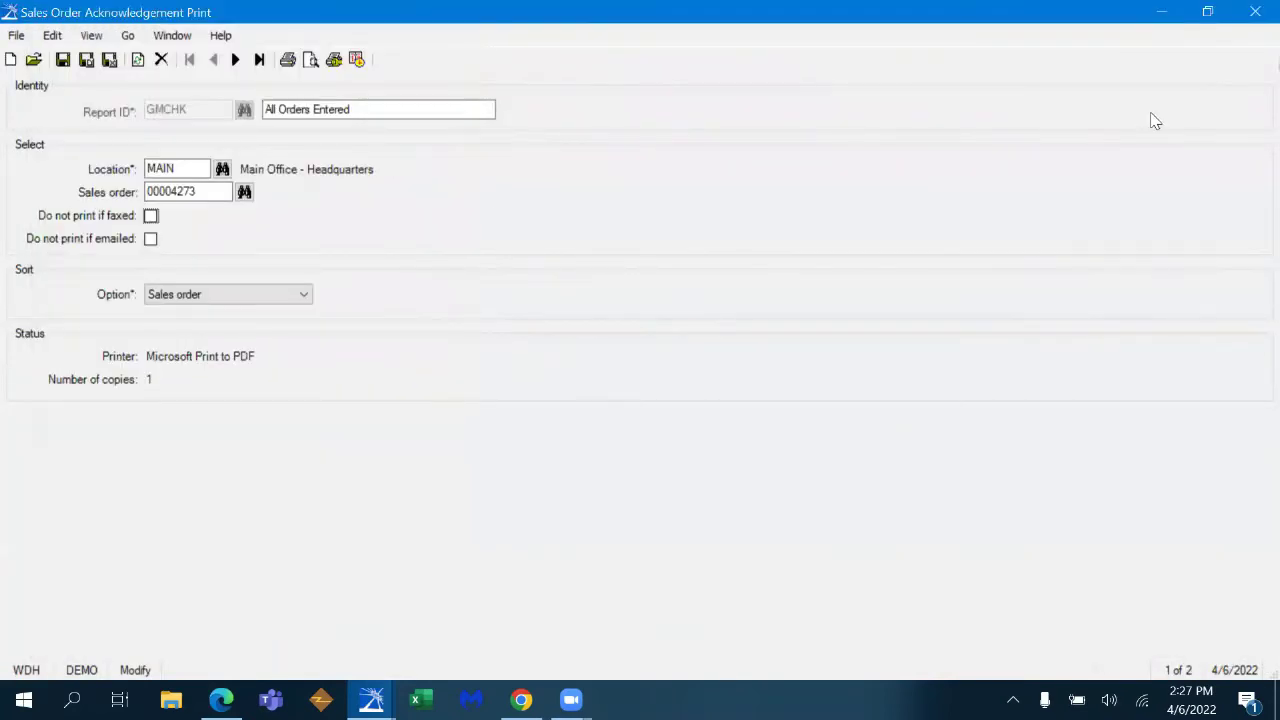
click(645, 420)
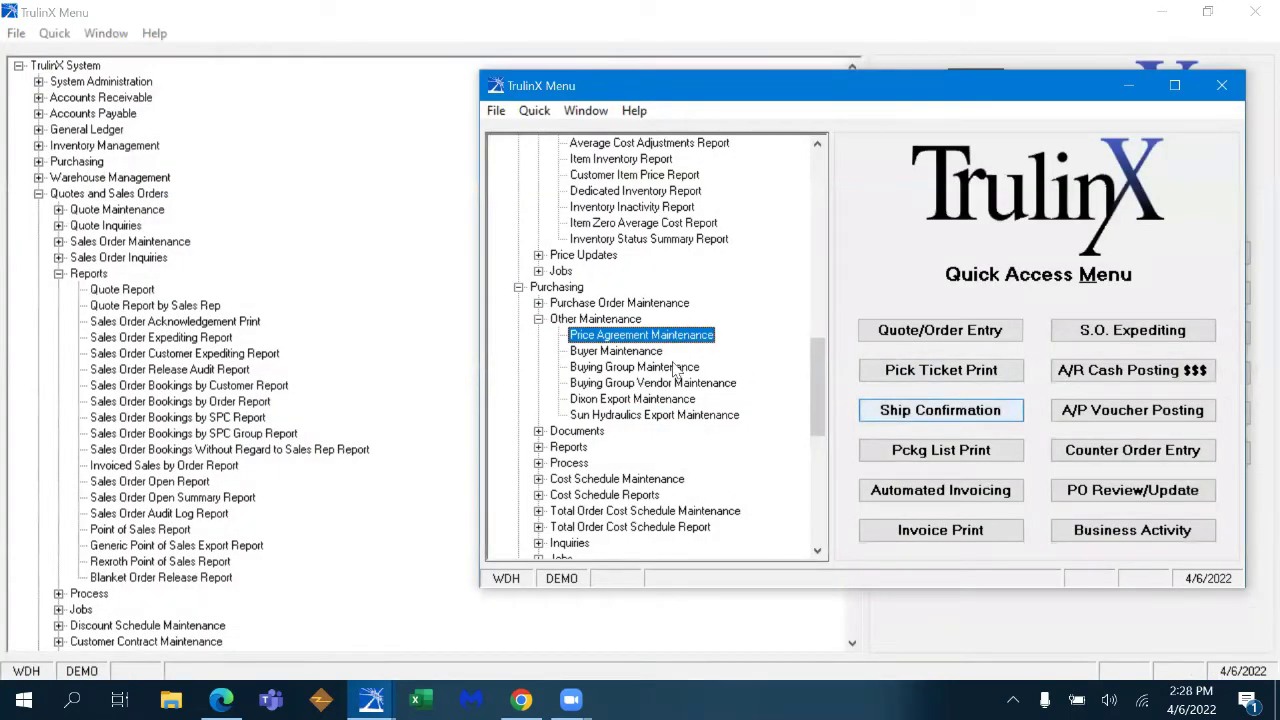
click(497, 111)
click(520, 157)
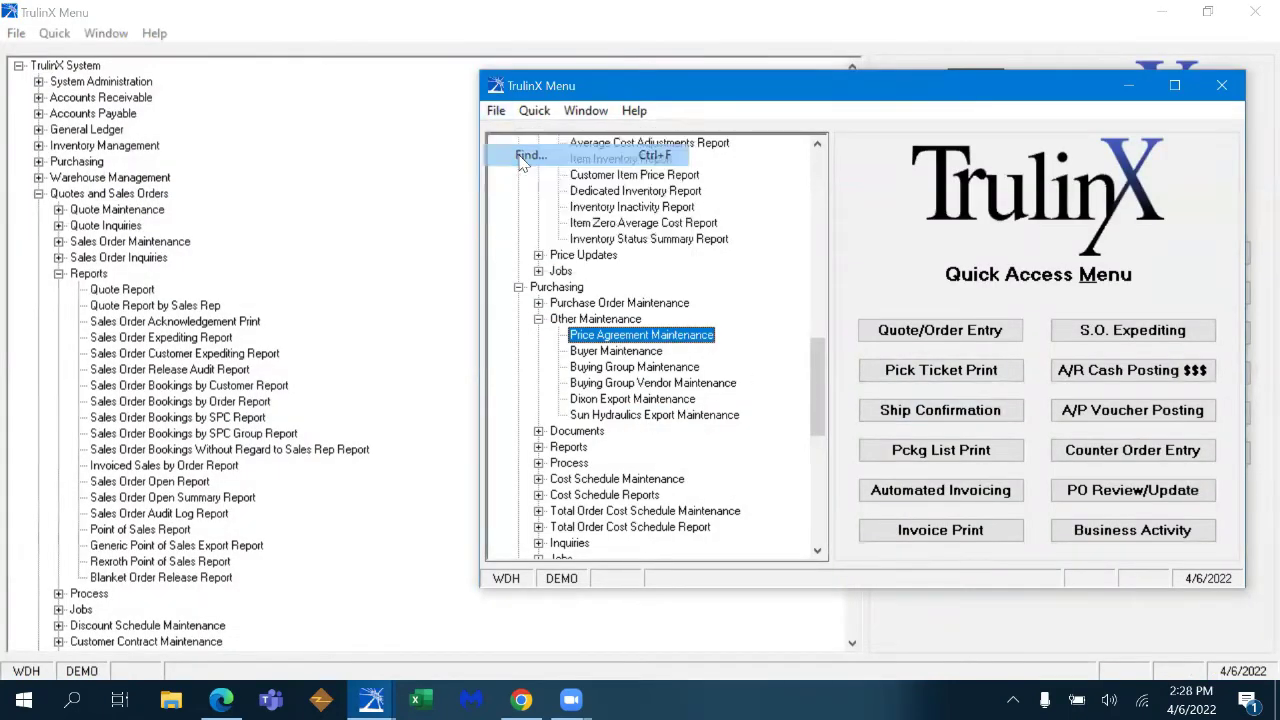
text(asn)
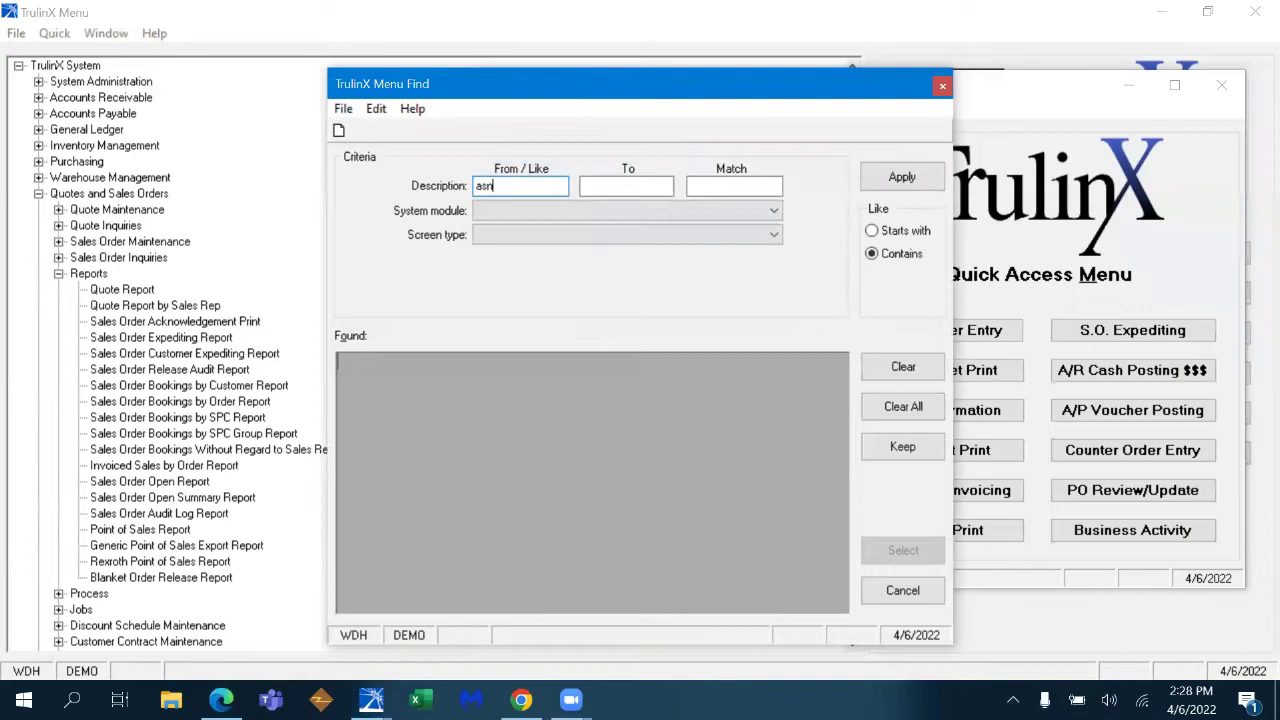
click(890, 180)
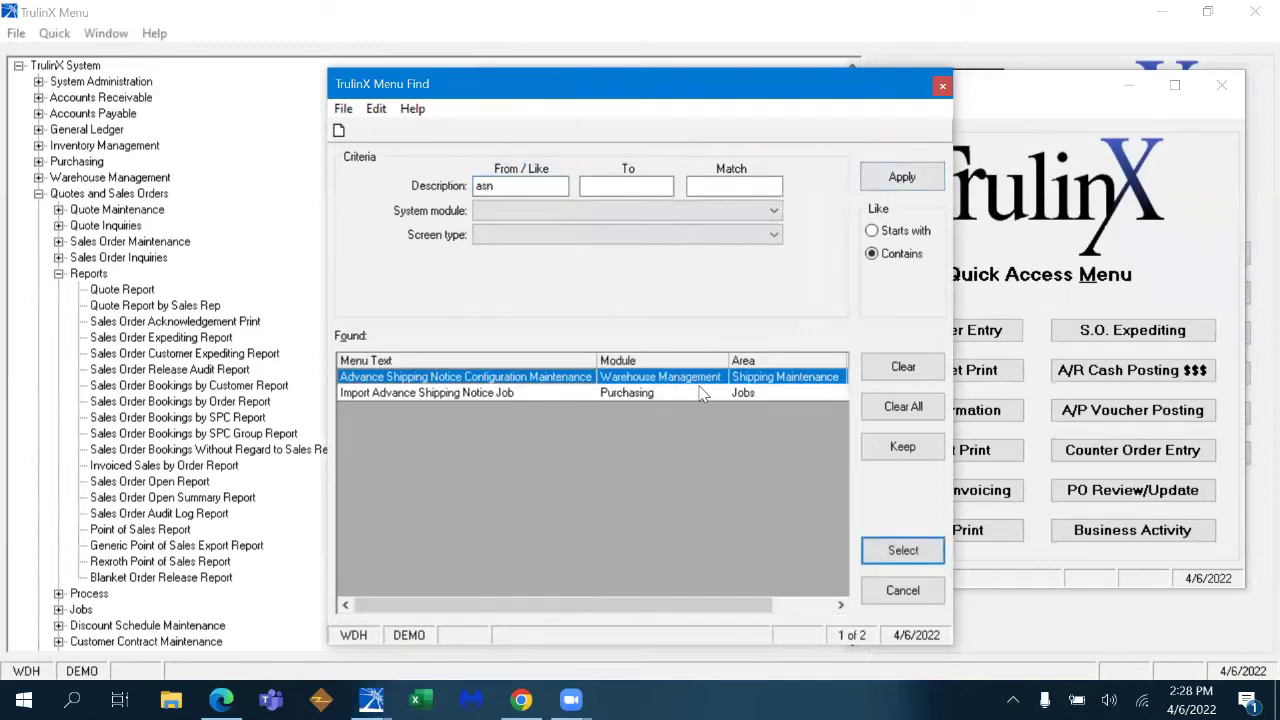
click(903, 551)
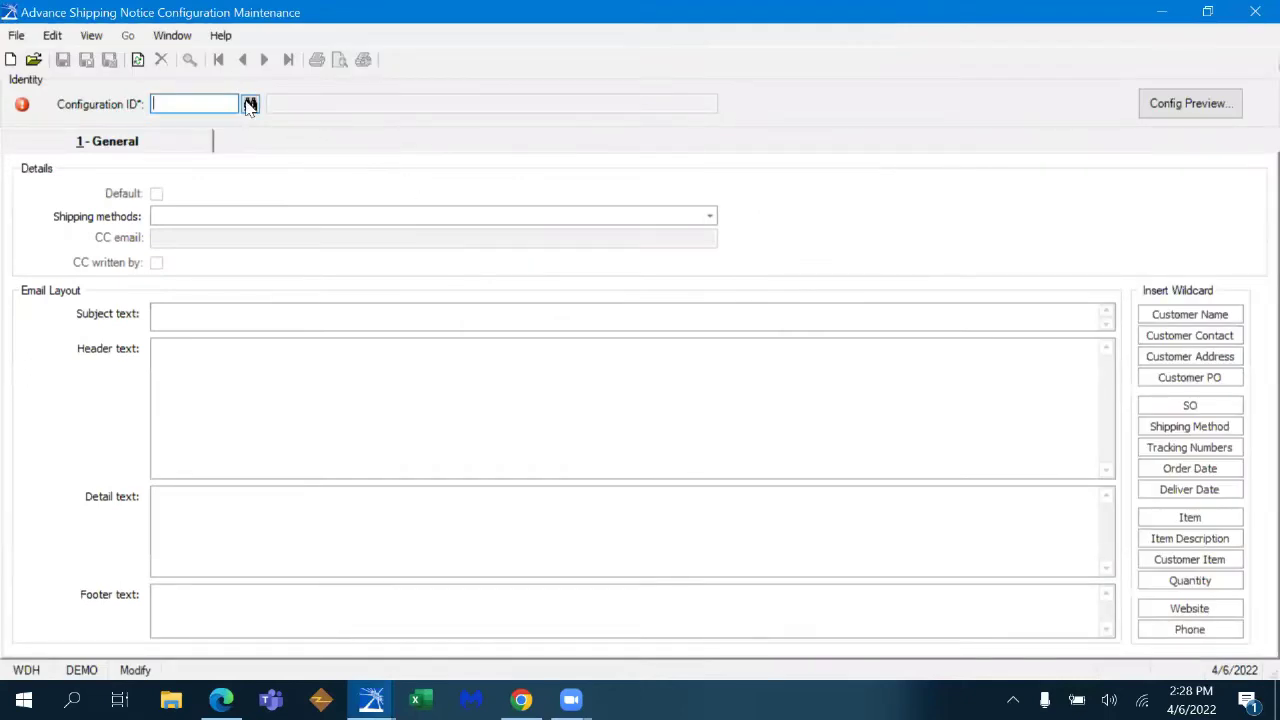
click(250, 103)
click(500, 433)
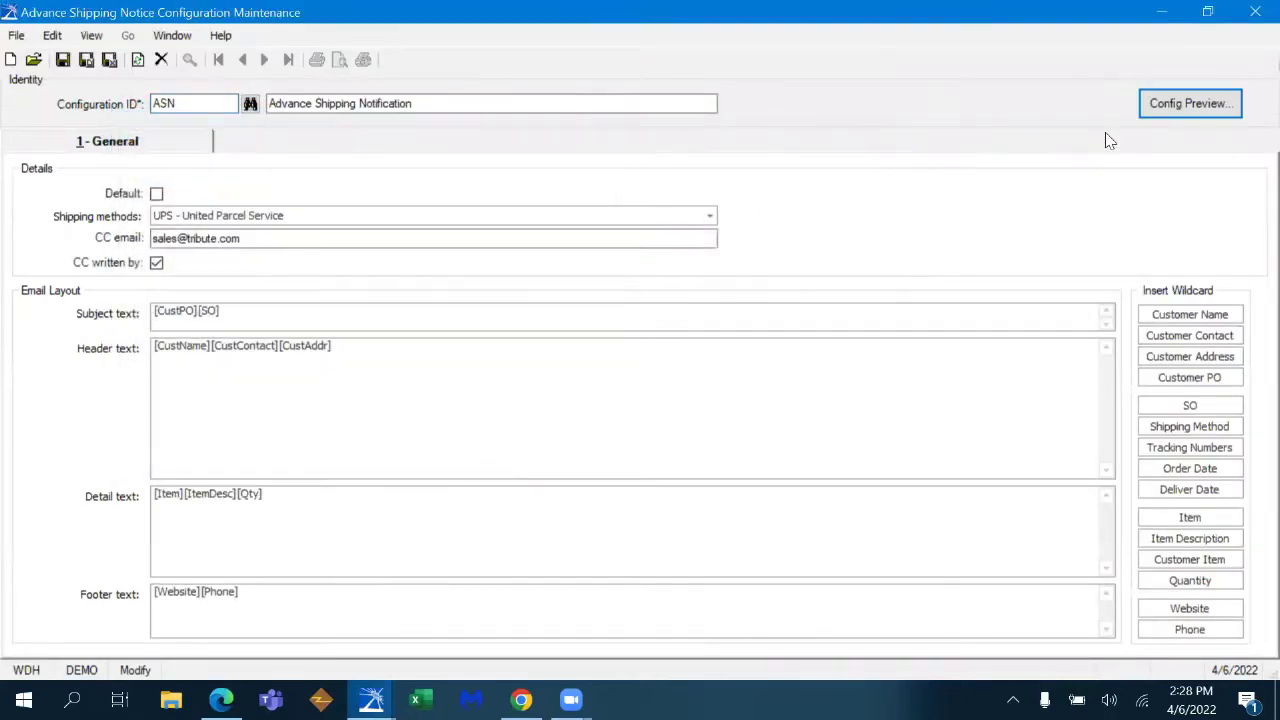
click(1176, 100)
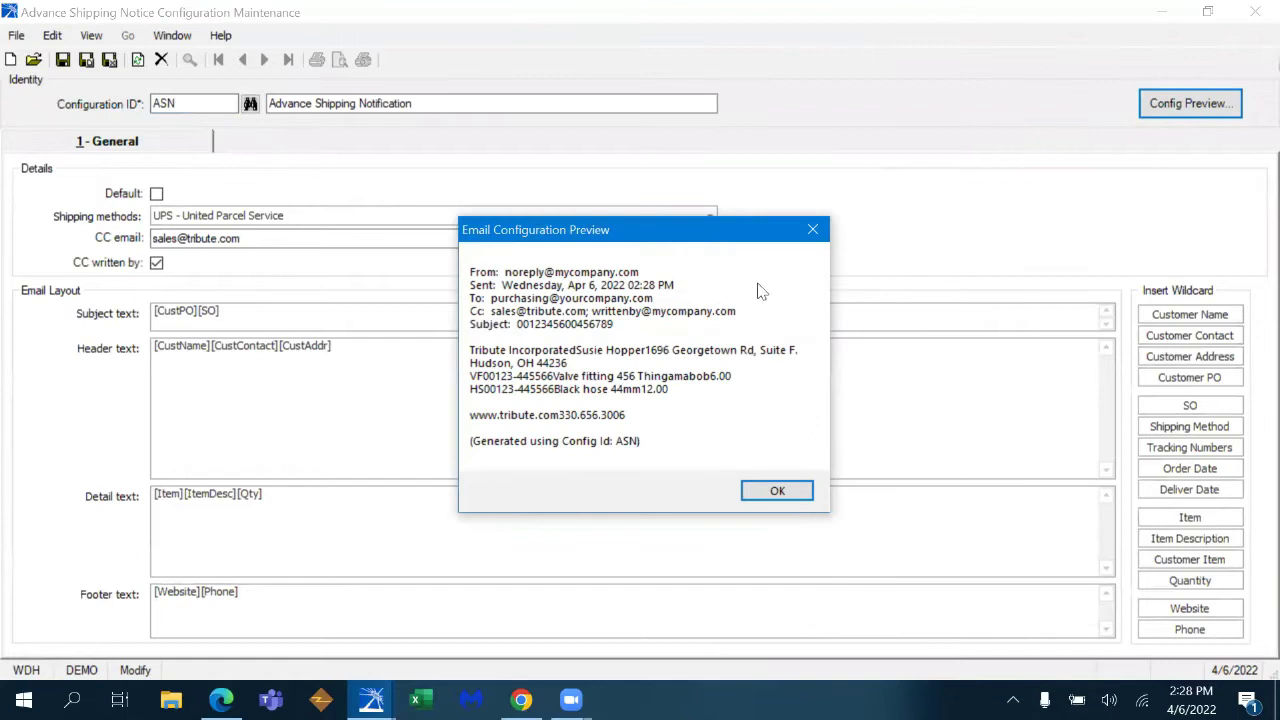
drag(760, 229, 984, 160)
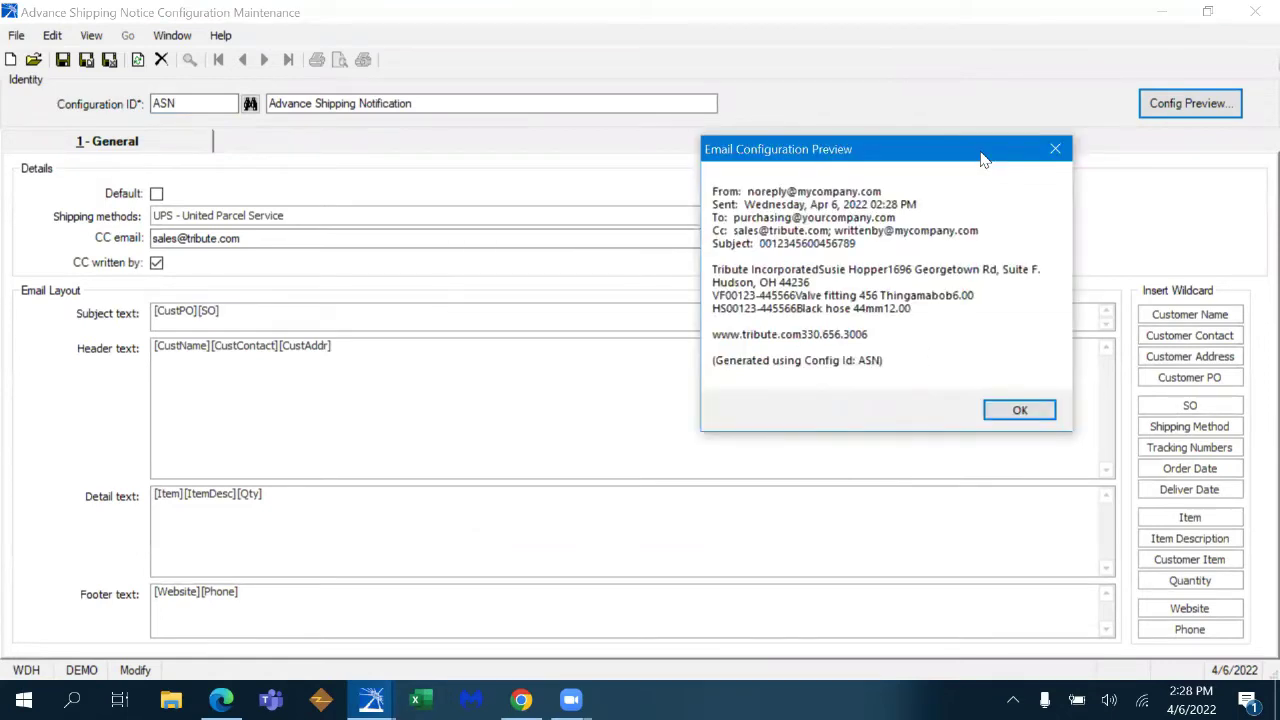
click(1020, 409)
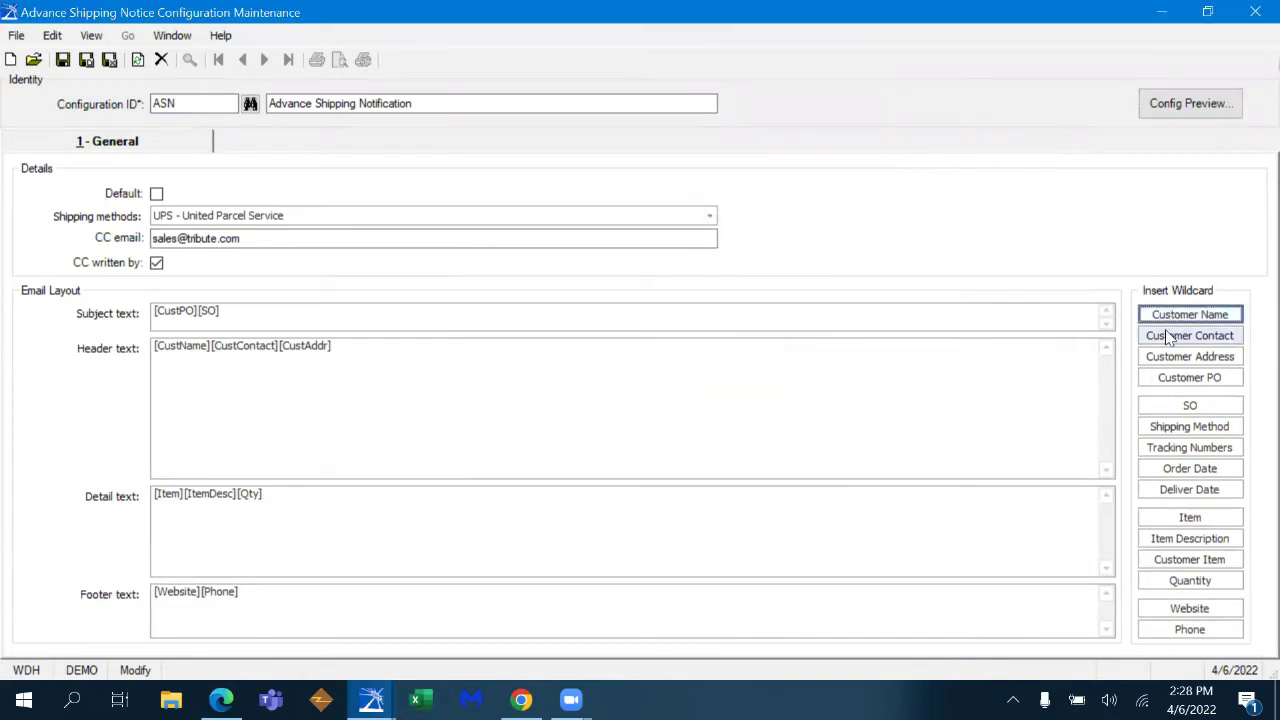
click(1172, 378)
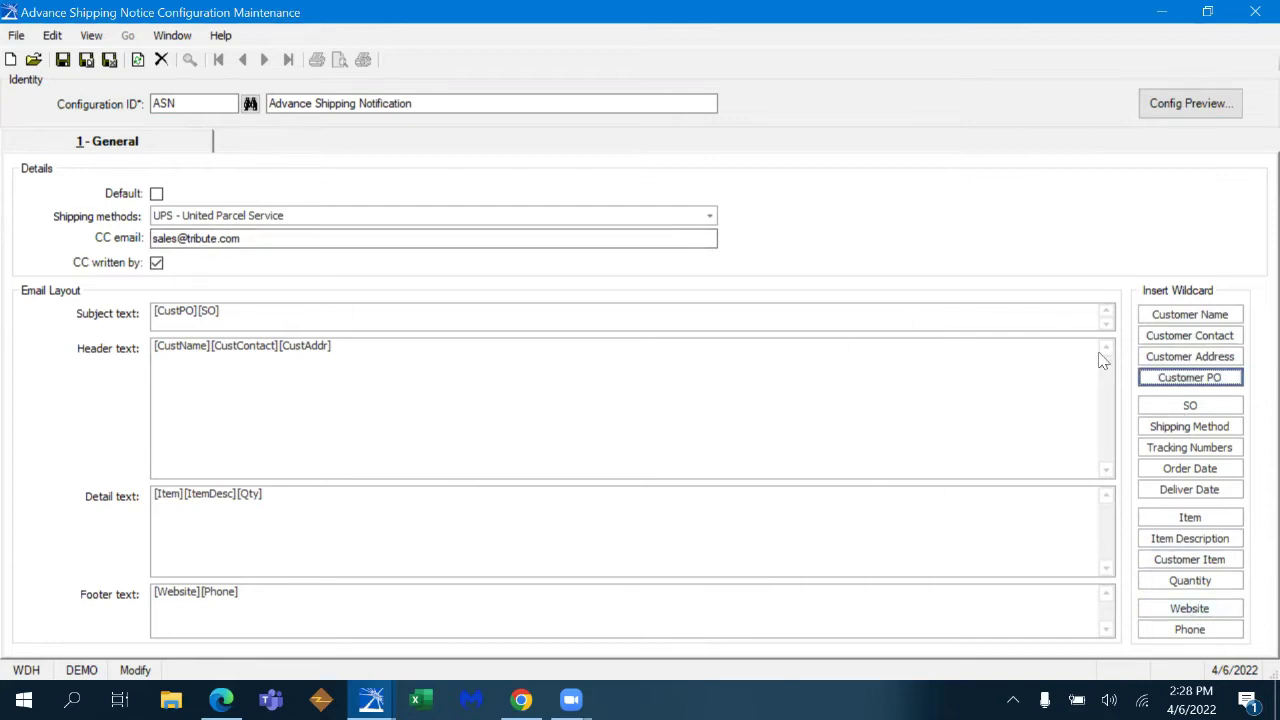
click(1187, 316)
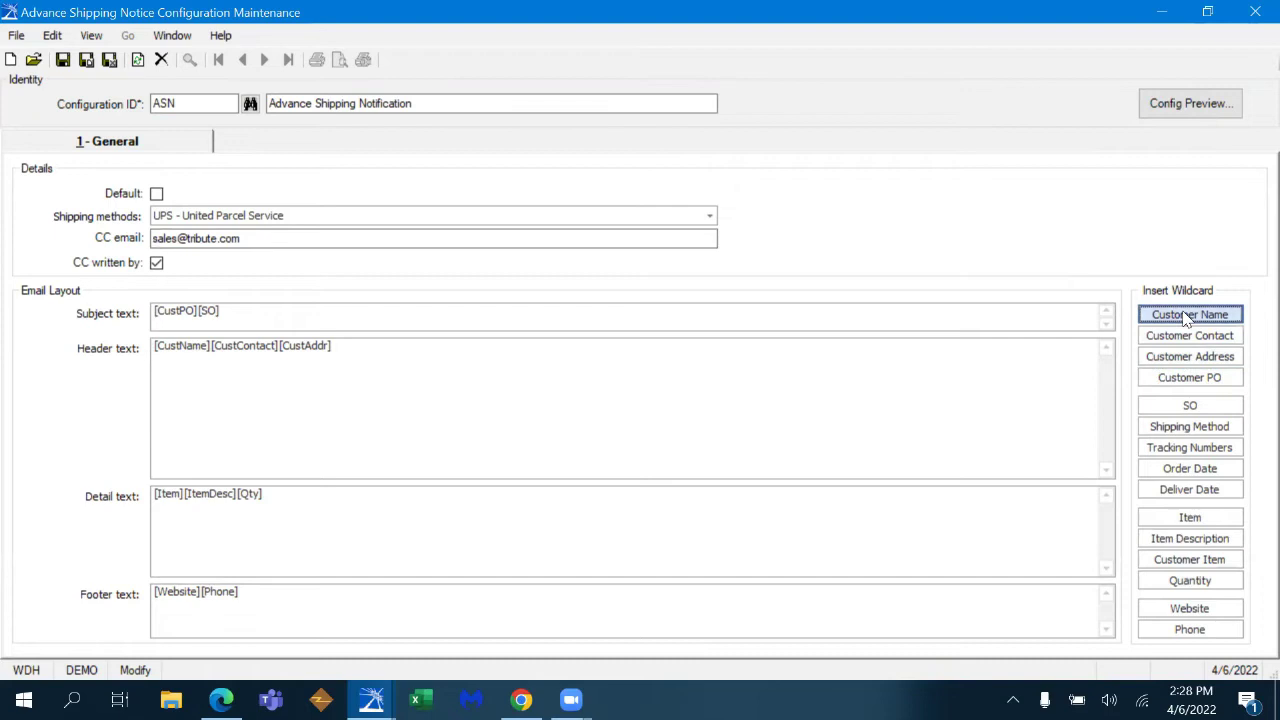
click(1187, 337)
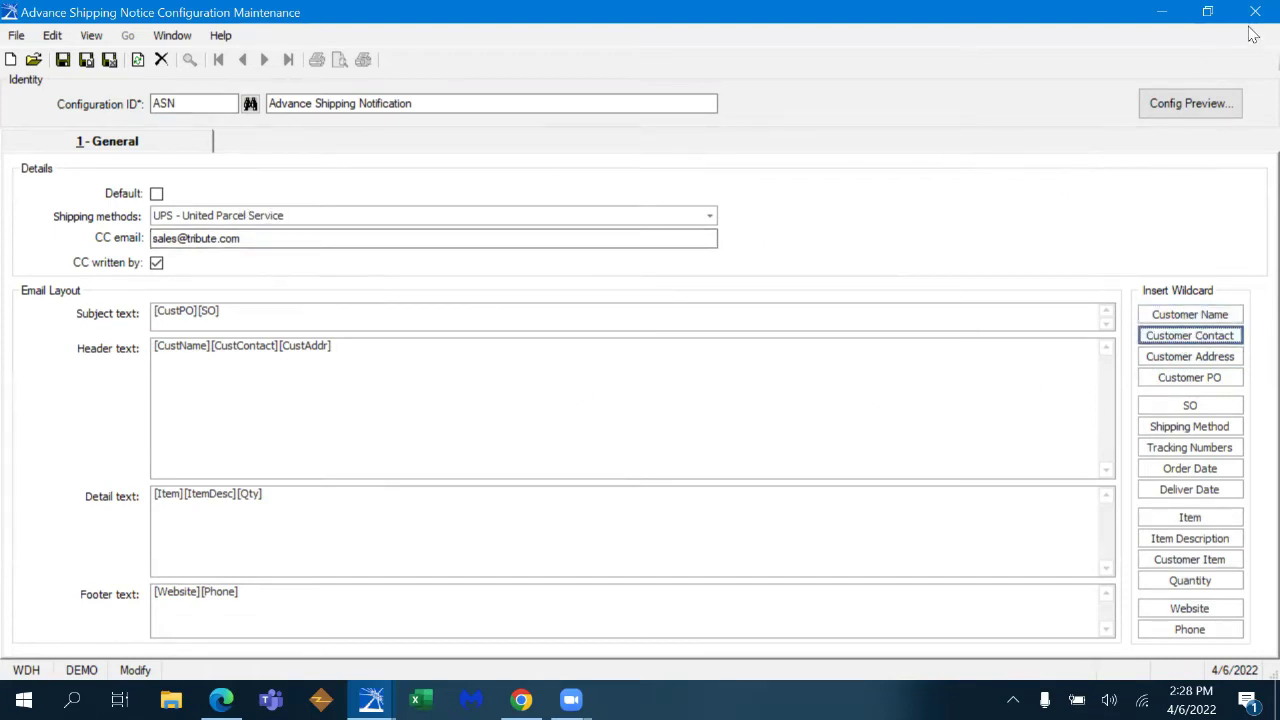
click(1190, 103)
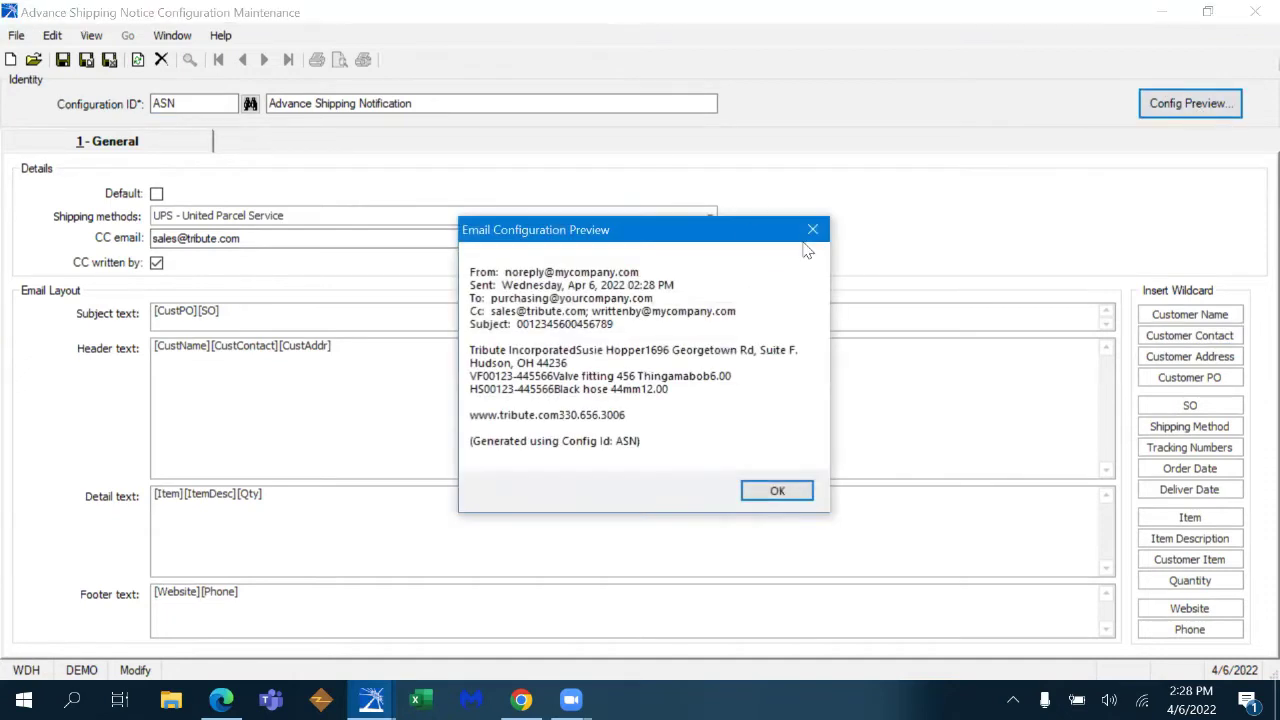
click(812, 229)
- Open Packing List Print and select pick ticket 00005365
click(1255, 12)
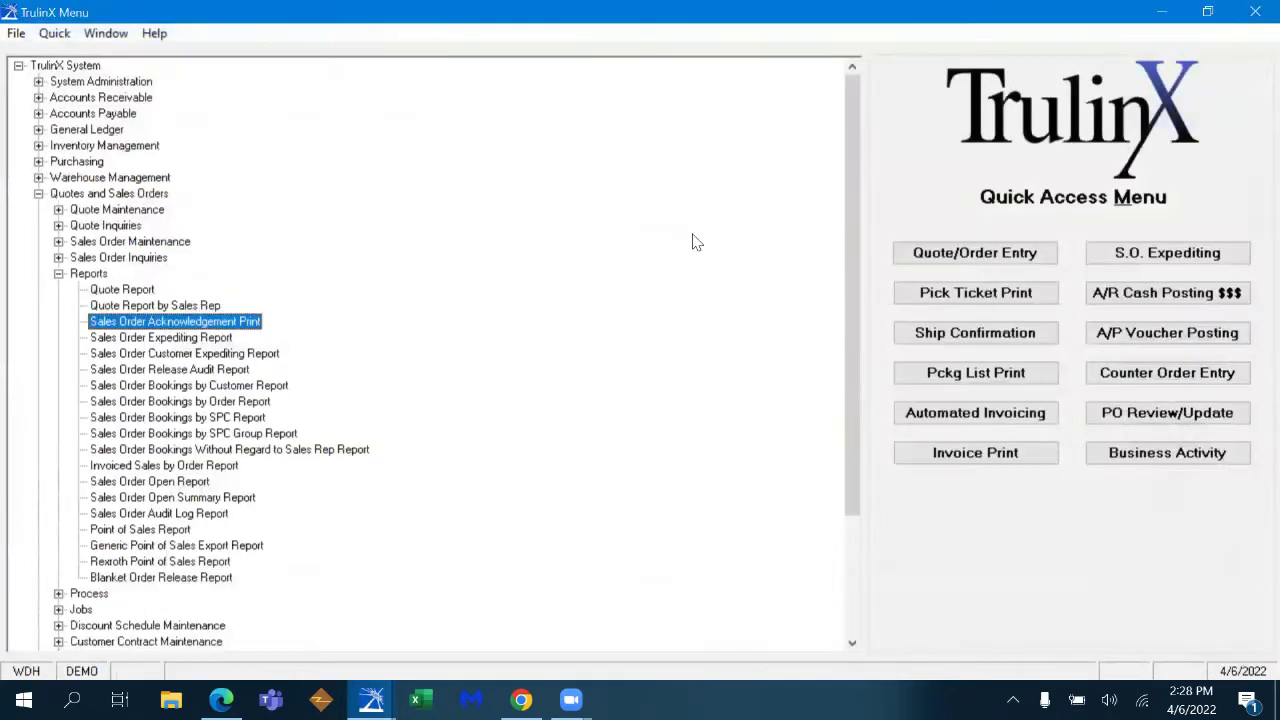
click(960, 376)
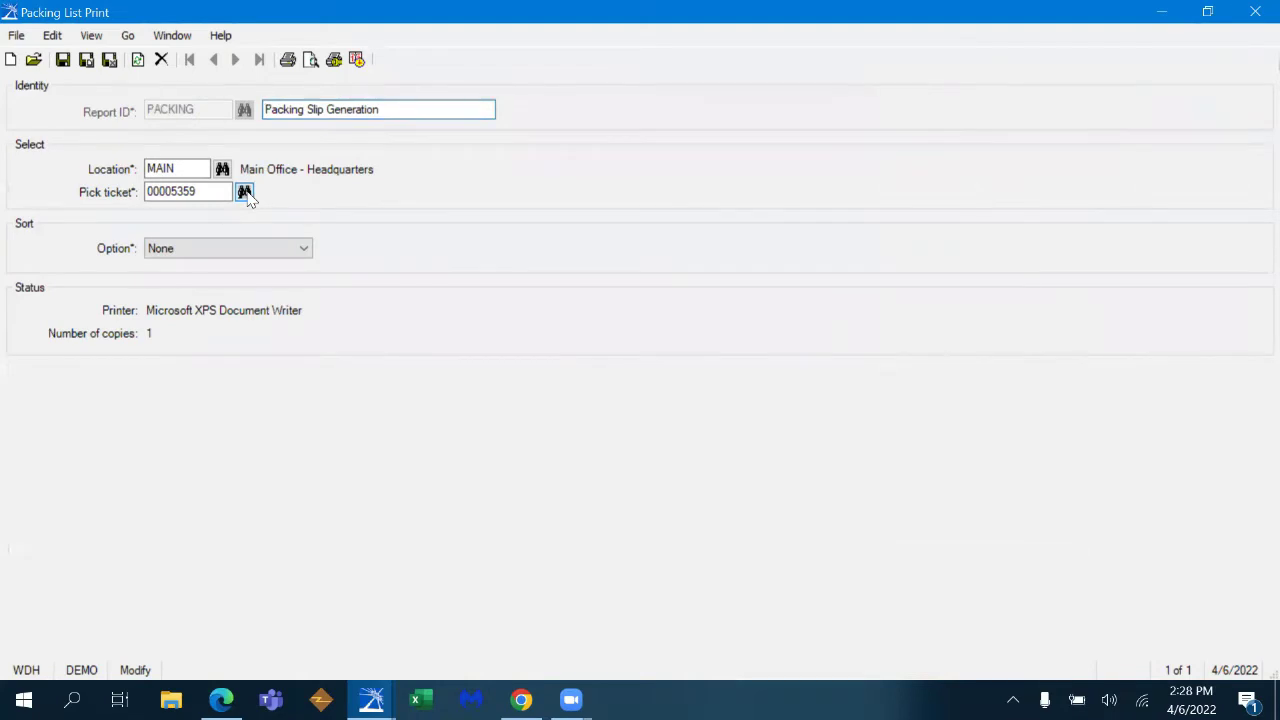
click(245, 193)
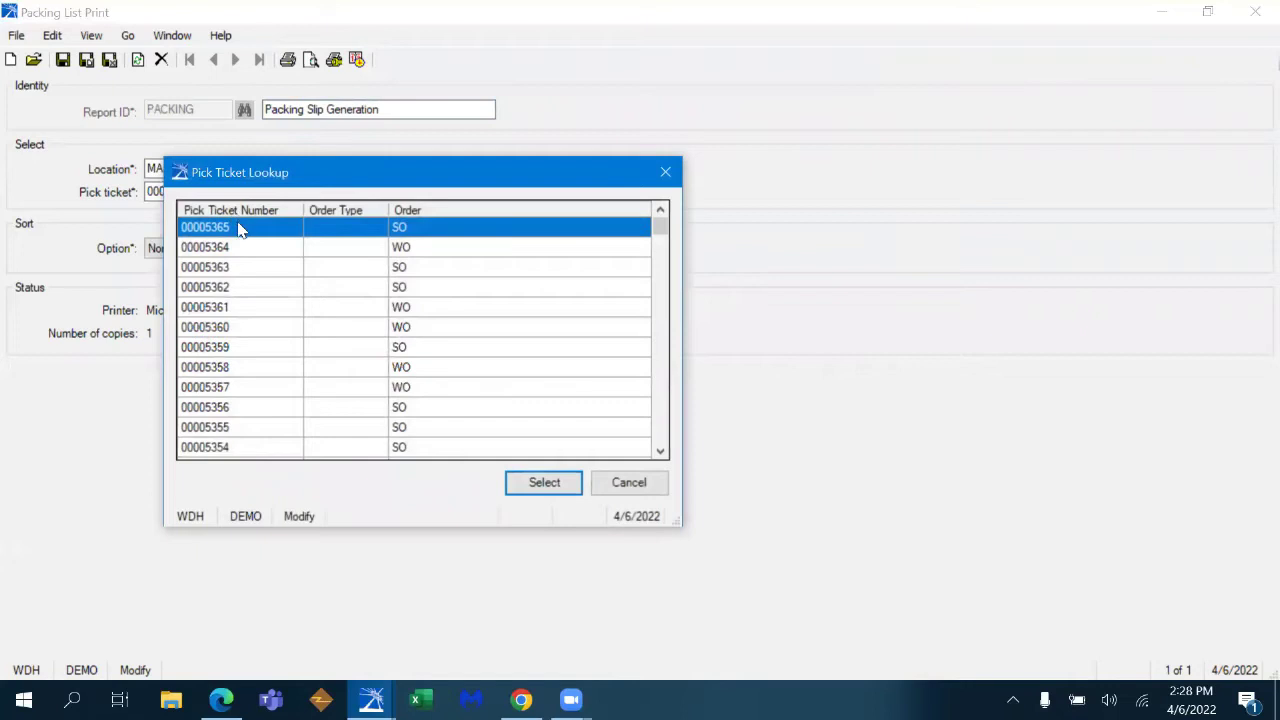
click(544, 482)
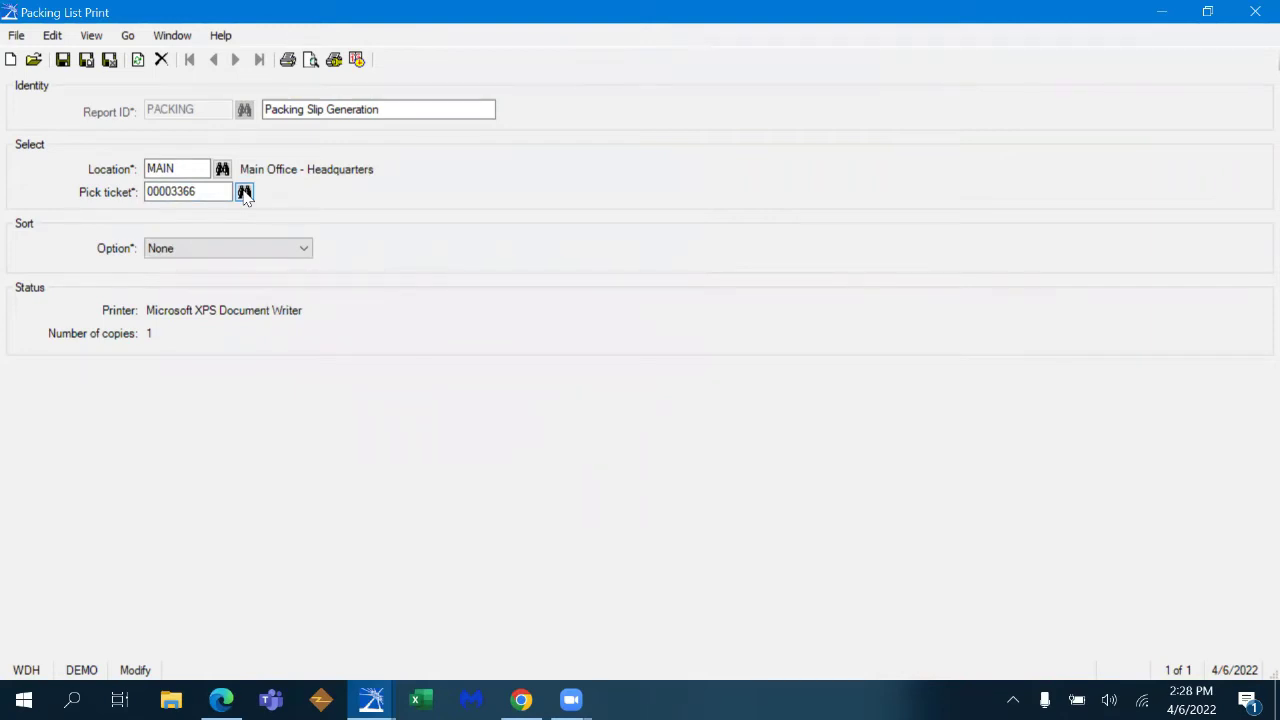
click(245, 193)
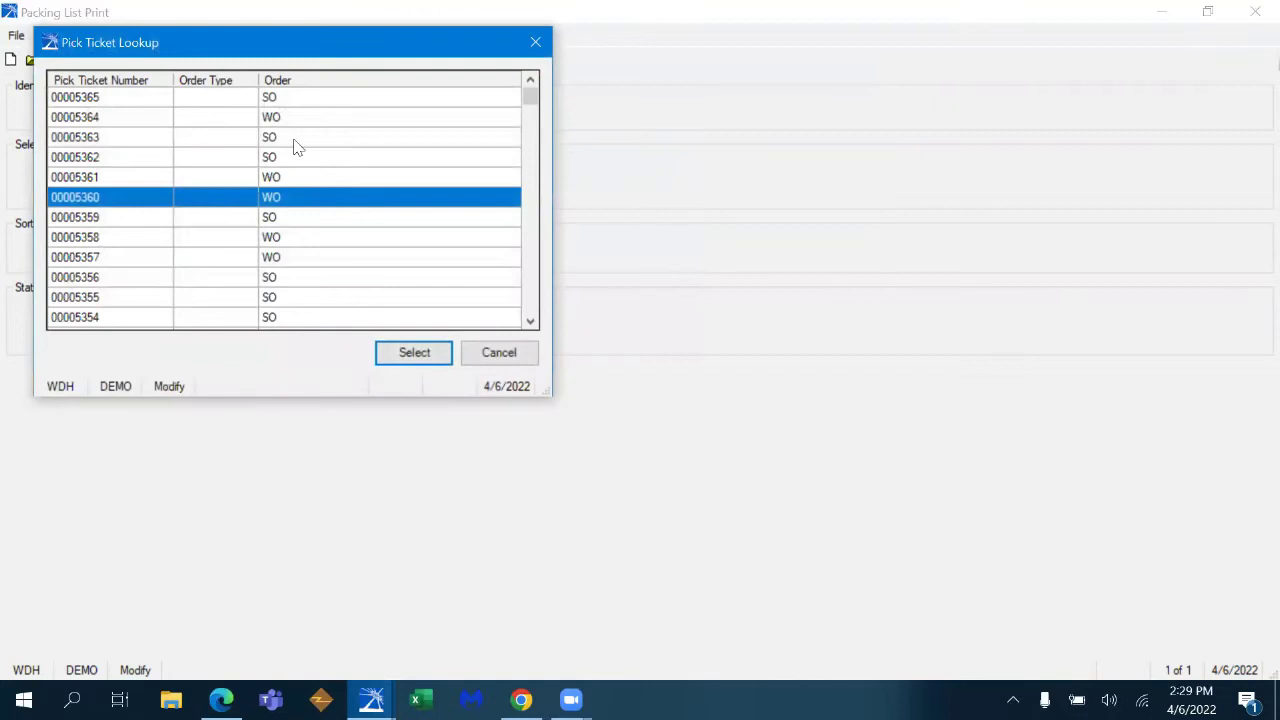
click(309, 100)
click(431, 350)
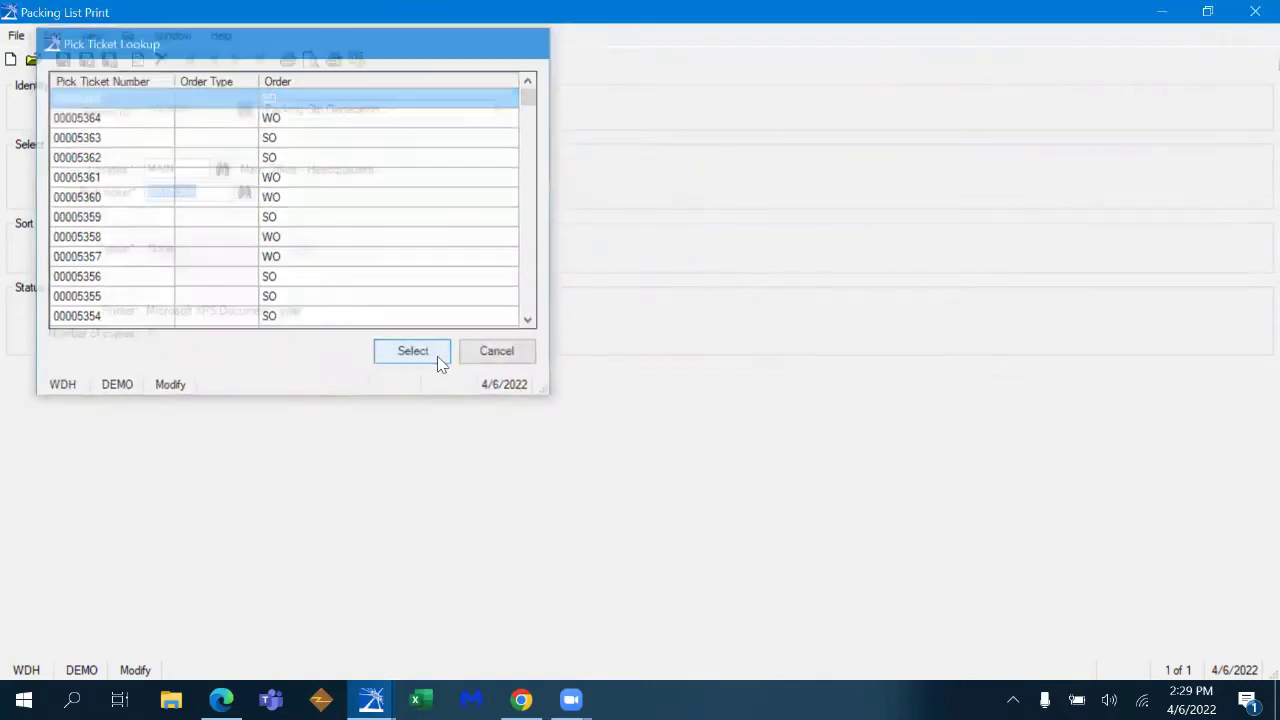
- Preview and scroll through the packing list, then close it and answer the save prompt
click(311, 59)
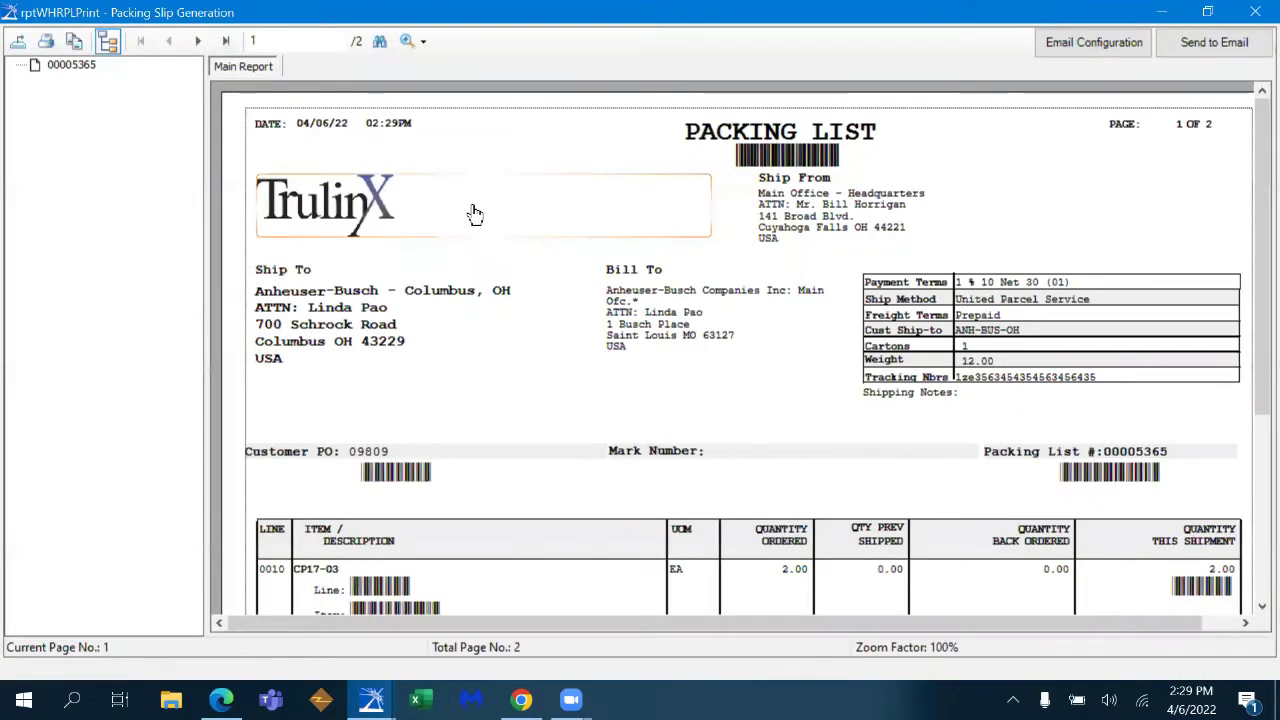
scroll(1253, 250, down, 2)
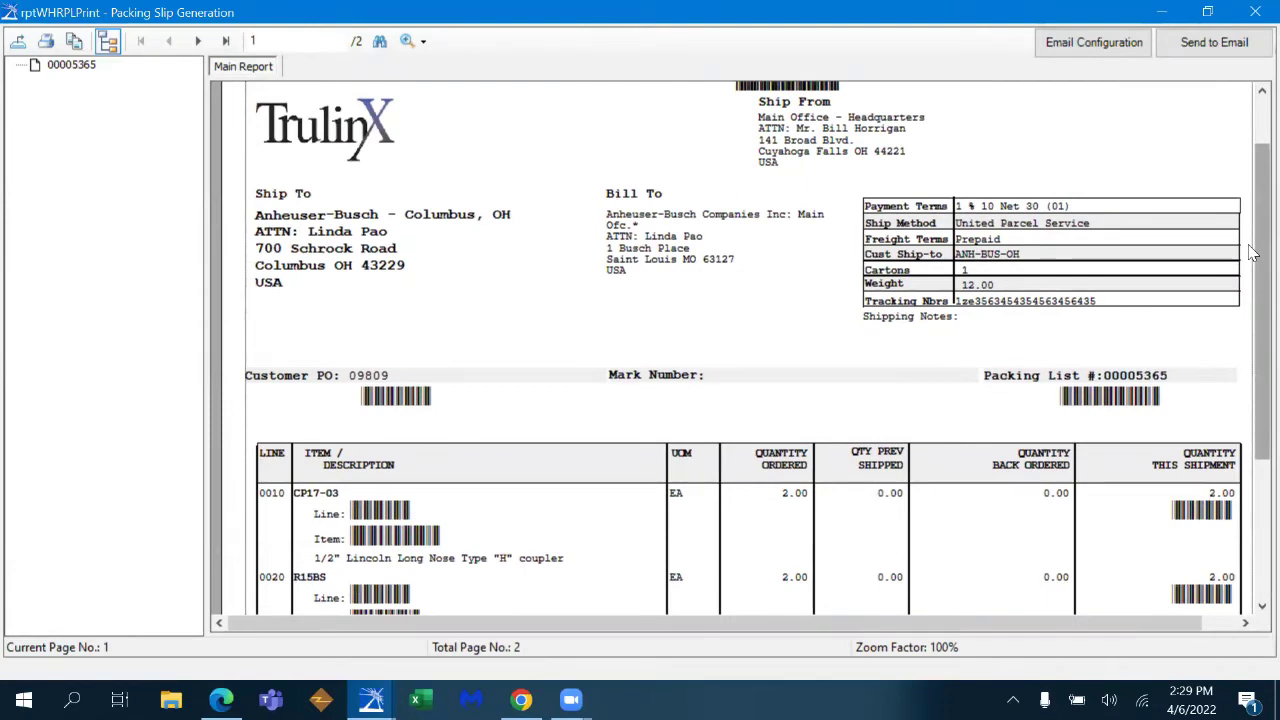
drag(1253, 250, 1253, 290)
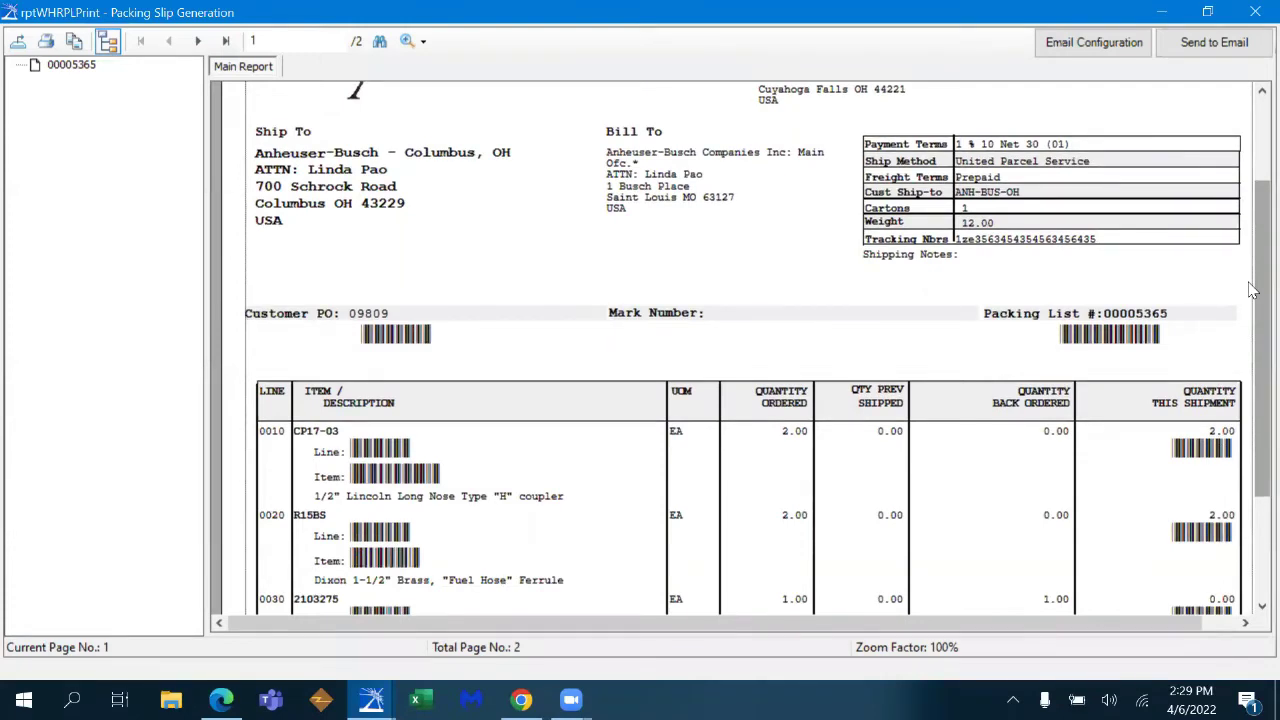
scroll(1253, 290, down, 3)
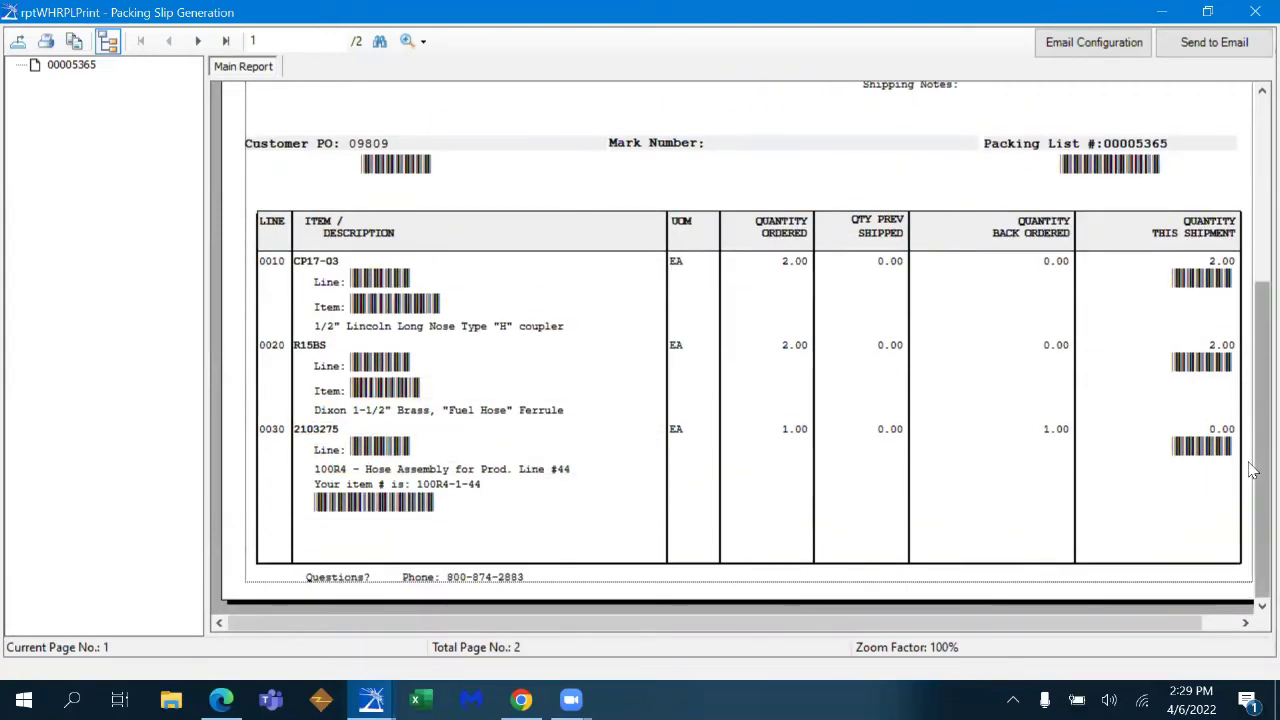
drag(1253, 472, 1253, 282)
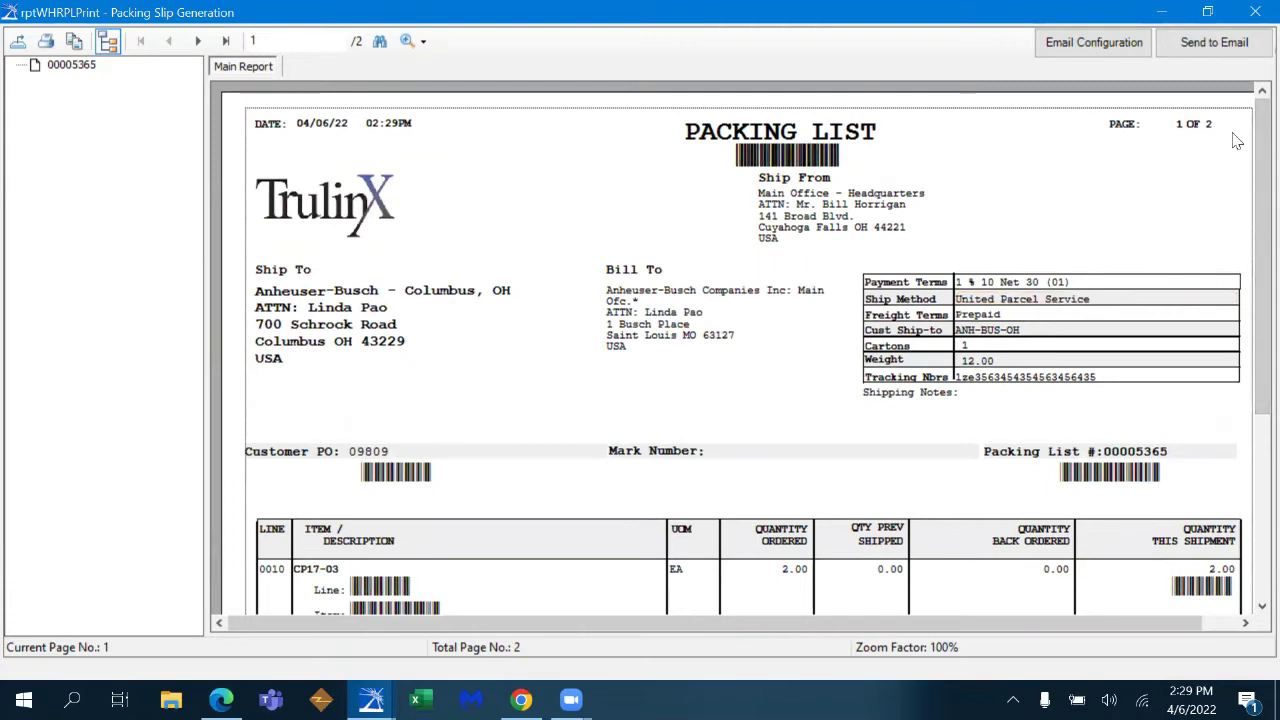
click(1253, 14)
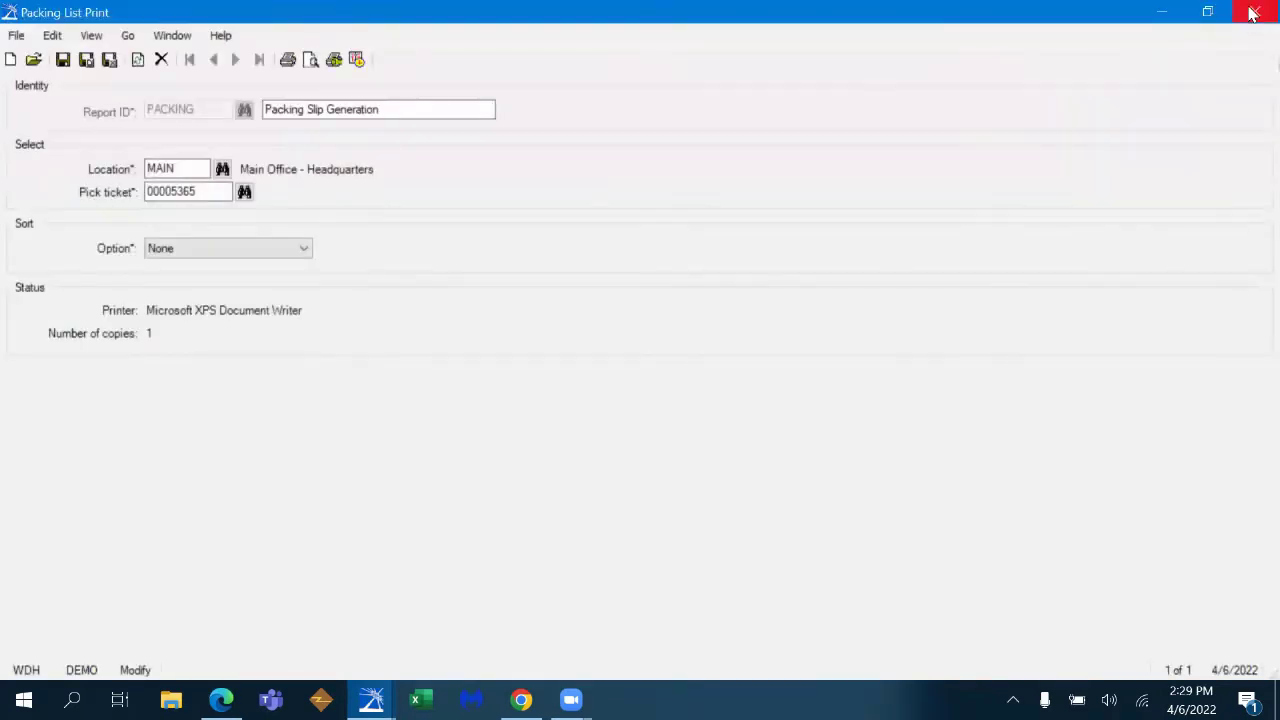
click(1254, 12)
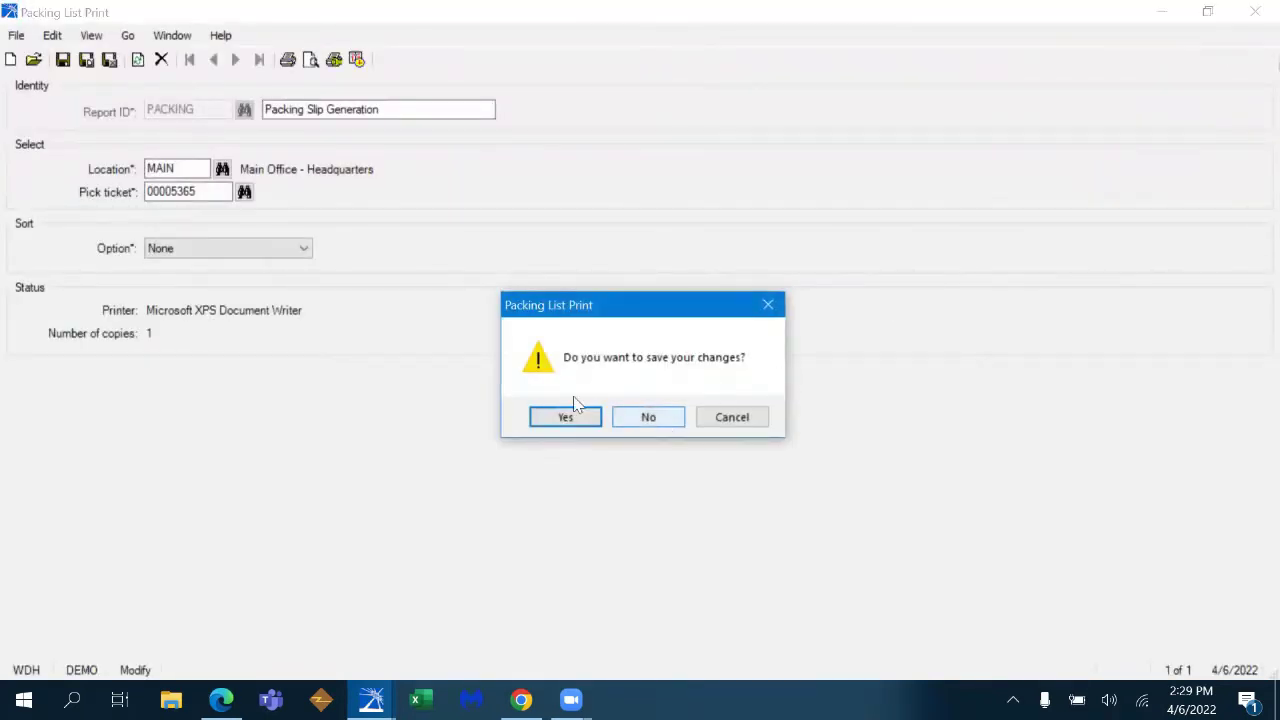
click(566, 420)
- Submit the Automated Invoicing job and close its window
click(995, 490)
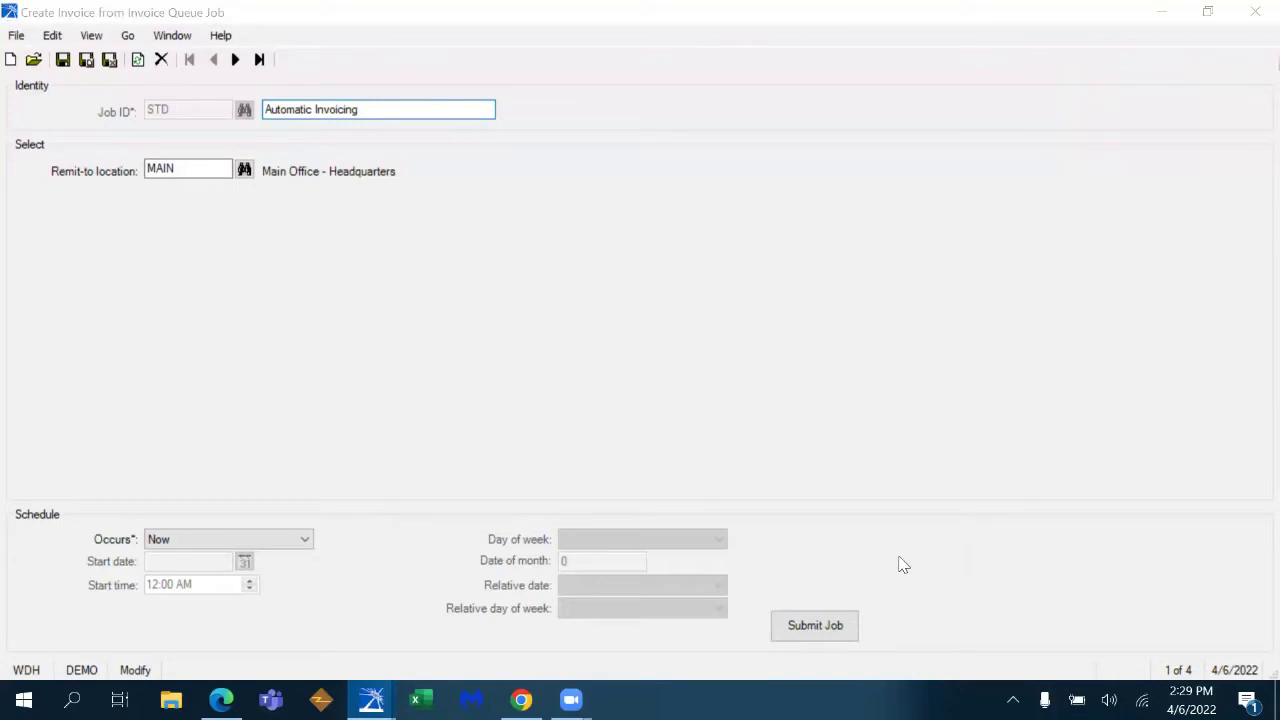
click(833, 627)
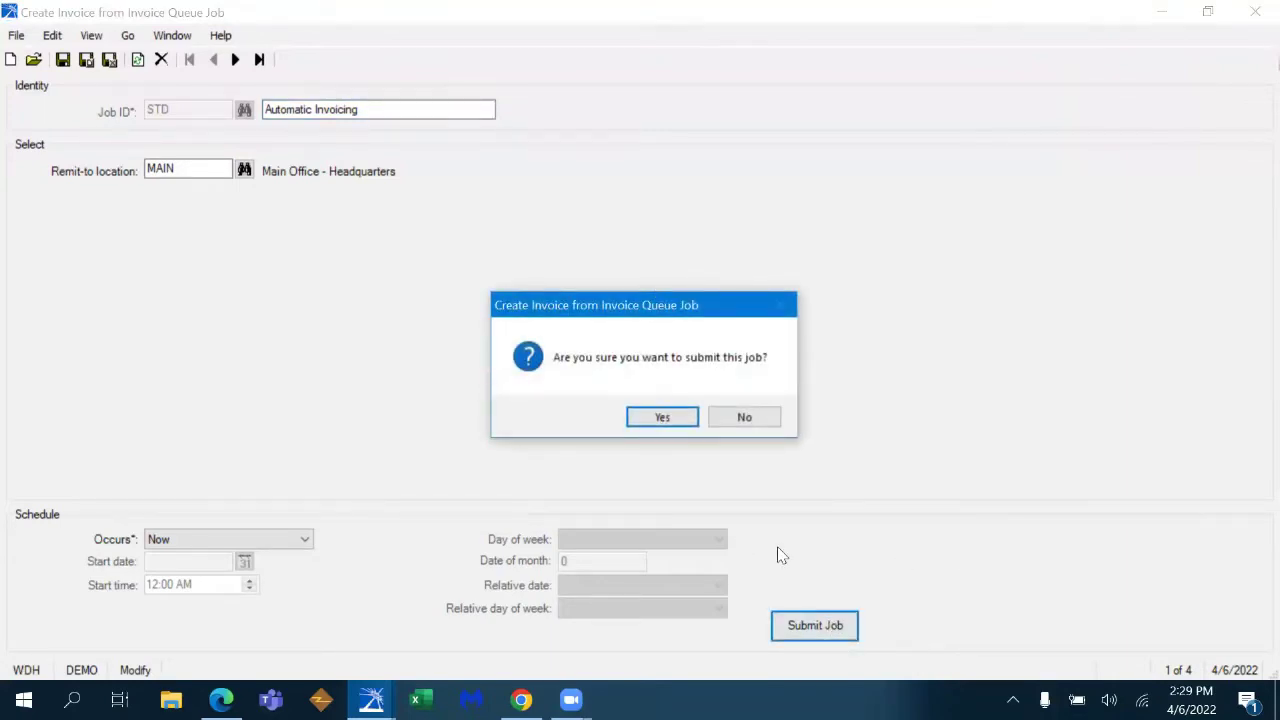
click(662, 417)
click(1255, 12)
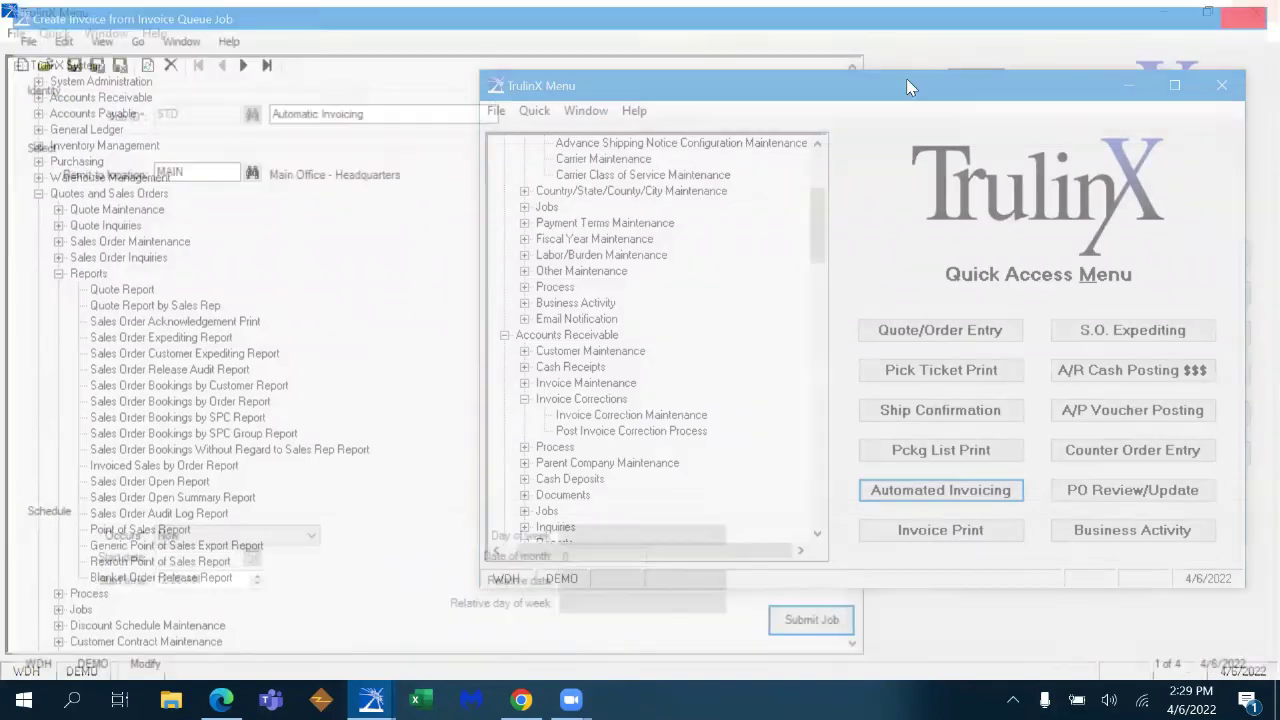
- Preview invoice 00004936 for $95.82, then close it and dismiss the export-path error
click(944, 530)
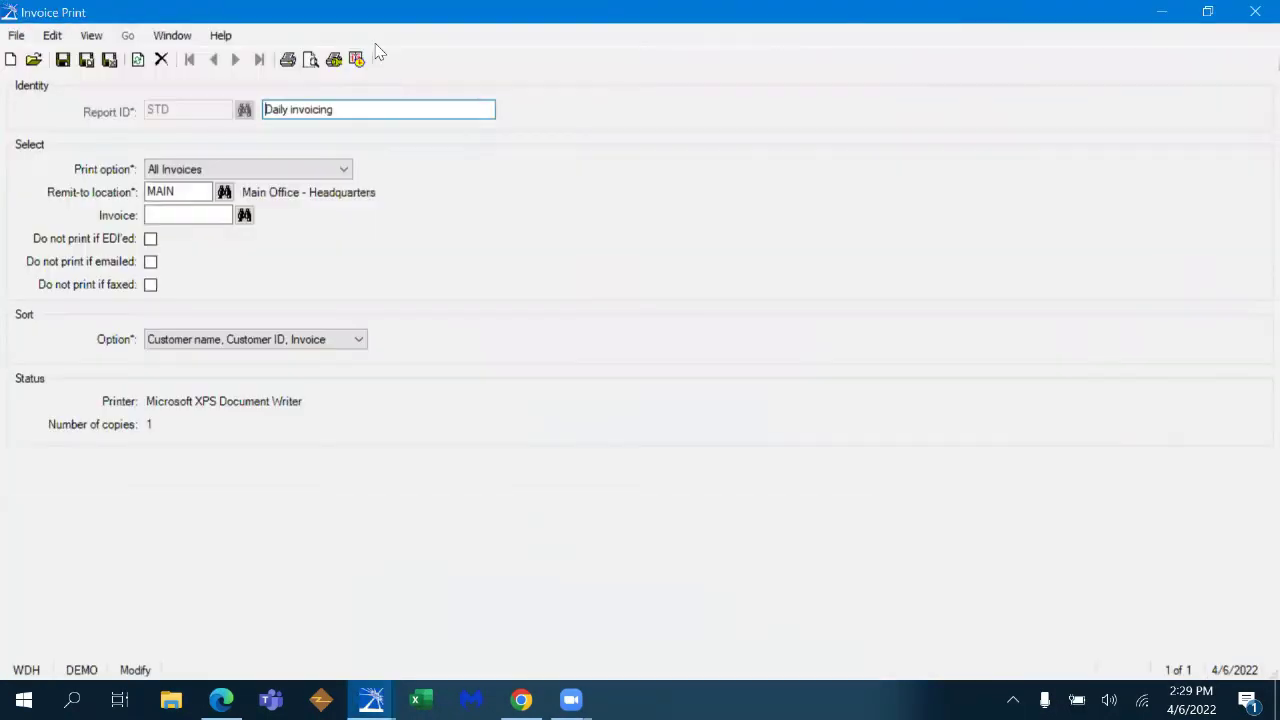
click(311, 59)
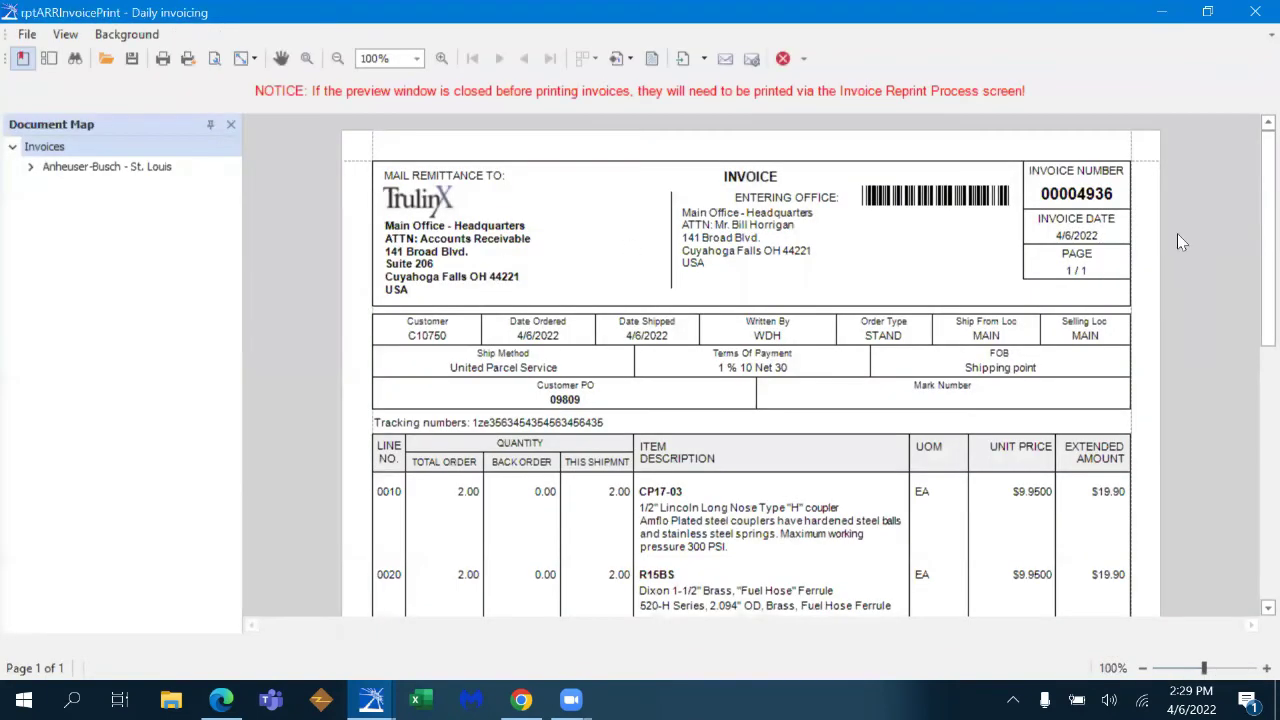
scroll(1253, 290, down, 2)
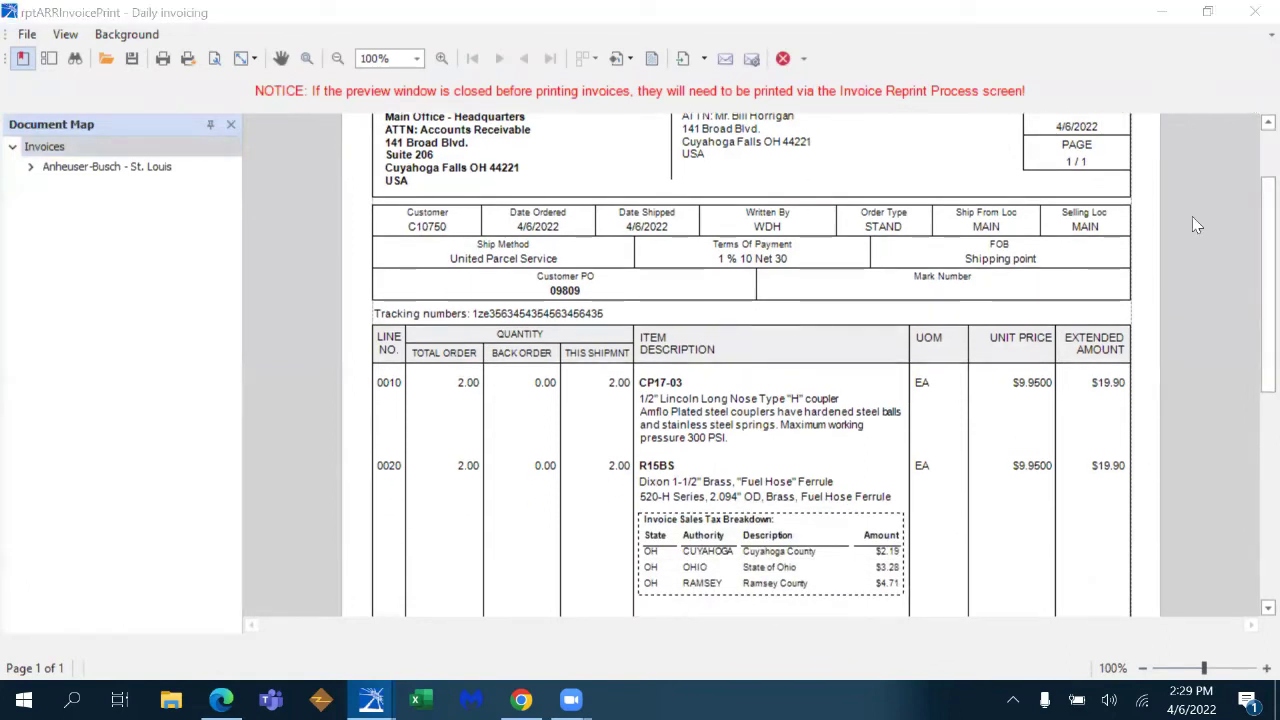
drag(1262, 237, 1228, 215)
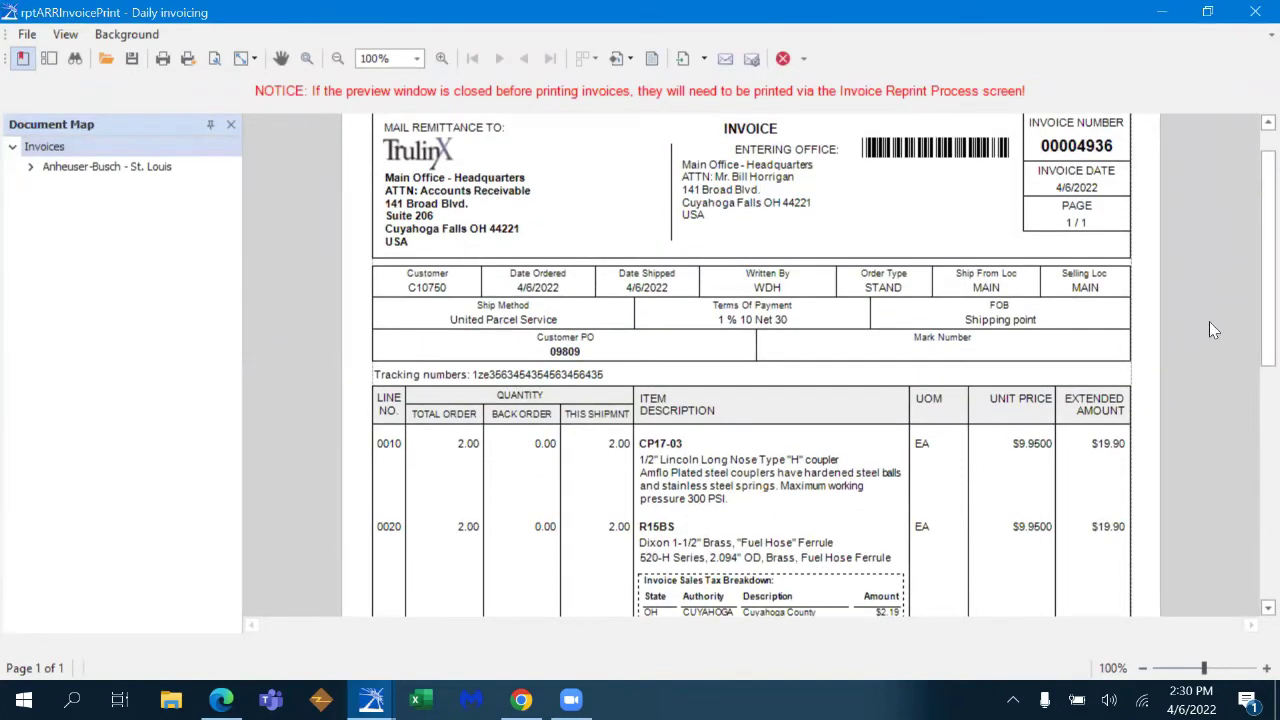
drag(1253, 277, 1253, 397)
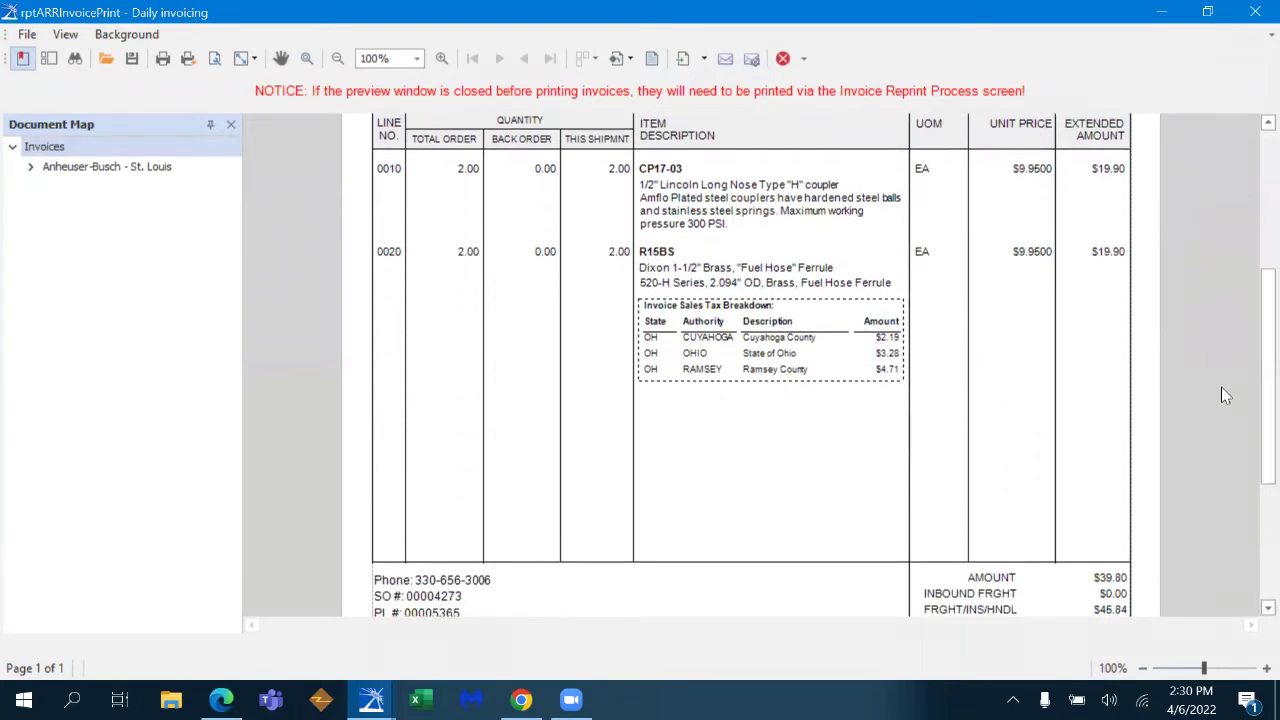
drag(1254, 366, 1254, 480)
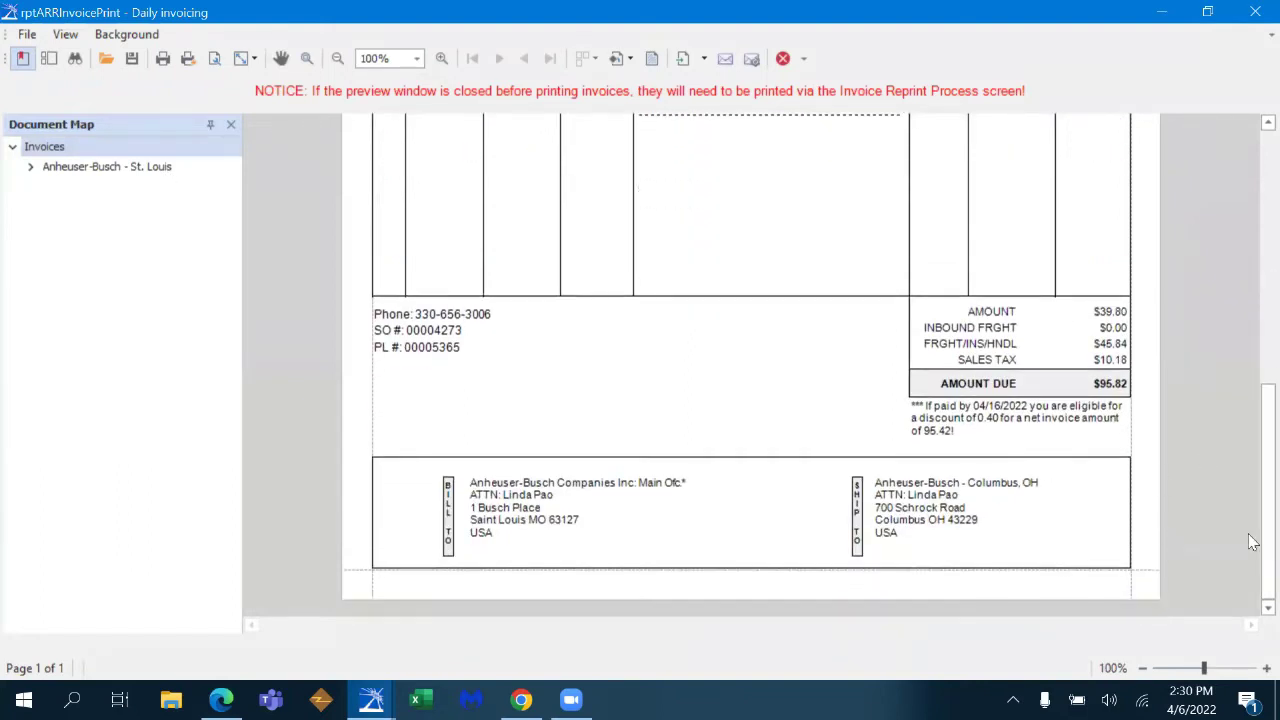
drag(1254, 578, 1254, 130)
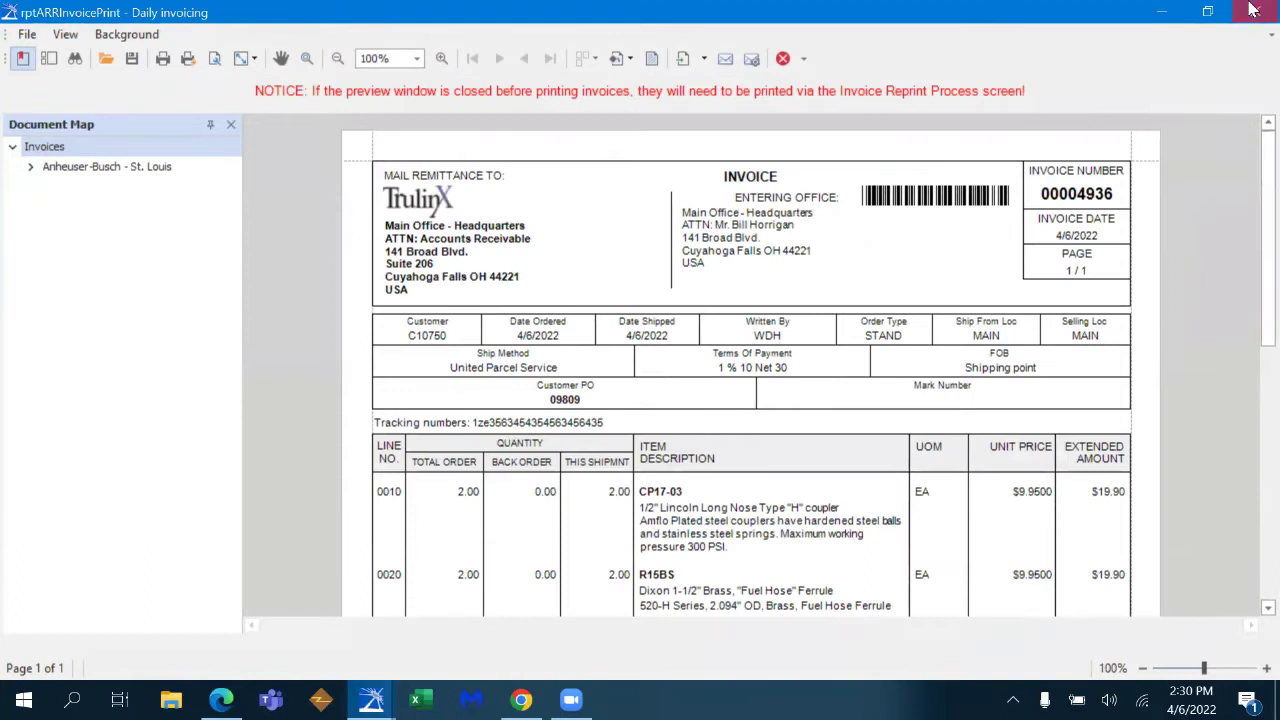
click(1253, 10)
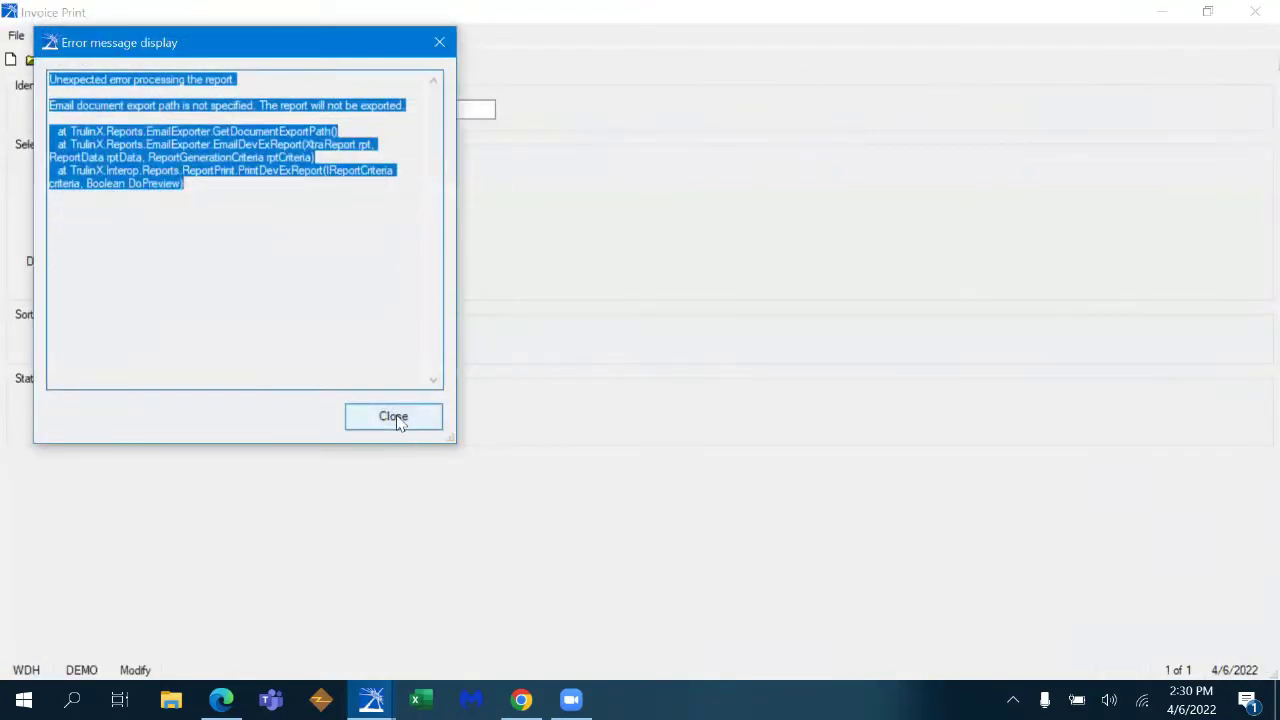
click(393, 416)
- Start a new quote for the Waste Management ship-to found by searching 'WASTE'
click(1255, 12)
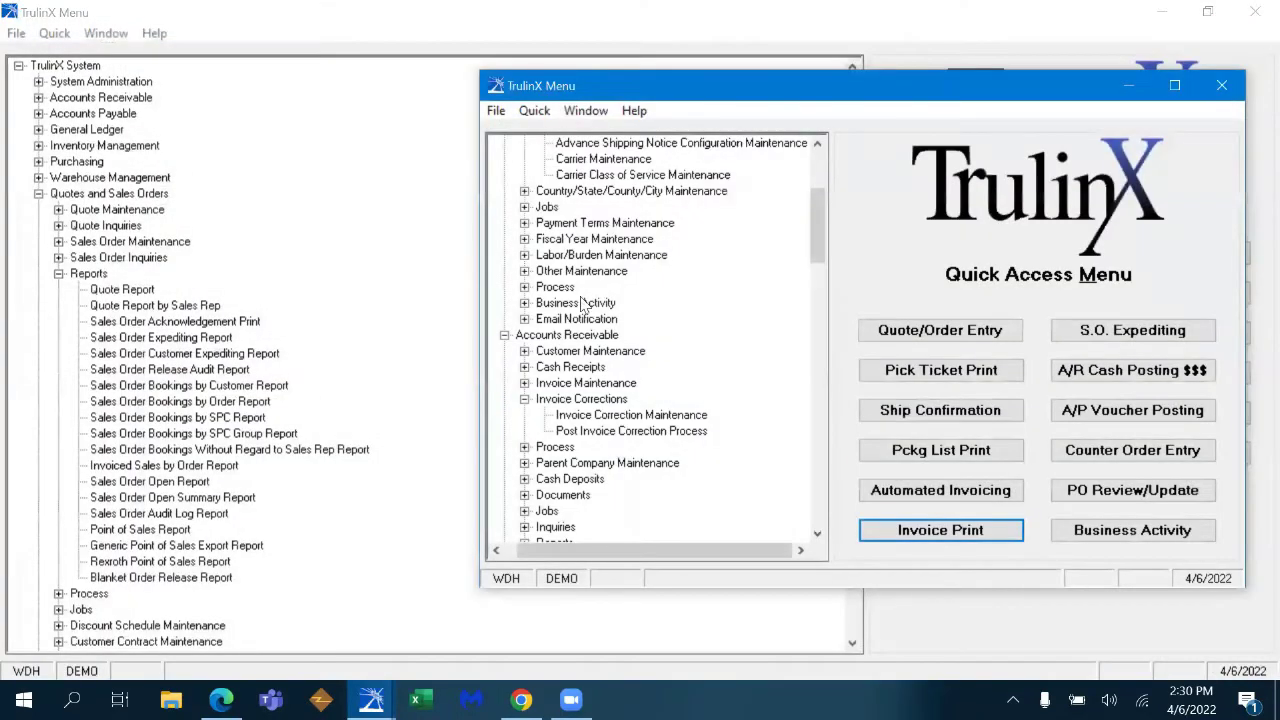
click(1174, 85)
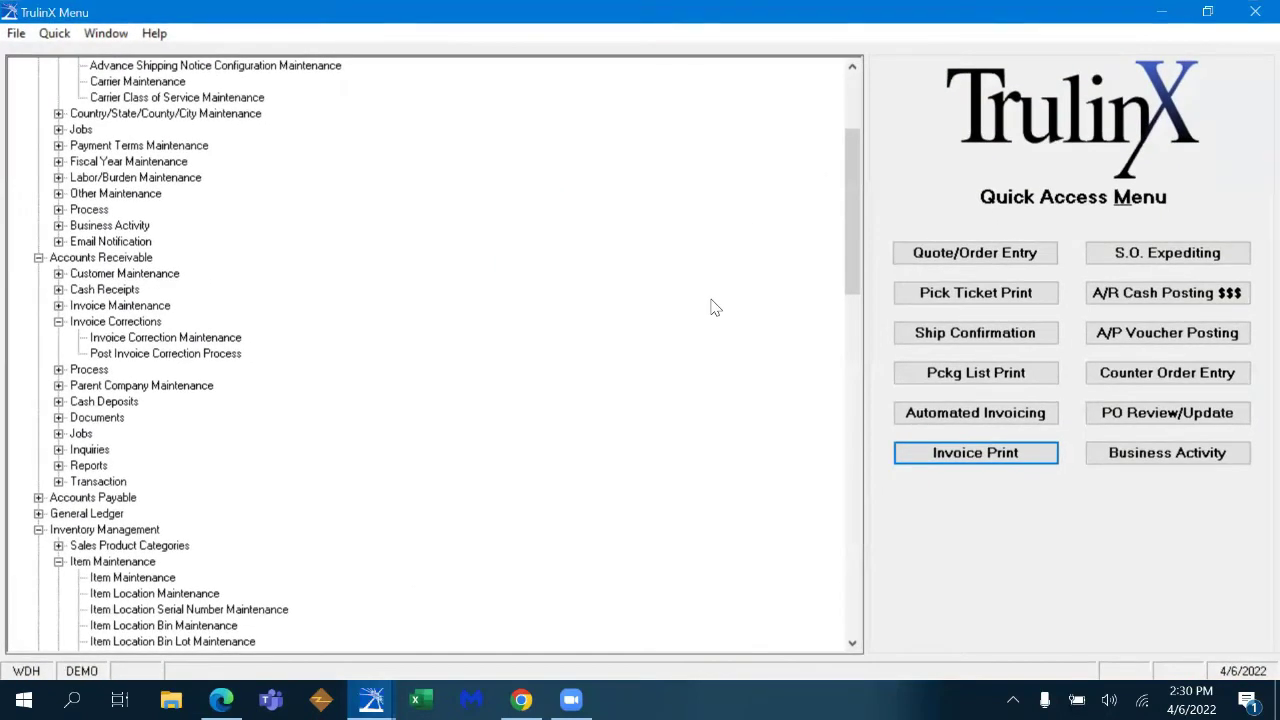
click(966, 255)
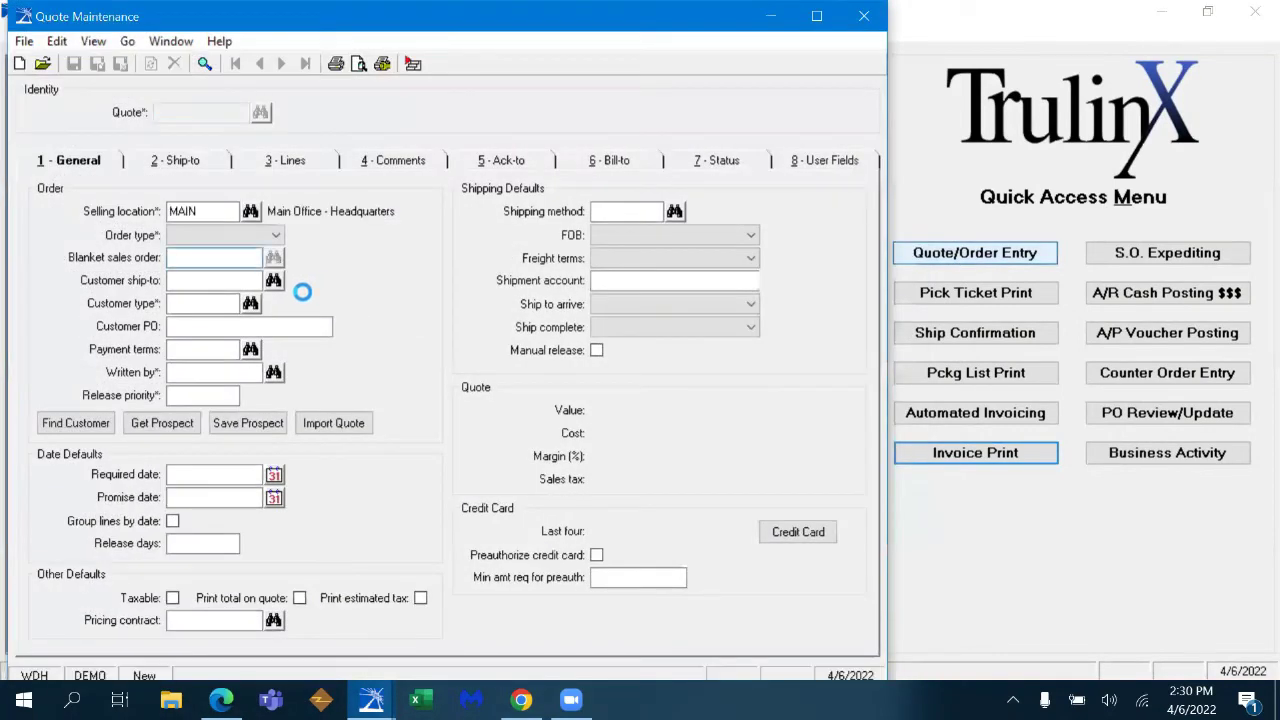
click(247, 281)
text(WASTE)
key(Tab)
double_click(575, 446)
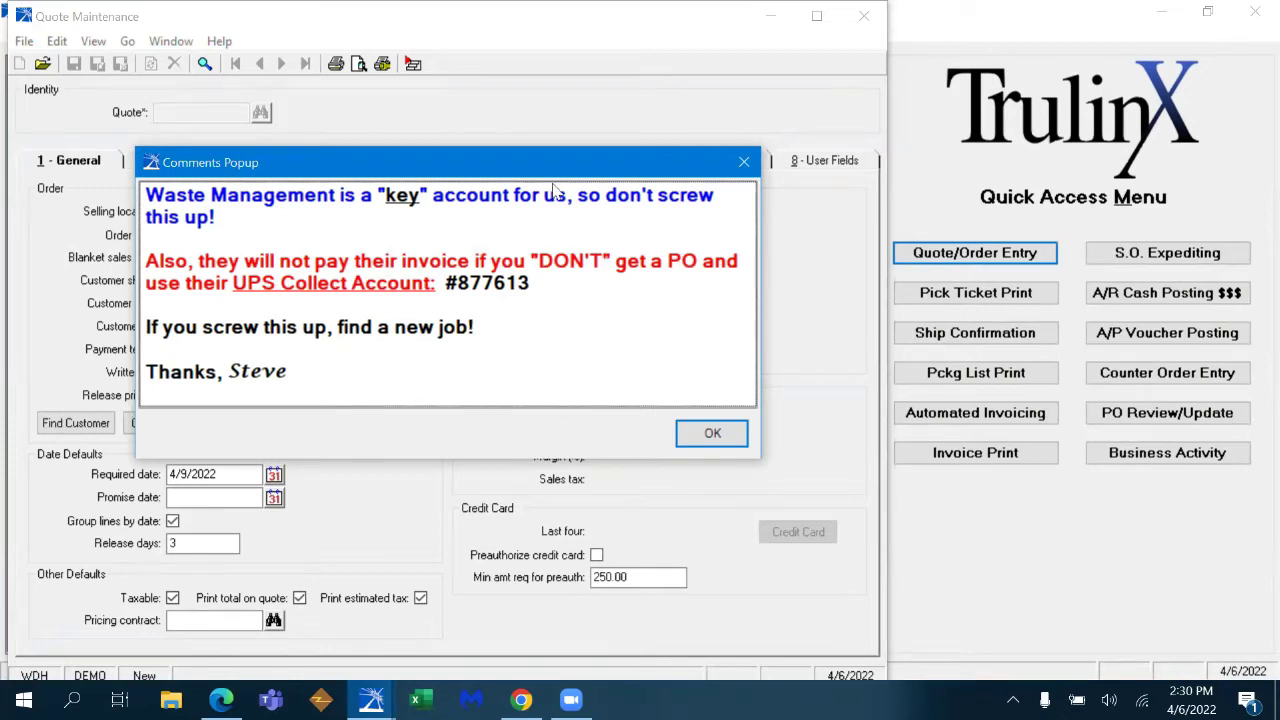
- Dismiss the customer comments, enter customer PO 567567 and acknowledge the Buyer warning
drag(583, 150, 891, 54)
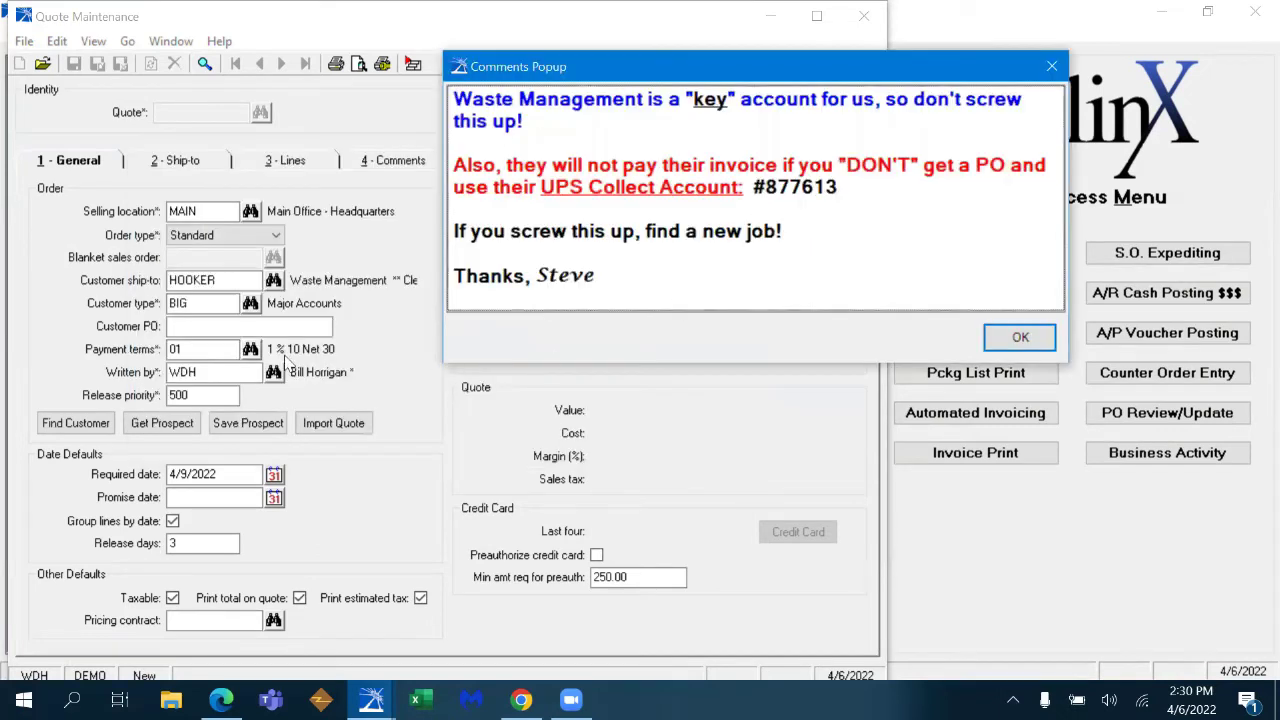
drag(778, 86, 554, 134)
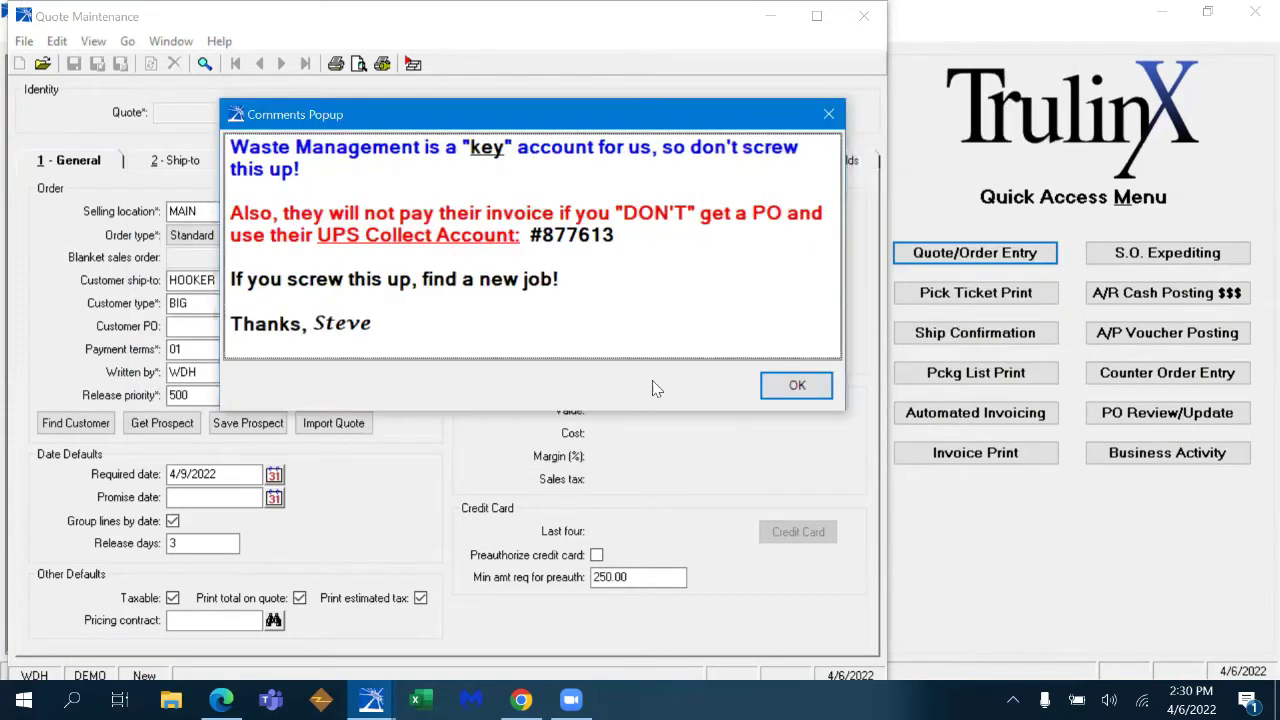
click(794, 386)
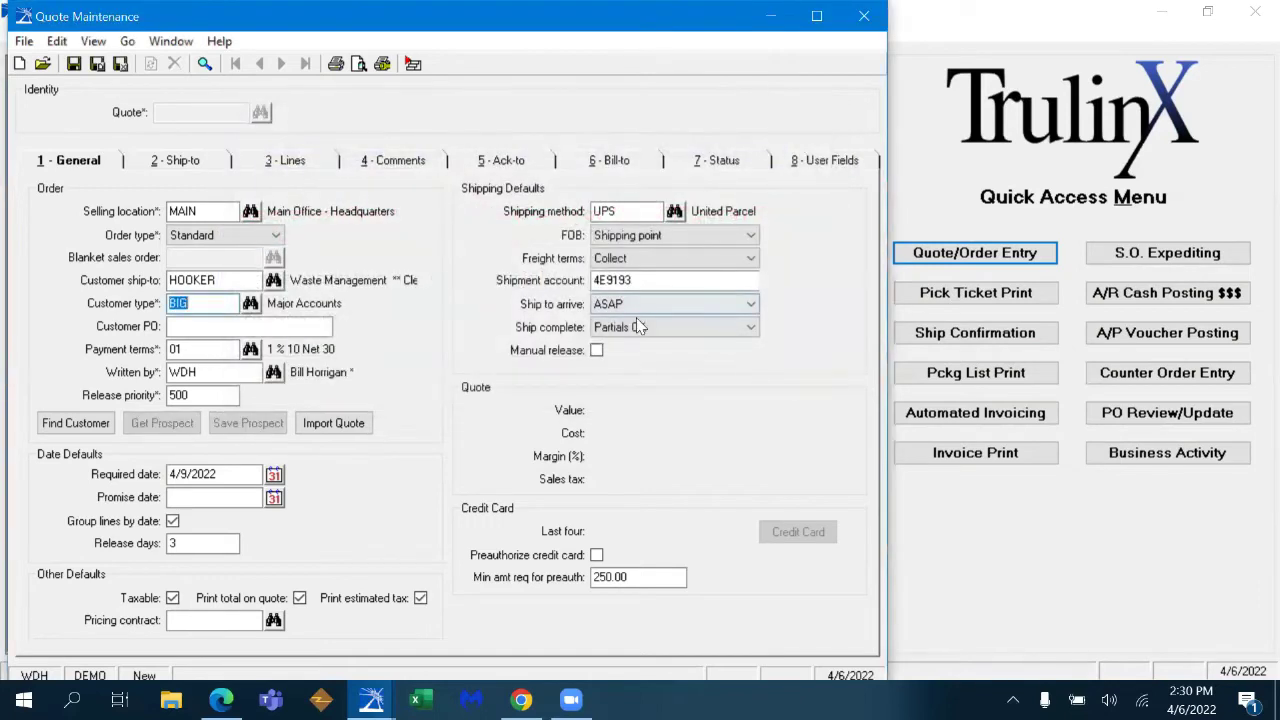
click(324, 329)
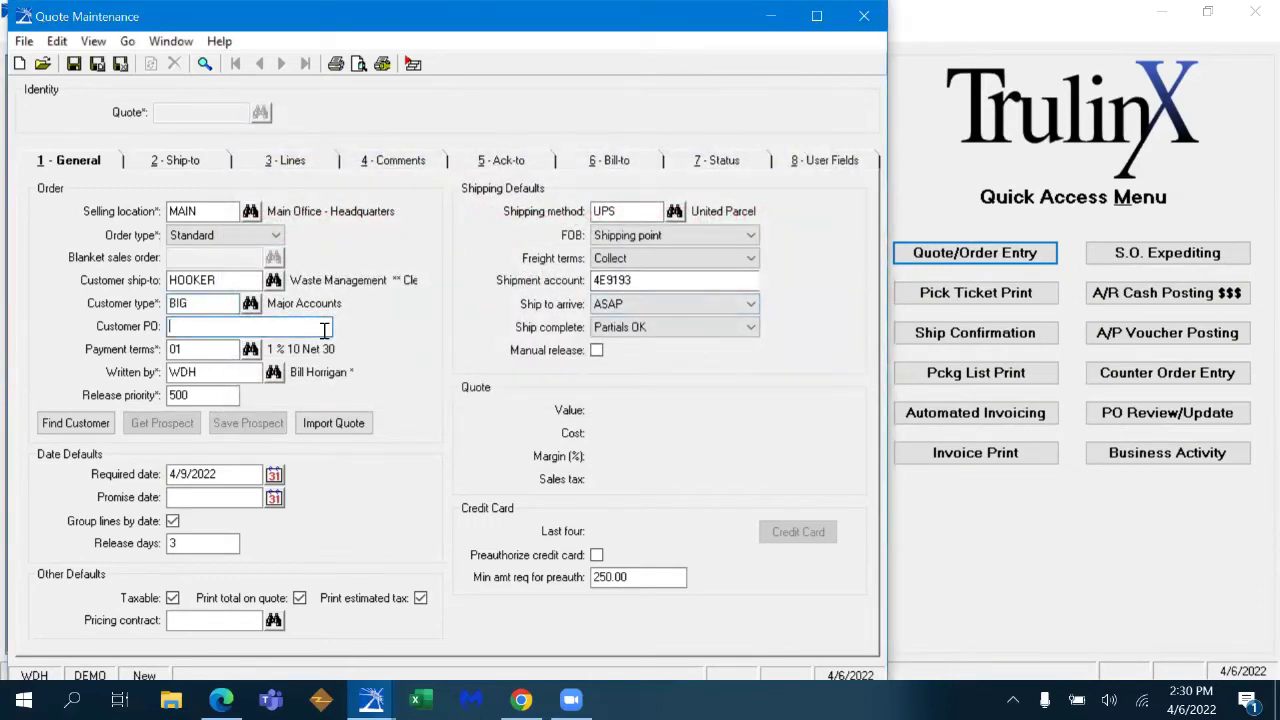
text(567567)
key(Return)
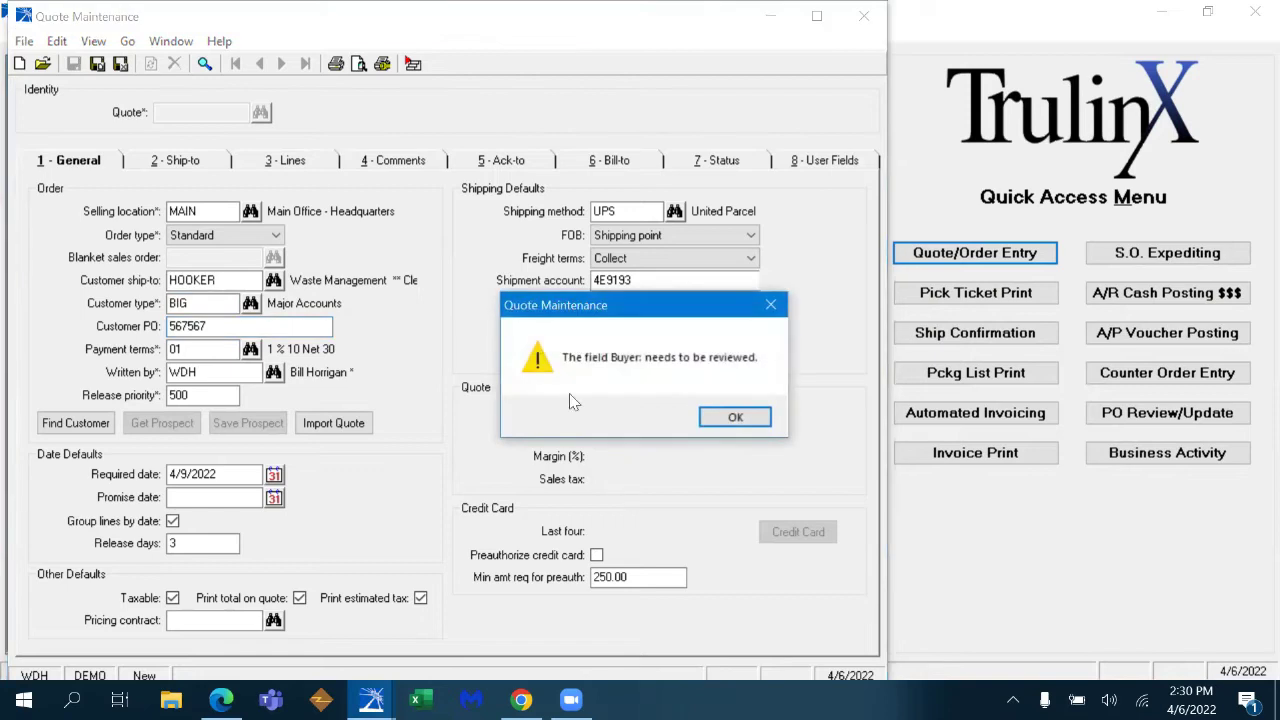
click(716, 420)
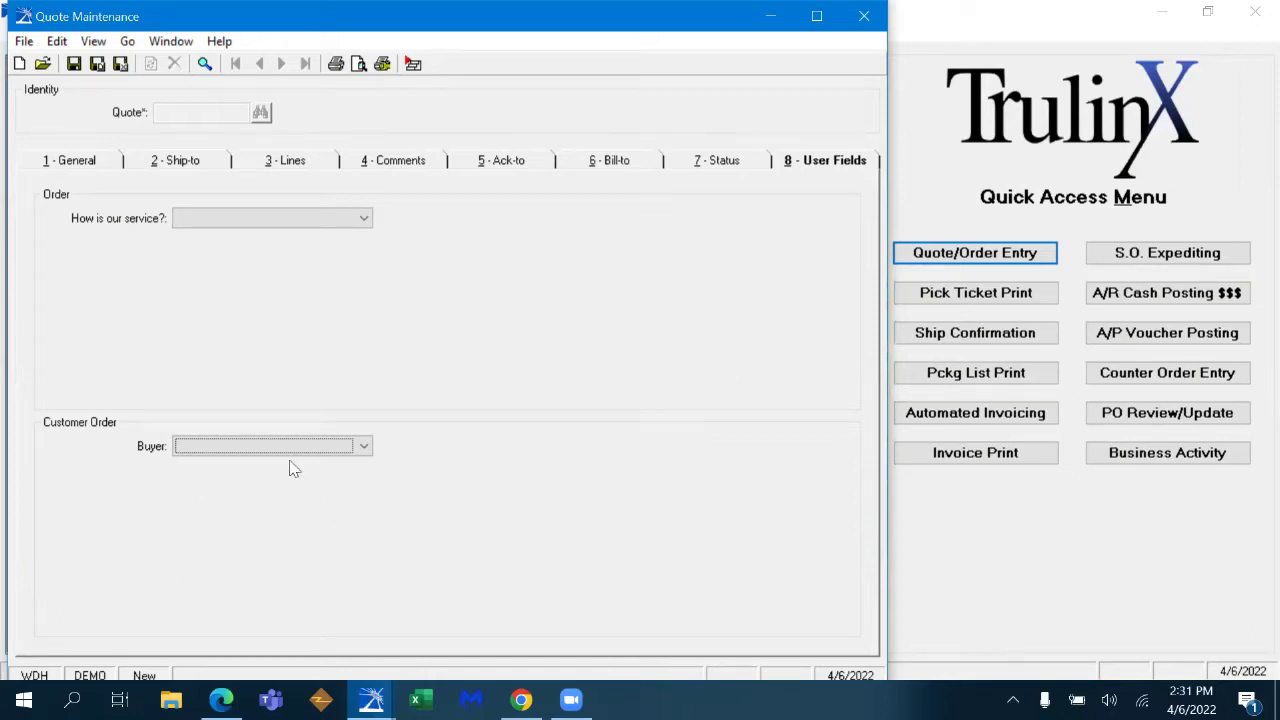
- Set the Buyer to the second contact in the list and minimize TrulinX to the desktop
click(364, 447)
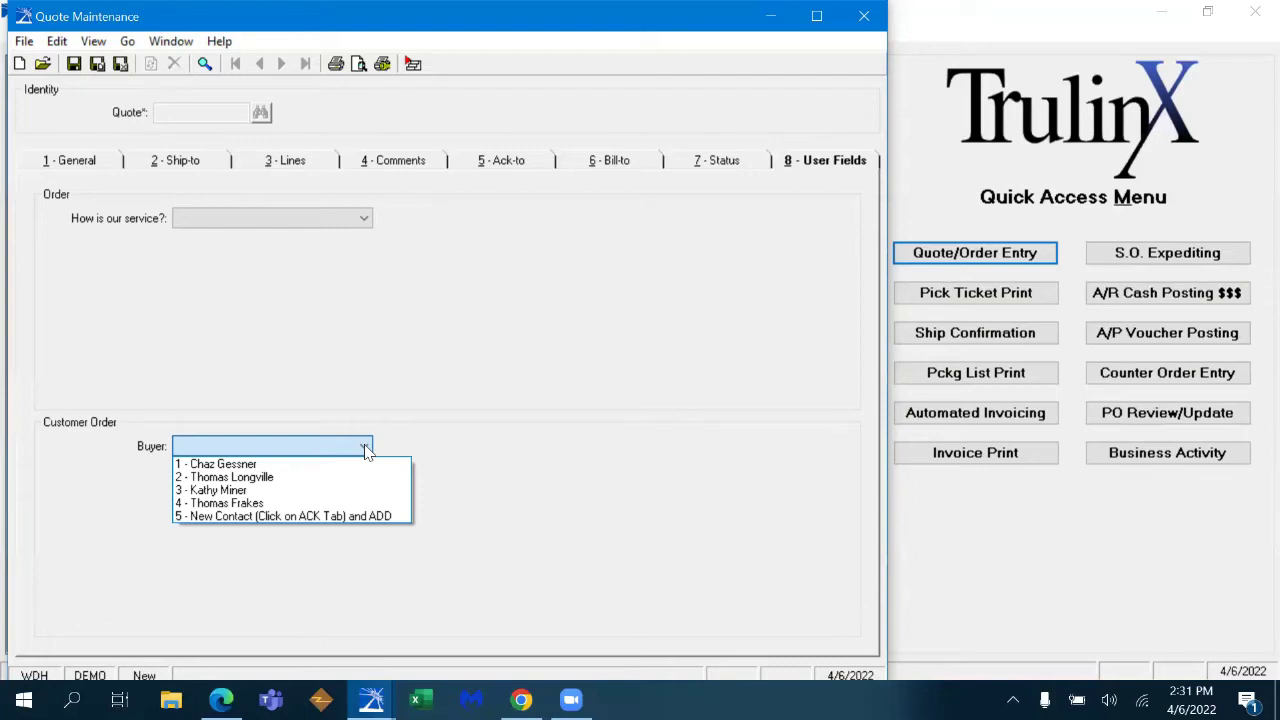
click(362, 477)
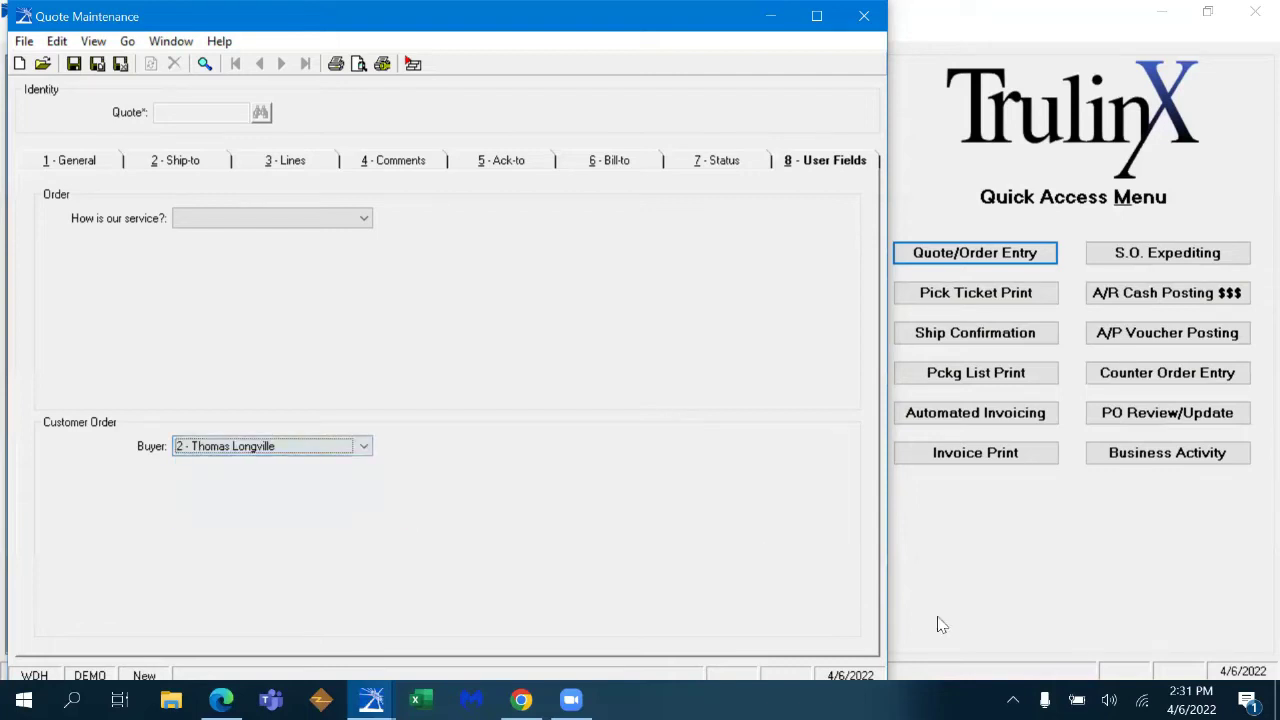
click(1276, 700)
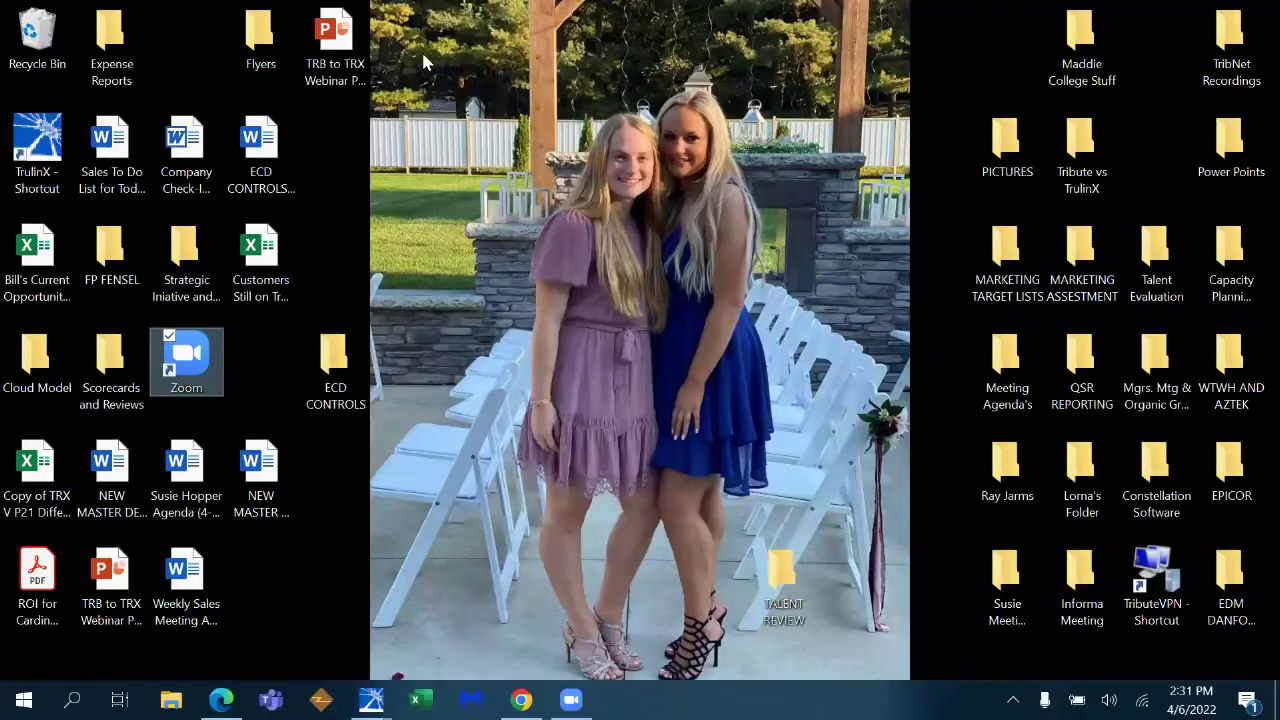
- Open 'Buyer Analysis Report - Waste Management' from the ECD CONTROLS folder in Excel
double_click(334, 368)
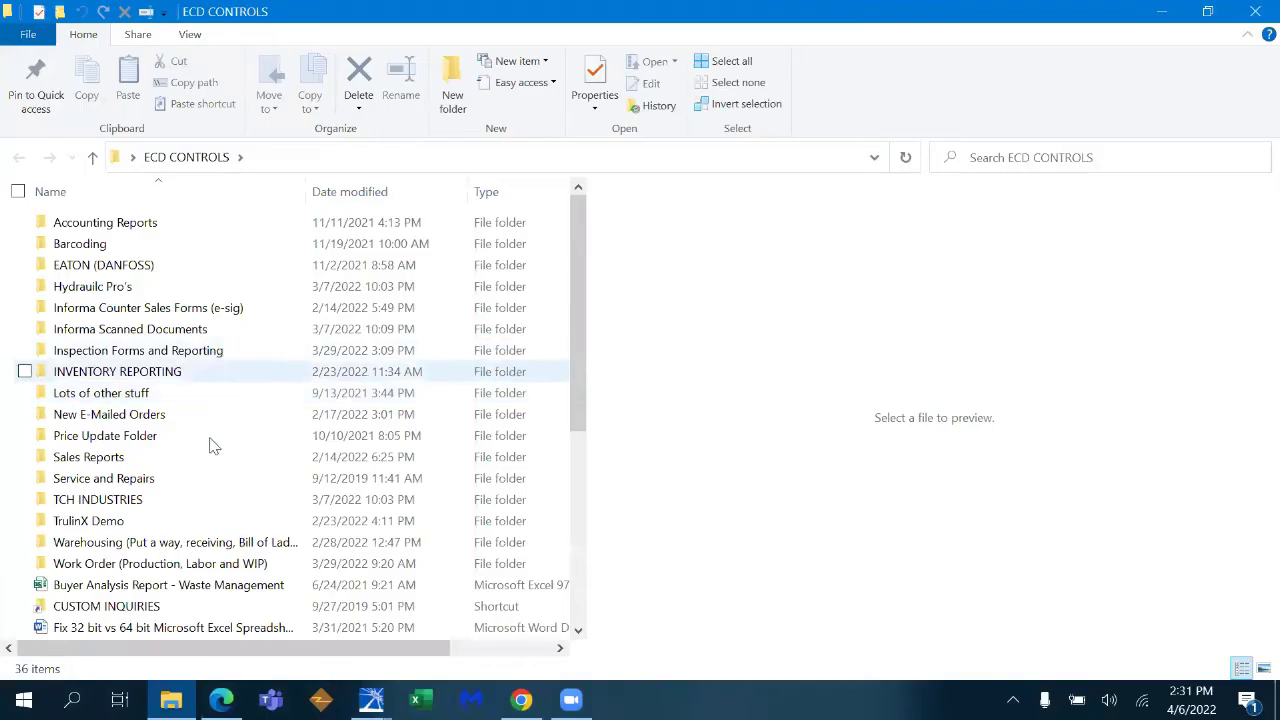
click(200, 588)
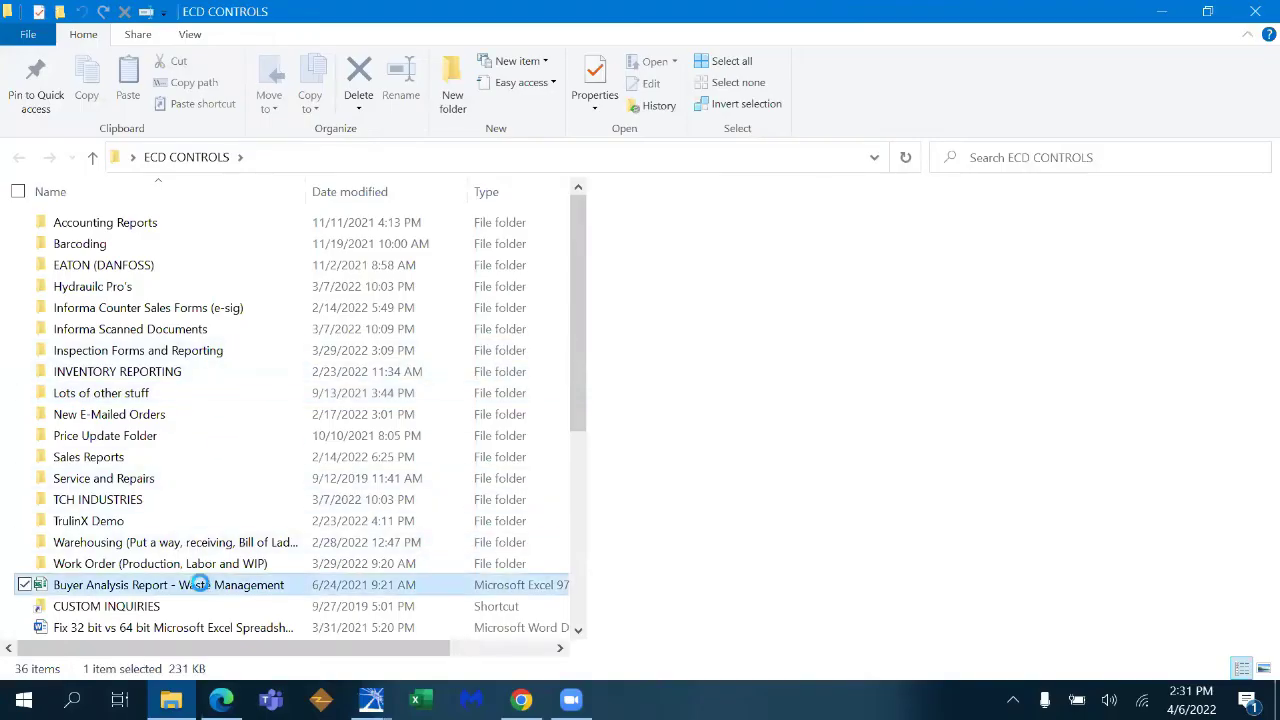
click(200, 590)
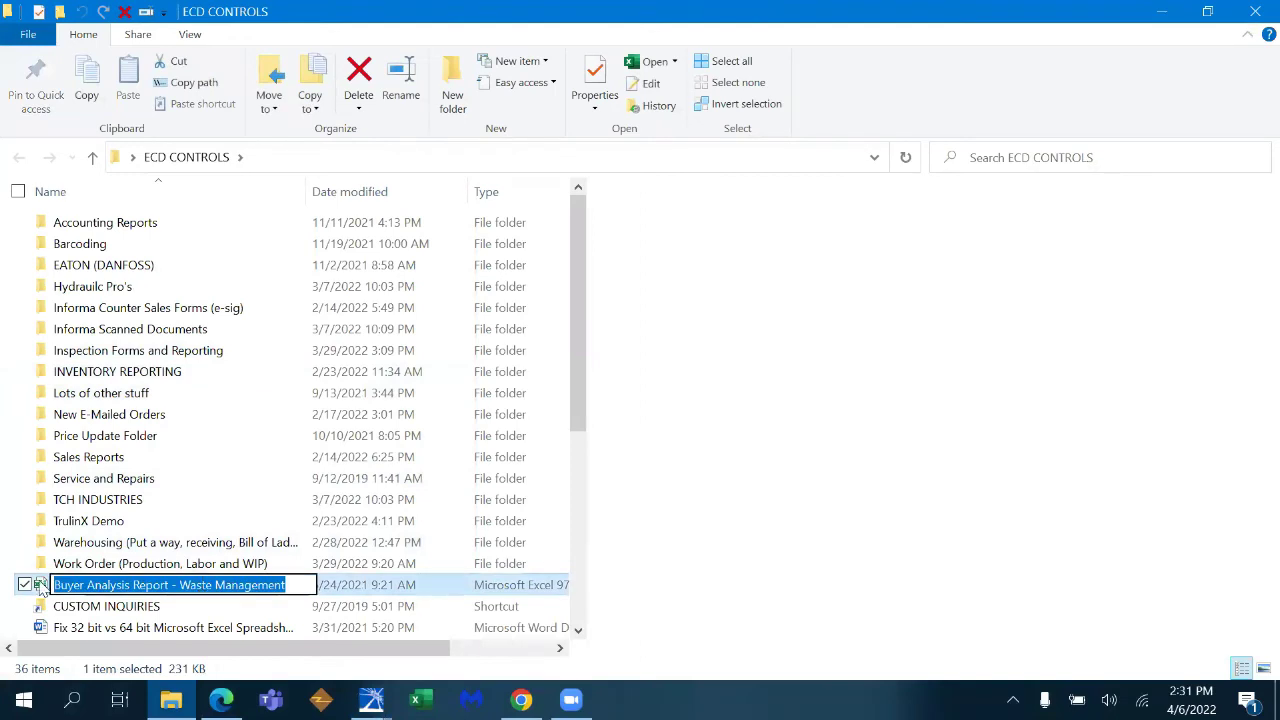
click(42, 588)
double_click(42, 588)
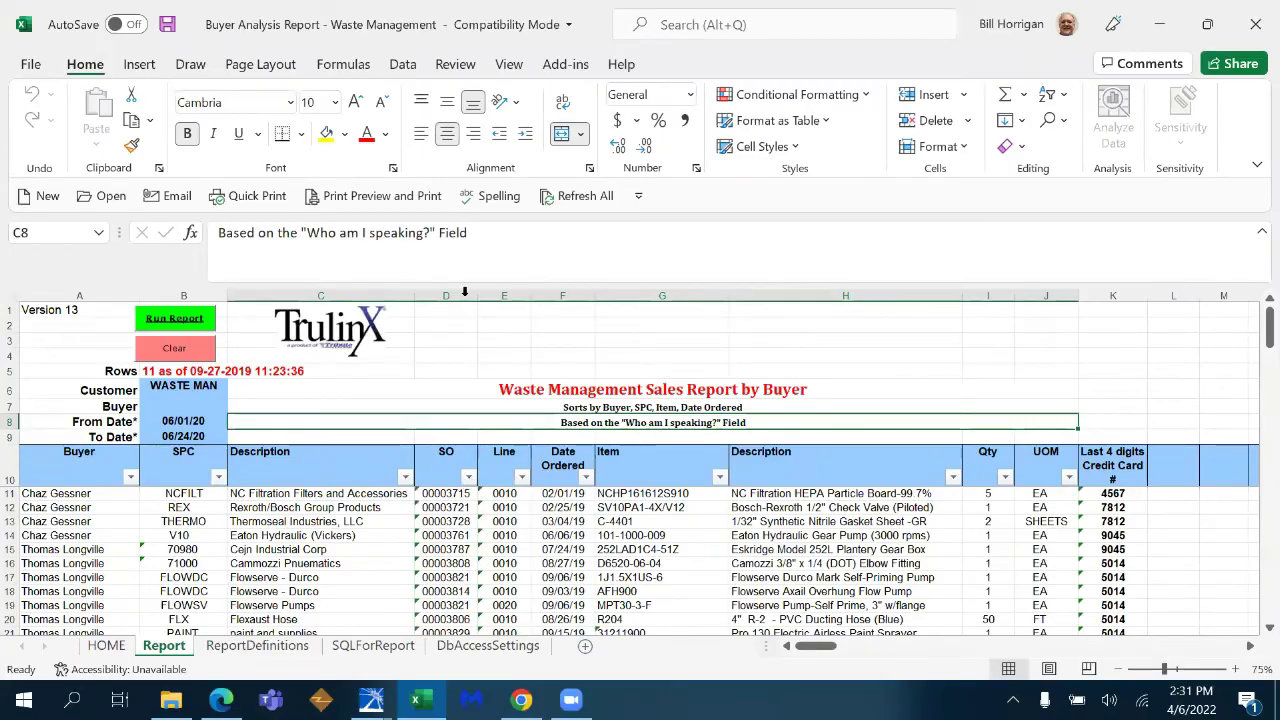
- Review the one-page report in print preview, then close File Explorer
click(393, 199)
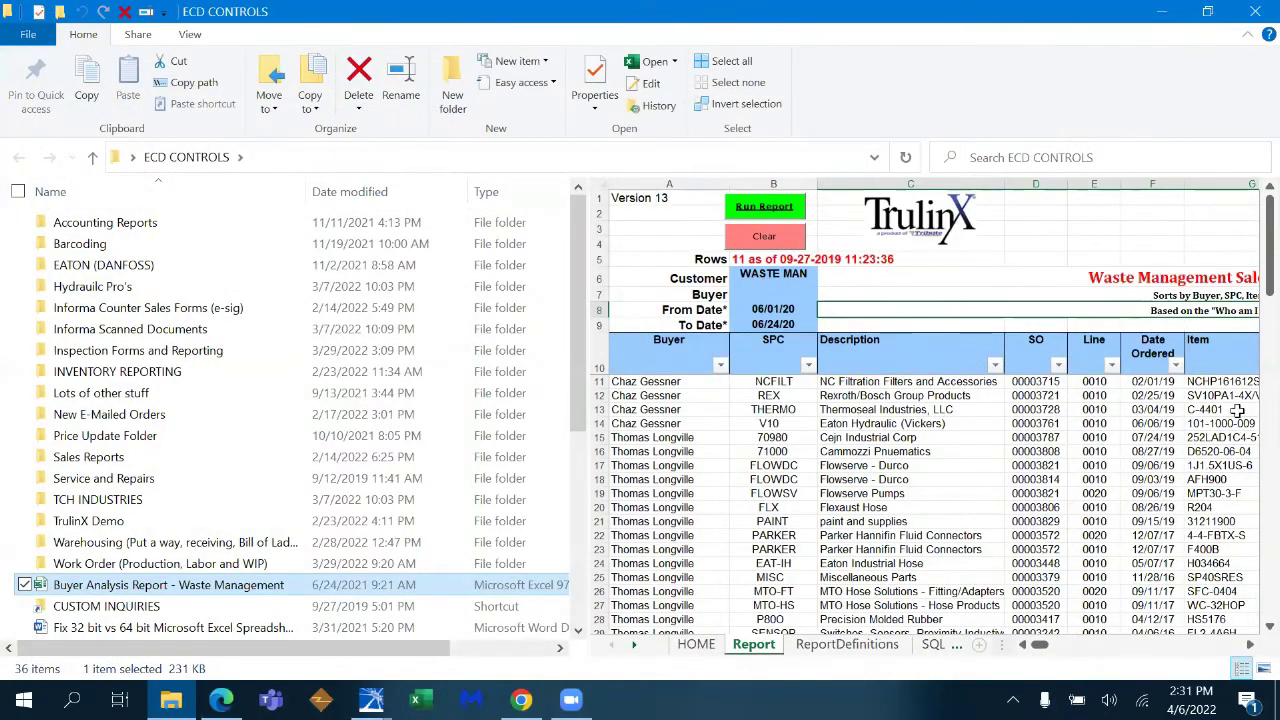
click(1249, 646)
click(1249, 646)
click(1249, 646)
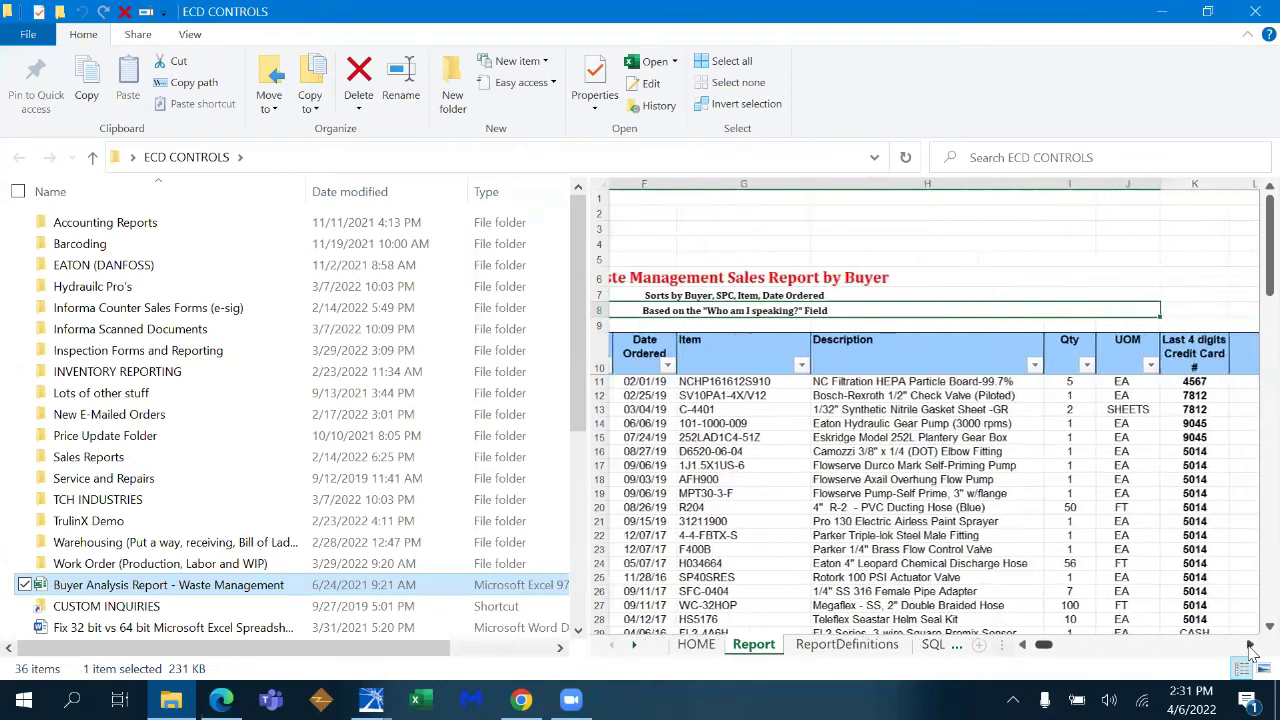
click(1249, 646)
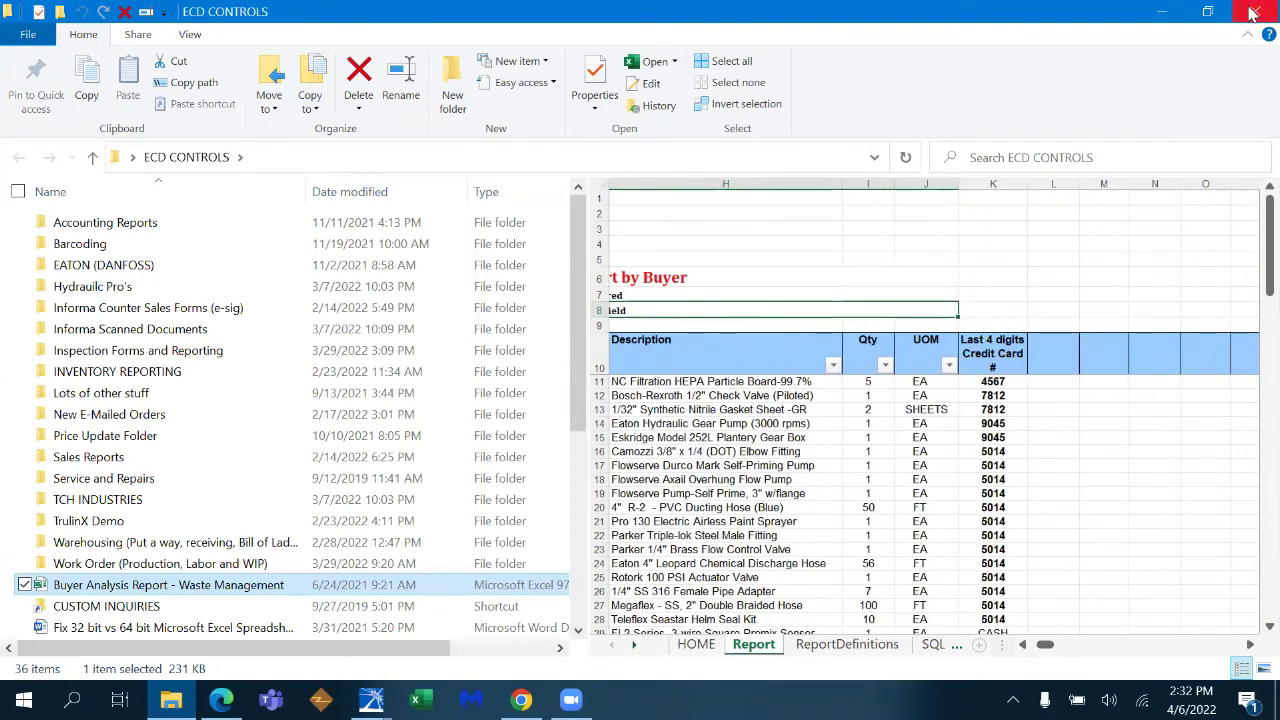
click(1255, 11)
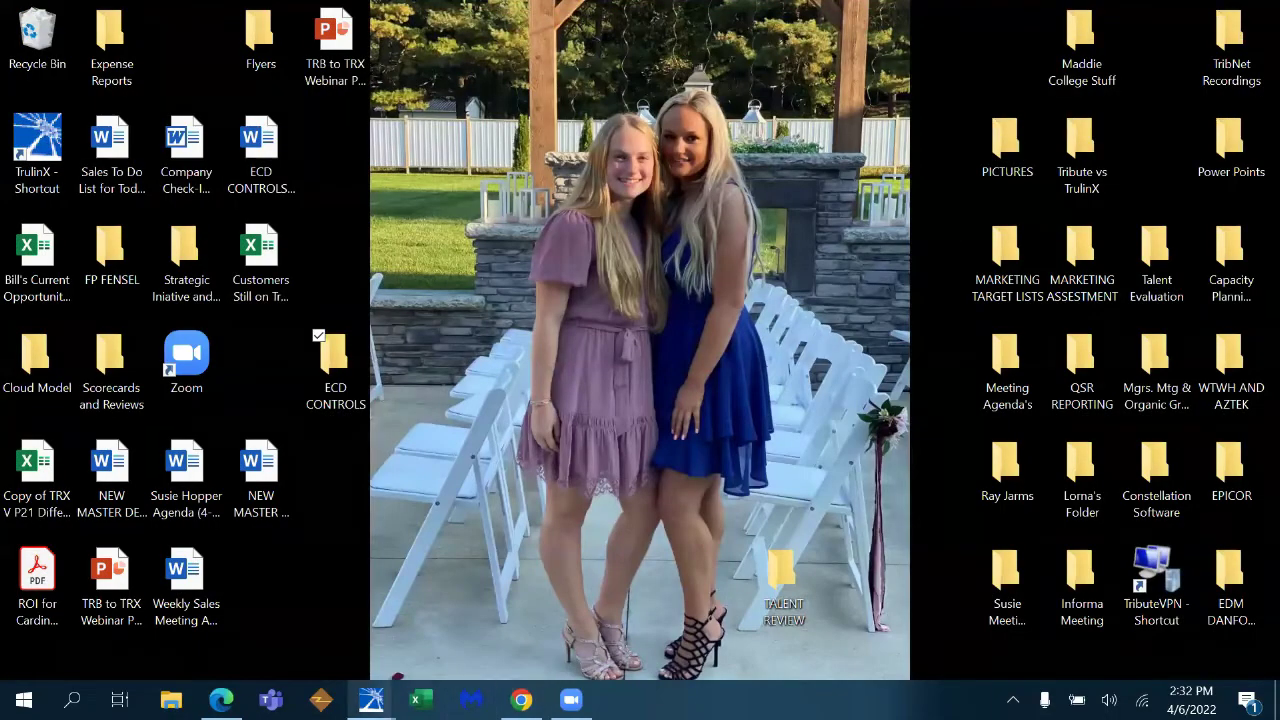
- Return to Quote Maintenance, leave service rating empty, and go to the quote lines
mouse_move(371, 700)
click(599, 630)
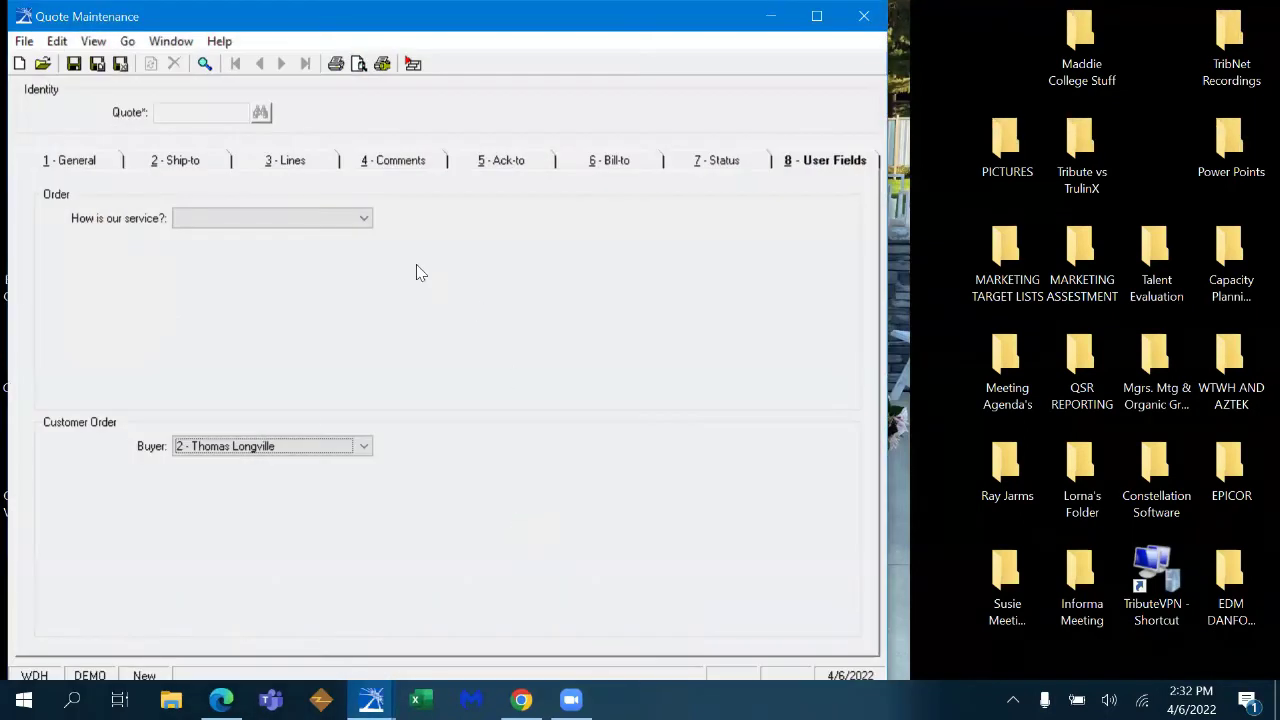
click(365, 221)
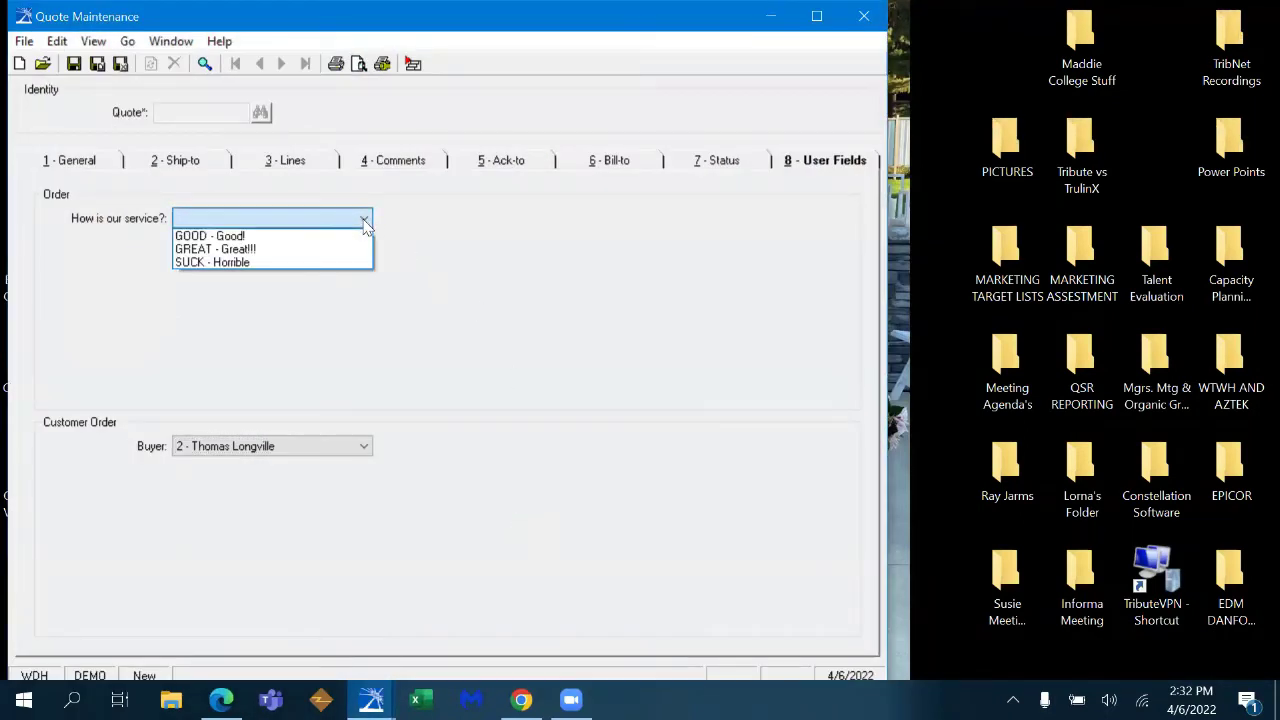
click(656, 270)
click(318, 164)
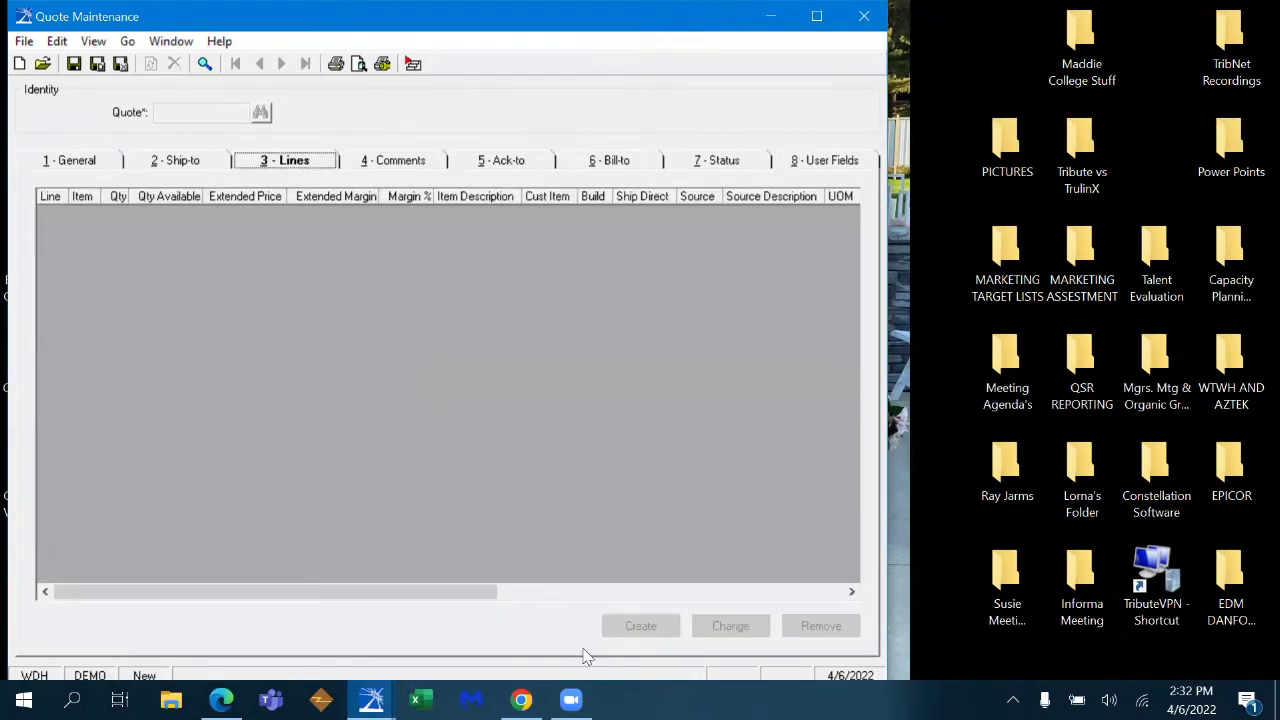
- Add line 0010 for 2 of item STC10 and view its pricing details
click(650, 627)
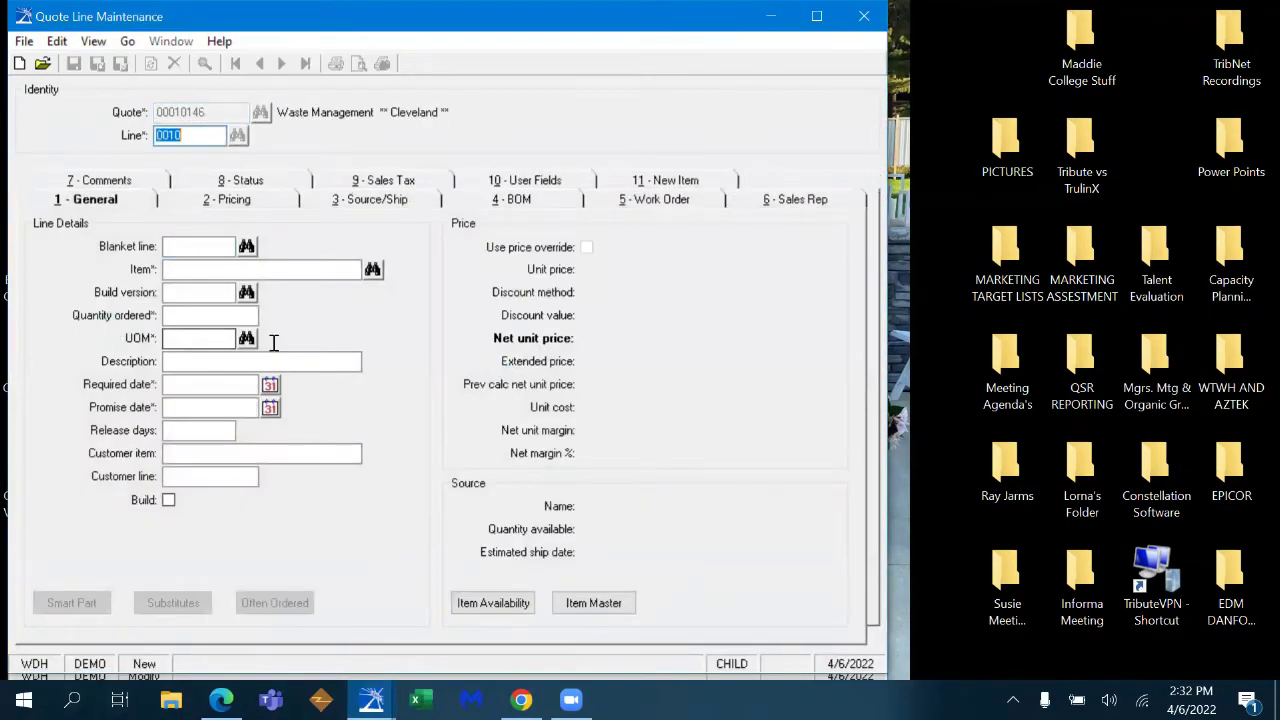
key(Tab)
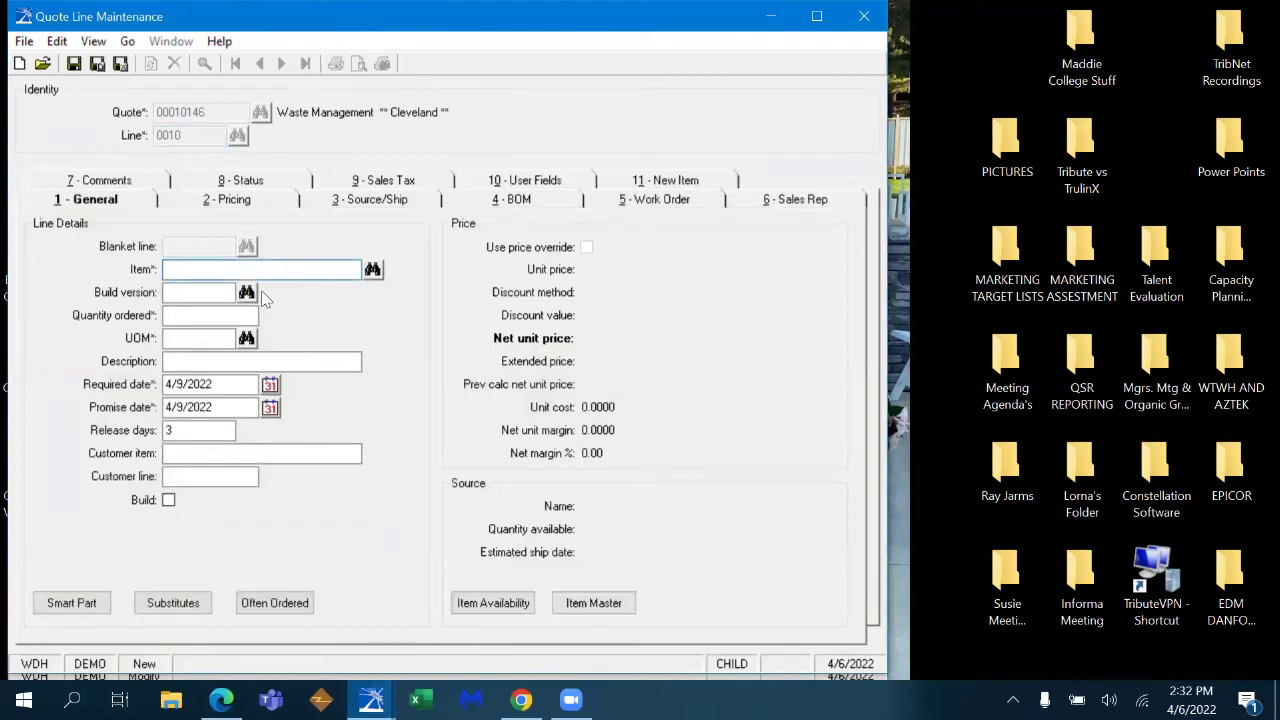
text(STC10)
key(Tab)
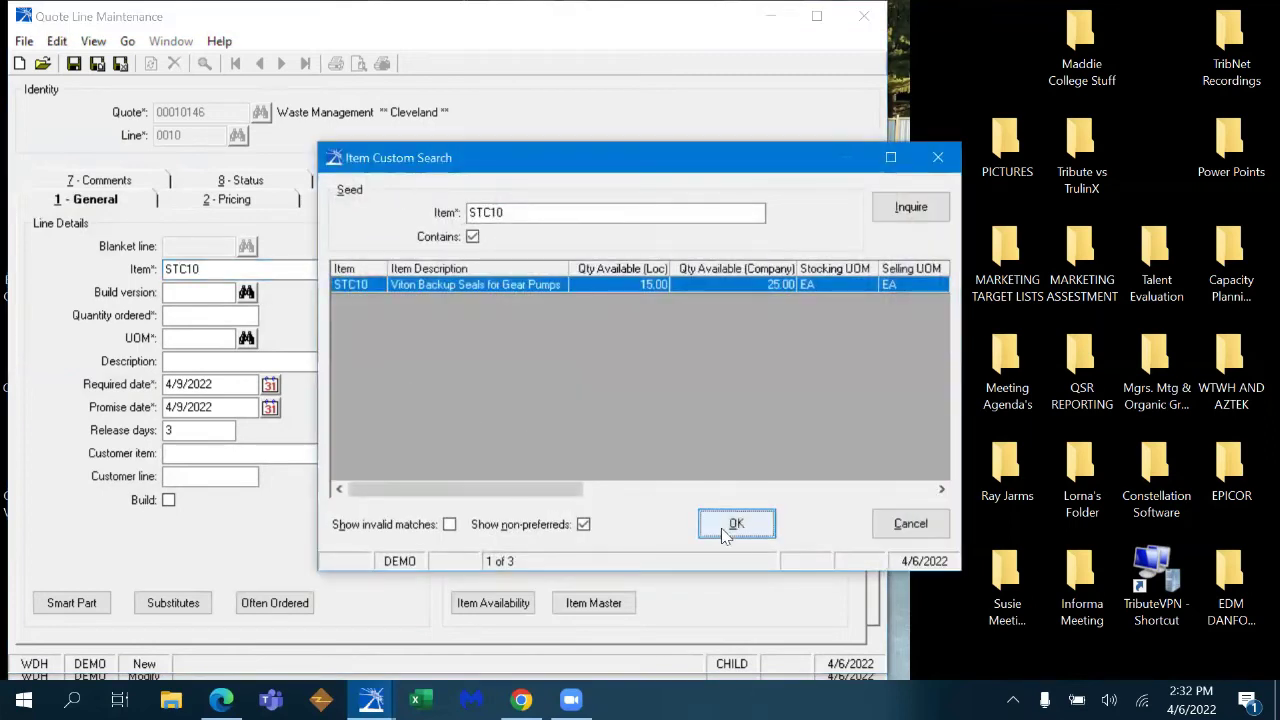
click(737, 524)
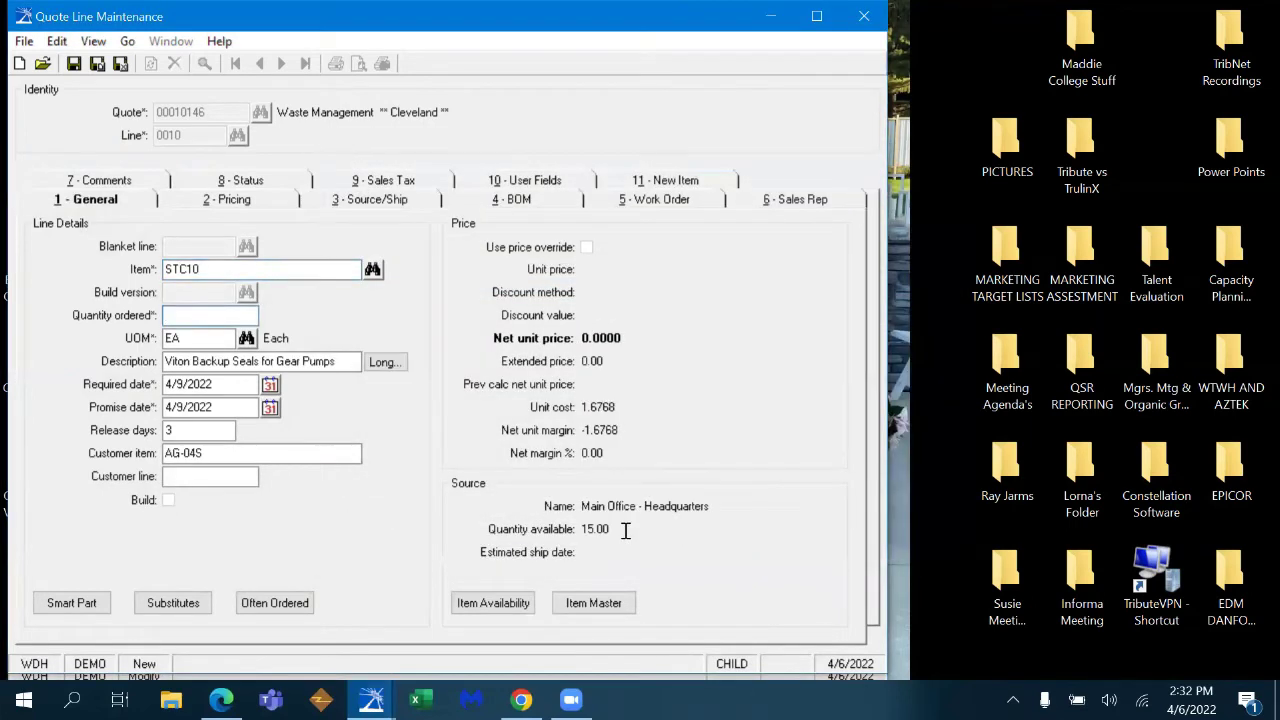
text(2)
key(Tab)
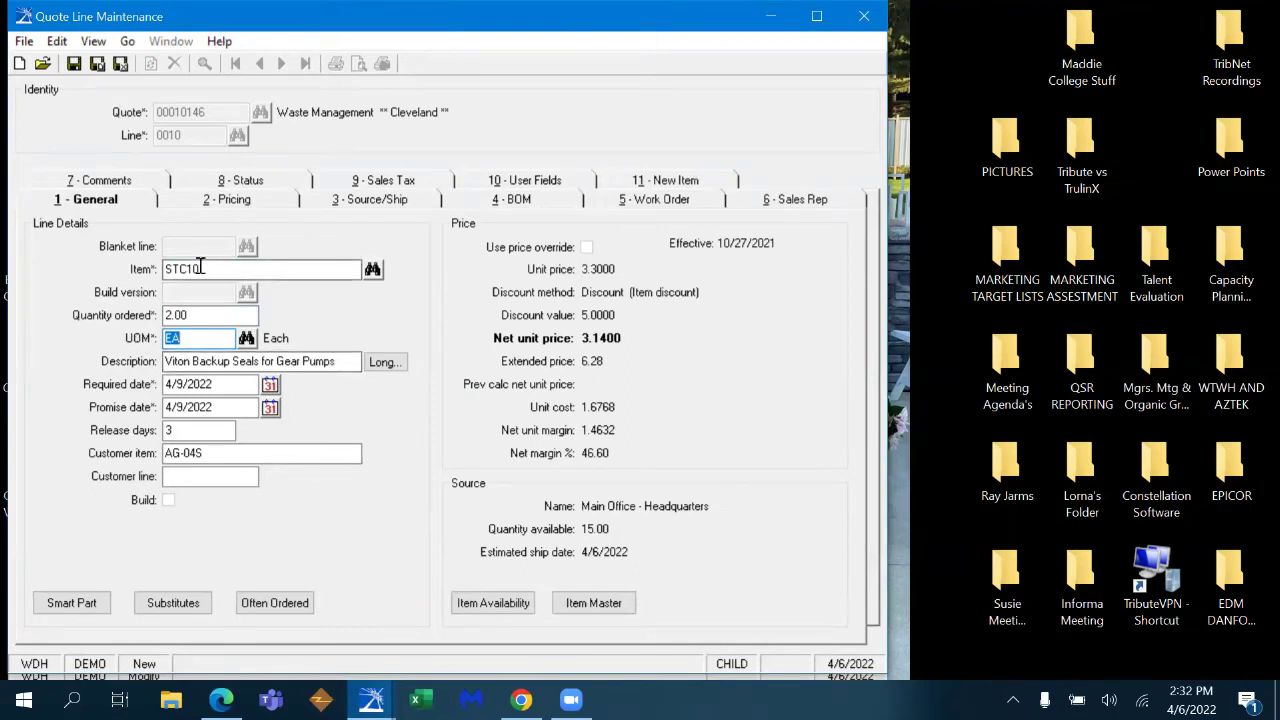
click(235, 200)
- In Price Calc, try unit price 2.50 with a 14.01% net margin, then decline it
click(367, 441)
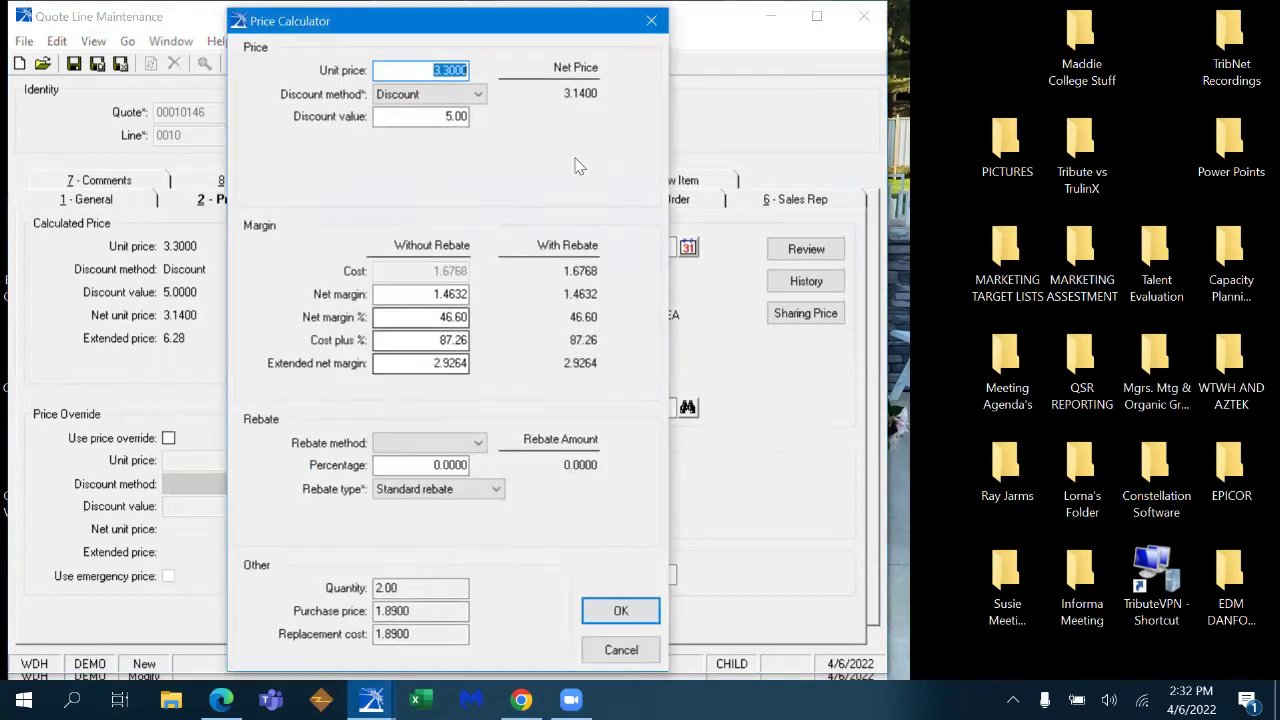
click(440, 317)
click(439, 70)
text(21)
text(2.50)
key(Tab)
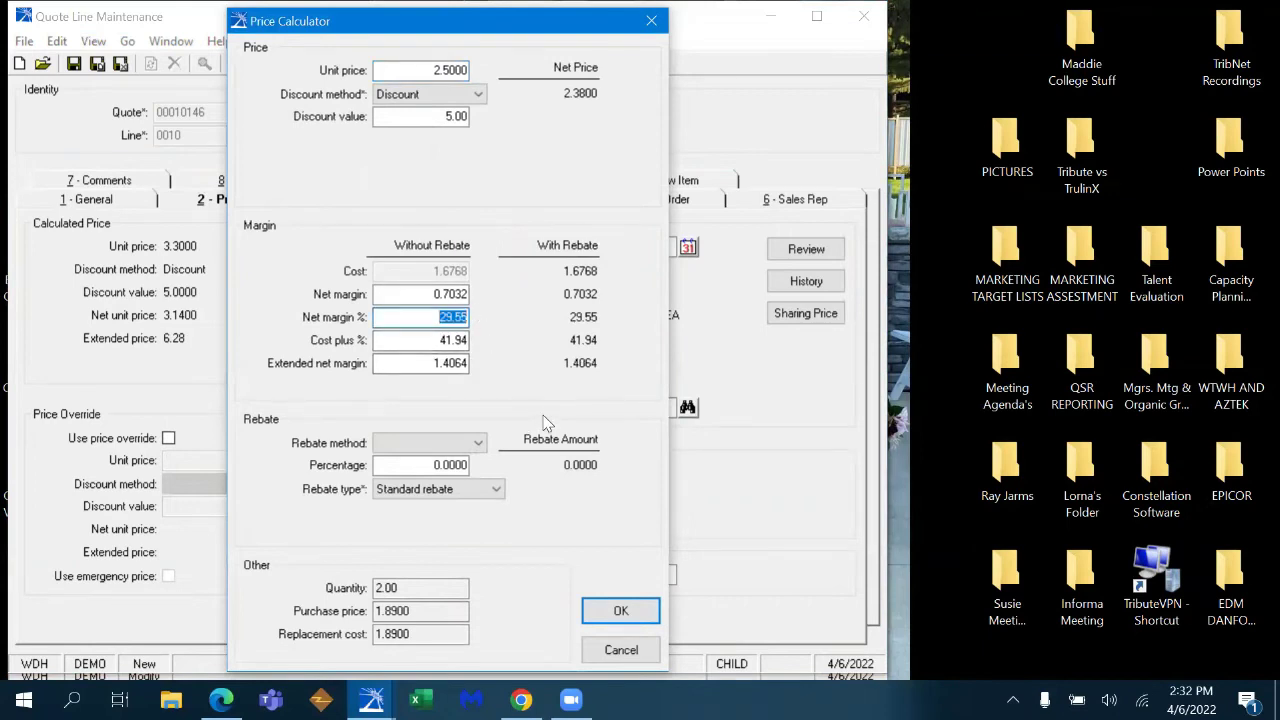
click(430, 317)
key(shift+End)
text(14.01)
key(Tab)
click(620, 613)
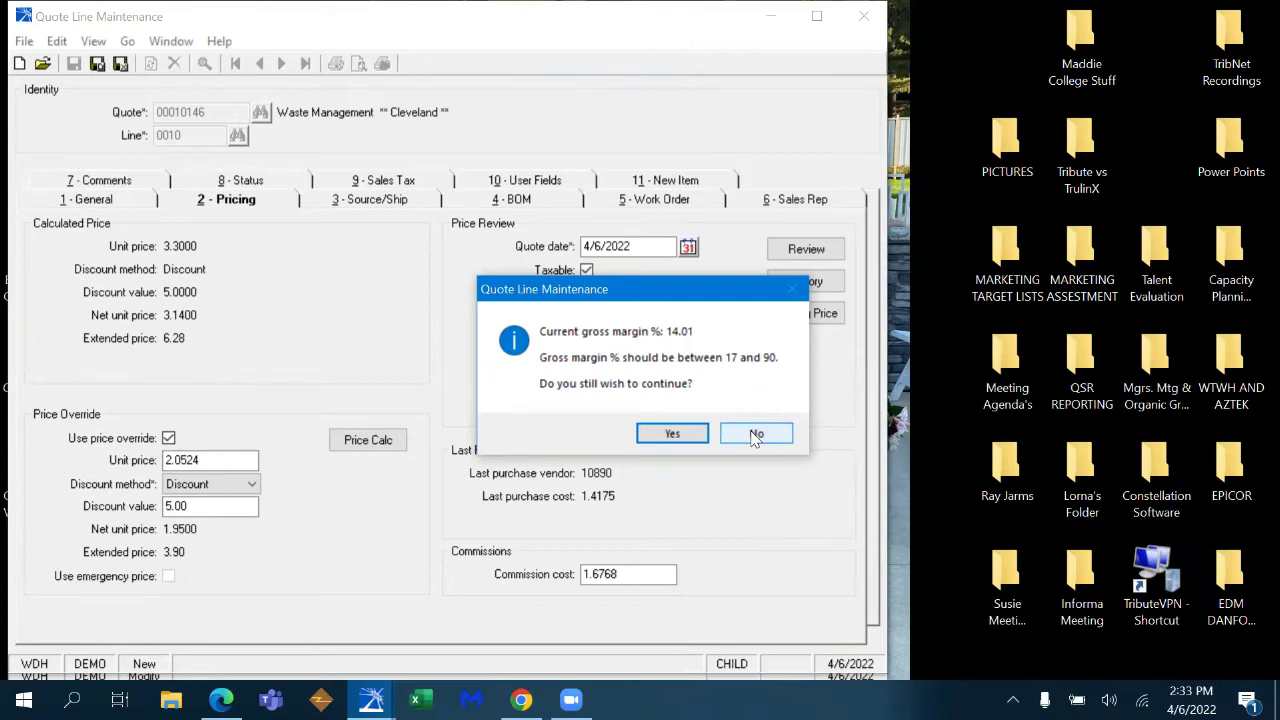
click(756, 436)
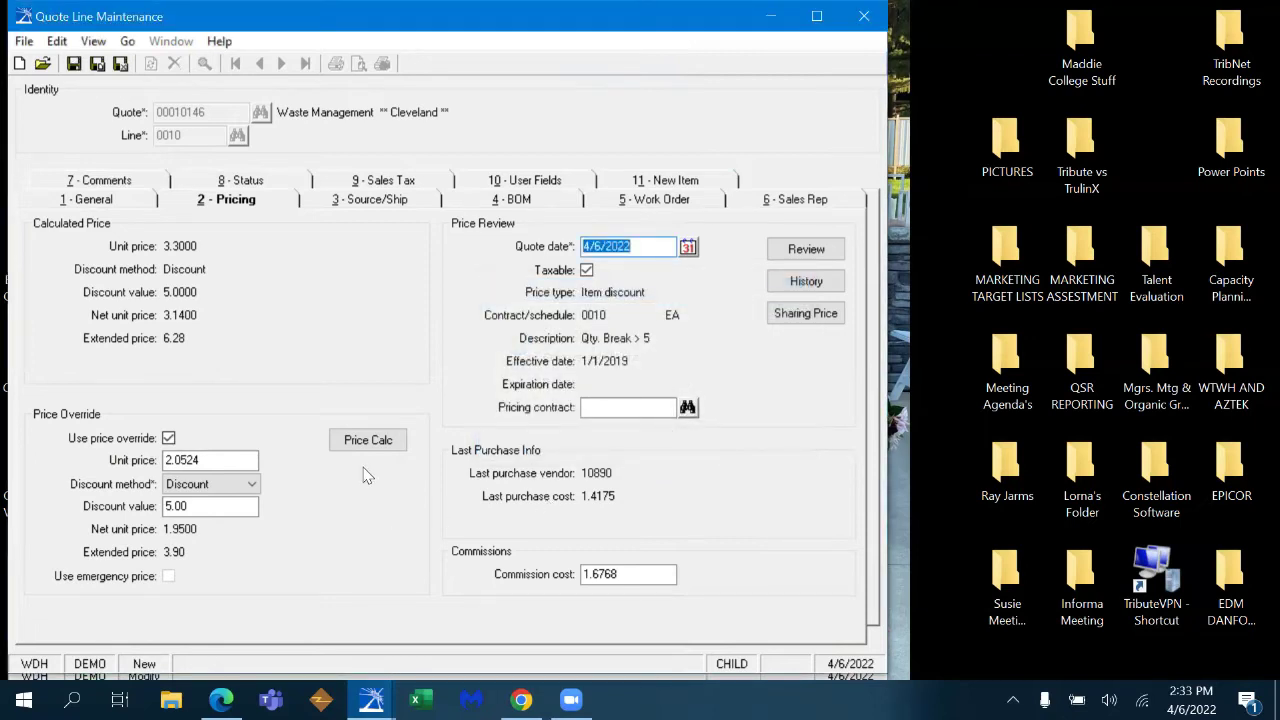
- Recalculate the price override from a 46% net margin, giving unit price 3.2686
click(370, 447)
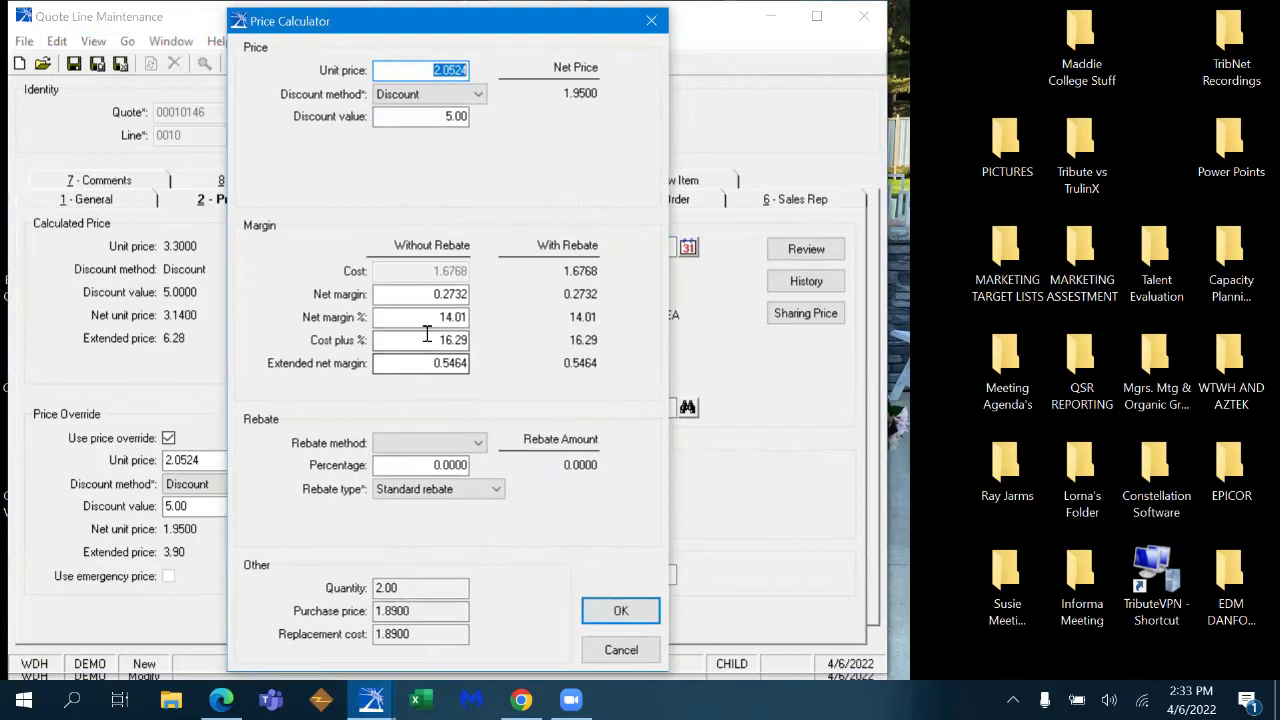
double_click(429, 317)
text(46)
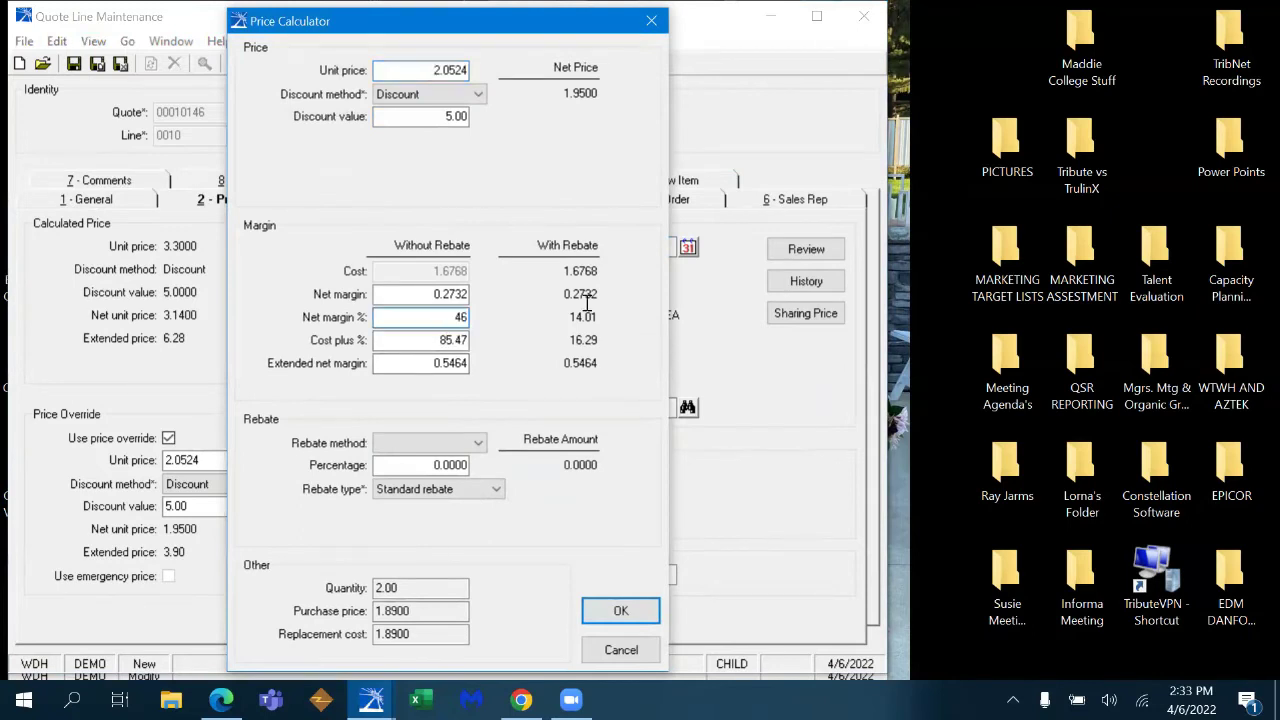
key(Tab)
click(620, 610)
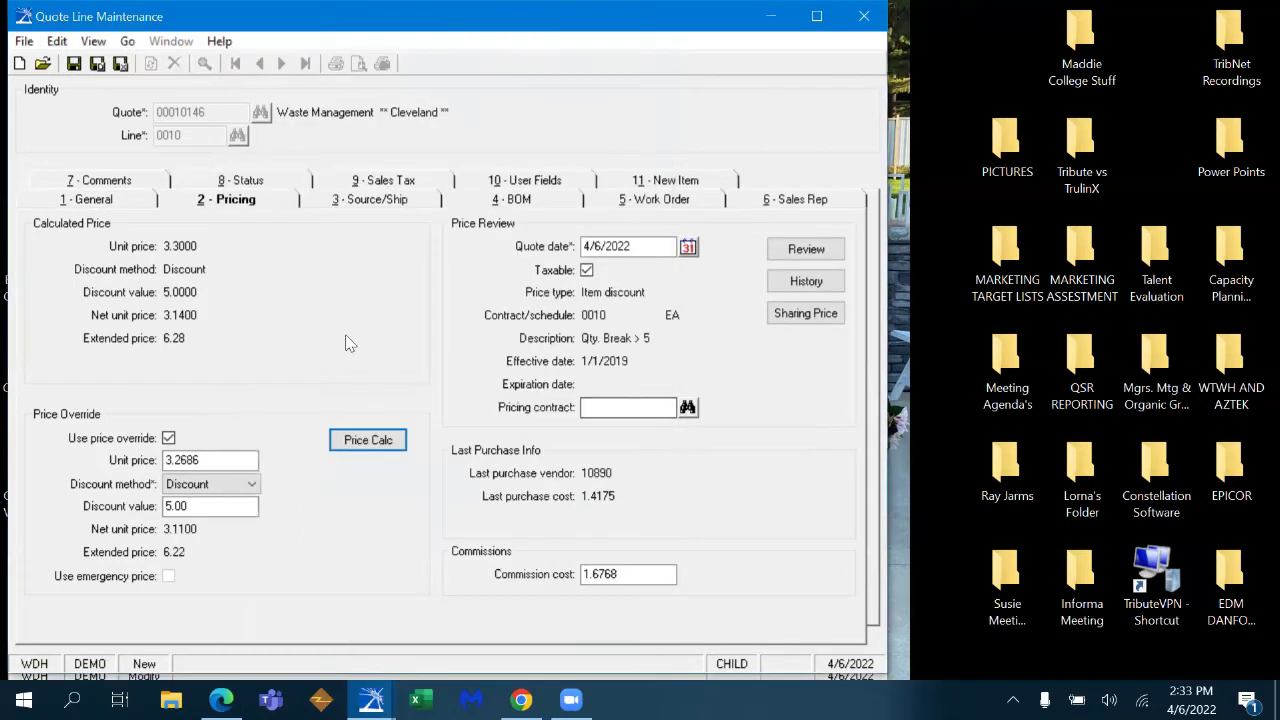
click(808, 283)
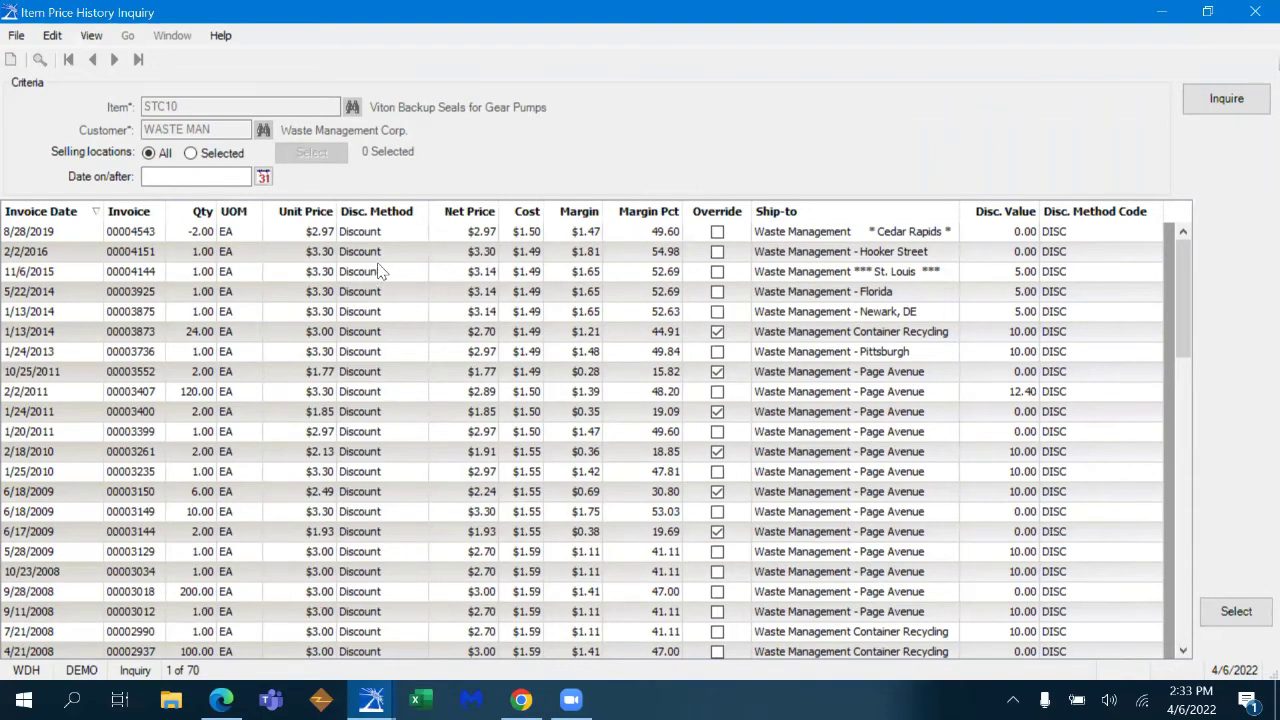
click(210, 210)
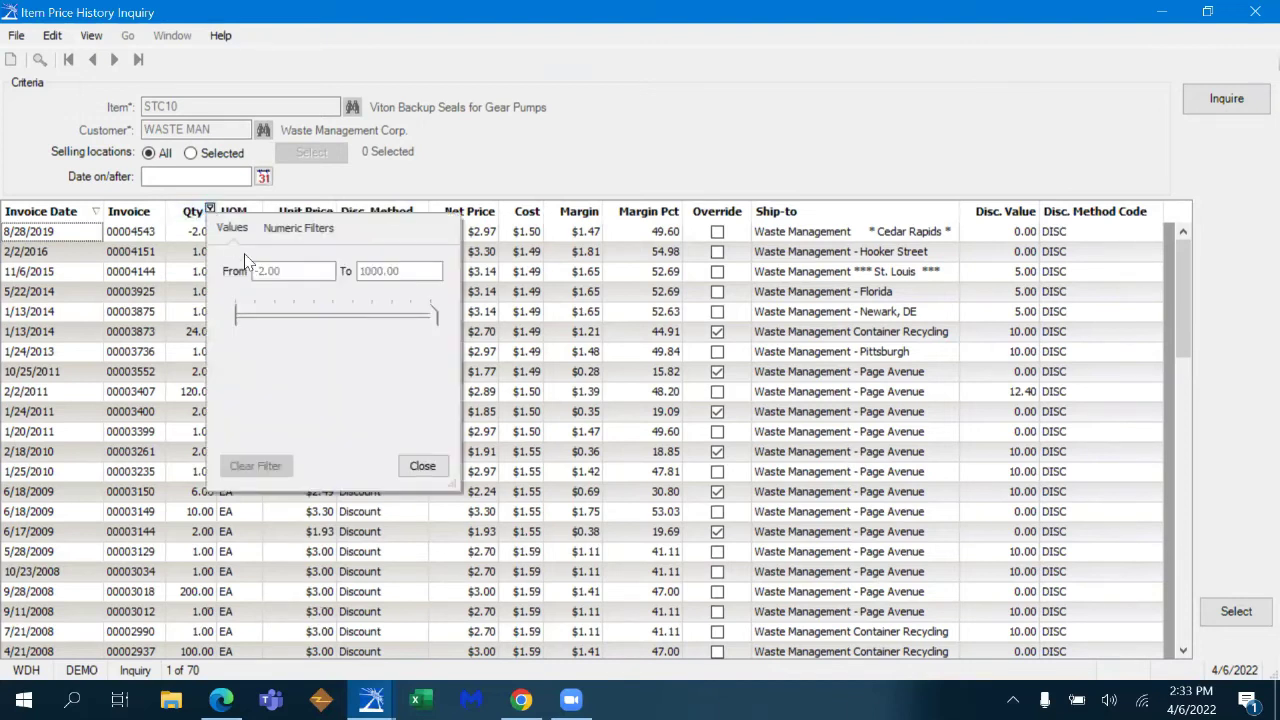
click(273, 270)
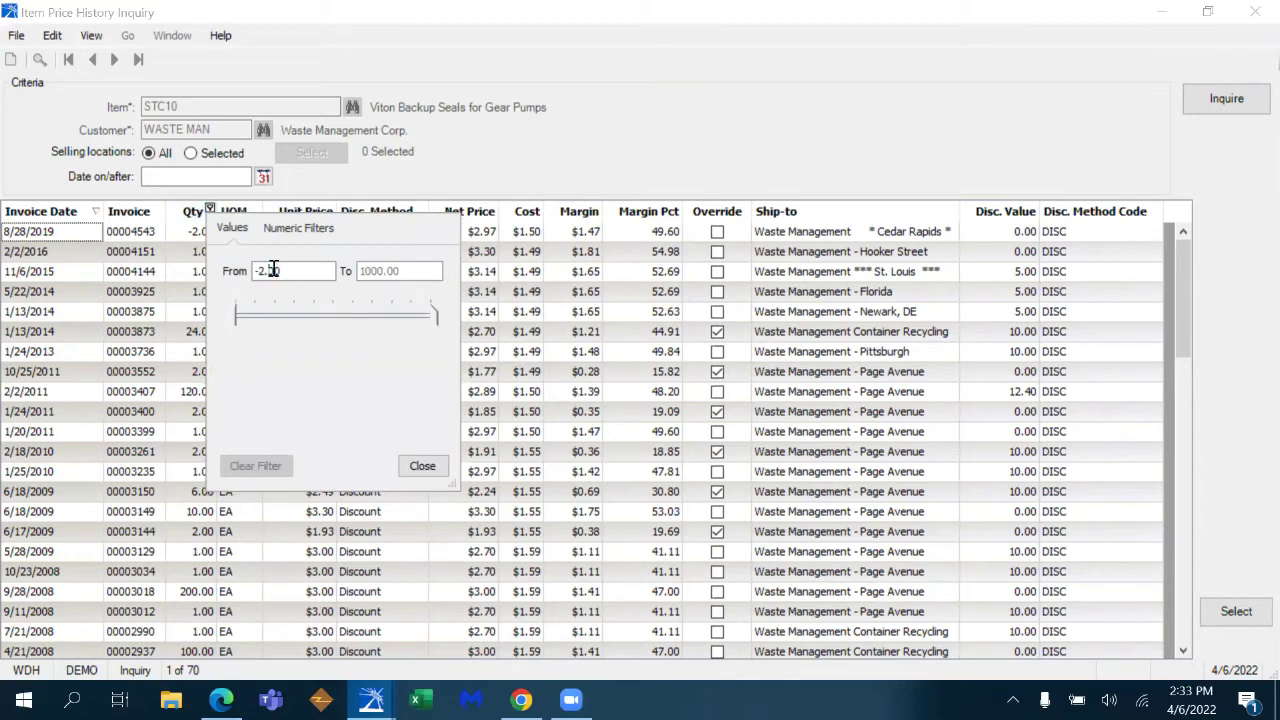
text(10)
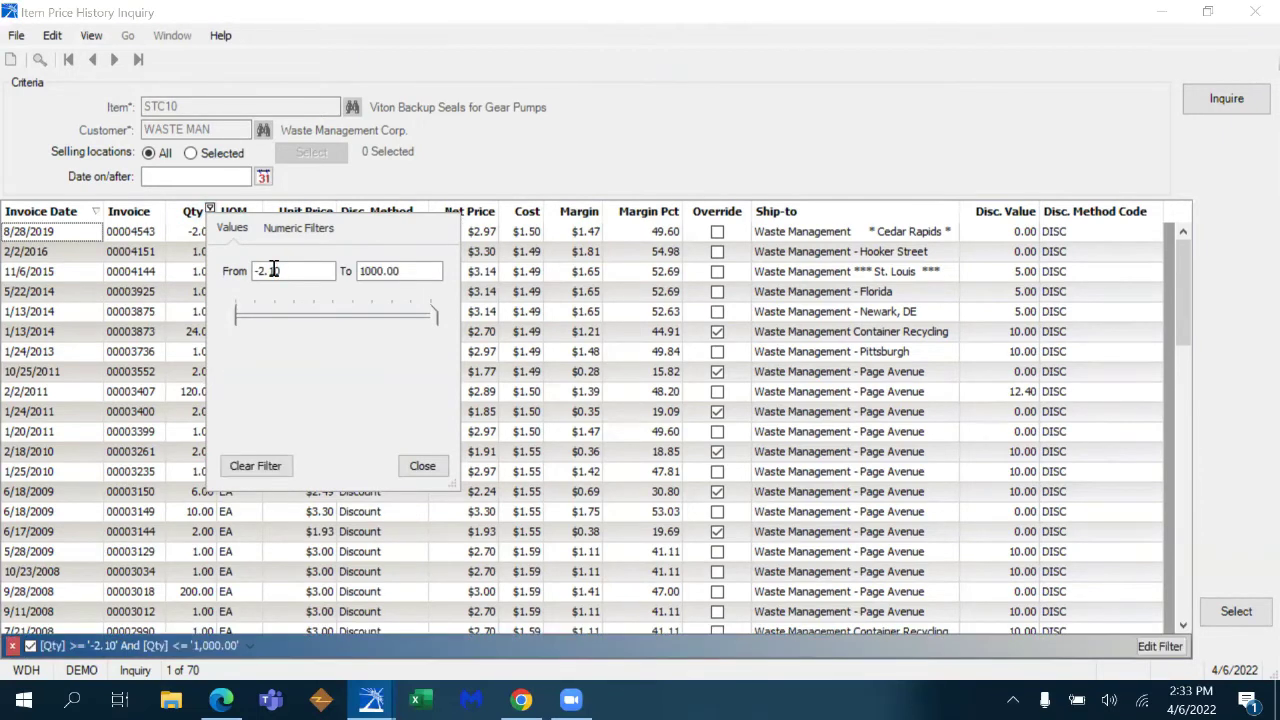
key(BackSpace)
key(BackSpace)
key(BackSpace)
key(BackSpace)
text(1000.00)
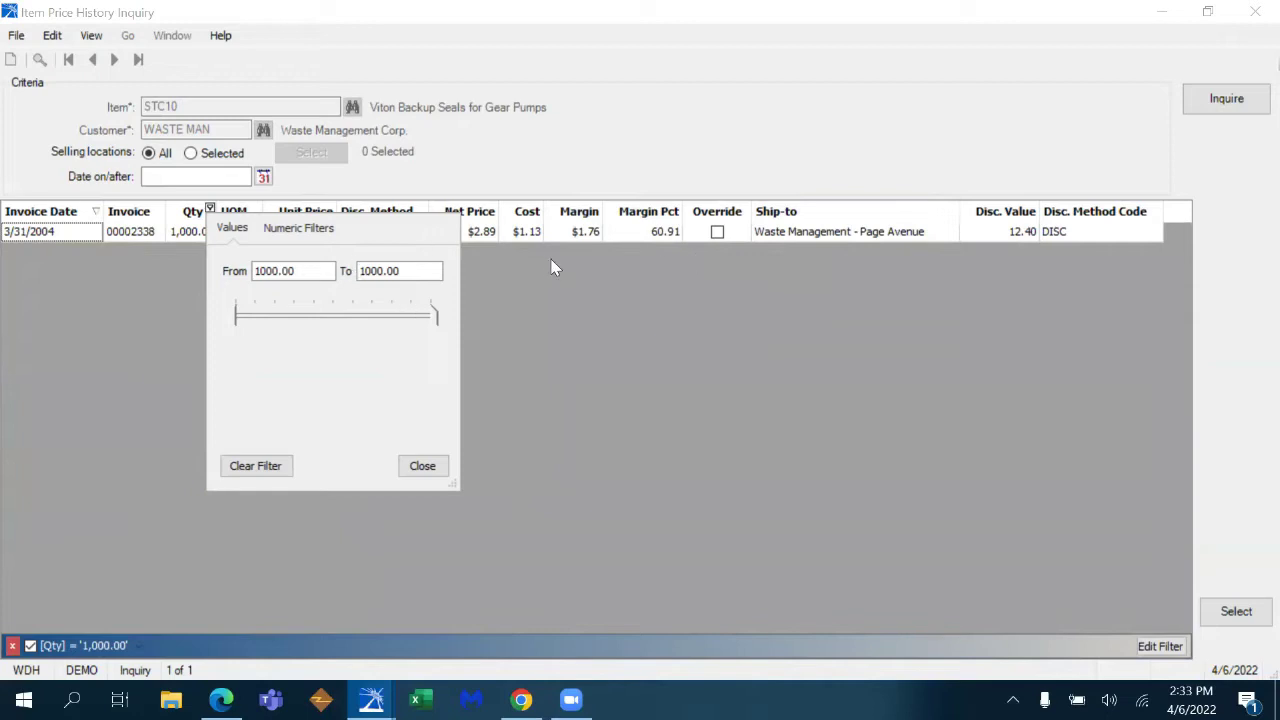
click(423, 465)
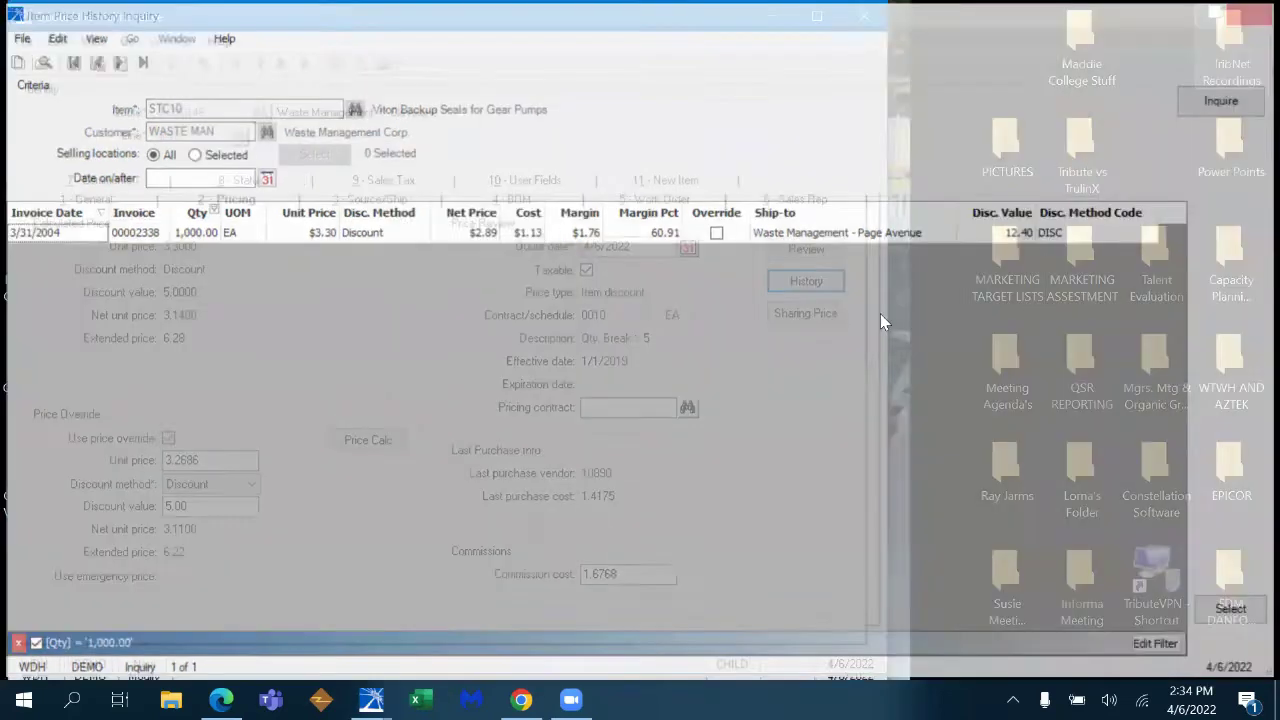
click(1255, 12)
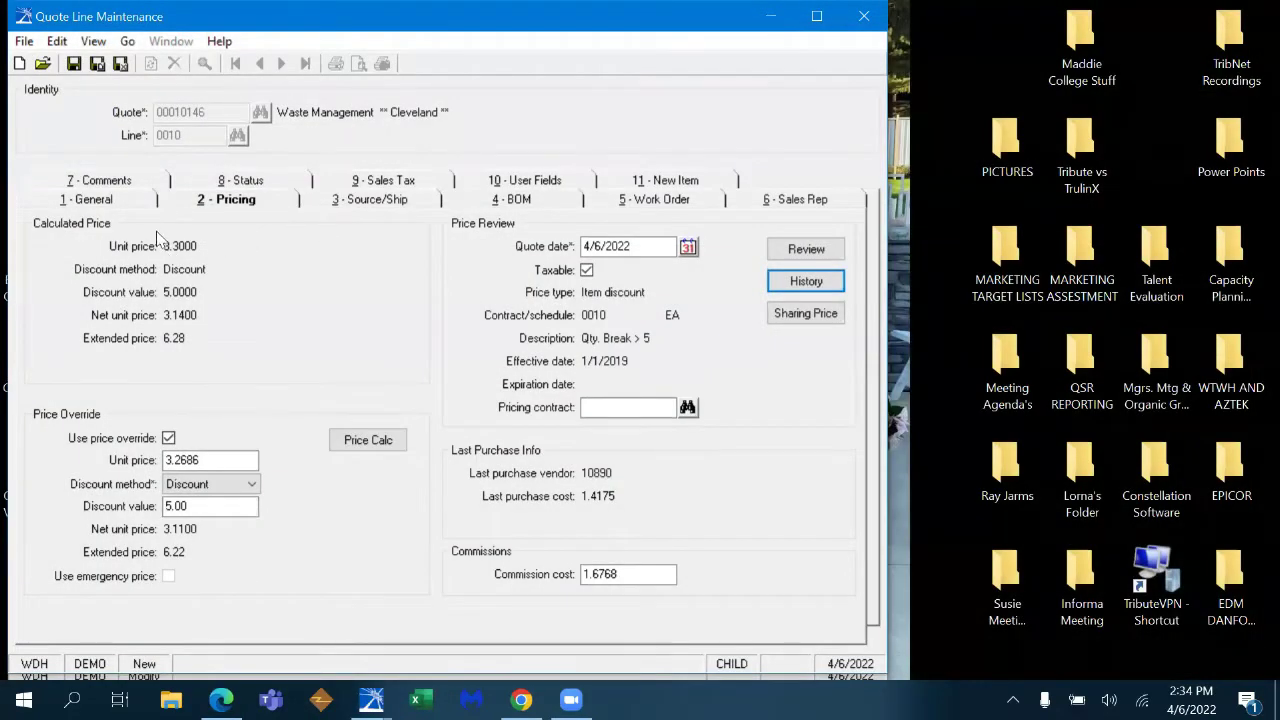
- Return to the 1 - General tab and save line 0010 at net 3.1100, starting line 0020
click(140, 203)
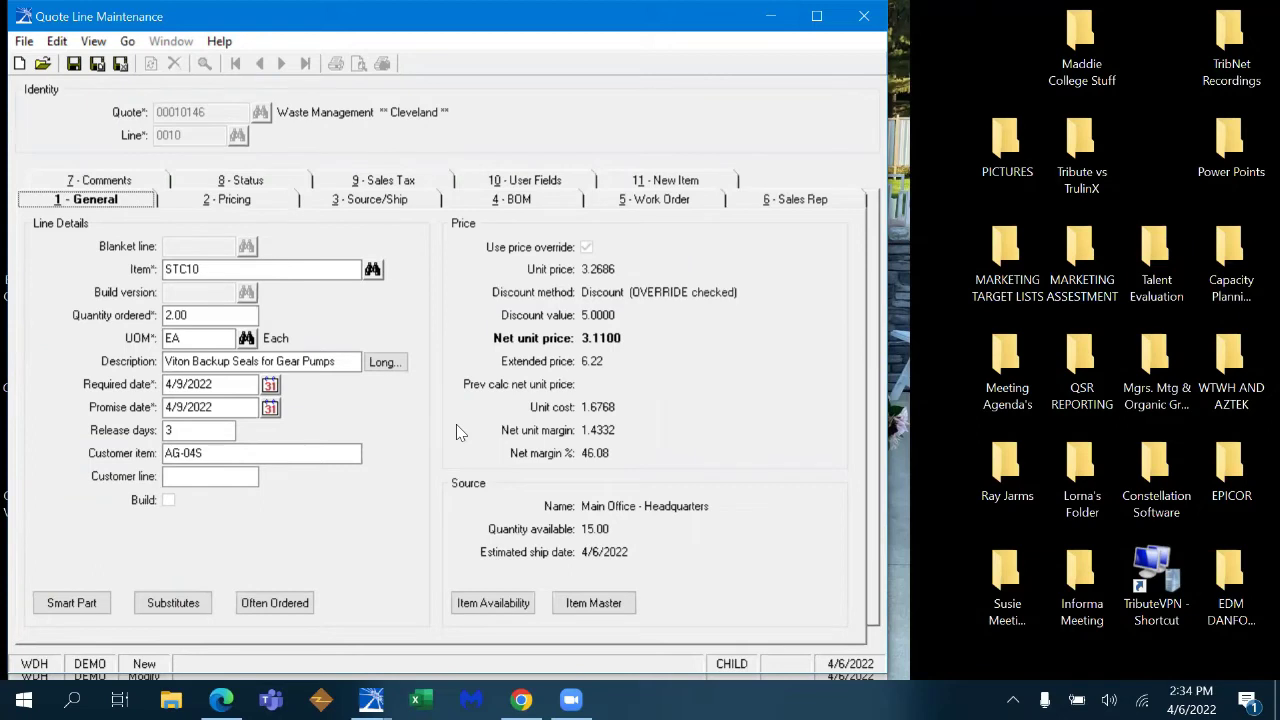
key(ctrl+s)
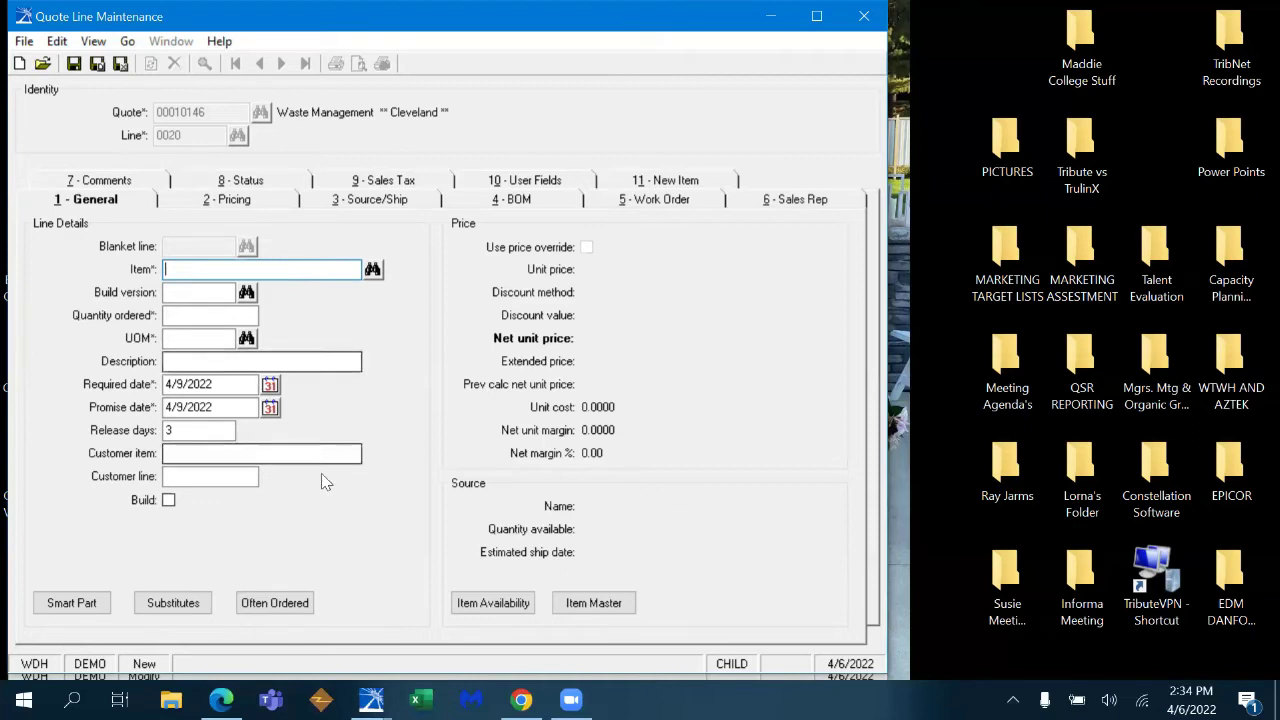
- From the 12-month Often Ordered list, put 2AM08 Roper pump on line 0020, quantity 1
click(298, 605)
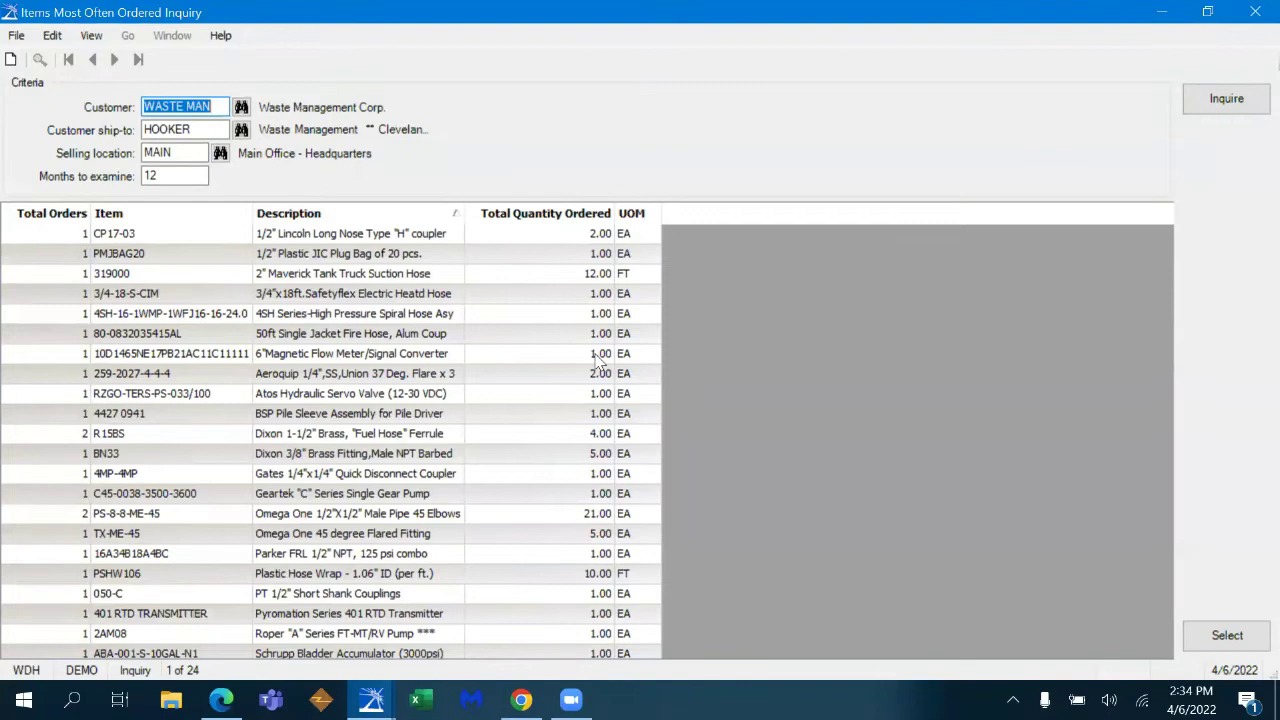
click(179, 176)
double_click(179, 176)
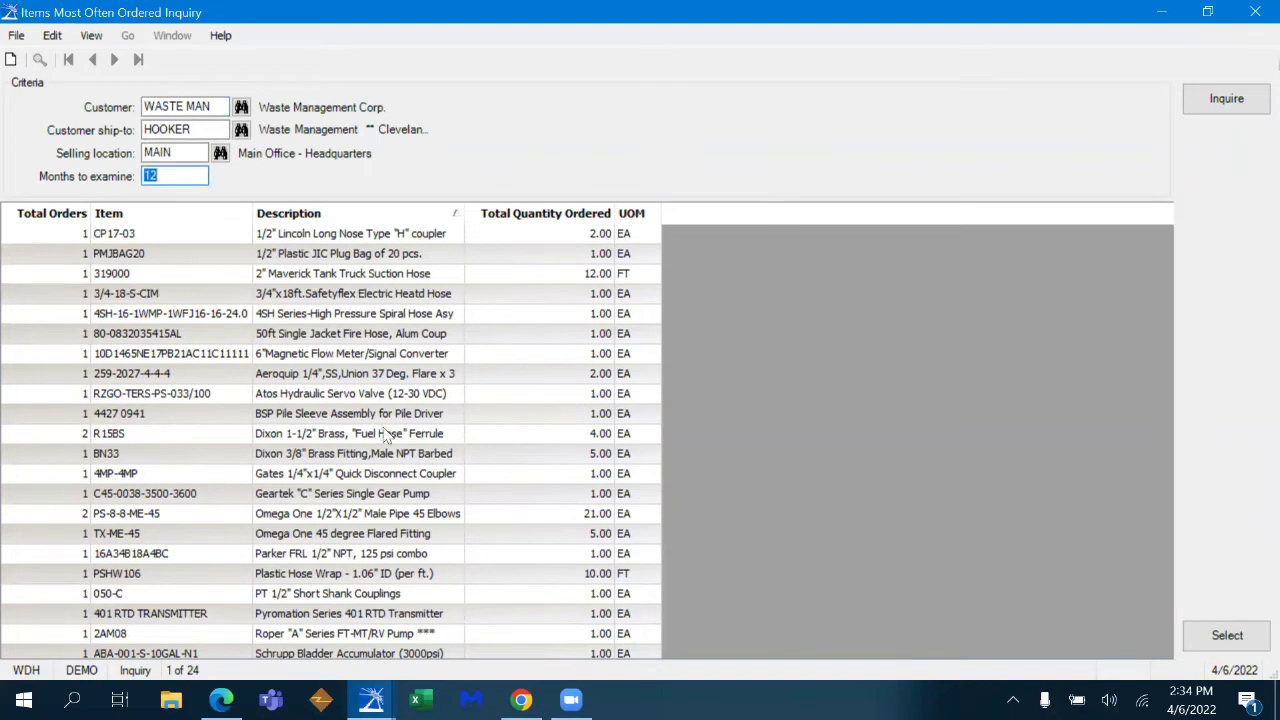
click(424, 634)
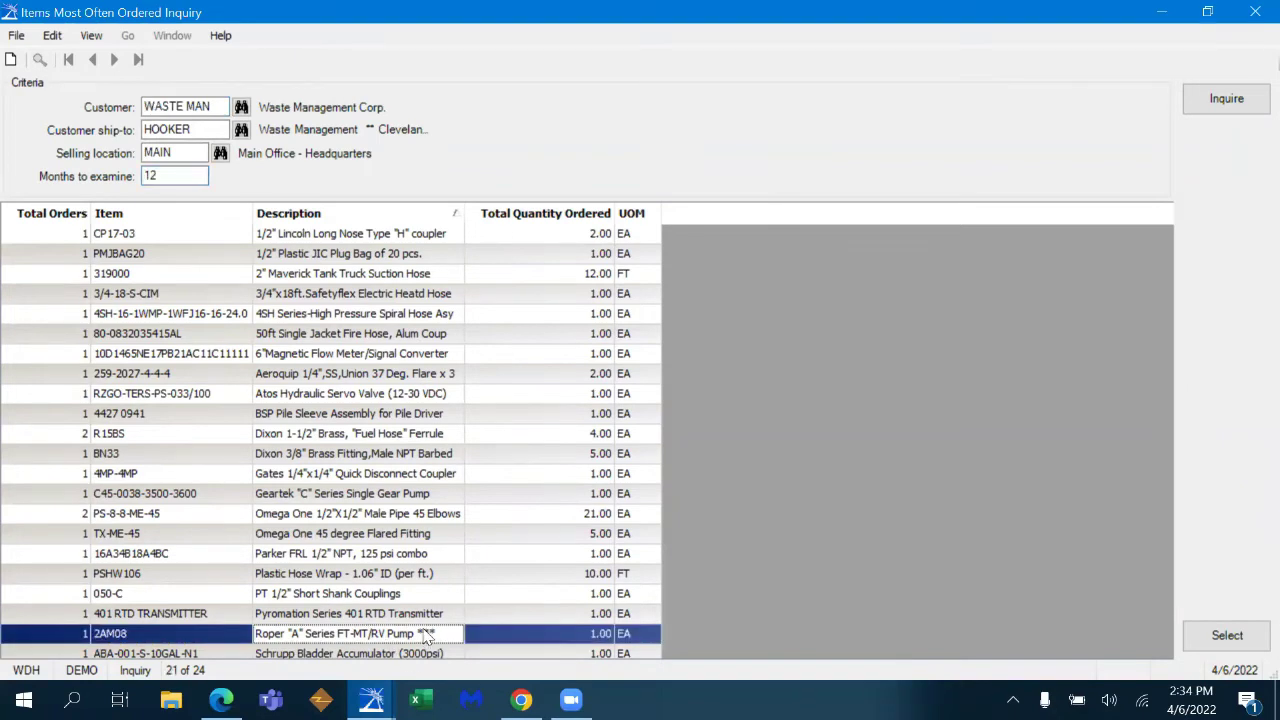
click(425, 630)
click(1227, 635)
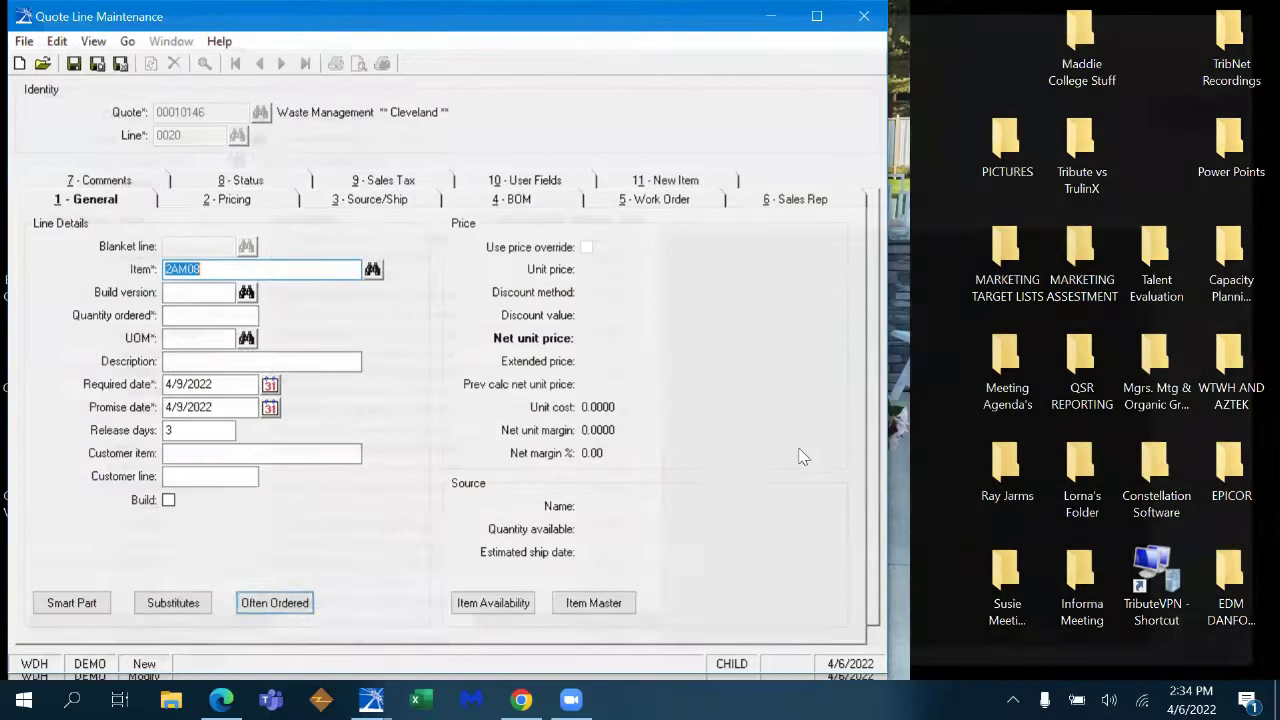
key(Tab)
text(1)
key(Tab)
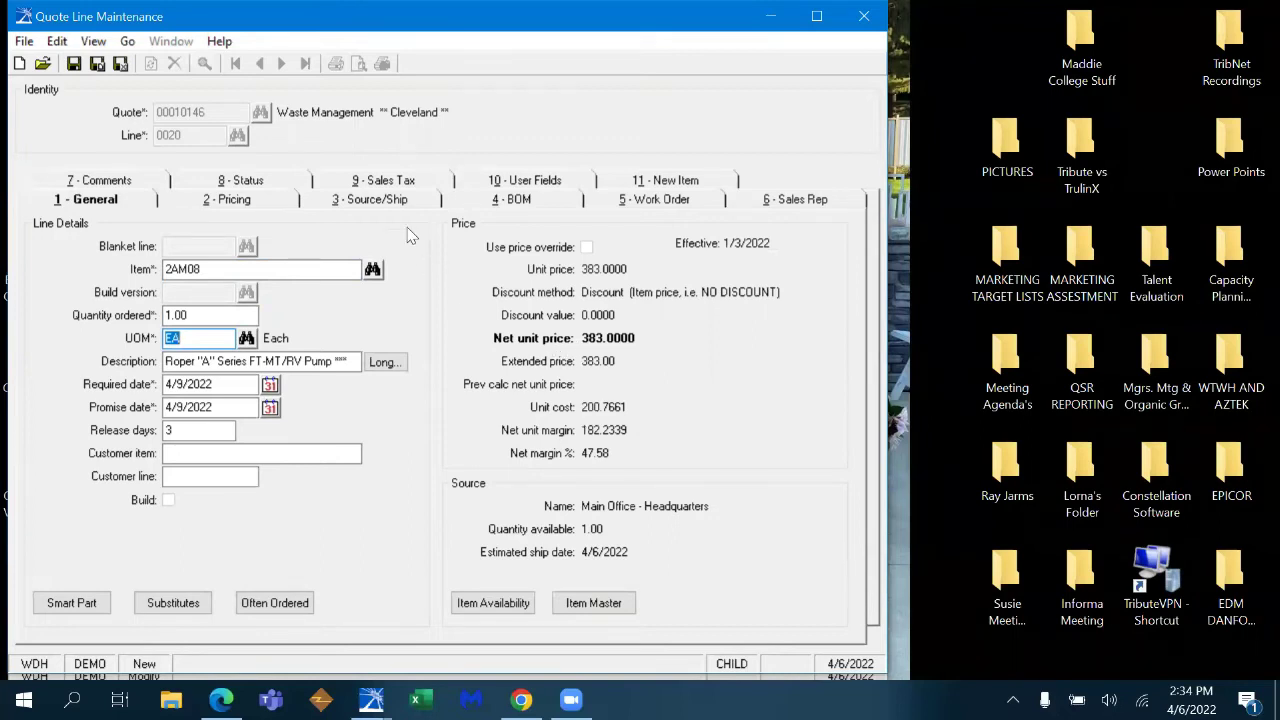
- Review this customer's price history for 2AM08 on the Pricing tab, then return to General
click(263, 204)
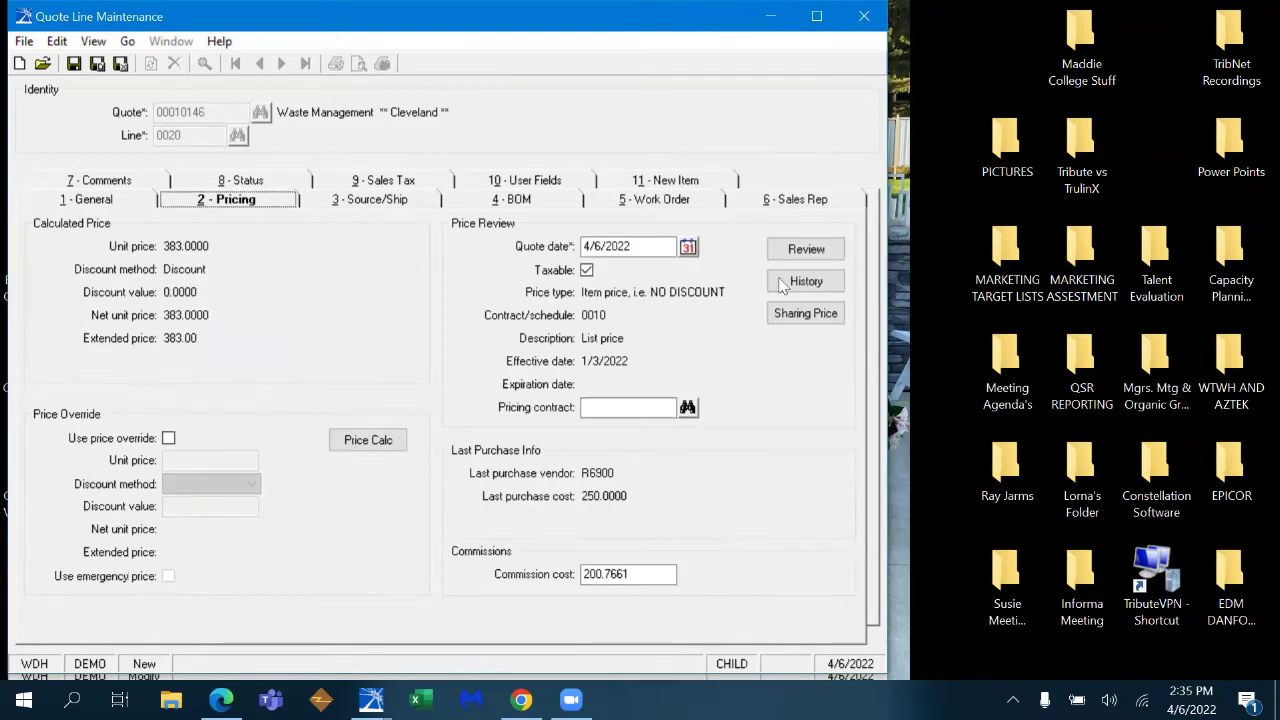
click(795, 286)
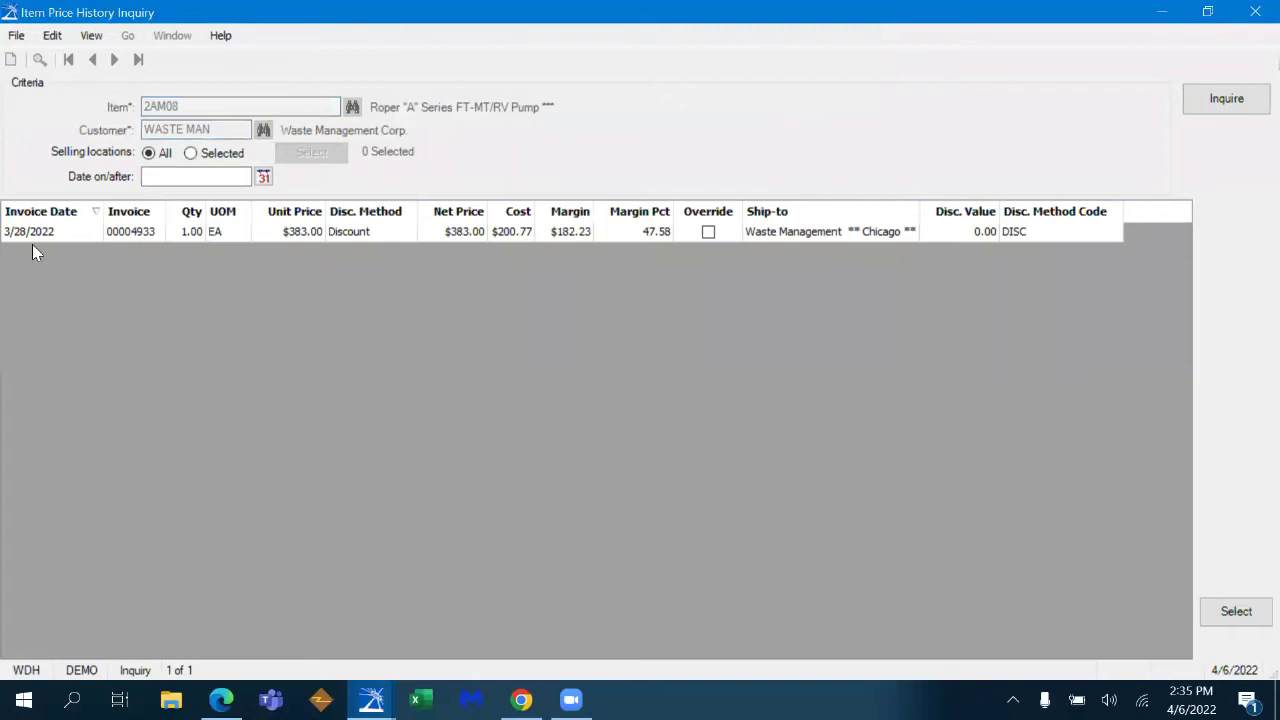
click(1255, 11)
click(127, 202)
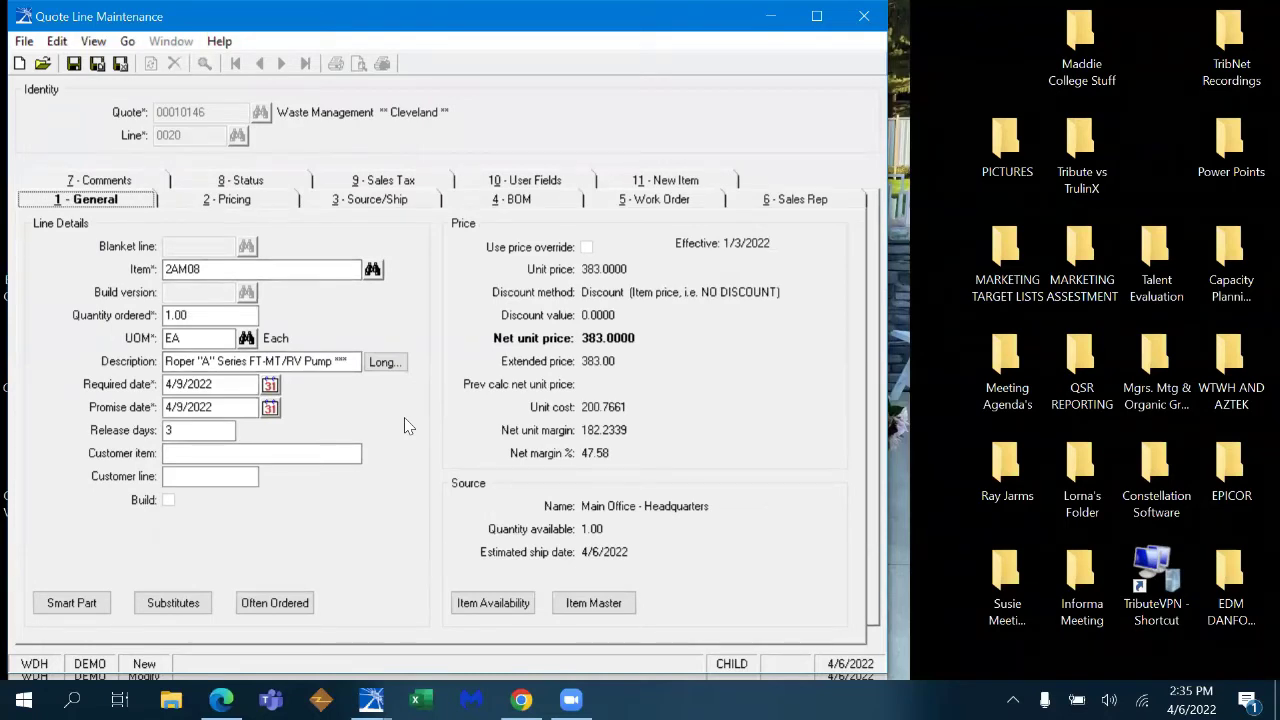
- Save line 0020 and search the new line's item field for G0406
key(ctrl+s)
click(311, 269)
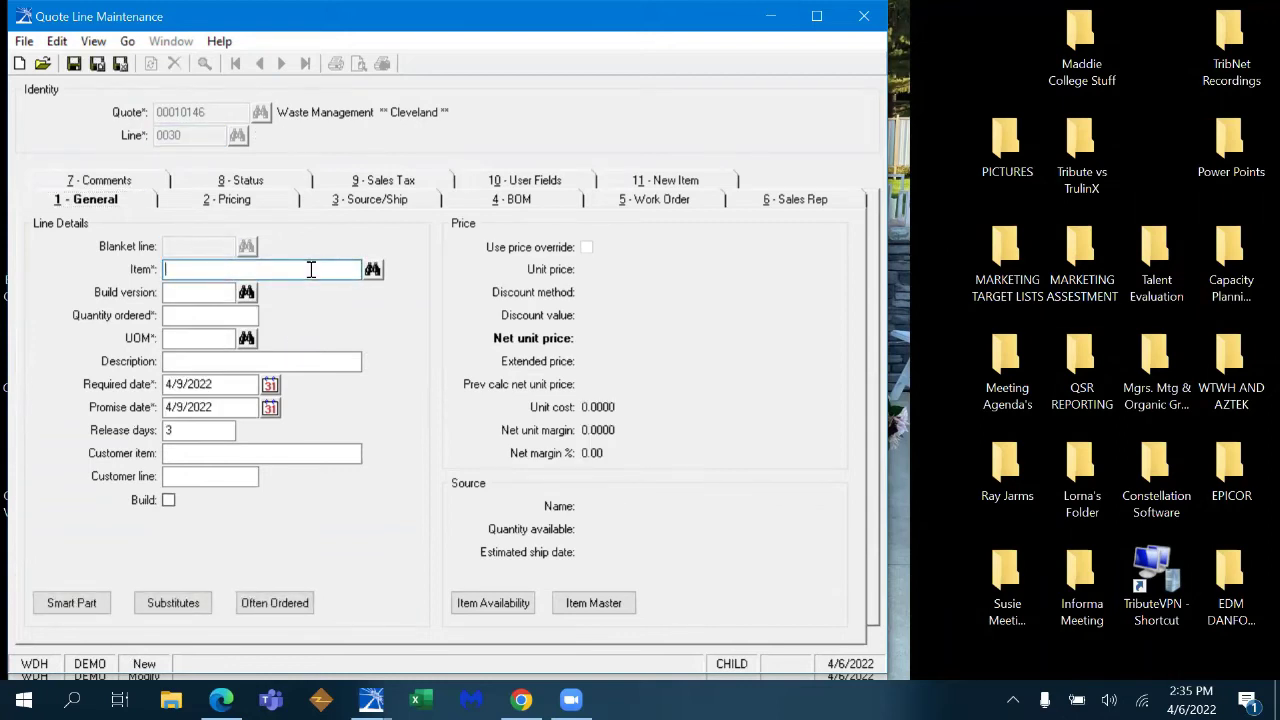
text(A)
key(BackSpace)
text(G0406)
key(Tab)
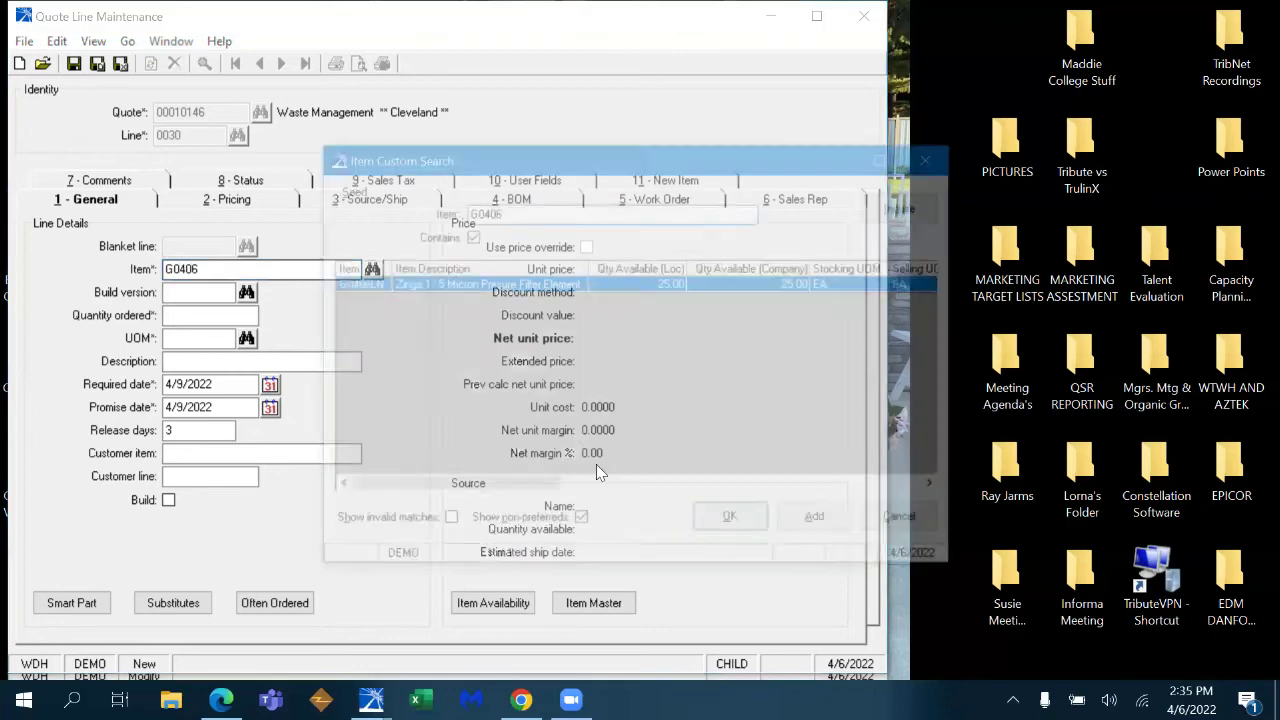
- Pick the G0406LN Zinga filter element at quantity 3 and acknowledge the selling-multiple warning
click(730, 520)
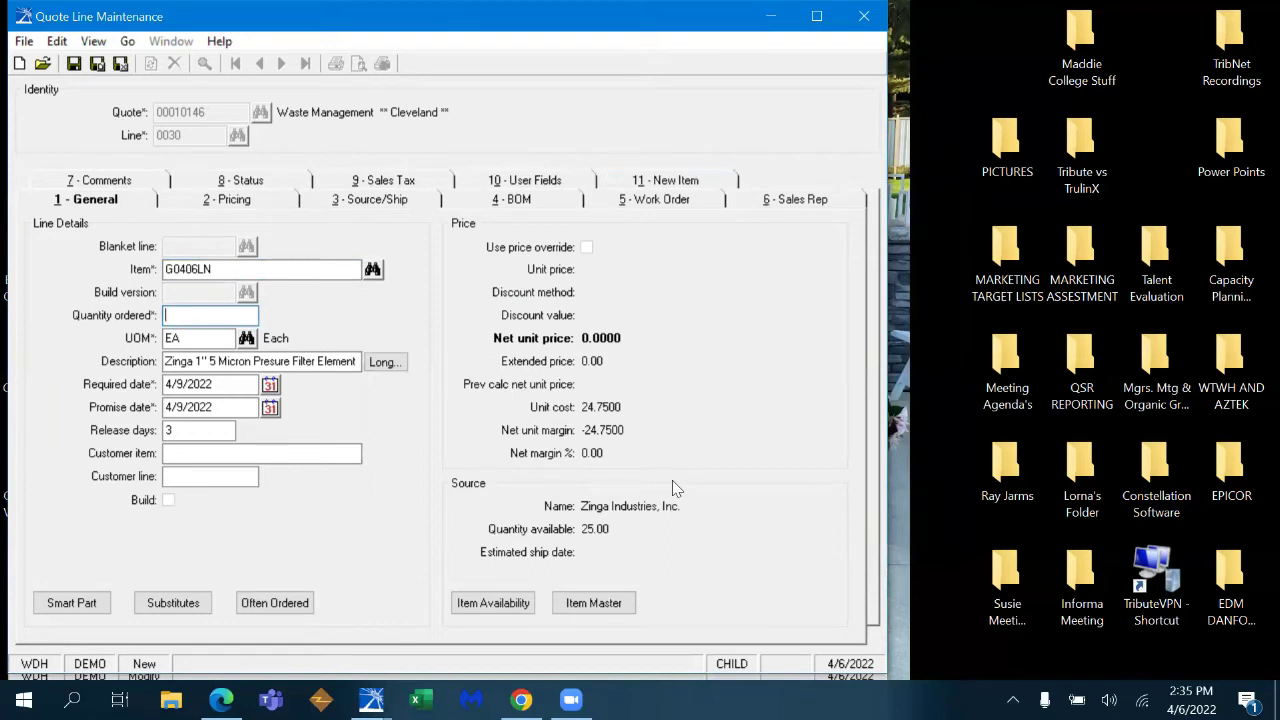
text(34)
key(BackSpace)
key(BackSpace)
text(3)
key(Tab)
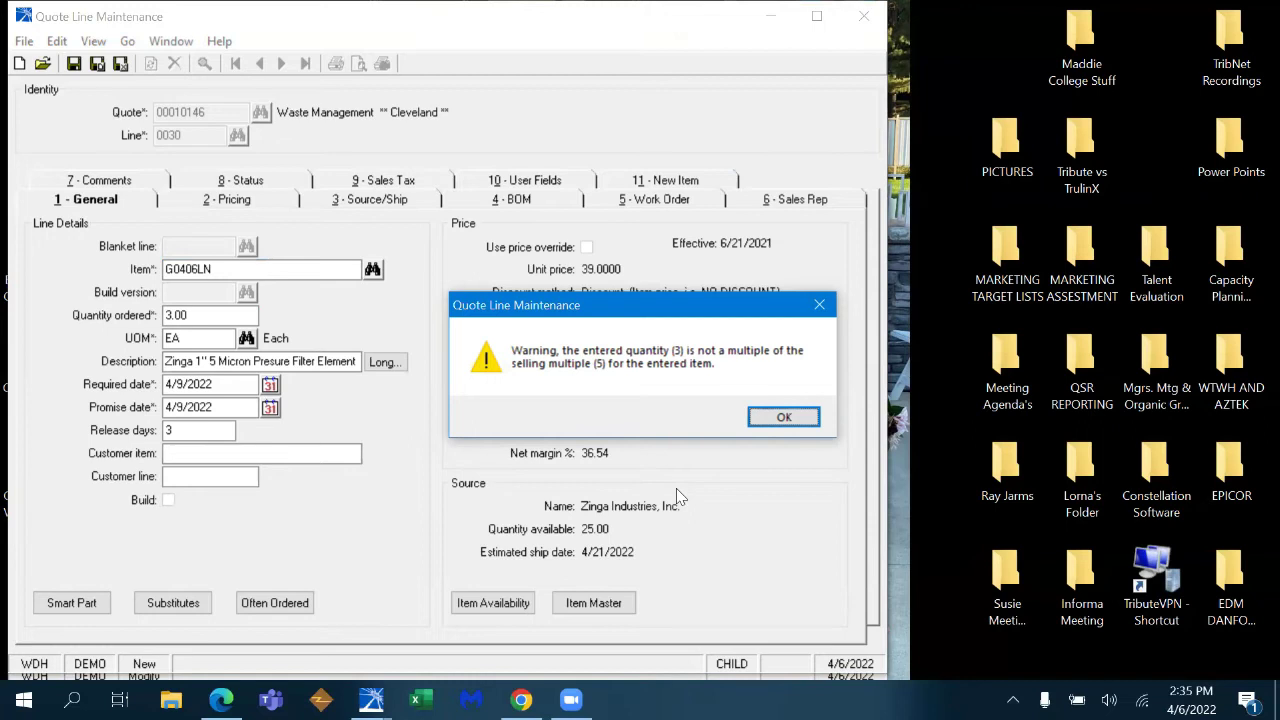
click(782, 418)
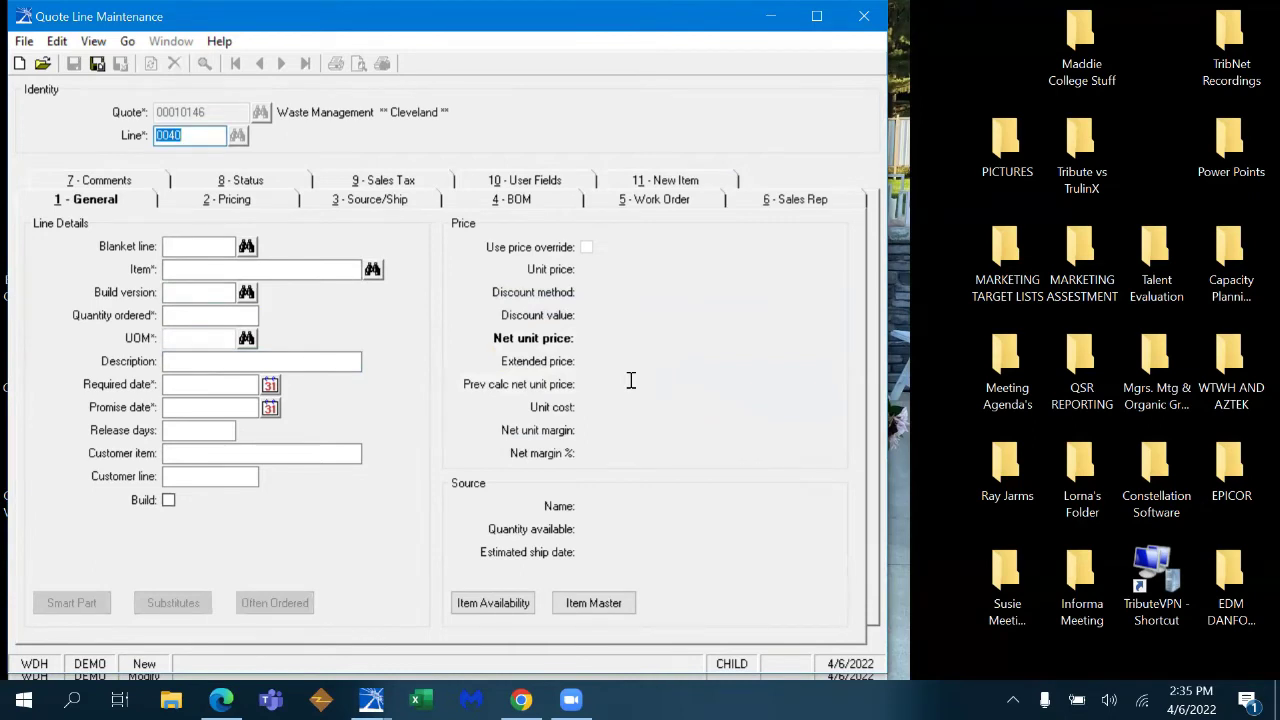
- Search 560244S, pick the 4MP-4MP Gates coupler at quantity 1, and save line 0040
key(Tab)
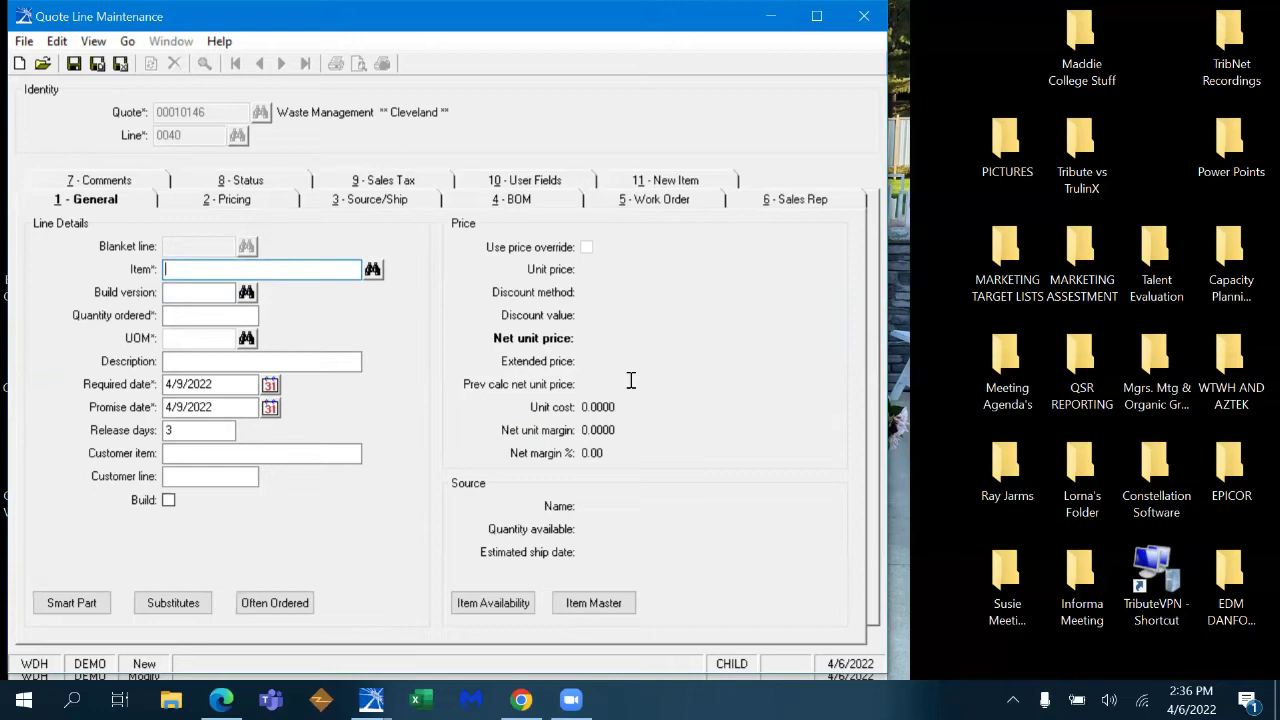
text(560244S)
key(Tab)
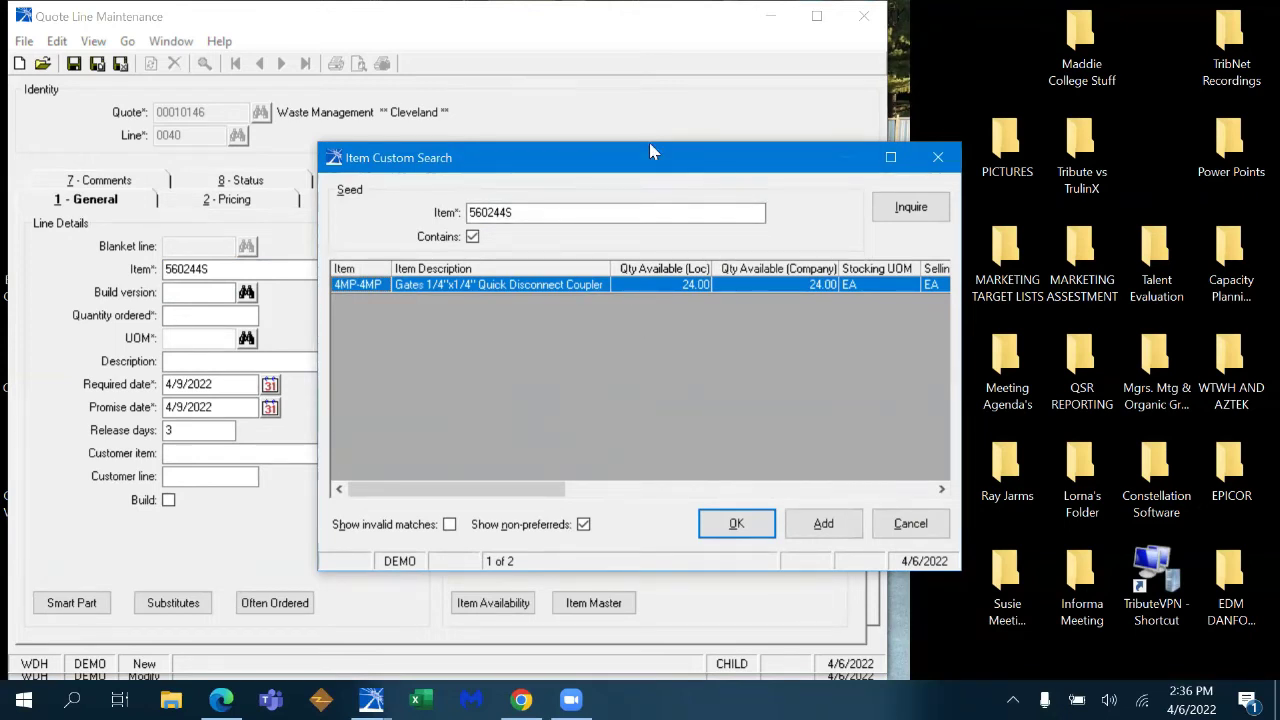
drag(650, 152, 742, 115)
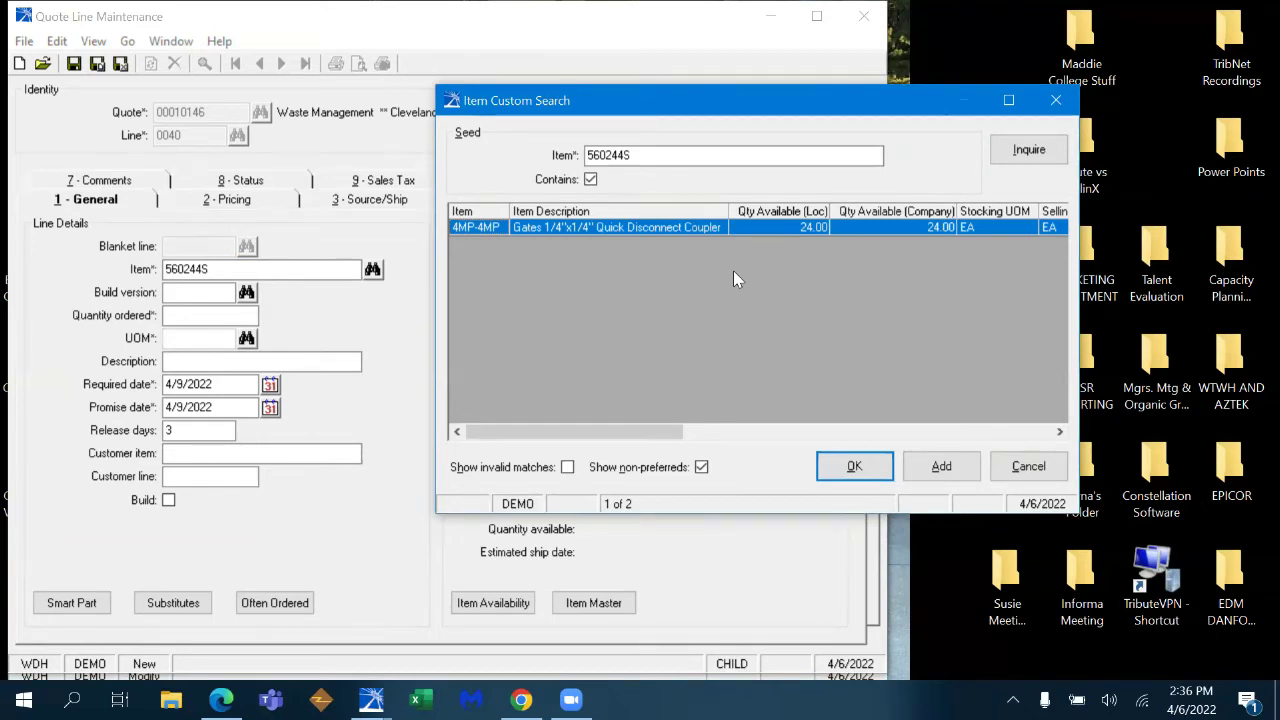
click(855, 466)
text(1)
key(Tab)
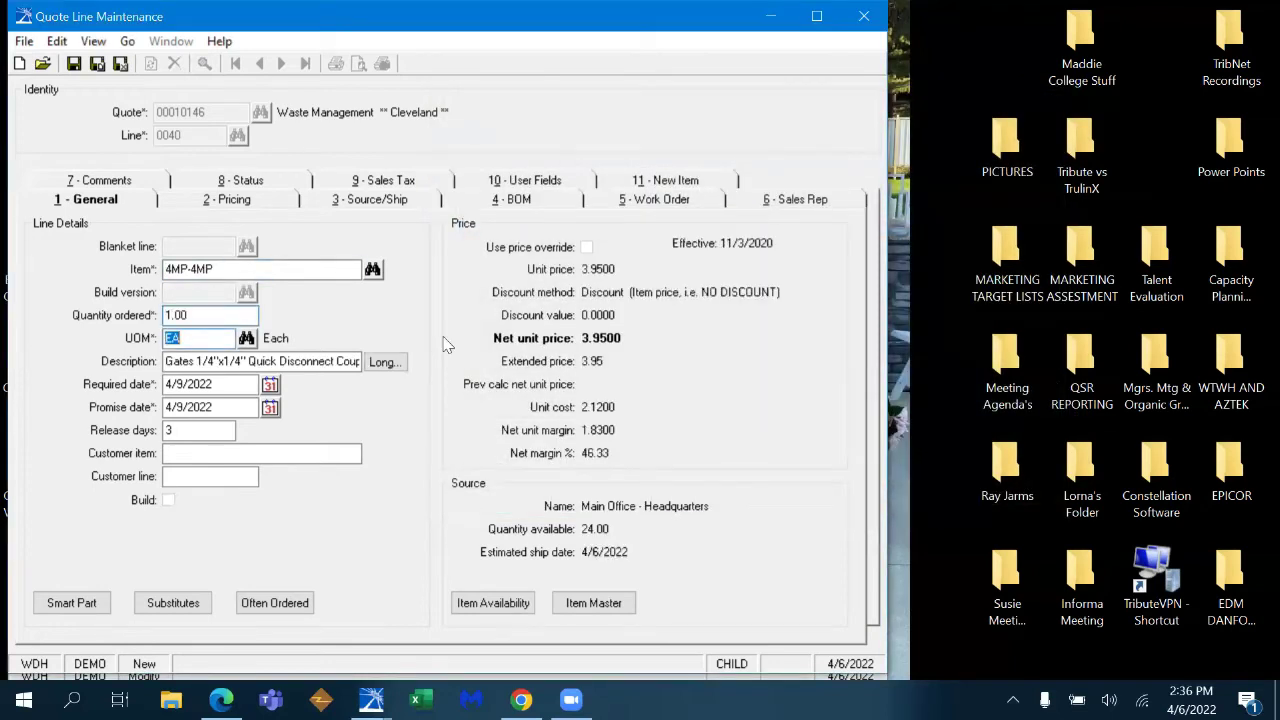
key(ctrl+shift+s)
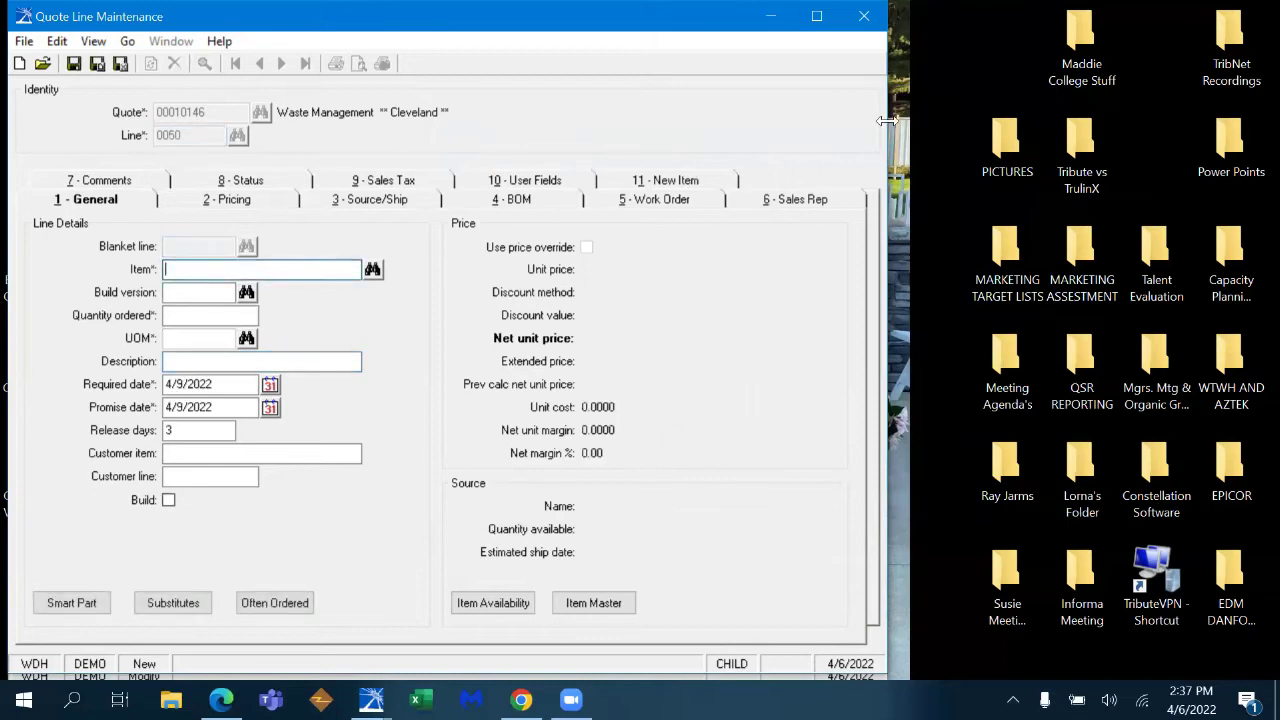
- Maximize the window and add Eaton valve DG4V3-1C-MWB-40 from a DG4V search, quantity 2
click(816, 16)
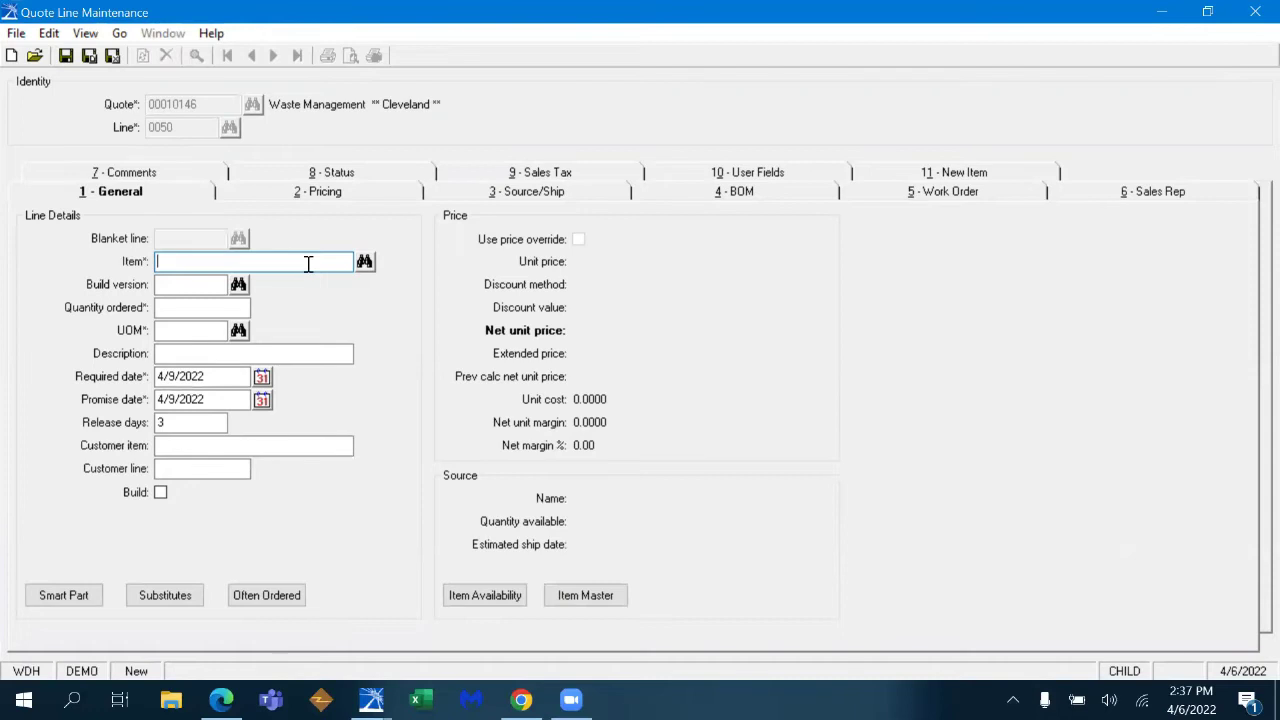
text(DG4V)
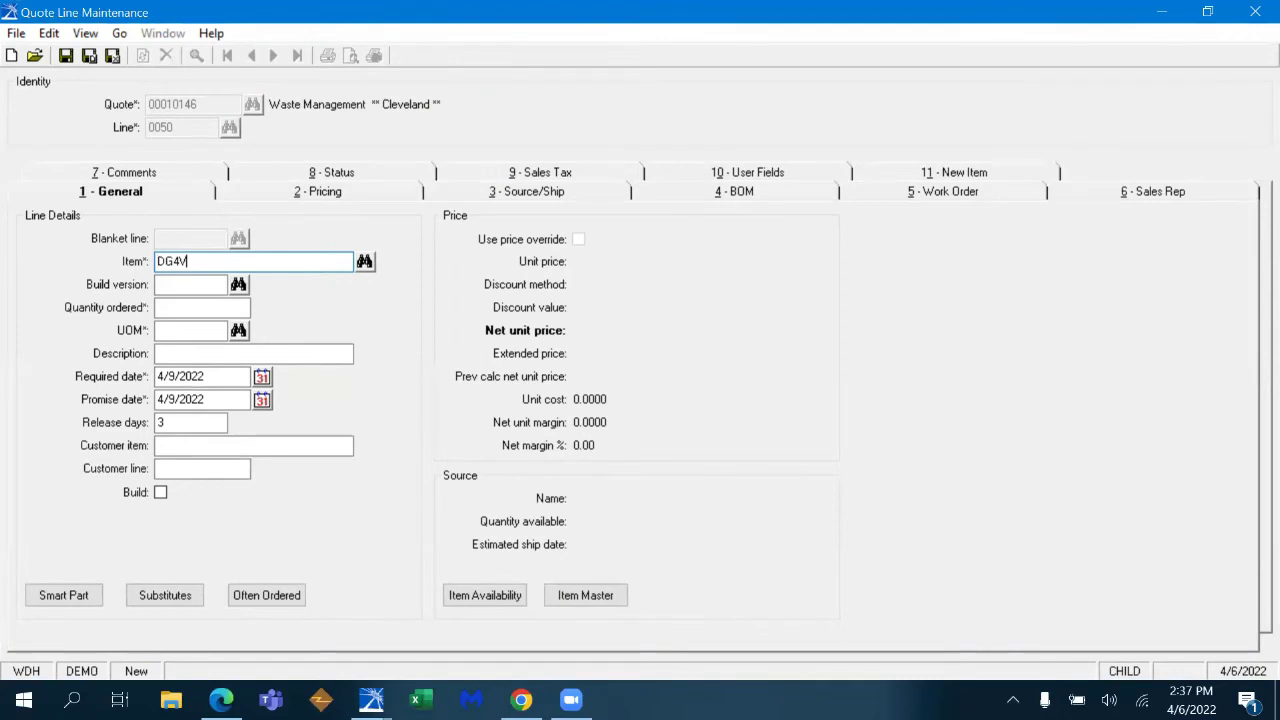
key(Tab)
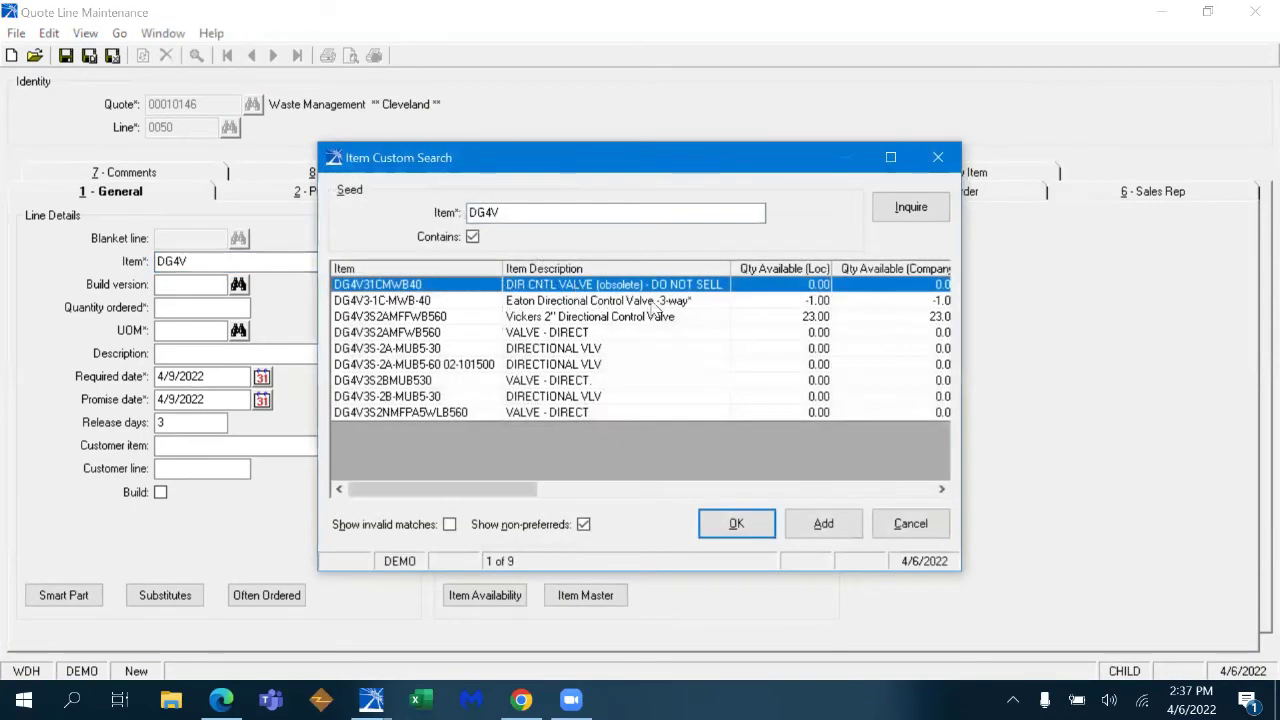
double_click(650, 300)
text(2)
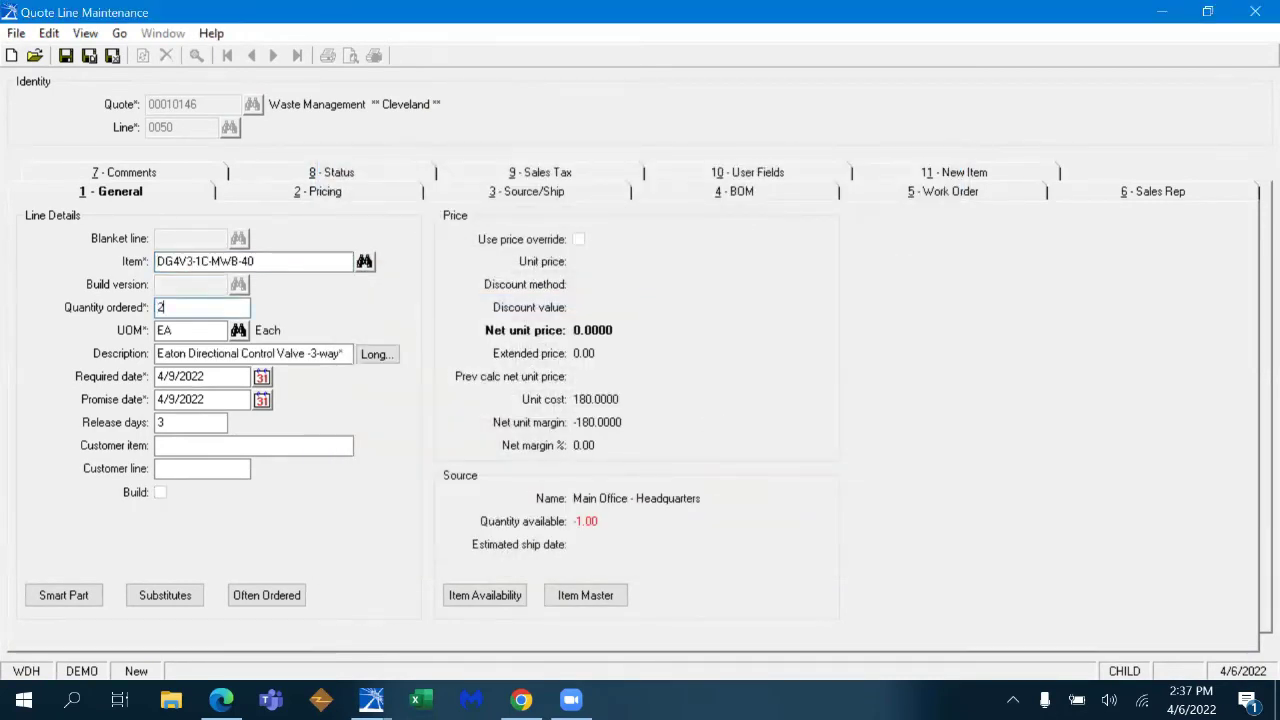
key(Tab)
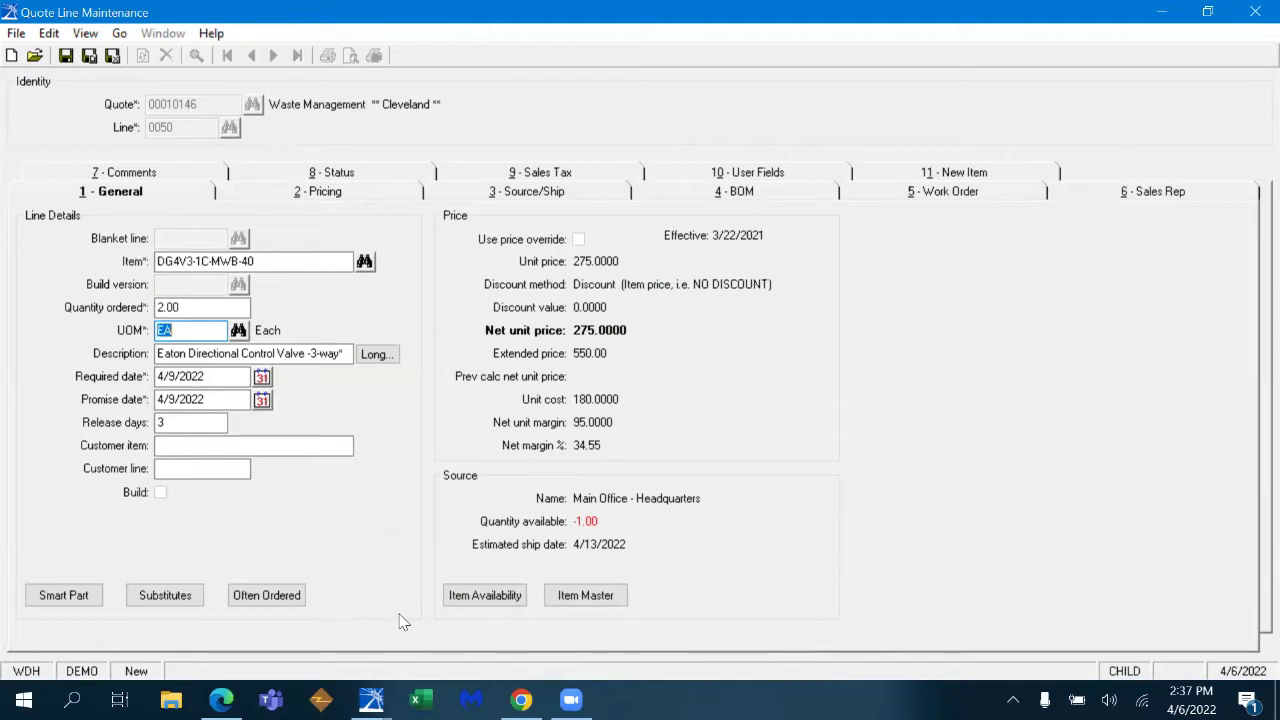
click(583, 595)
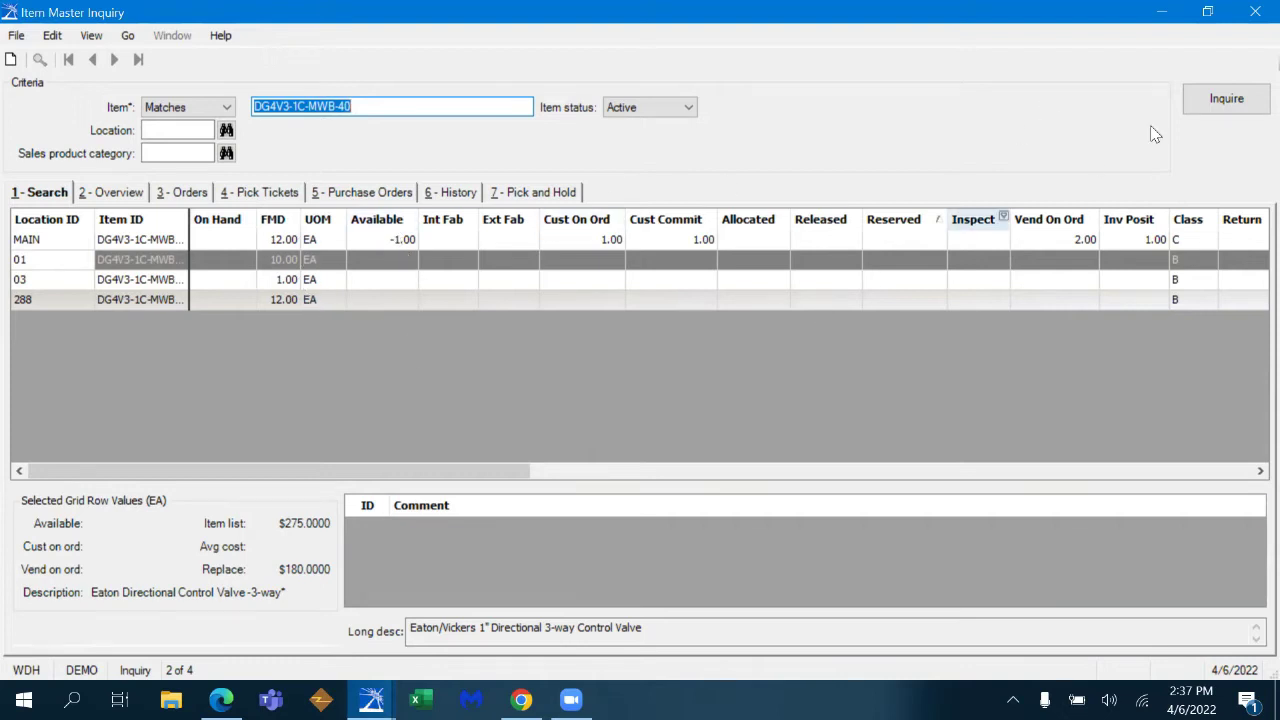
click(1255, 11)
click(165, 595)
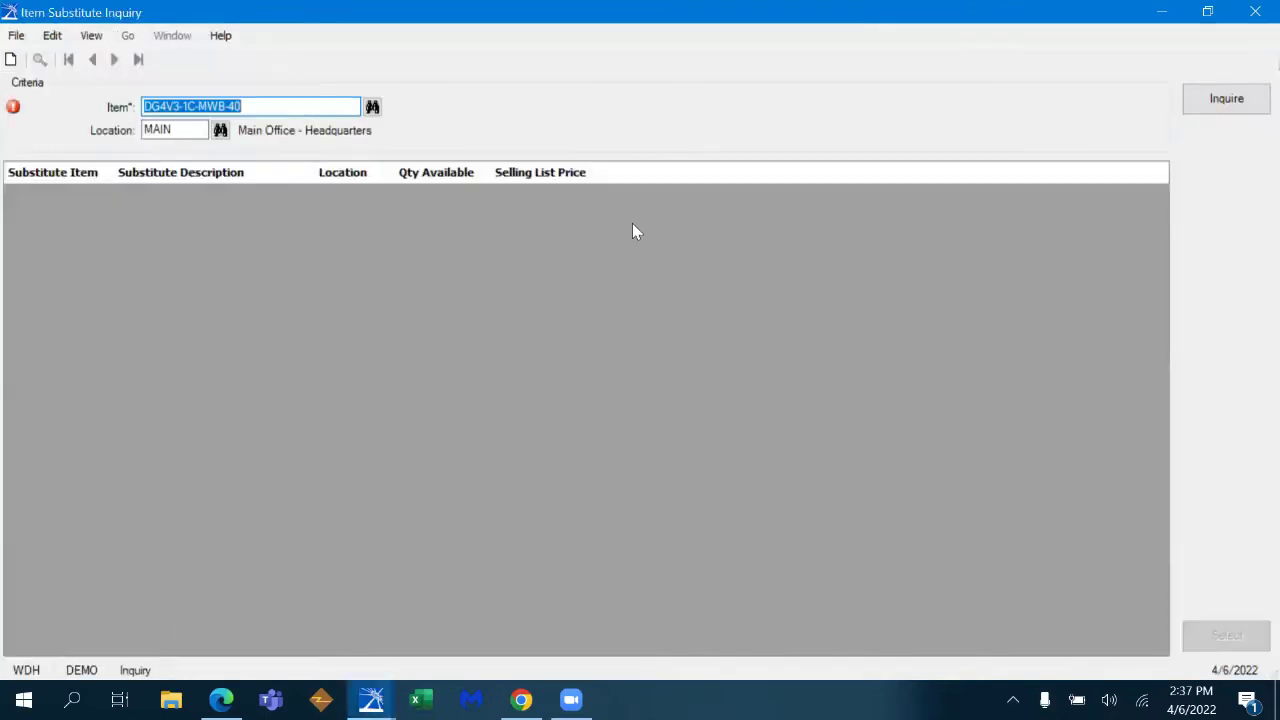
- Close Item Substitute Inquiry, tick Lost Sale on 10 - User Fields with no reason, then show the desktop
click(1255, 11)
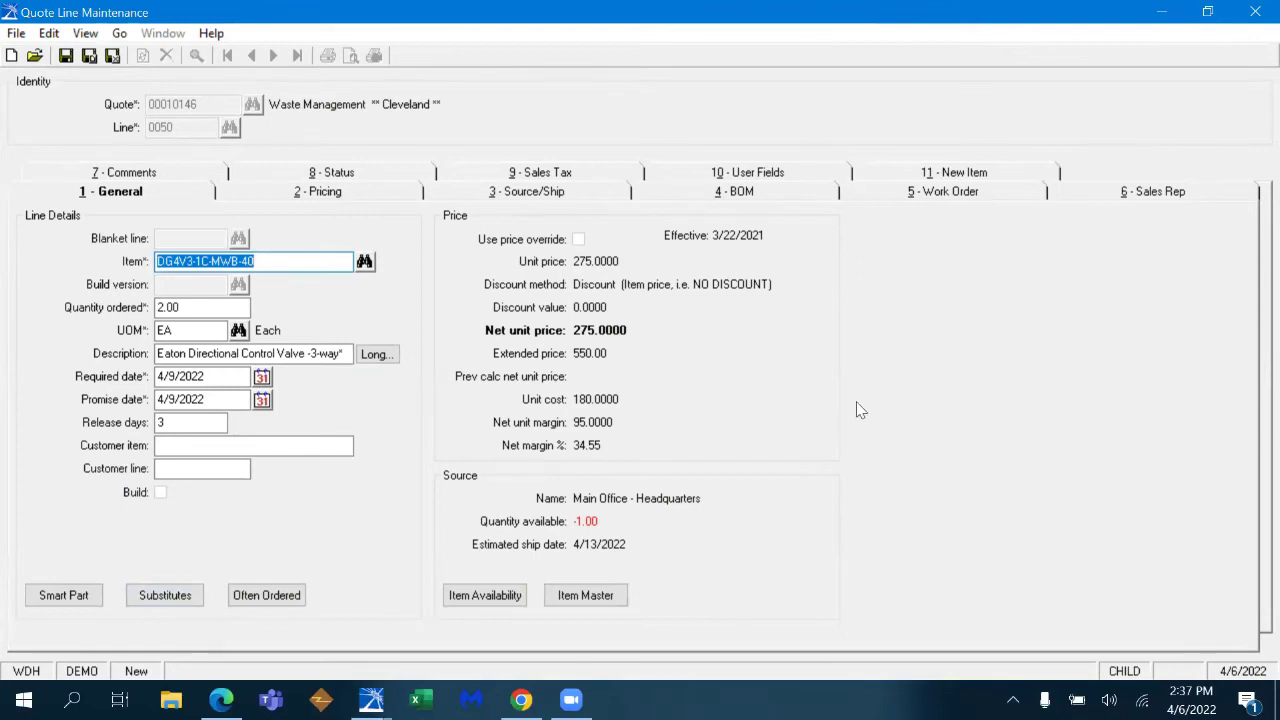
click(770, 176)
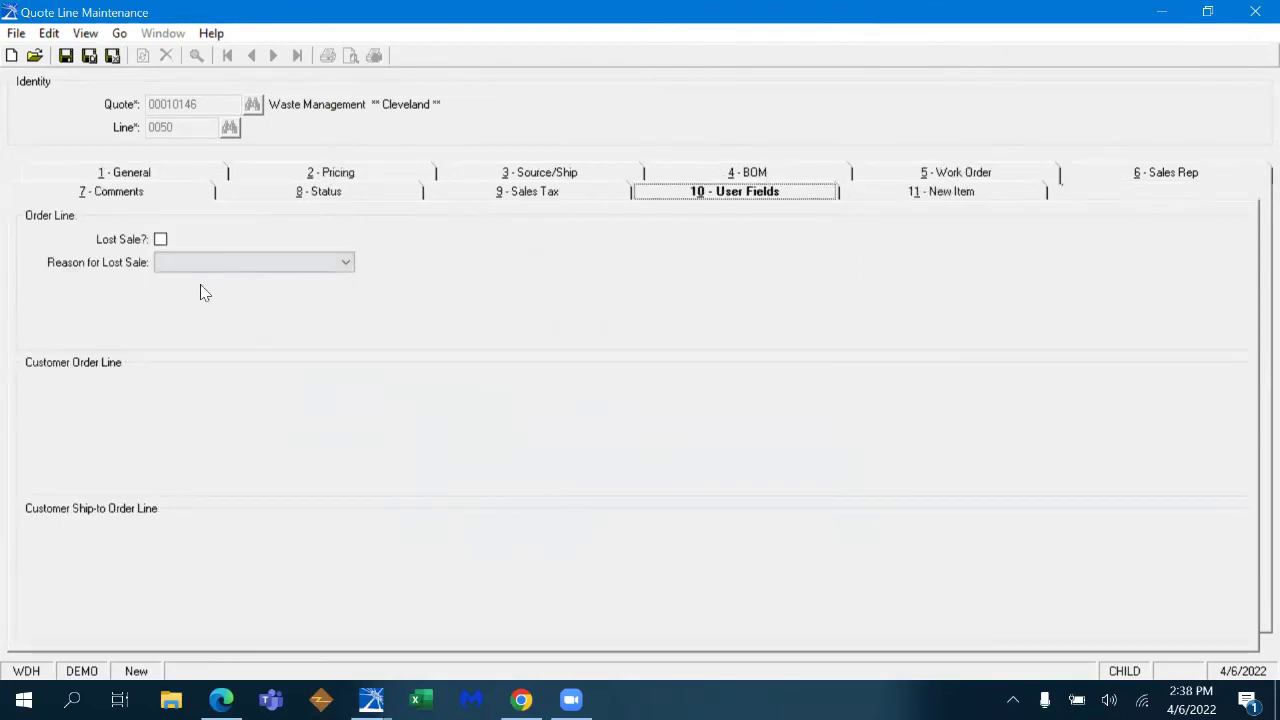
click(160, 239)
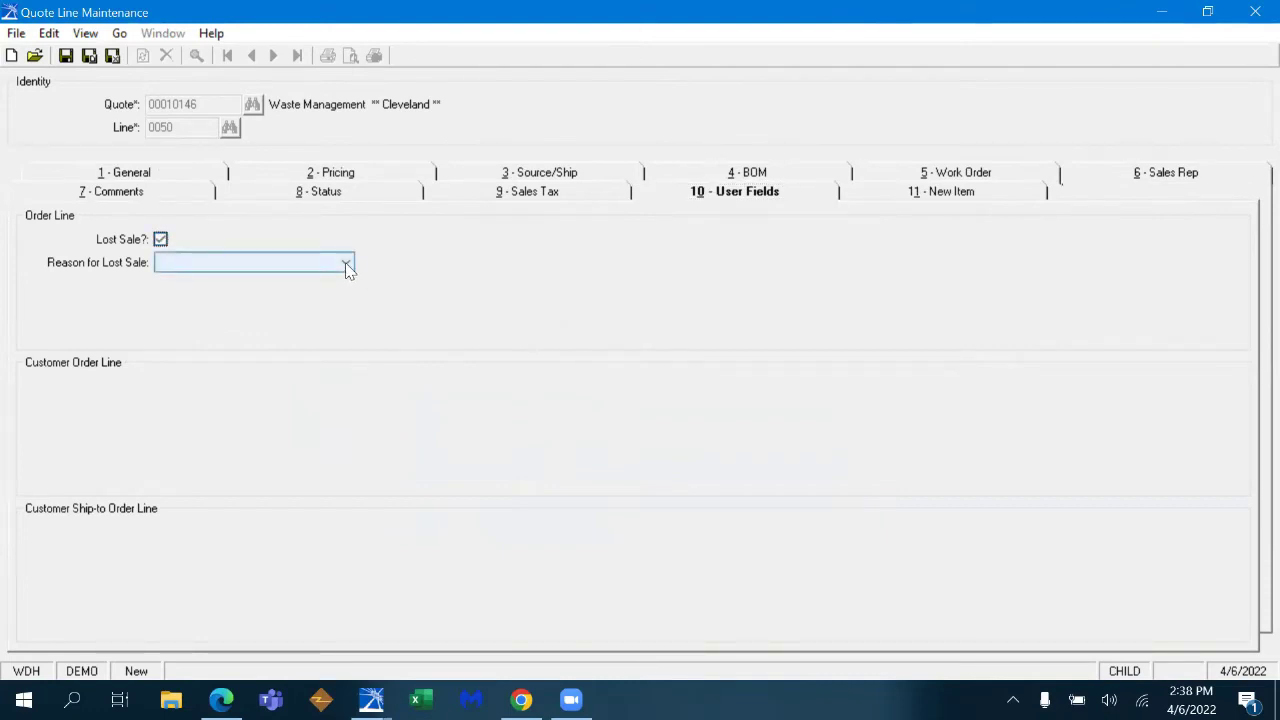
click(347, 265)
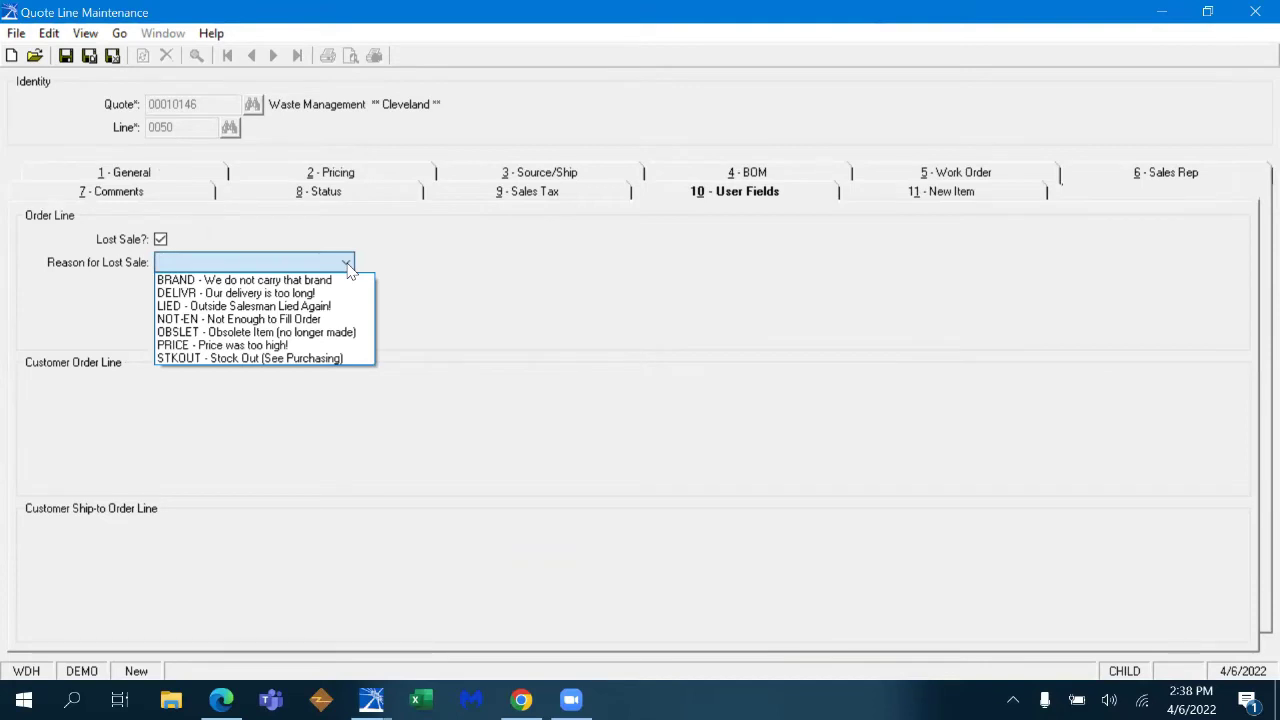
click(631, 397)
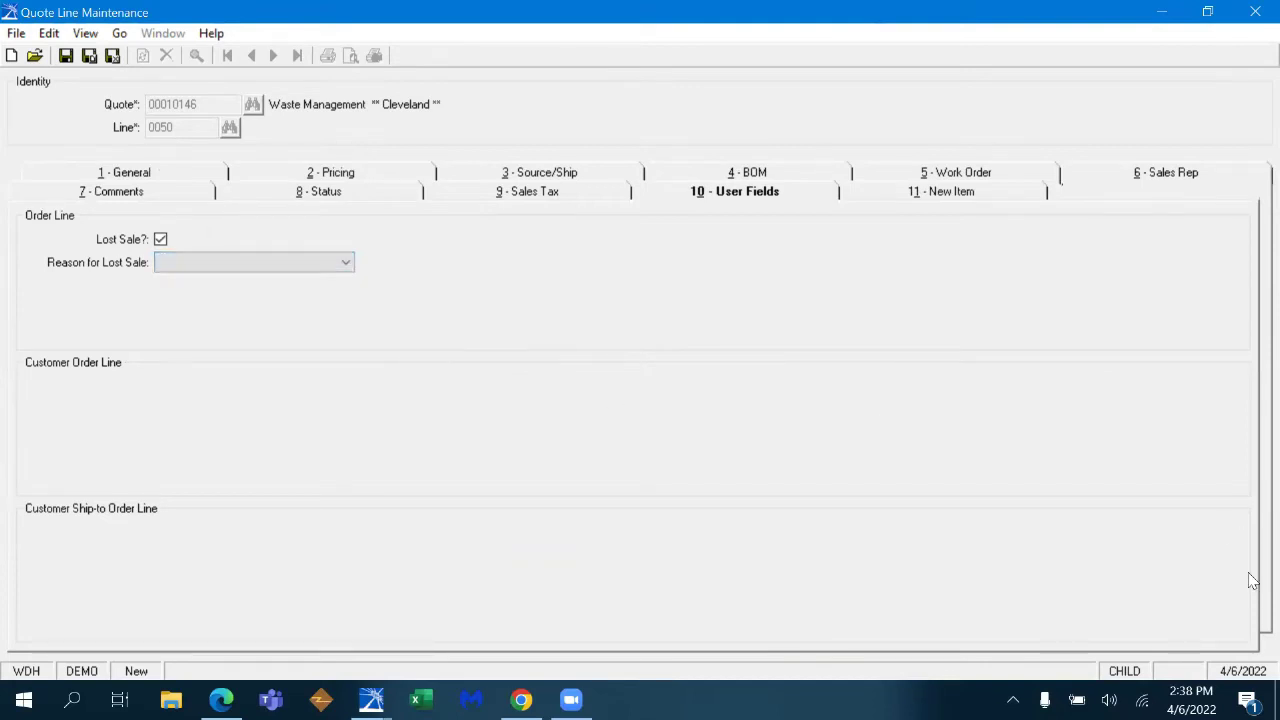
click(1277, 700)
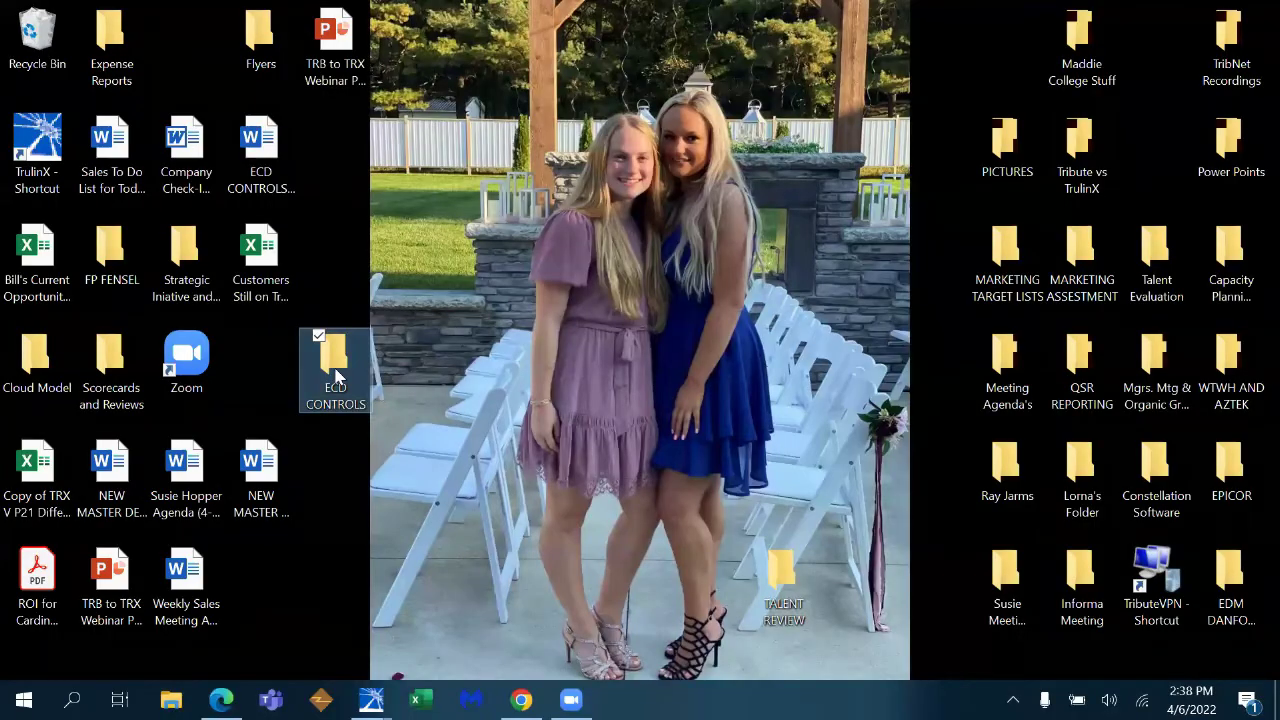
- Open Lost Sales Report from the ECD CONTROLS folder, print-preview it, then close Excel and the folder
double_click(337, 374)
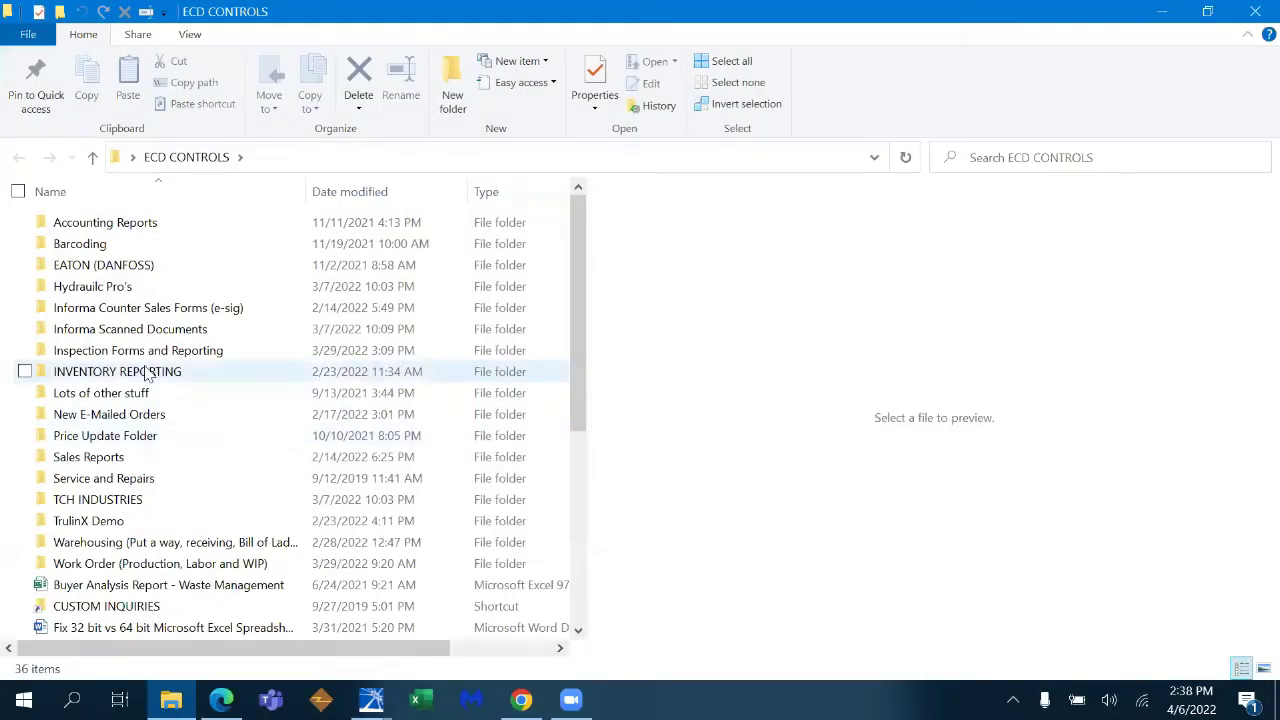
scroll(195, 458, down, 5)
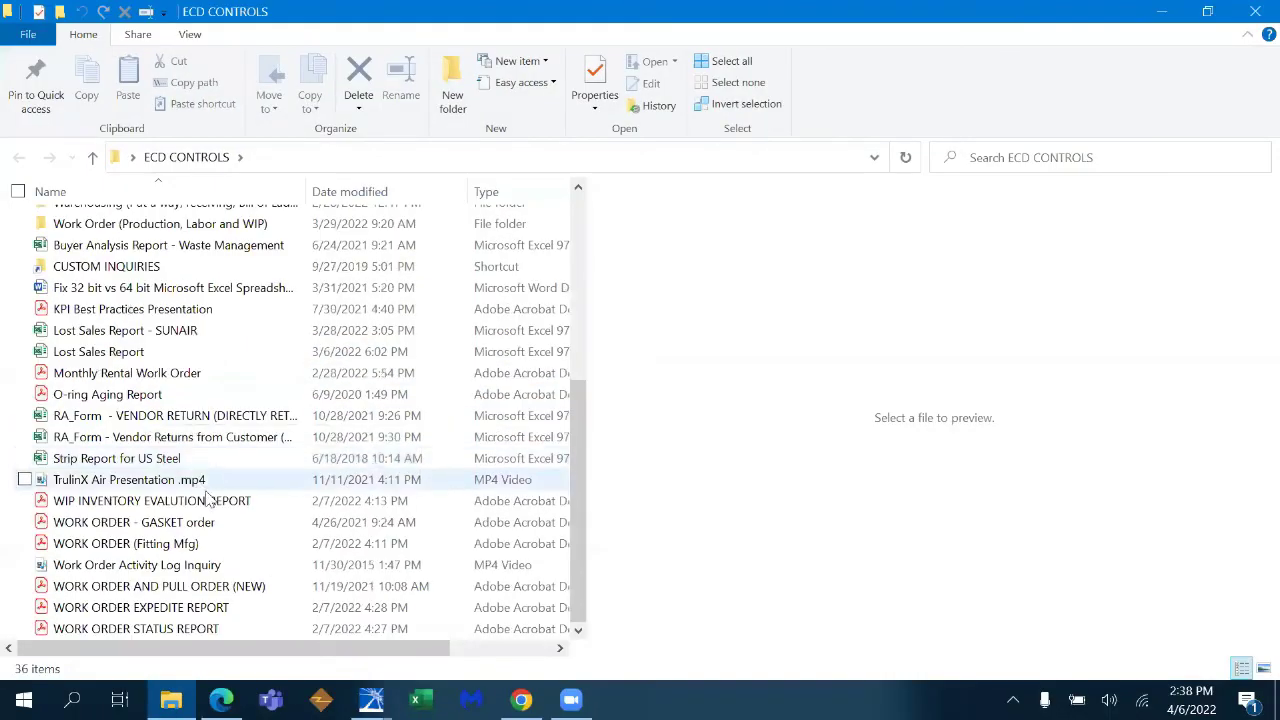
click(170, 352)
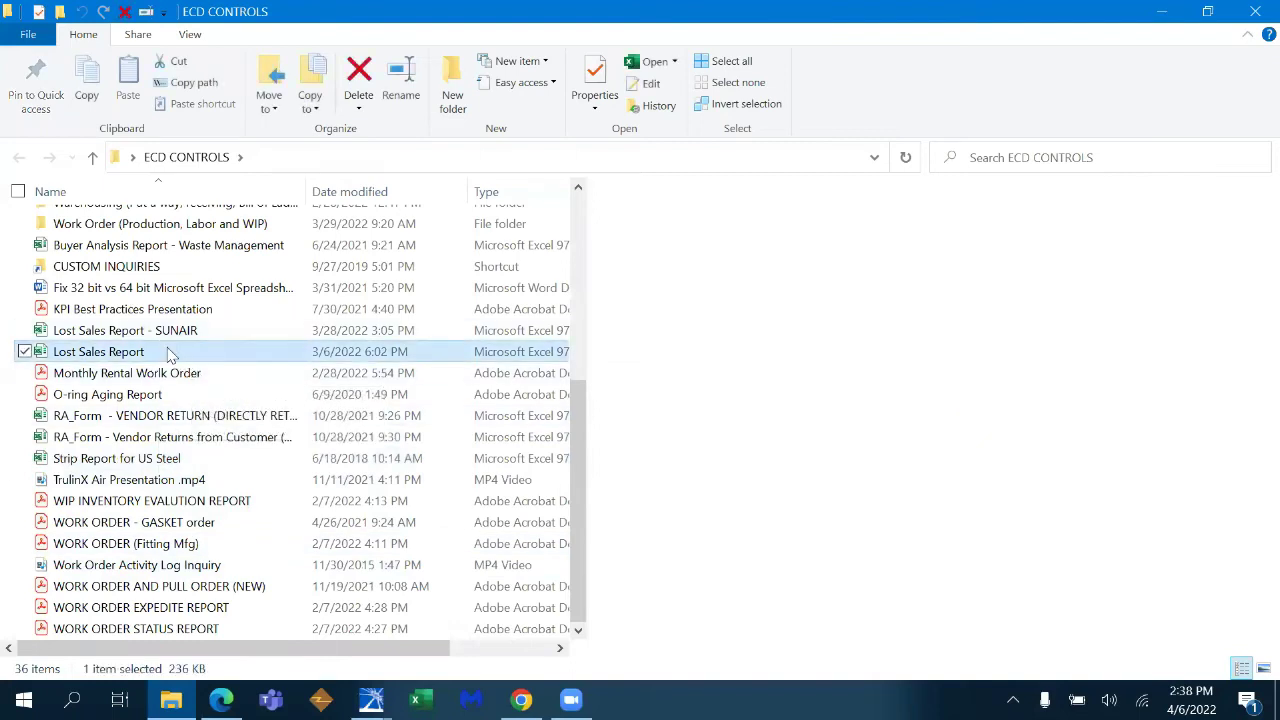
double_click(170, 352)
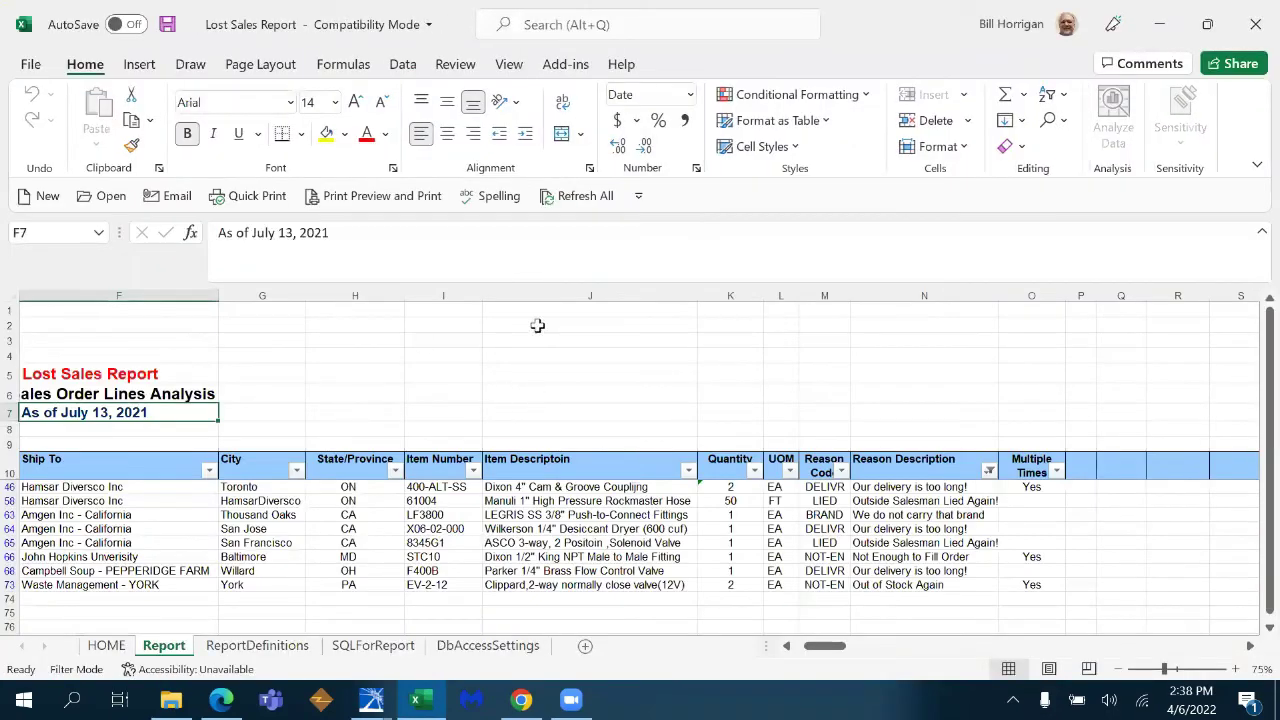
click(420, 196)
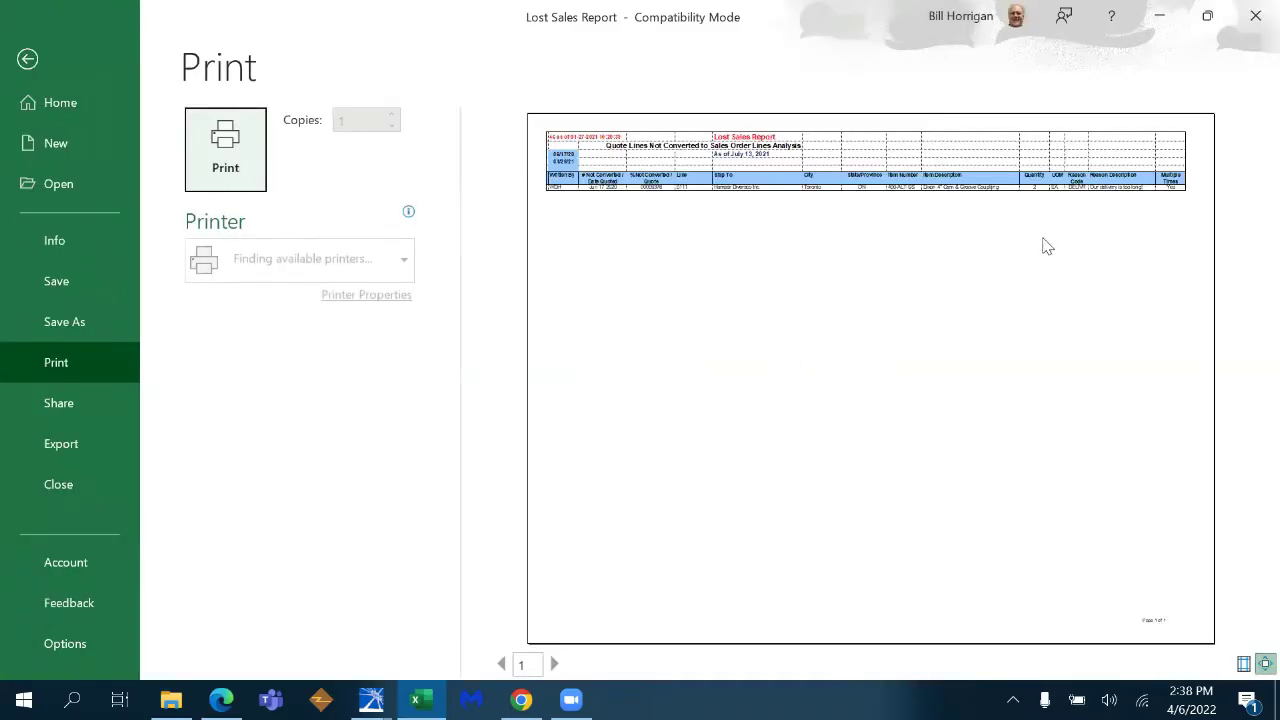
click(1252, 20)
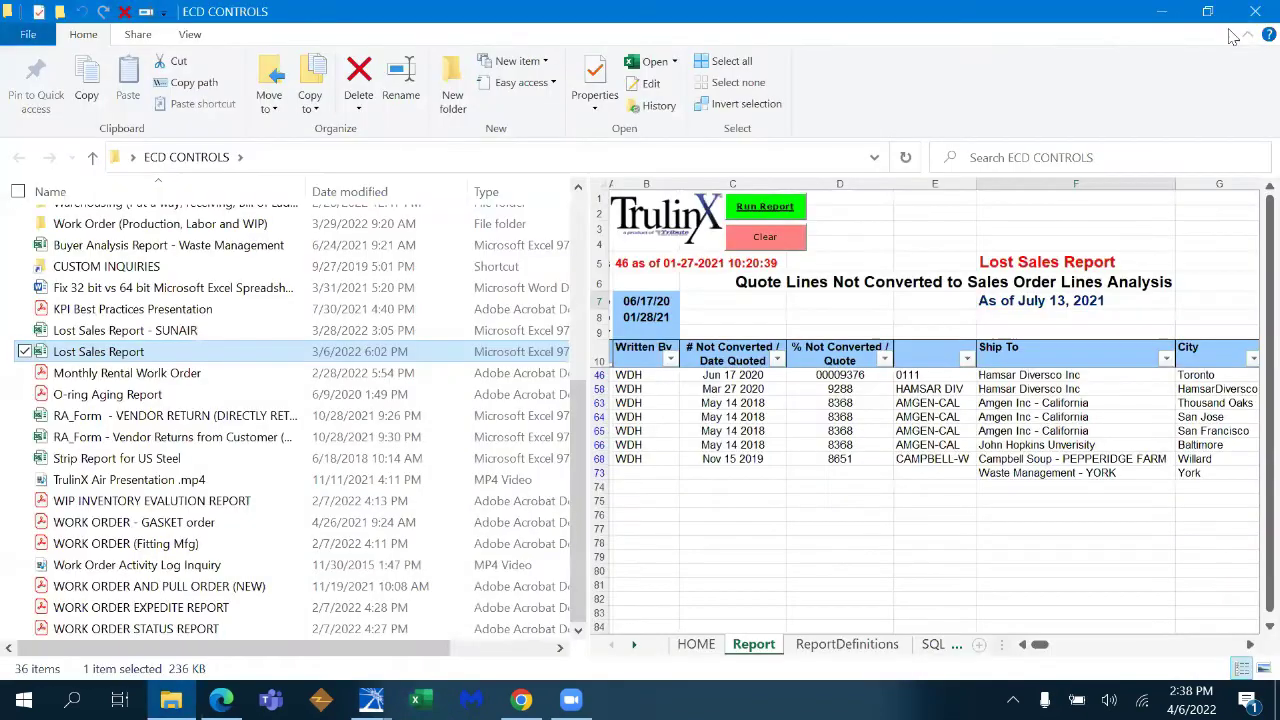
click(1252, 12)
- Save line 0050, put Gates fitting 4MBSPP-4MBSPP-4MBSPP on line 0060, and check its stock availability
click(152, 176)
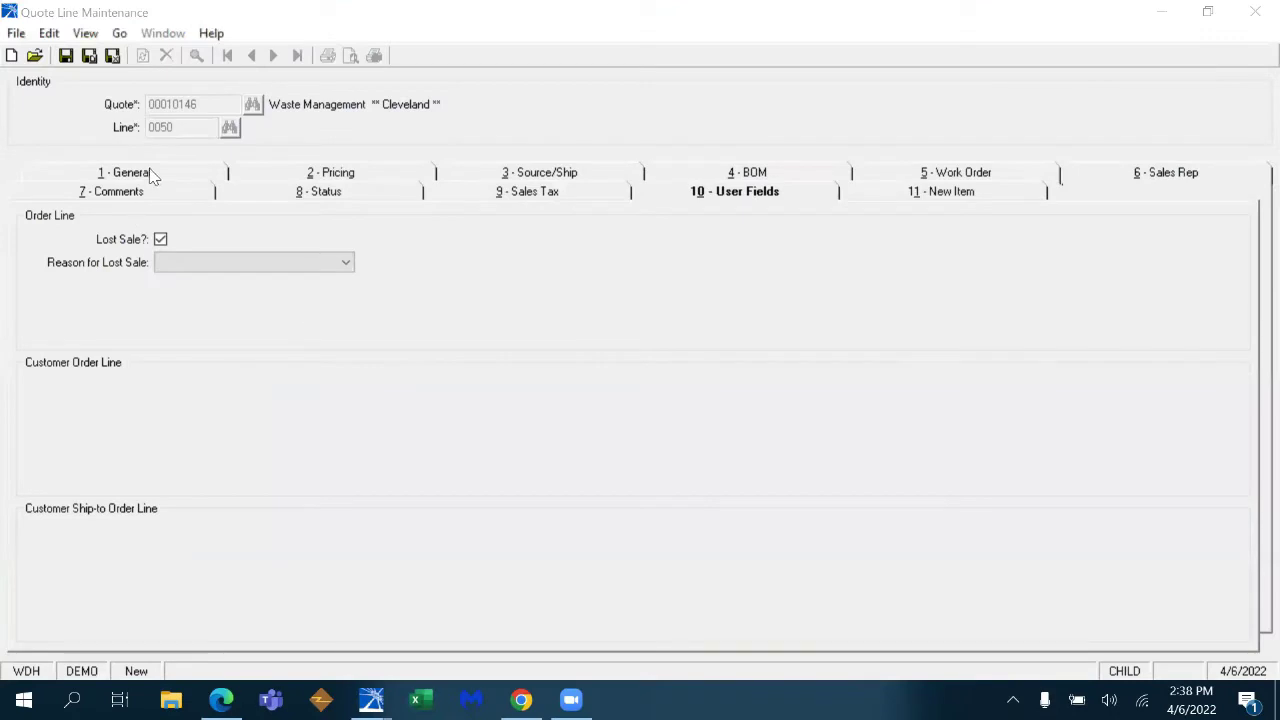
key(ctrl+s)
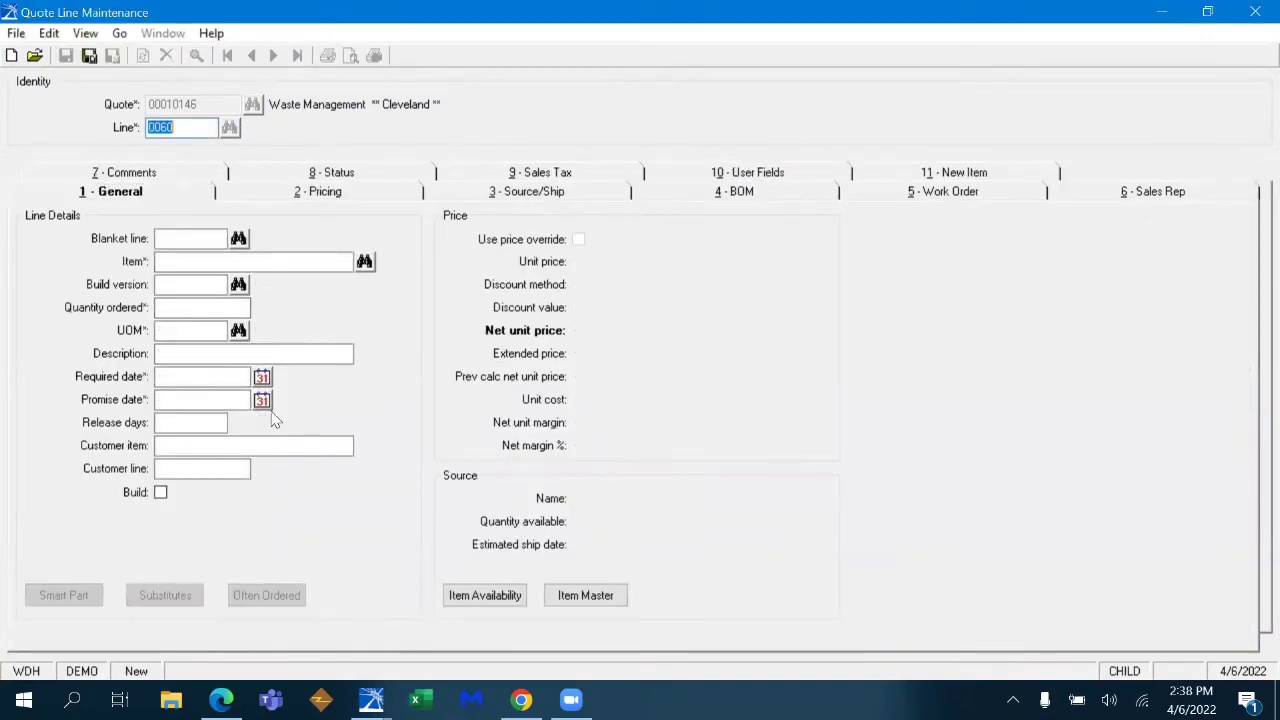
key(Tab)
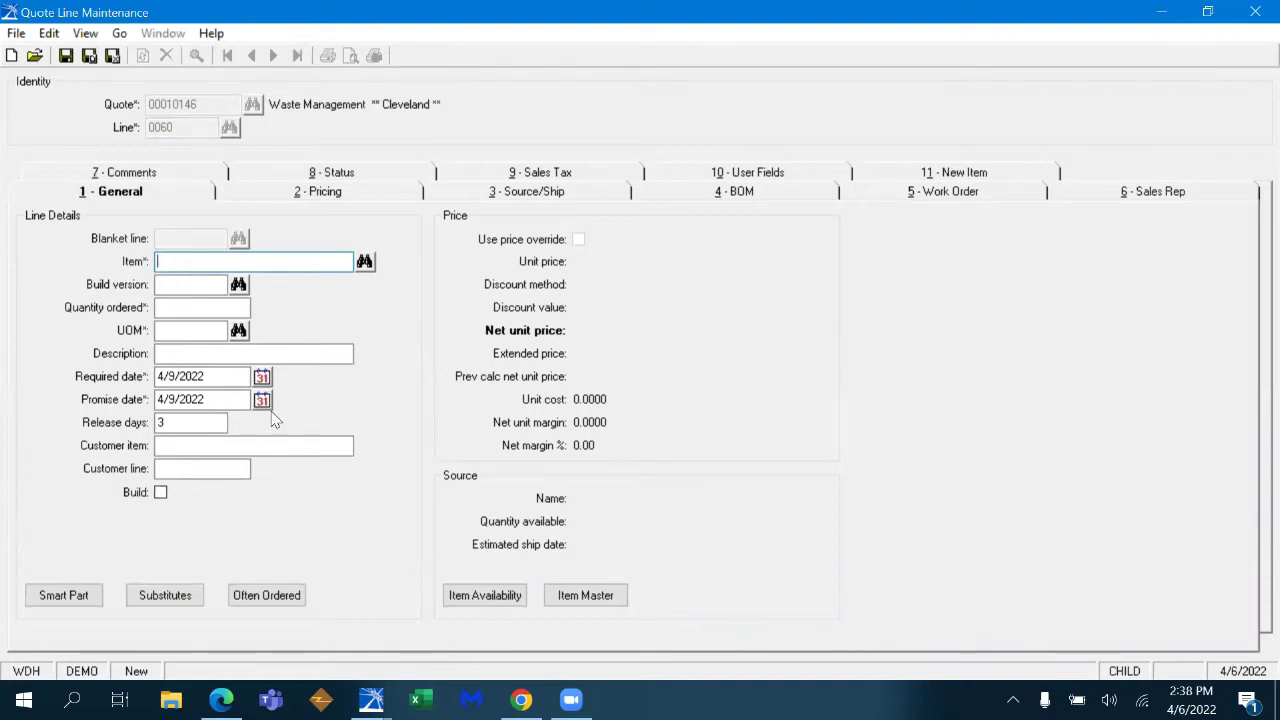
text(4MBSPP)
key(Tab)
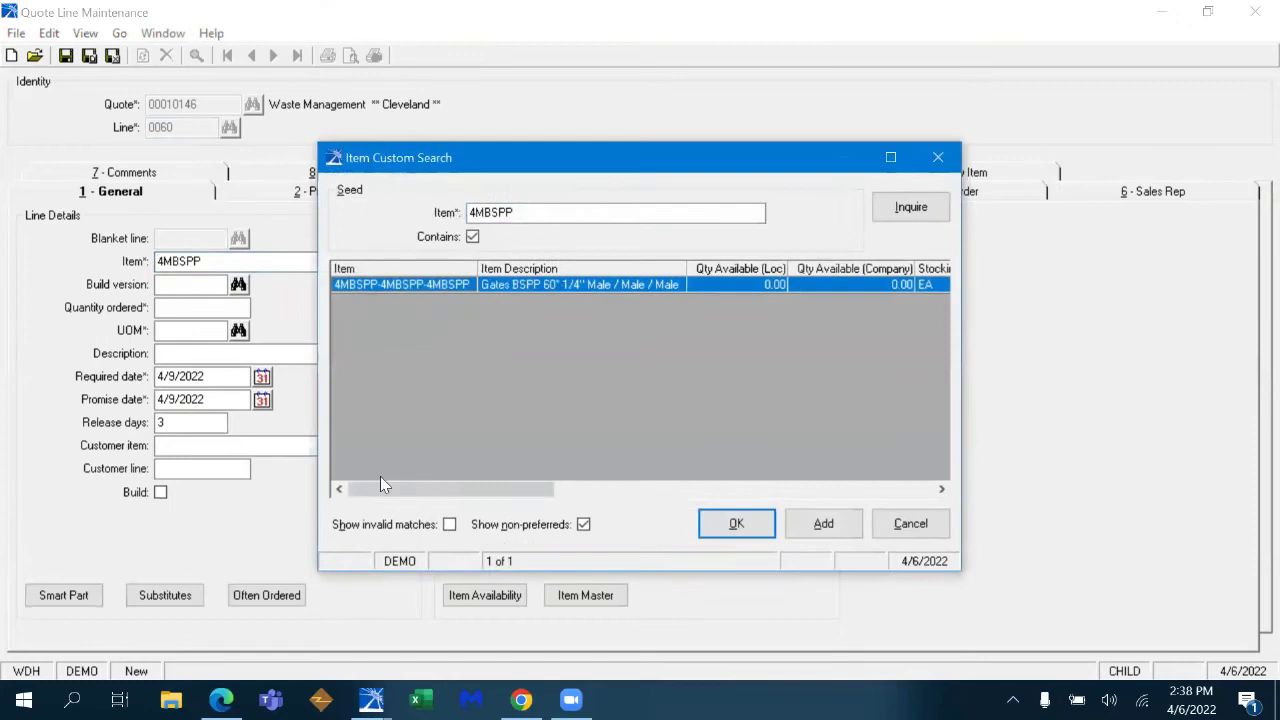
click(736, 524)
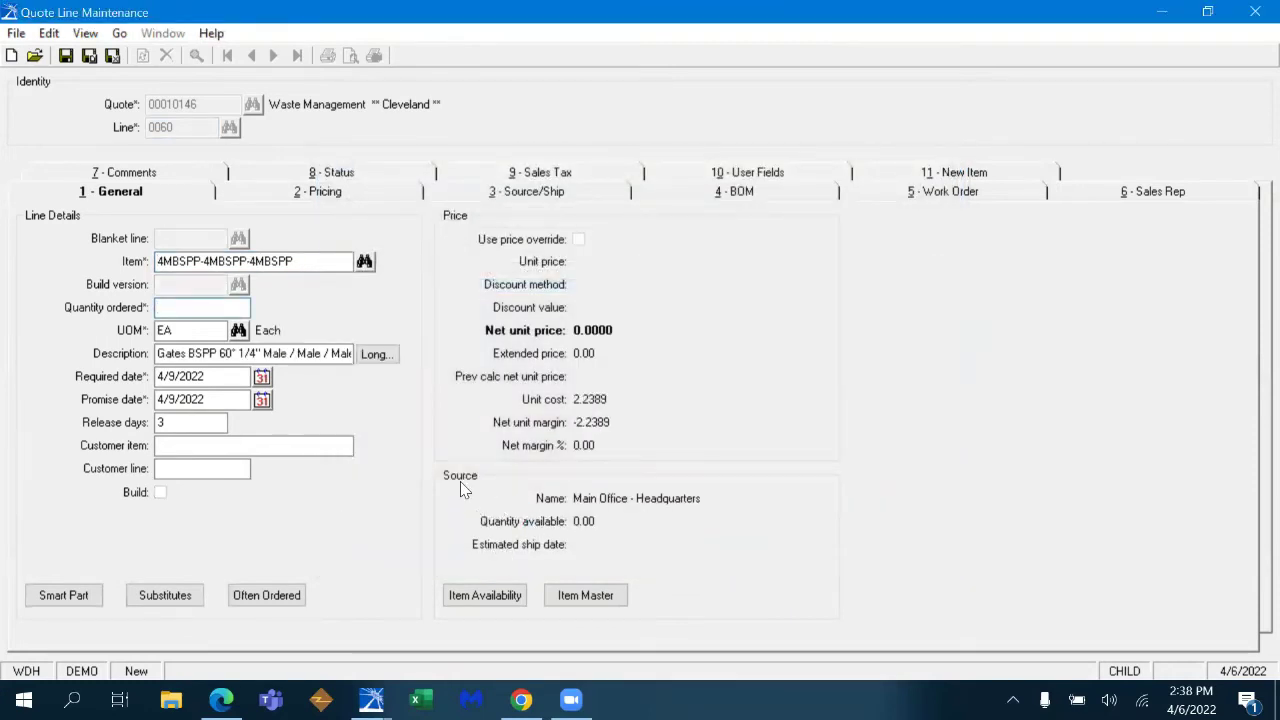
click(462, 597)
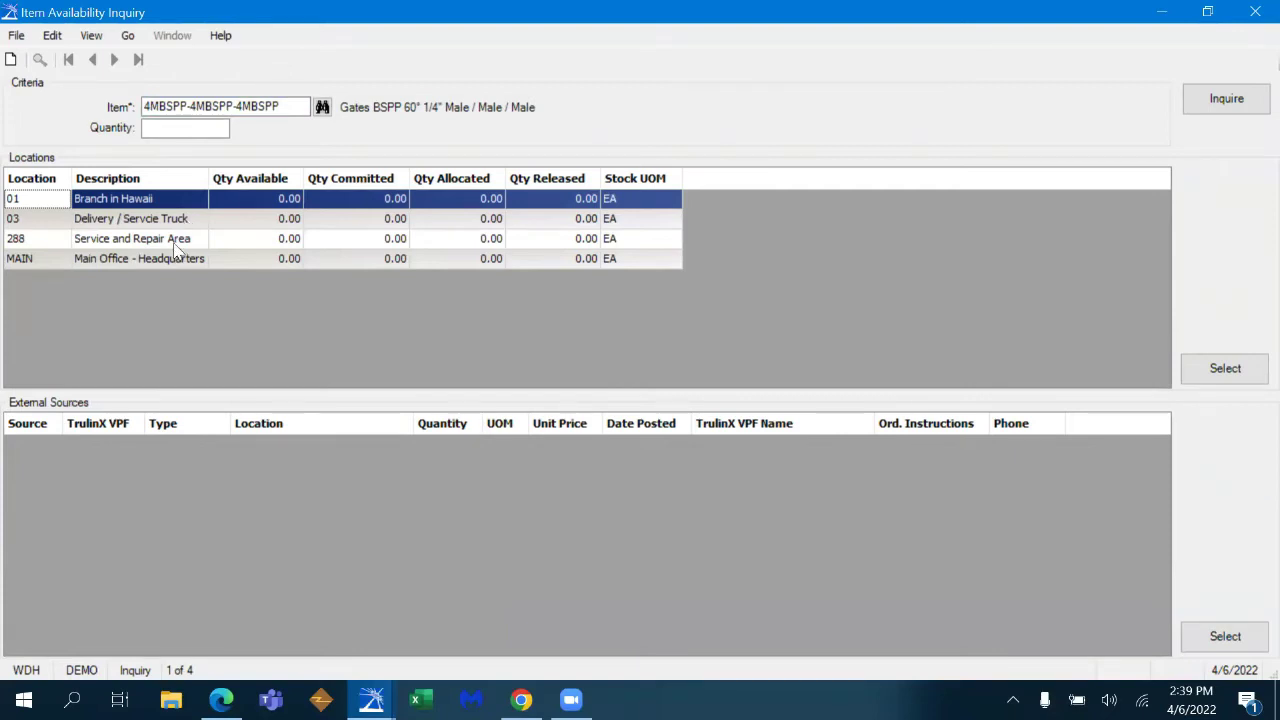
click(1255, 11)
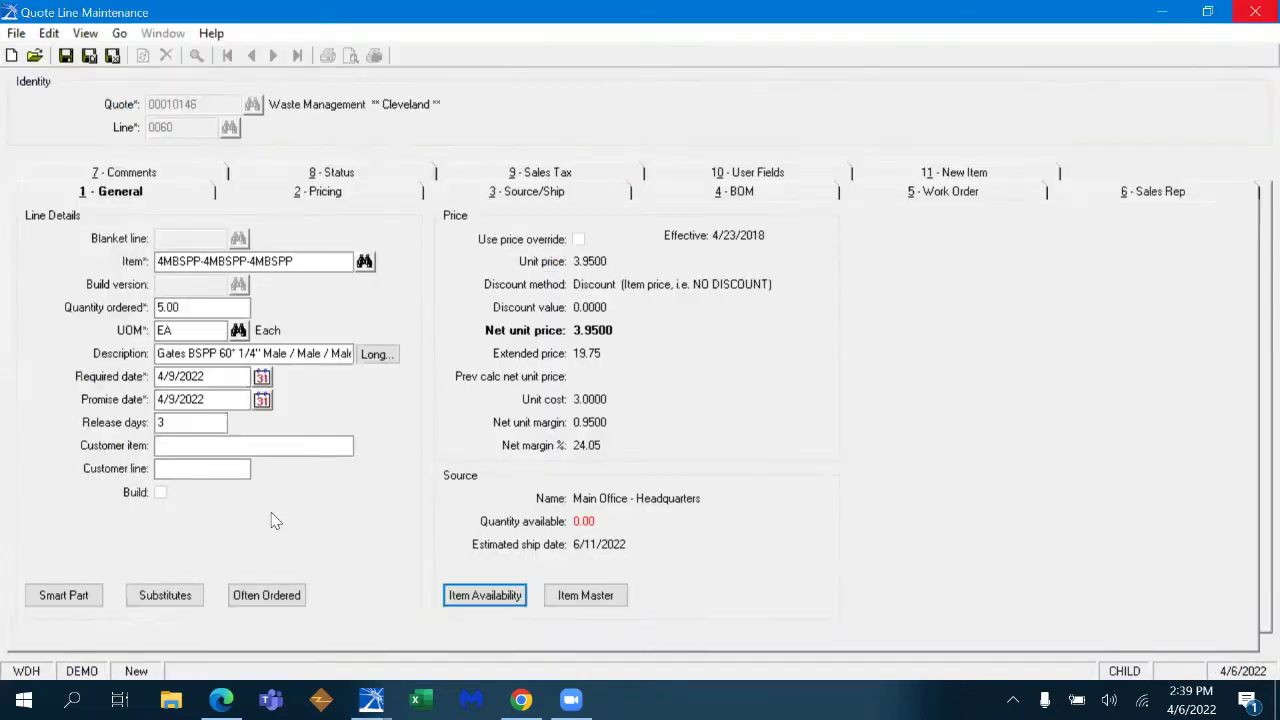
click(180, 593)
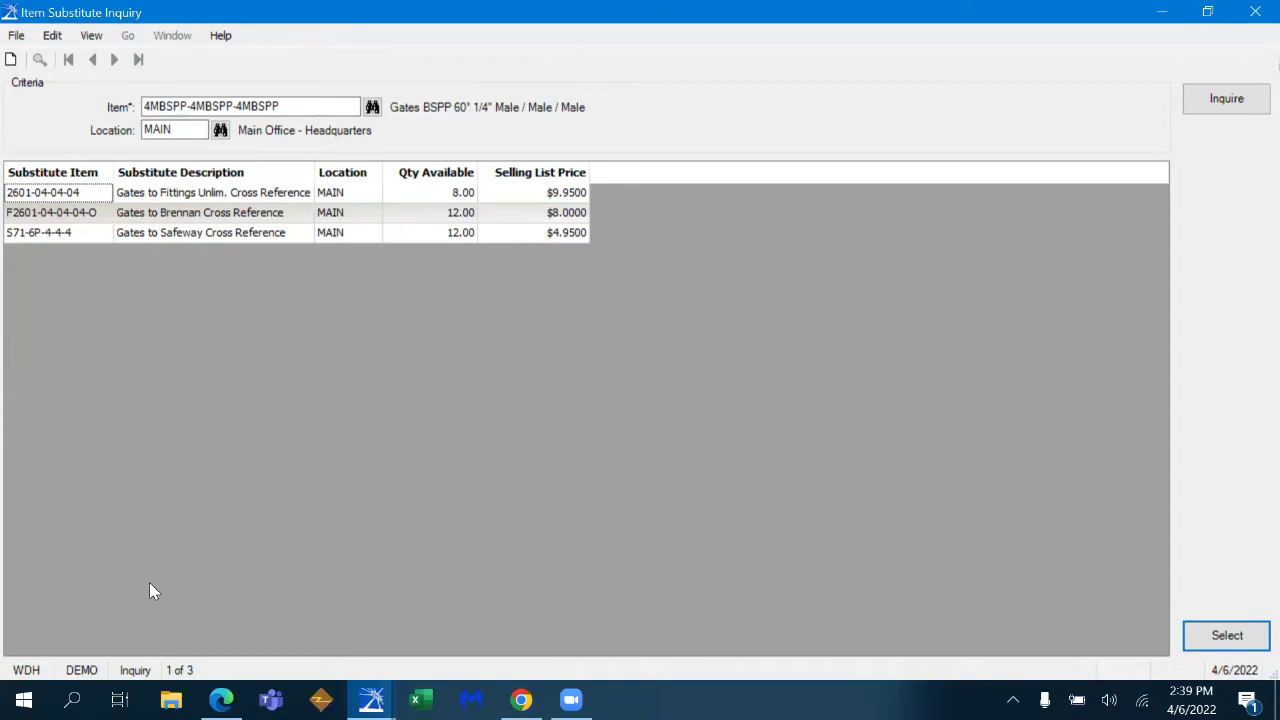
double_click(293, 196)
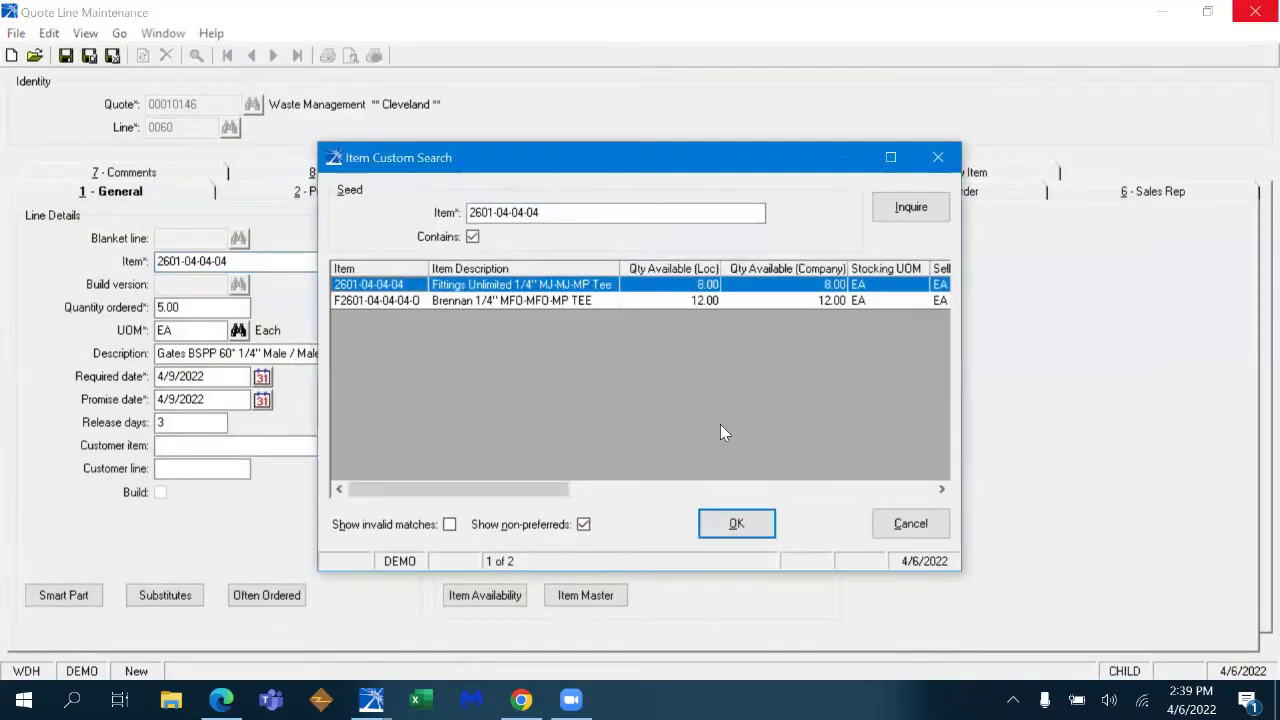
click(736, 524)
text(1)
key(Tab)
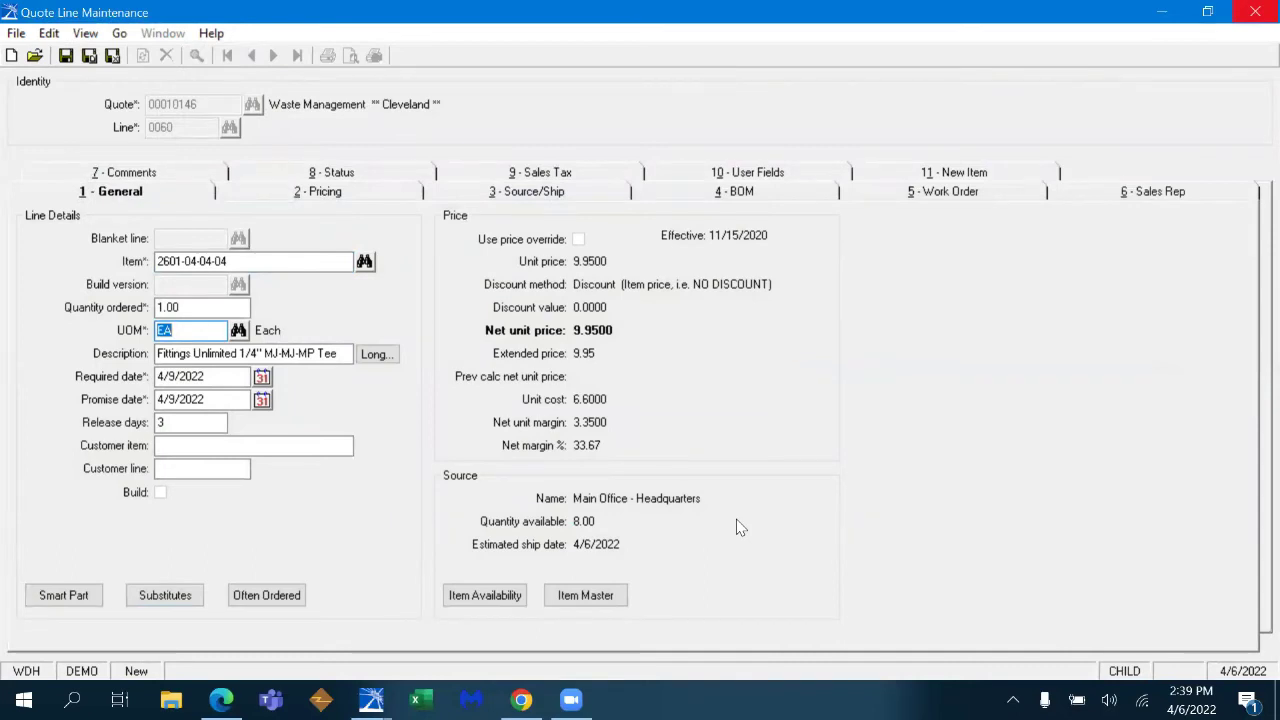
key(ctrl+s)
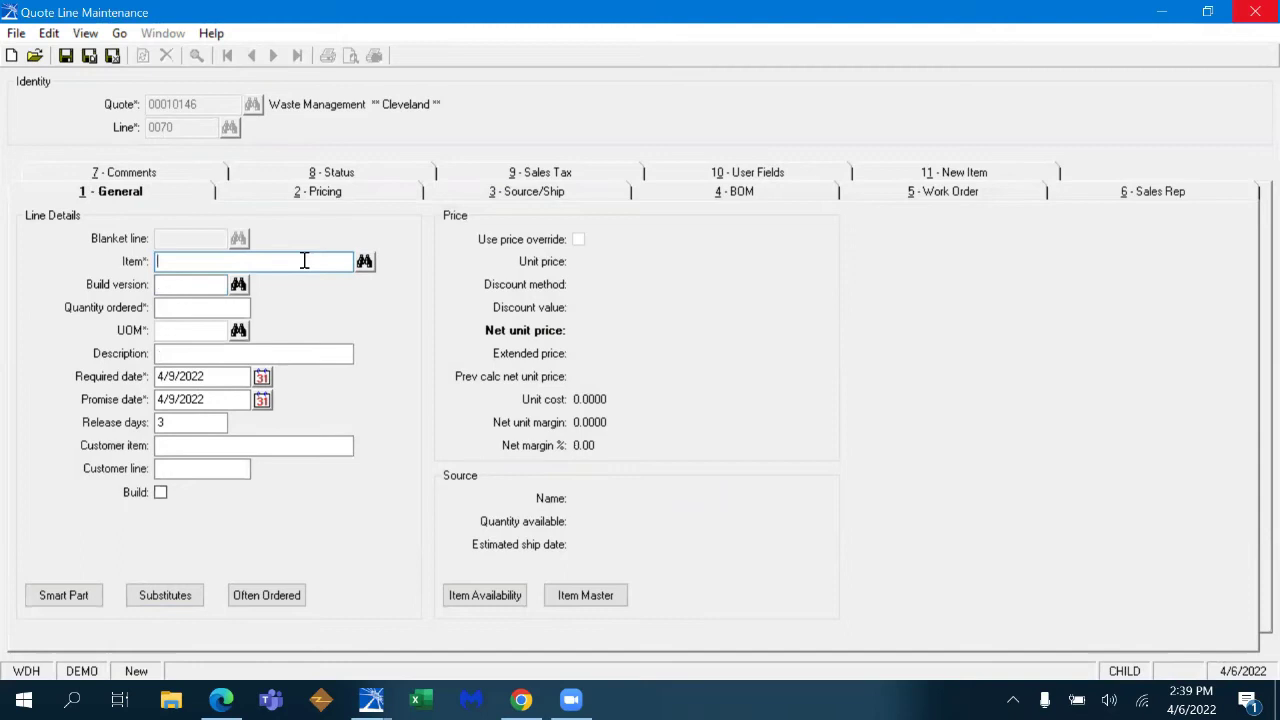
- Put item 400-ALT-SS, the Dixon 4" SS tank truck flange, on line 0070 and dismiss its drop-ship note
text(400ALTSS)
key(Tab)
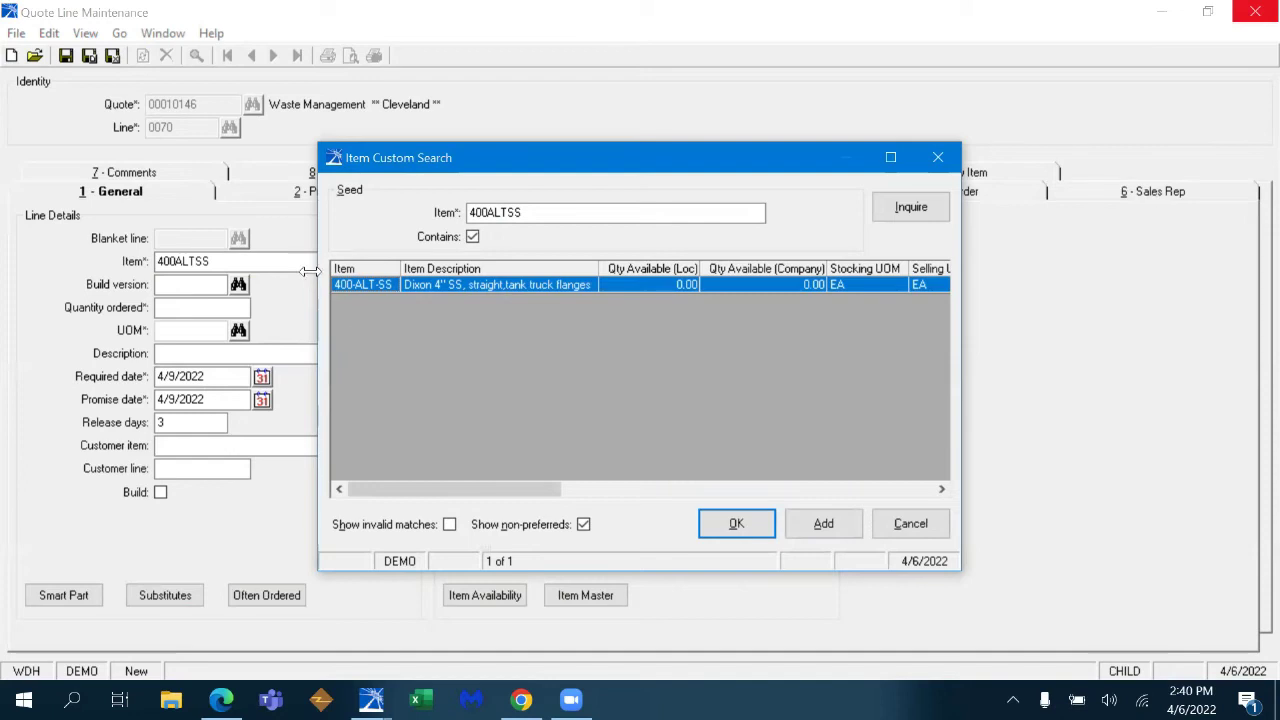
click(736, 533)
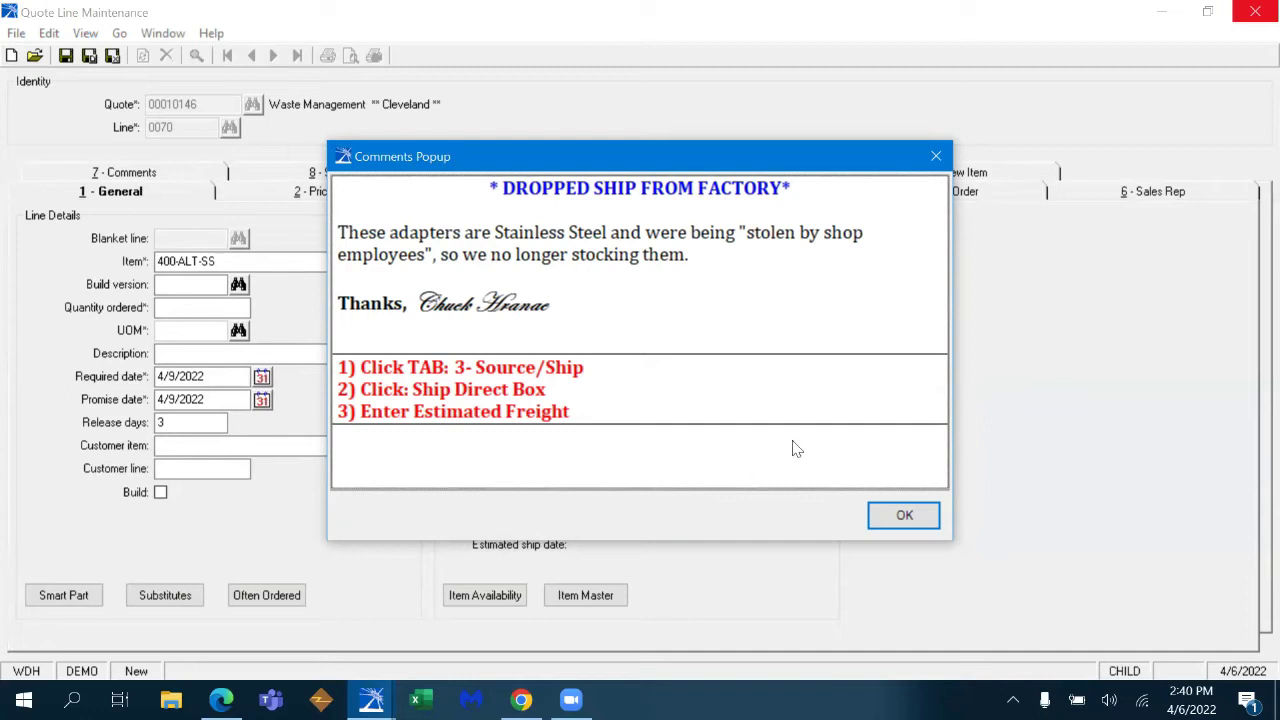
click(905, 517)
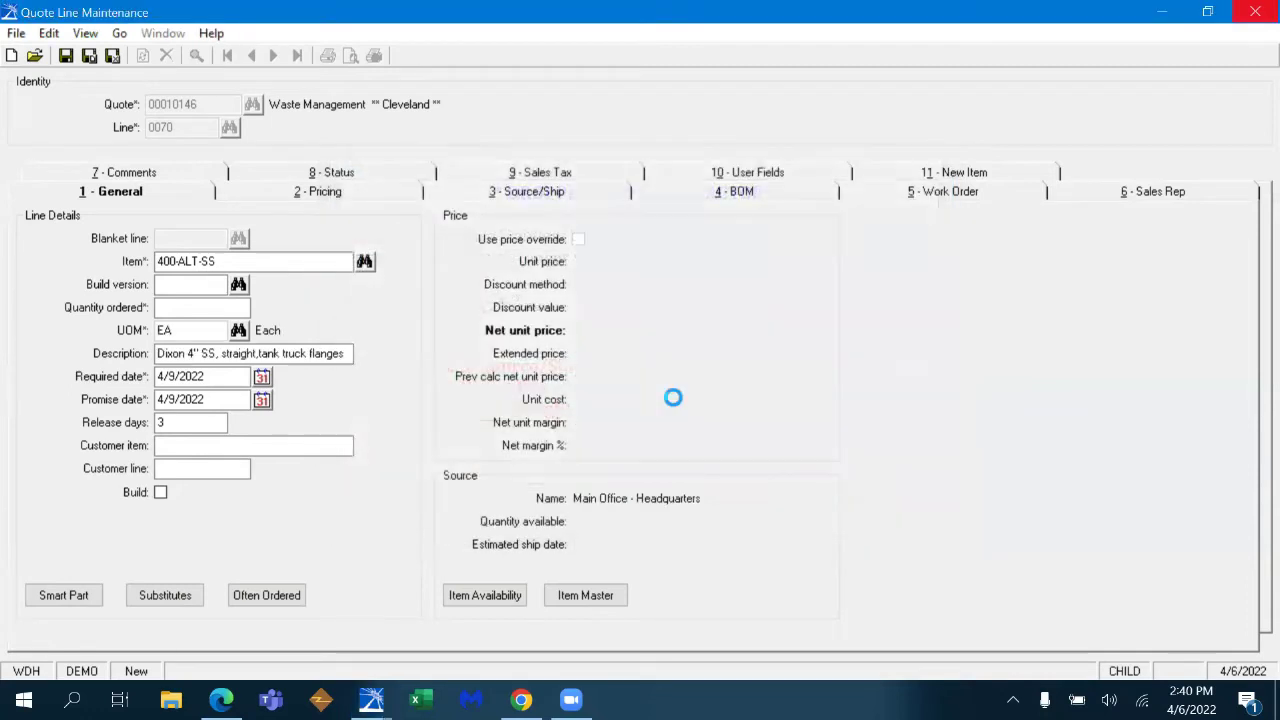
- Mark line 0070 to ship direct from the vendor on the Source/Ship details
click(461, 189)
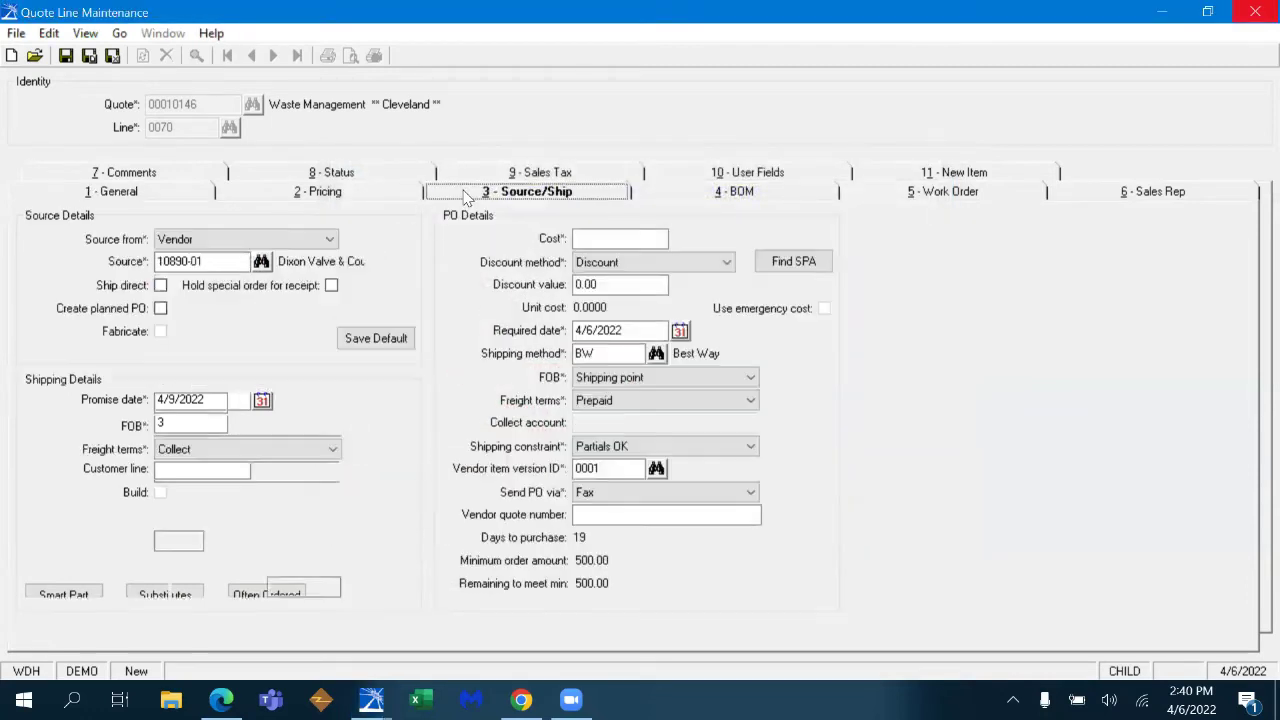
click(160, 285)
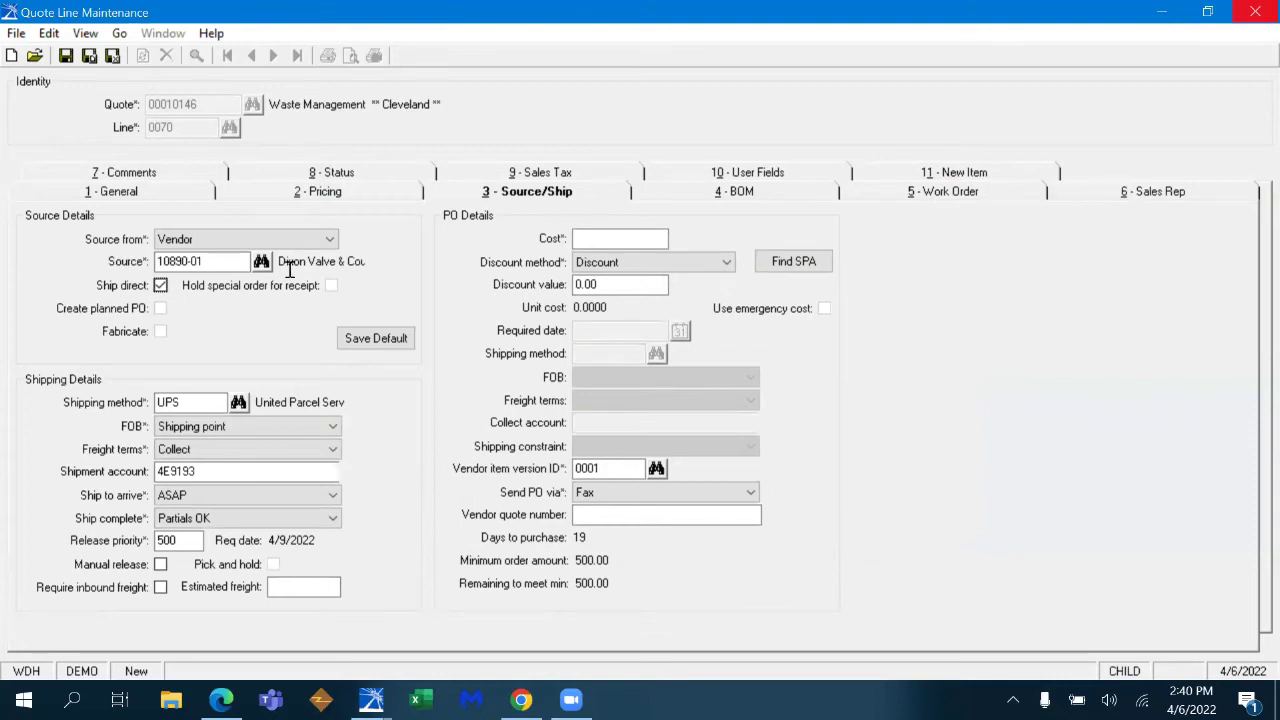
double_click(601, 543)
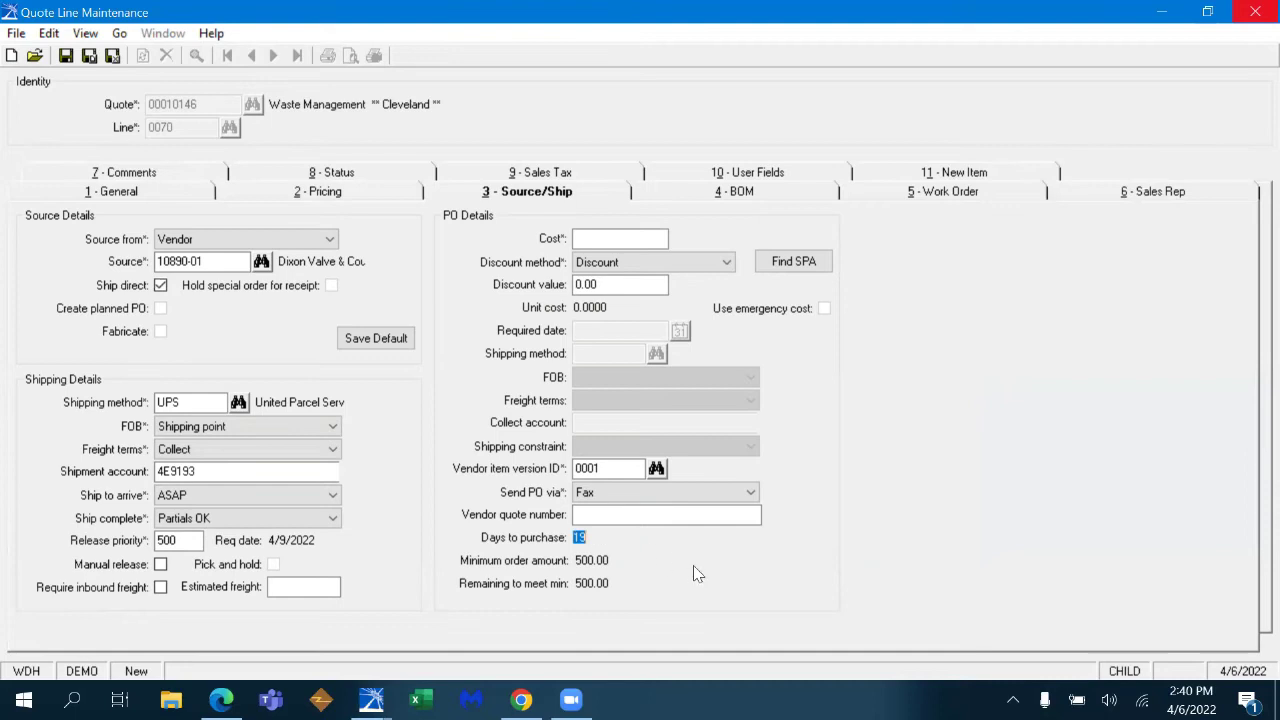
- Source the flange from Dixon Valve & Coupling - Chester and return to the General details
click(261, 261)
click(914, 176)
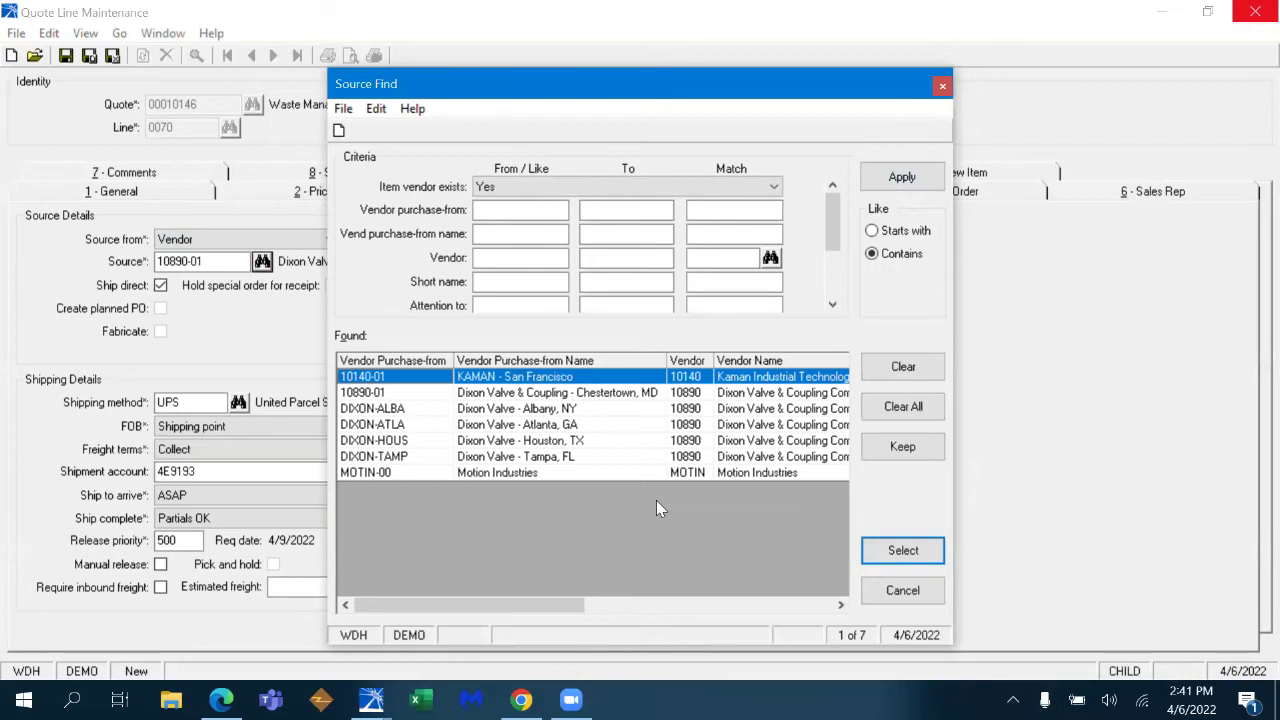
click(942, 86)
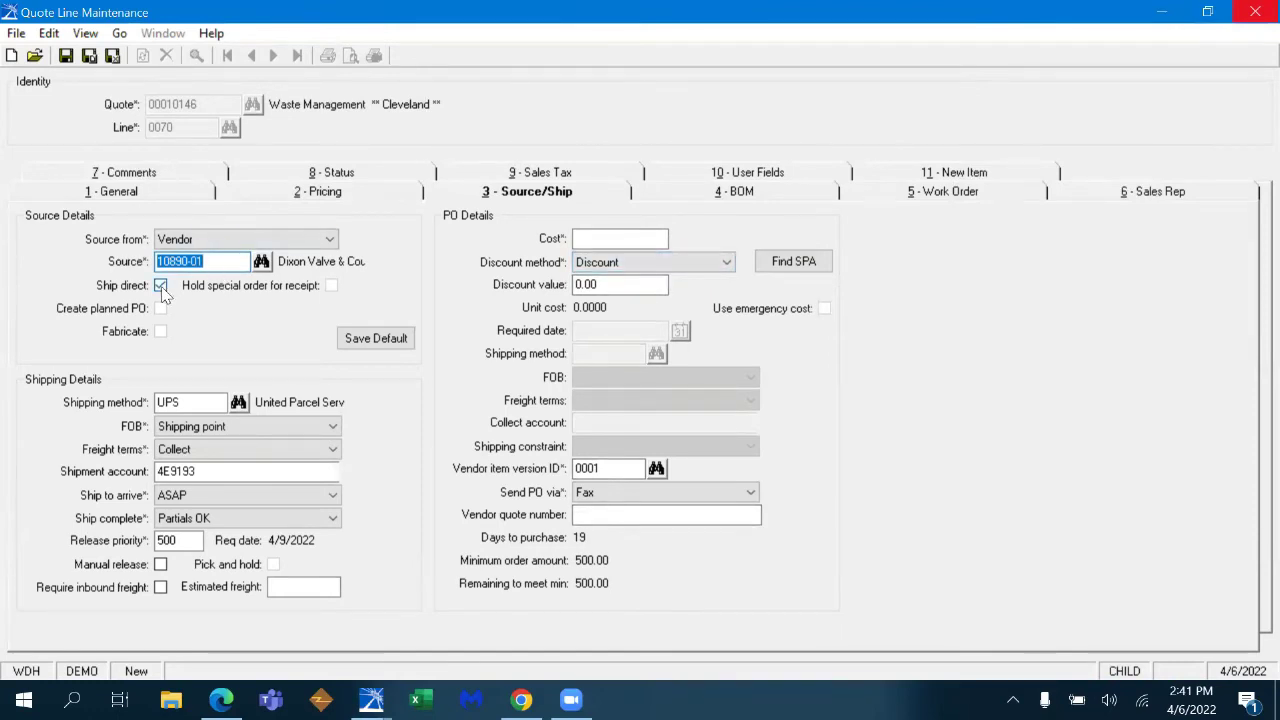
click(186, 194)
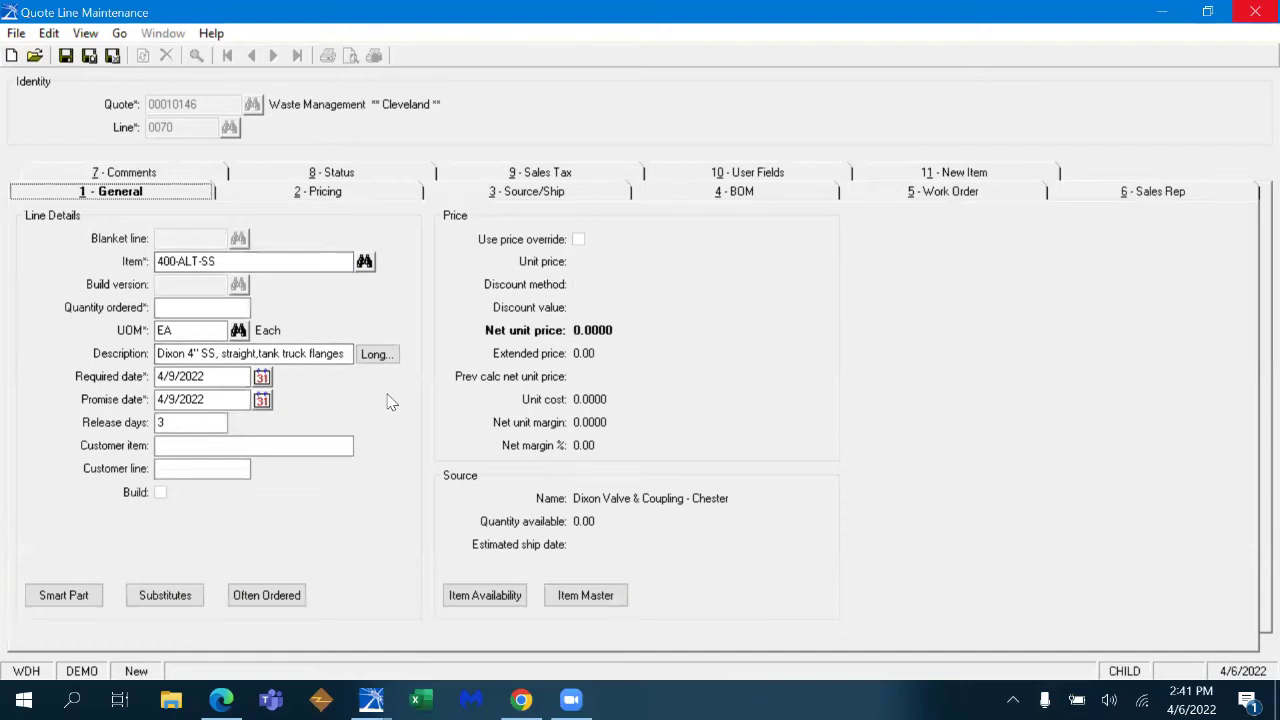
- Order 1 EA of 400-ALT-SS at 49.95 and save line 0070, starting line 0080
click(190, 309)
text(1)
key(Tab)
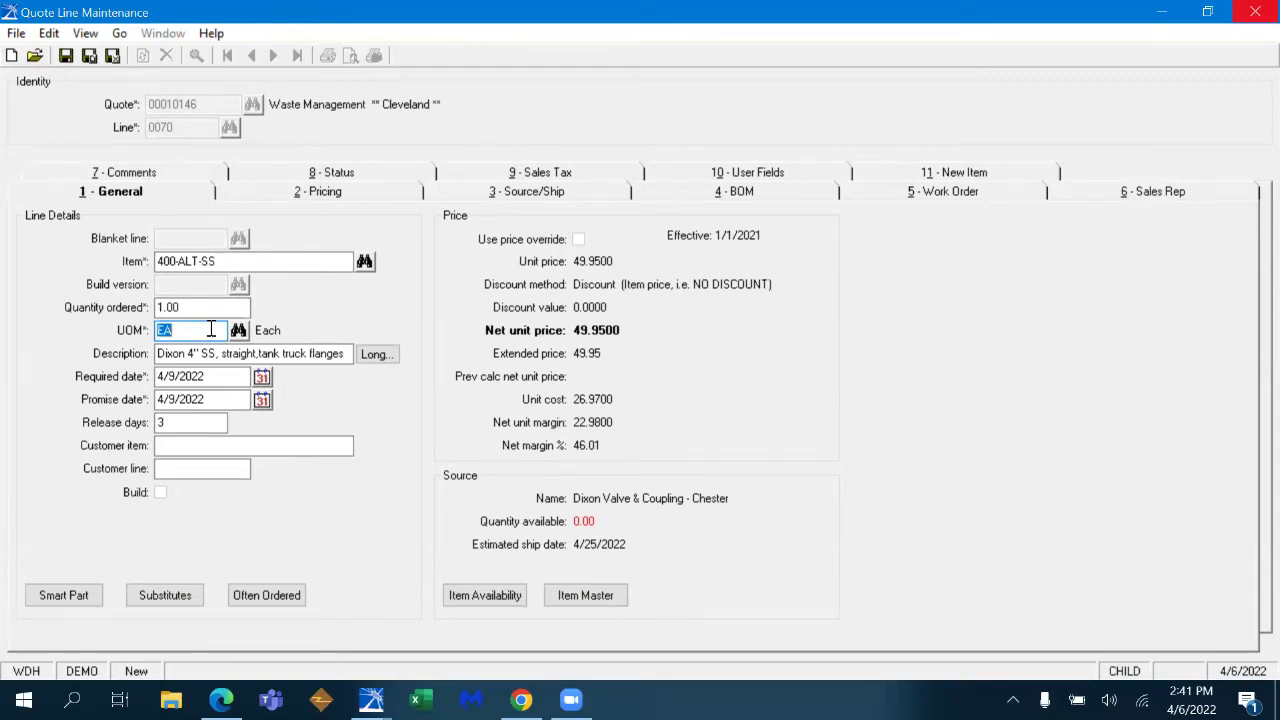
key(ctrl+s)
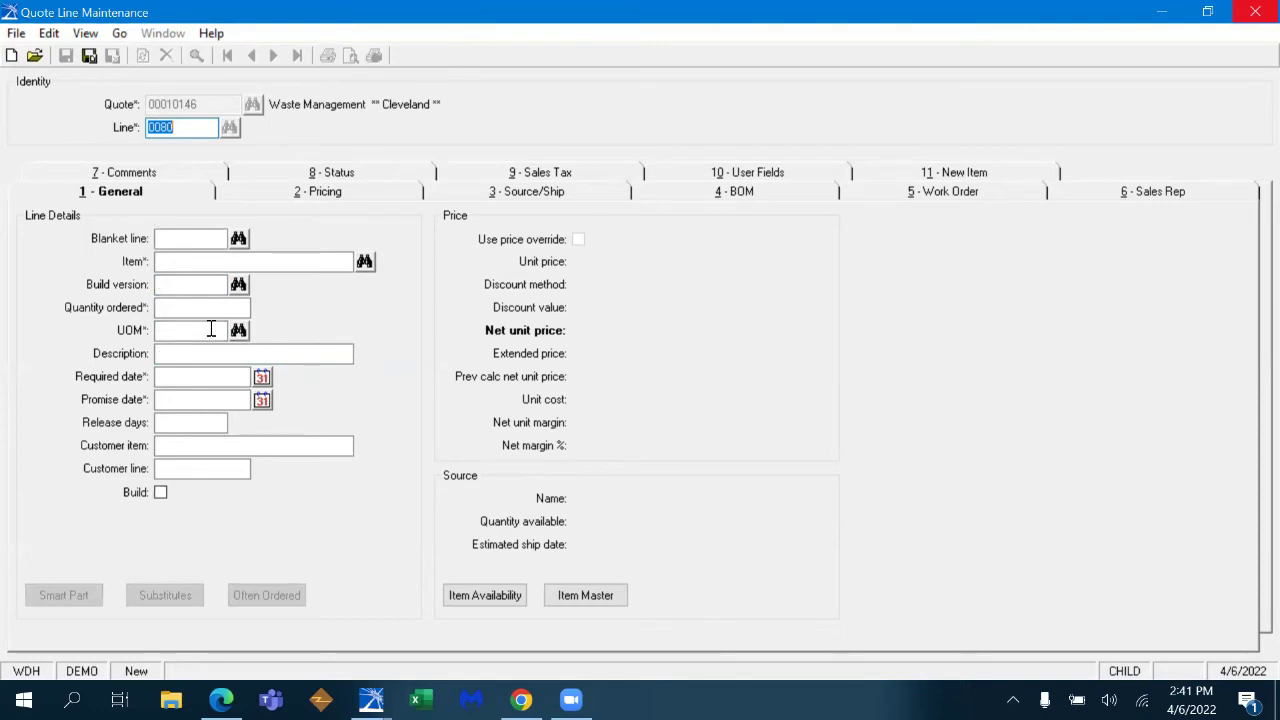
- Accept line 0080 and search items for 1/2" SHORT SHANK, listing ten matching fittings
key(Tab)
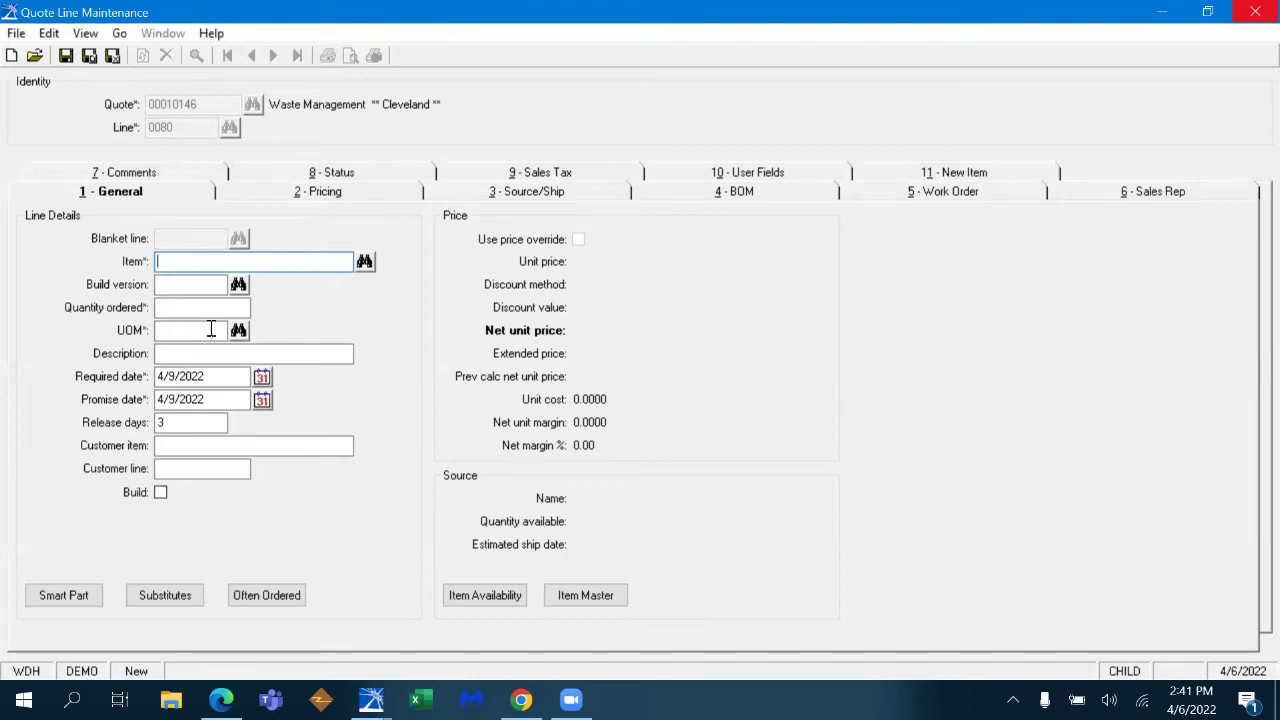
text(1/2" SHOR)
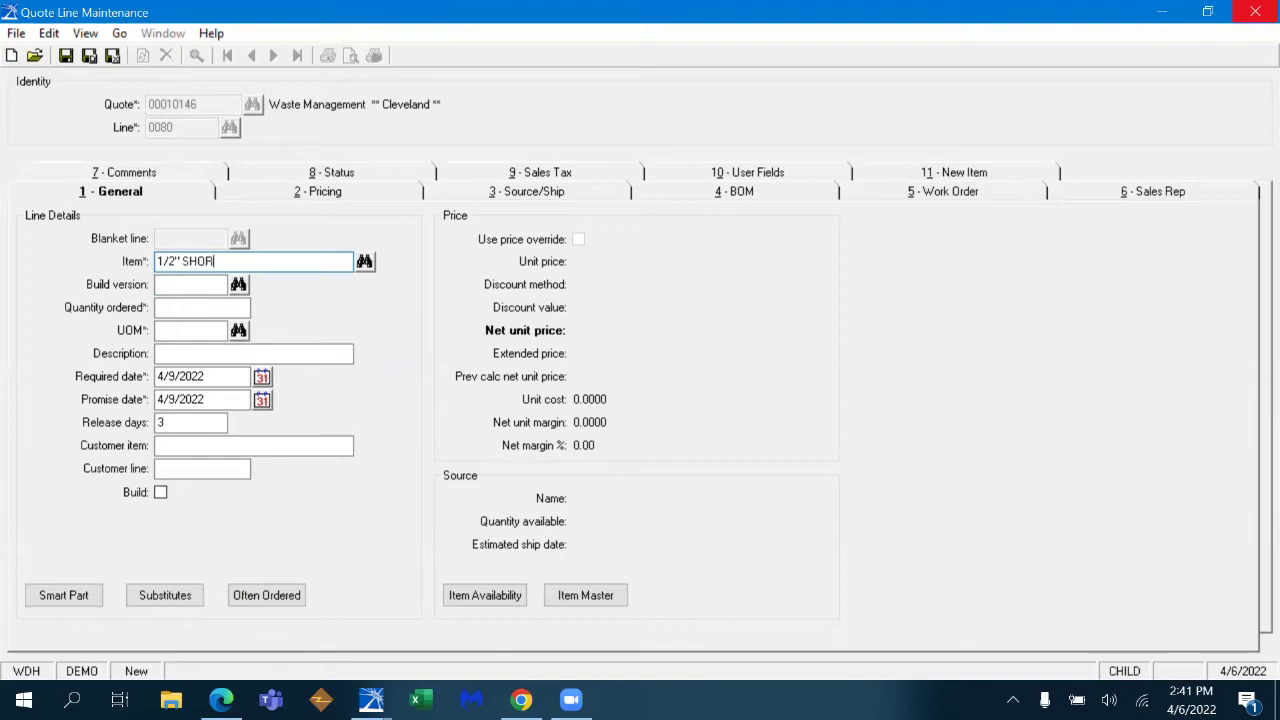
text(T SHANK)
key(Tab)
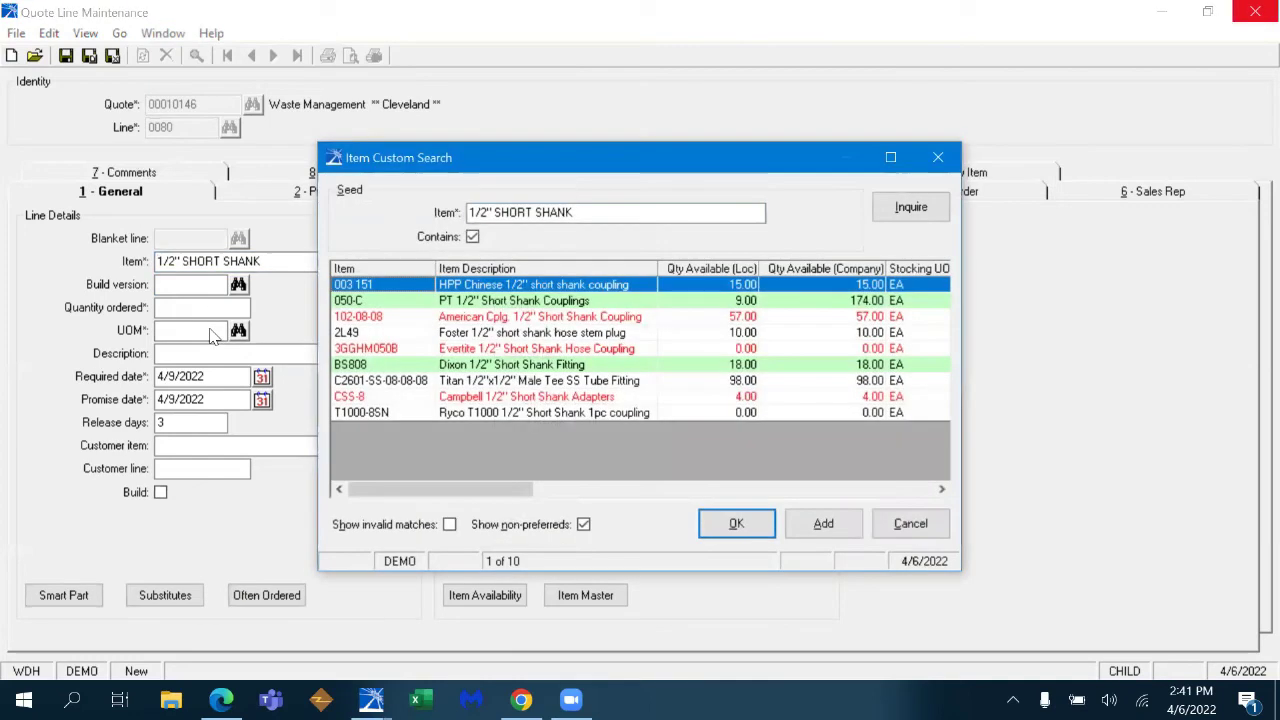
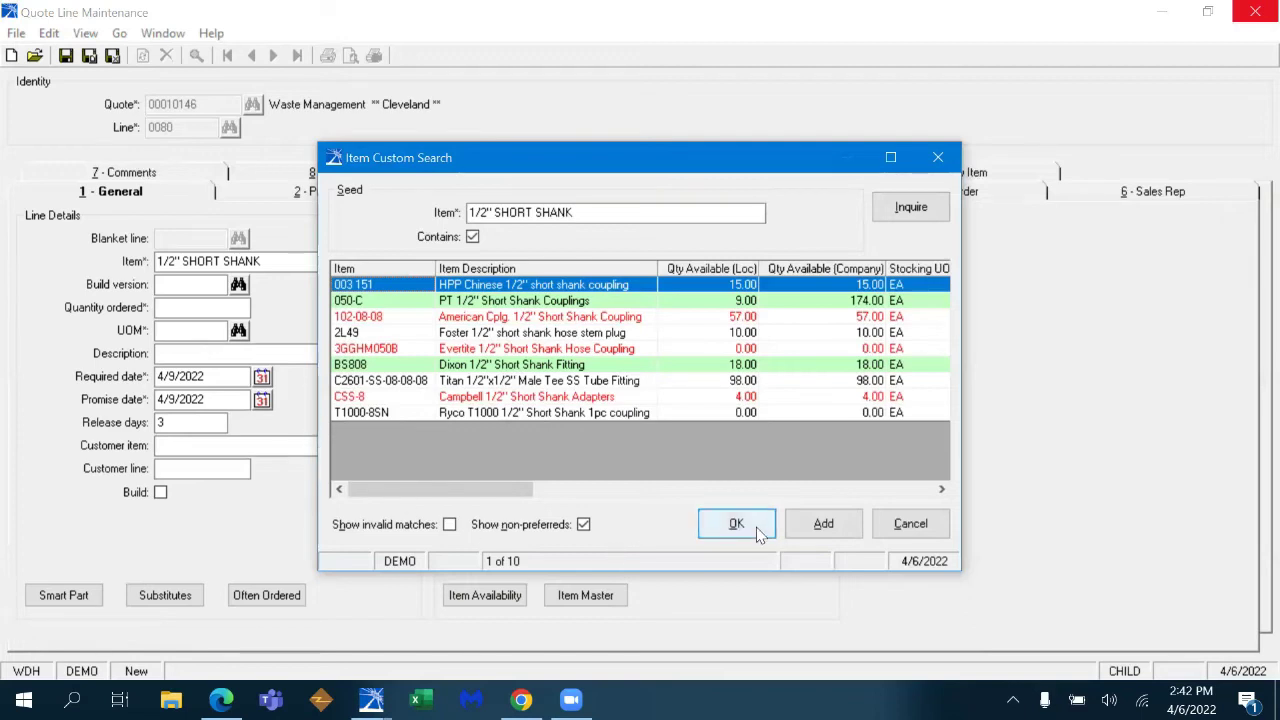
- Put BS808 Dixon 1/2" Short Shank Fitting on line 0080 at quantity 1 (14.95) and save it
double_click(581, 365)
text(1)
key(Tab)
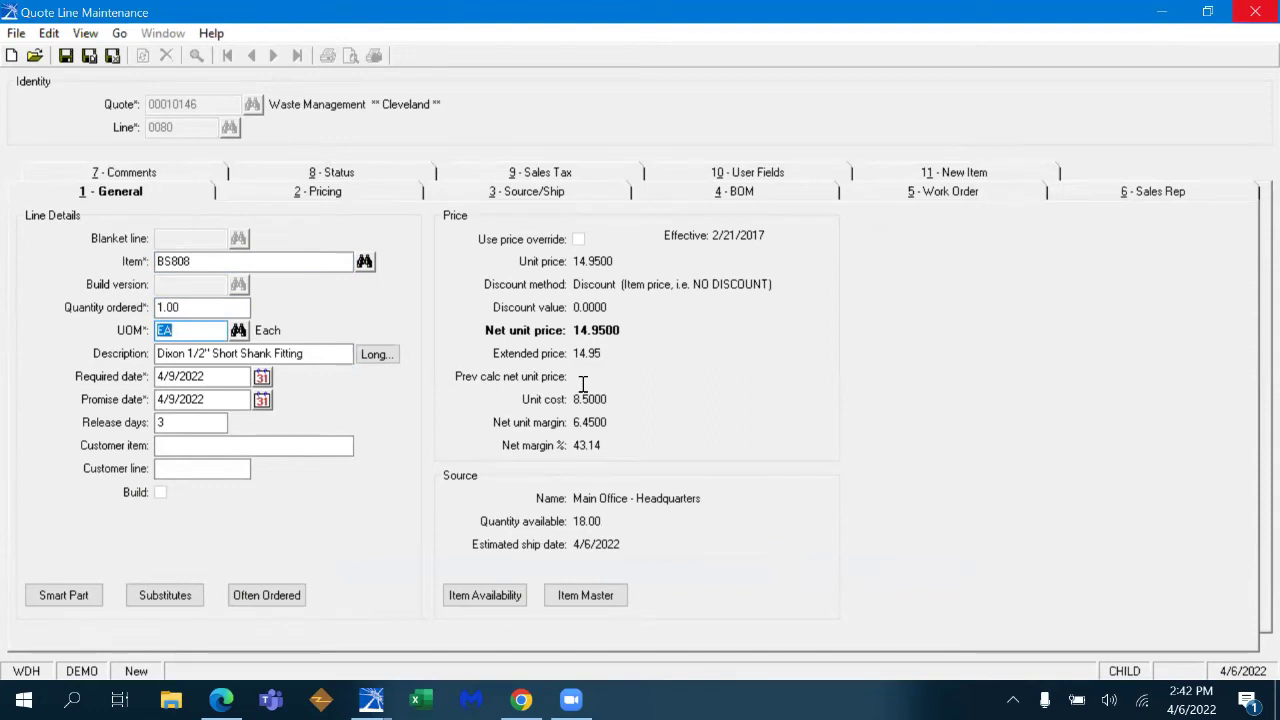
key(F2)
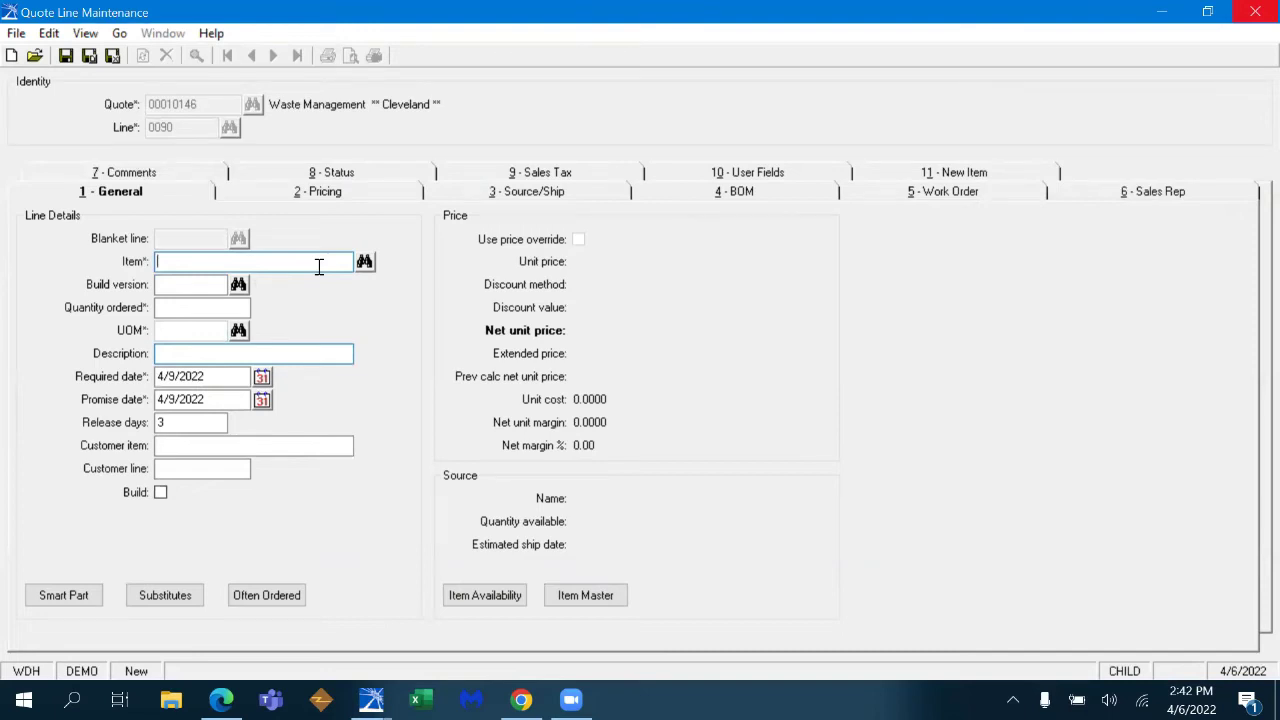
- Add Eaton 4" tanker discharge hose H034664 at quantity 12, noting 1114.00 available
text(H034)
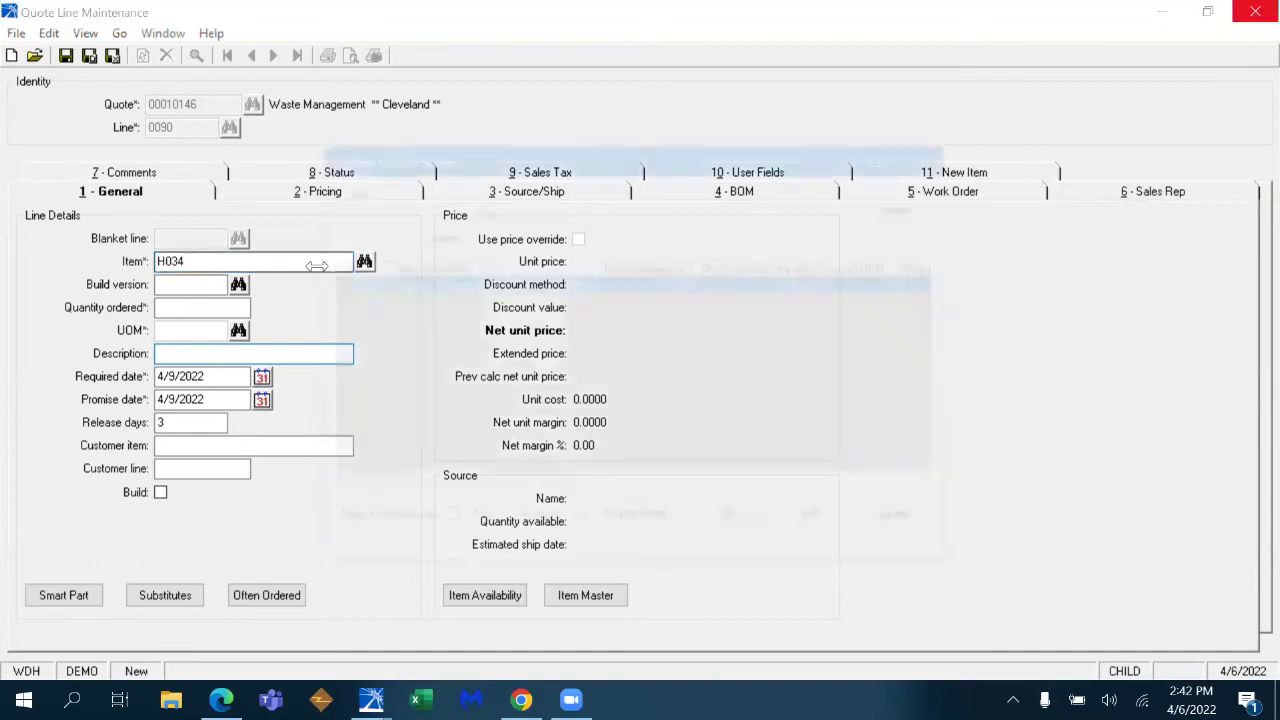
click(736, 525)
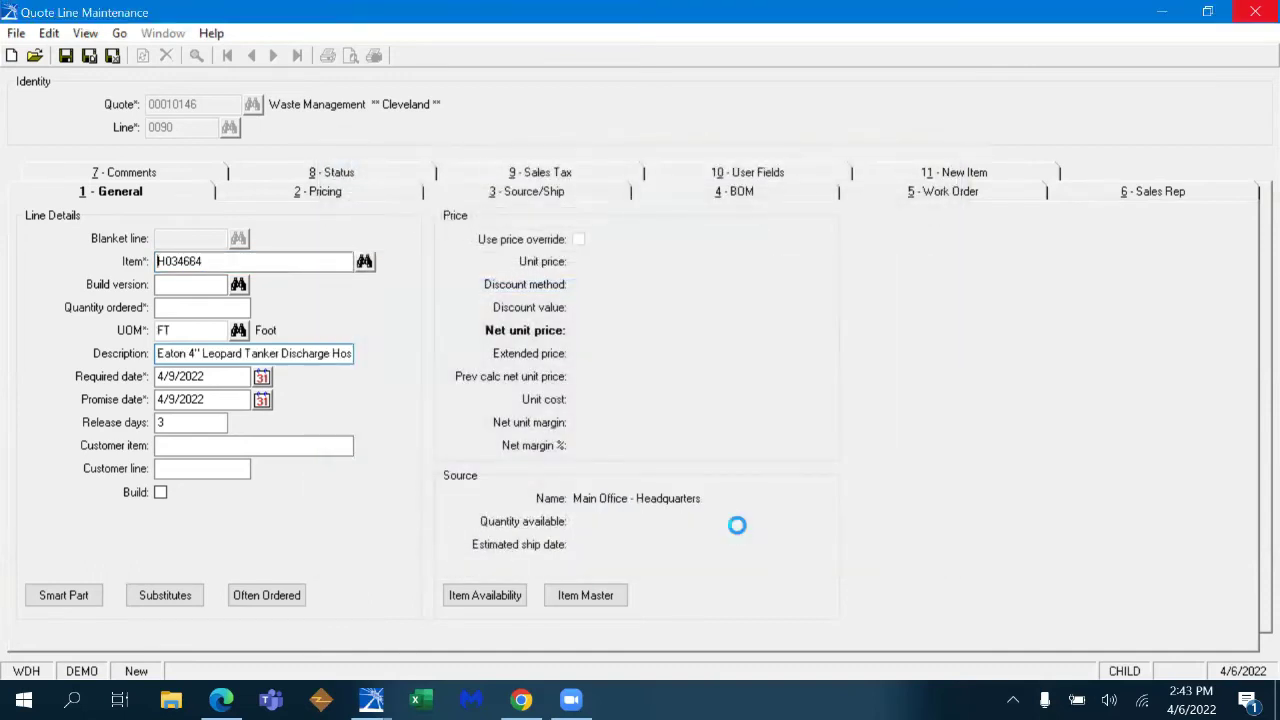
text(12)
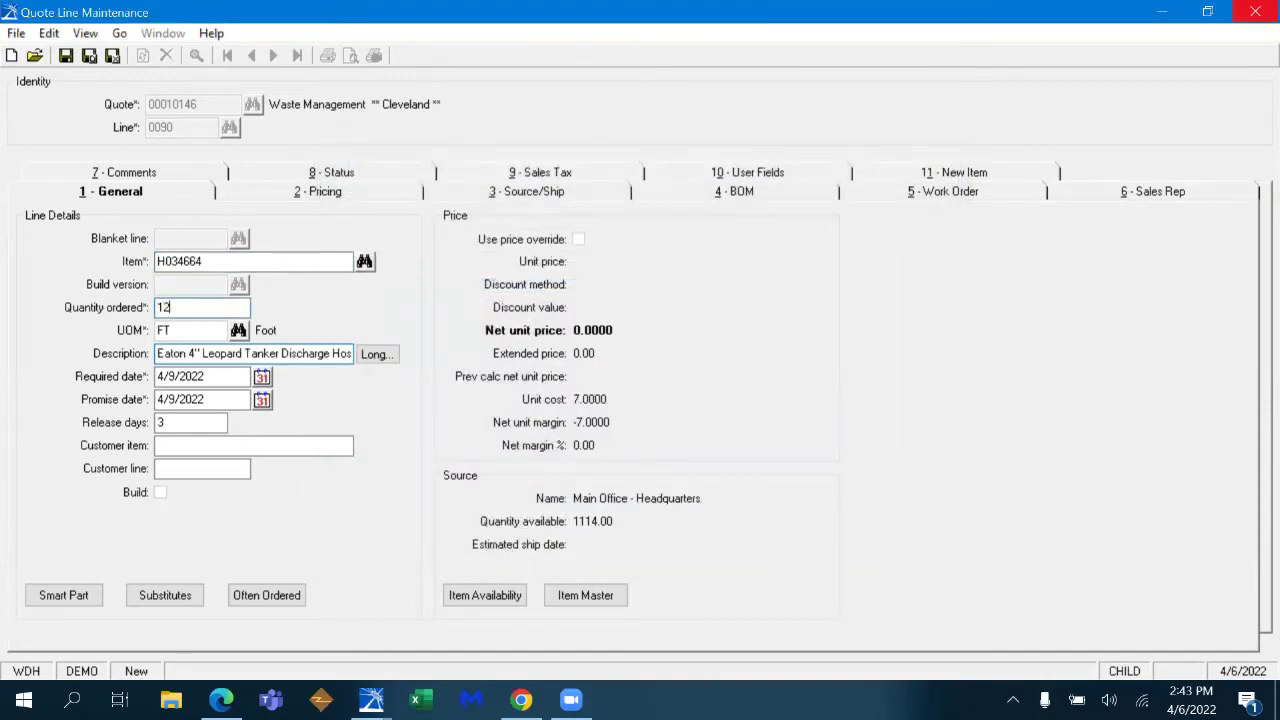
key(Tab)
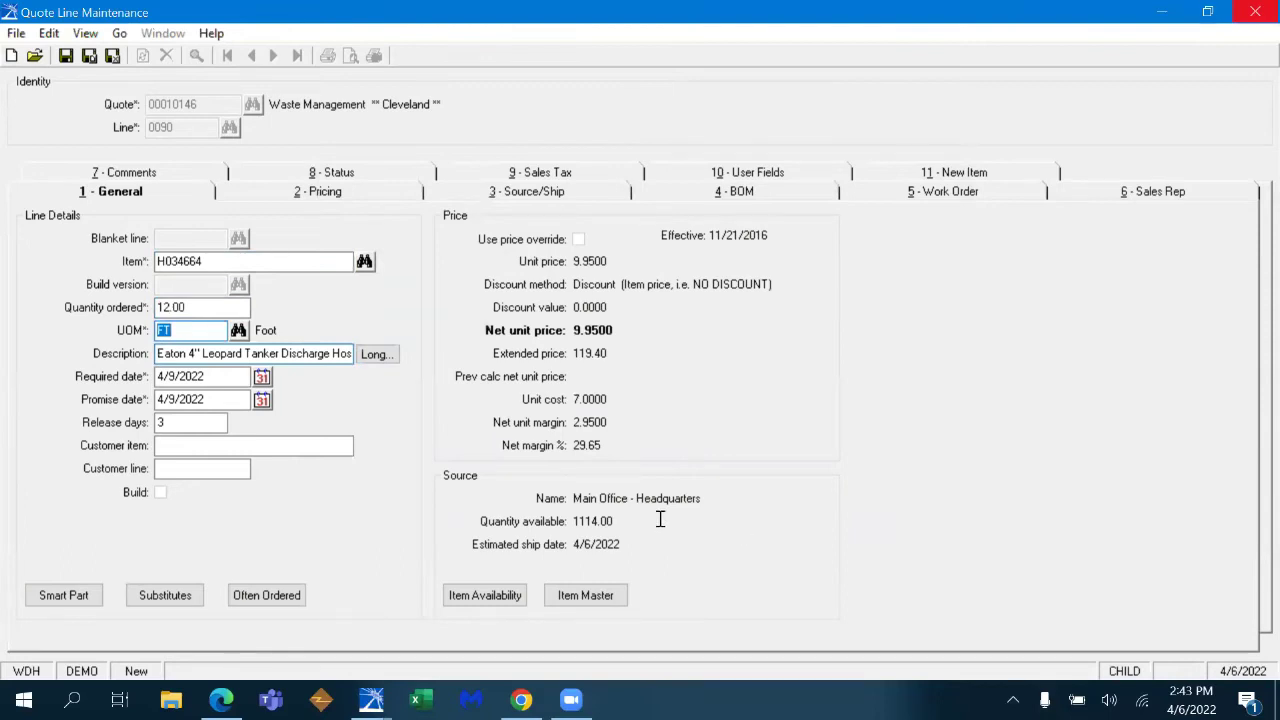
click(659, 517)
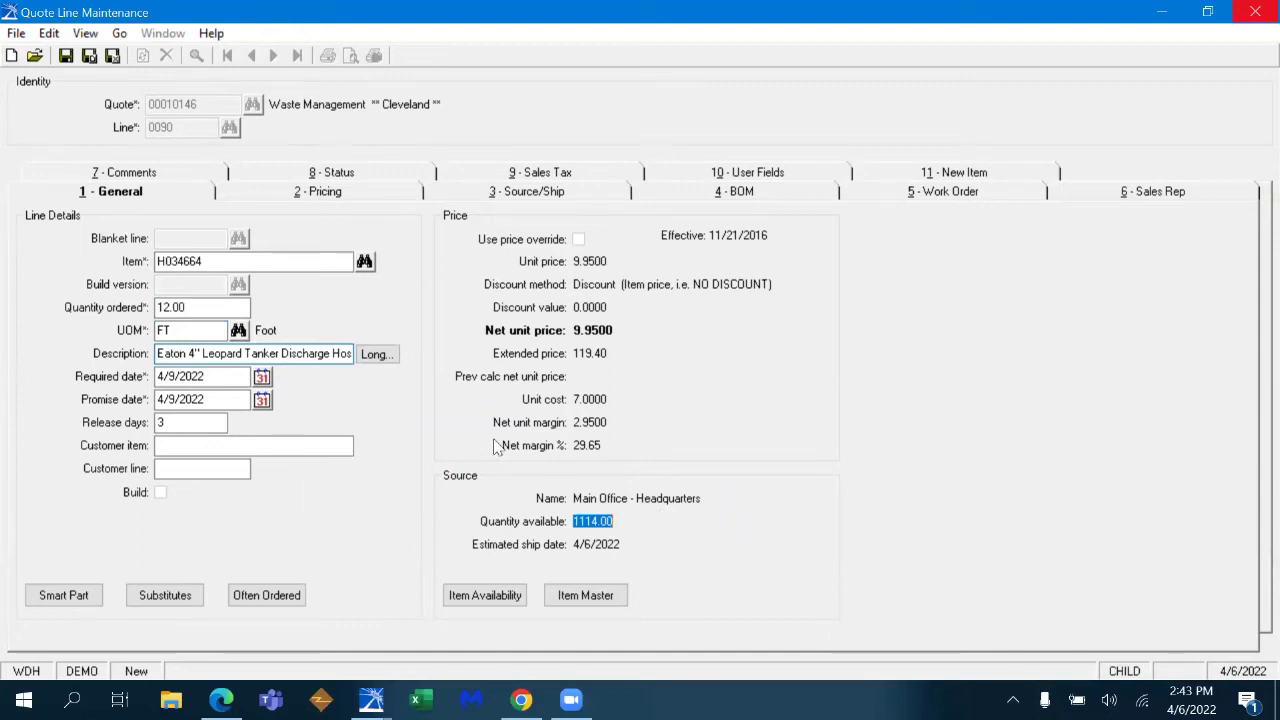
- Change the hose quantity to 75 FT (extended 746.25) and open Lot Control Inquiry
click(215, 308)
text(75)
key(Tab)
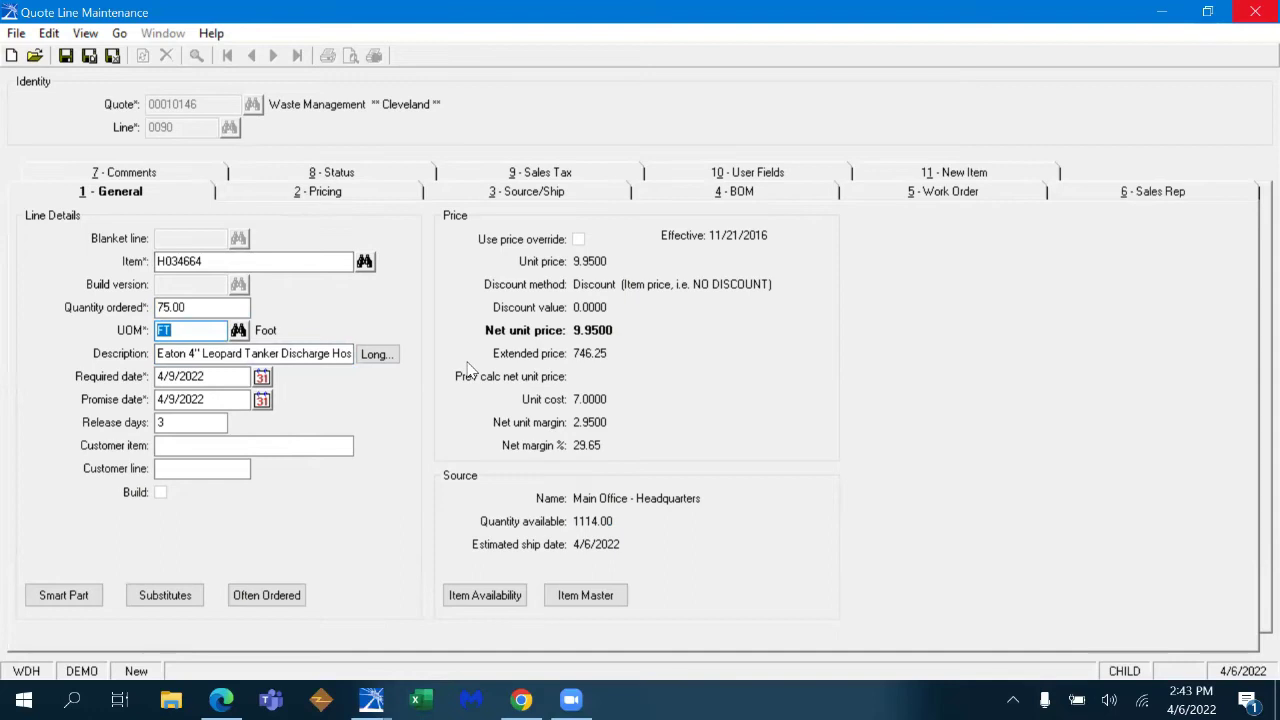
click(119, 33)
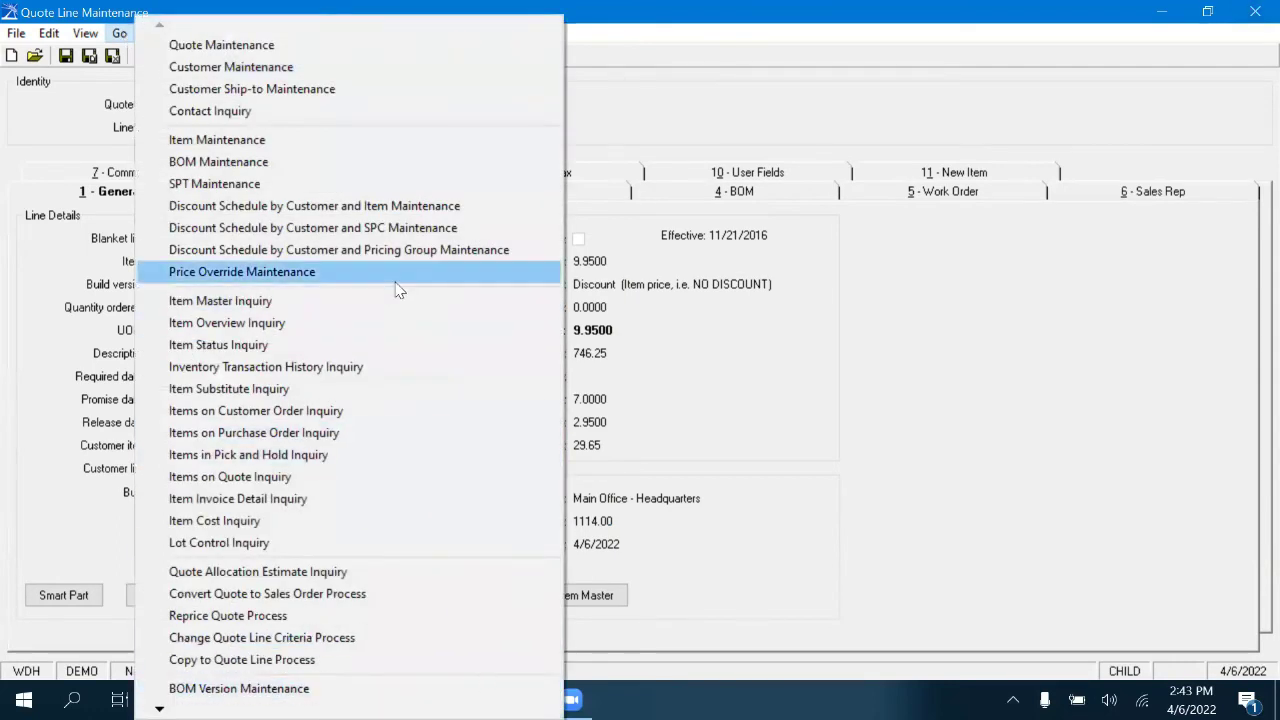
click(409, 540)
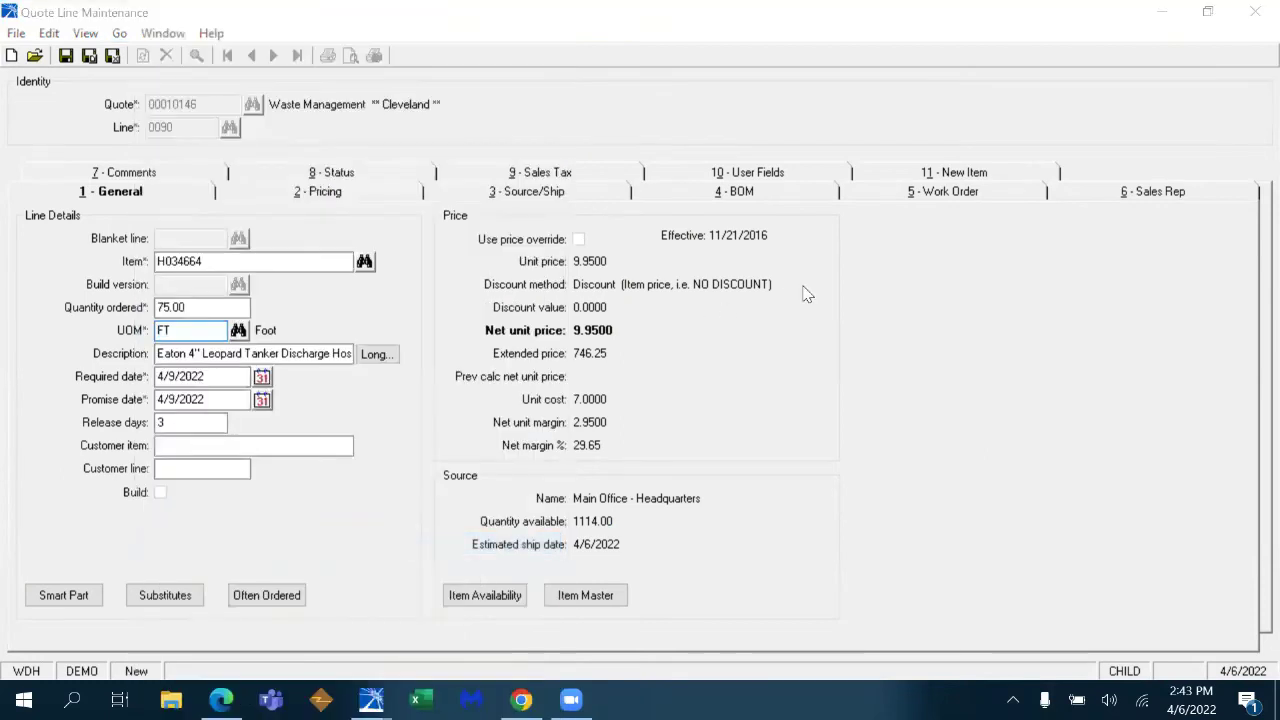
- Review lots for H034664, then for 80/20 item 1515-LITE-48 (24.00 EA on hand), and close the inquiry
click(1212, 108)
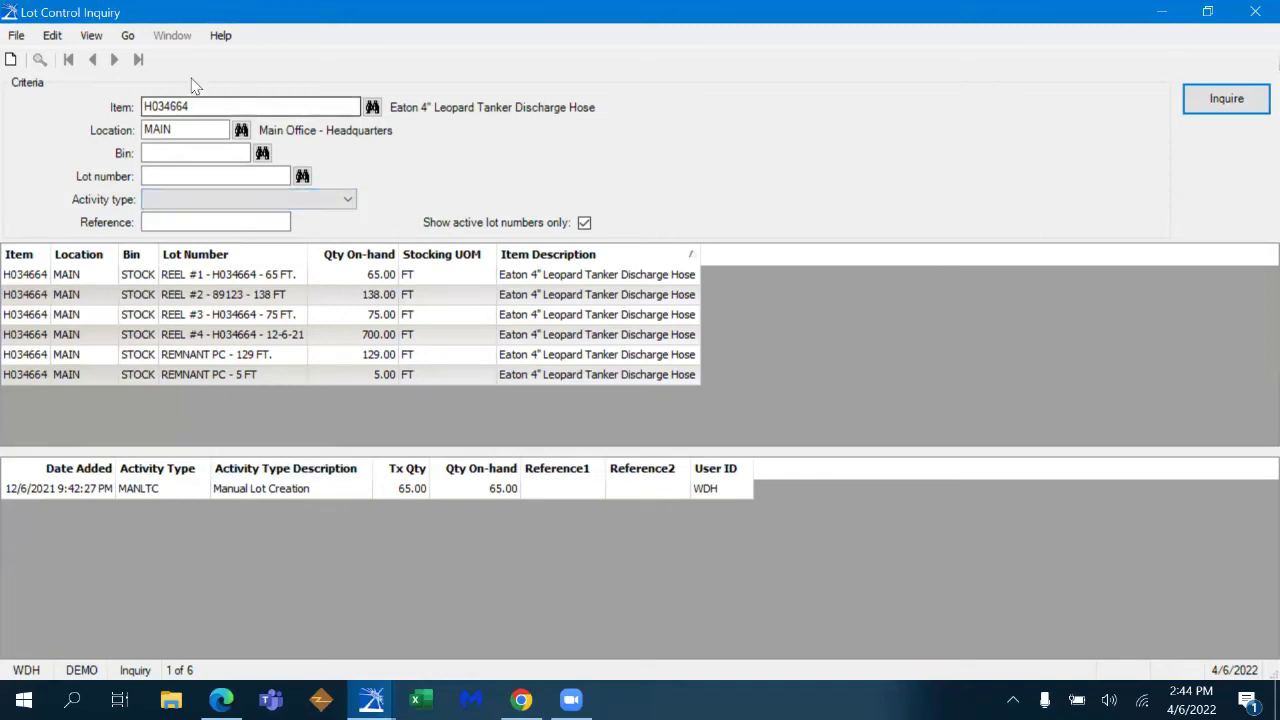
click(223, 106)
double_click(223, 106)
text(8)
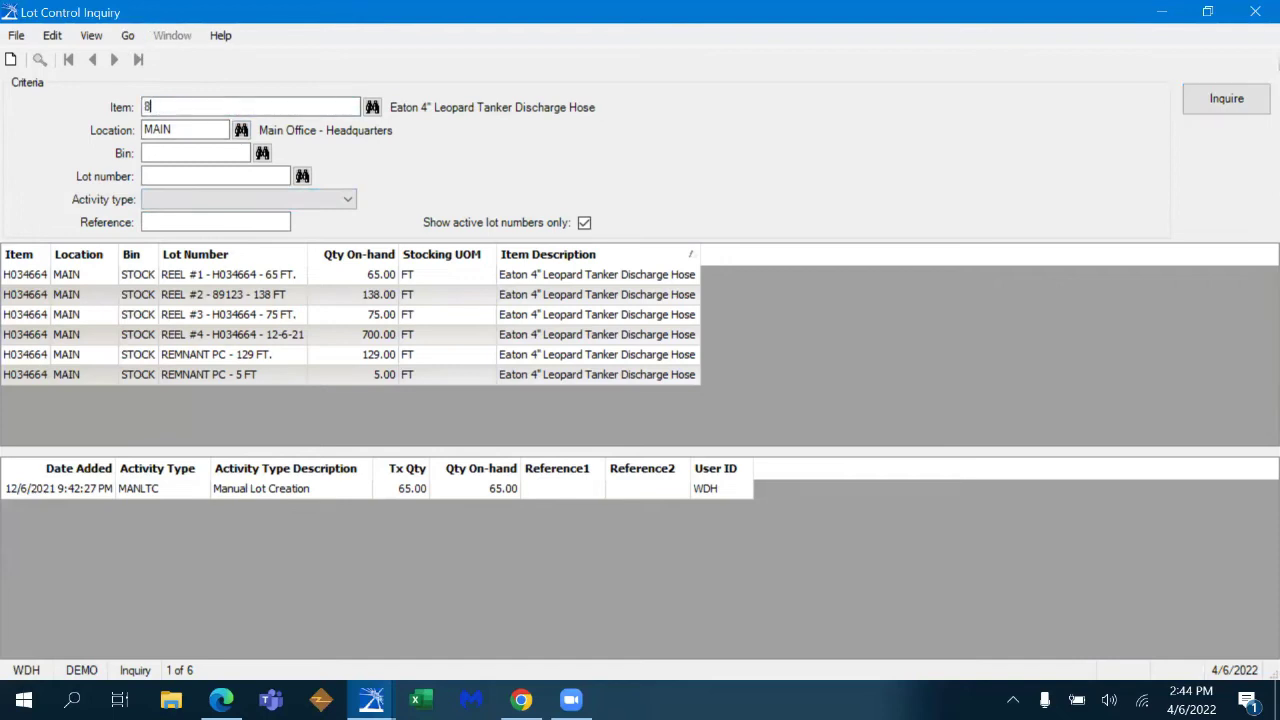
text(0/20)
key(Tab)
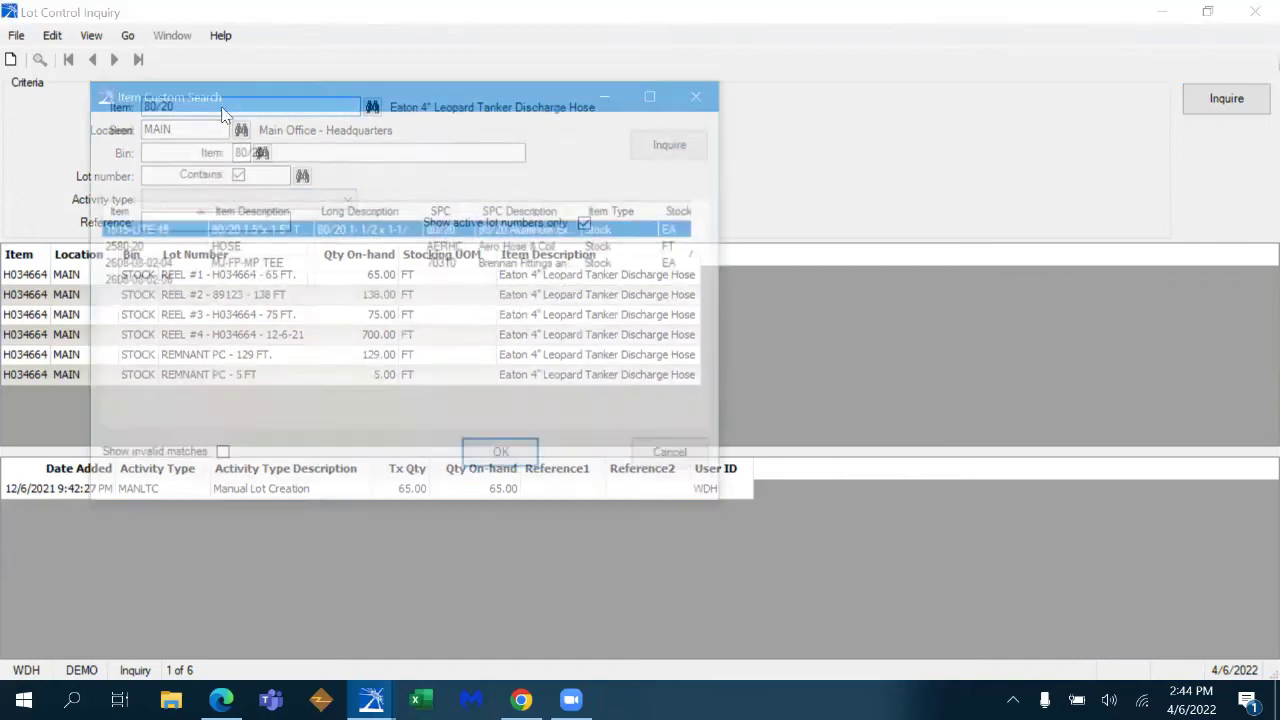
click(506, 462)
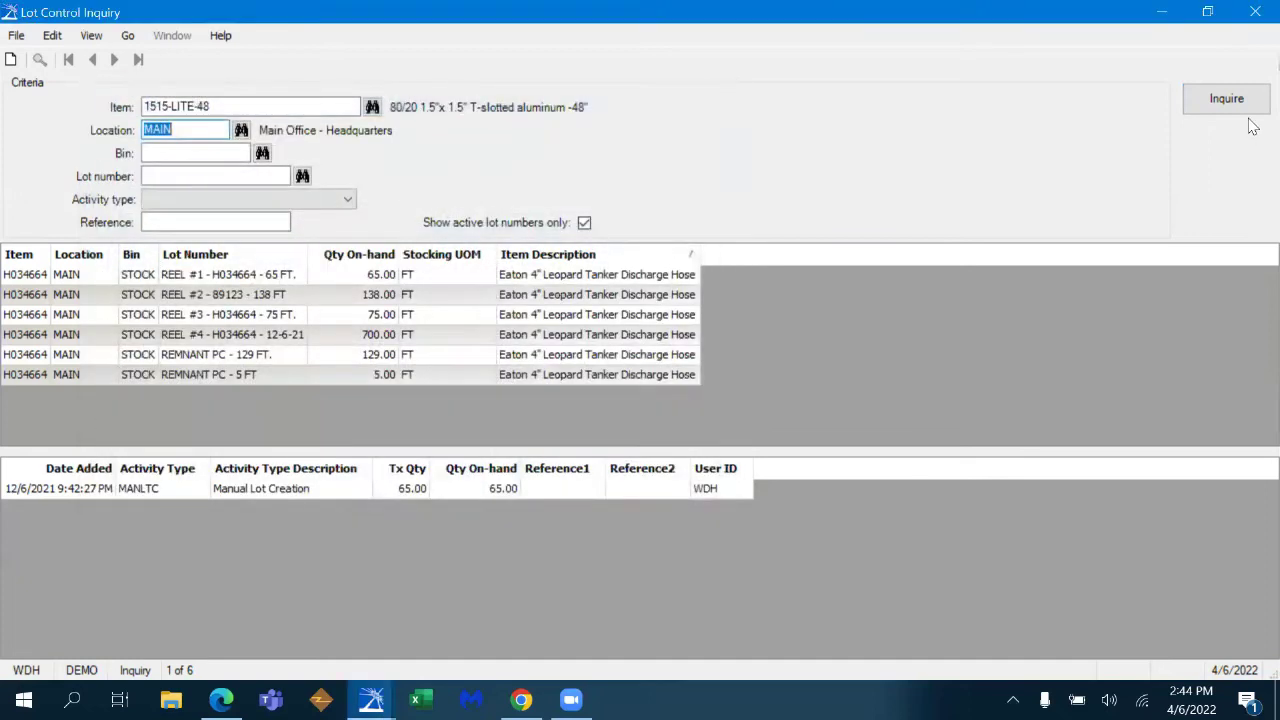
click(1228, 100)
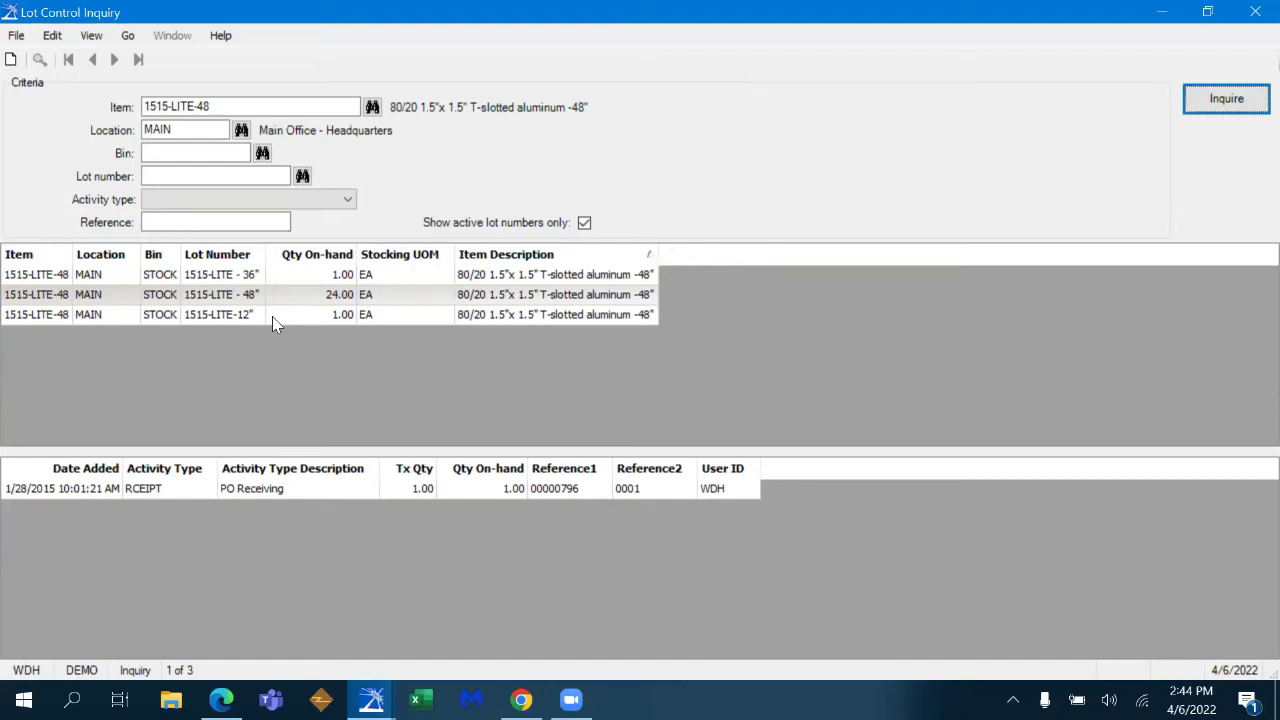
click(1252, 16)
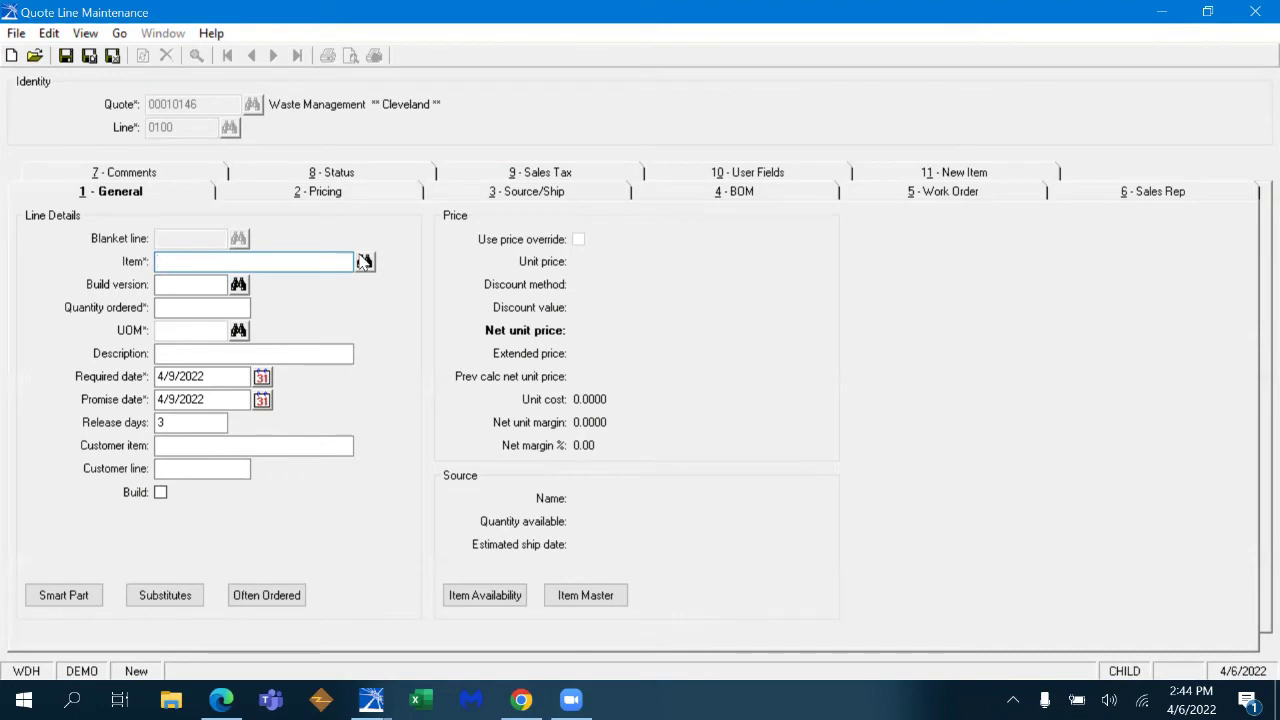
- Search the item finder by description 'gauge', correcting the misspelled 'guage'
click(364, 262)
click(533, 209)
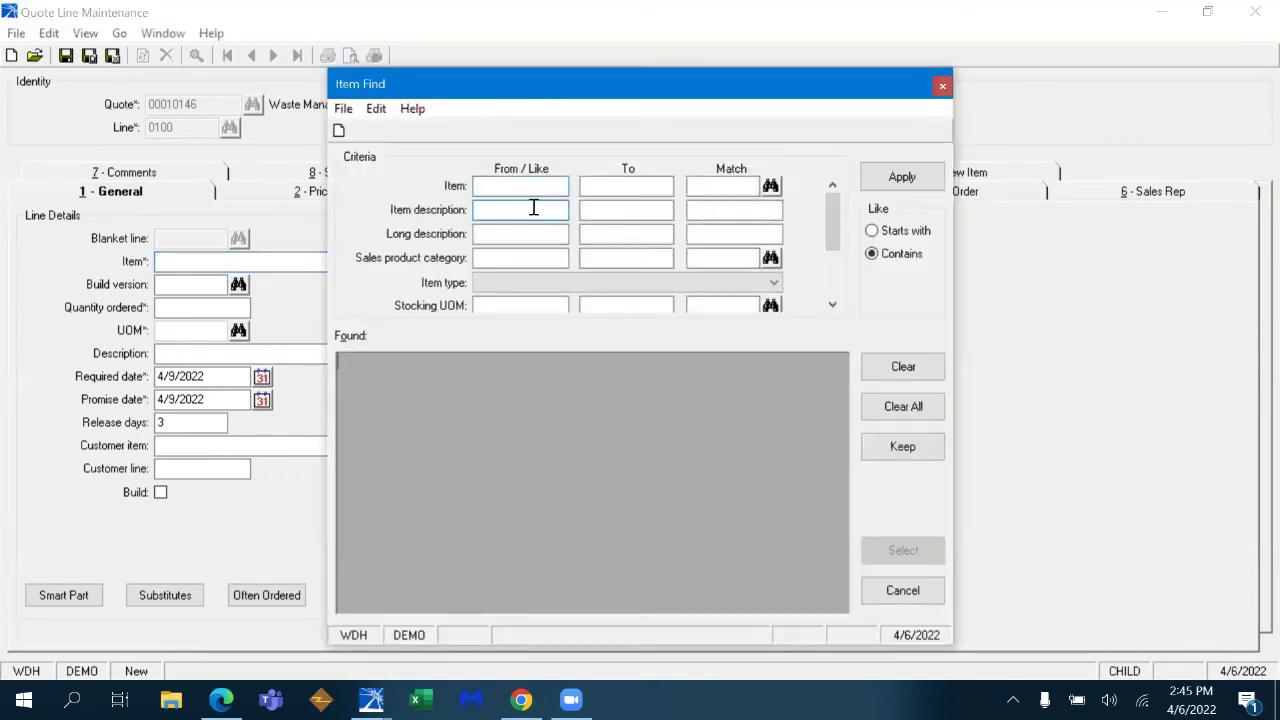
text(guage)
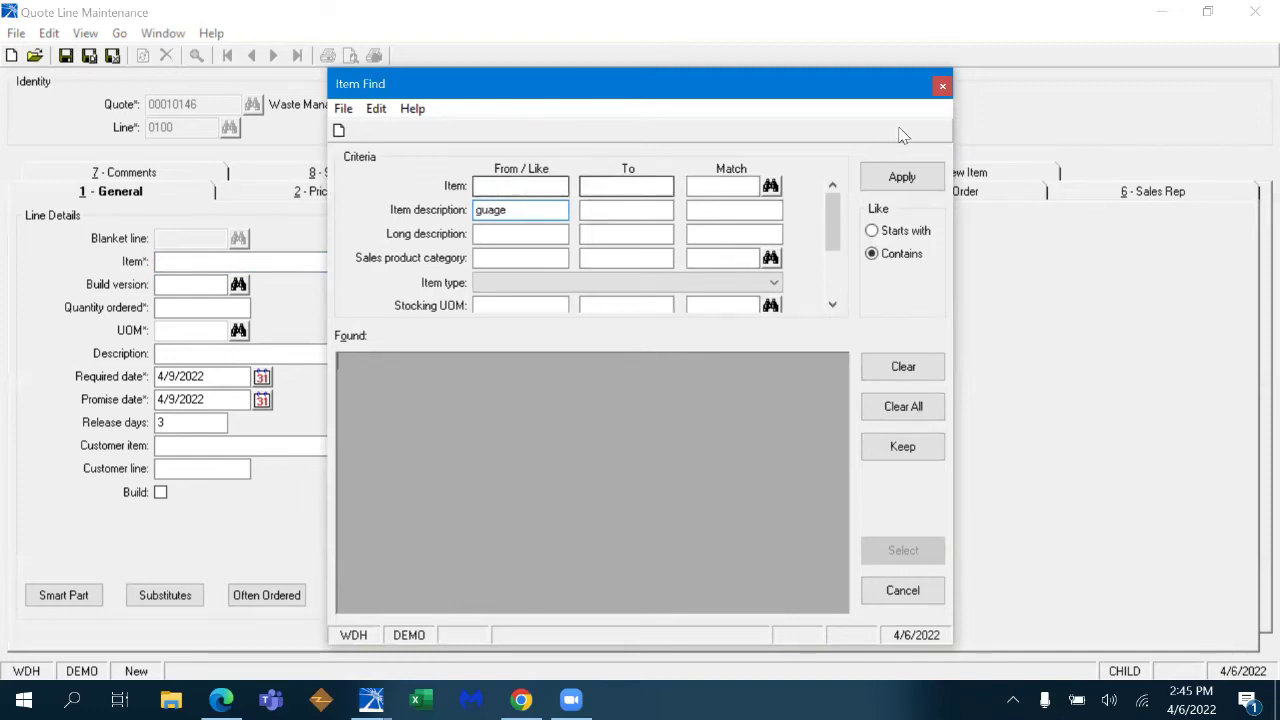
click(902, 177)
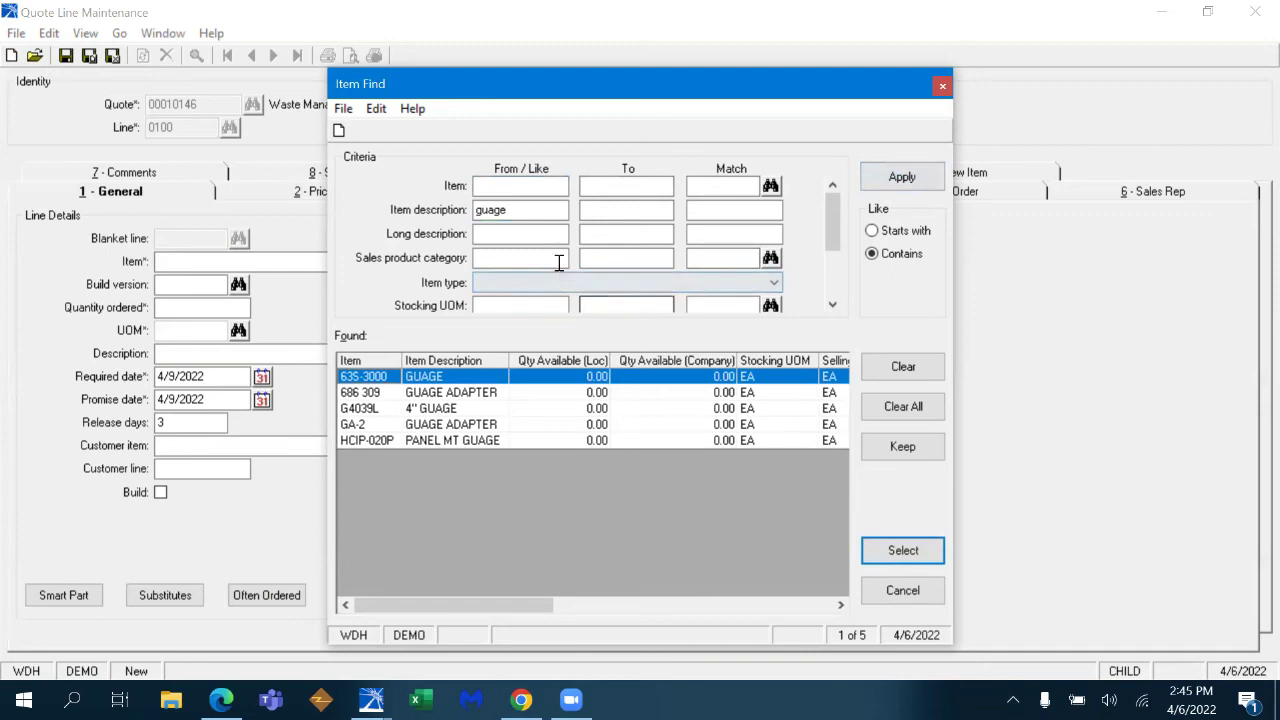
double_click(543, 210)
text(gauge)
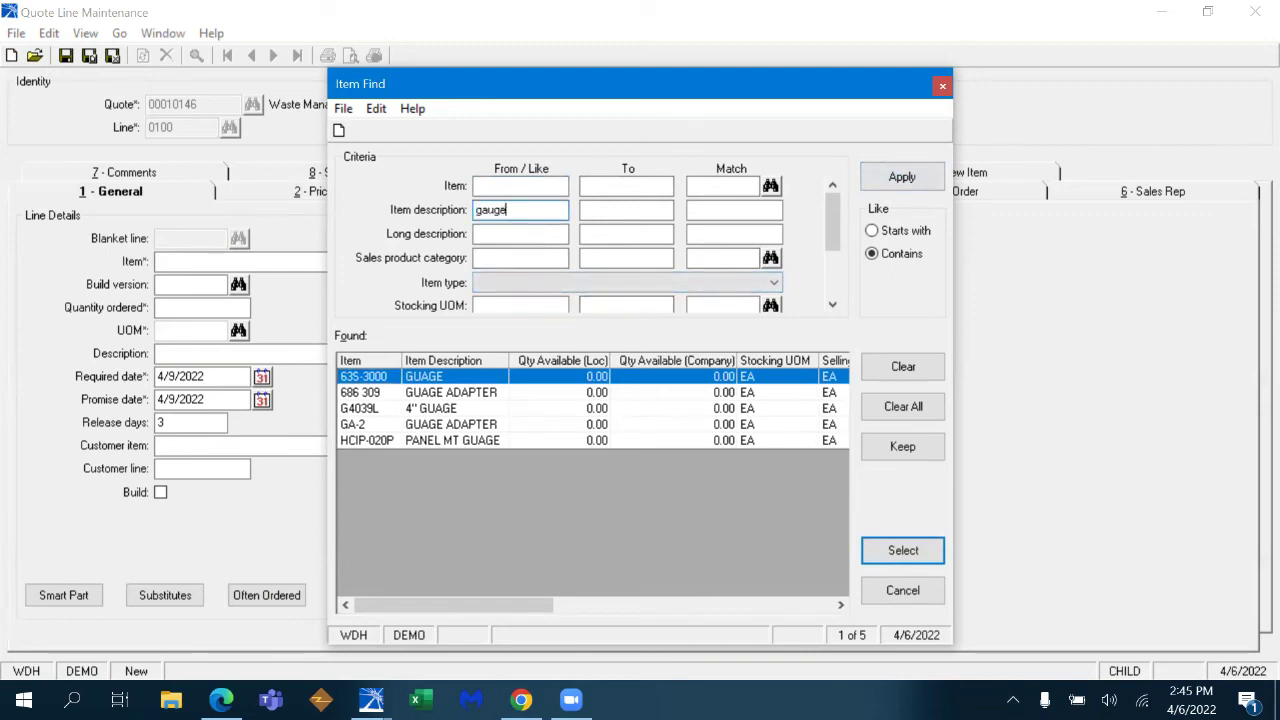
click(902, 177)
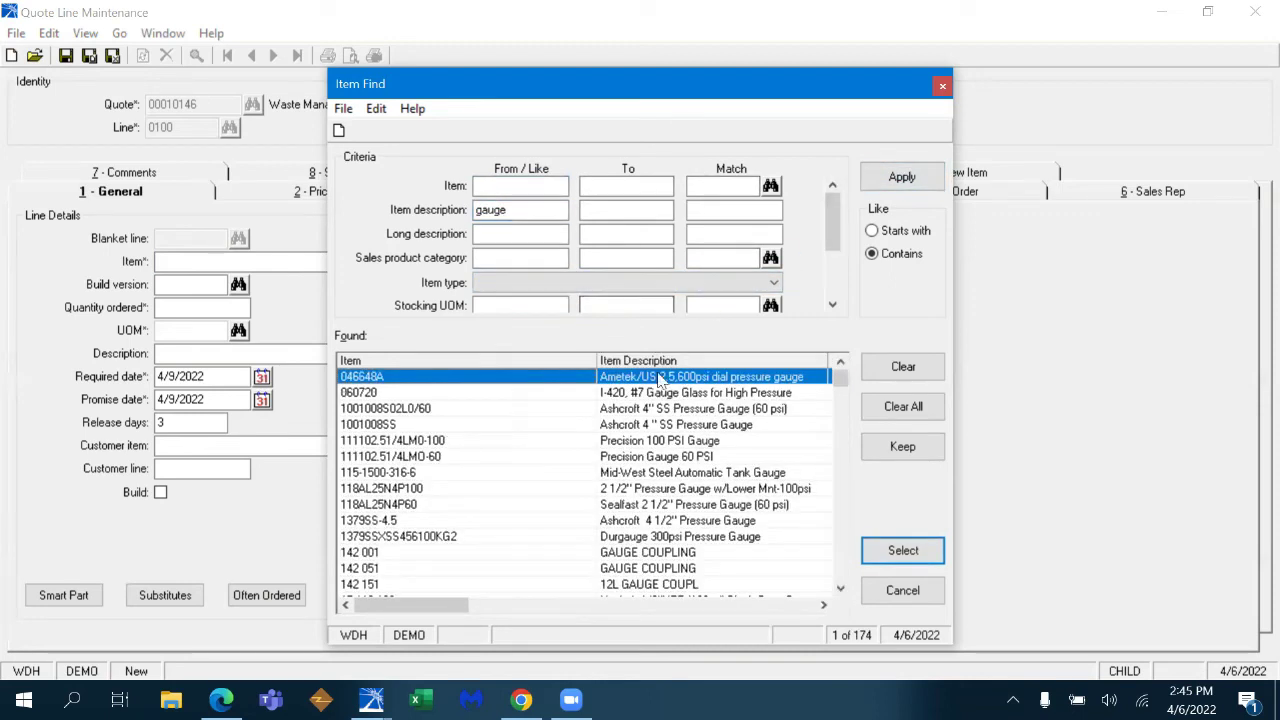
- Narrow the gauges by long description '3000' and choose AFC-3M-25RC for line 0100
click(520, 232)
text(3000)
click(902, 177)
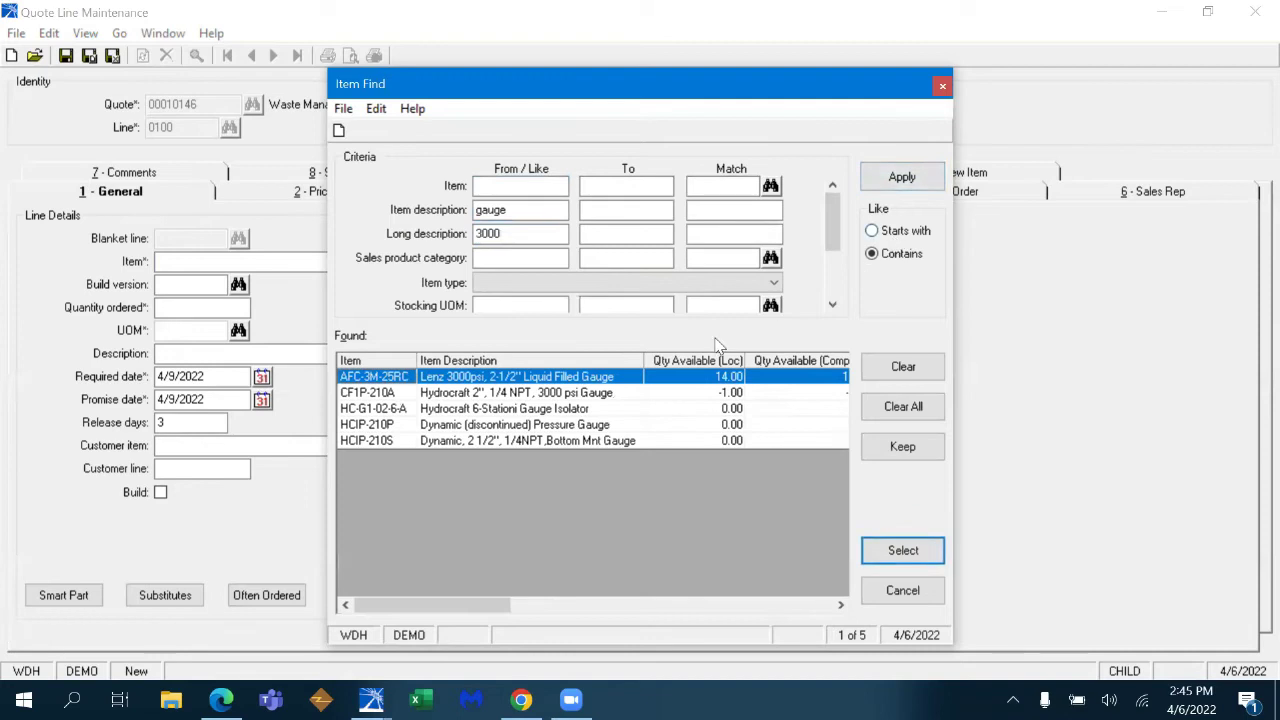
double_click(572, 383)
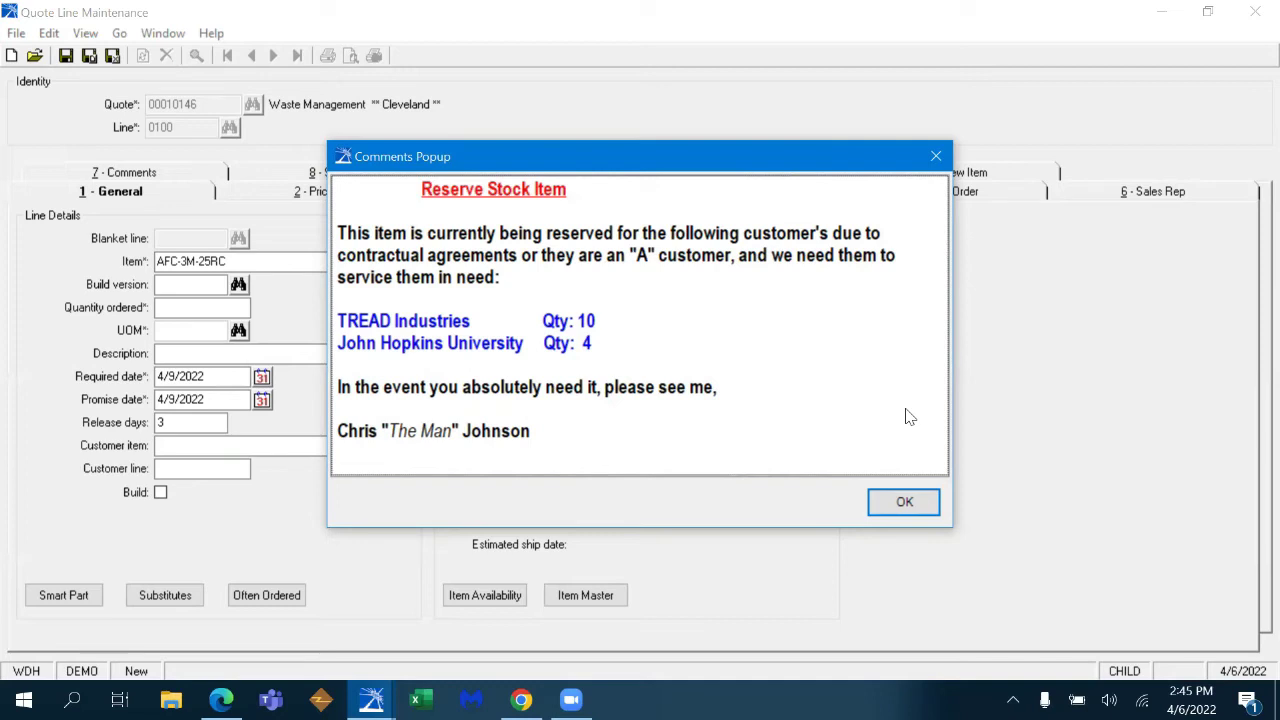
- Dismiss the reserve-stock comment and review AFC-3M-25RC's Item Master overview for MAIN
click(904, 502)
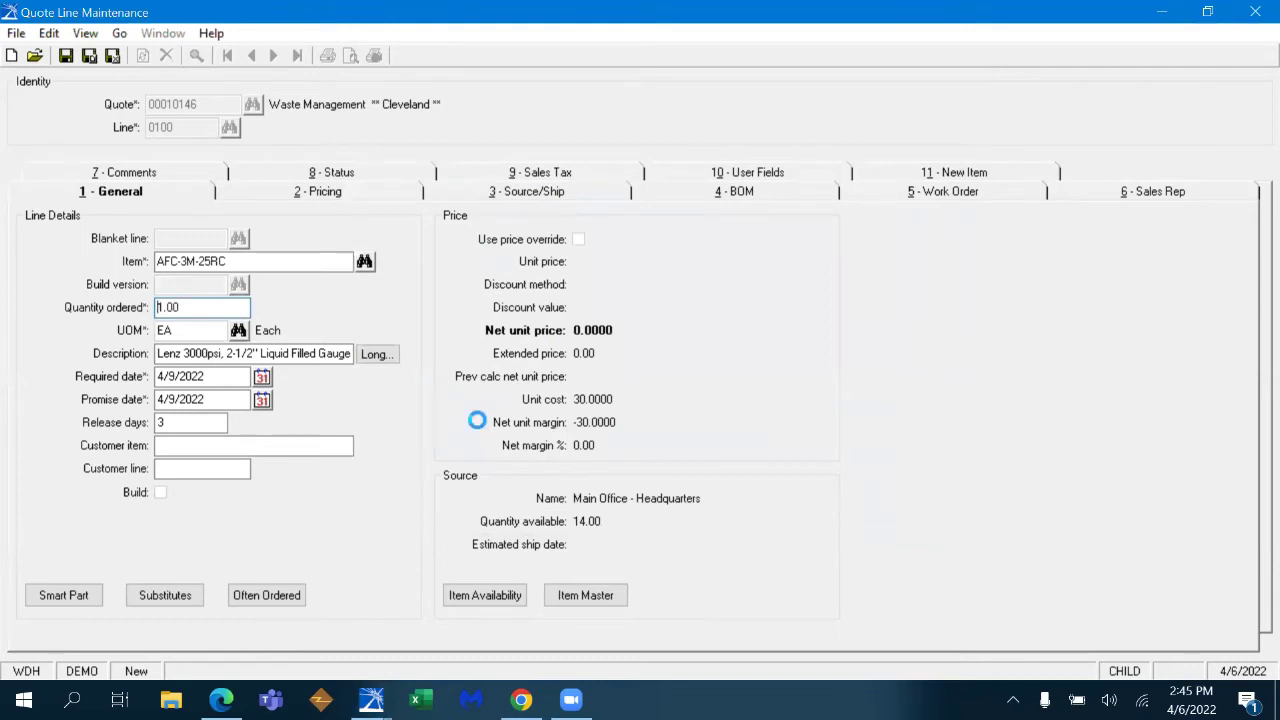
click(585, 596)
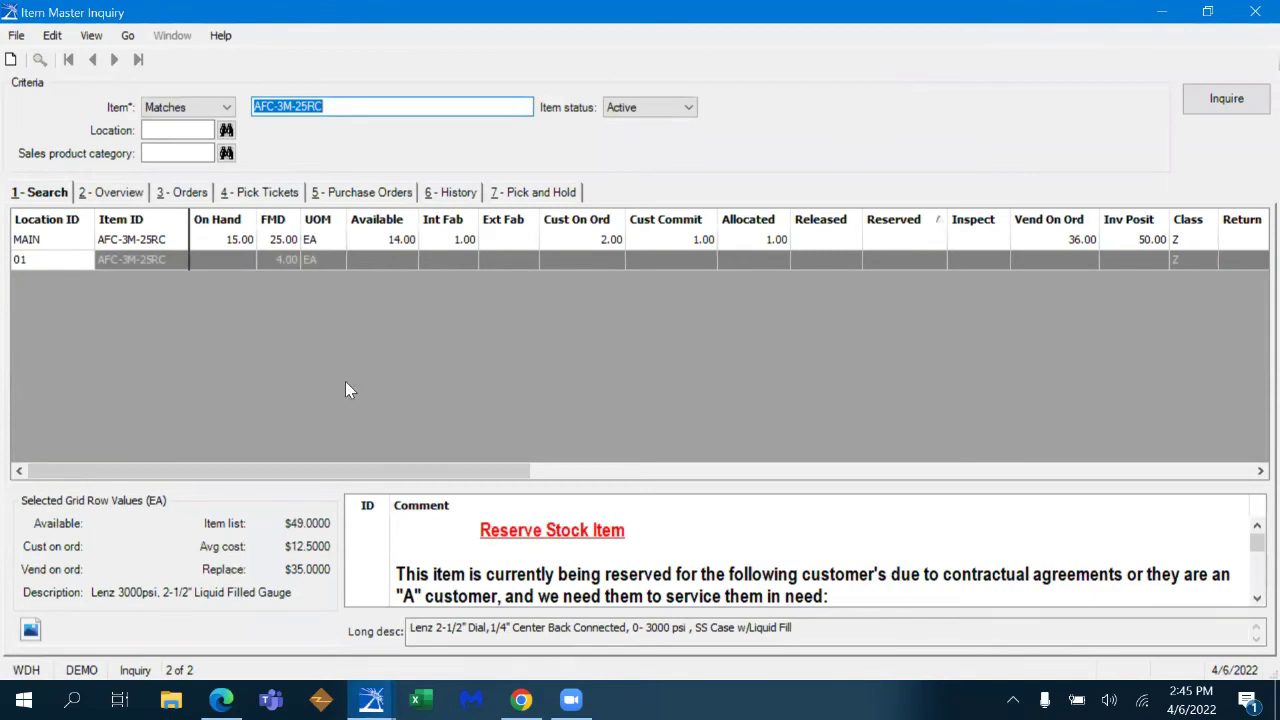
click(112, 191)
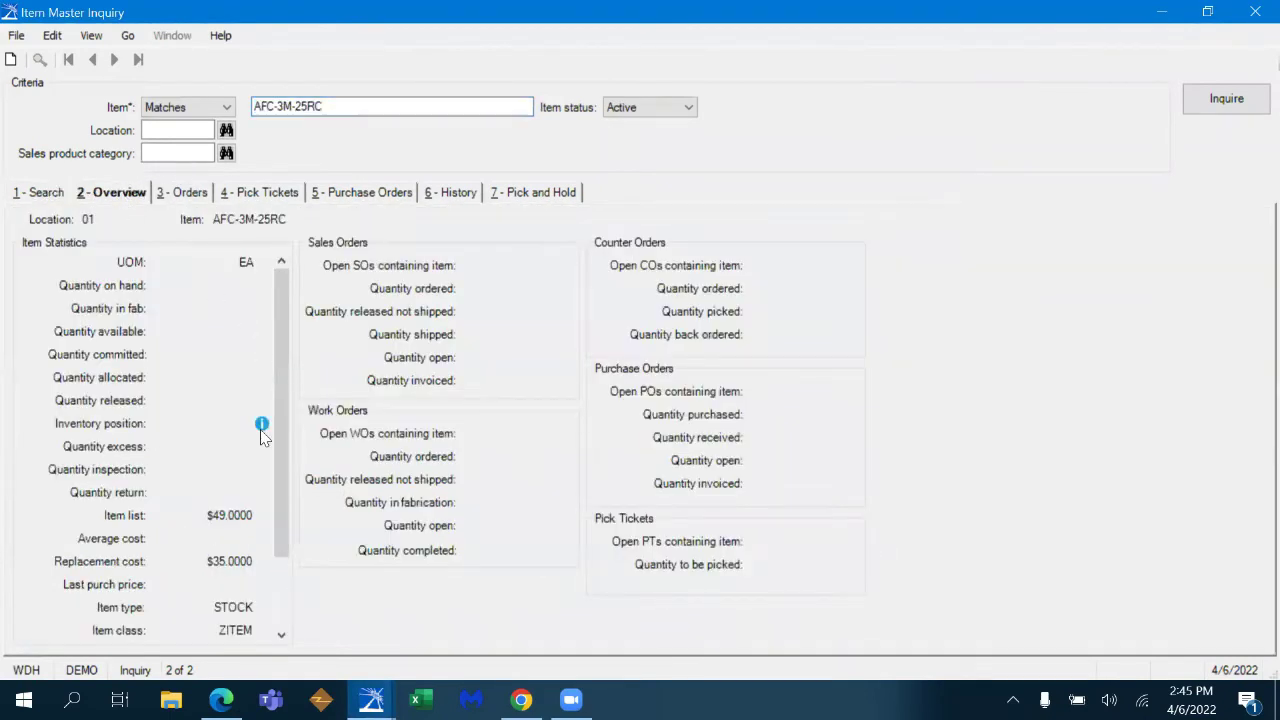
click(1232, 97)
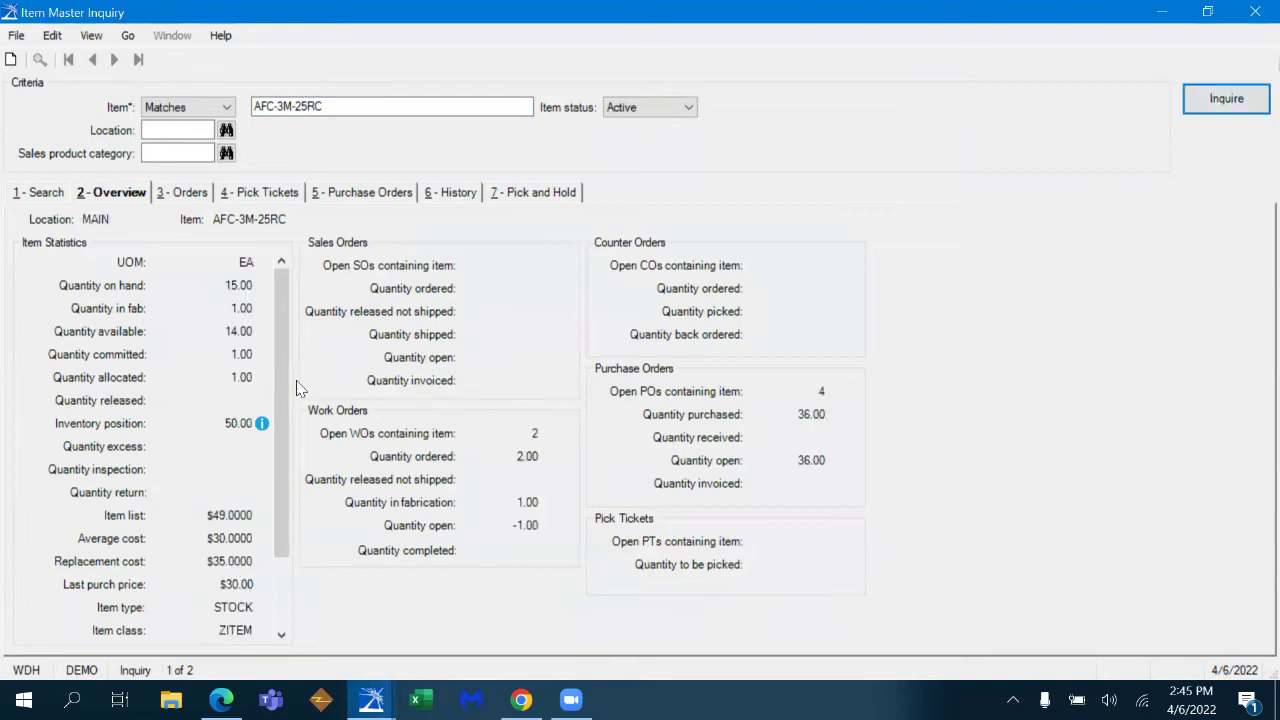
mouse_move(262, 426)
click(1254, 14)
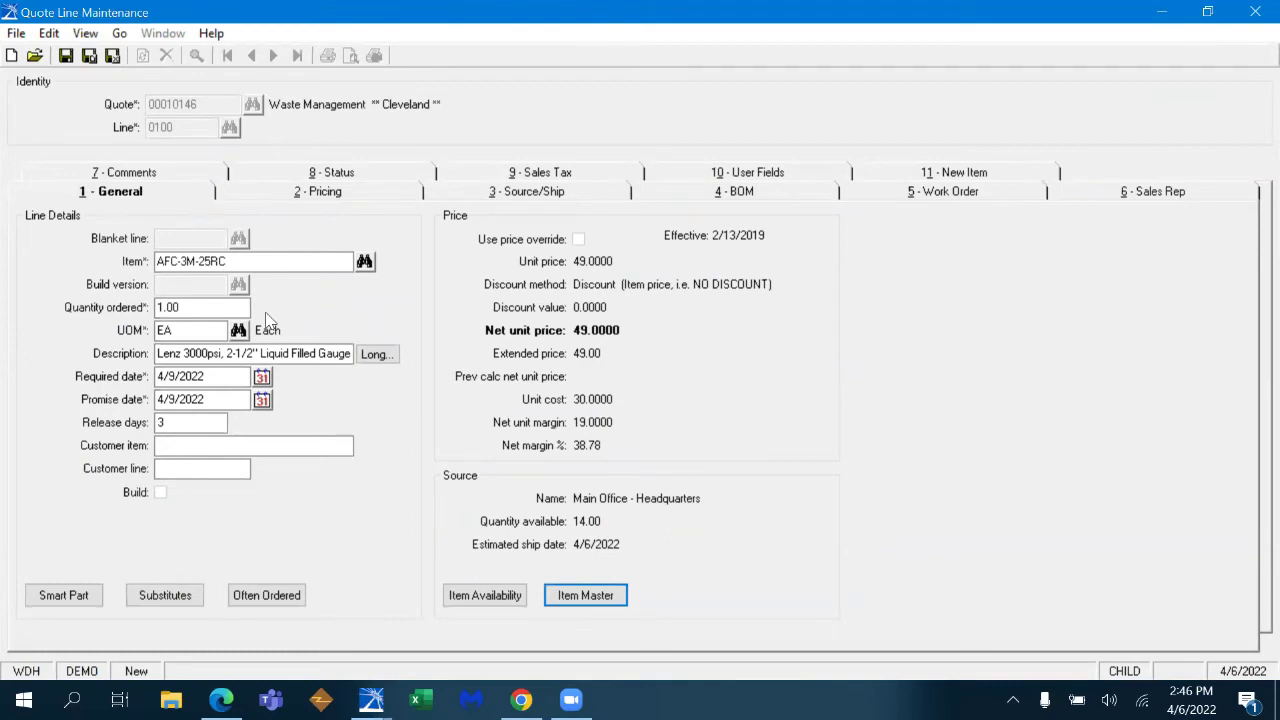
- Save line 0100 and add BN33 at quantity 3 on line 0110, priced 5.9900, extended 17.97
key(ctrl+s)
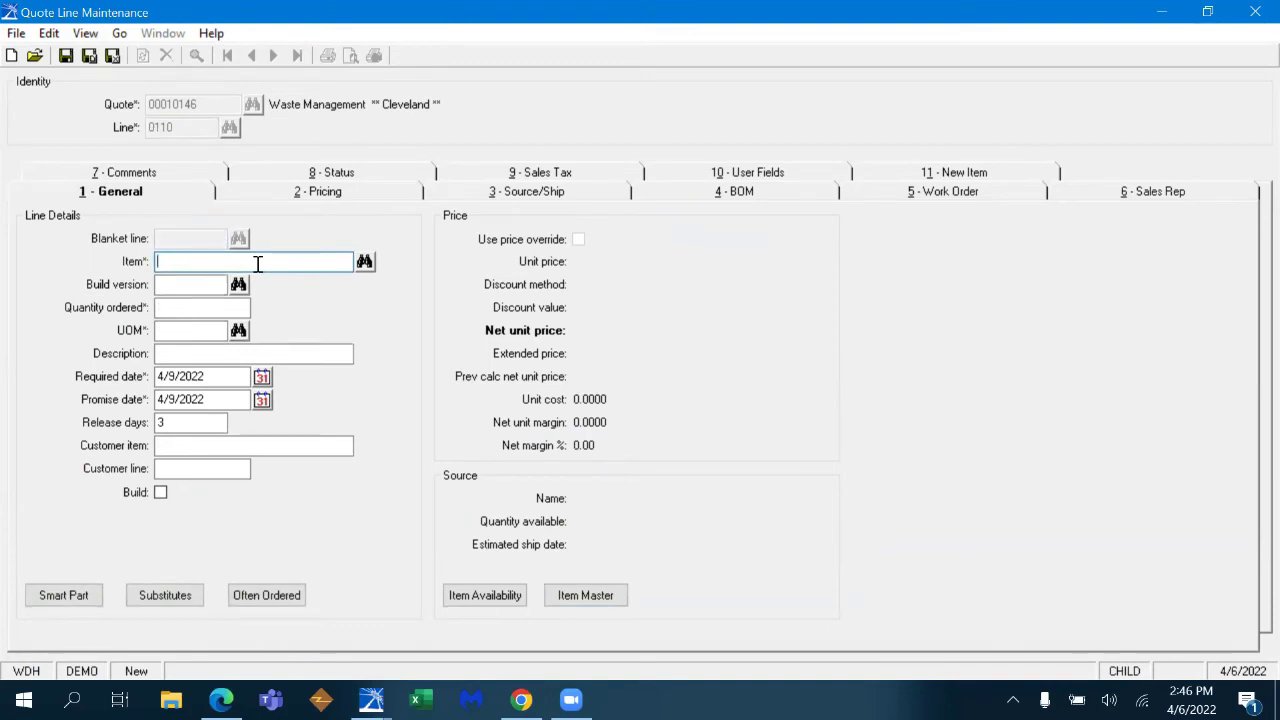
text(BN33)
key(Tab)
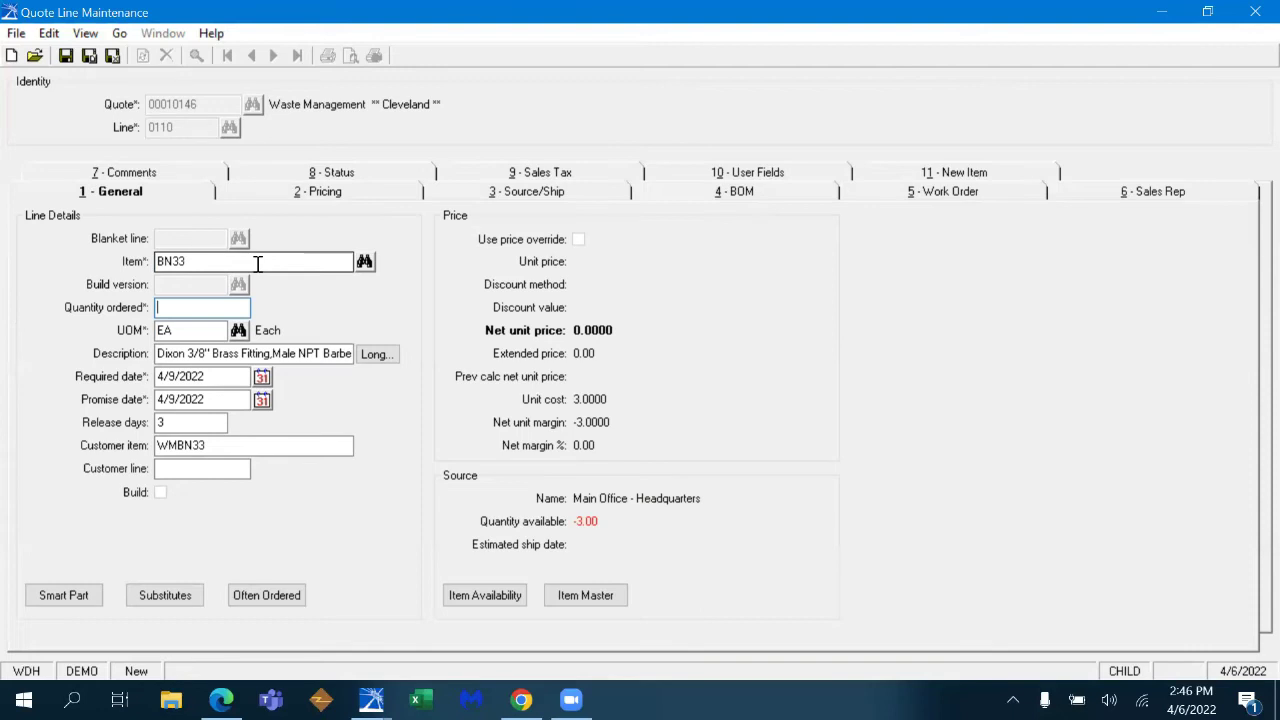
text(2)
key(BackSpace)
text(3)
key(Tab)
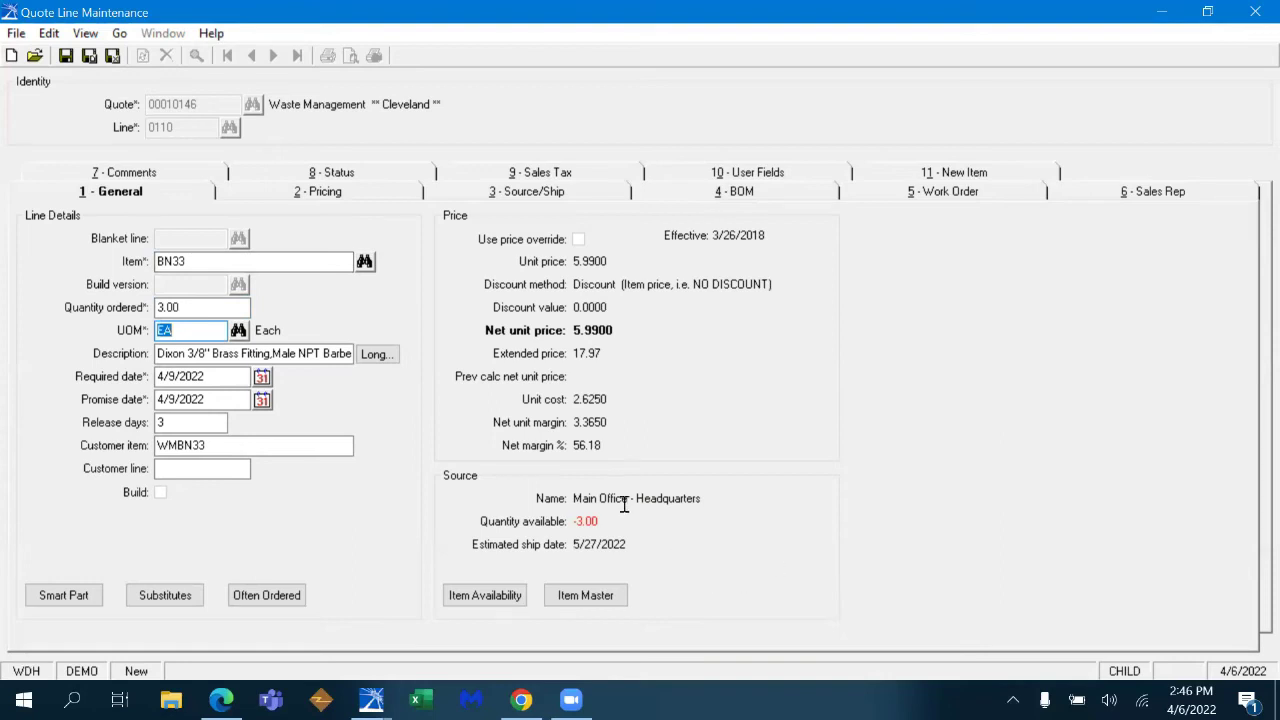
- Check BN33 stock availability and pick external source MOTIN-00 (Motion Industries)
click(508, 597)
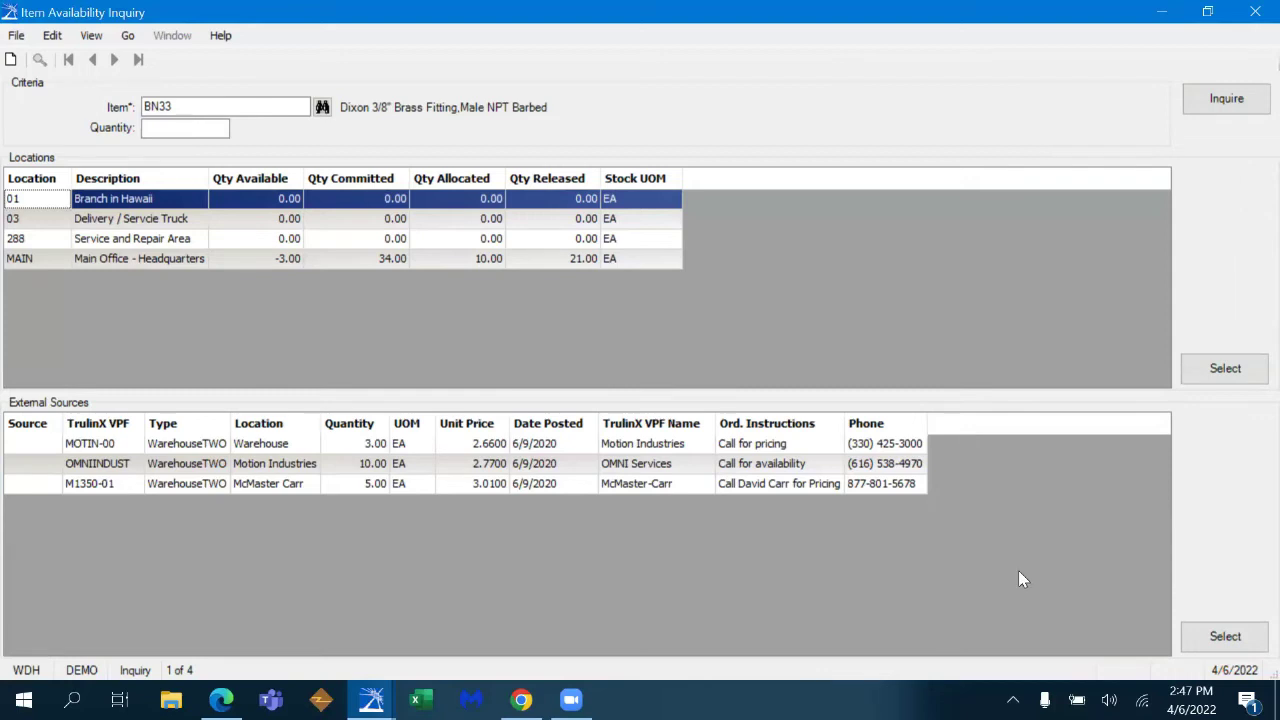
click(1253, 14)
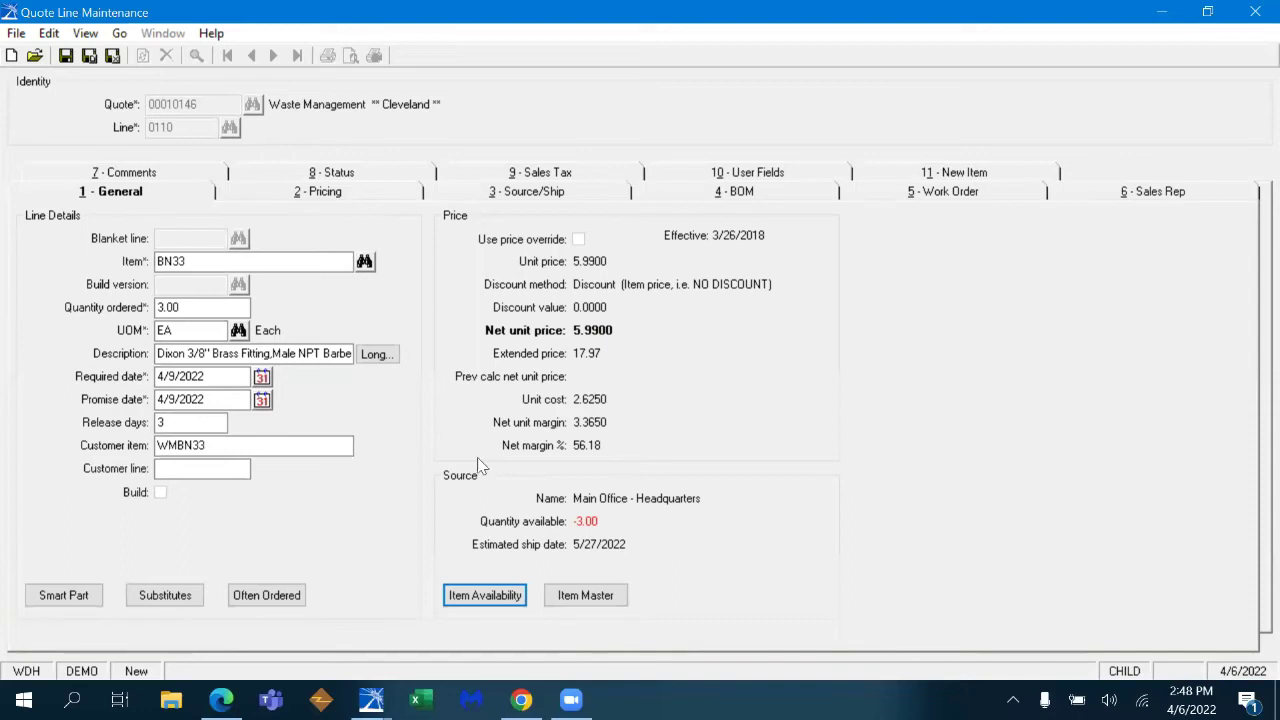
click(485, 596)
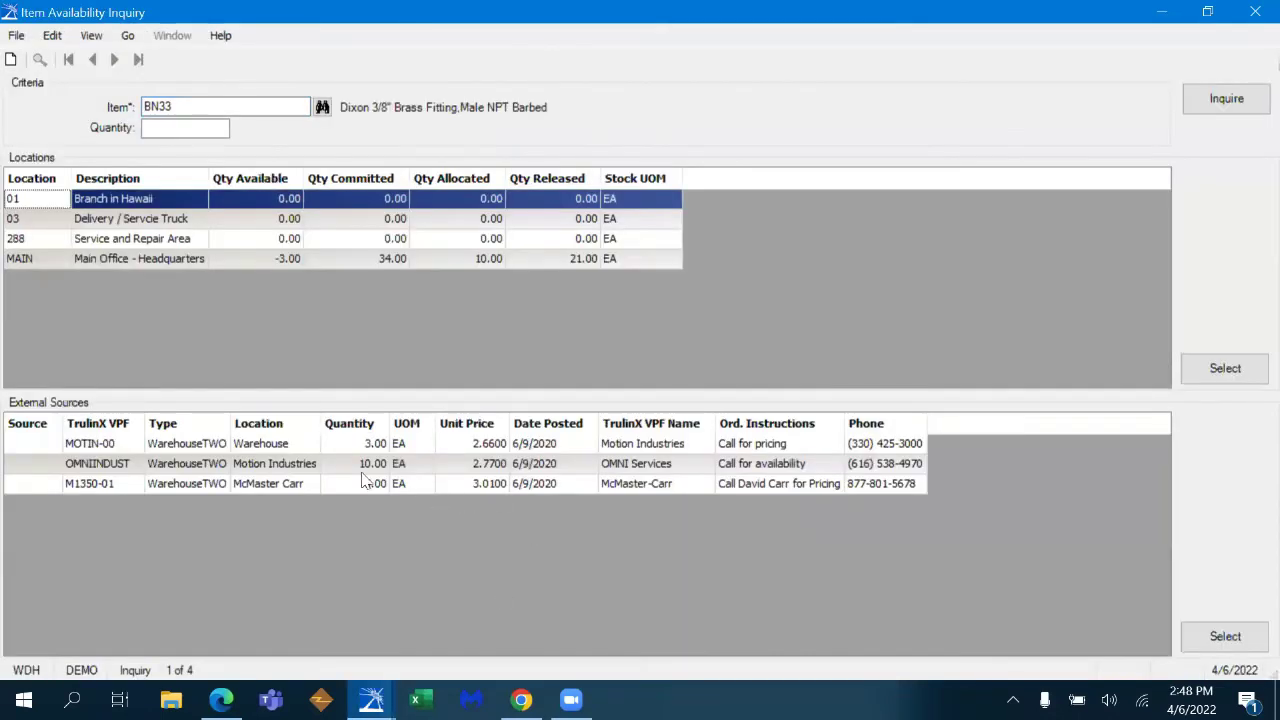
click(676, 446)
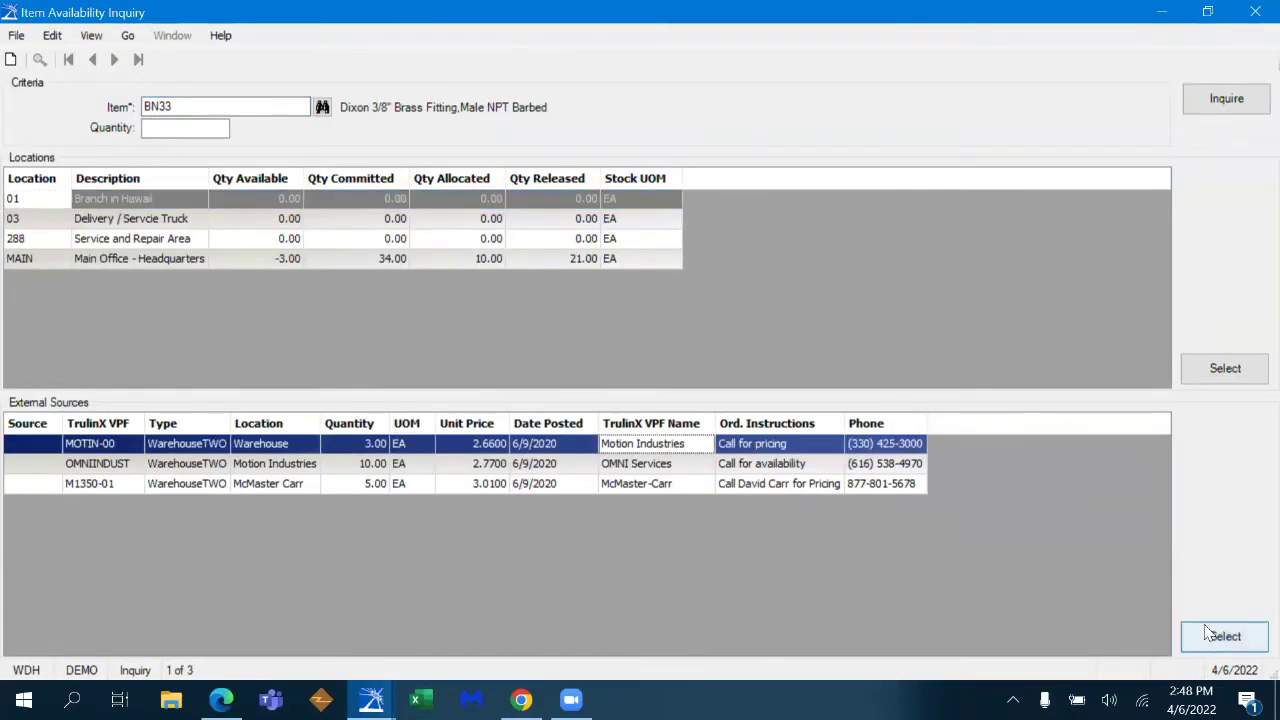
- Apply the MOTIN-00 source at 2.6600 cost and return to the line's General details
click(1214, 634)
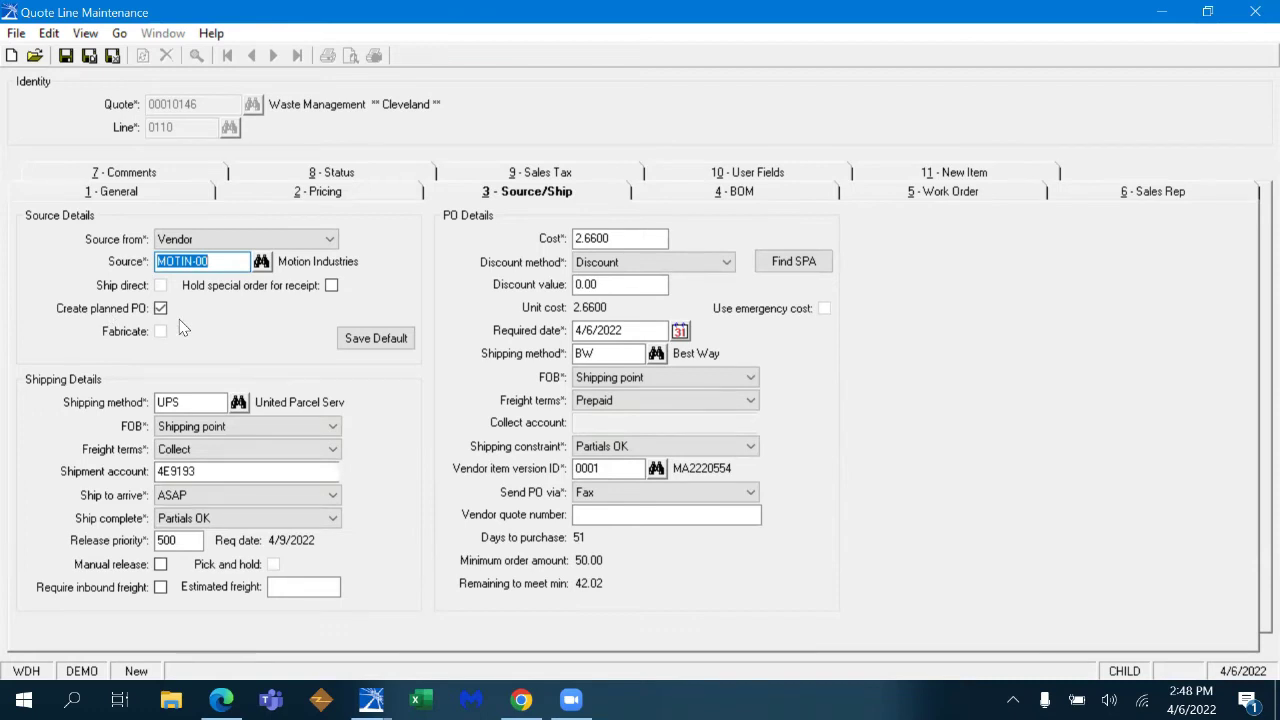
click(160, 195)
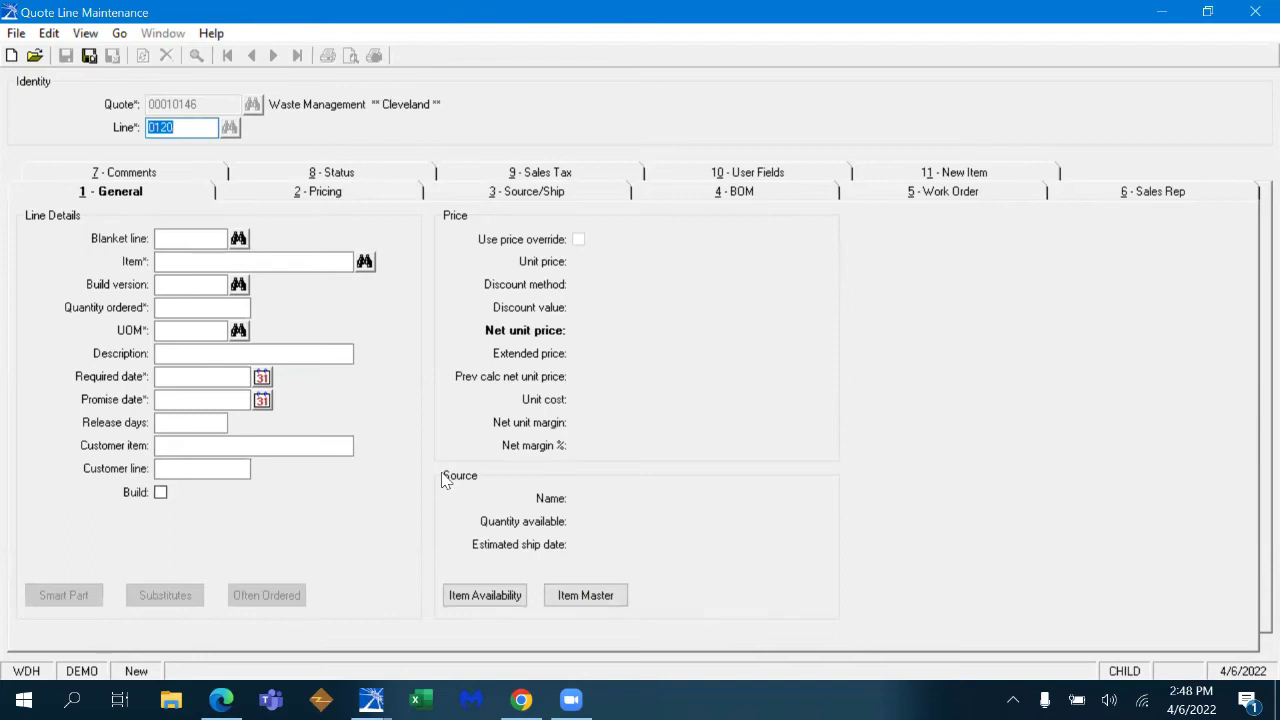
- Accept line 0120 so its 4/9/2022 dates and 3 release days fill in
click(302, 264)
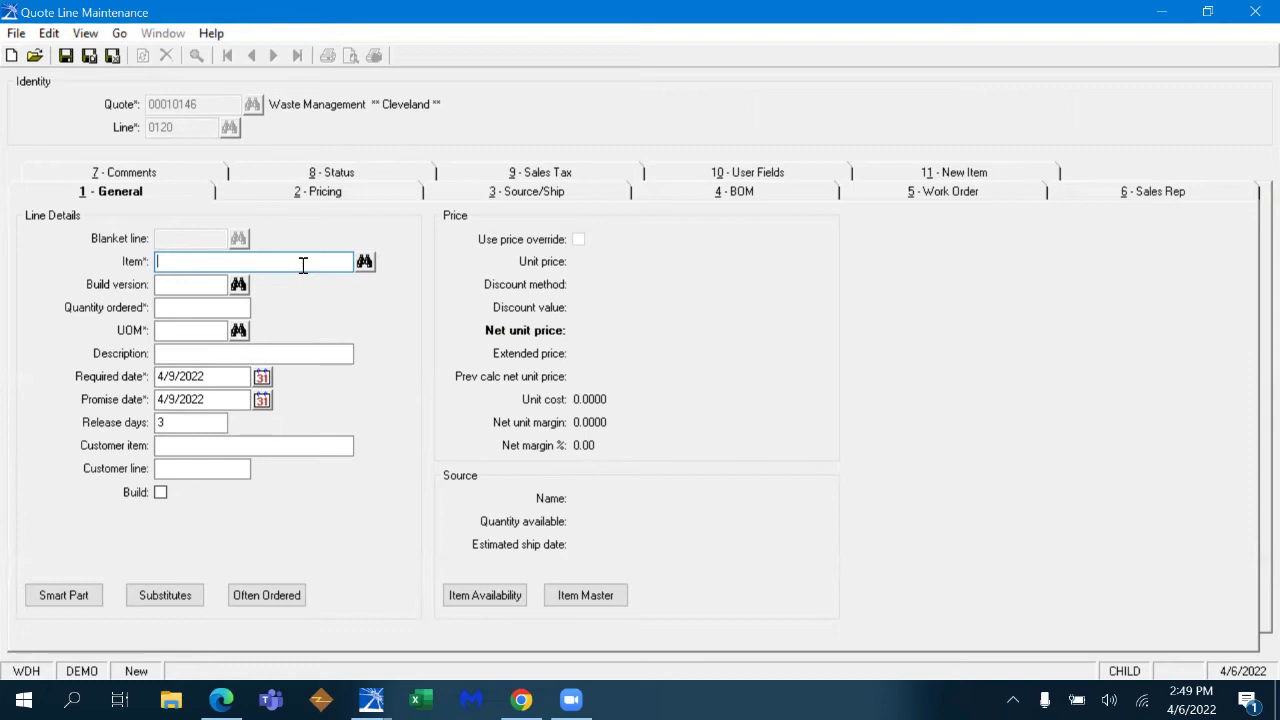
- Add new item 722TC-6-RL at 1 EA with a placeholder description and acknowledge the incomplete-item warning
text(722TC-6-RL)
key(Tab)
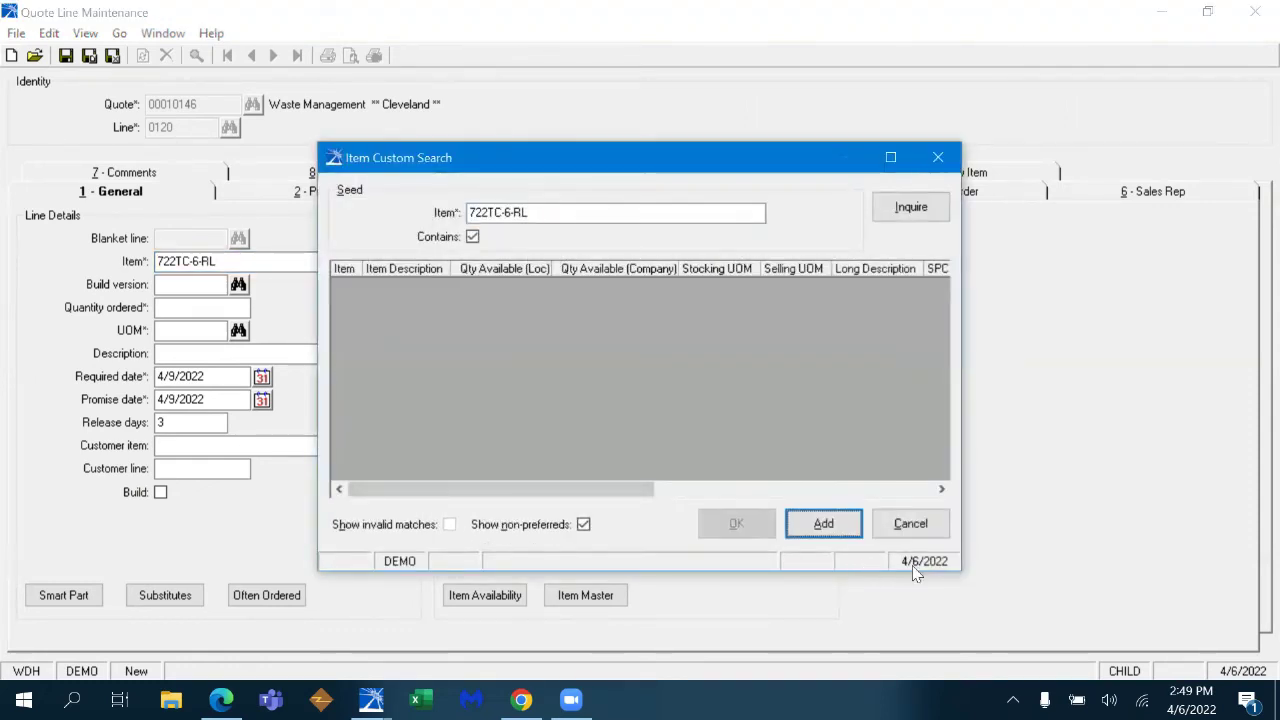
click(815, 541)
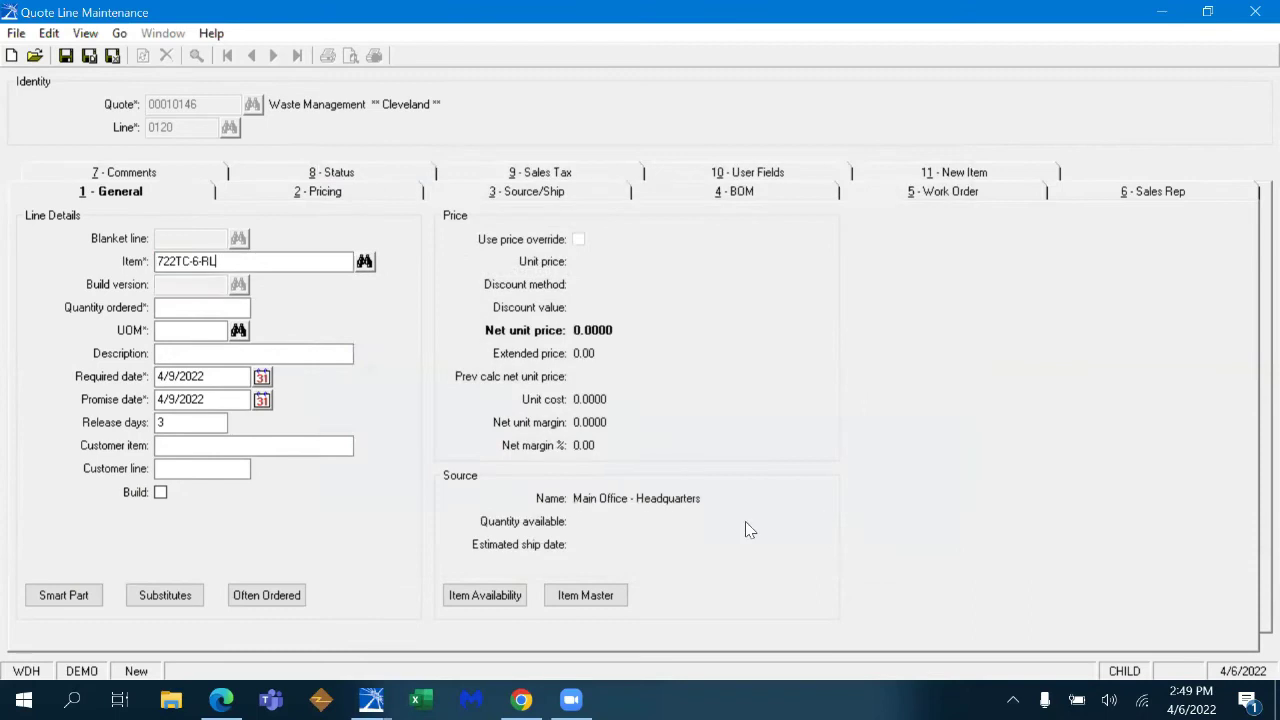
text(1)
key(Tab)
text(EA)
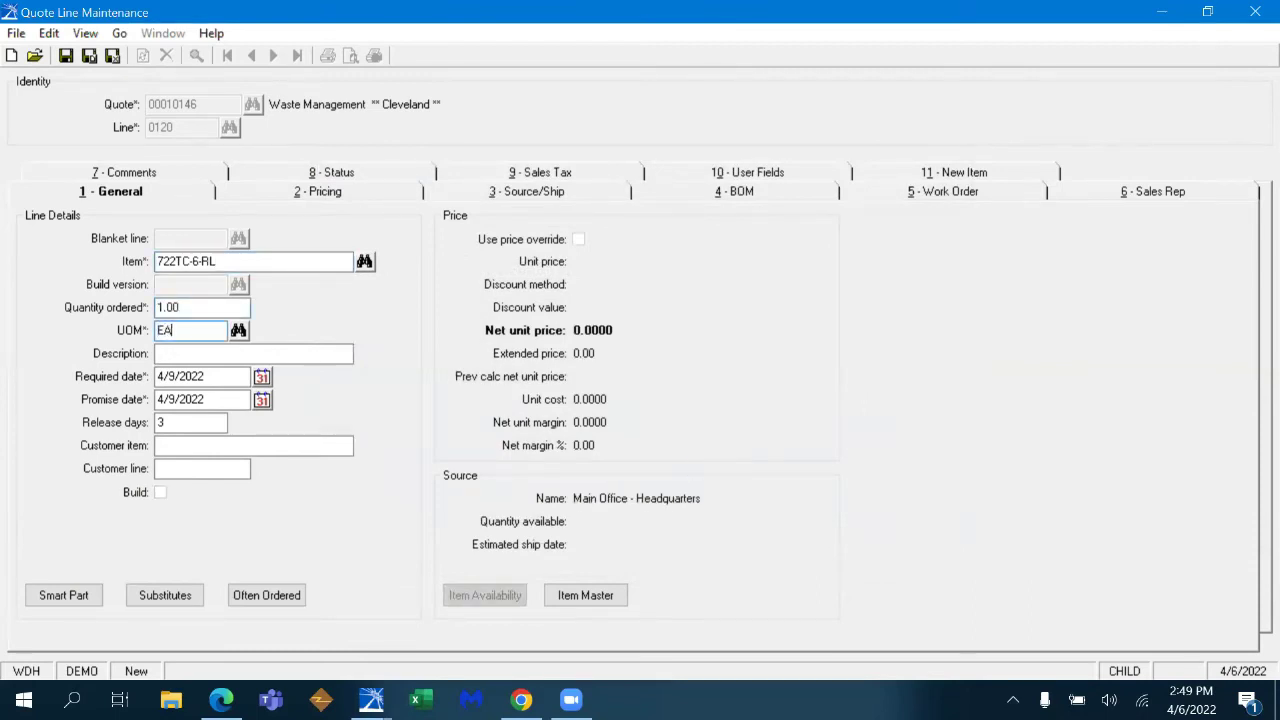
key(Tab)
text(;dsljaskdfj;dljasd;lfjsa;ladaf)
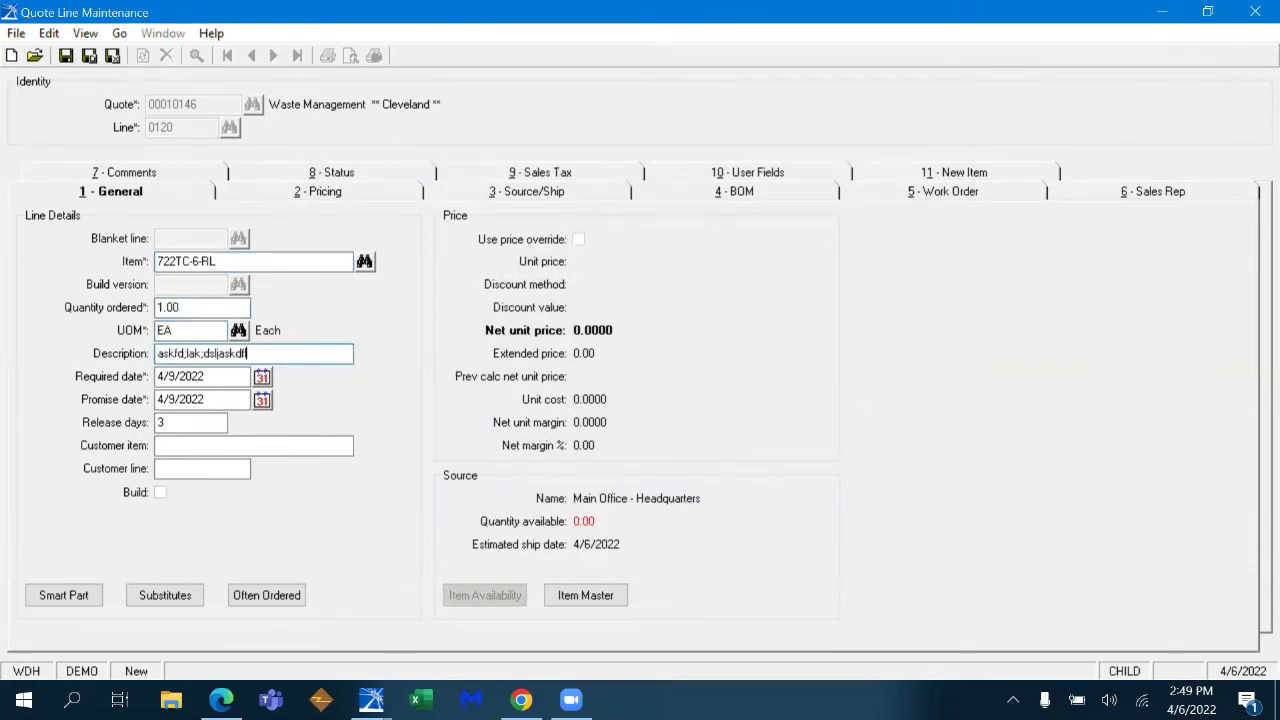
key(ctrl+s)
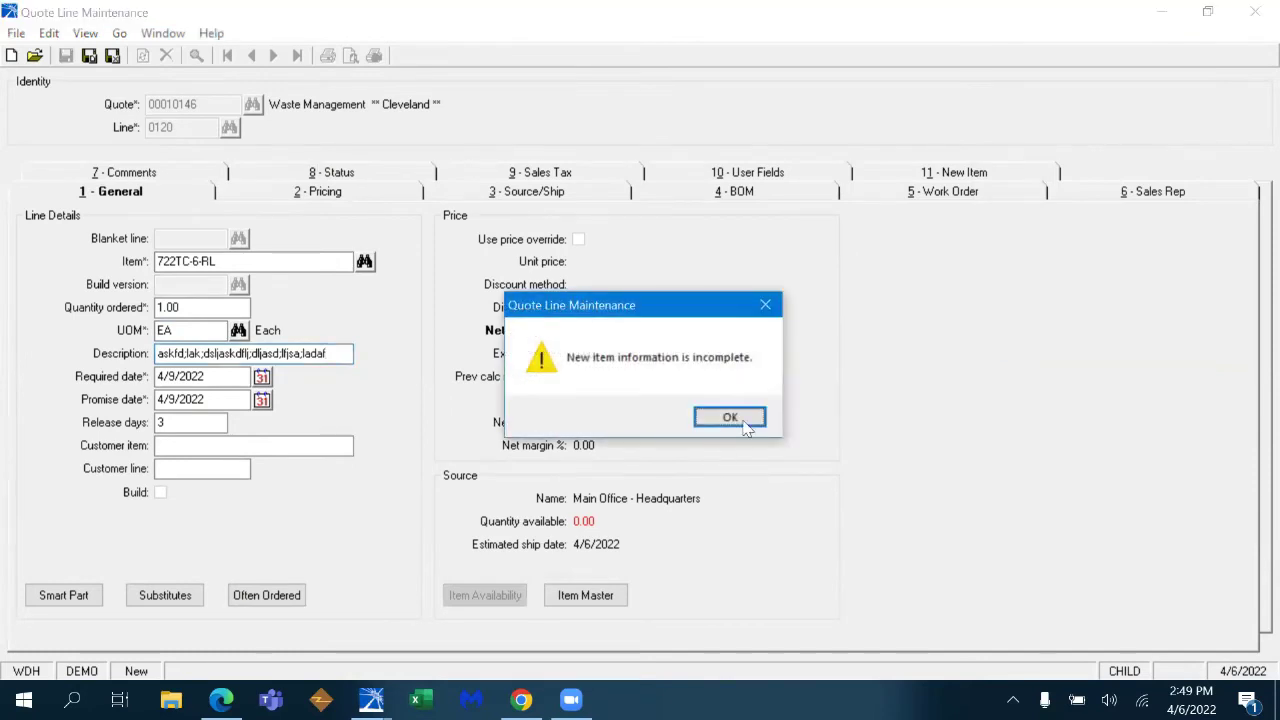
click(729, 417)
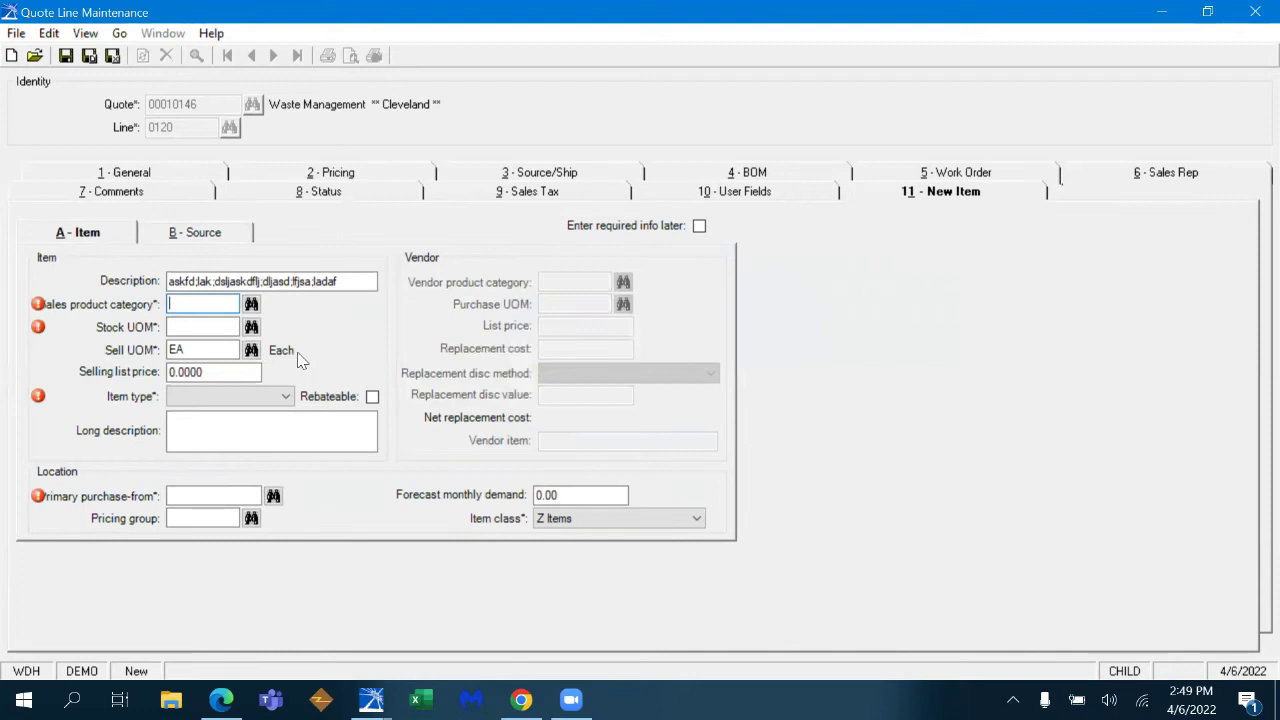
- Set the new item's sales product category to PARKER
text(PARKER)
key(Tab)
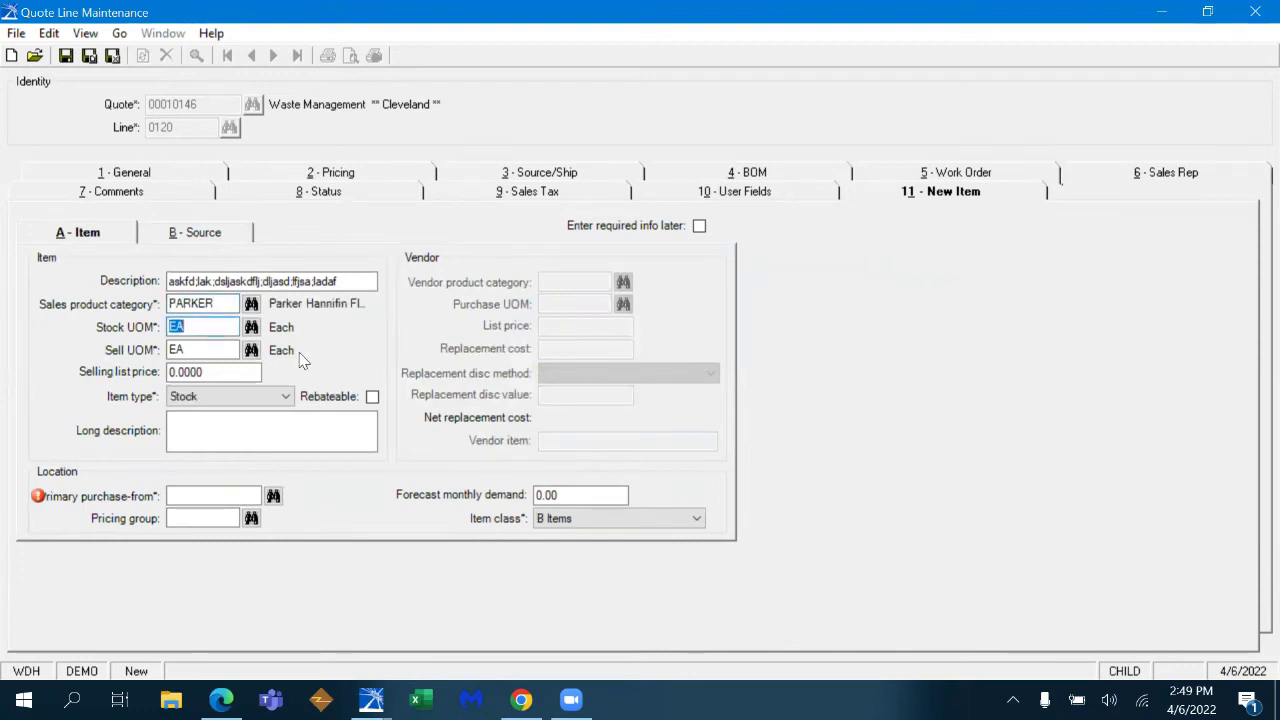
click(252, 304)
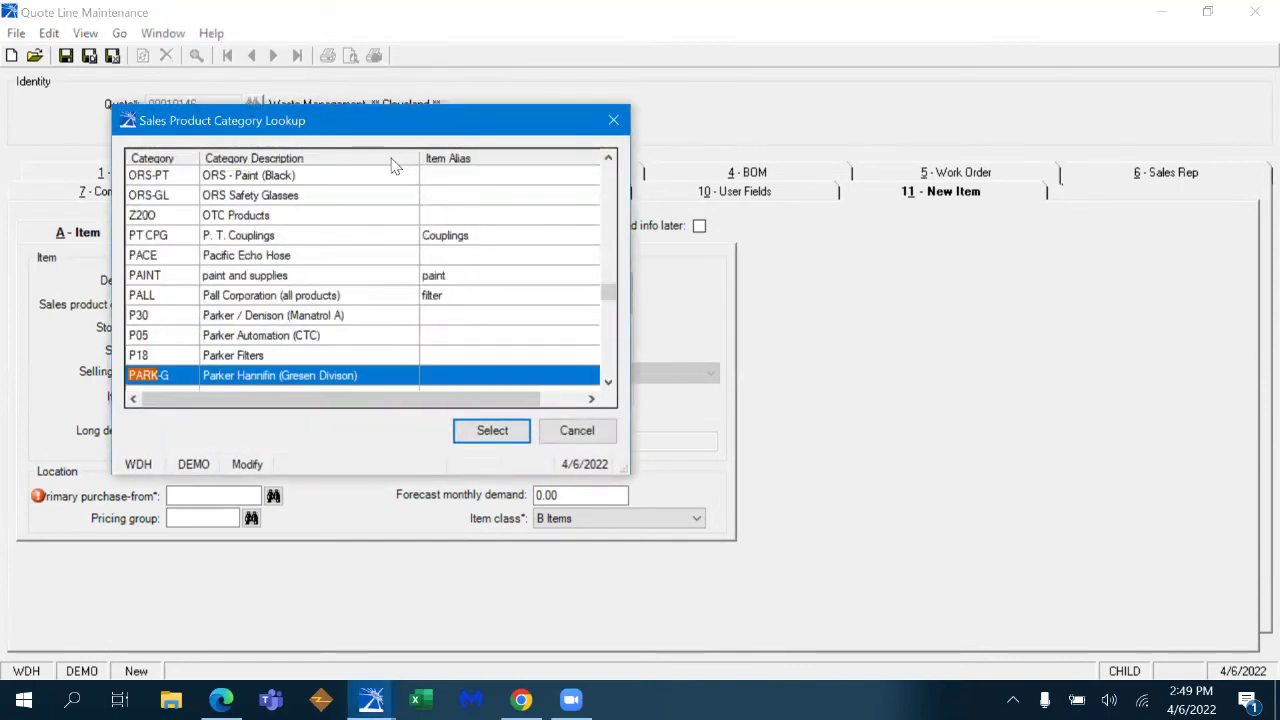
scroll(395, 165, up, 5)
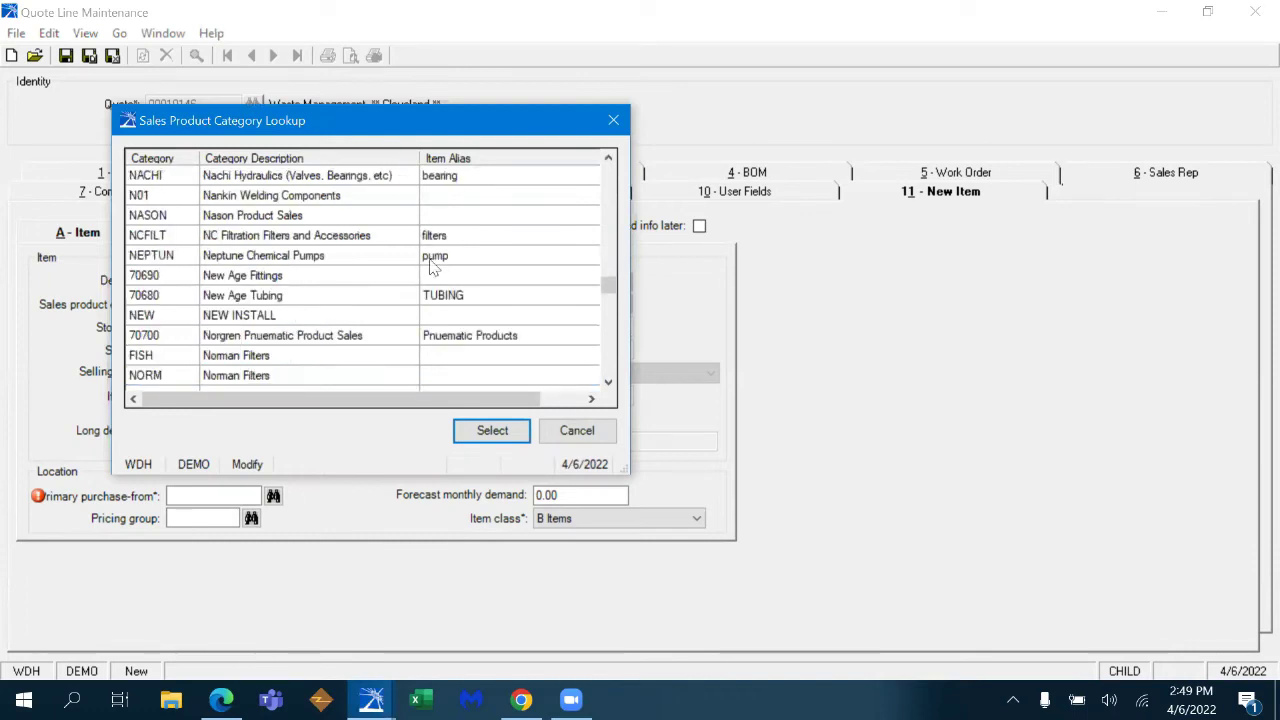
click(577, 430)
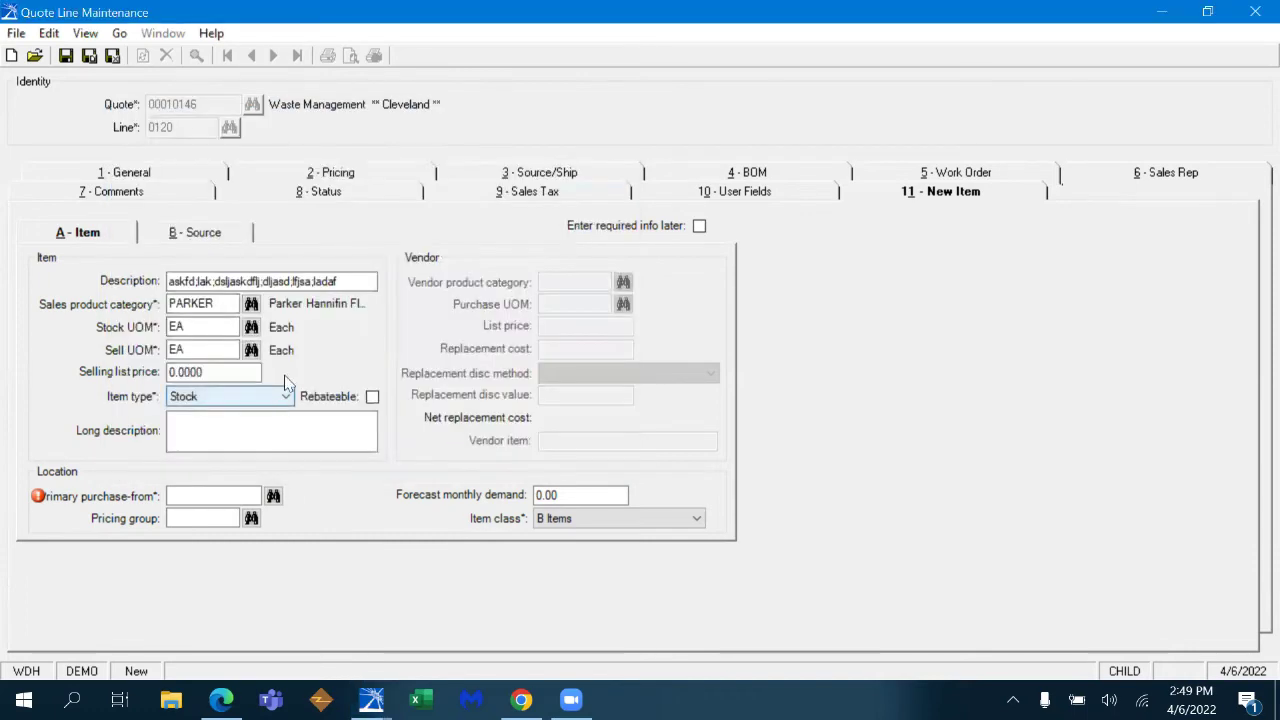
- Enter a selling list price of 2,079 and search PARKER as the primary purchase-from vendor
click(255, 372)
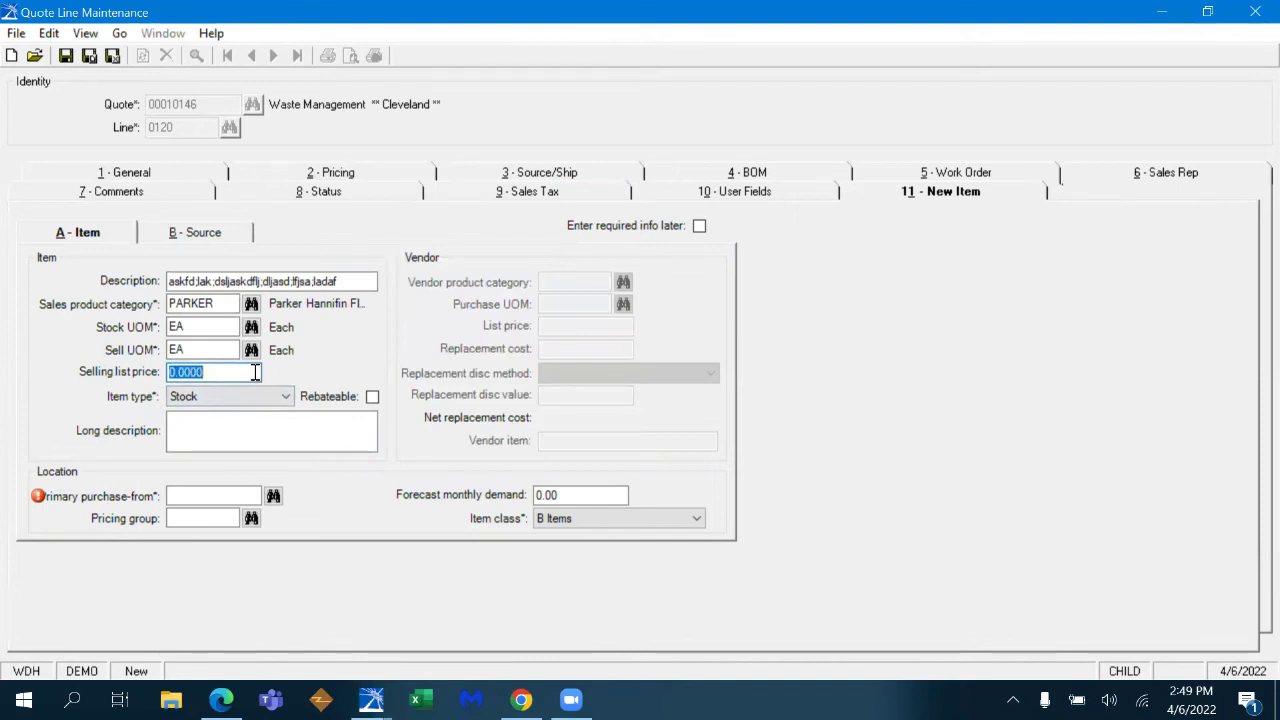
text(2,)
text(079)
key(Tab)
key(Tab)
key(Tab)
text(PARKER)
key(Tab)
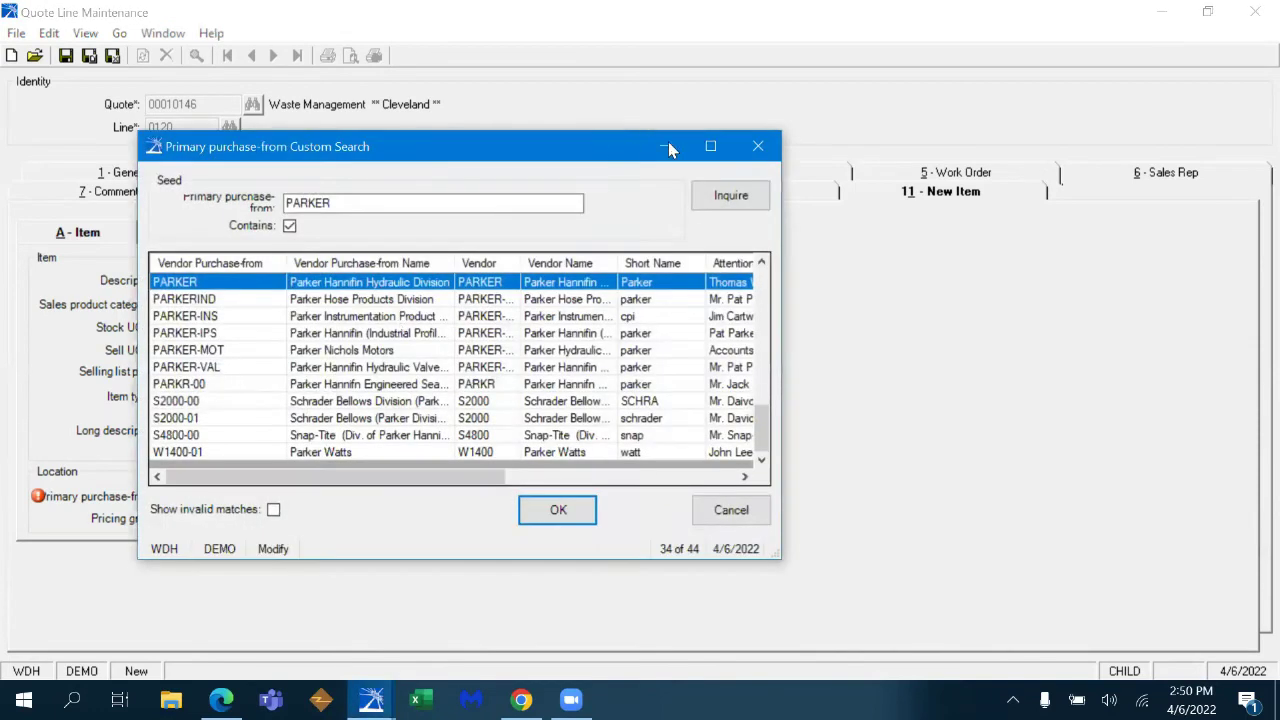
- Sort the vendor results by purchase-from code and choose PARKERIND (Parker Hose Products Division)
click(711, 148)
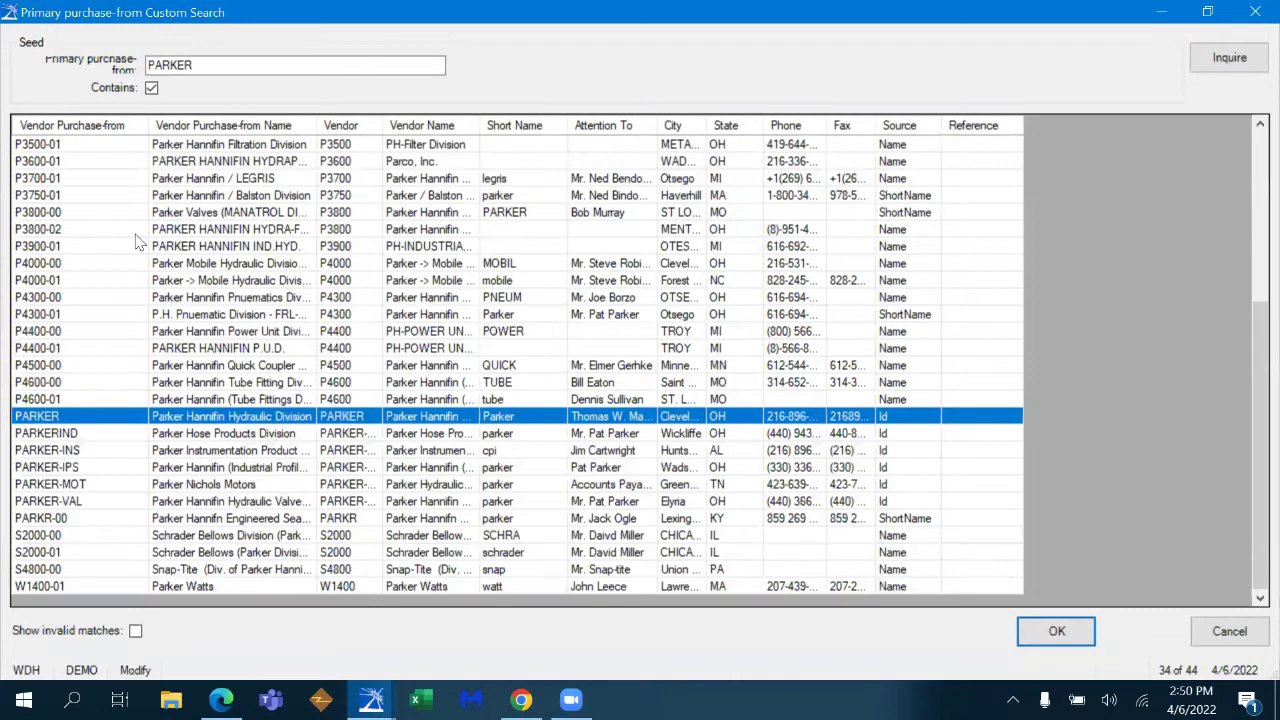
click(138, 128)
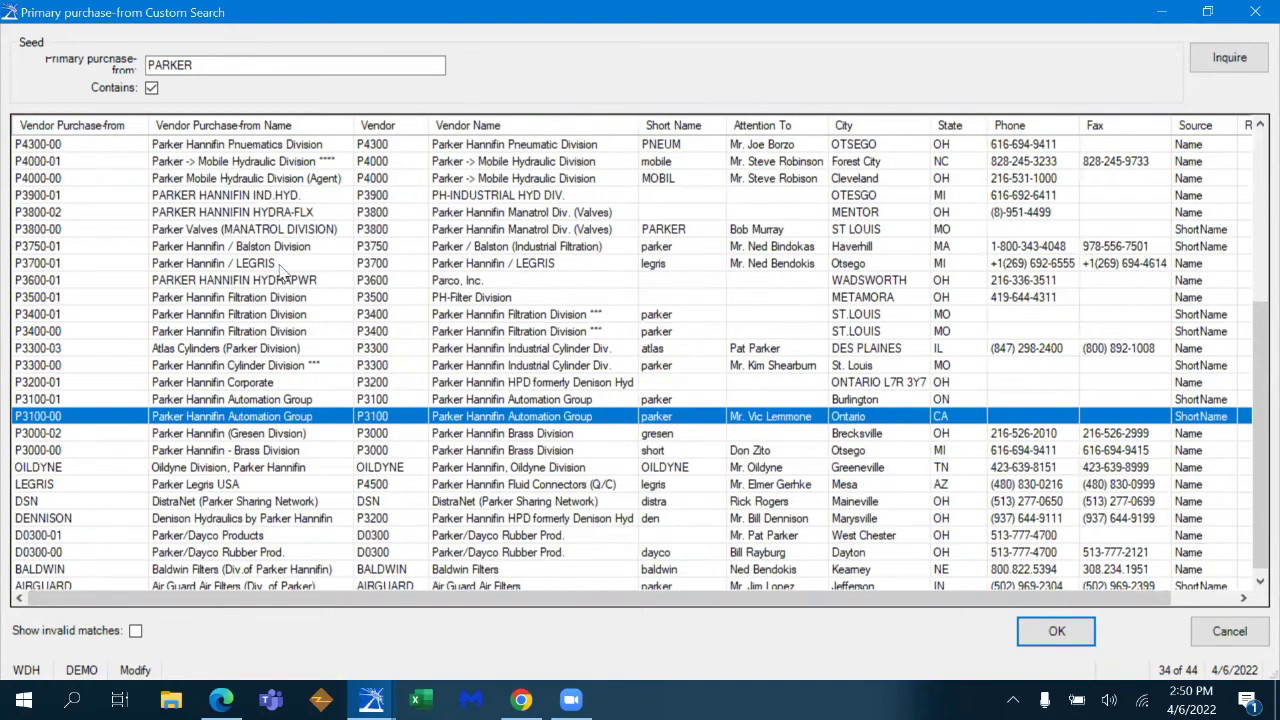
click(138, 128)
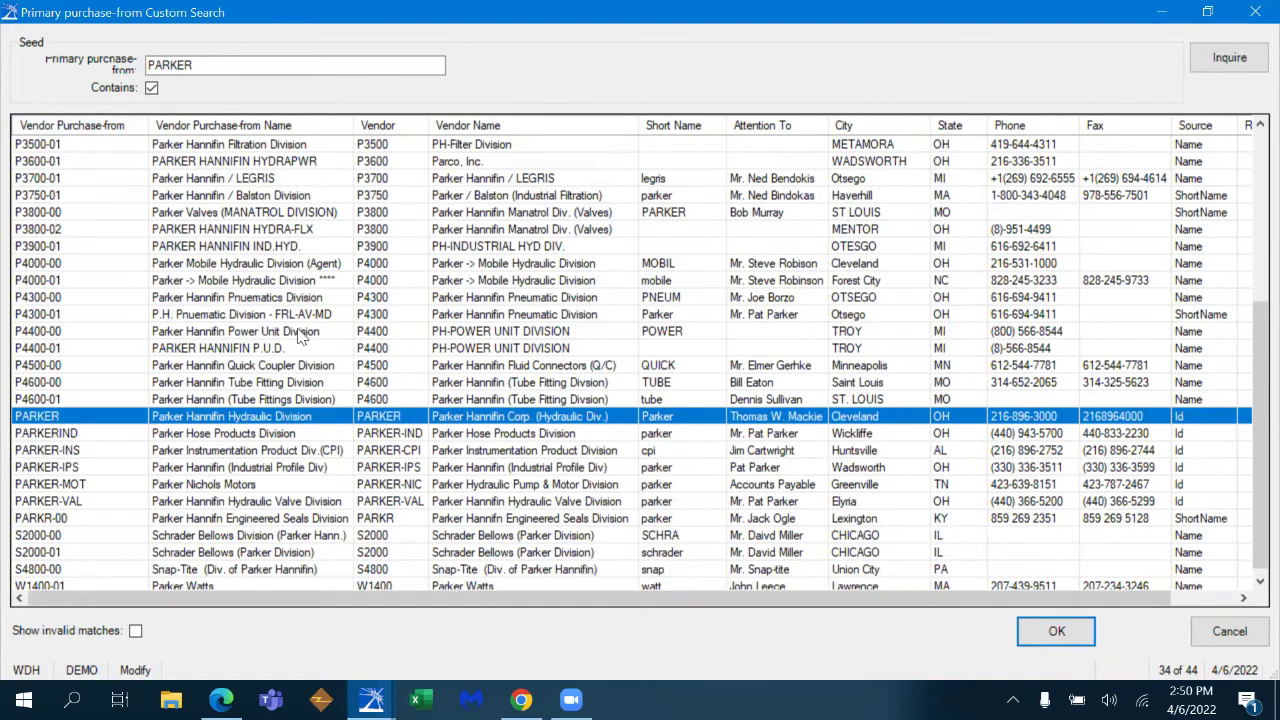
click(300, 437)
click(1046, 632)
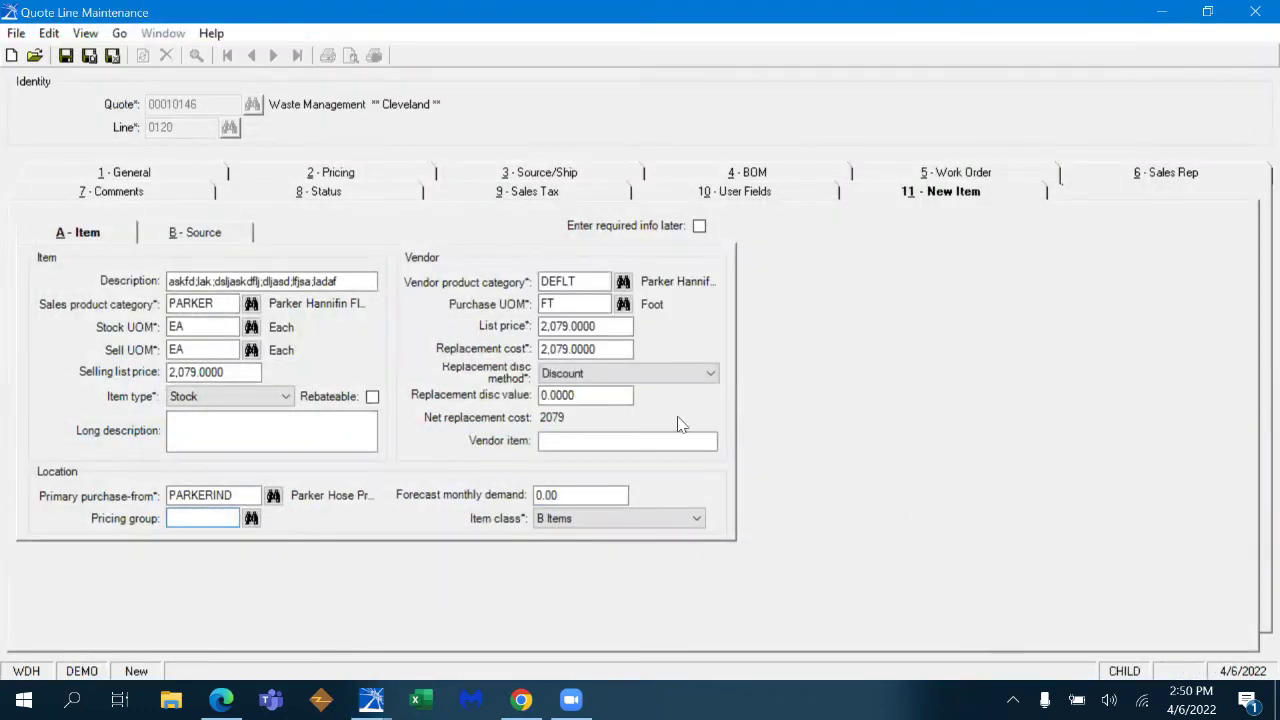
- Change the replacement discount to a 0.65 Multiplier, giving a 1351.35 net replacement cost
click(636, 374)
click(630, 404)
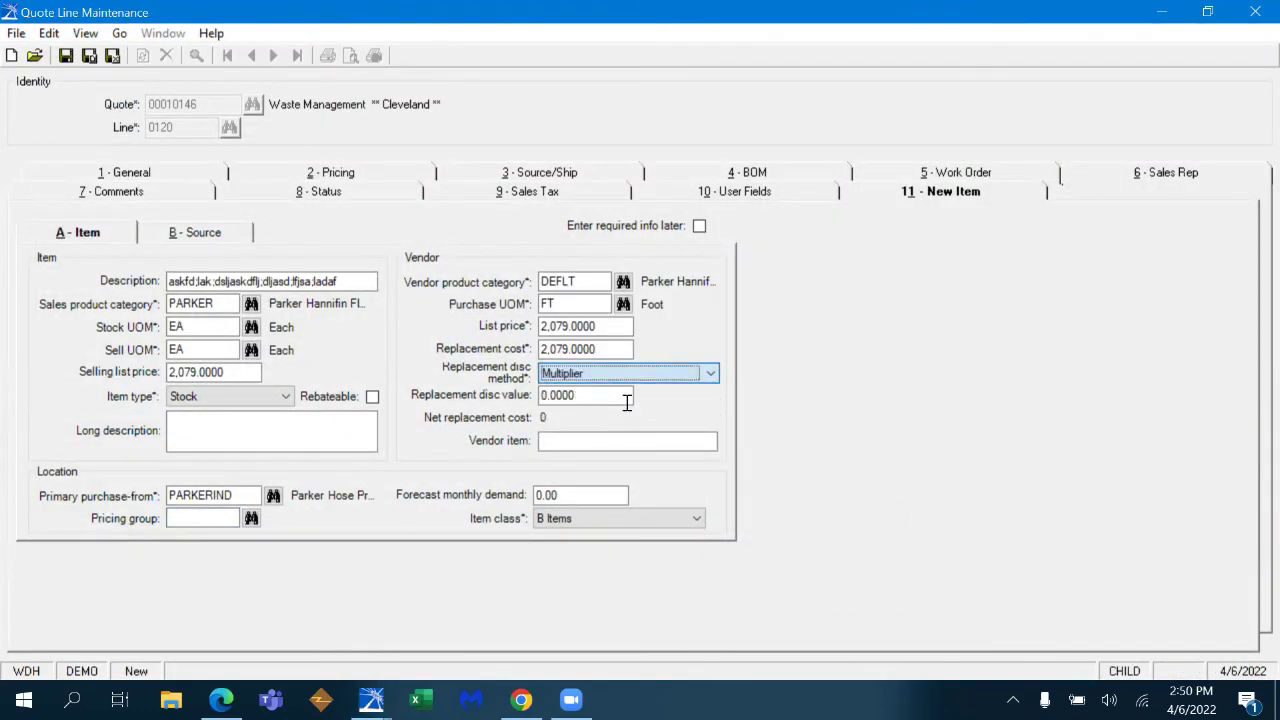
click(606, 395)
key(BackSpace)
text(.65)
key(Tab)
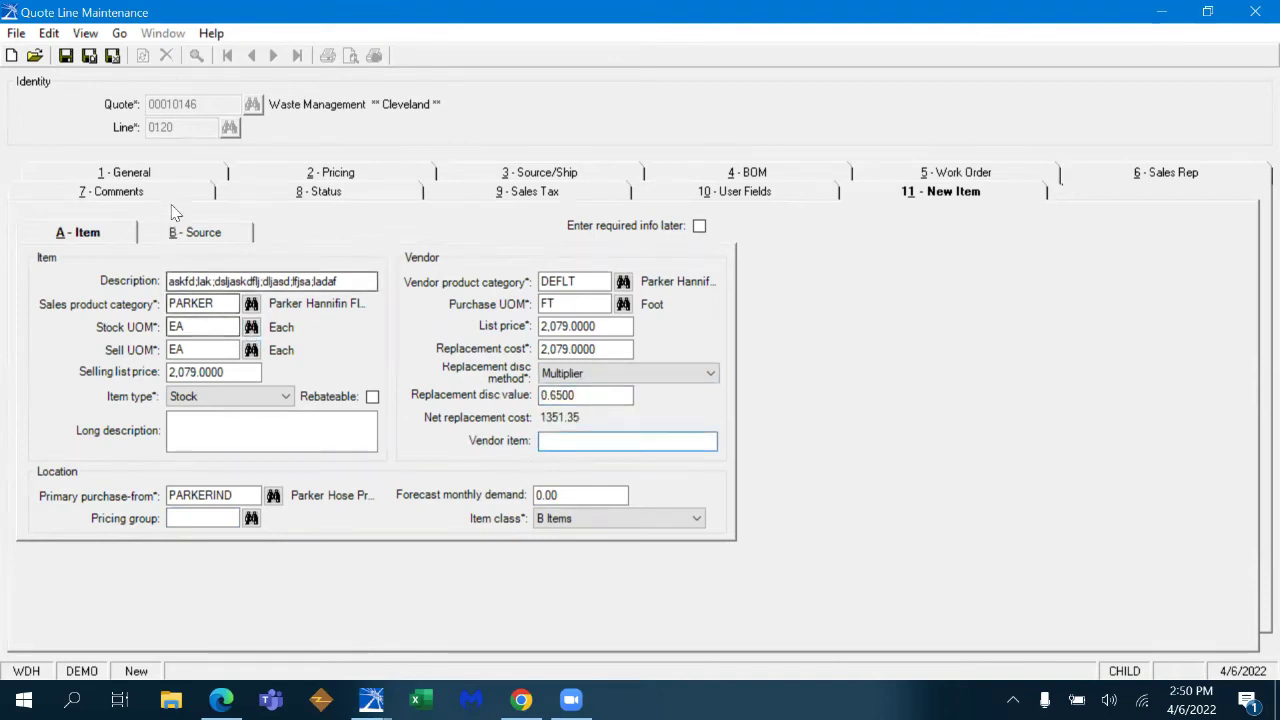
click(125, 172)
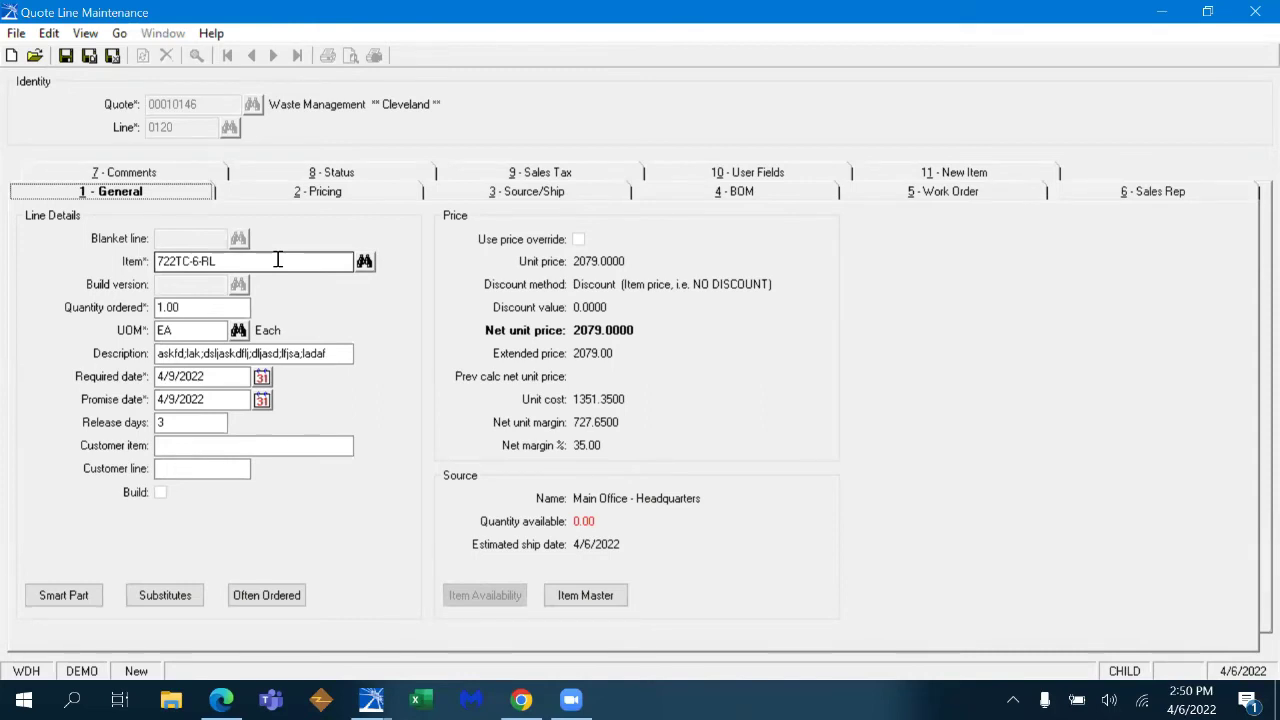
- Save line 0120, enter item BU29 (Dixon 2" Boss Clamp) on line 0130, and check its availability
key(ctrl+s)
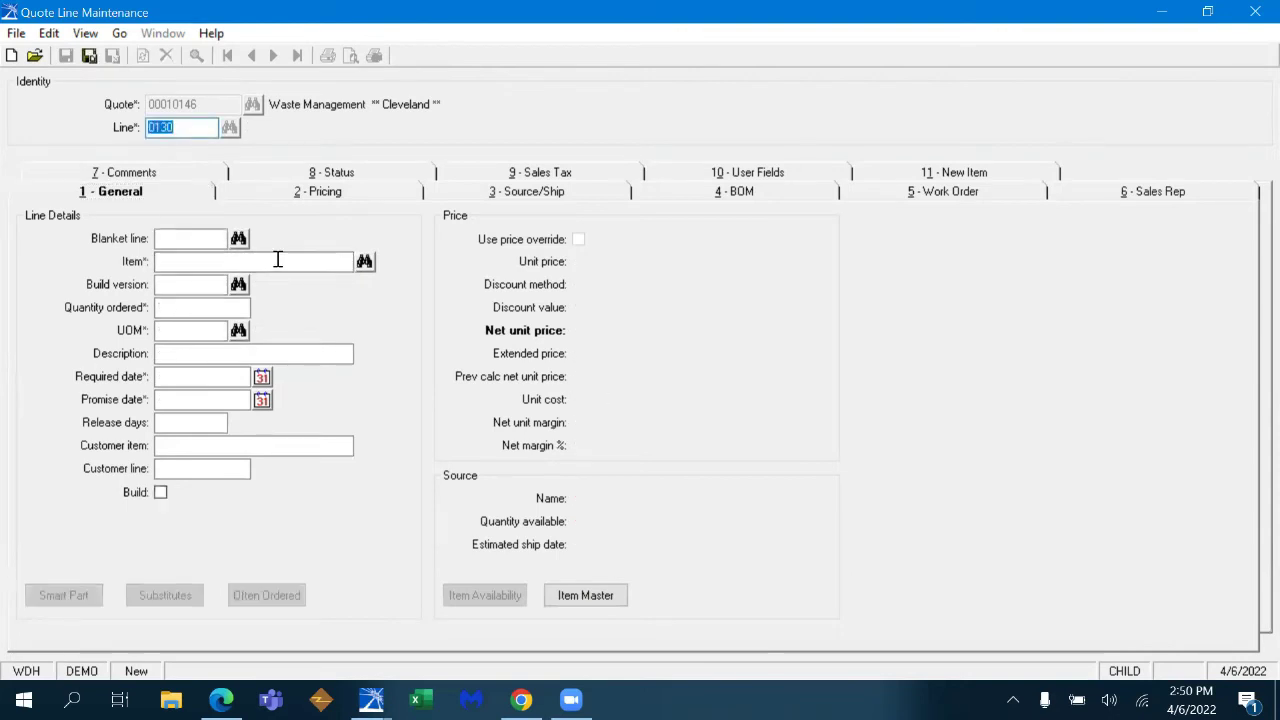
click(278, 260)
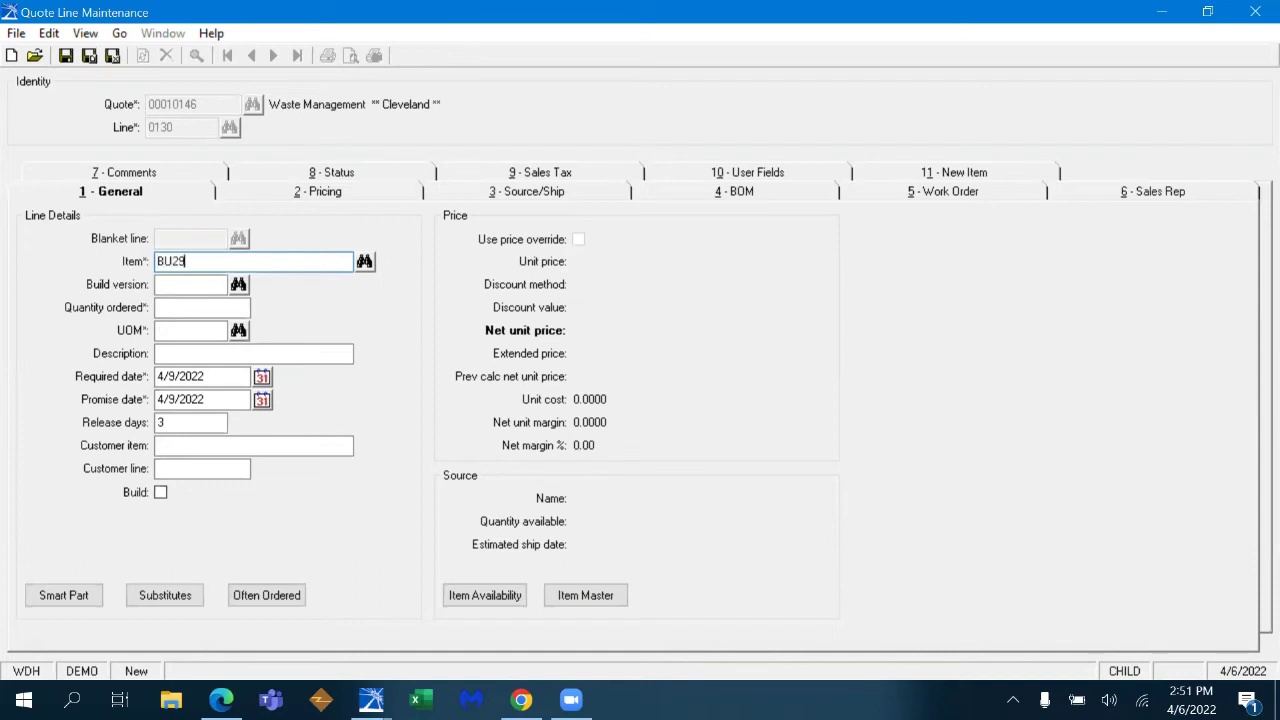
key(Tab)
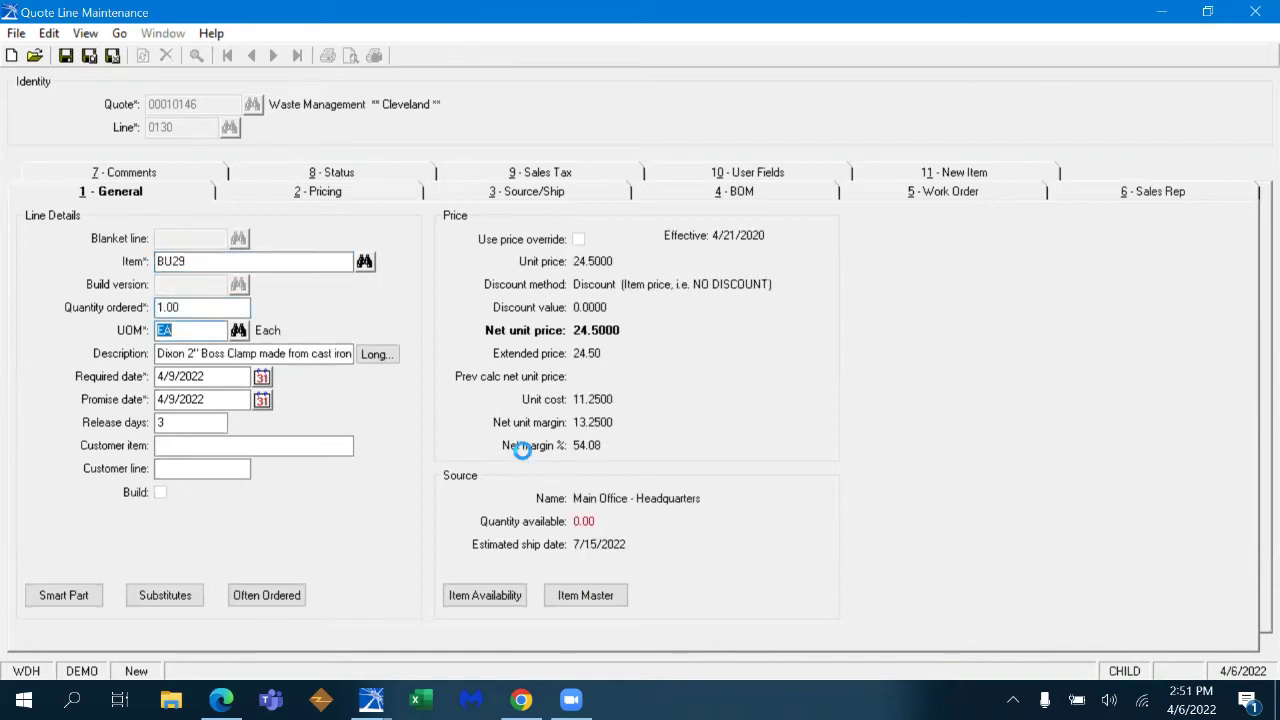
click(513, 600)
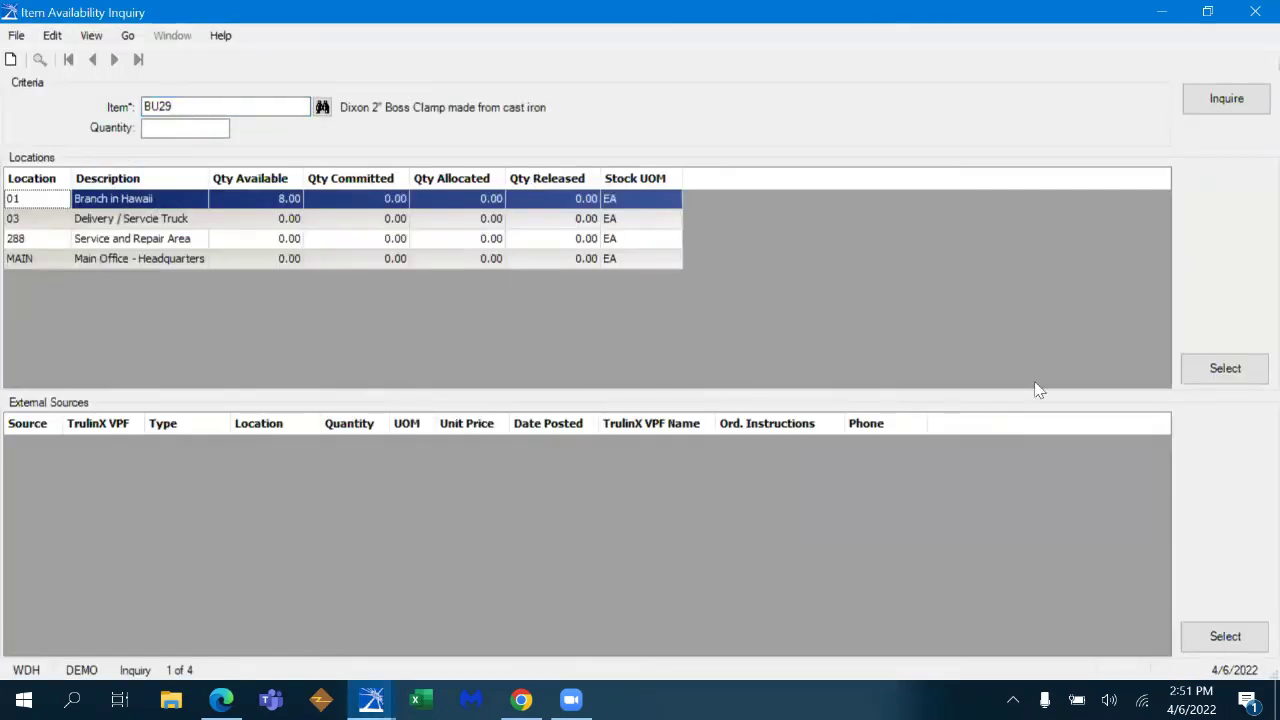
- Mark line 0130 ship direct, save it past the margin warning, and start line 0140
click(1226, 368)
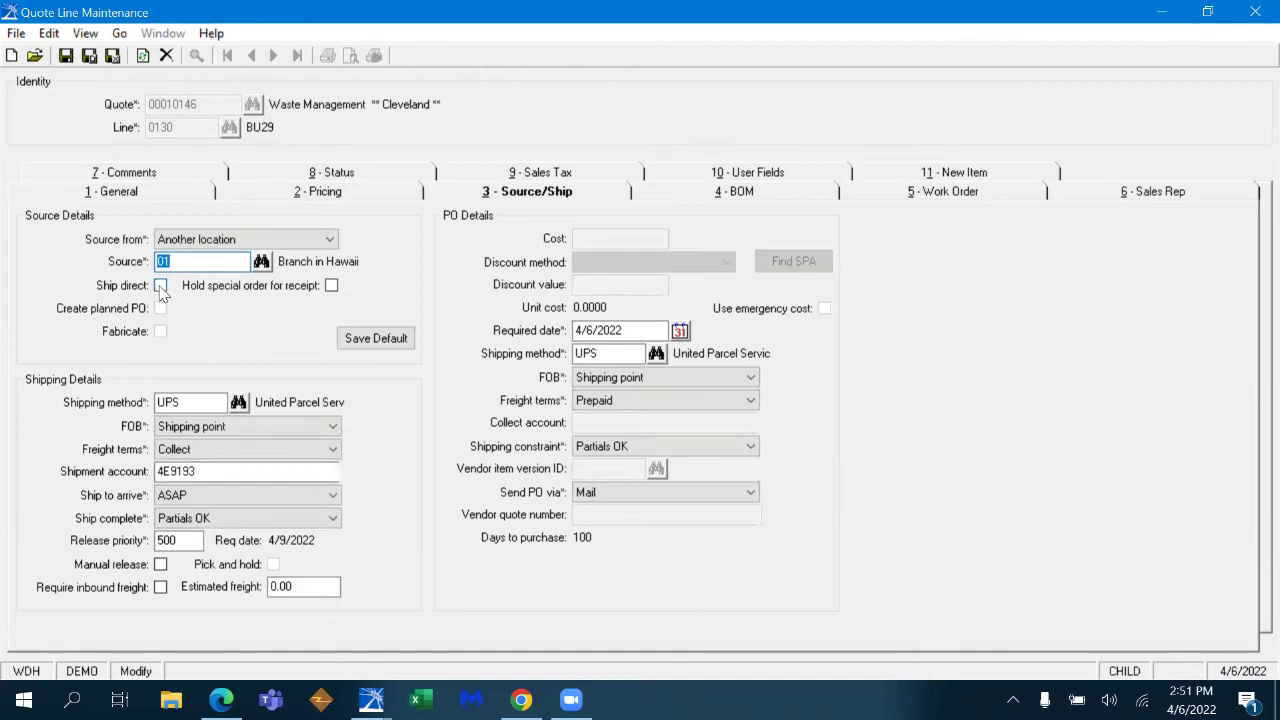
click(161, 286)
click(155, 195)
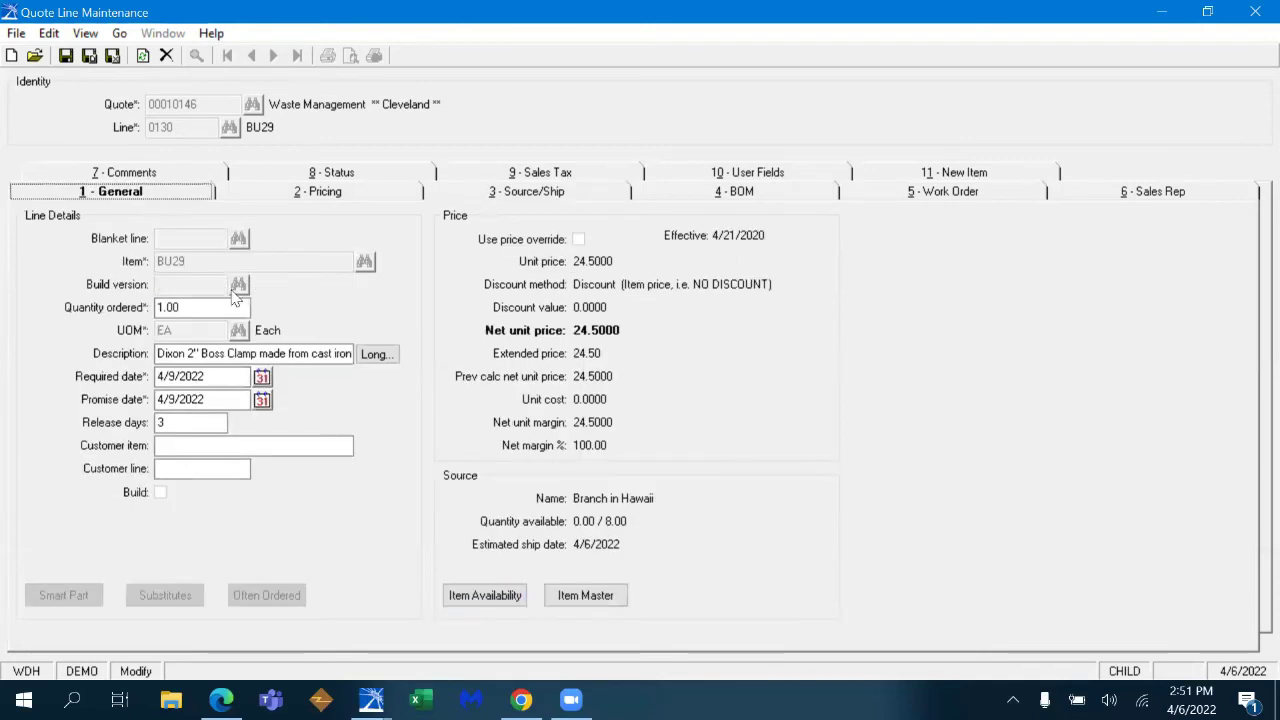
key(ctrl+s)
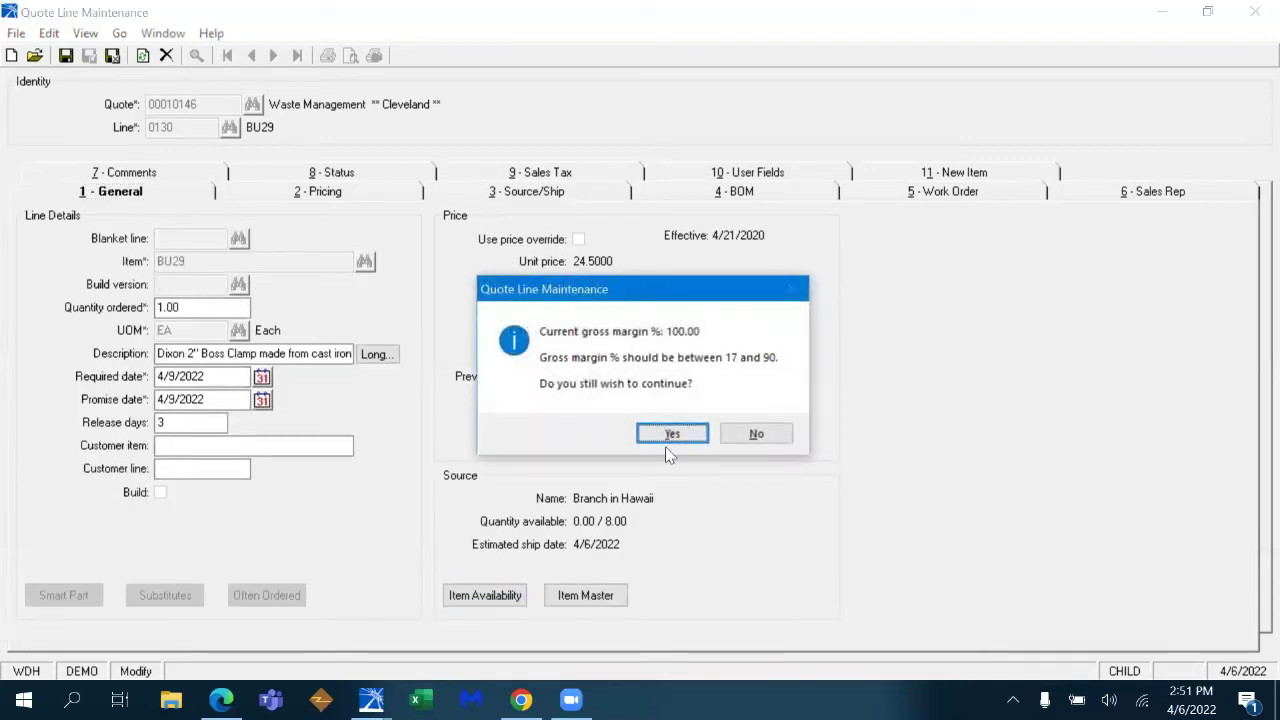
click(672, 434)
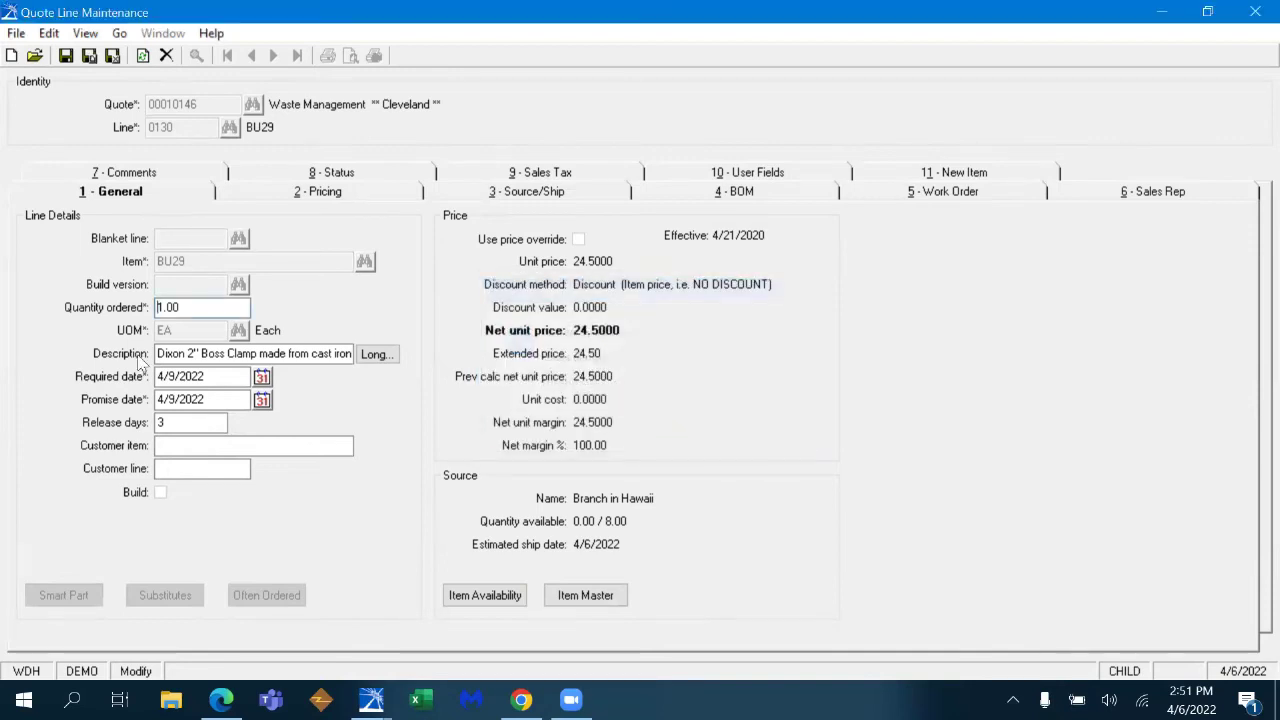
click(219, 262)
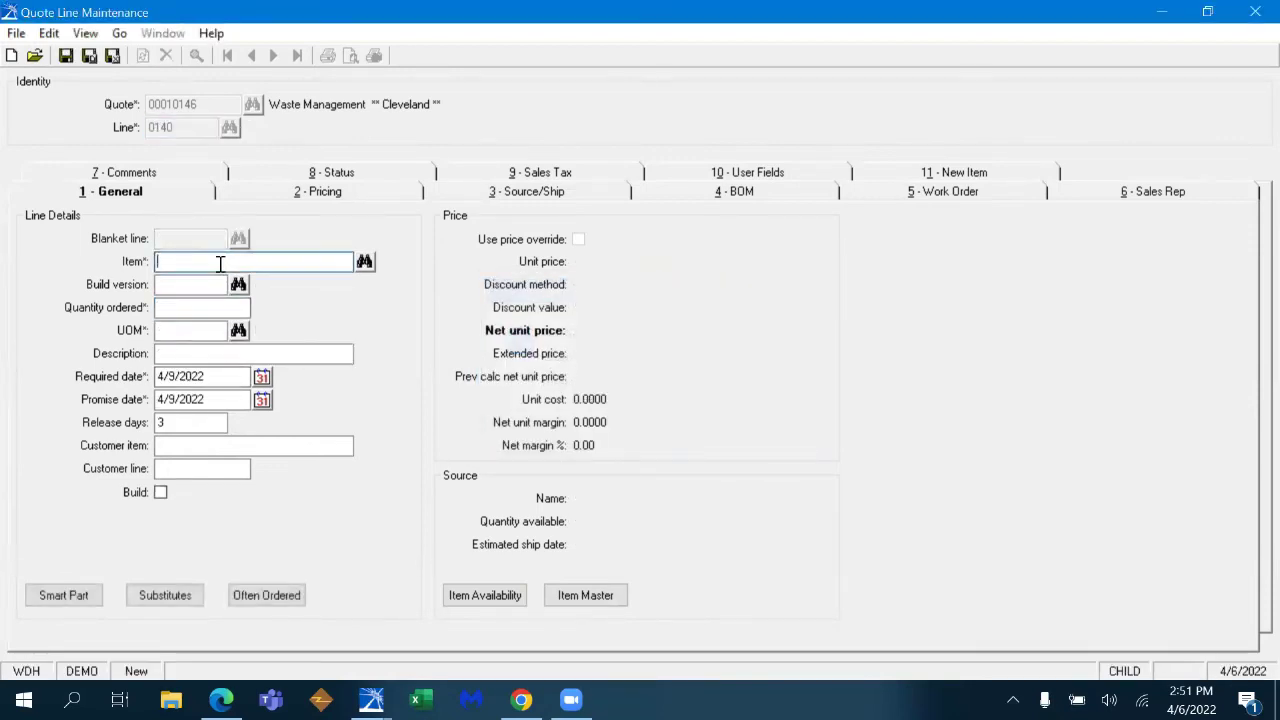
- Put item 169PL-4-4 (Parker Prestolok 1/4" male elbow swivel) on line 0140 with quantity 1
text(169PL)
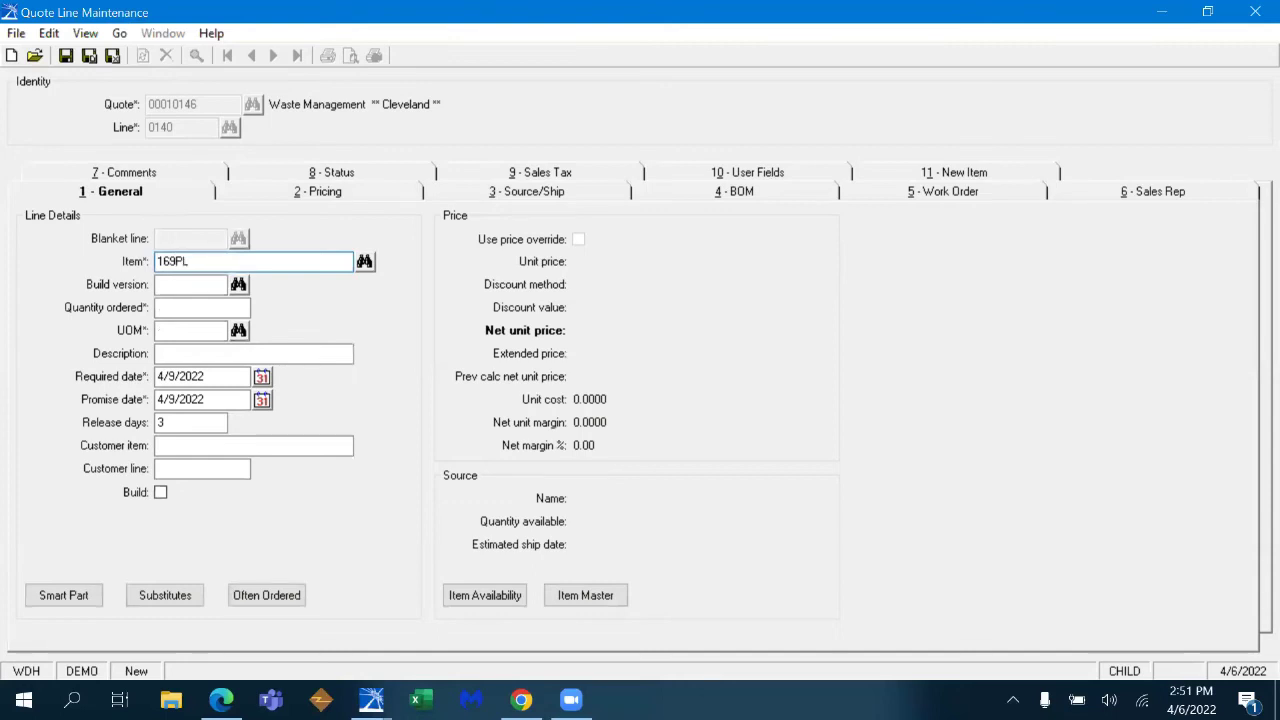
key(Tab)
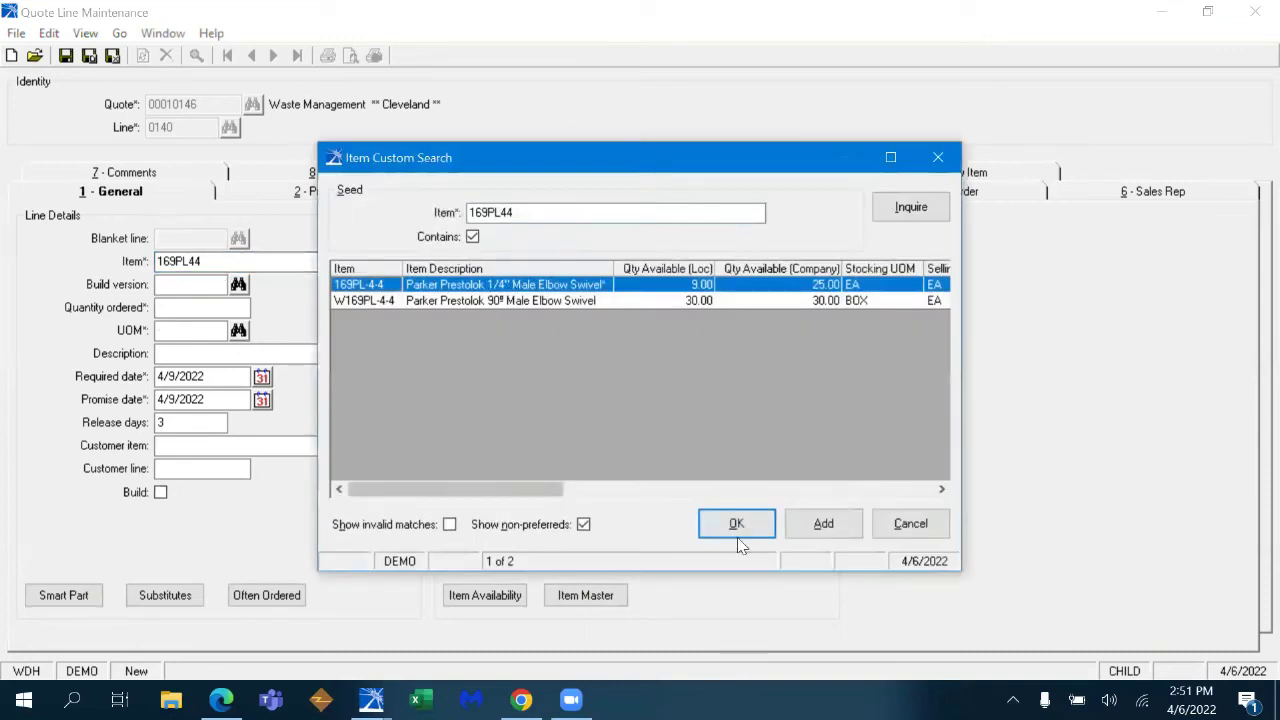
click(738, 524)
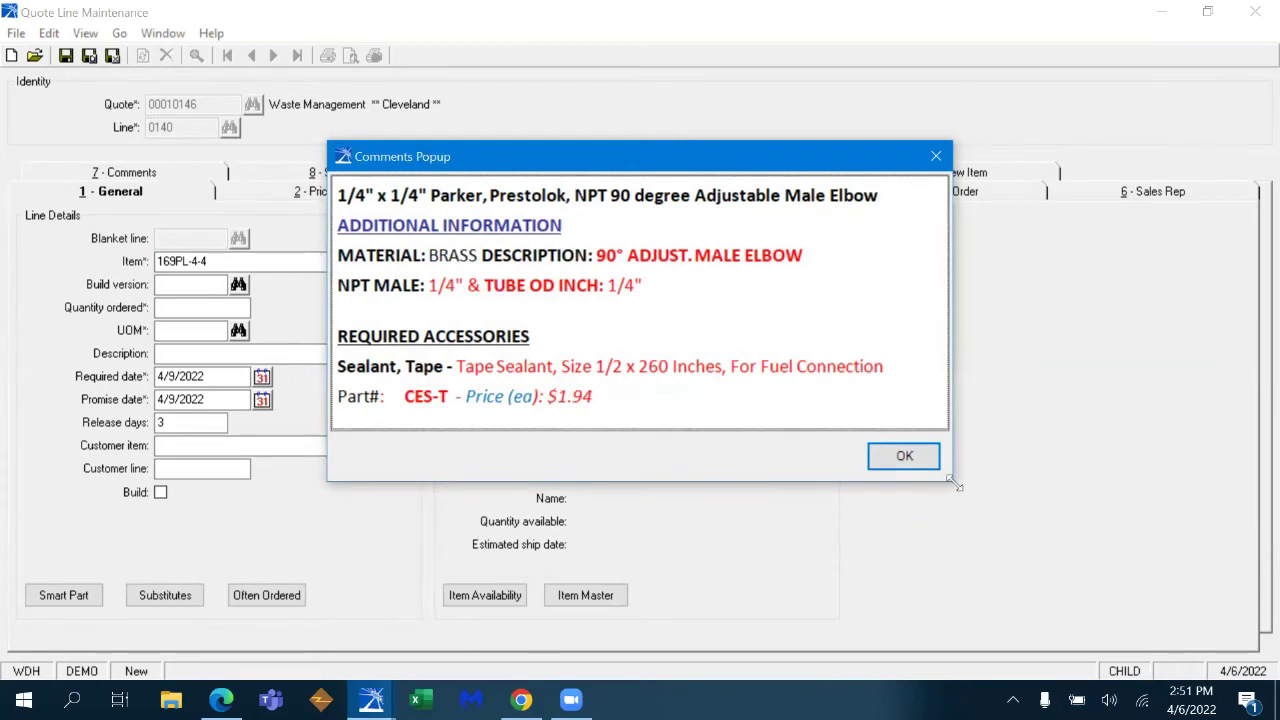
click(904, 457)
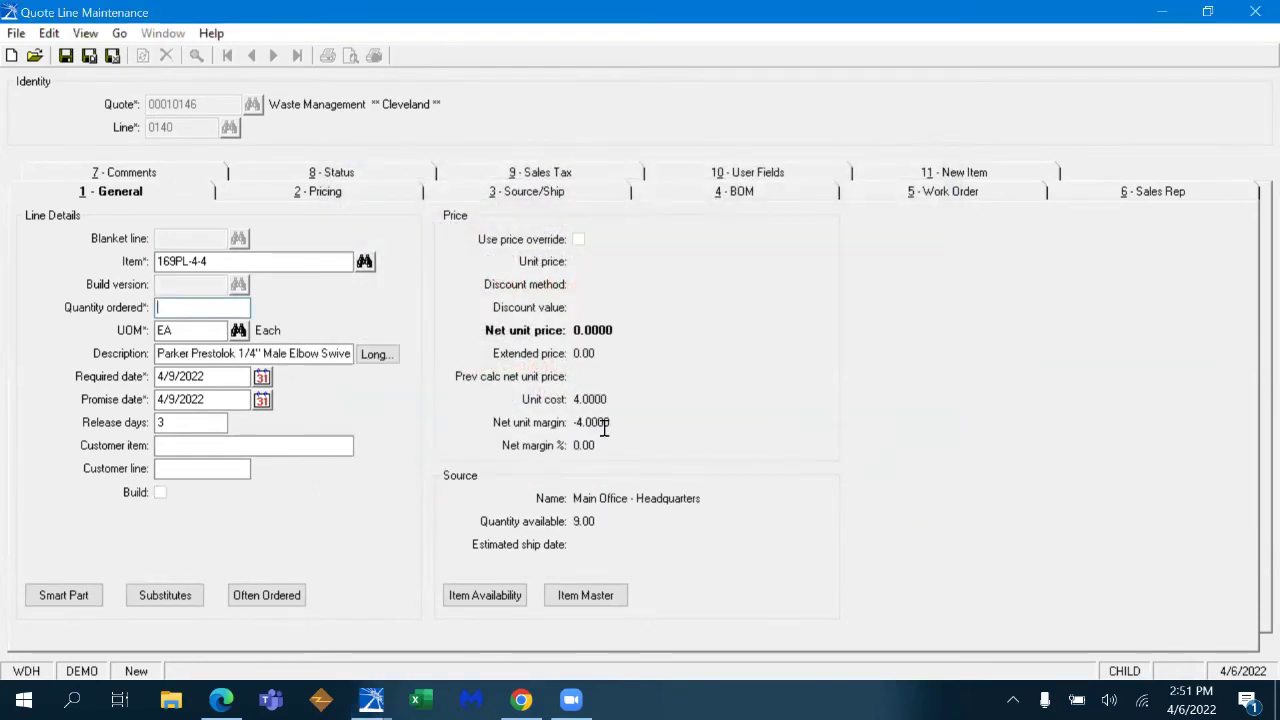
text(1)
key(Tab)
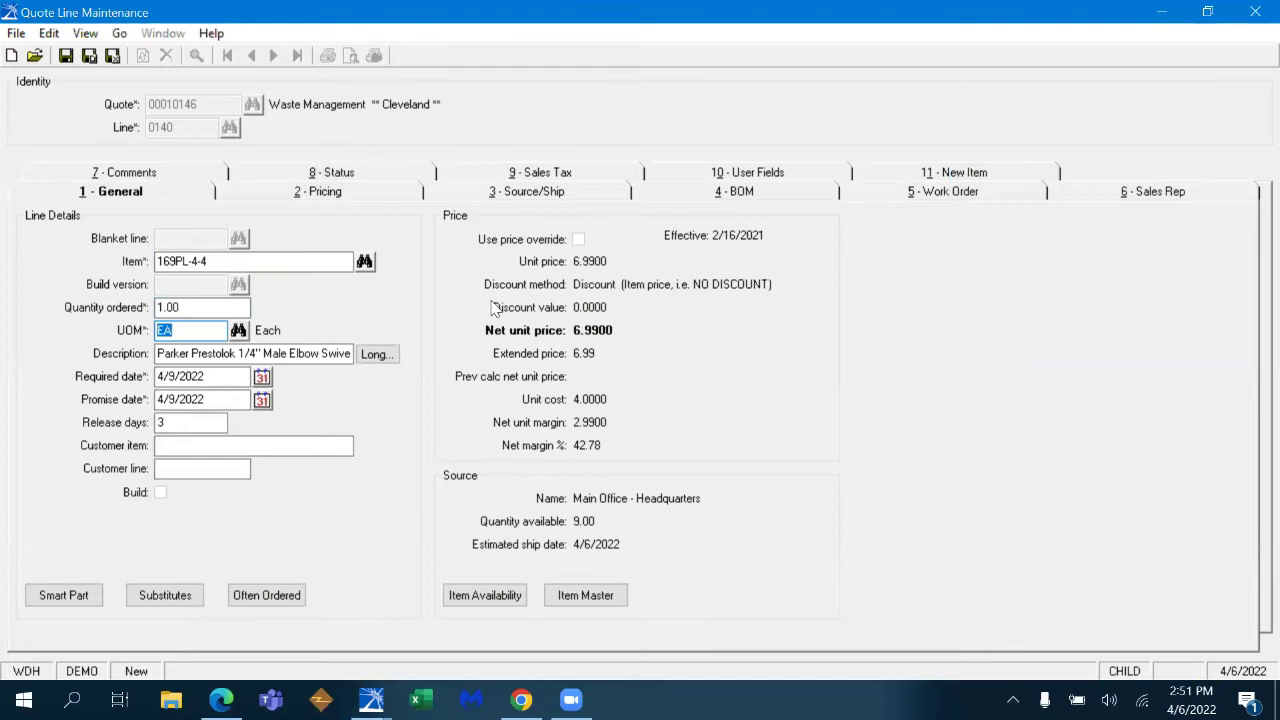
- Open the 169PL-4-4 item master and view, then close, its two product pictures and schematic
click(590, 595)
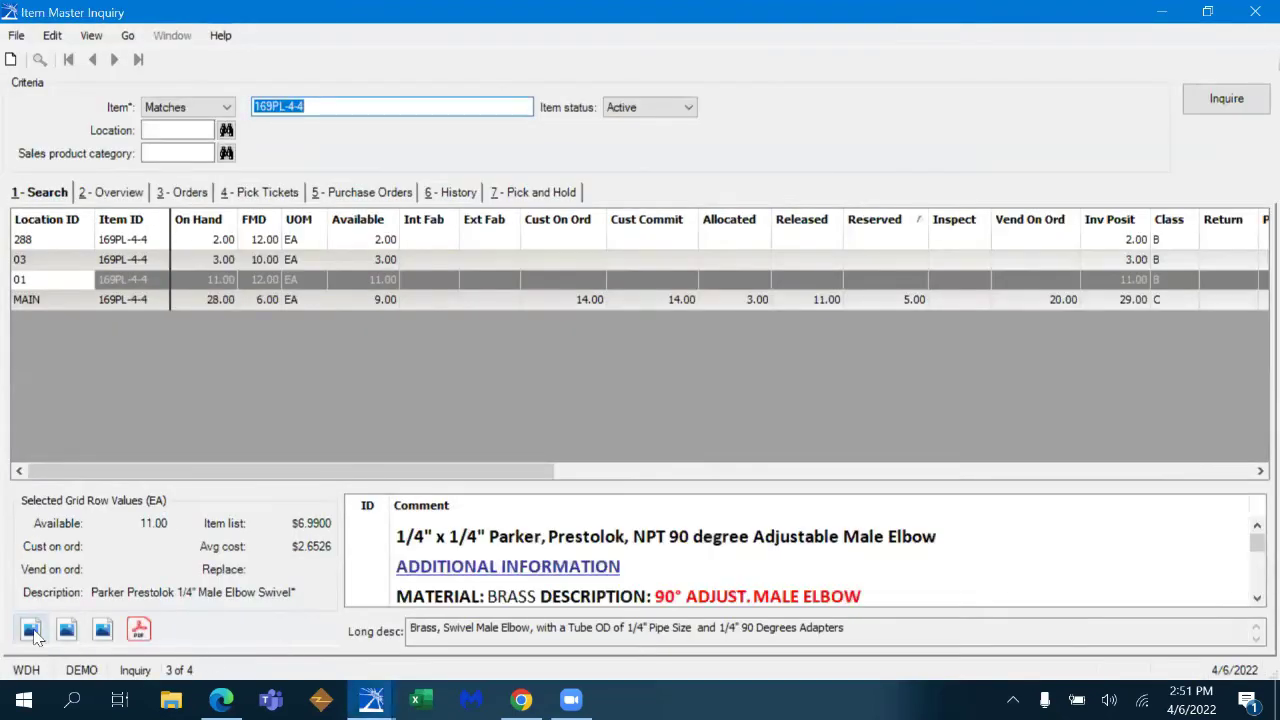
click(31, 630)
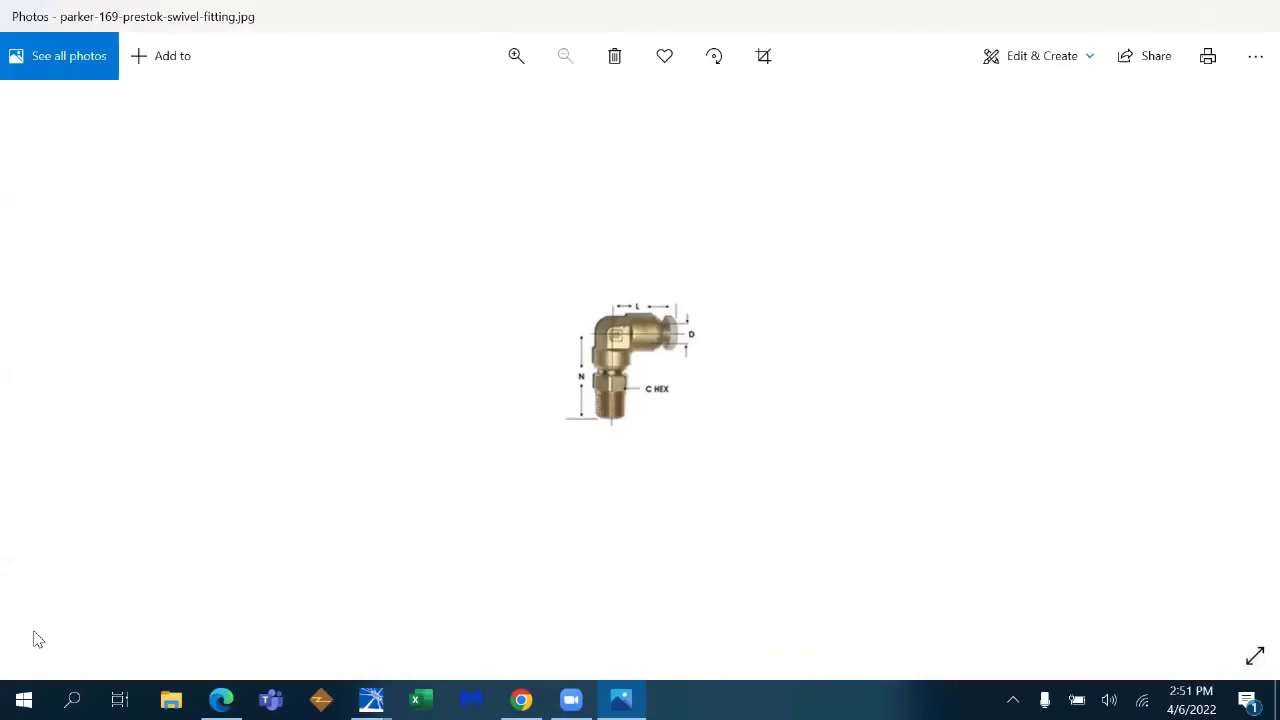
click(1254, 18)
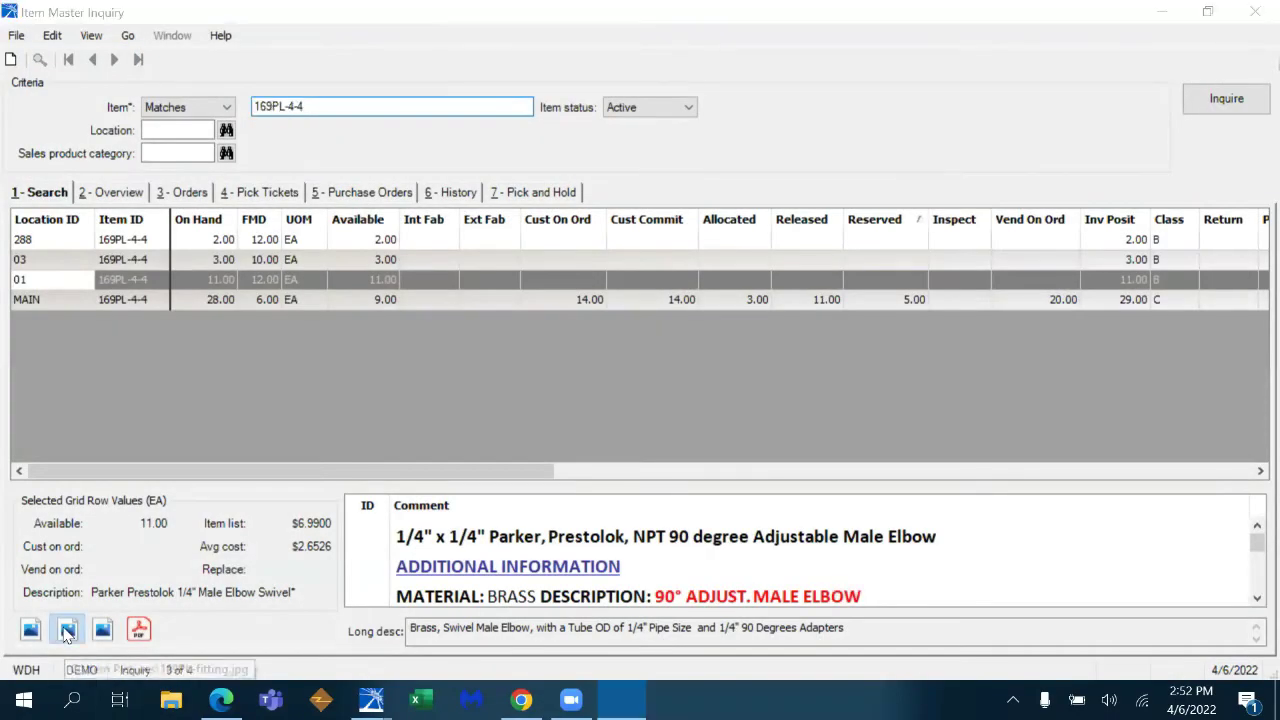
click(67, 630)
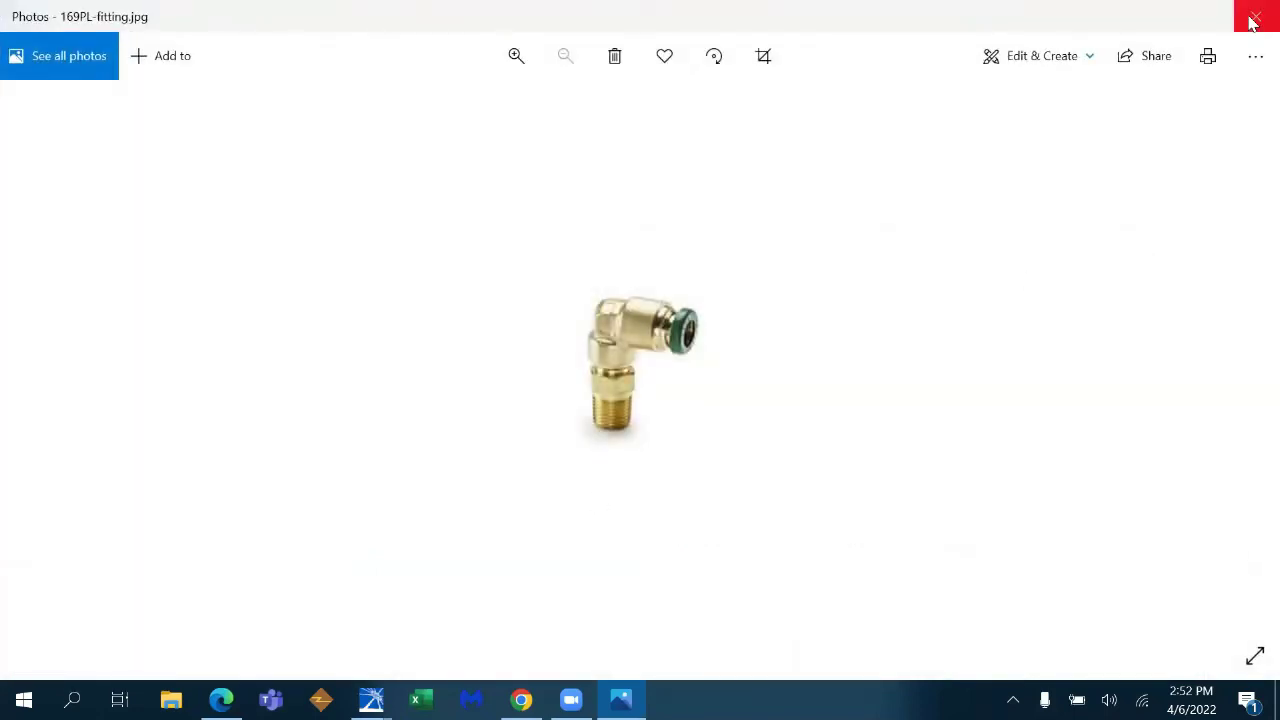
click(1252, 20)
click(104, 630)
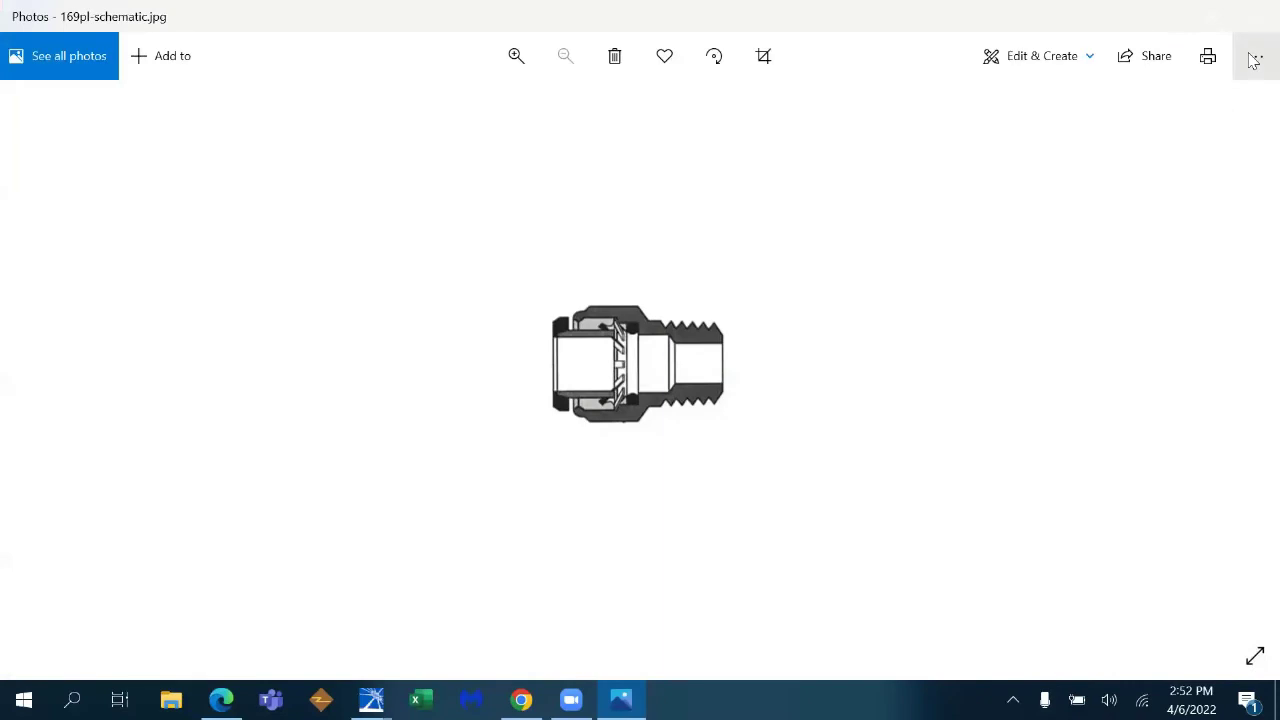
click(1252, 16)
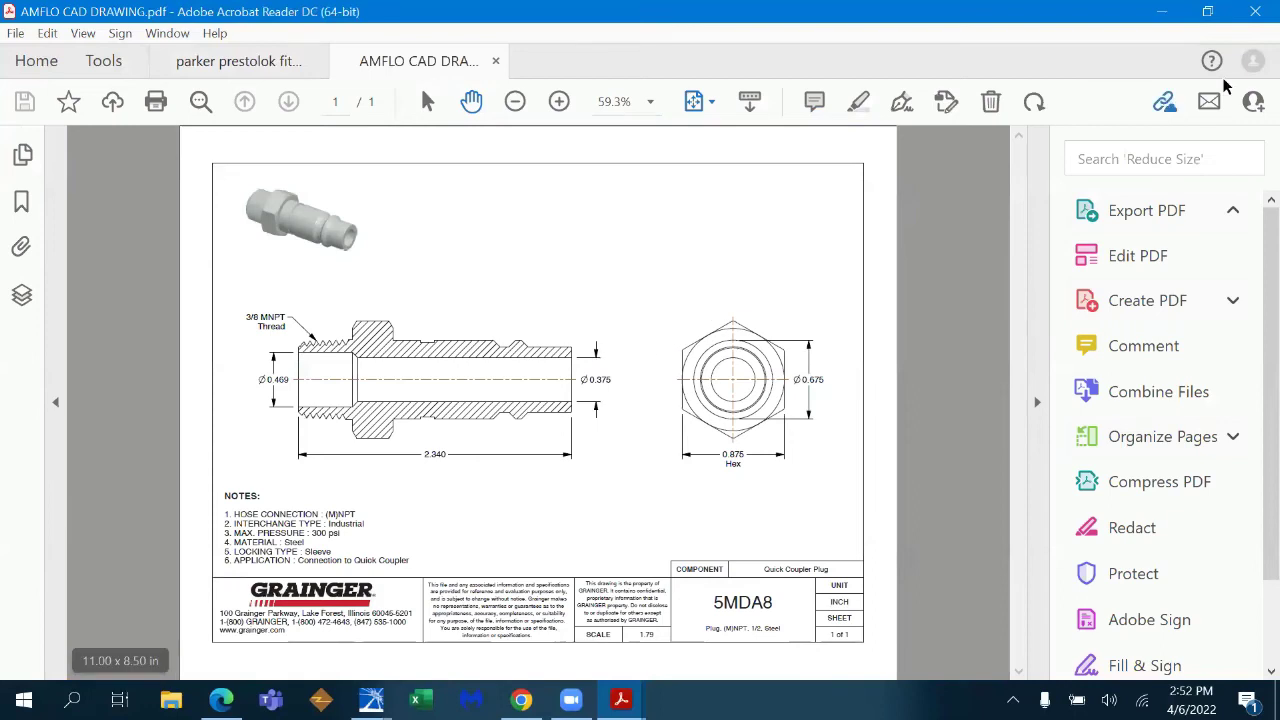
- Close the AMFLO CAD DRAWING and parker prestolok fittings PDFs in Acrobat Reader
click(497, 62)
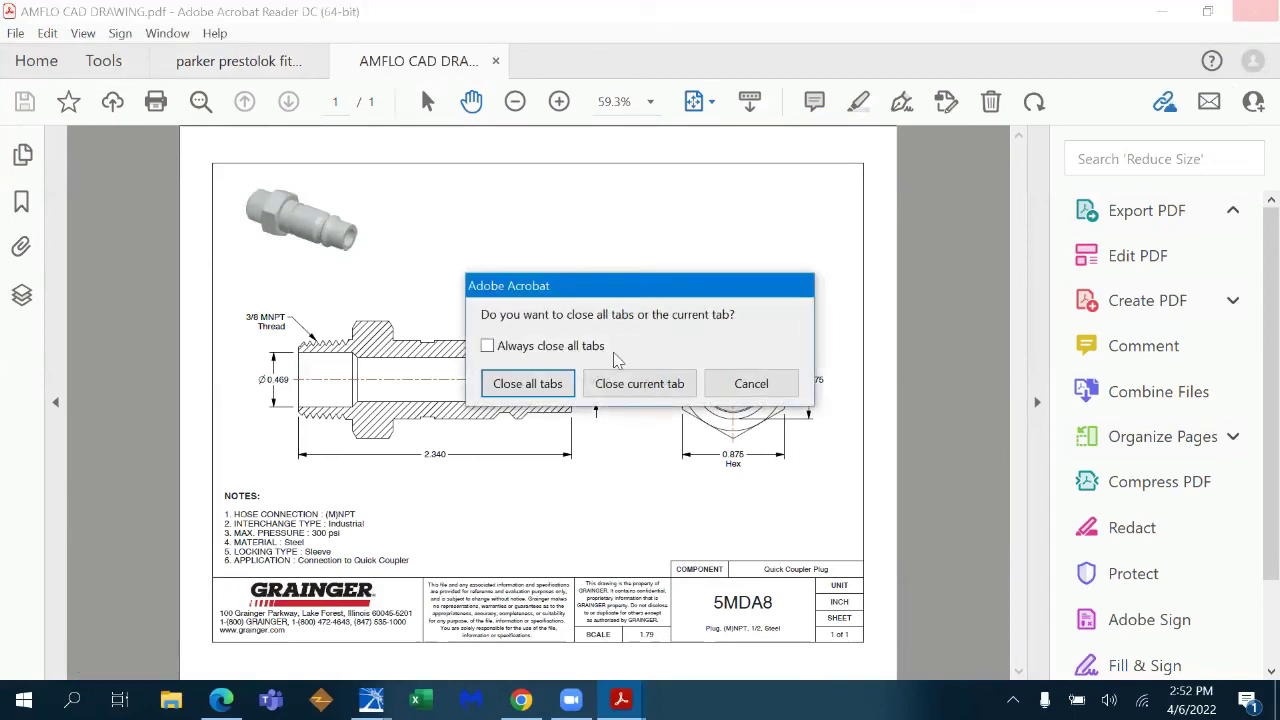
click(628, 383)
click(316, 63)
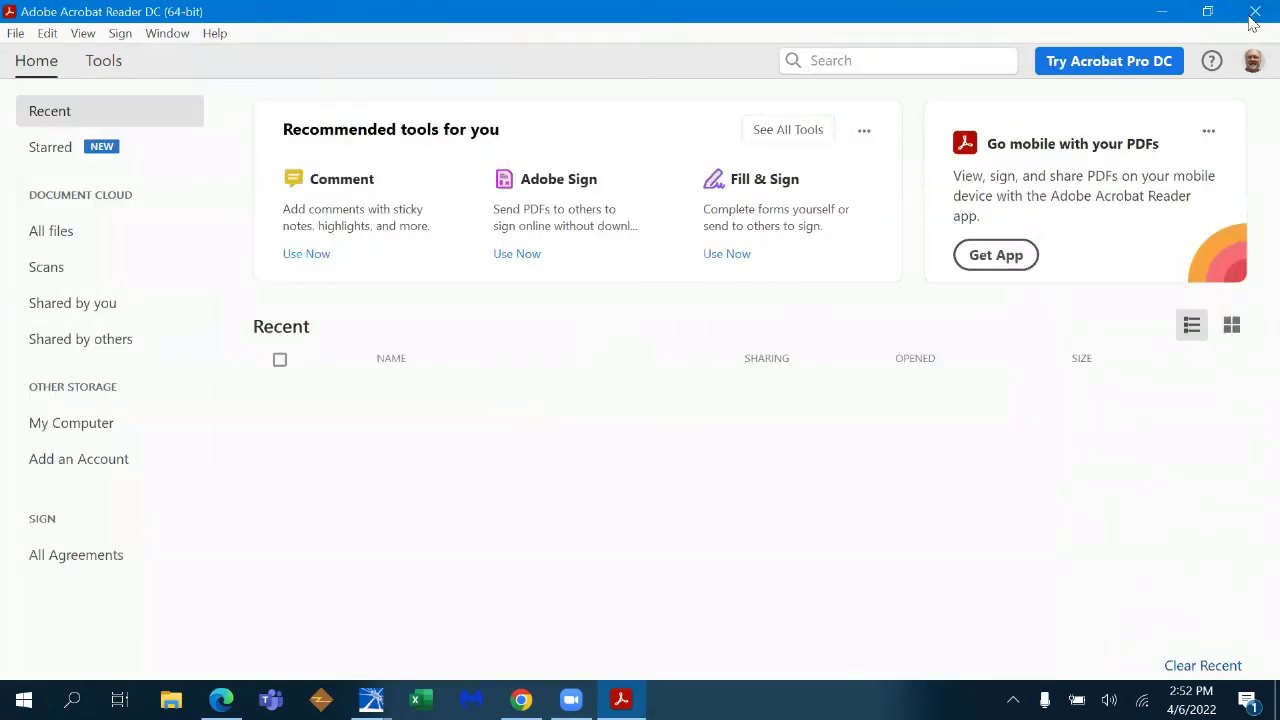
- Close Acrobat and the item master, save line 0140, and put pump 520DU/REM-300-2 on line 0150
key(alt+F4)
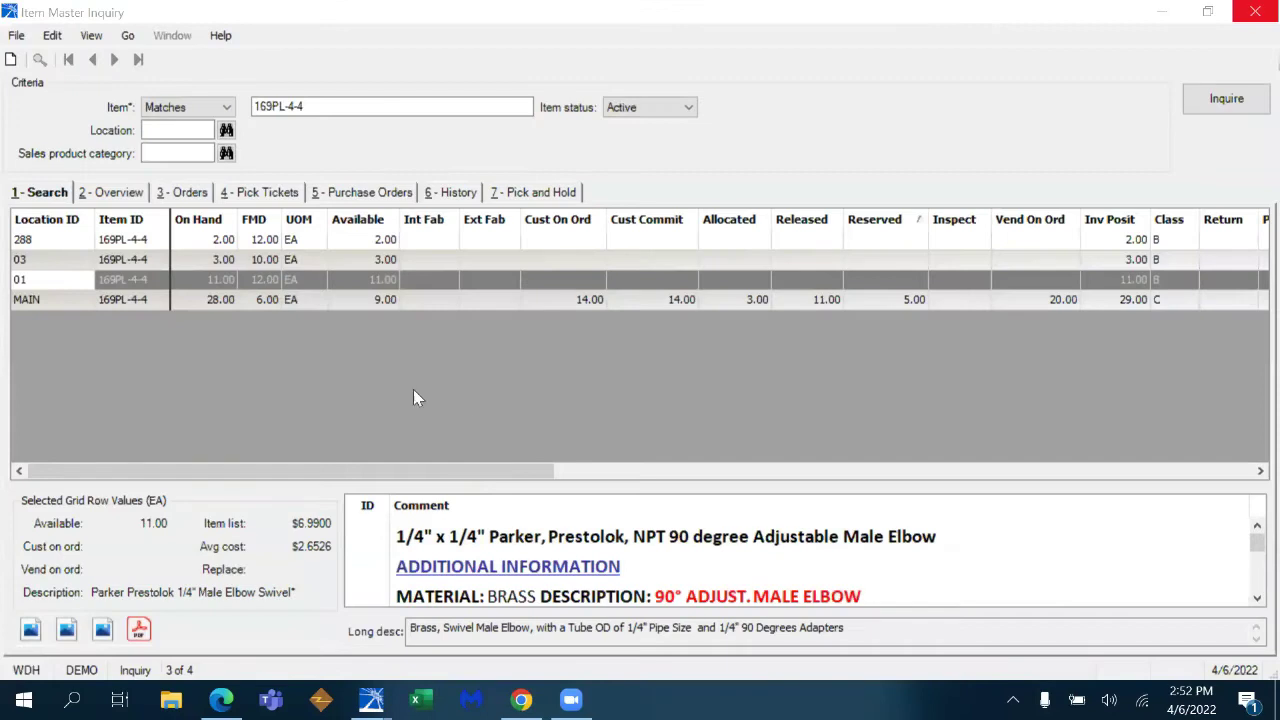
key(alt+F4)
key(ctrl+s)
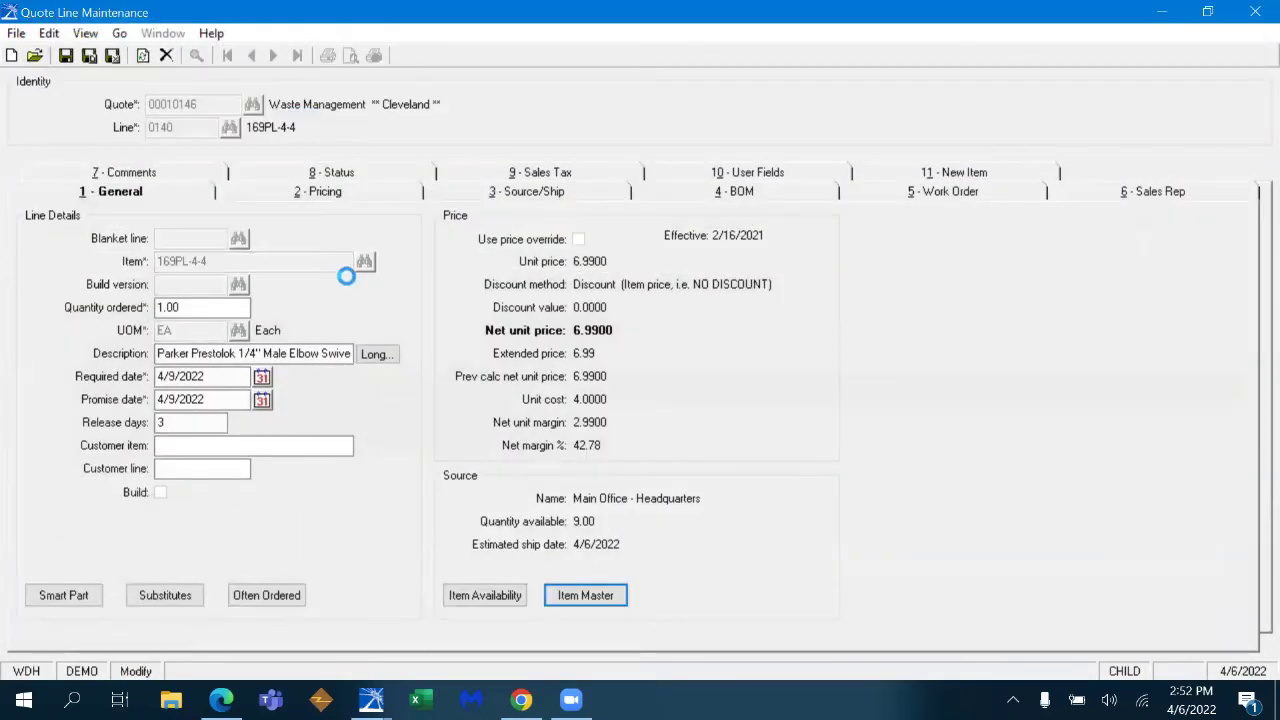
click(319, 258)
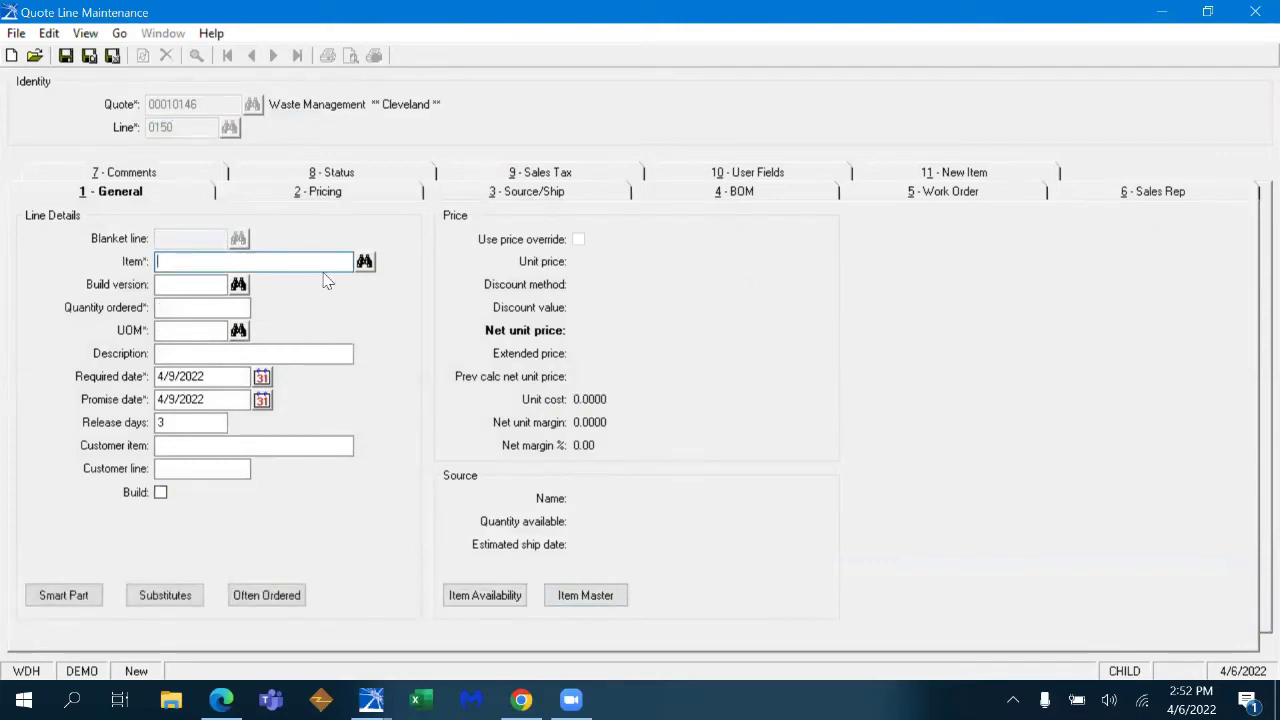
text(520DU)
key(Tab)
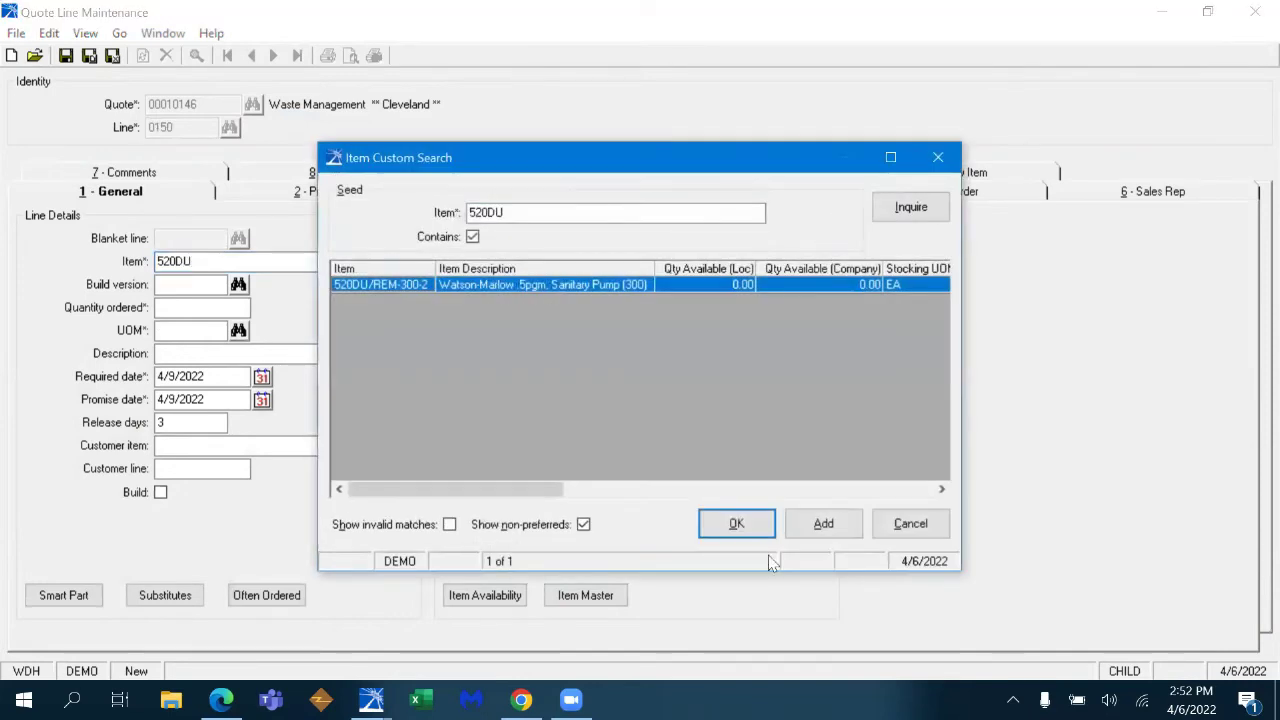
click(735, 523)
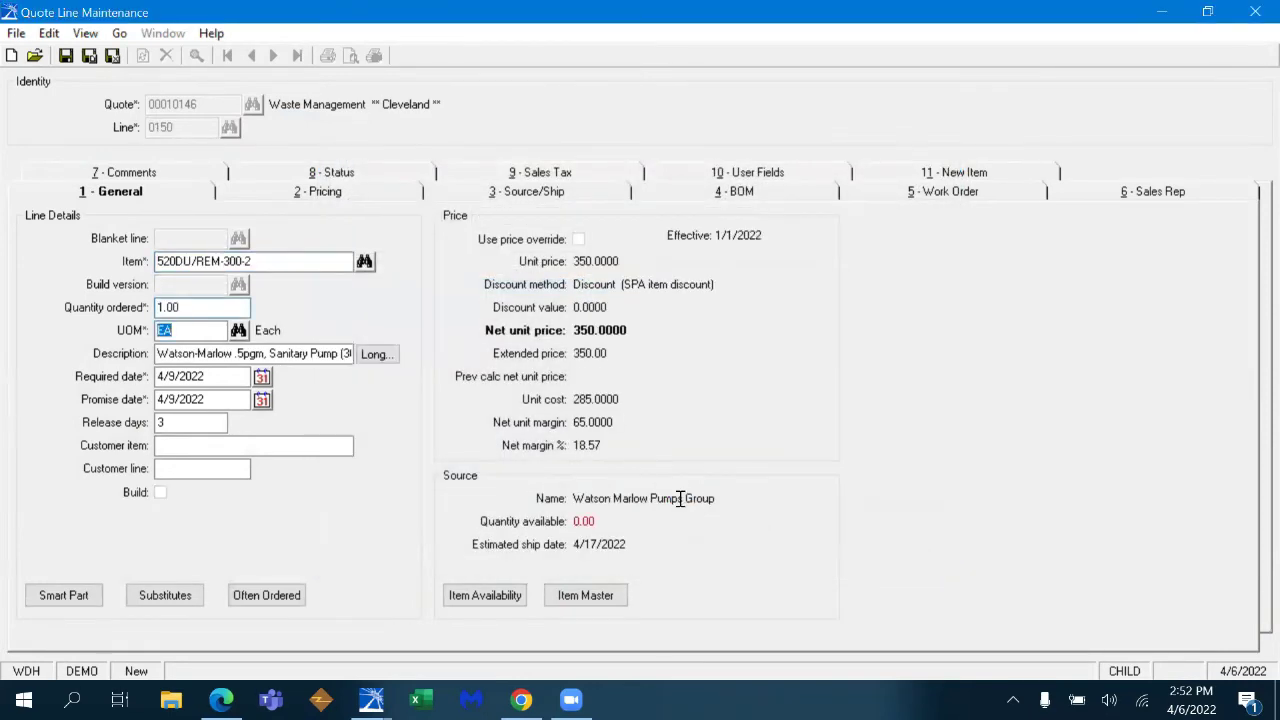
- Reset the pump's special pricing, apply the 2022 SPA, and save line 0150
click(546, 194)
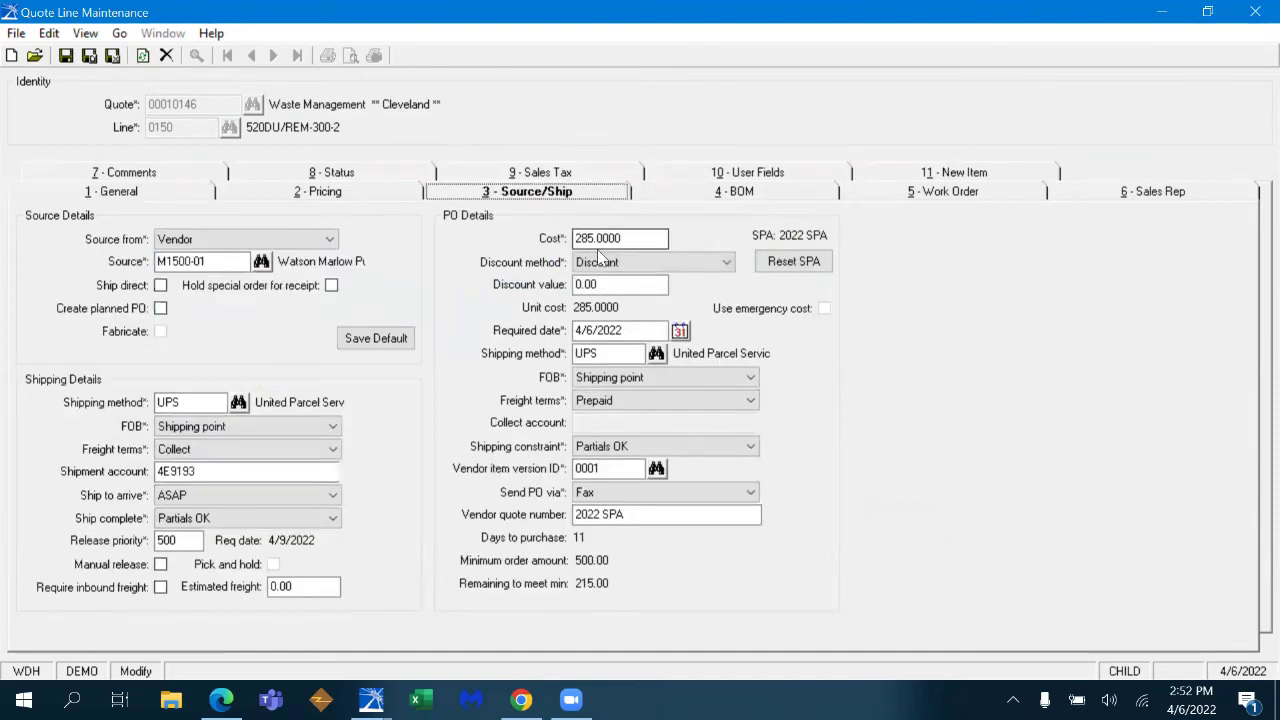
click(795, 264)
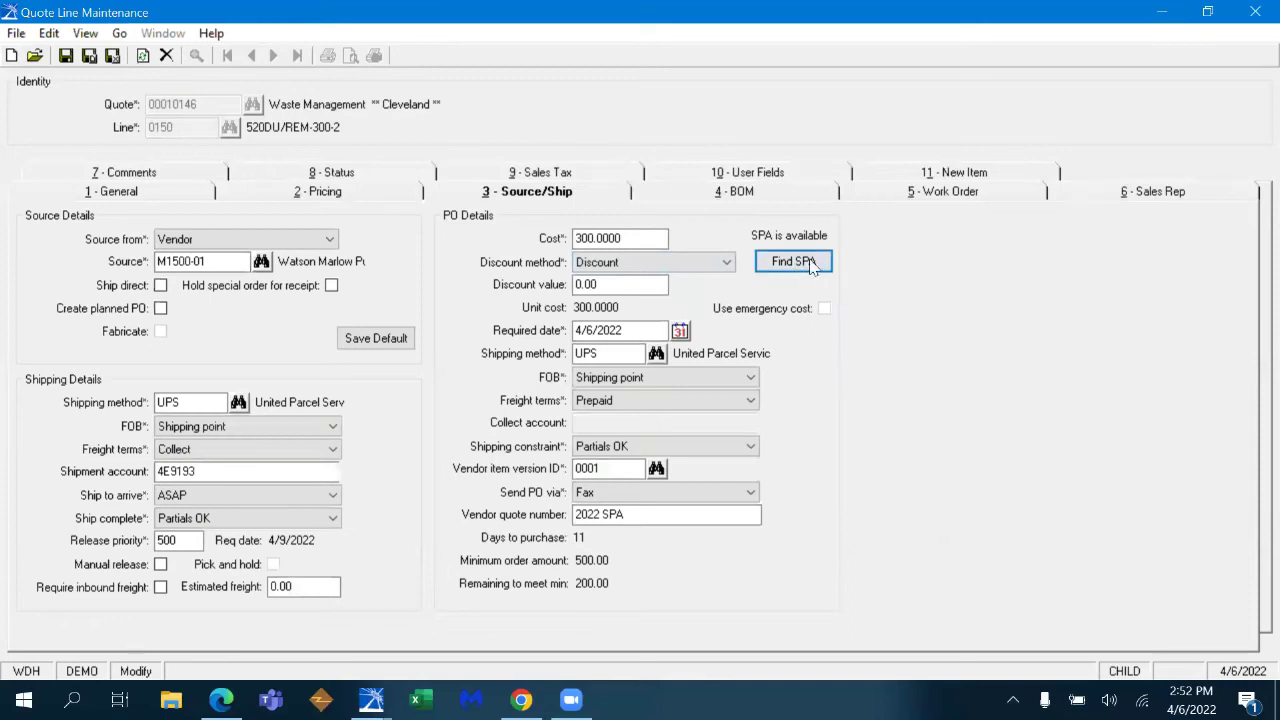
click(793, 263)
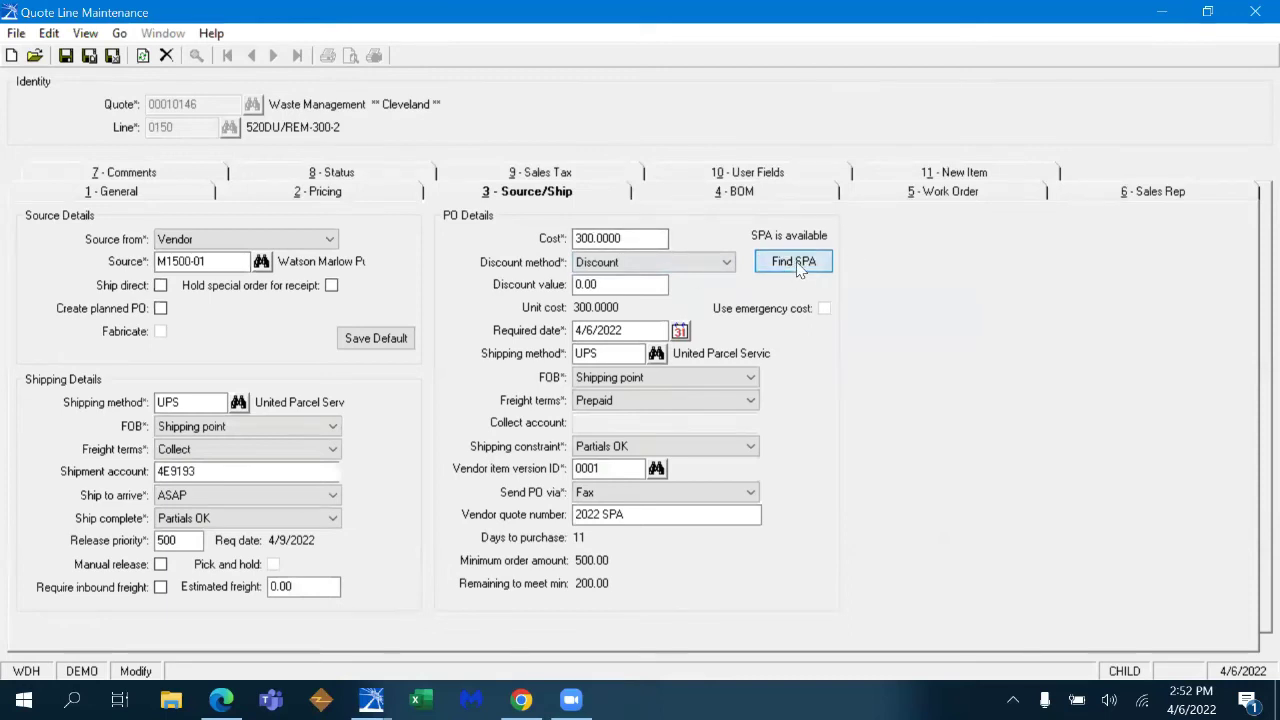
click(624, 460)
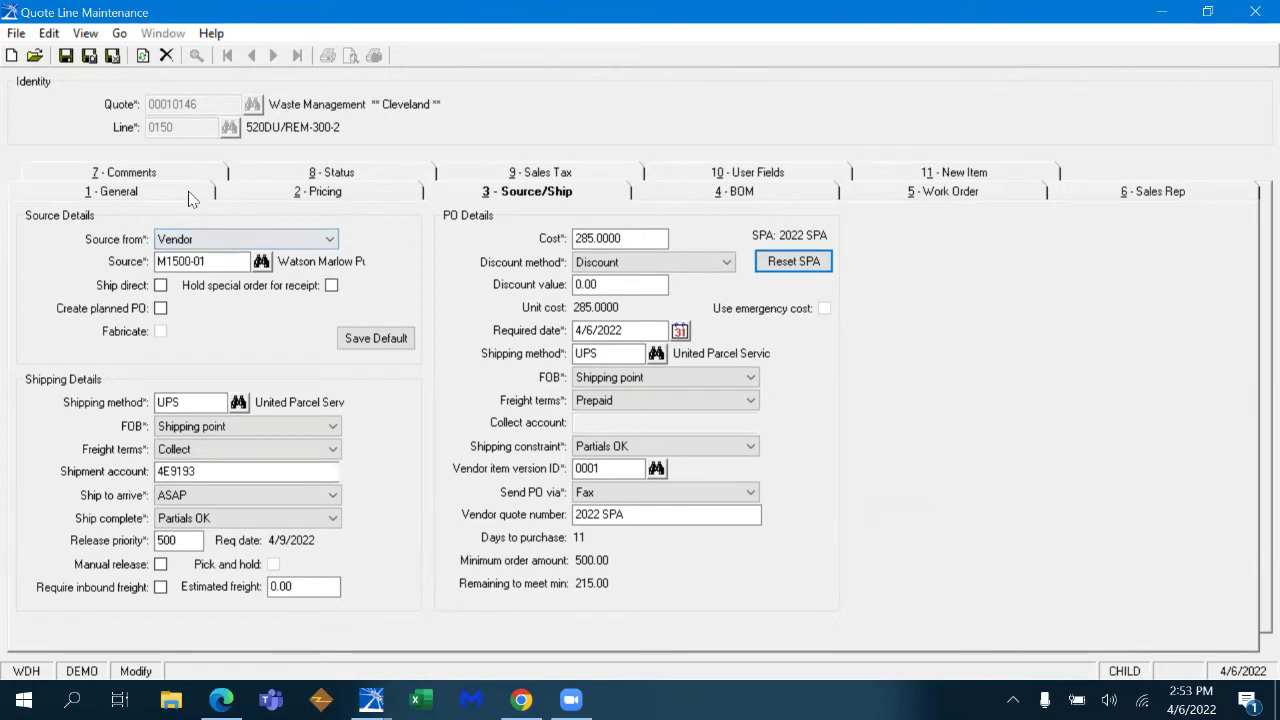
click(145, 192)
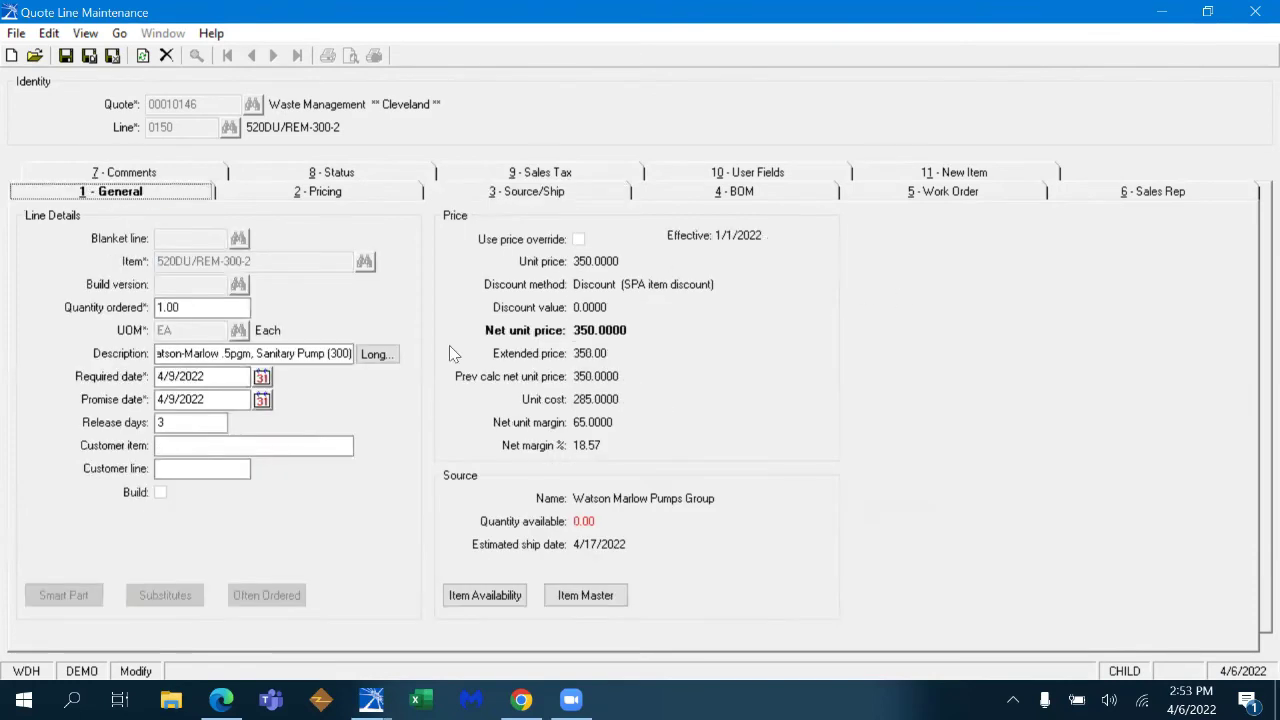
key(ctrl+n)
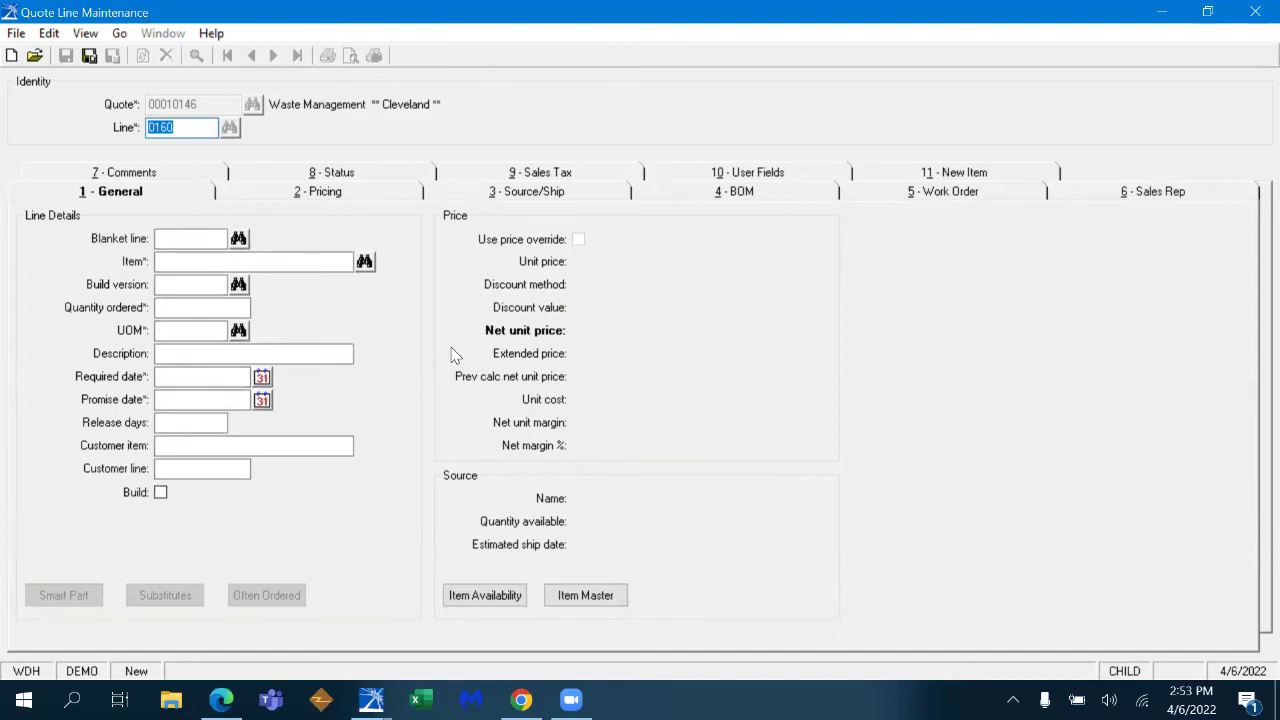
- Add Ryco hose kit 4815BO-28 to line 0160 at quantity 1, checking its long description and availability
key(Tab)
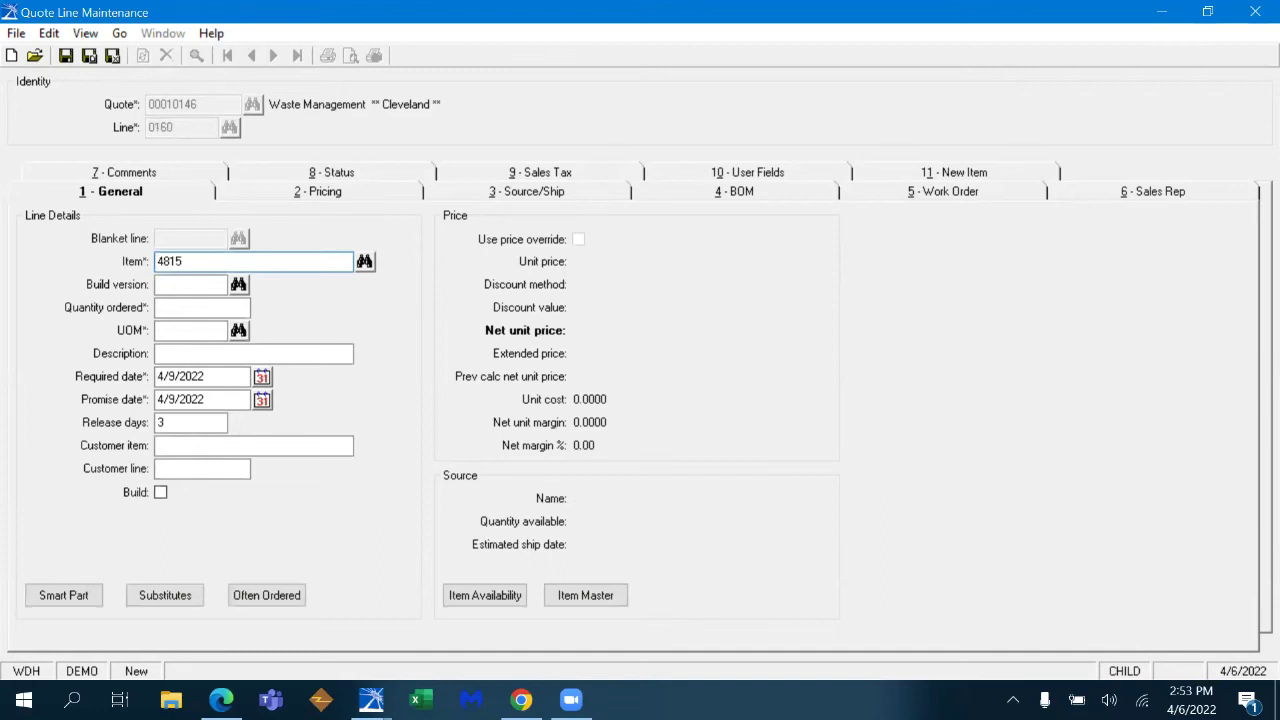
key(Tab)
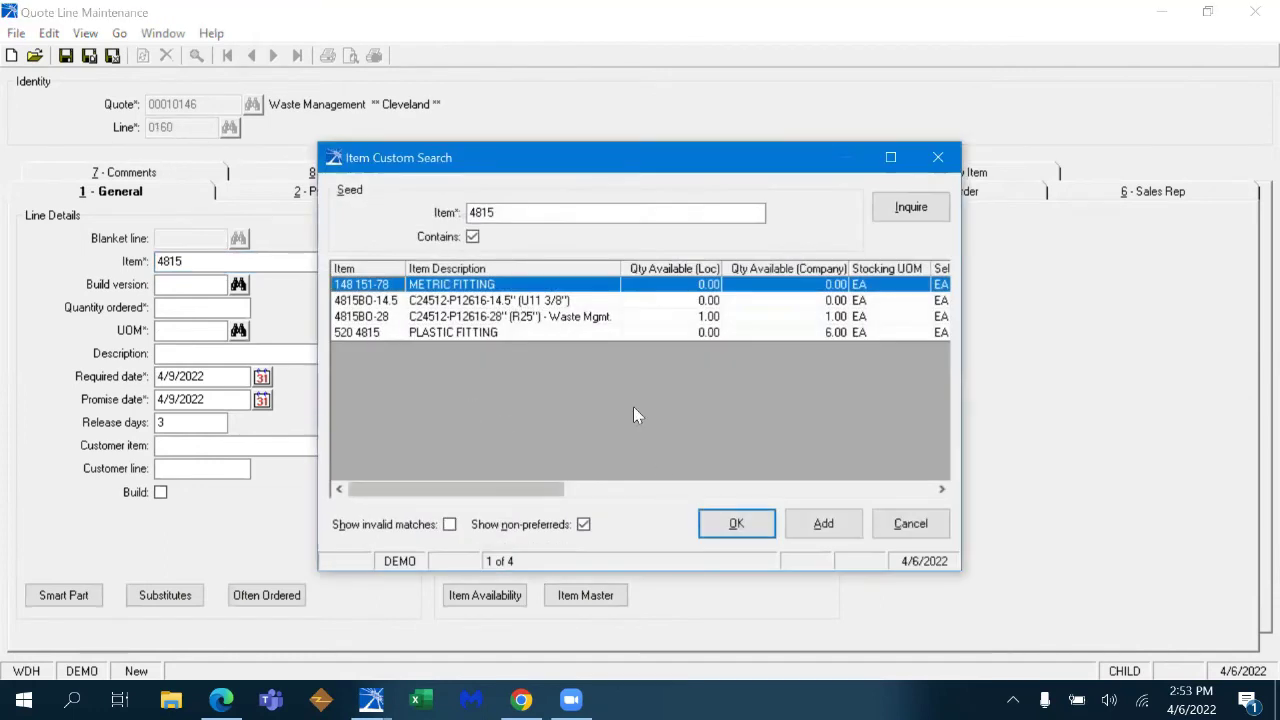
double_click(575, 316)
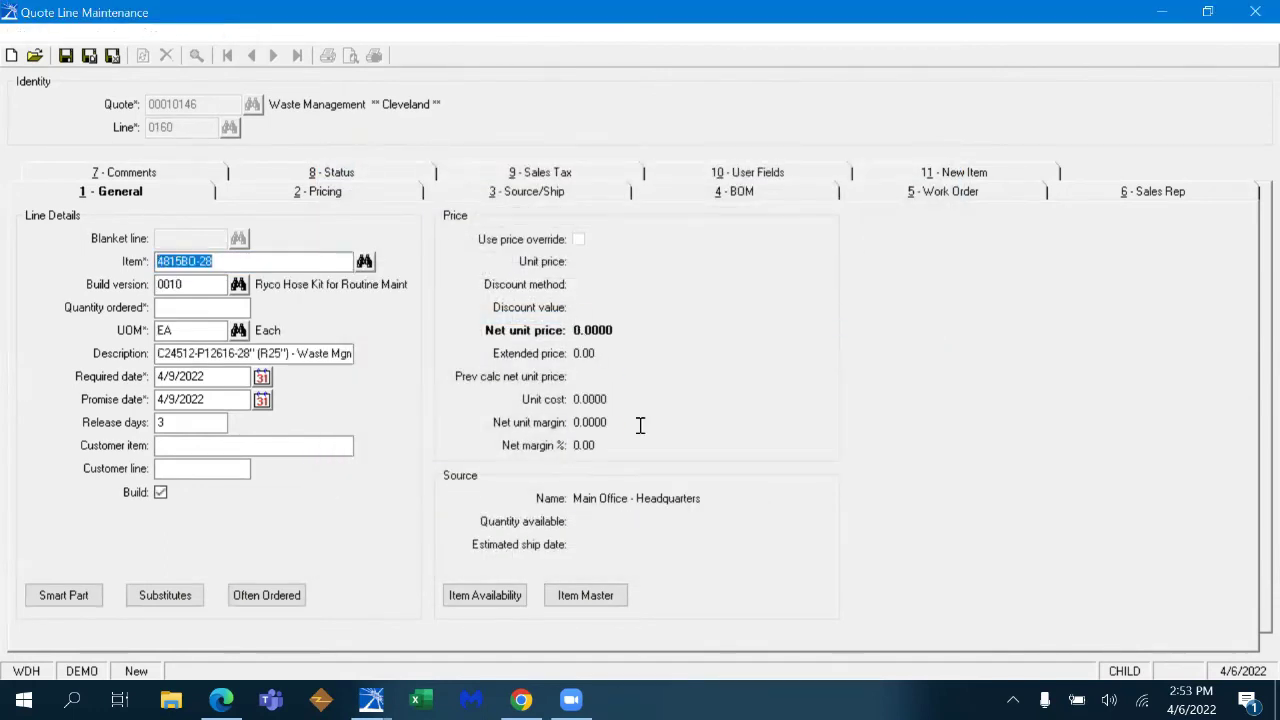
key(Tab)
text(1)
key(Tab)
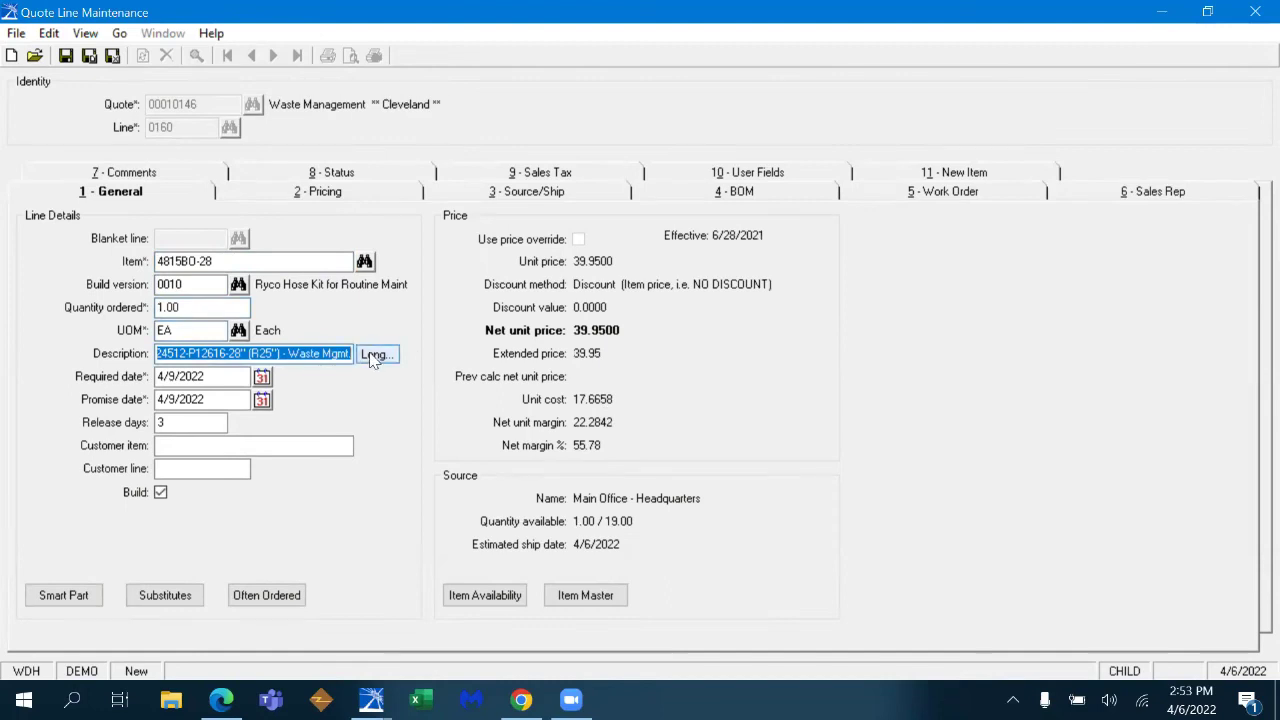
click(377, 354)
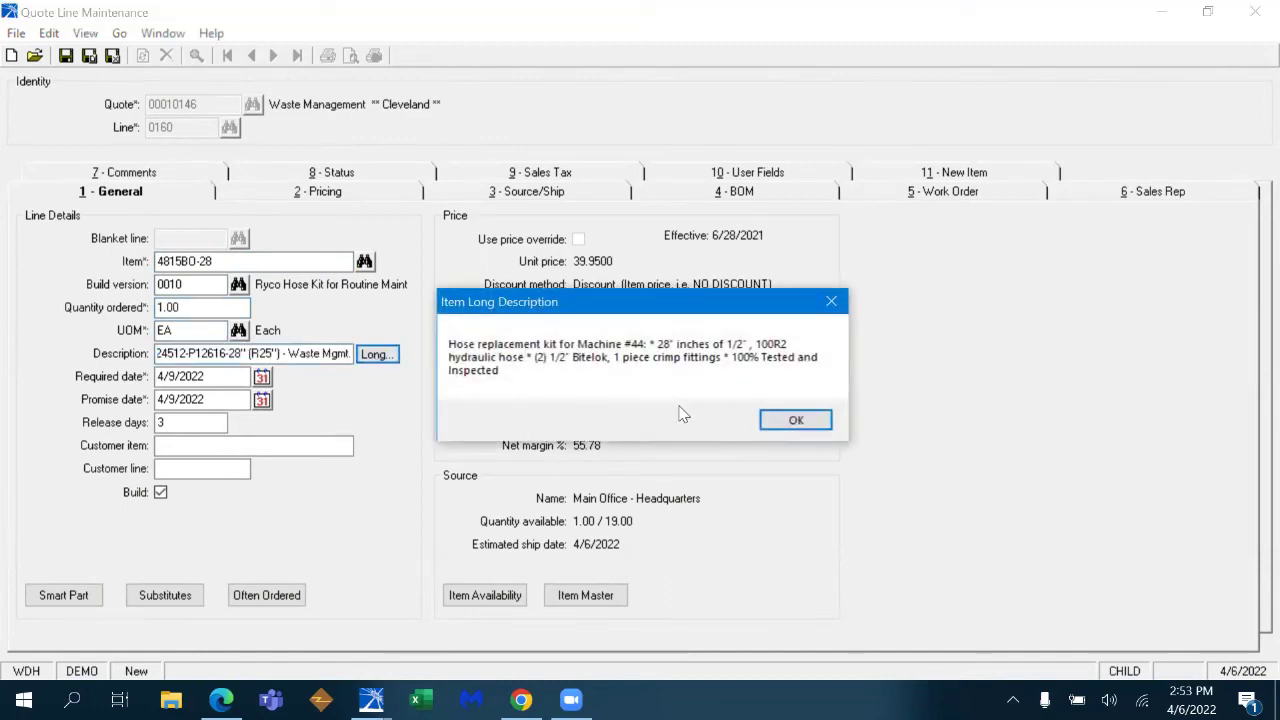
click(800, 422)
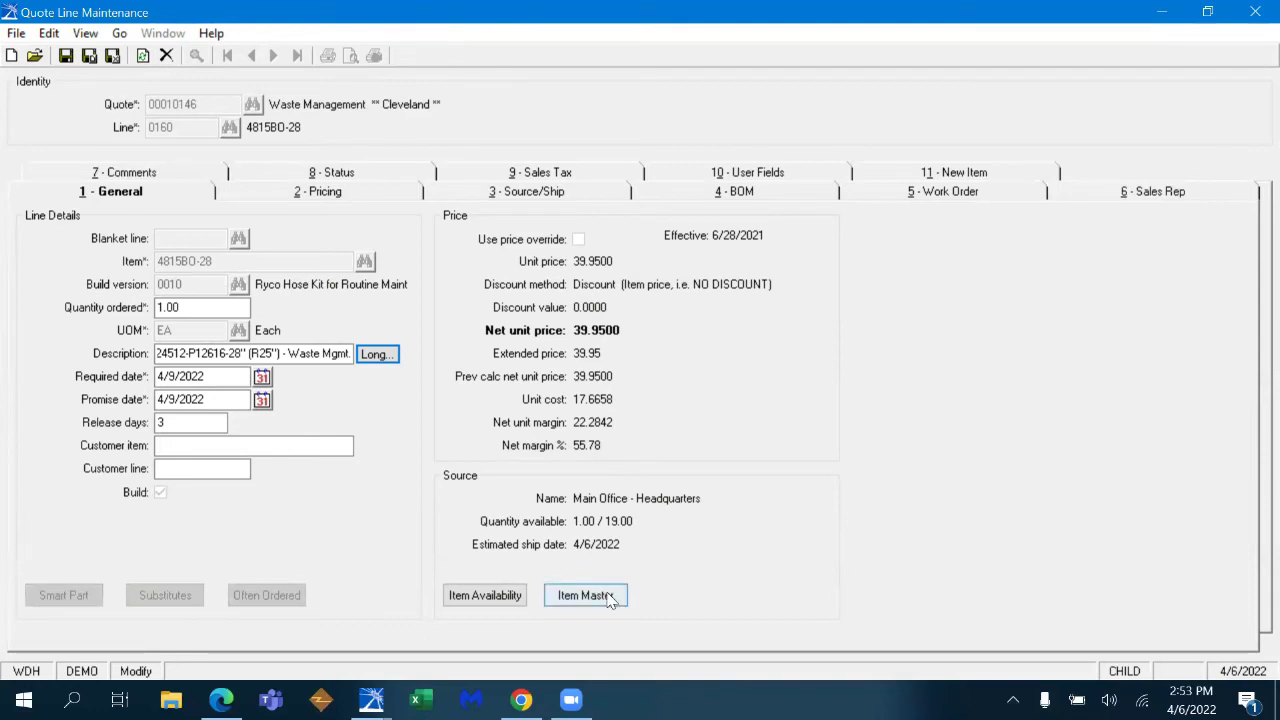
drag(574, 521, 633, 521)
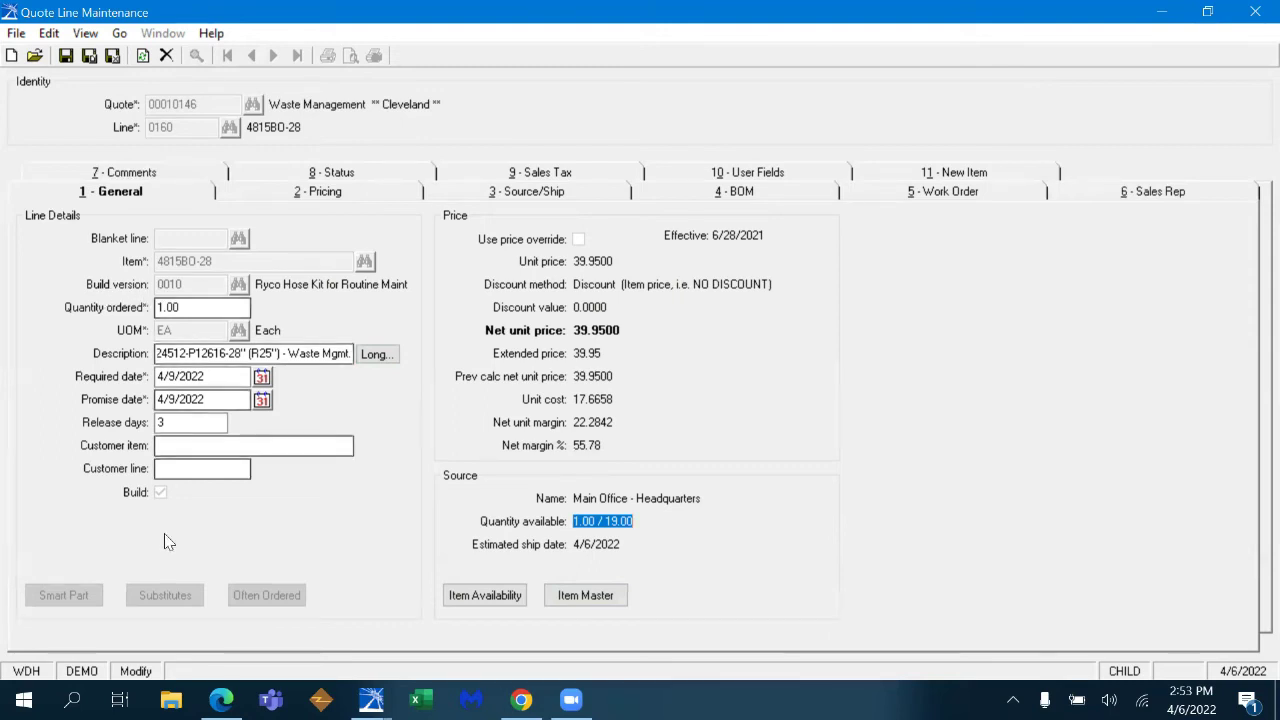
- Review line 0160's BOM tree and work order 00009991 components, then close it and save the line
click(703, 198)
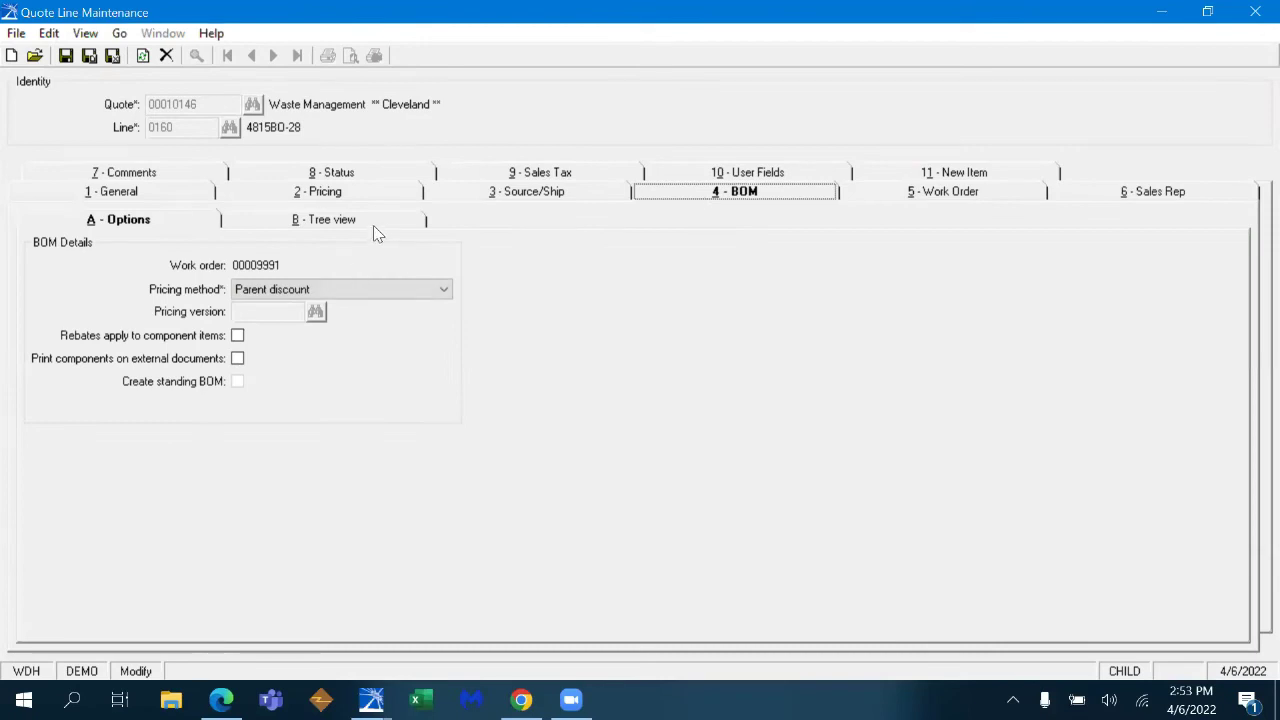
click(373, 224)
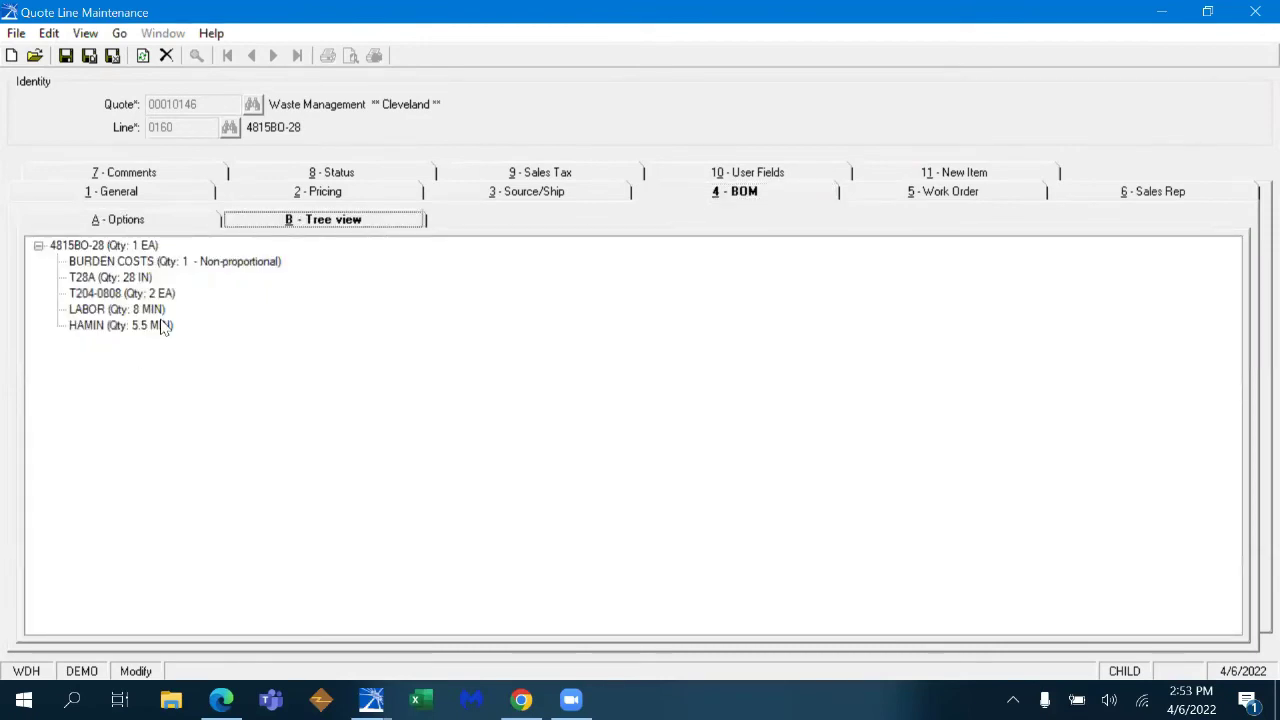
click(940, 199)
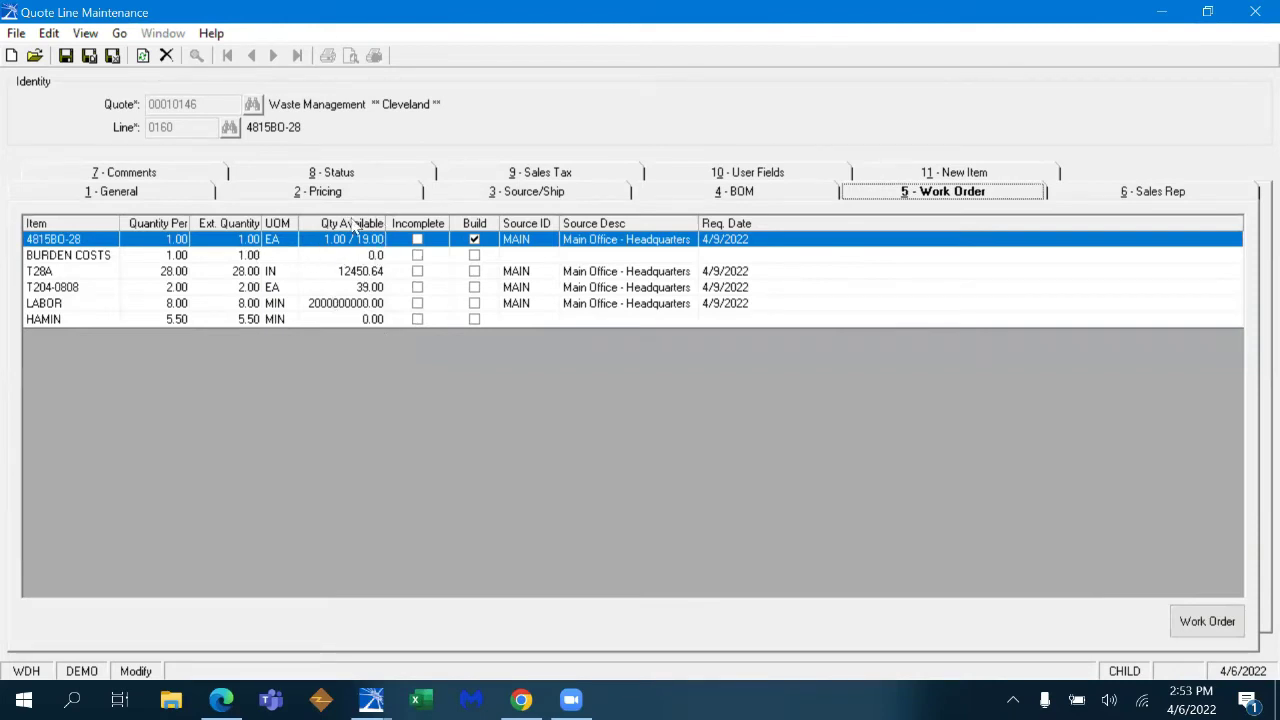
click(1208, 628)
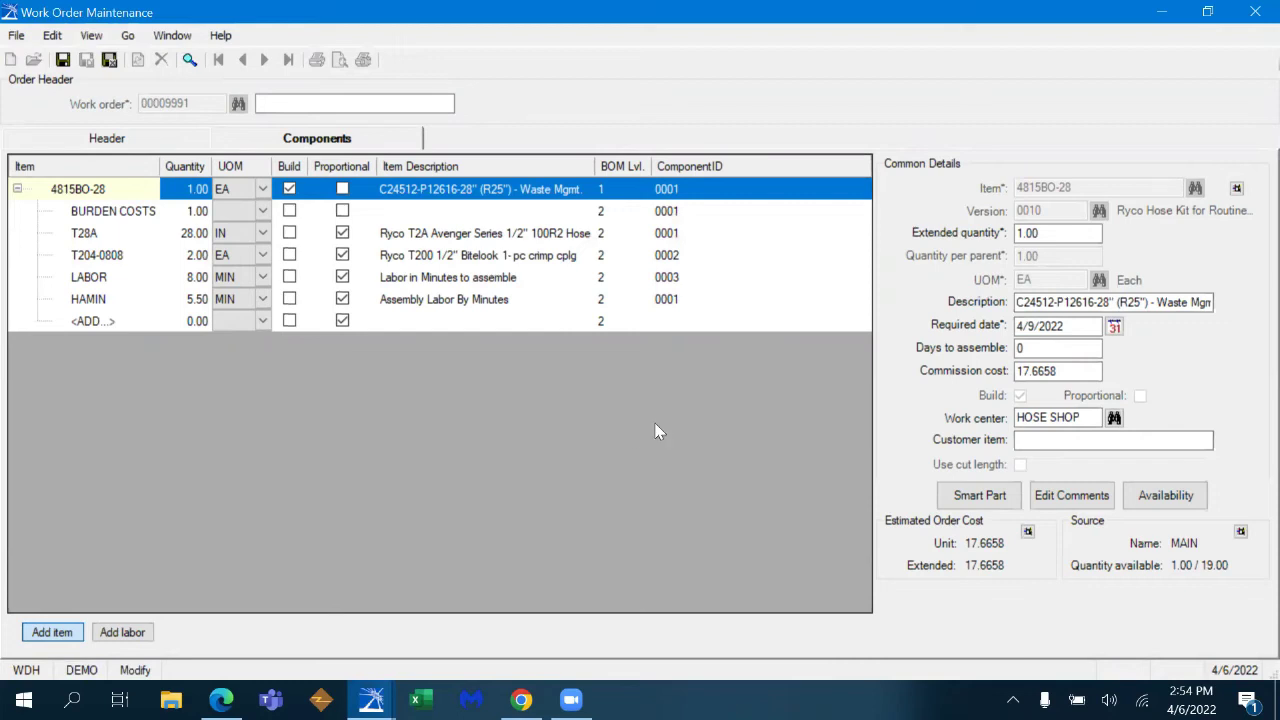
click(110, 60)
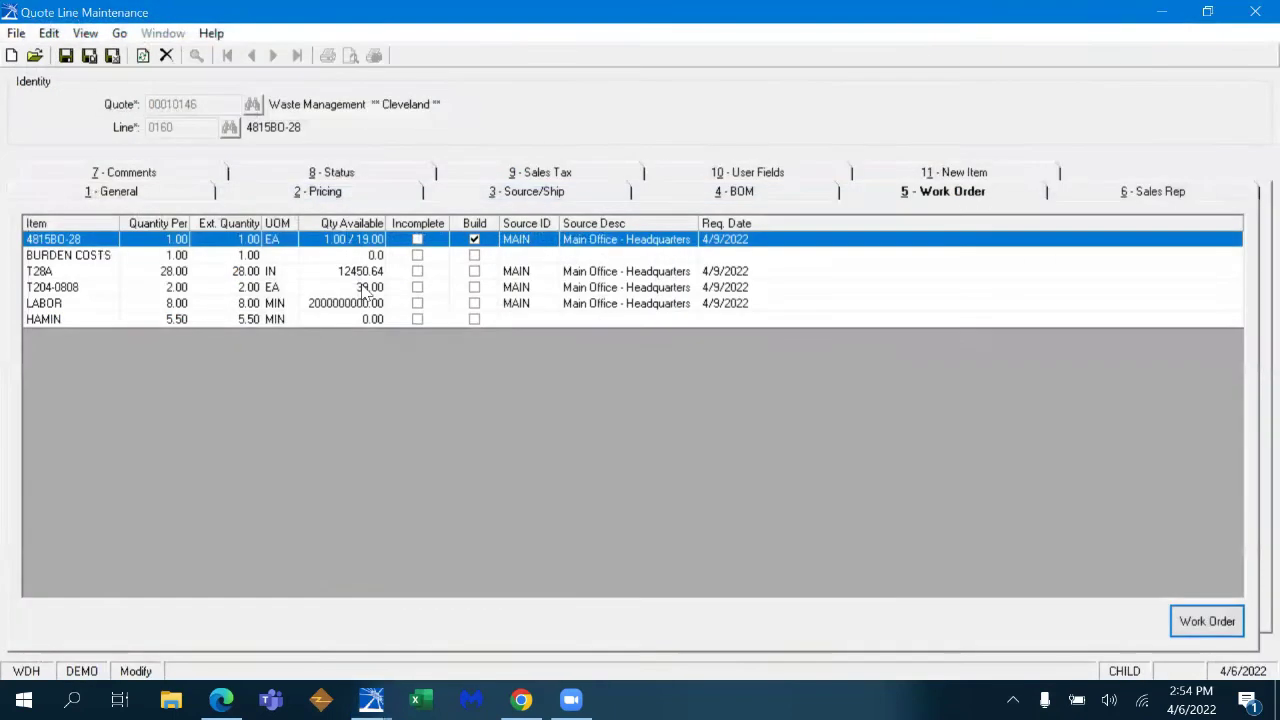
click(112, 56)
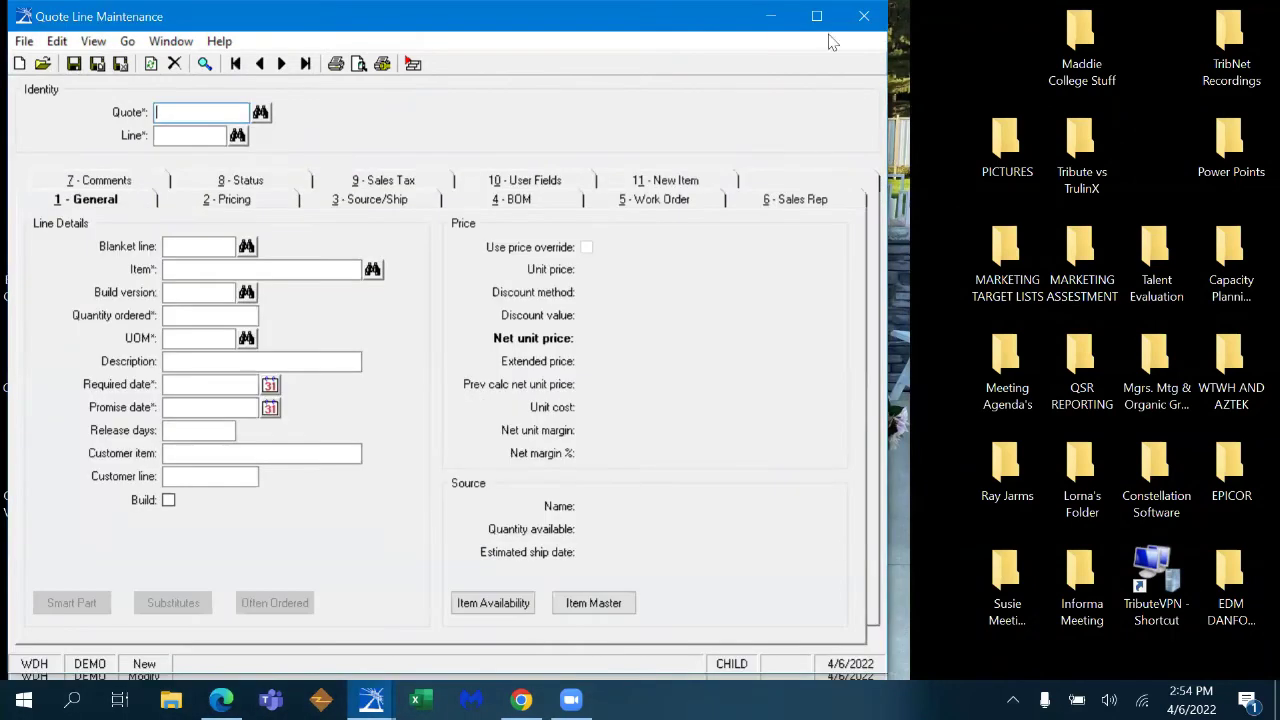
- Put AW32 hydraulic oil, build version 0010 (2 1/2 Gallon), quantity 1 at 36.92 on line 0170
click(816, 24)
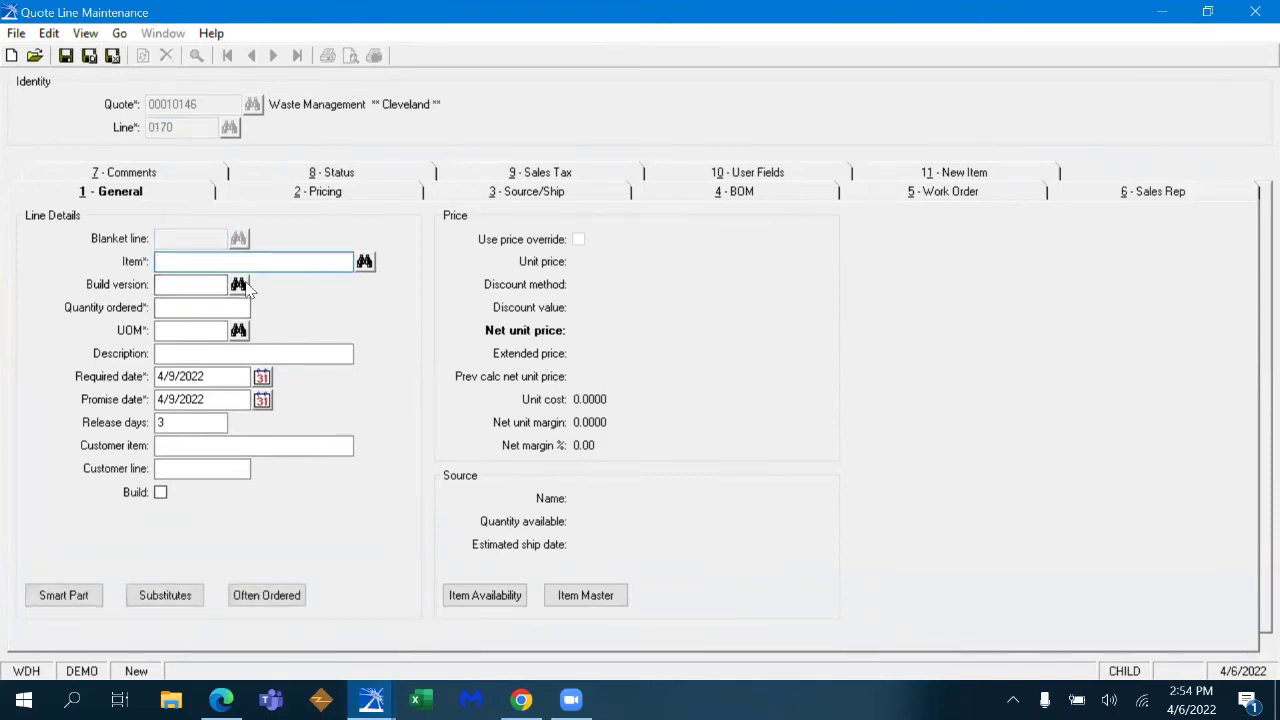
text(AW32)
key(Tab)
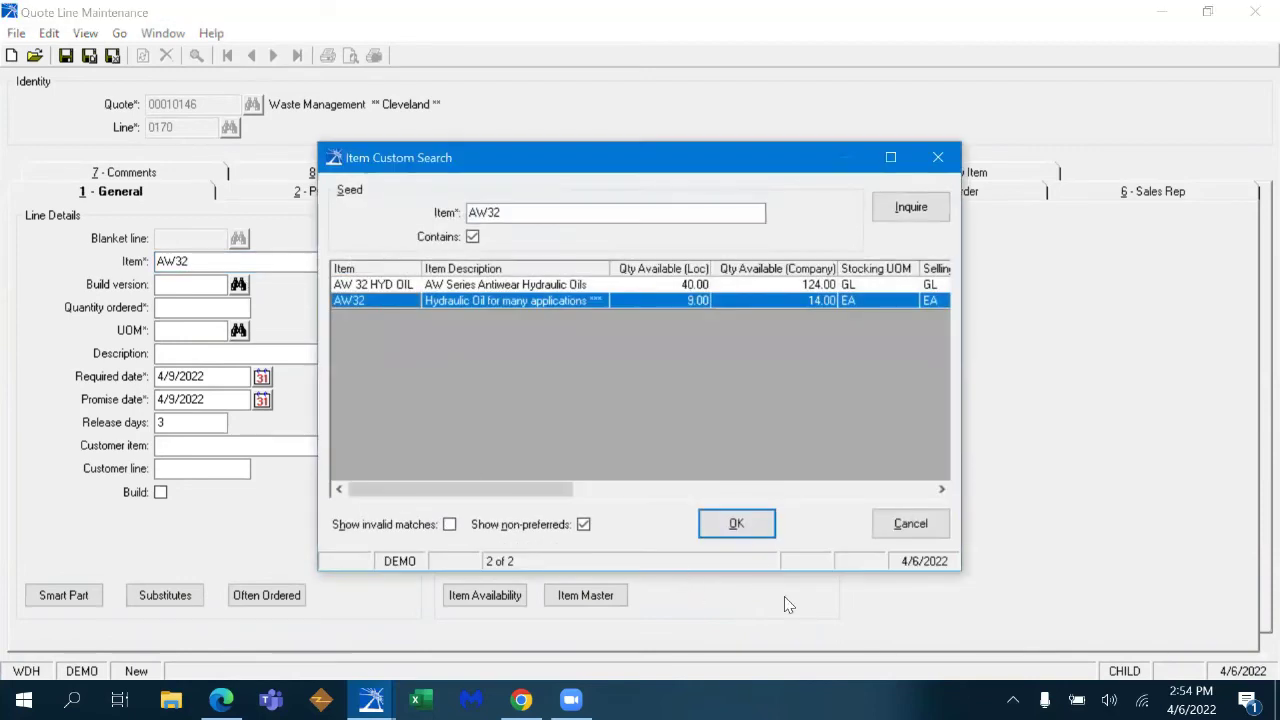
click(736, 524)
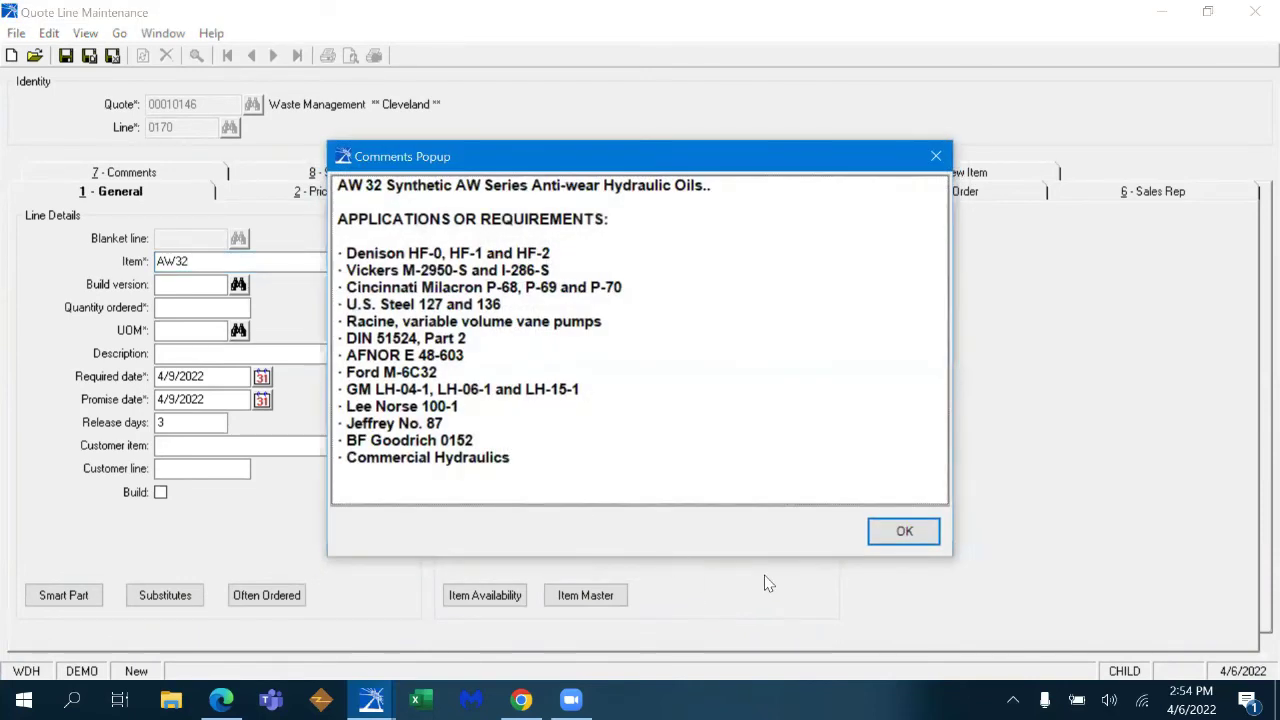
click(906, 532)
click(239, 284)
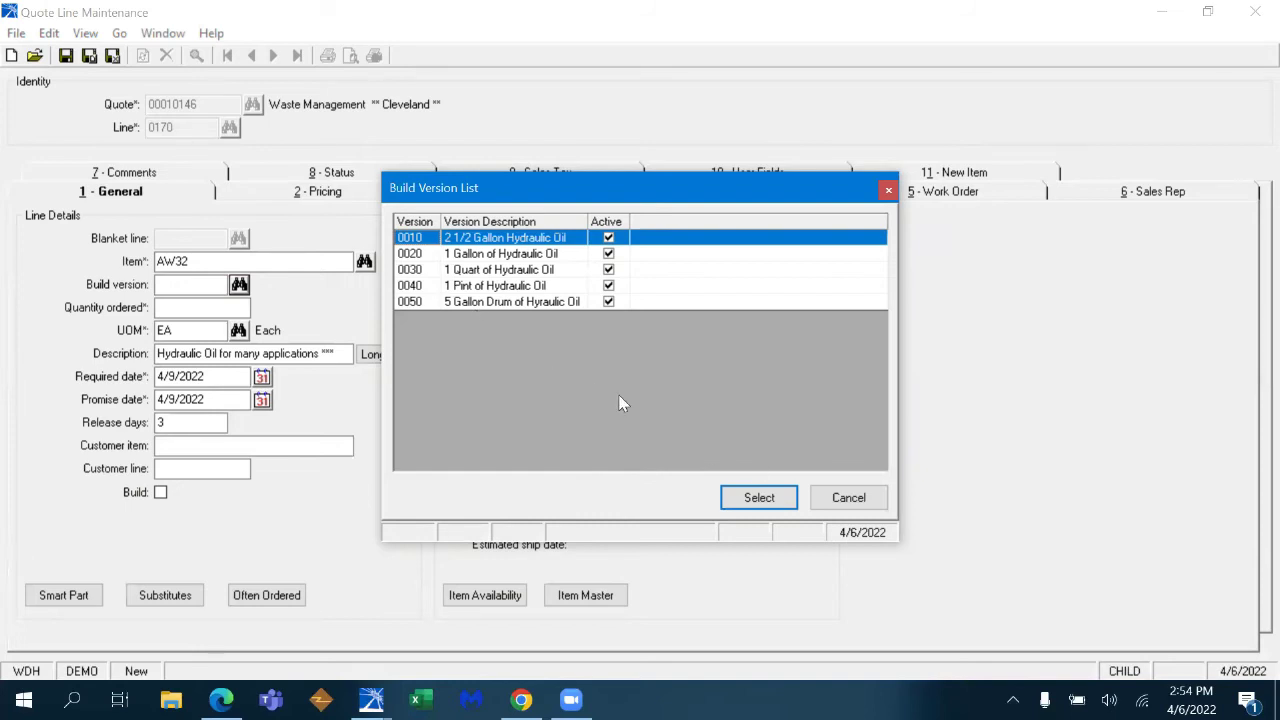
click(759, 497)
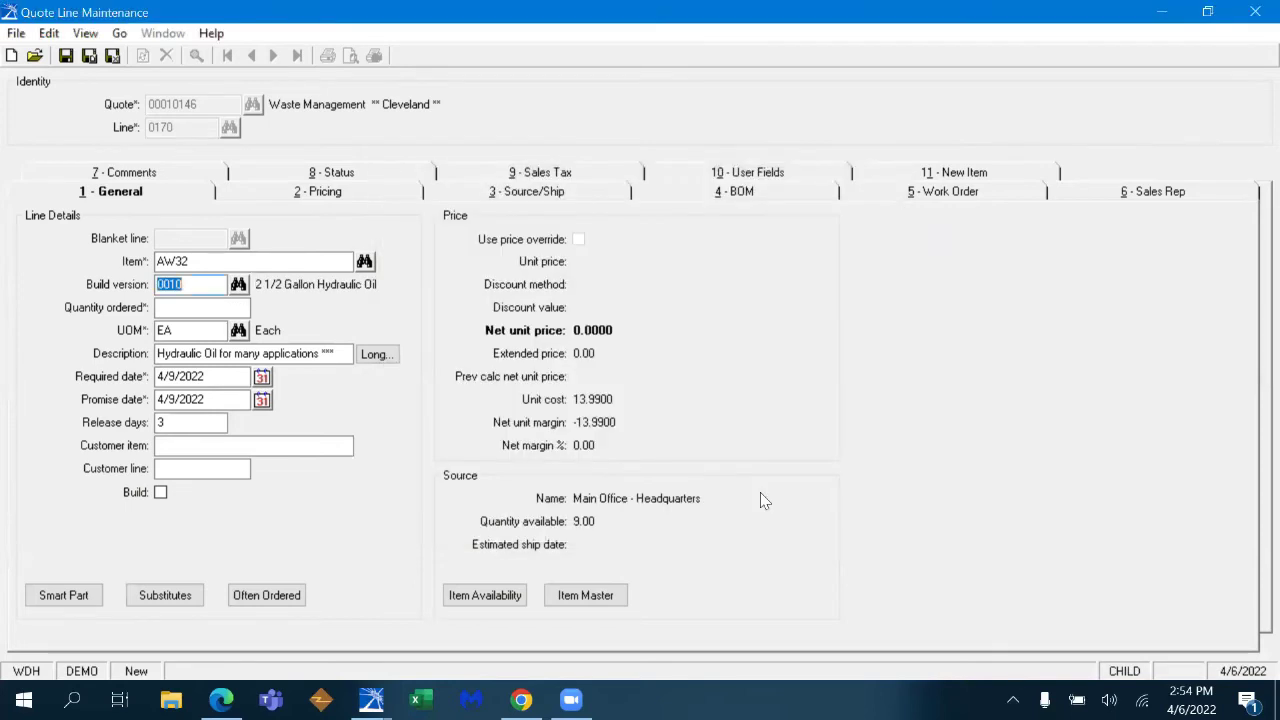
key(Tab)
text(1)
key(Tab)
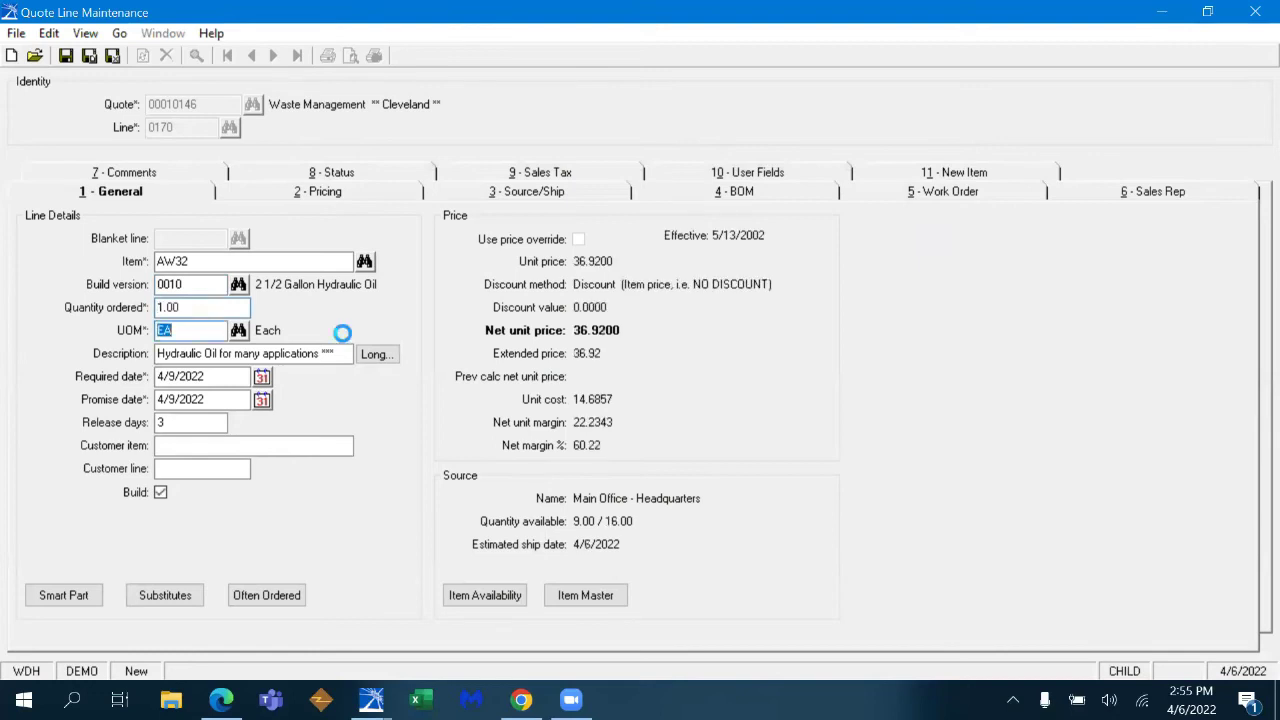
click(766, 196)
click(370, 222)
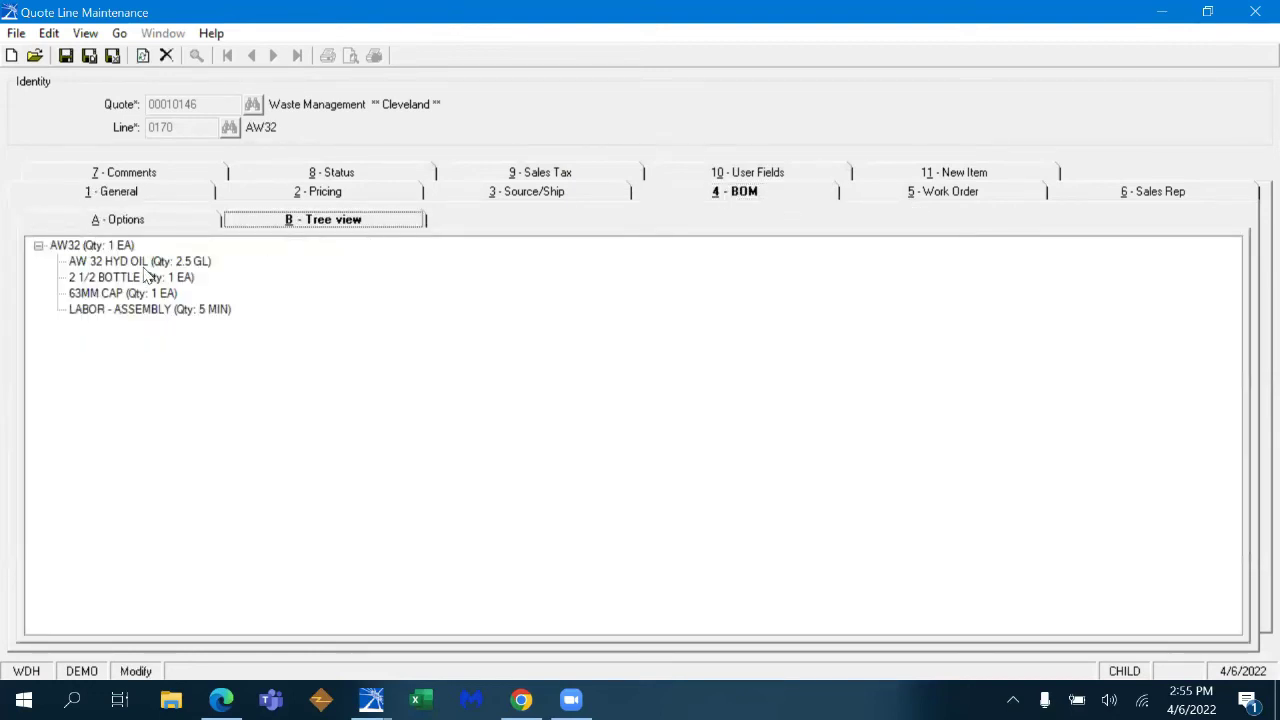
click(980, 195)
click(1200, 626)
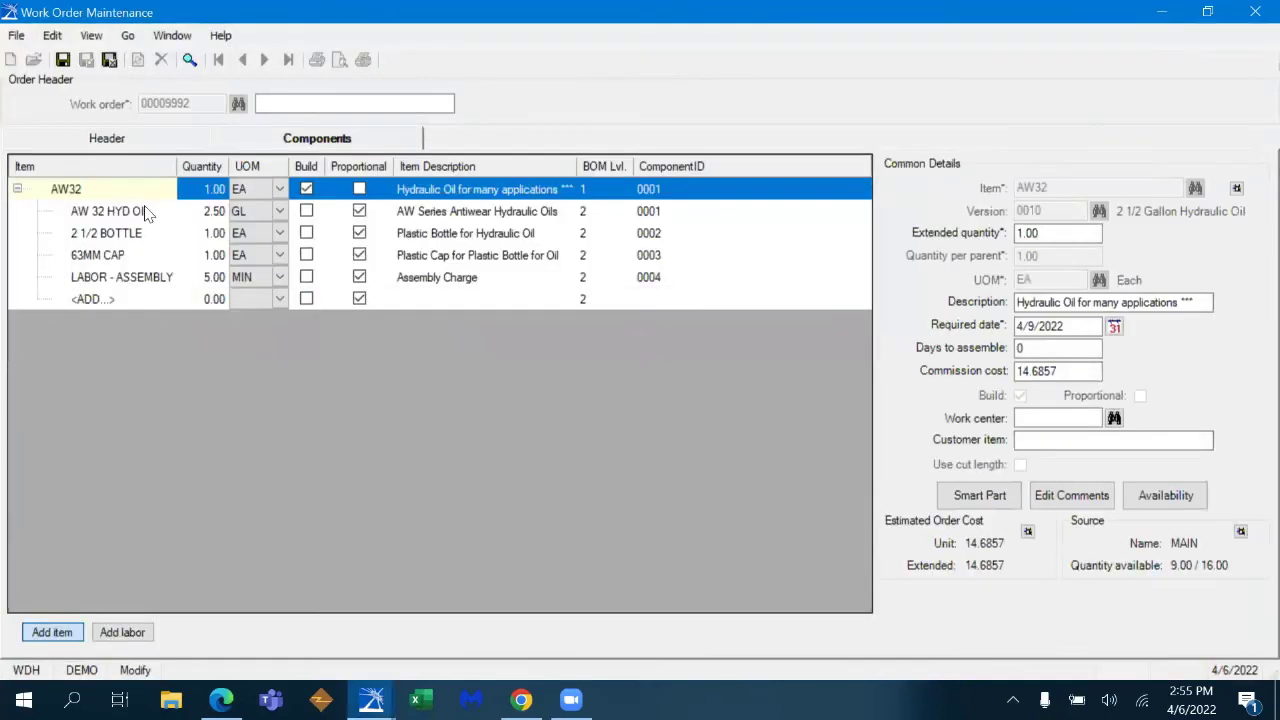
click(145, 213)
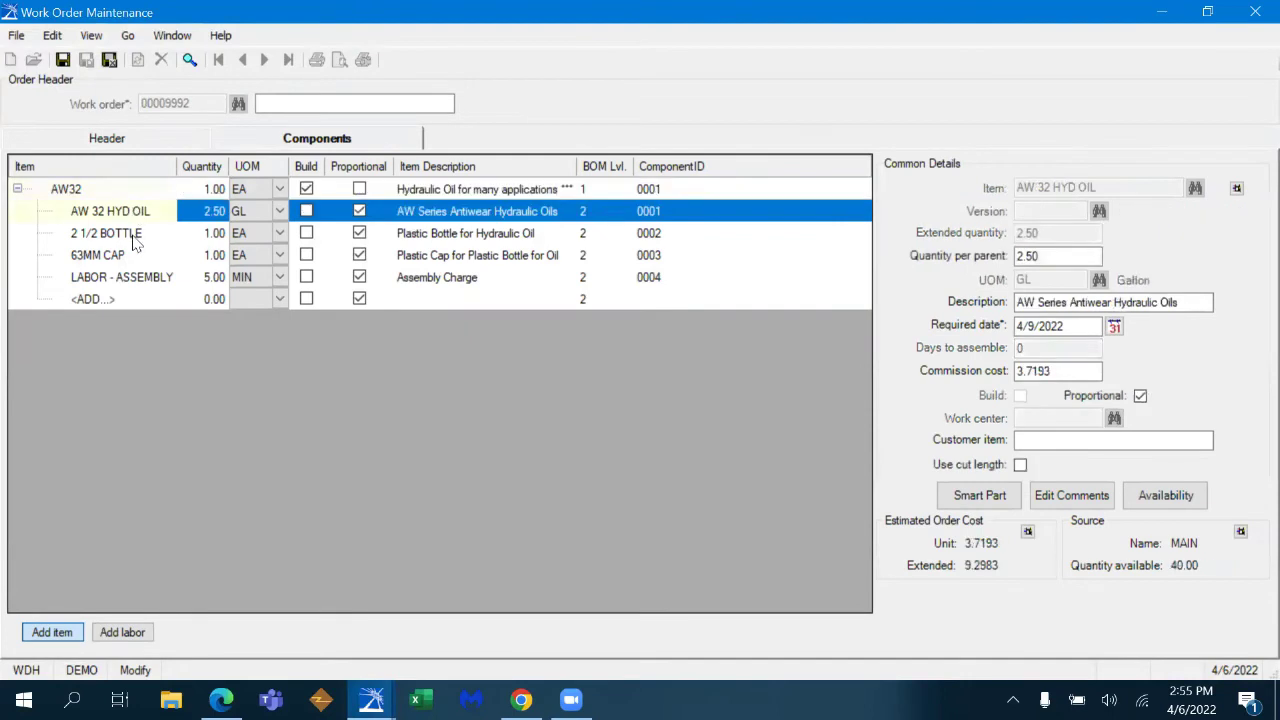
click(133, 238)
click(129, 257)
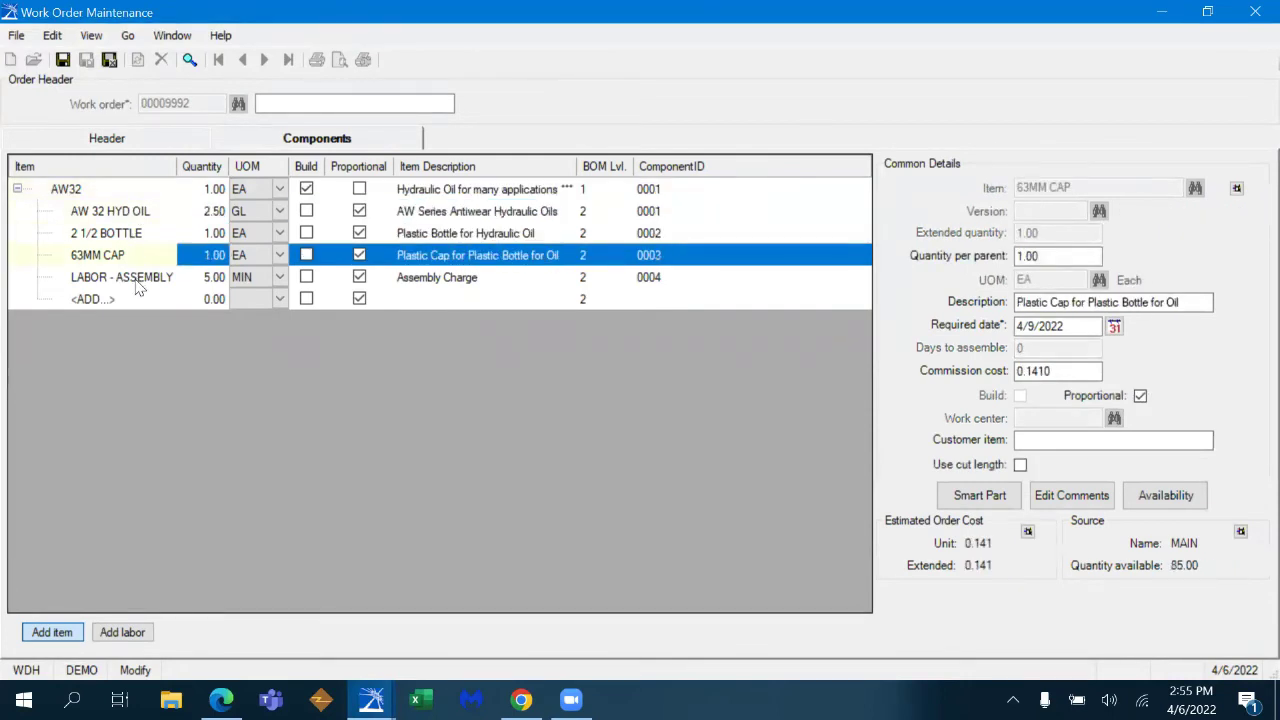
click(139, 282)
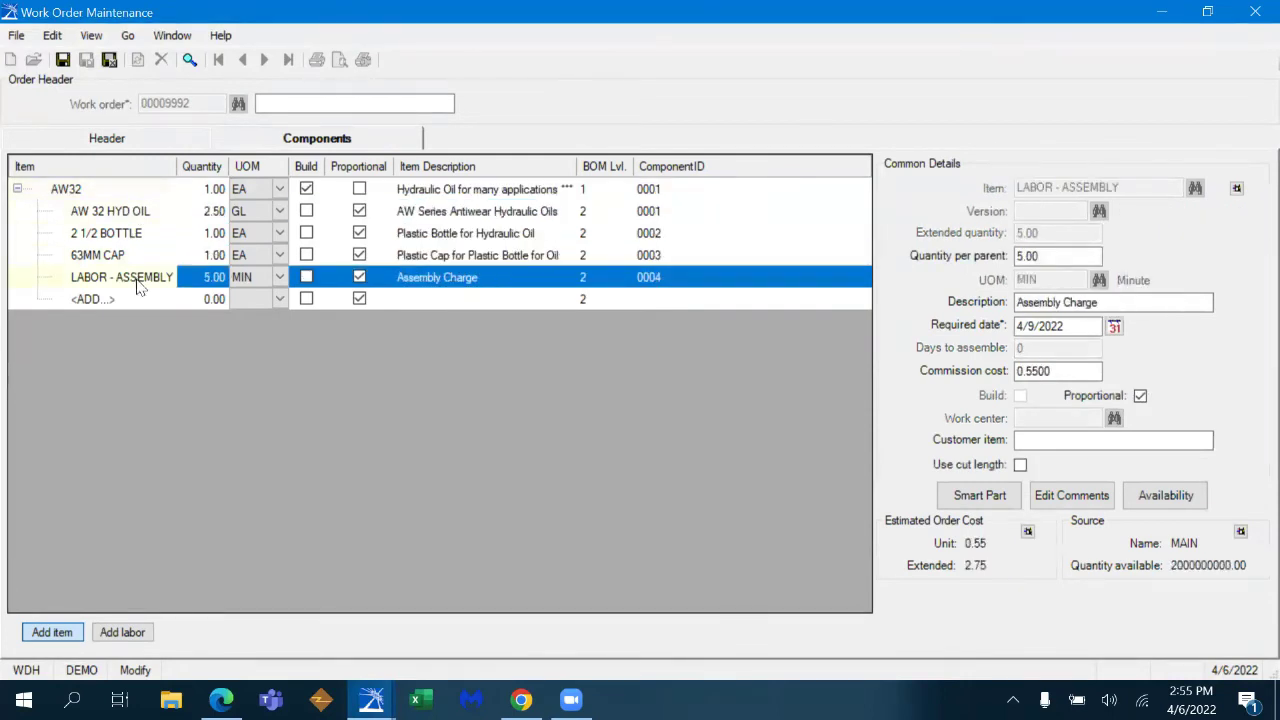
click(110, 62)
click(168, 189)
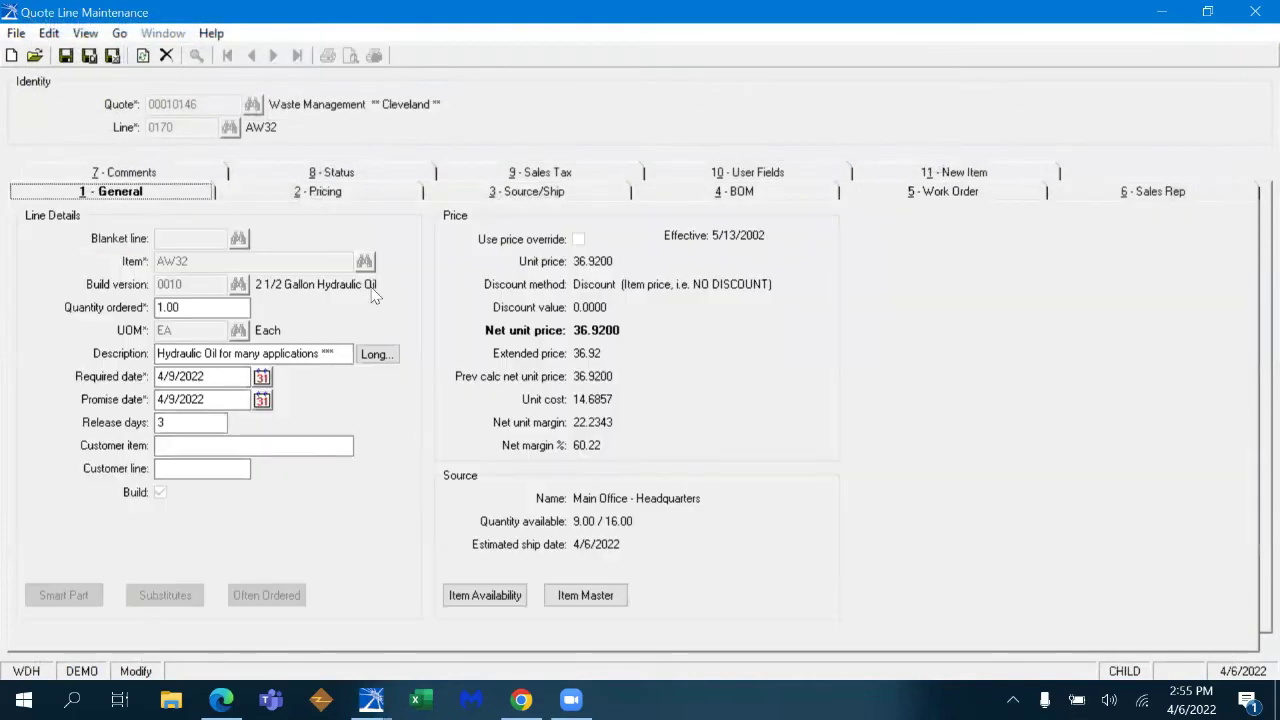
key(ctrl+n)
- Find item 9918173 via '200 PSI WP' and enter it with build version 0010, quantity 1
click(244, 261)
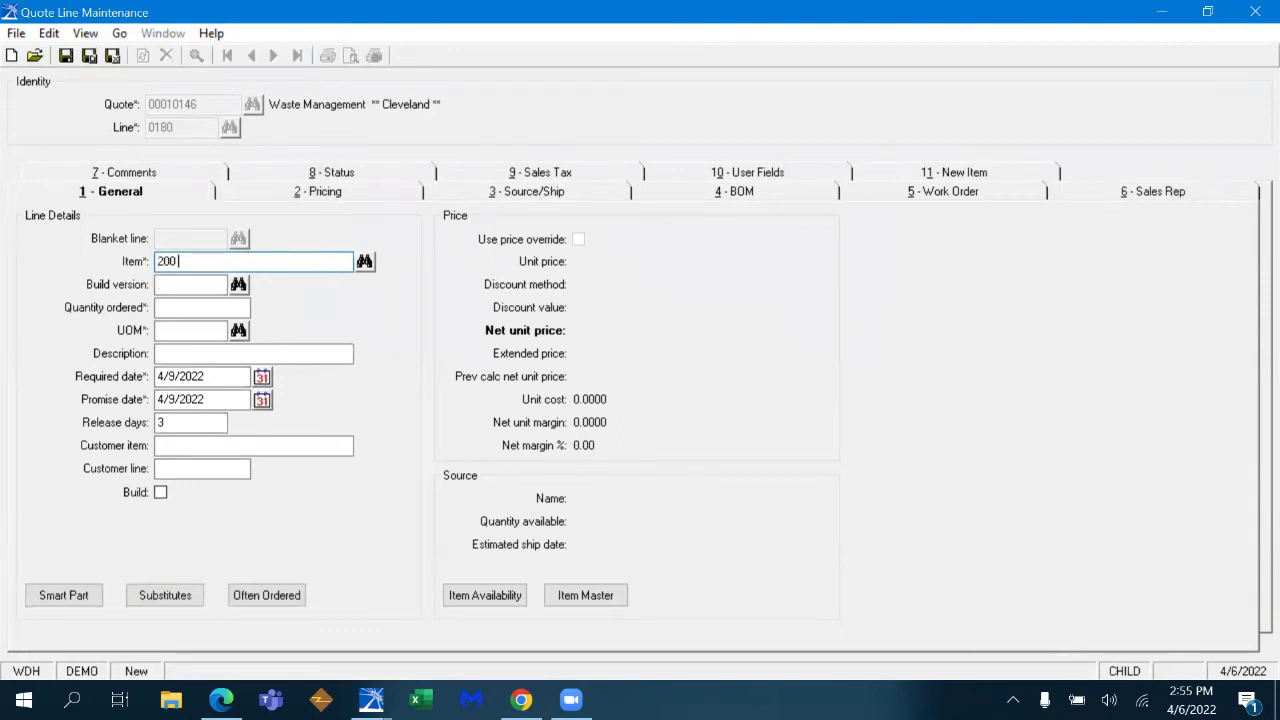
text(200 PSI WP)
key(Tab)
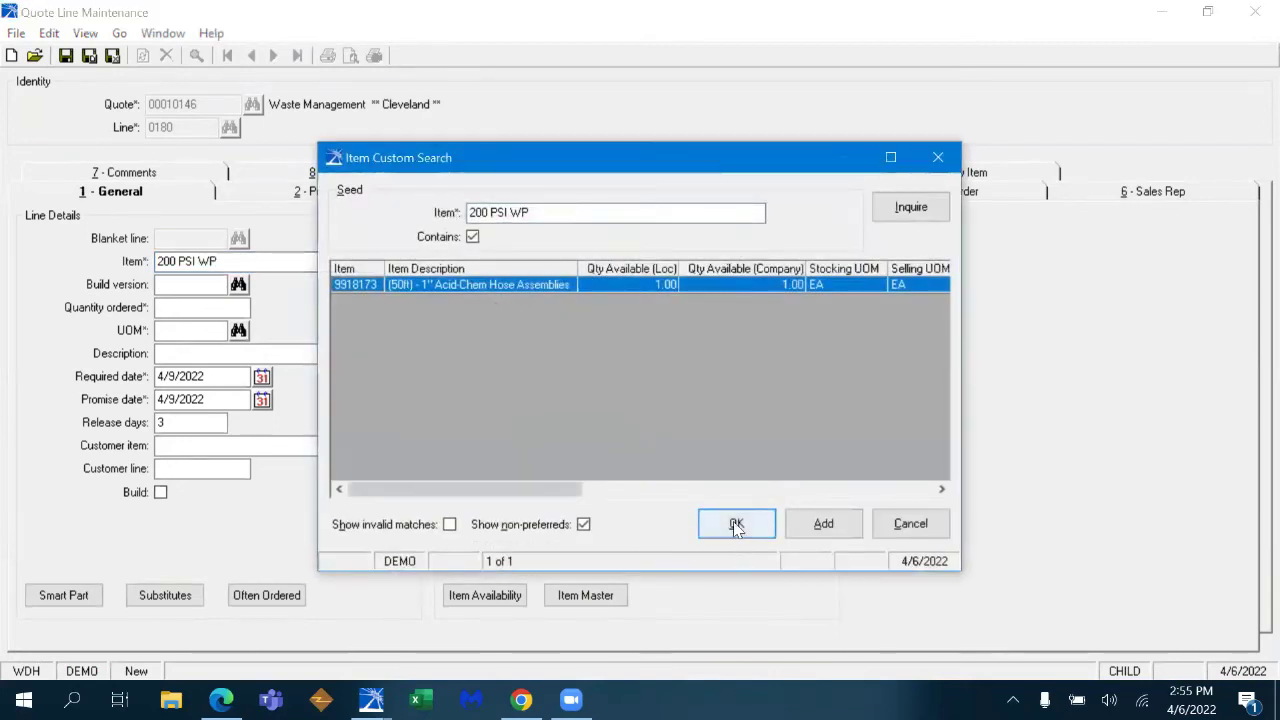
click(736, 527)
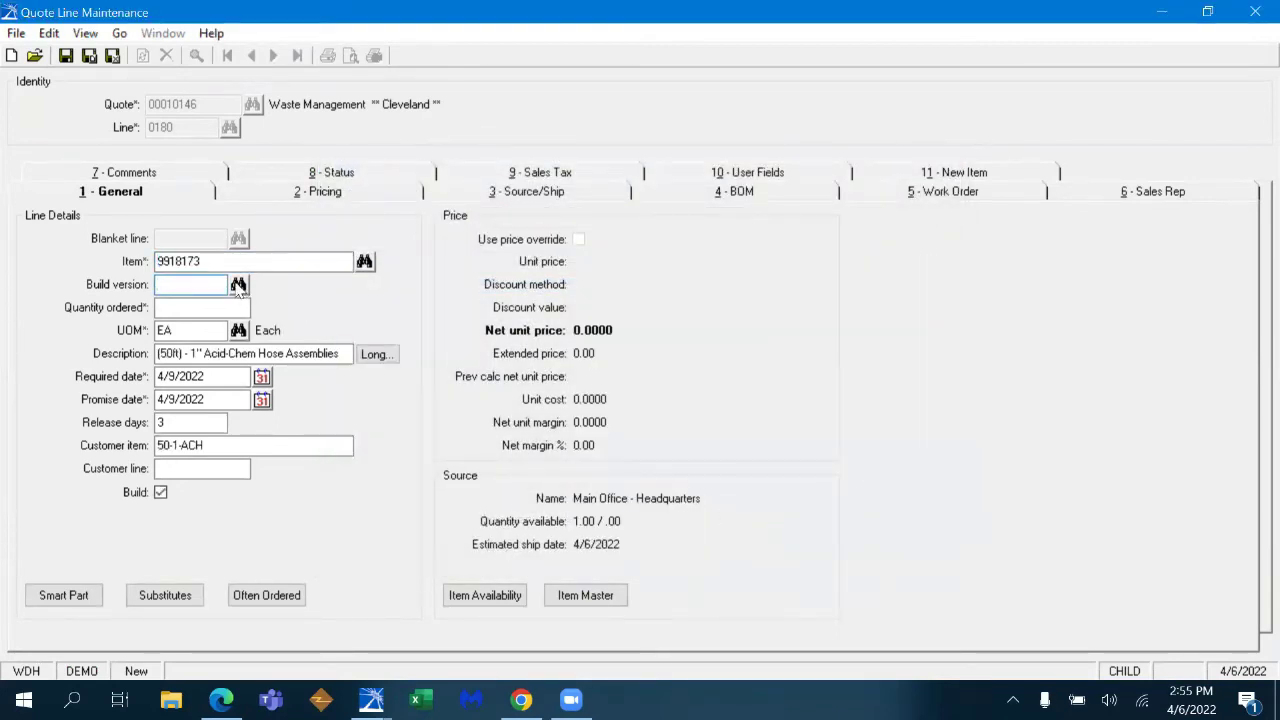
click(238, 285)
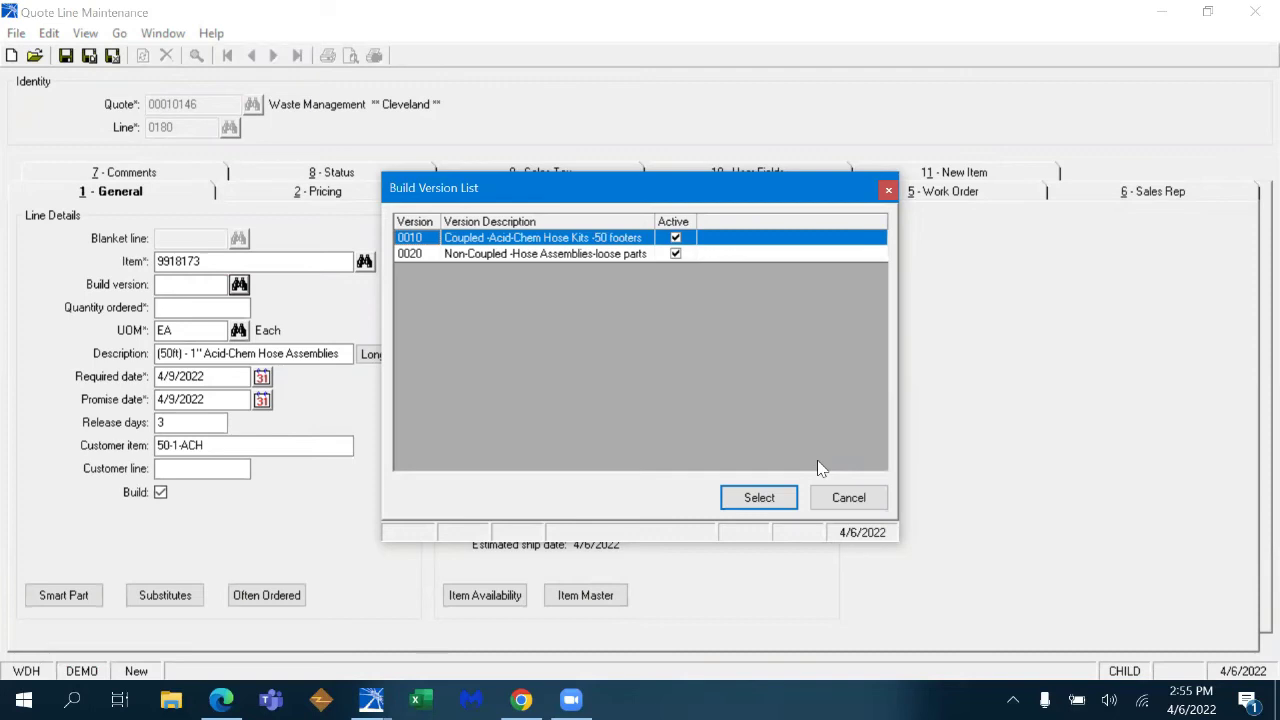
click(758, 500)
key(Tab)
text(1)
key(Tab)
key(Tab)
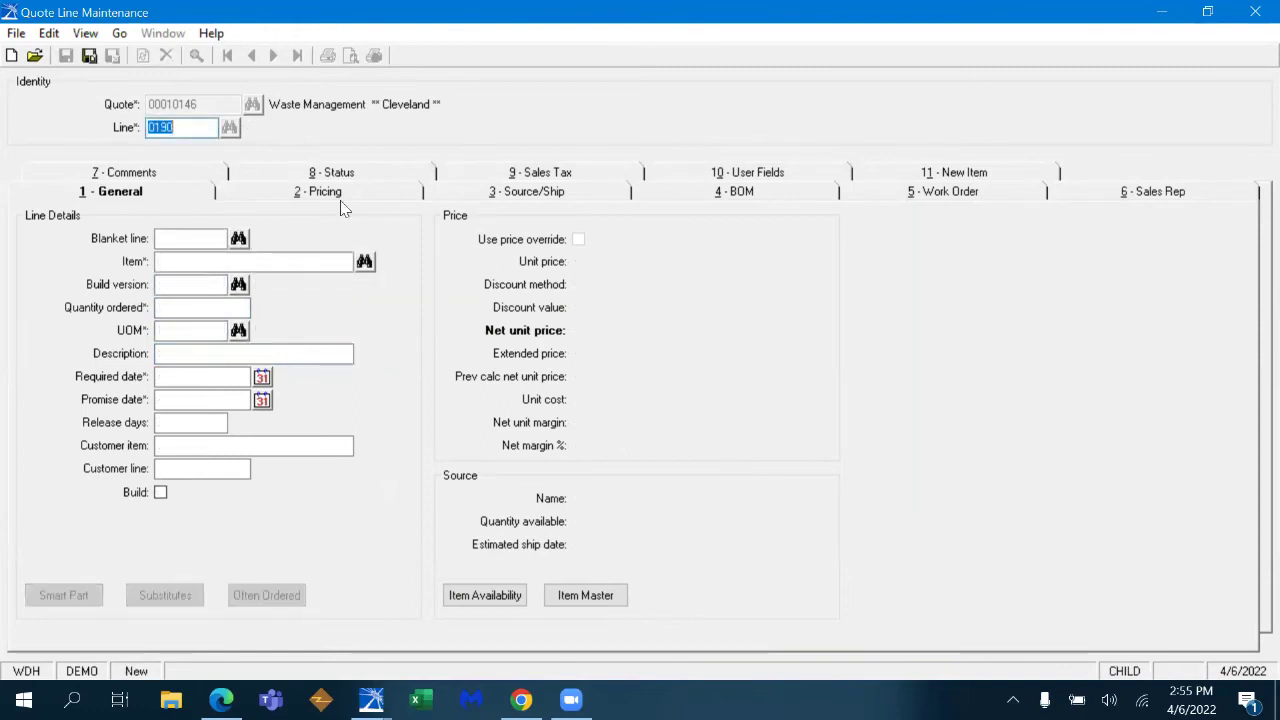
- Enter item 4183, Large OEM Hose and Fitting Kit, at quantity 1 on line 0190
click(266, 261)
text(418)
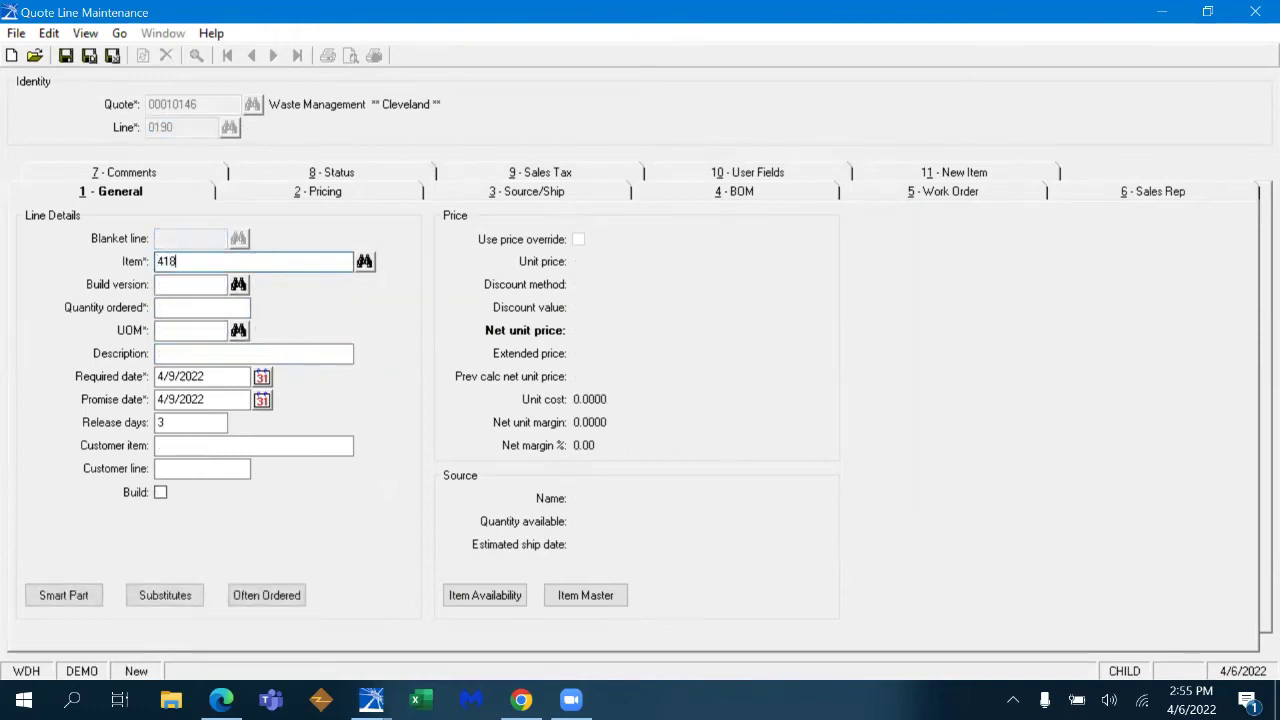
key(Tab)
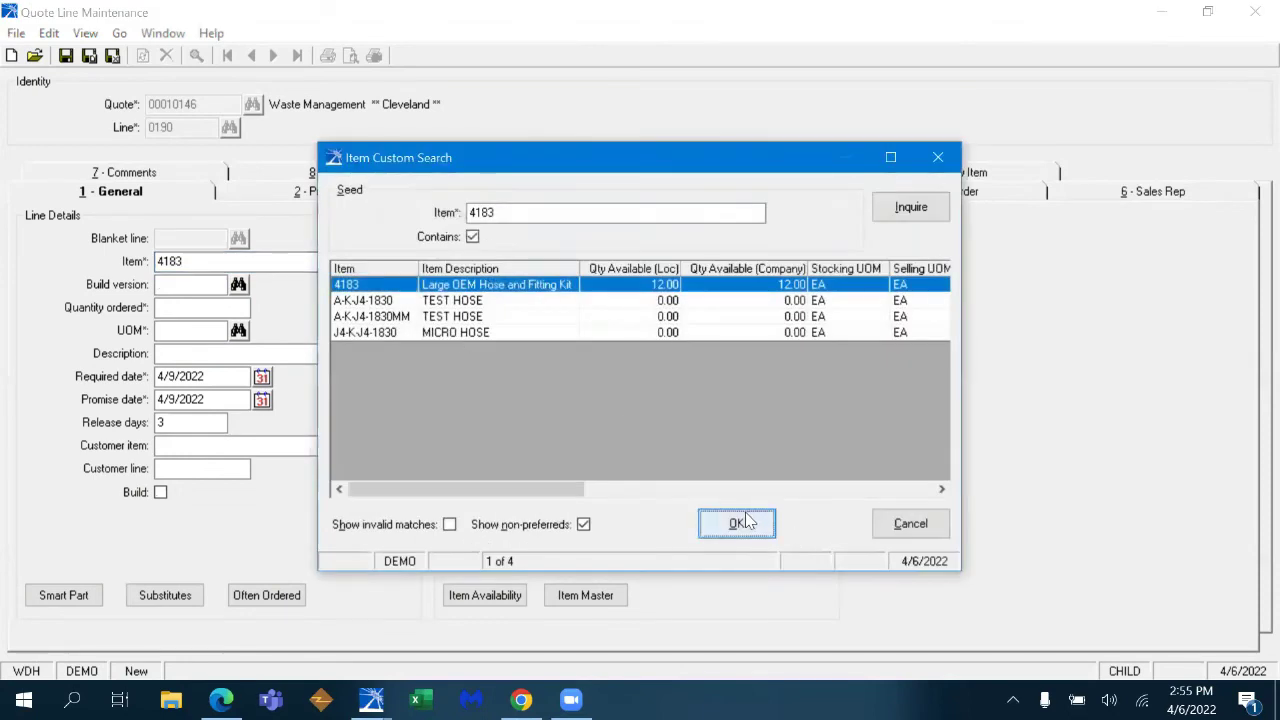
click(737, 523)
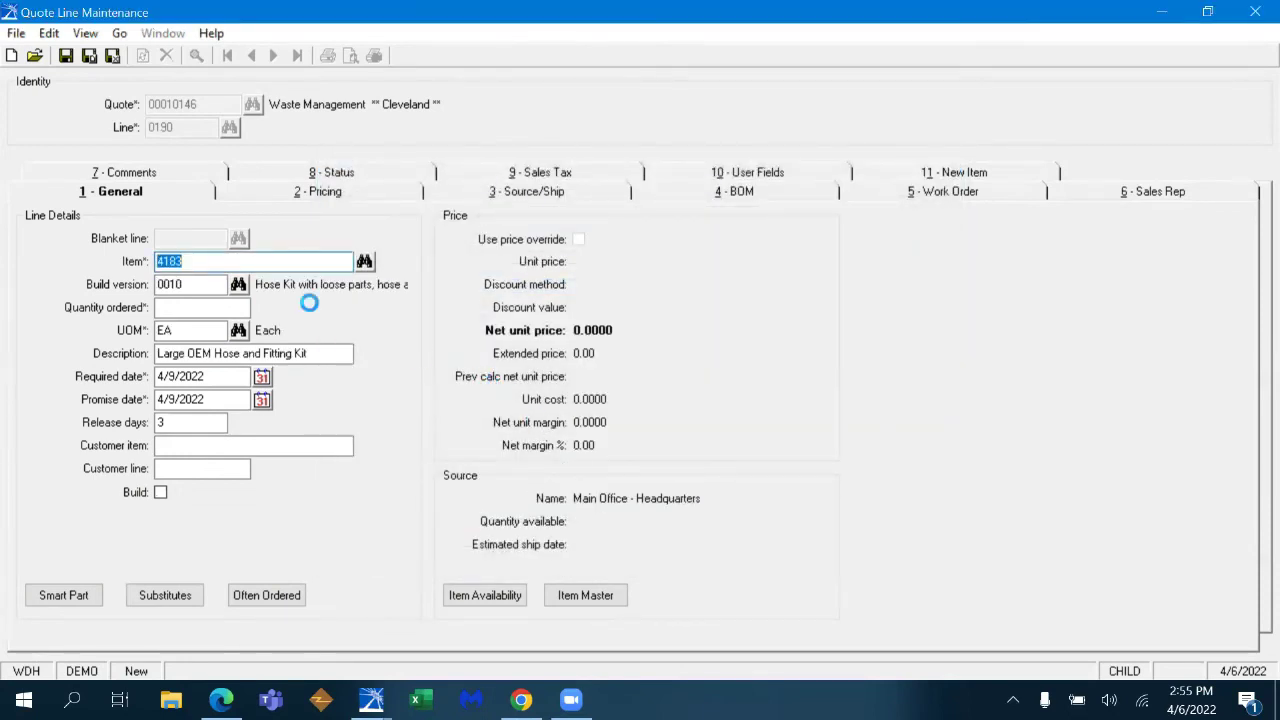
text(1)
key(Tab)
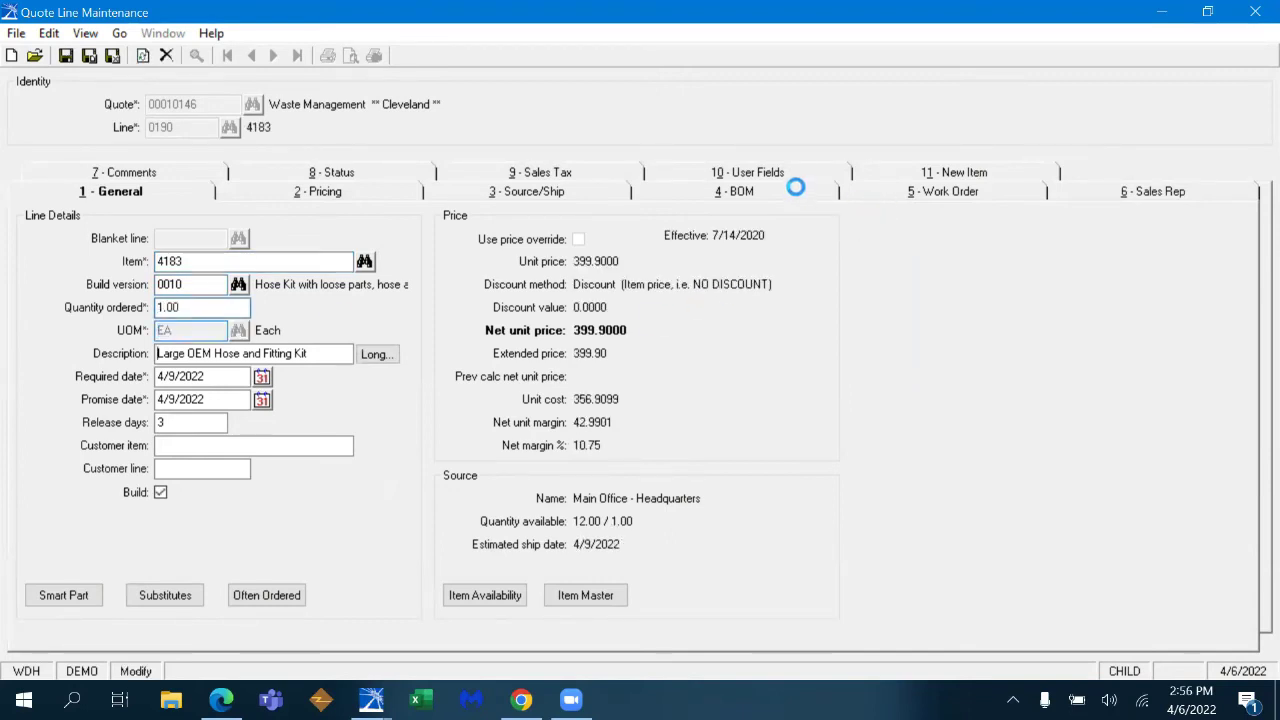
click(792, 195)
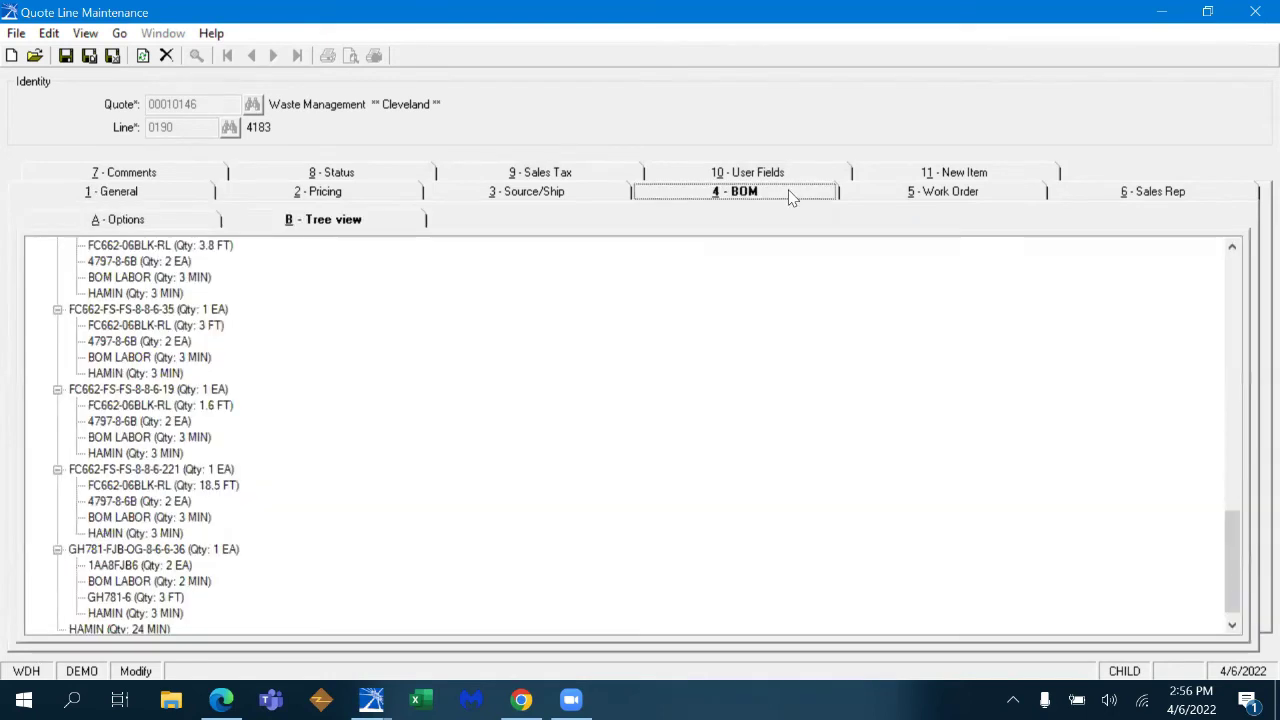
drag(1236, 597, 1236, 340)
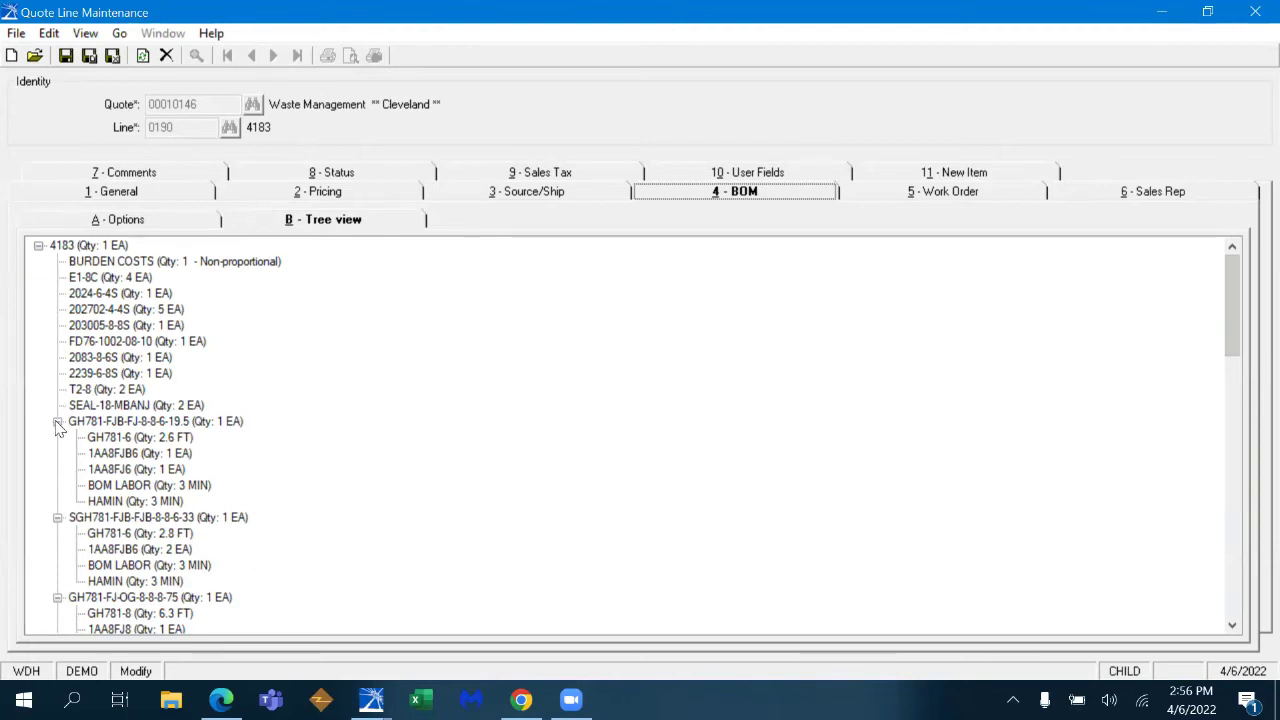
click(64, 248)
click(95, 264)
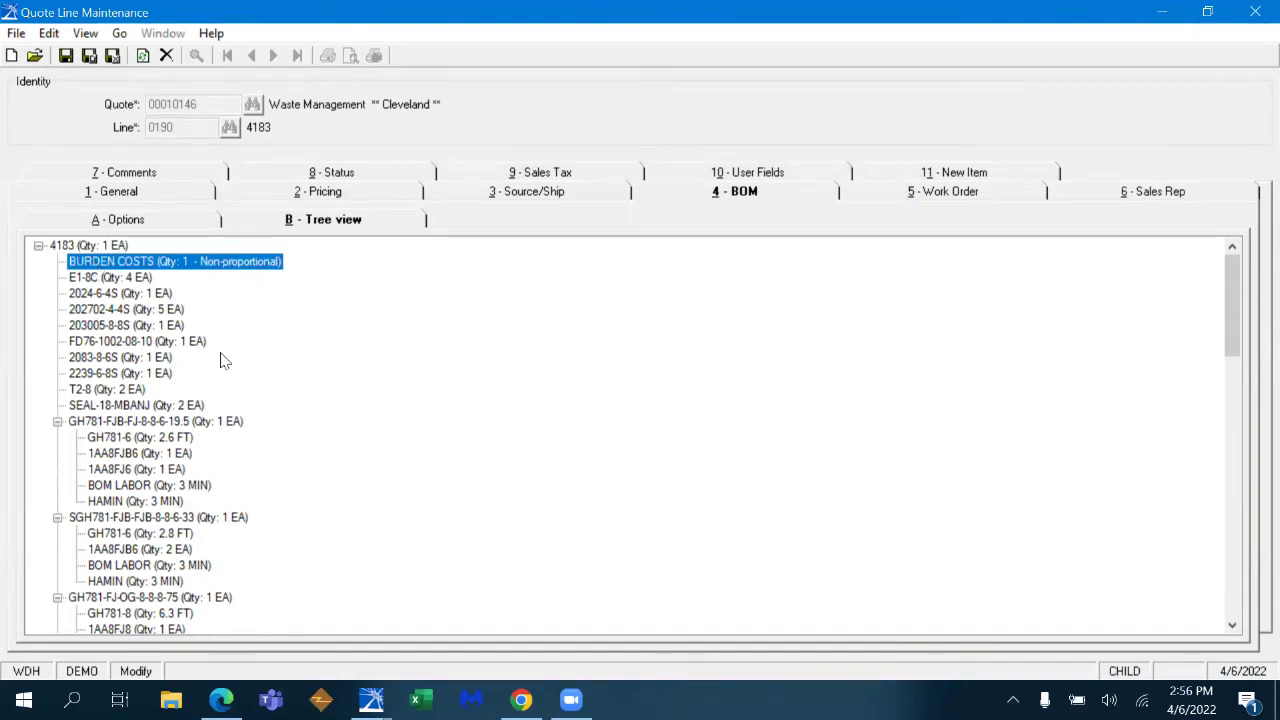
click(95, 293)
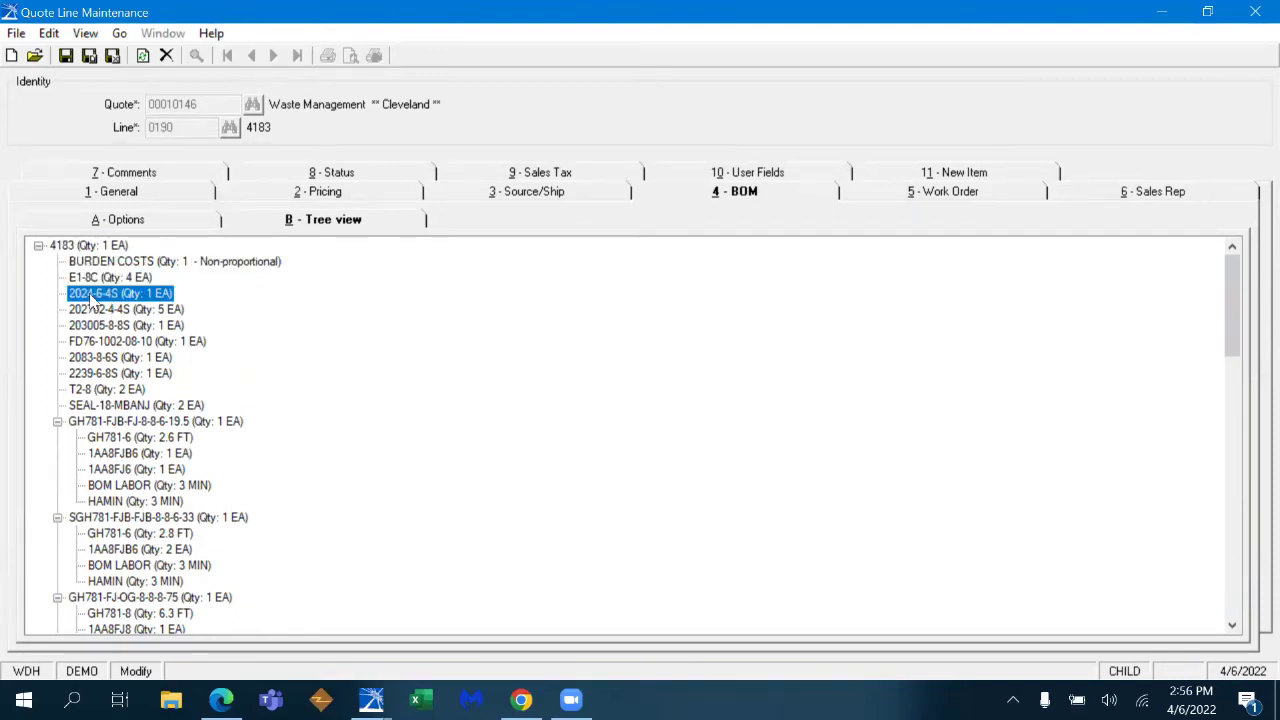
click(100, 309)
click(57, 422)
click(57, 422)
drag(1228, 312, 1206, 262)
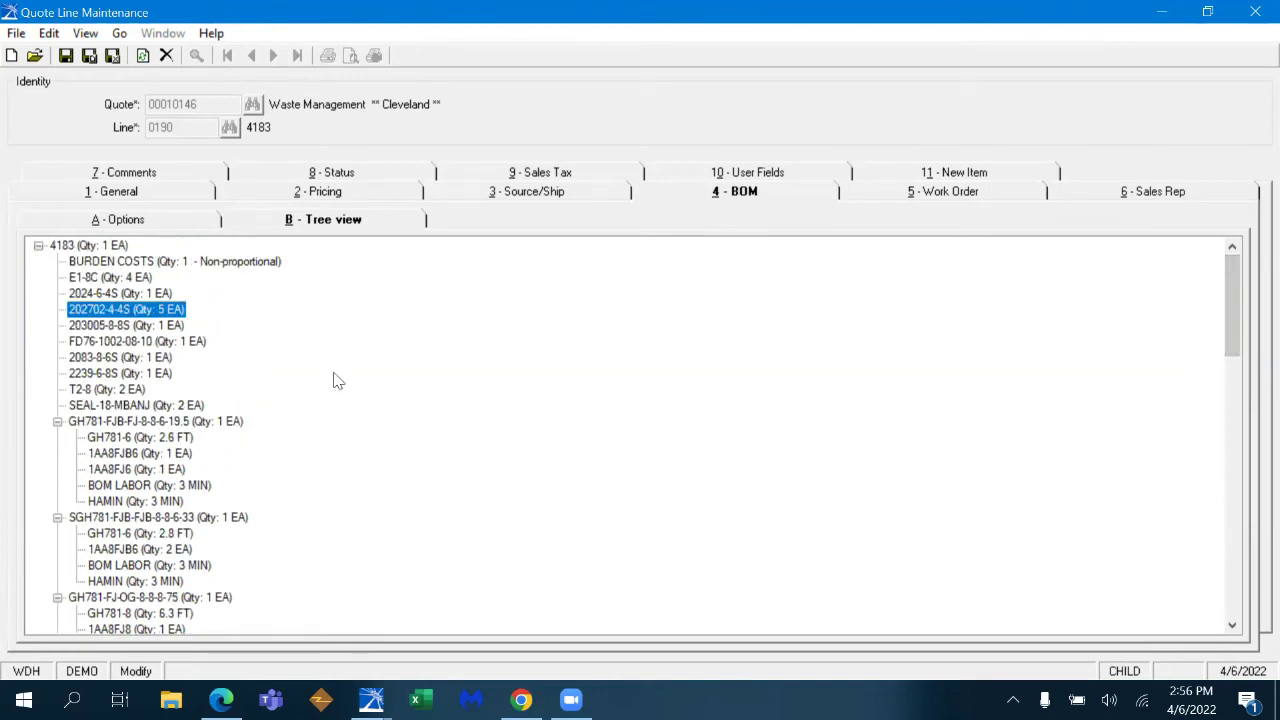
click(174, 196)
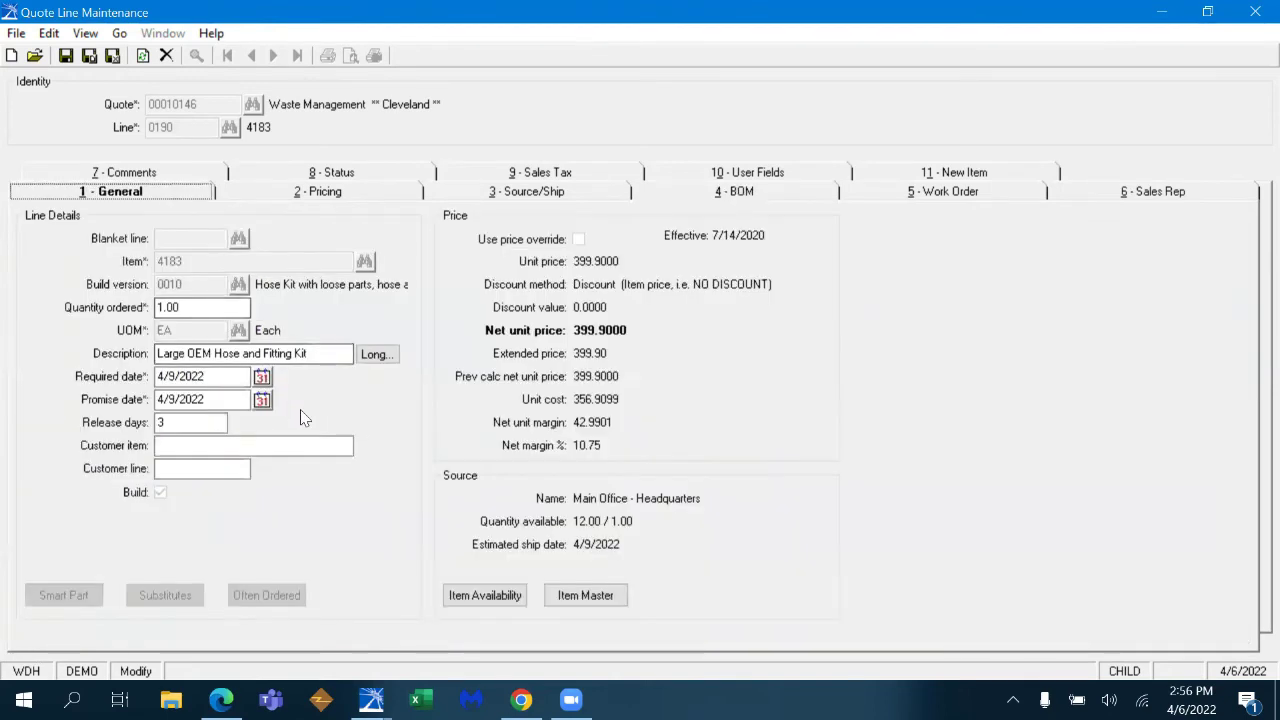
- Start quote line 0200 and load the Parker 431-8-43 smart part template
key(ctrl+n)
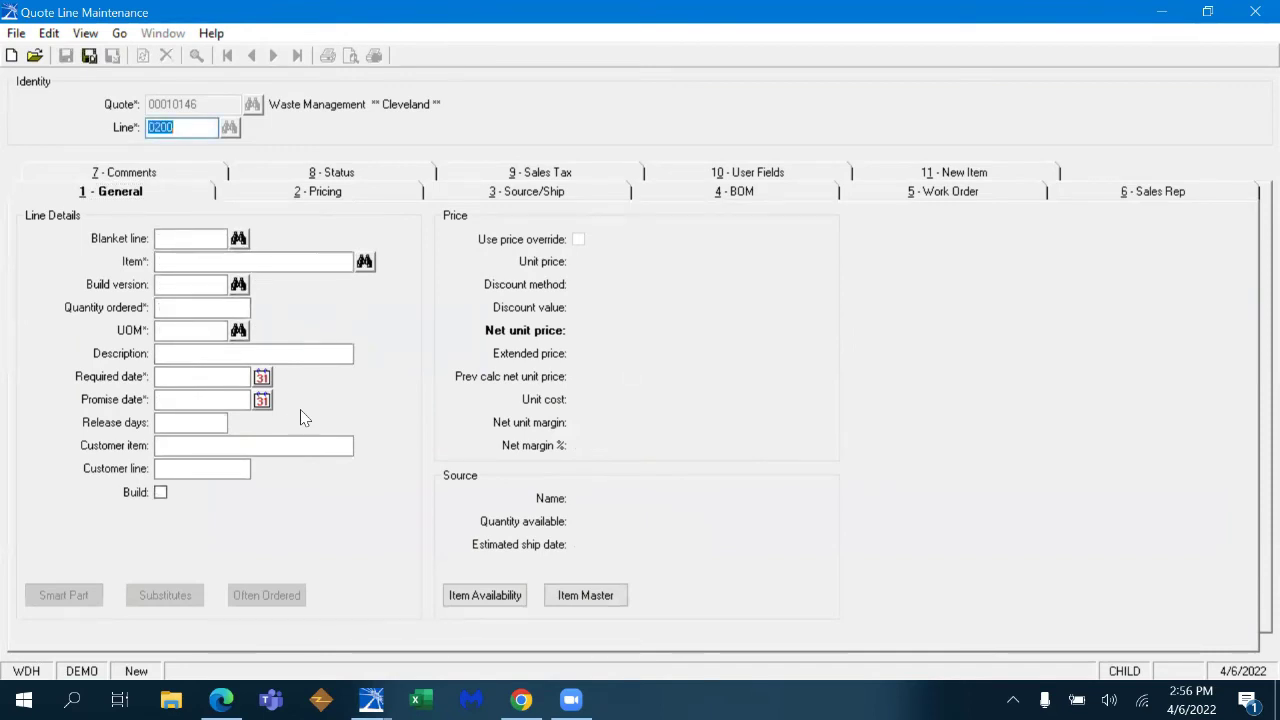
key(Tab)
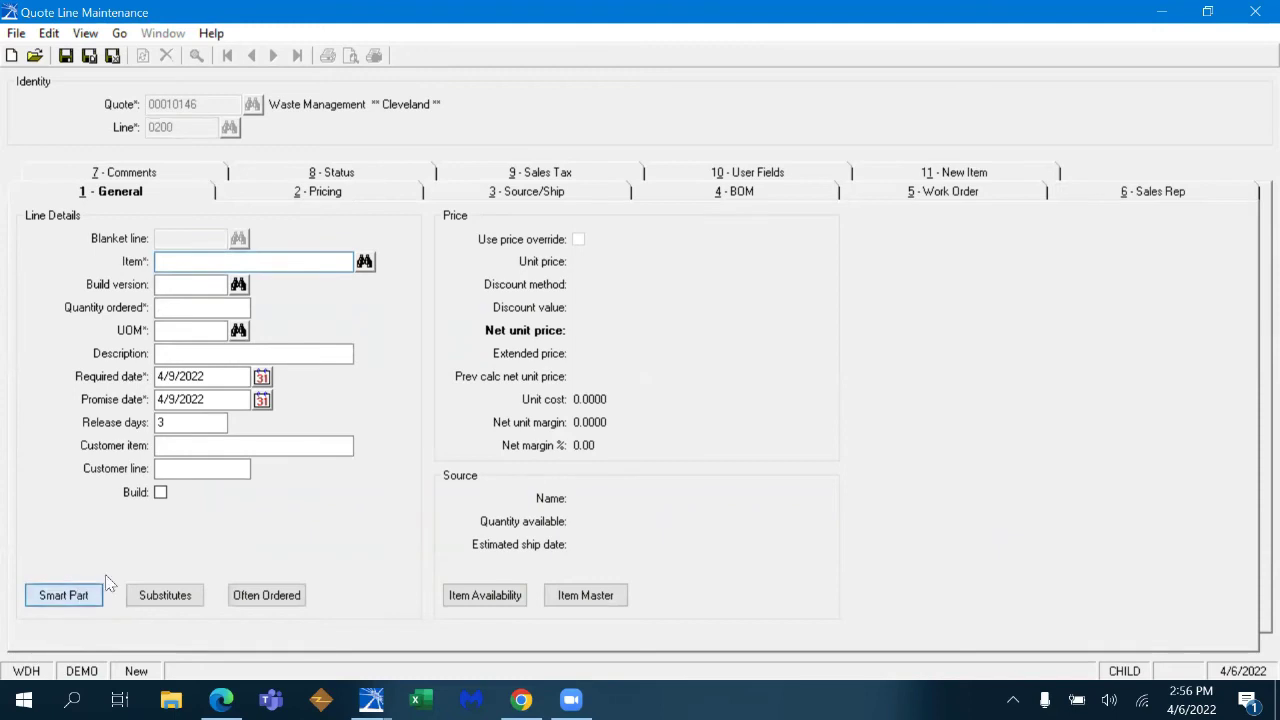
click(100, 590)
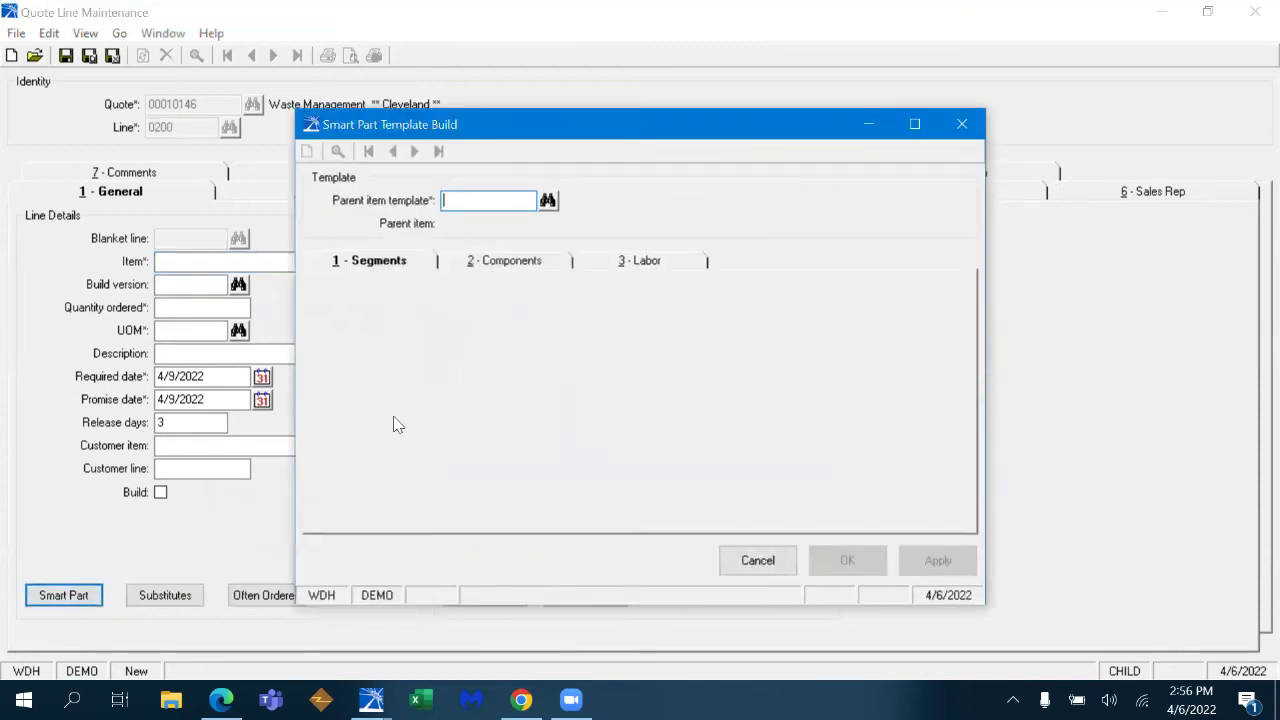
text(PARKER)
key(Tab)
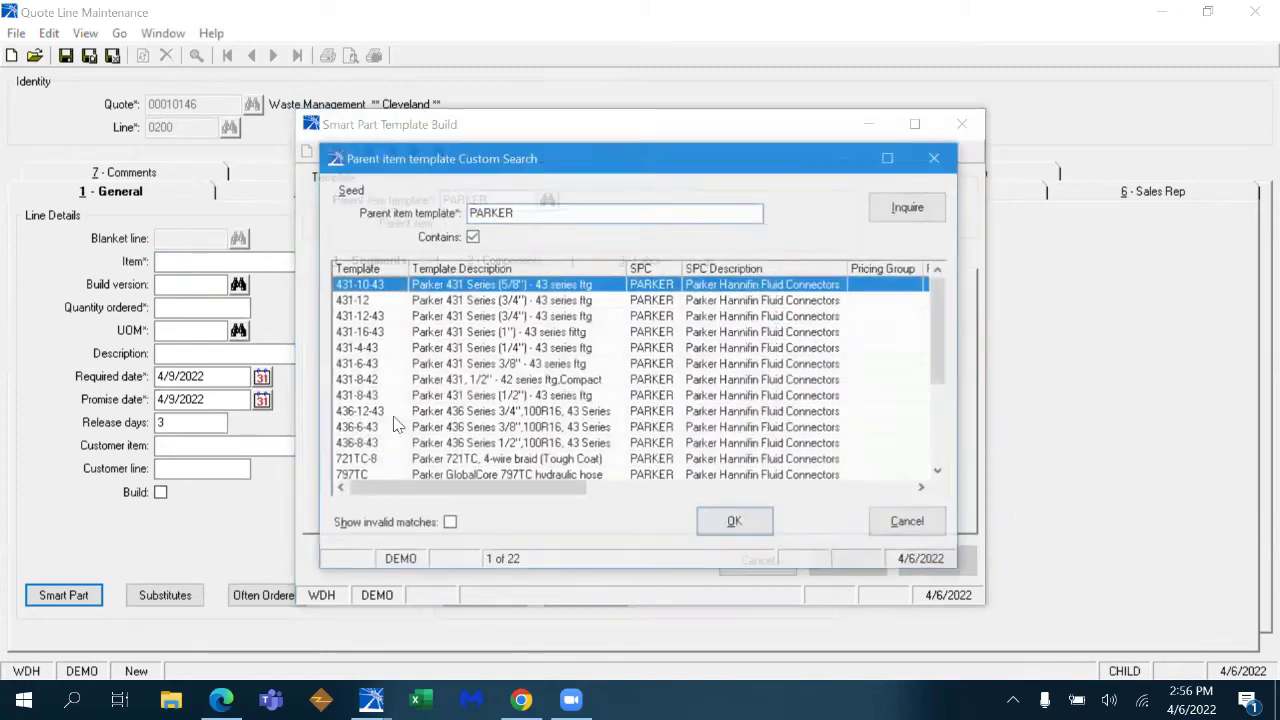
click(520, 397)
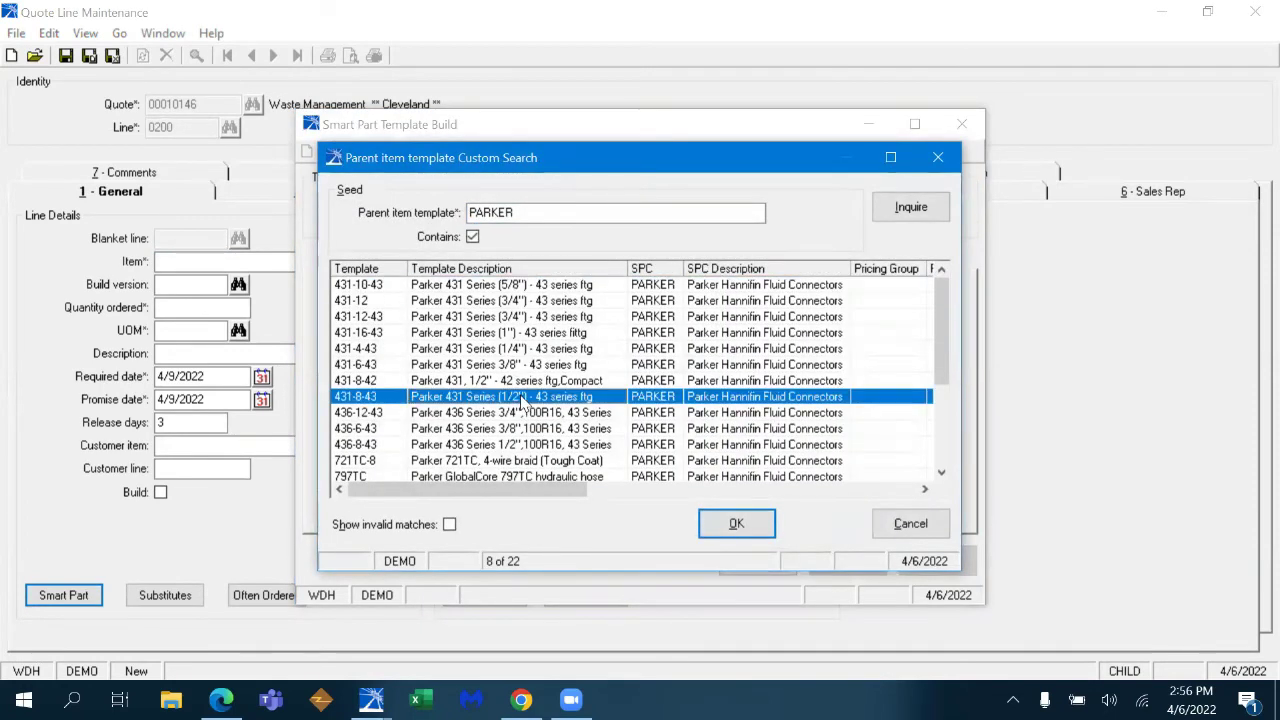
double_click(520, 397)
text(01)
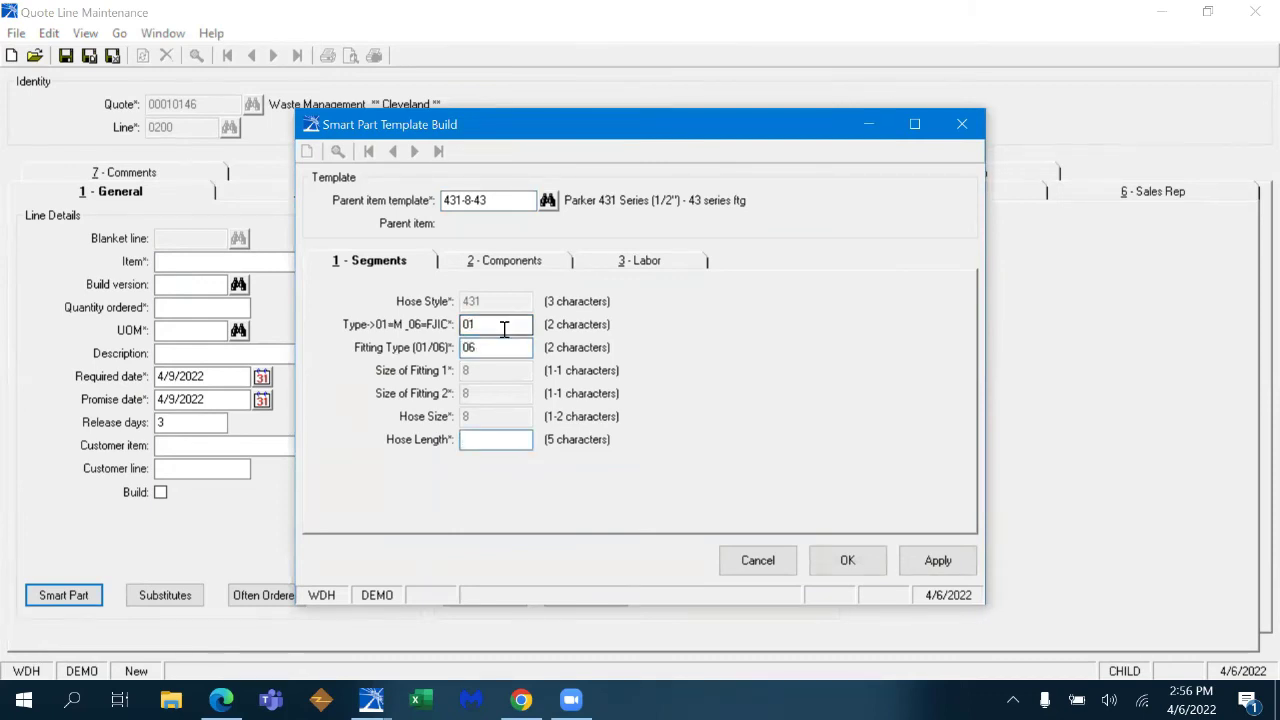
text(-06-8-8-8-25.00)
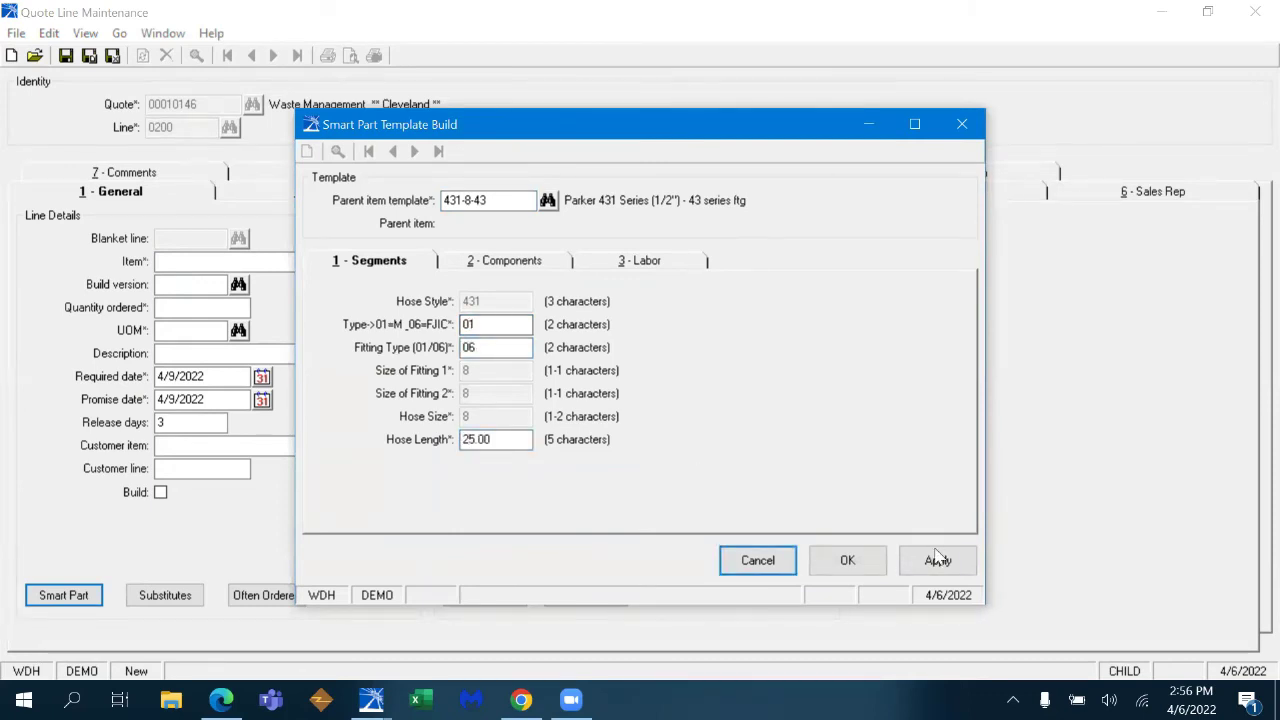
click(556, 264)
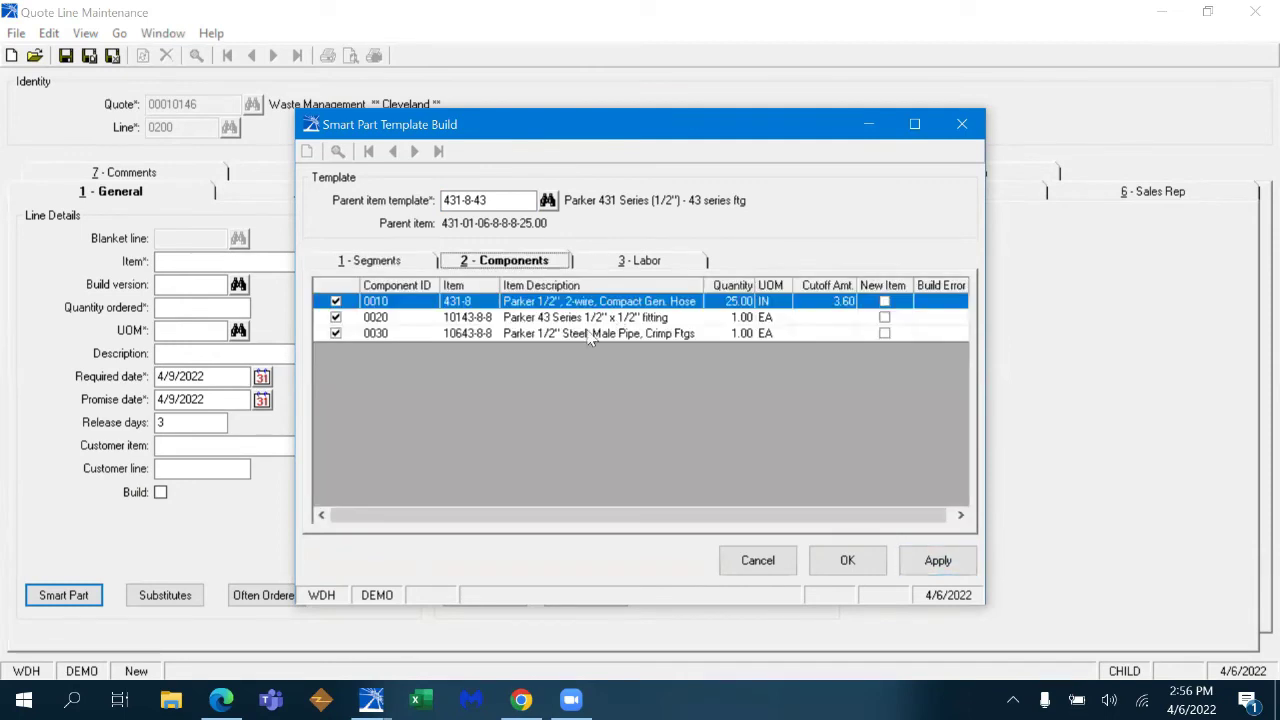
click(645, 262)
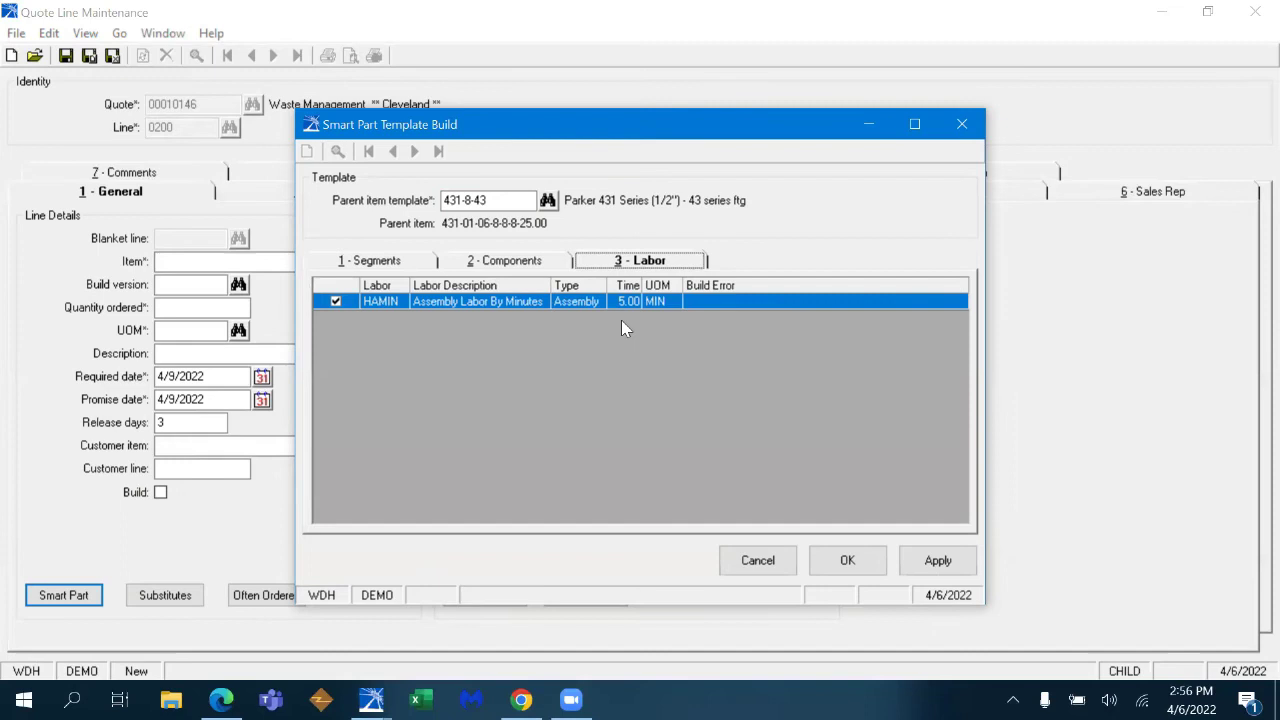
click(848, 560)
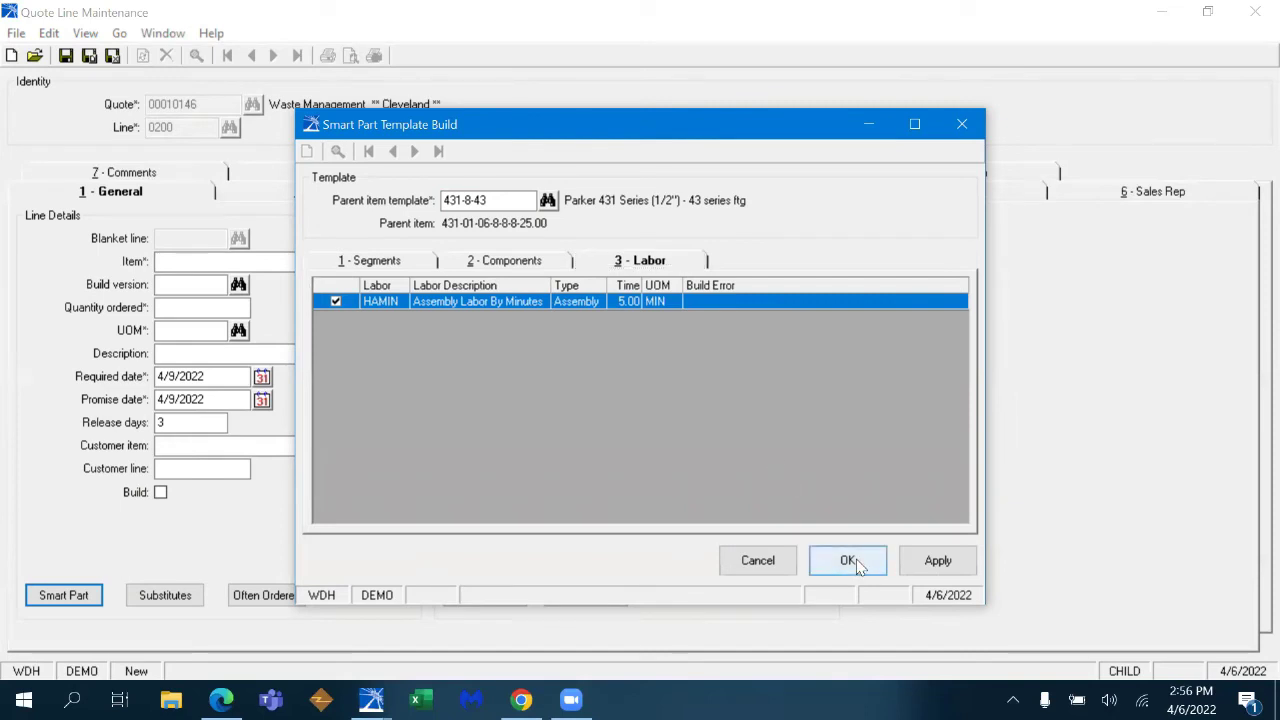
- Set quantity 1 at 37.66 and save line 0200
key(Tab)
text(1)
key(Tab)
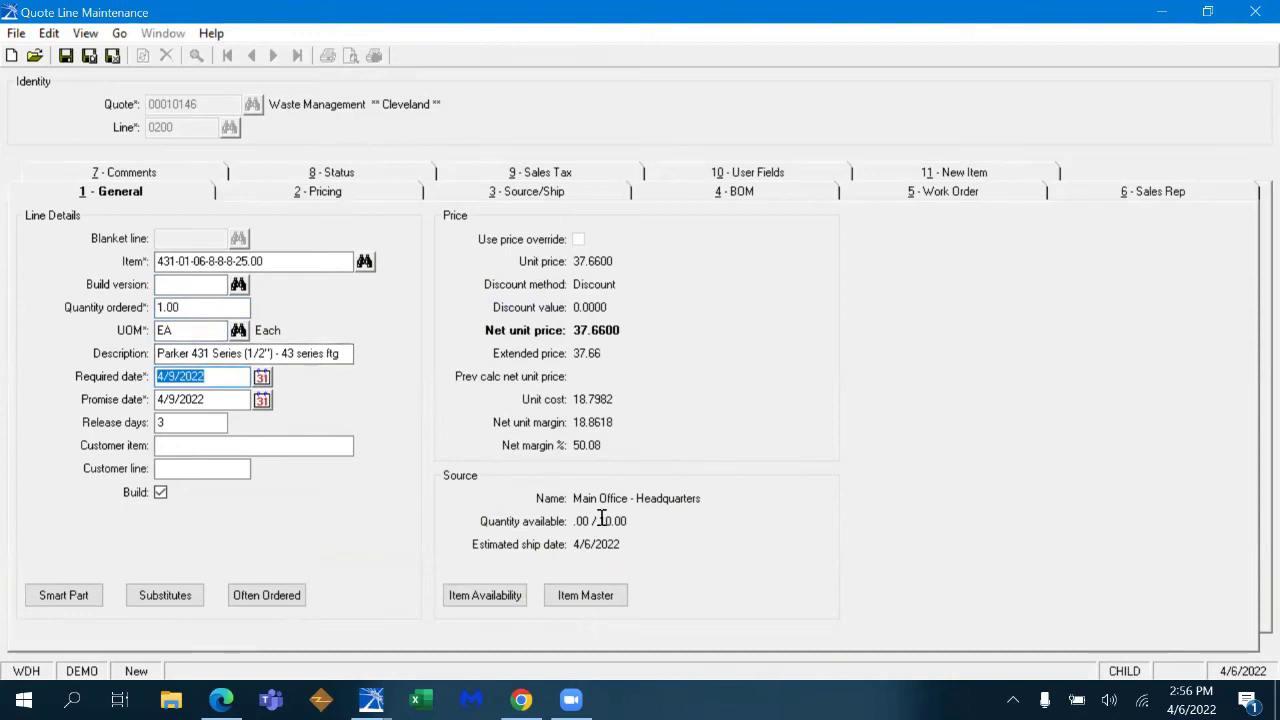
drag(574, 521, 644, 506)
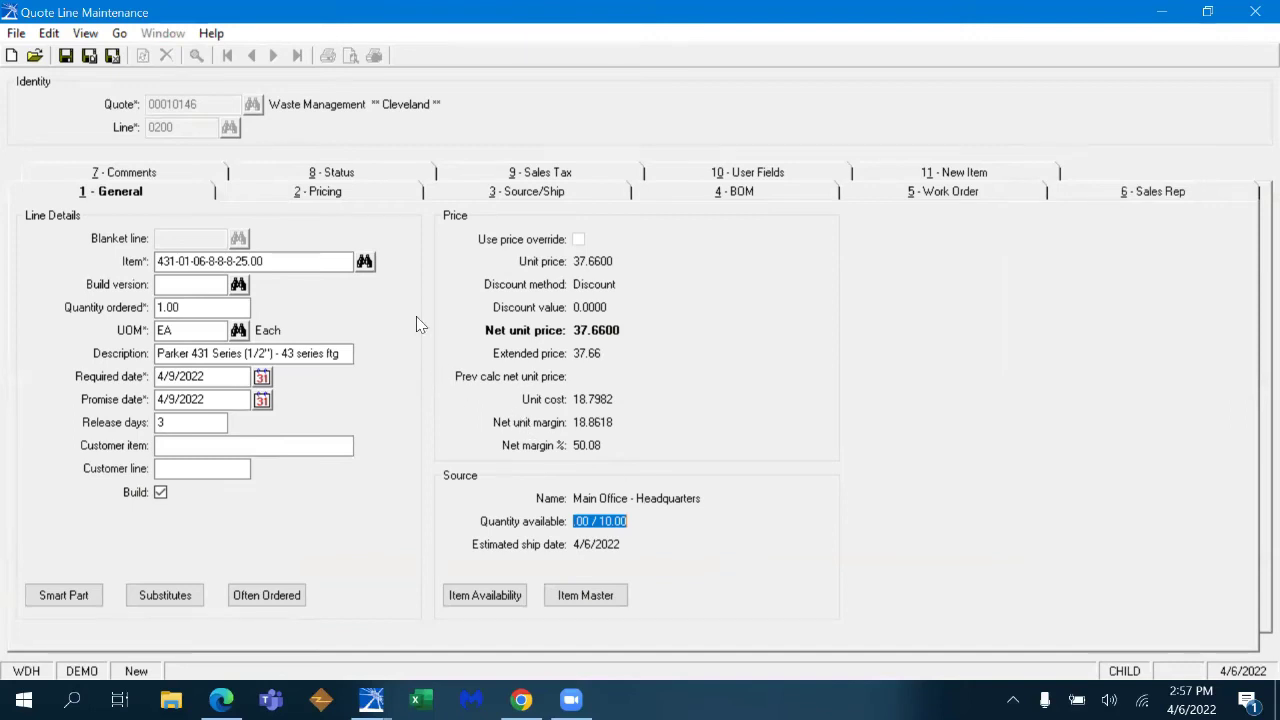
key(ctrl+s)
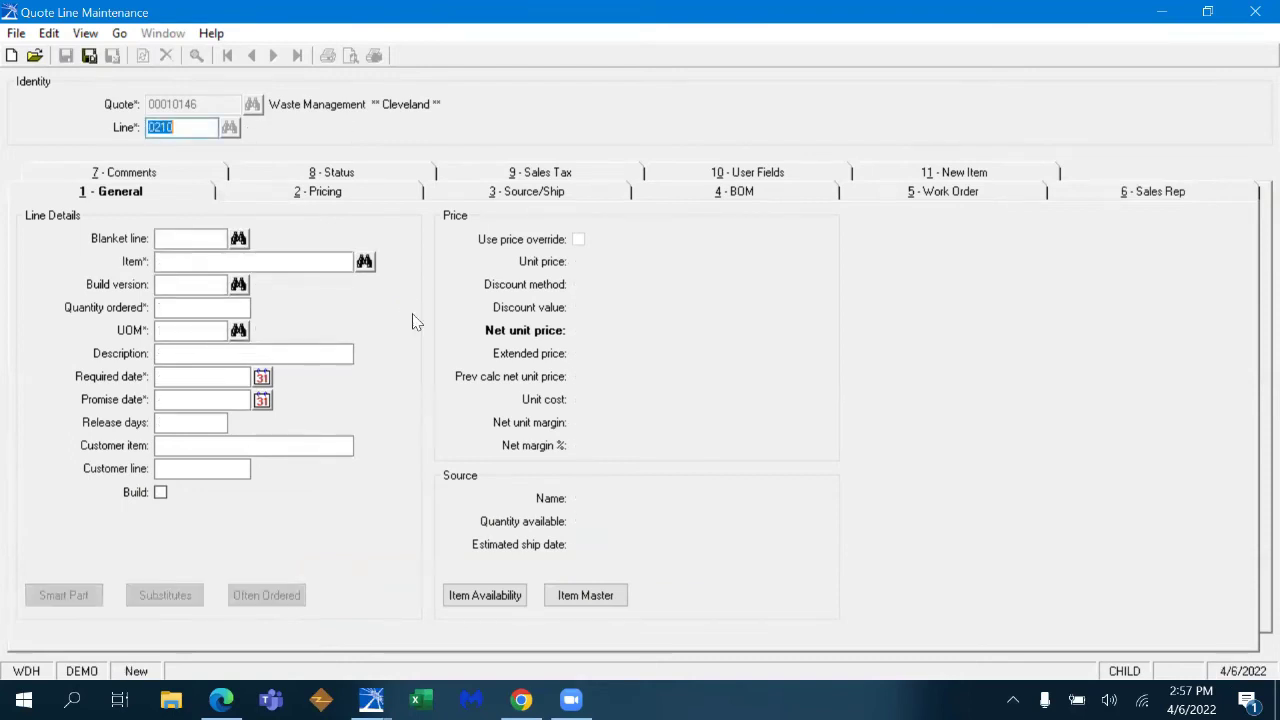
- Open the Smart Part builder for line 0210 and look up the OMEGA-300 template
click(300, 262)
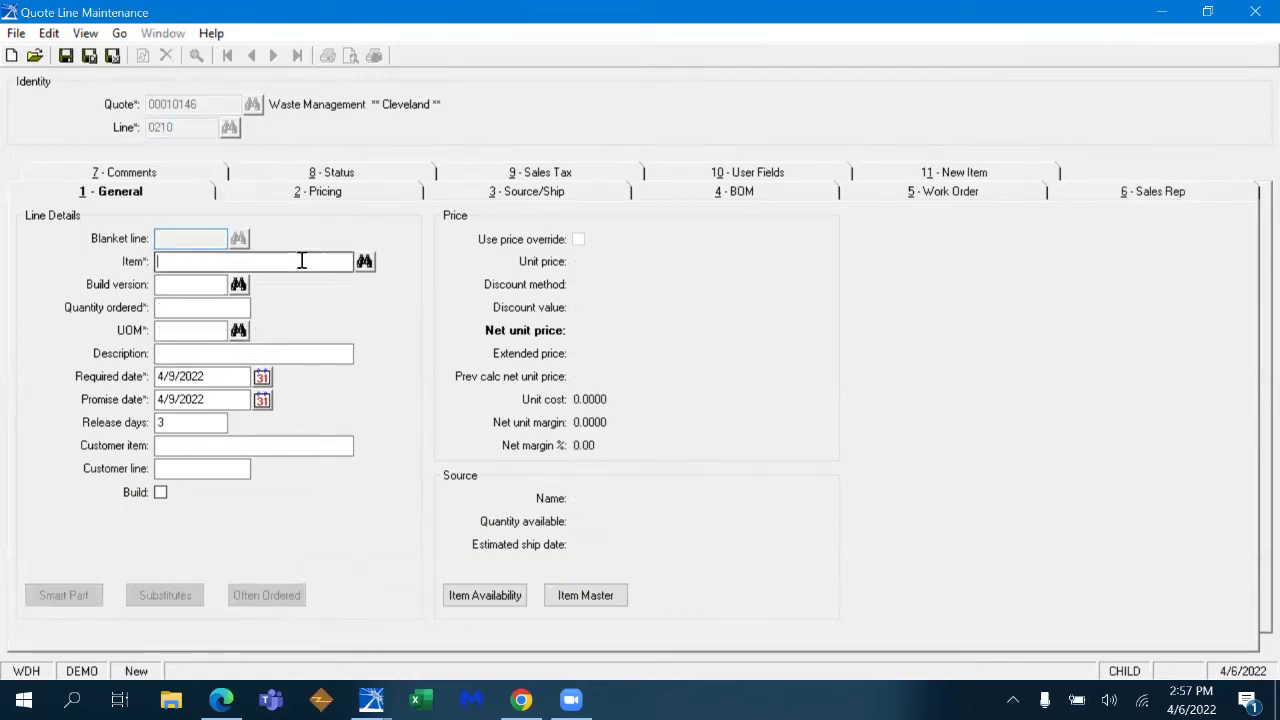
click(78, 598)
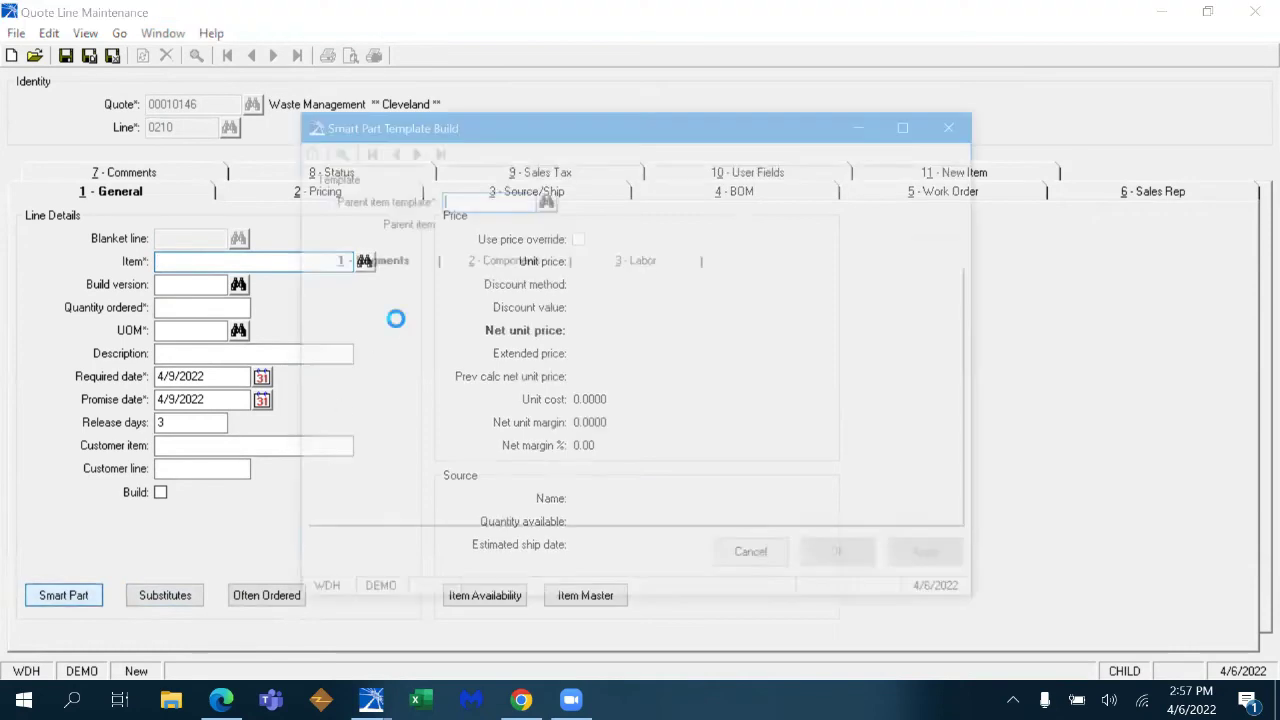
text(OMEGA-300)
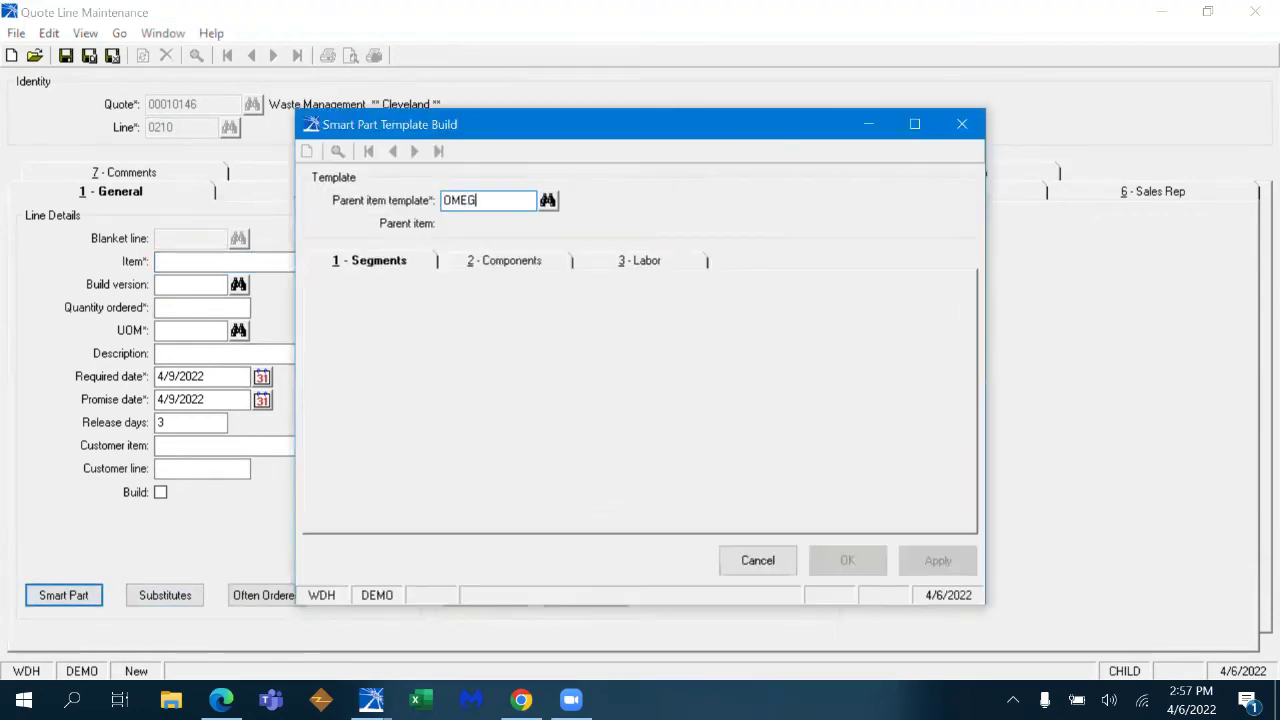
key(Tab)
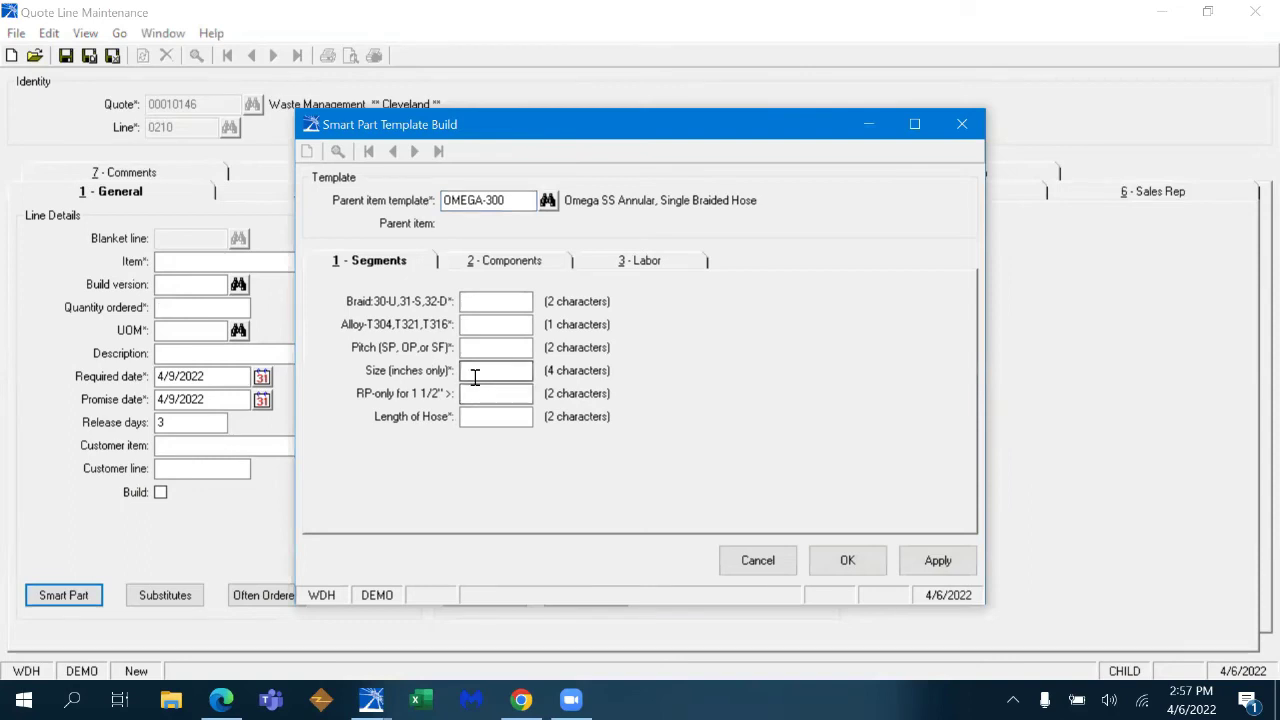
- Search templates for 'US' and load the US-GAUGE template
click(528, 200)
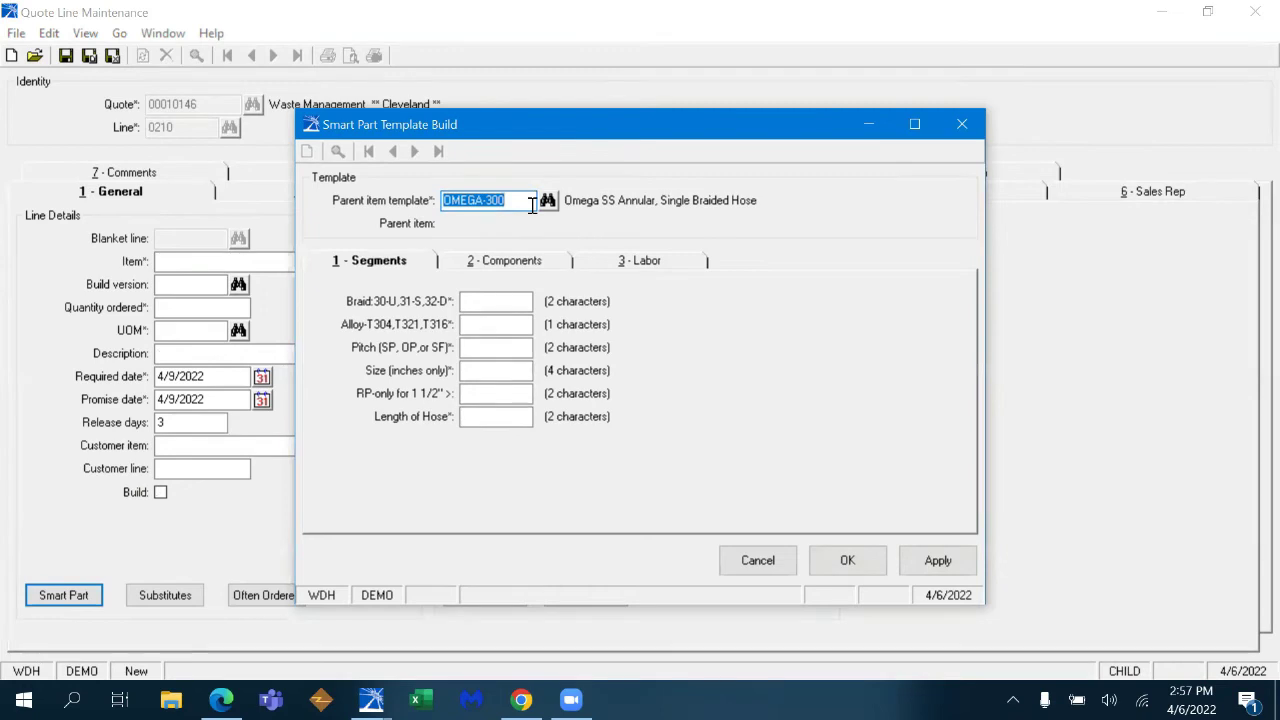
text(US A)
key(BackSpace)
key(BackSpace)
text(AGU)
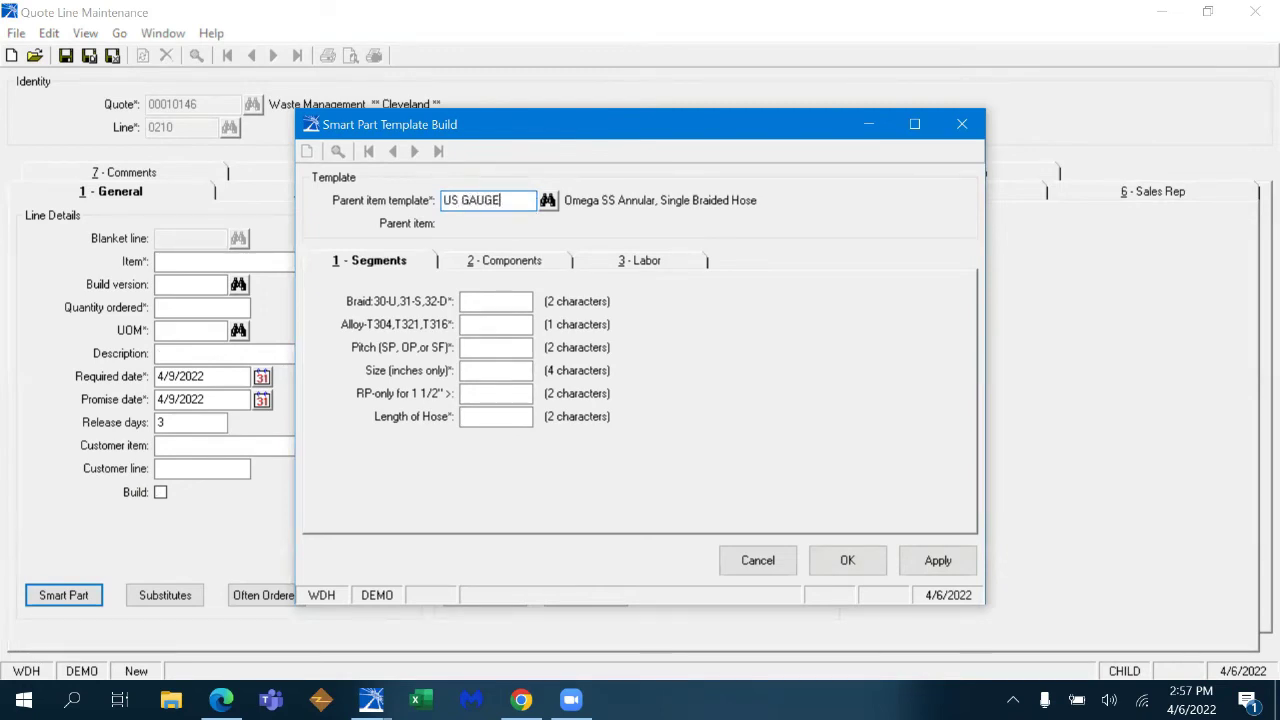
click(547, 200)
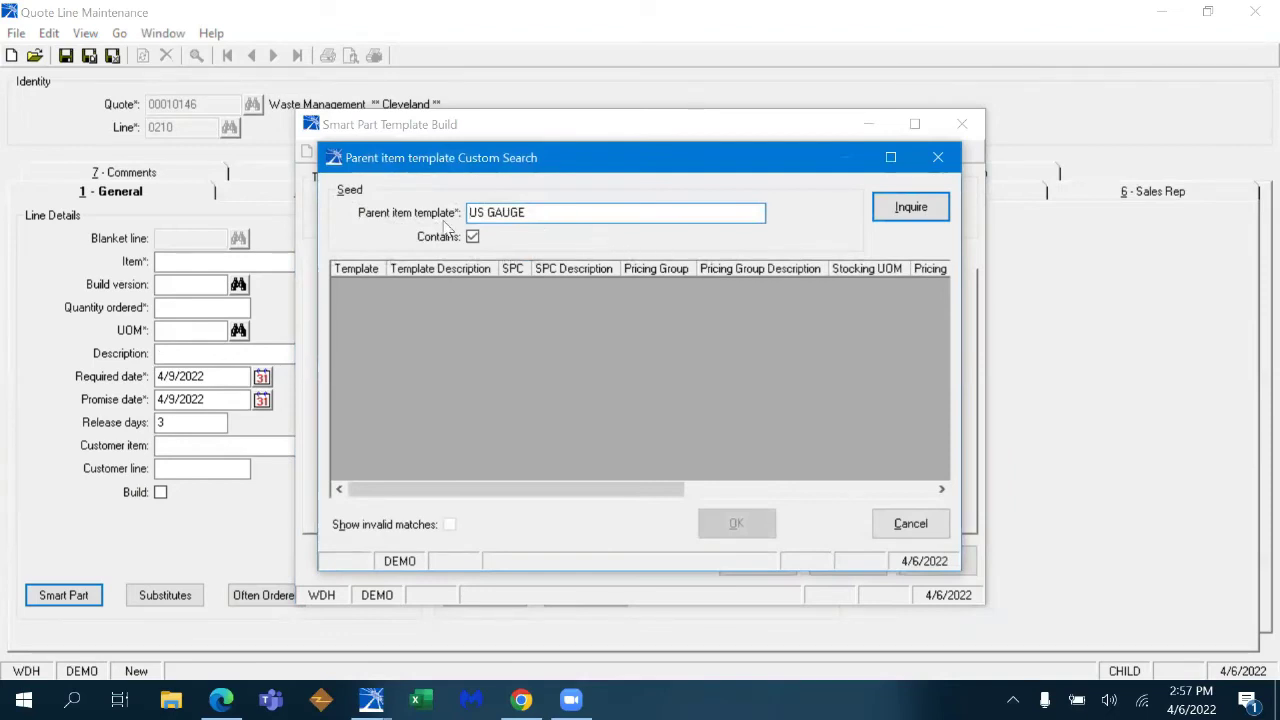
click(571, 213)
key(BackSpace)
key(BackSpace)
key(BackSpace)
key(BackSpace)
key(BackSpace)
key(BackSpace)
key(BackSpace)
key(BackSpace)
text(US)
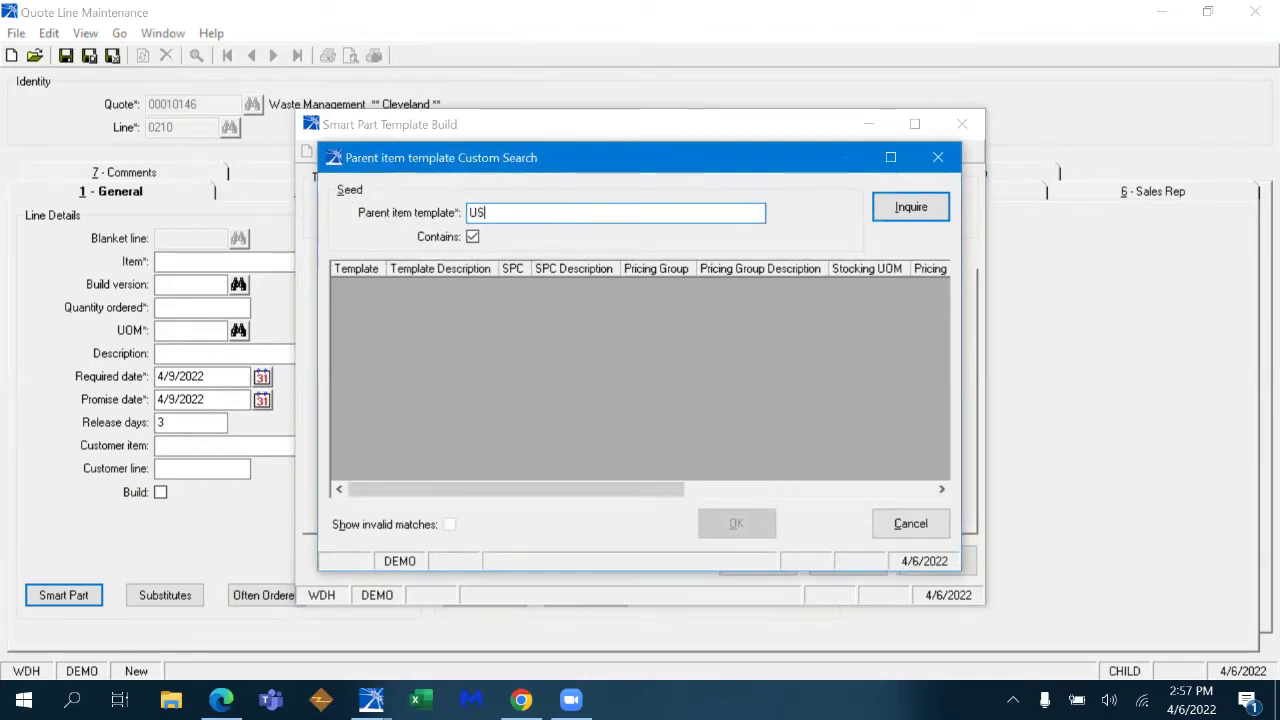
click(895, 208)
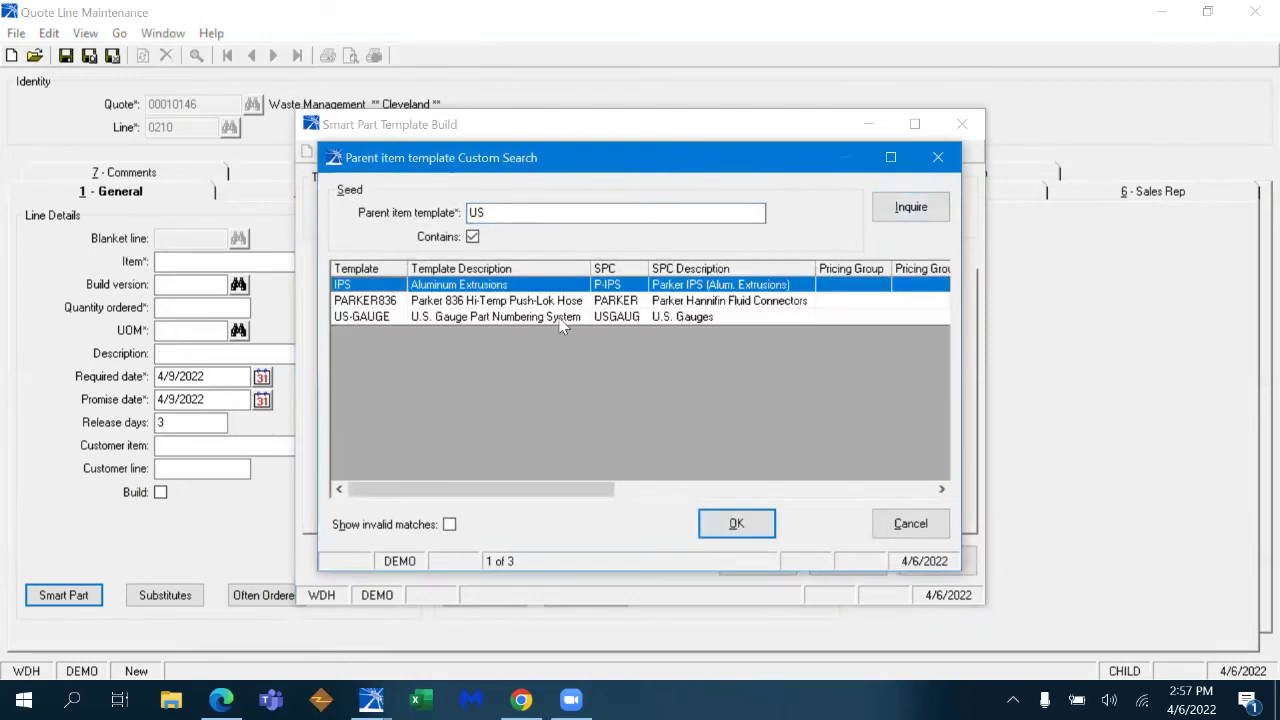
double_click(560, 317)
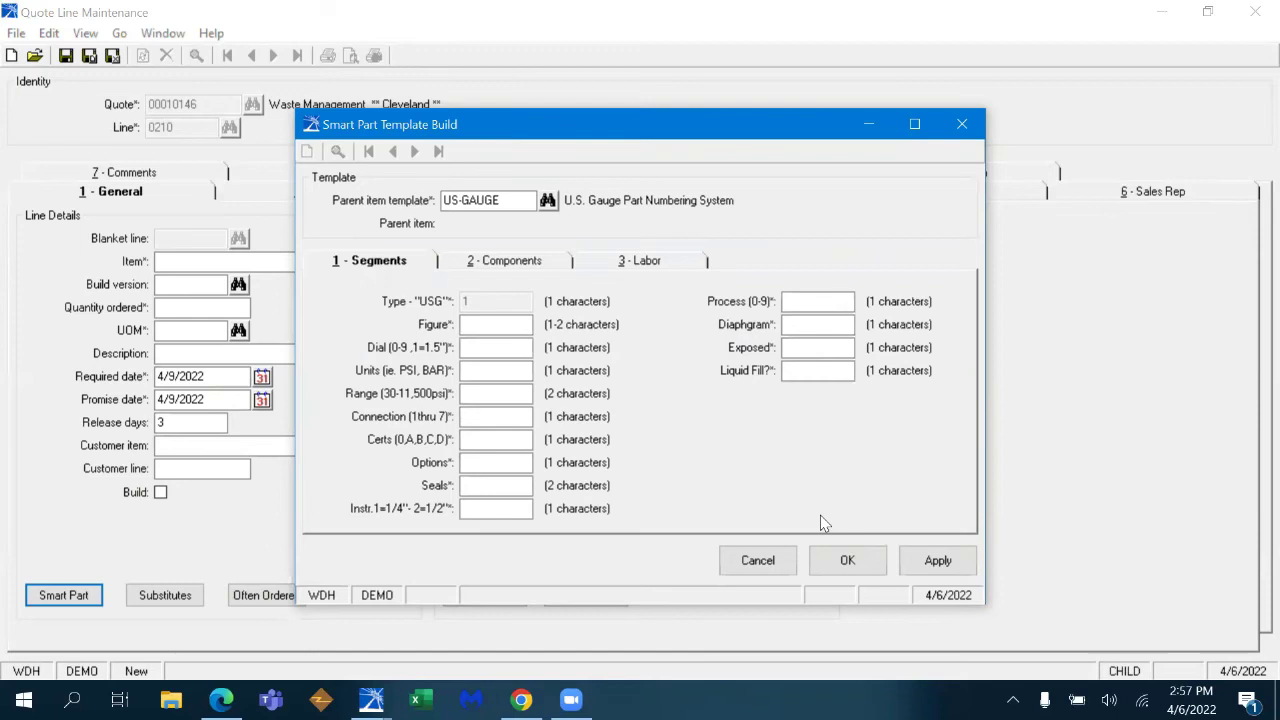
- Try the MOTOR template, then search SMC and choose the SMC 2-WAY ball valve template
click(507, 198)
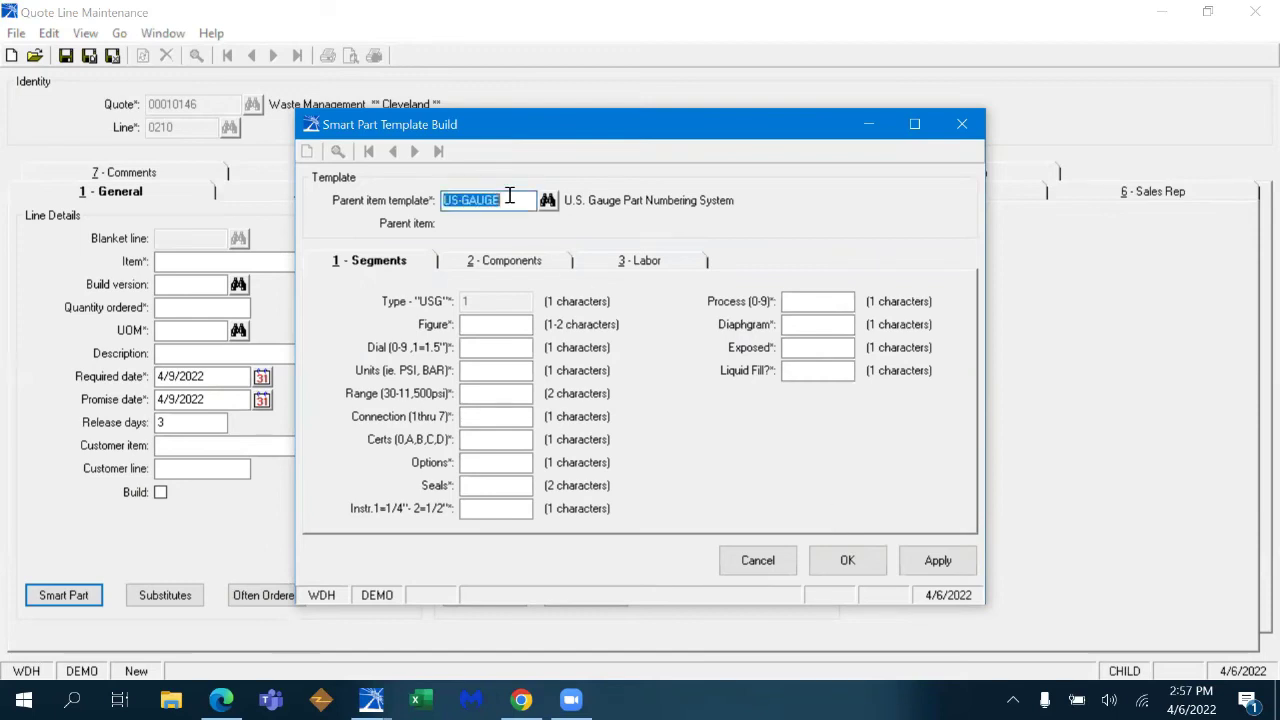
text(MOTOR)
key(Tab)
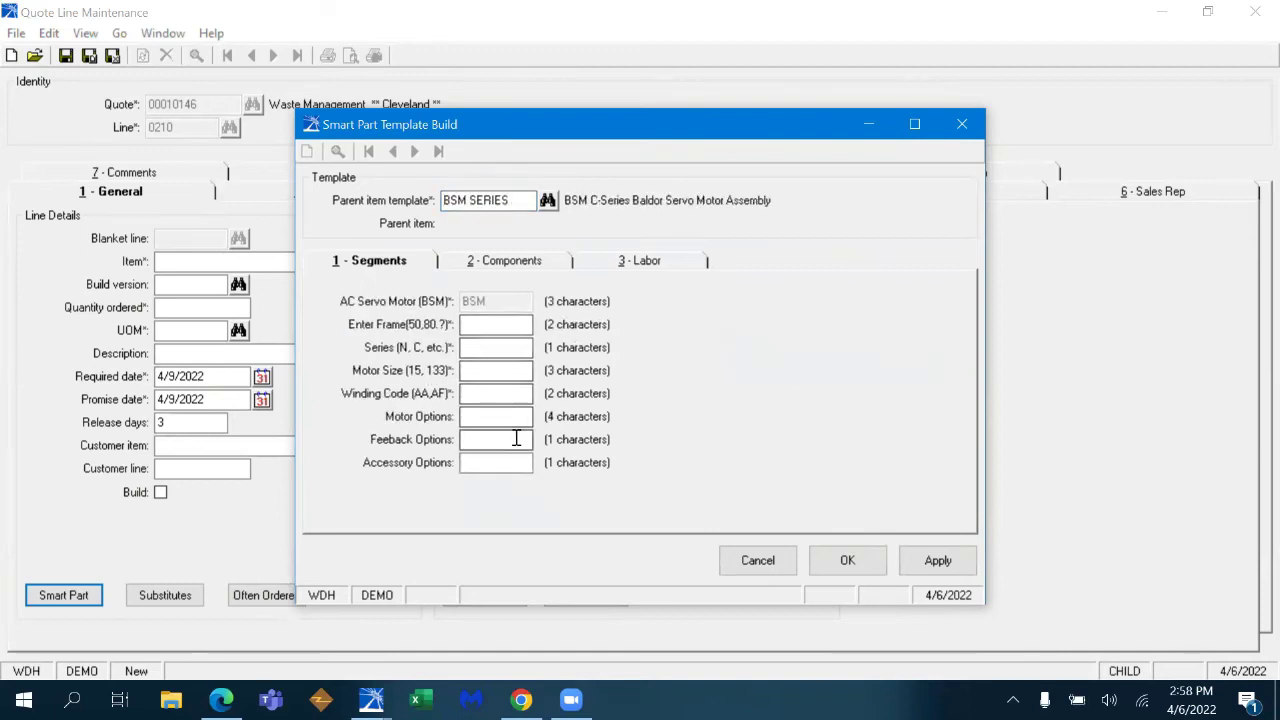
click(525, 201)
text(A)
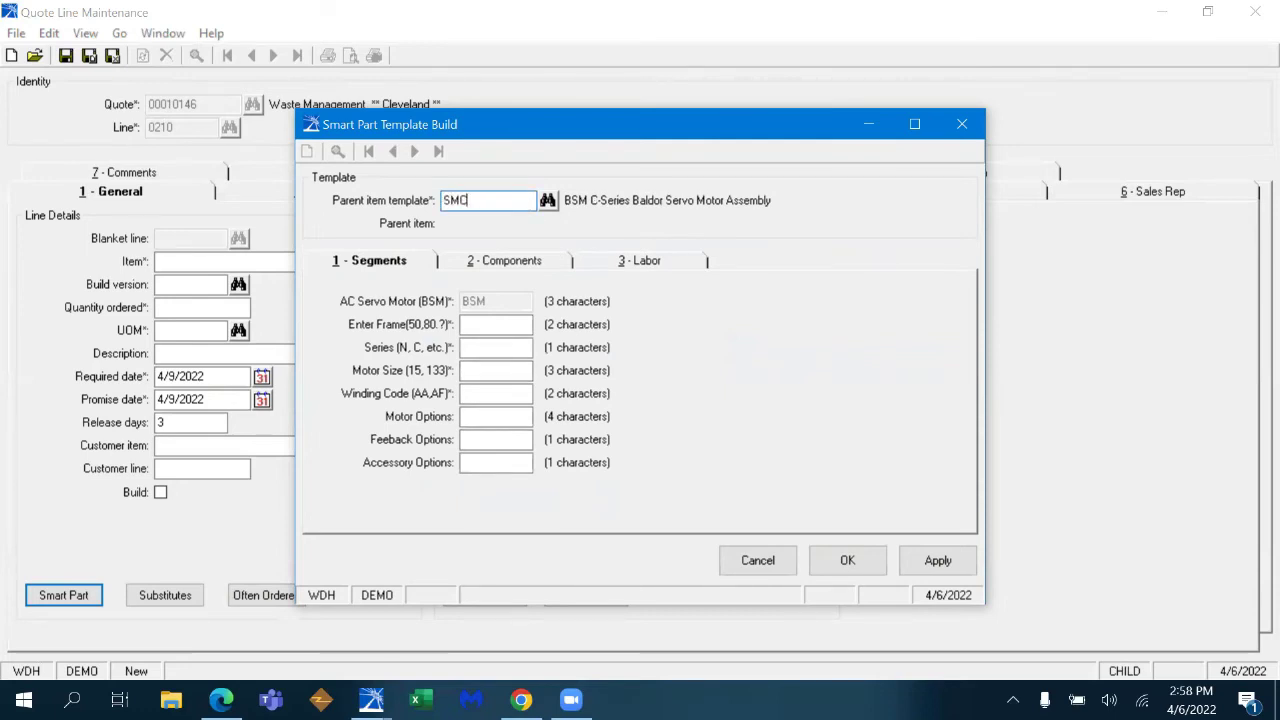
text(MC)
key(Tab)
click(735, 526)
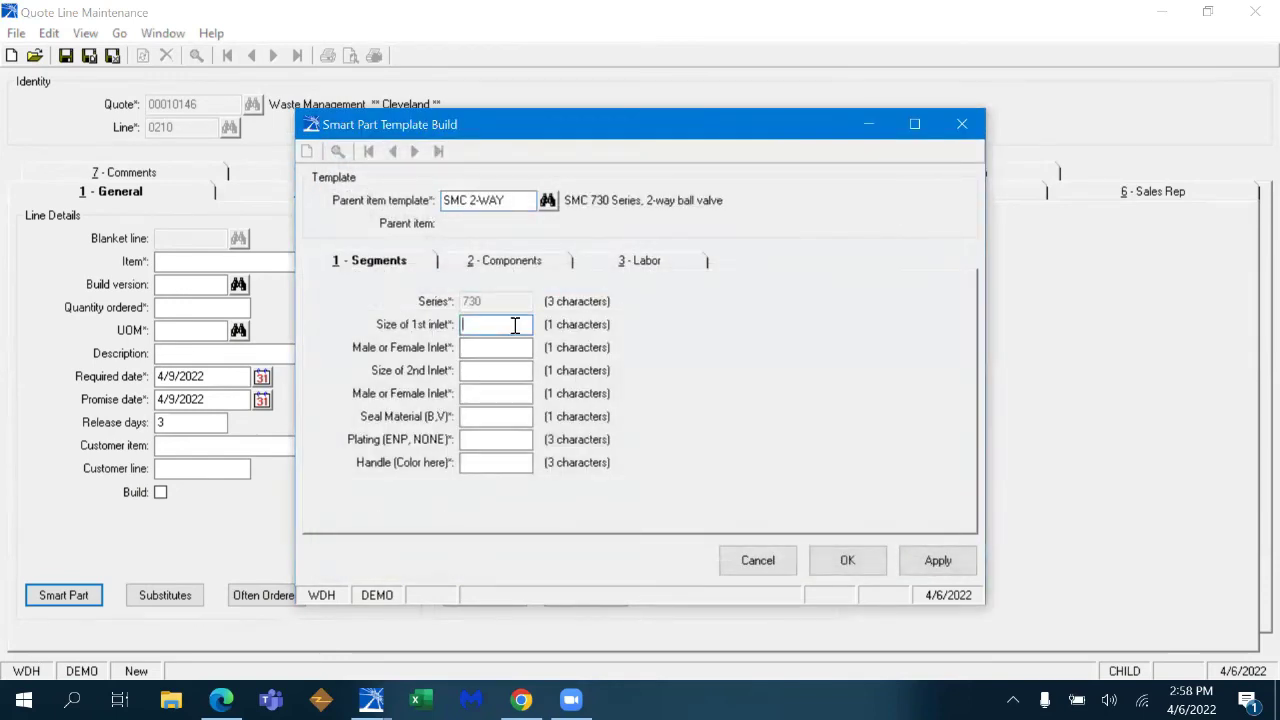
- Enter segments 2 and BRED to build ball valve 730-2F4F-B,ENP,REDHDL onto the line
text(2)
text(B)
text(RED)
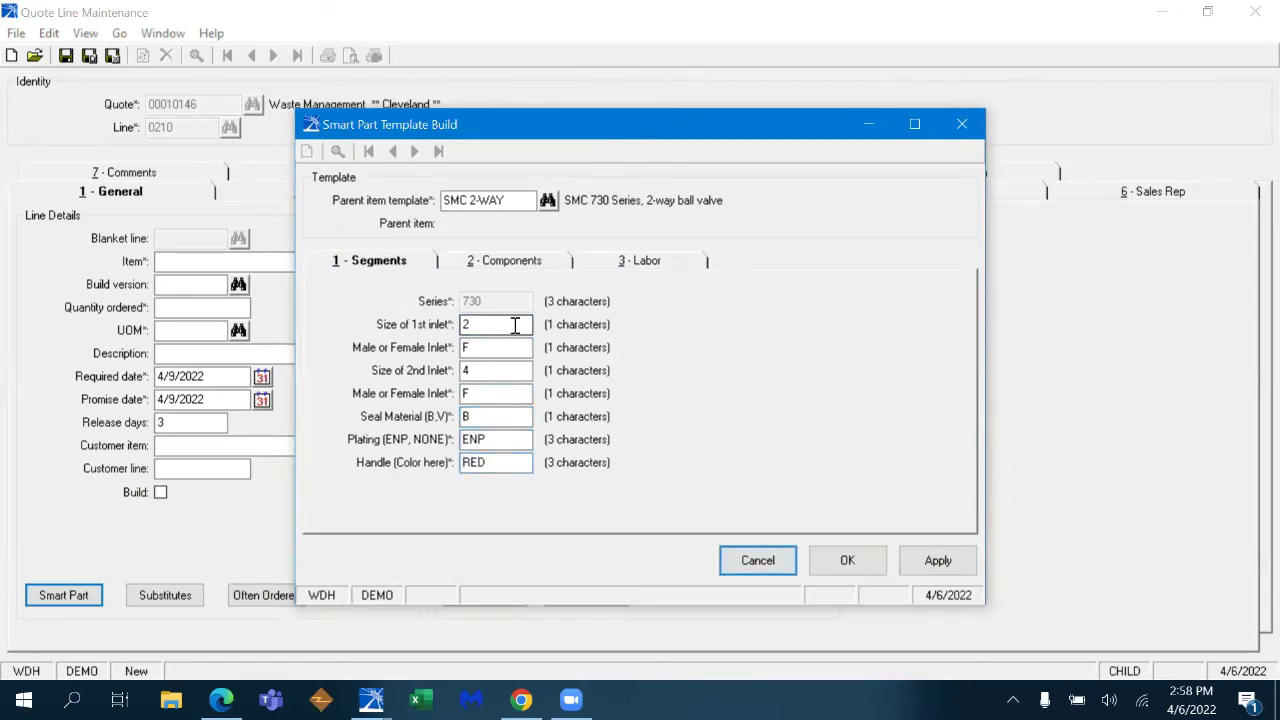
click(940, 562)
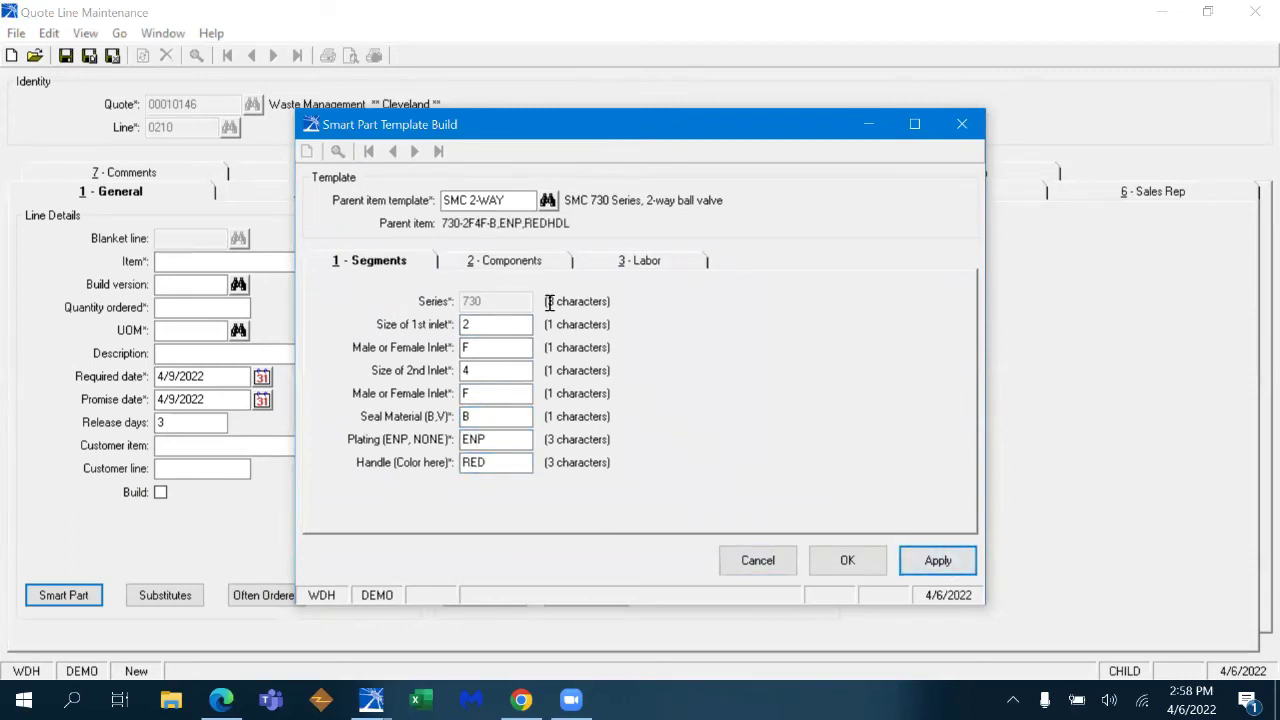
click(521, 266)
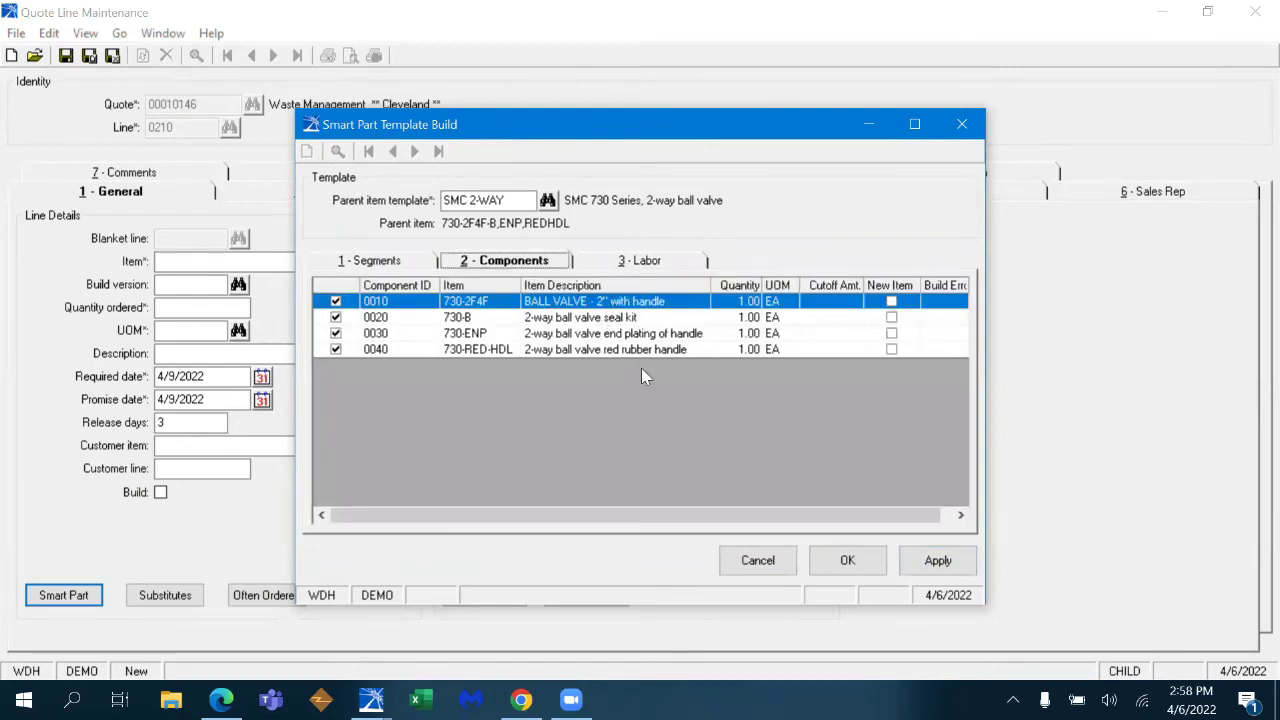
click(673, 265)
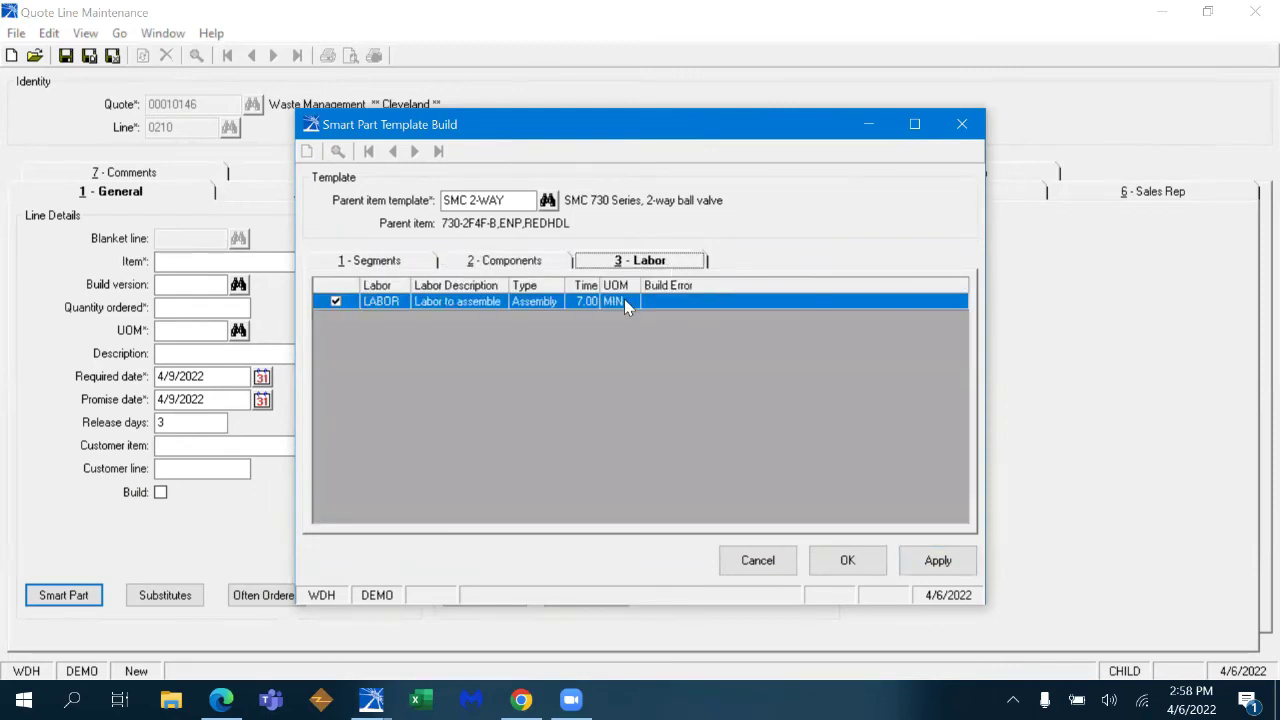
click(846, 559)
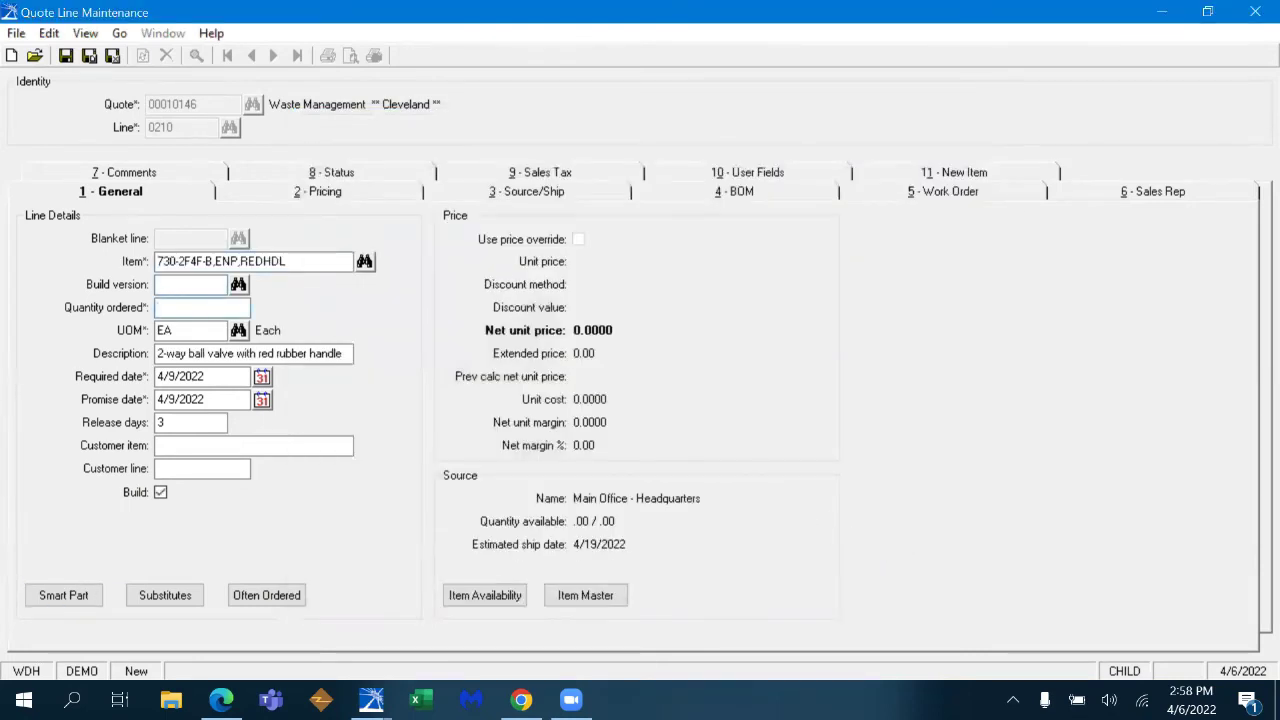
- Set quantity 1 at 65.00 and save line 0210
text(1)
key(Tab)
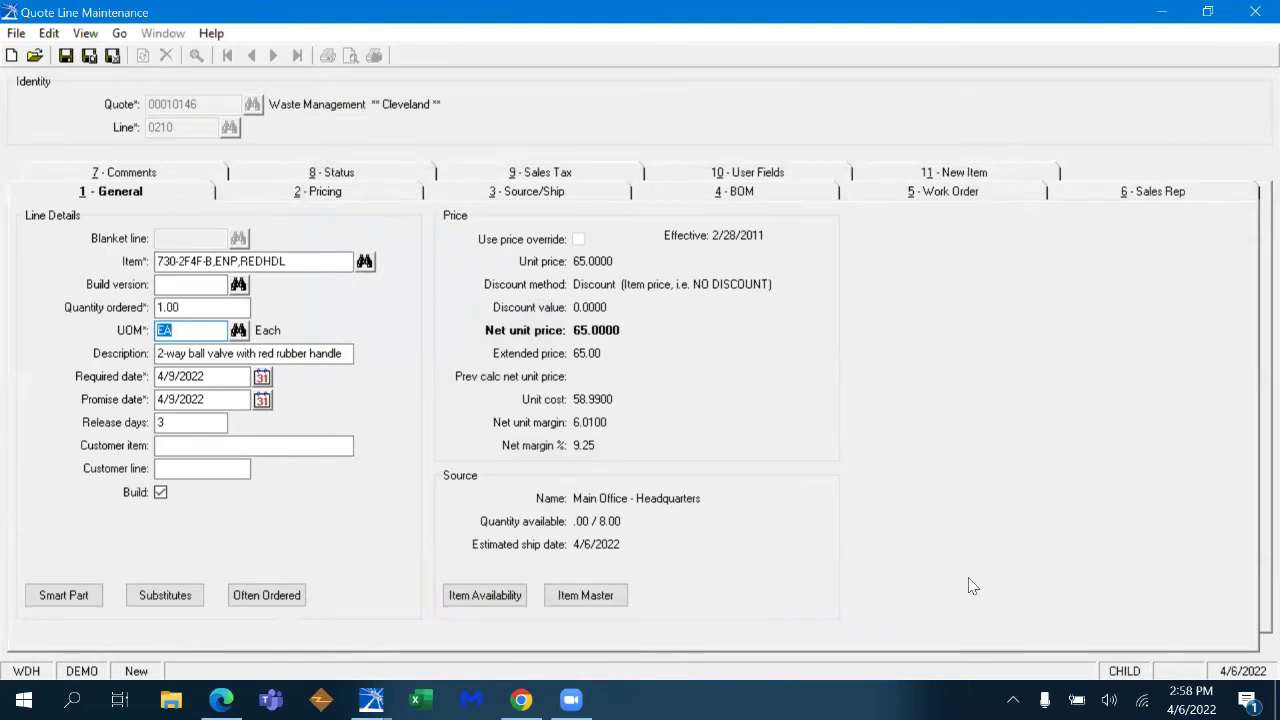
key(Return)
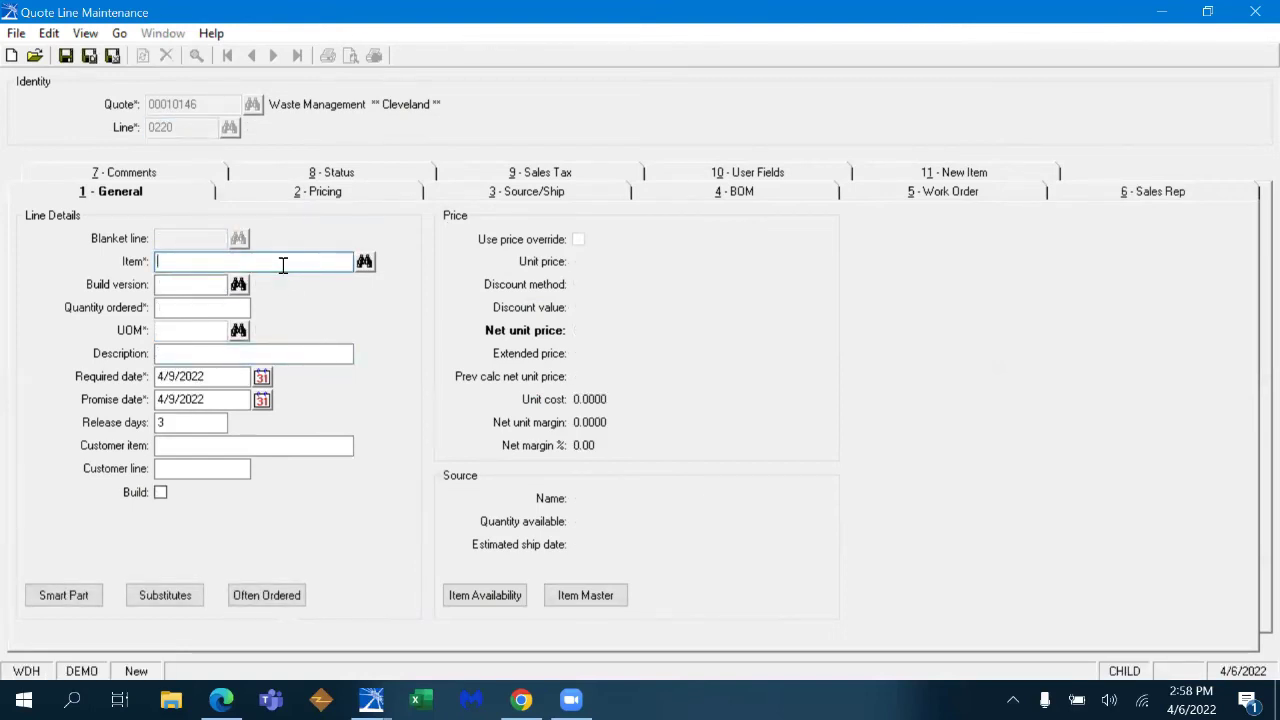
- Add 3" STAINLESS ANNUFLEX METAL HOSE as a new EA item with a placeholder description
text(3" STAINLESS ANNU)
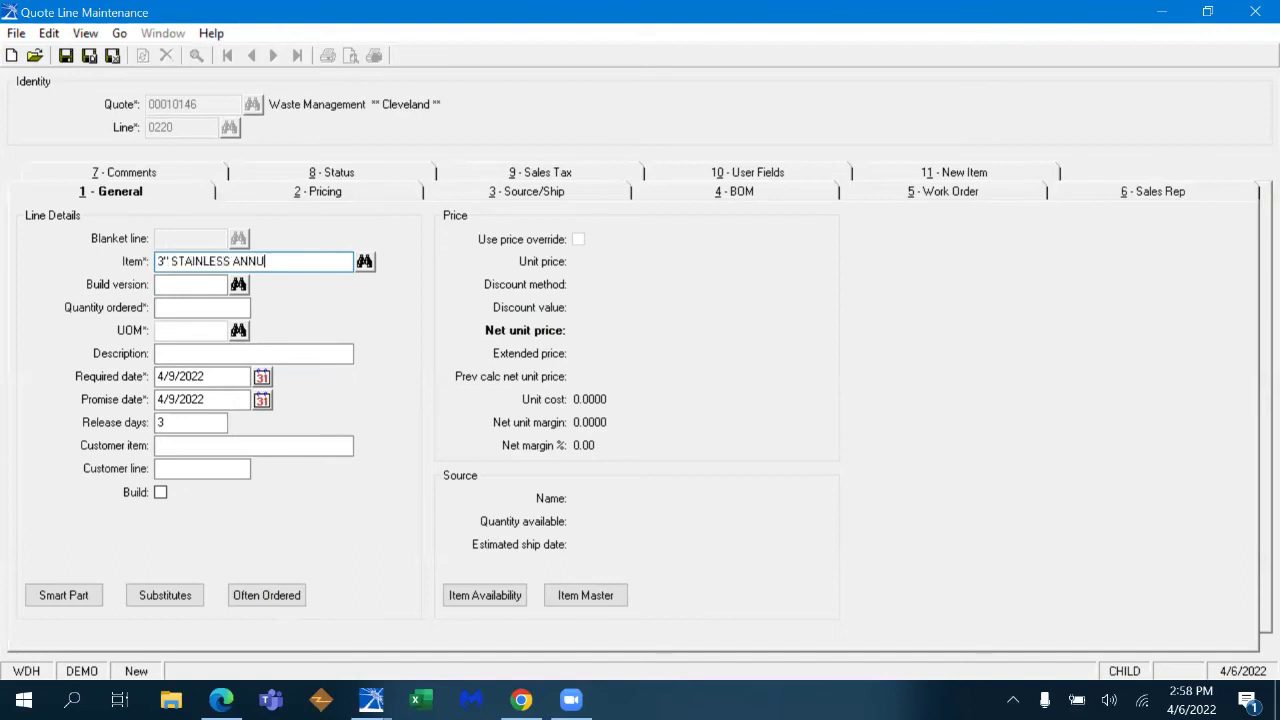
text(FLEX METAL HOSE)
key(Tab)
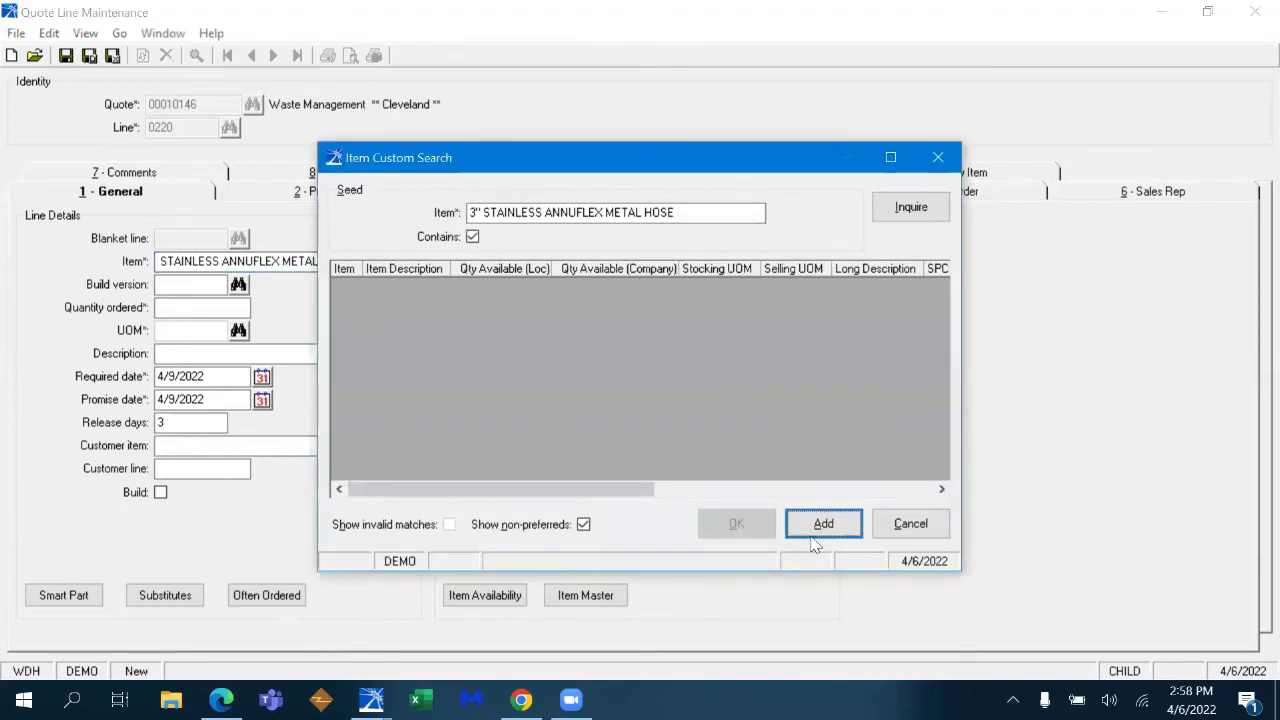
click(816, 532)
text(EA)
key(Tab)
text(a;s'dflk;'dsfkd')
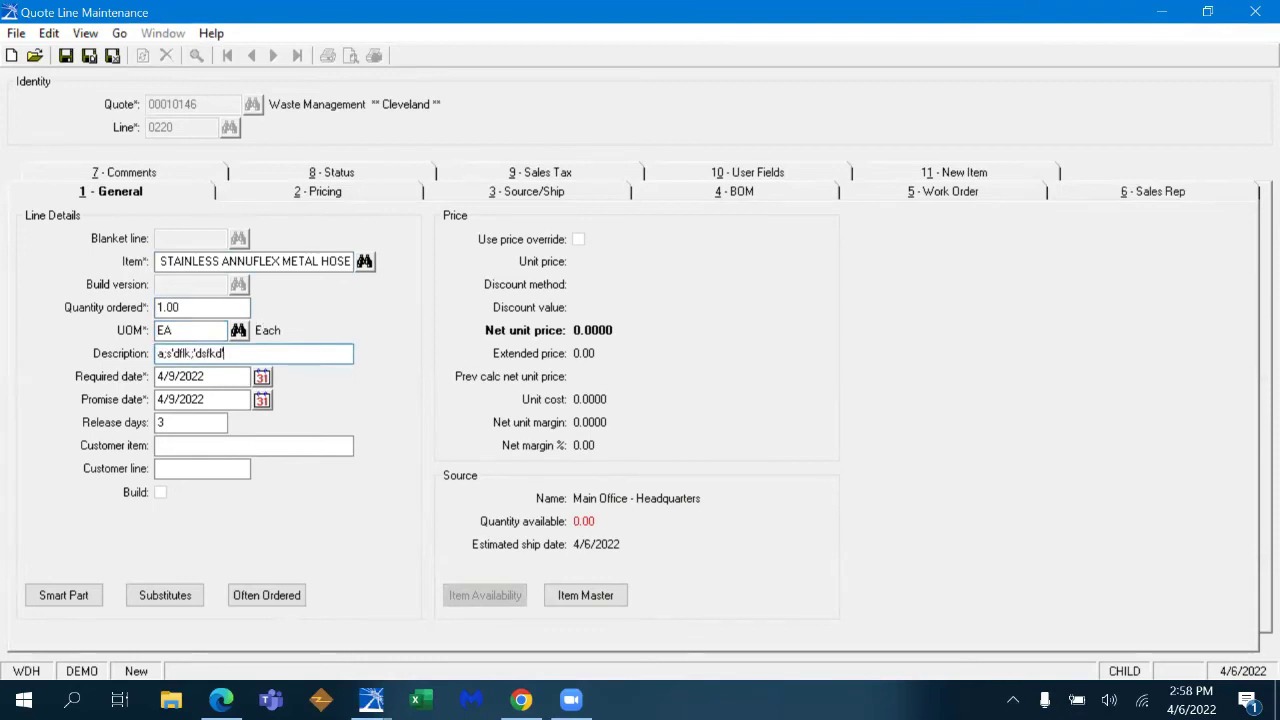
key(Tab)
- Give the new hose item sales category BOM and primary purchase-from MAIN, Main Office (HQ)
click(729, 417)
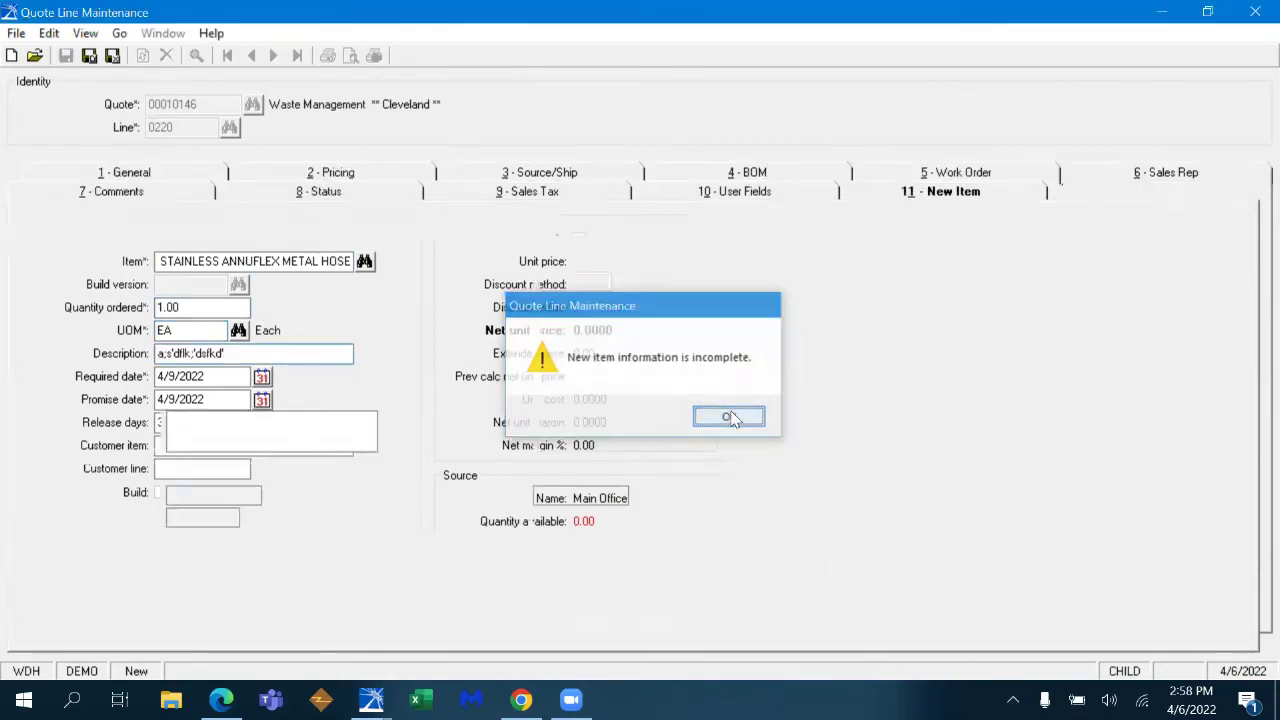
text(BOM)
key(Tab)
key(Tab)
key(Tab)
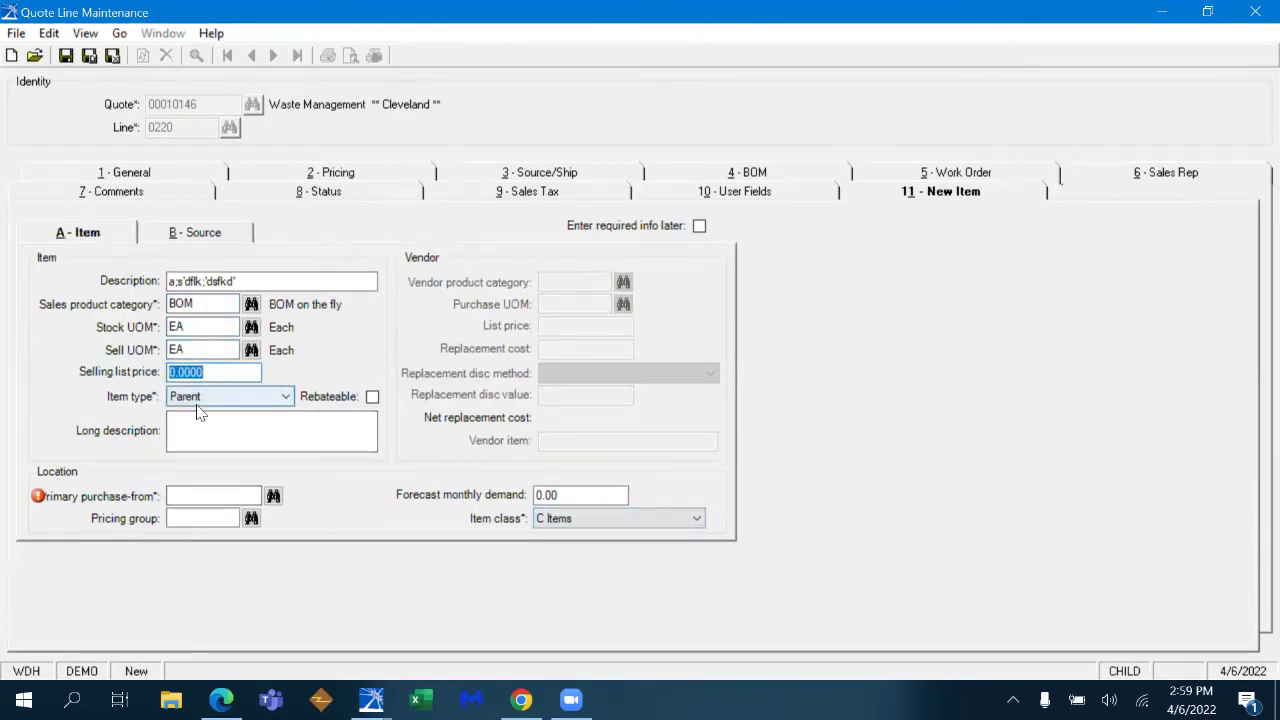
key(Tab)
key(Tab)
key(Tab)
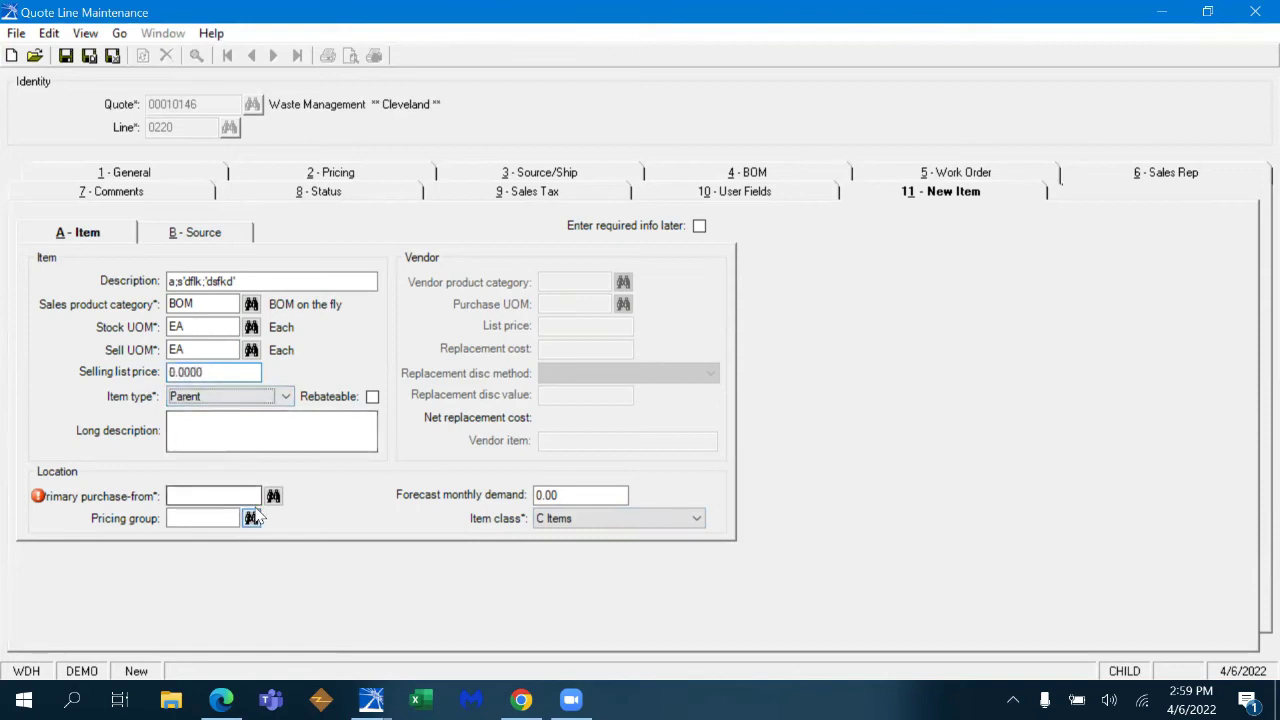
click(251, 496)
text(MAIN)
key(Tab)
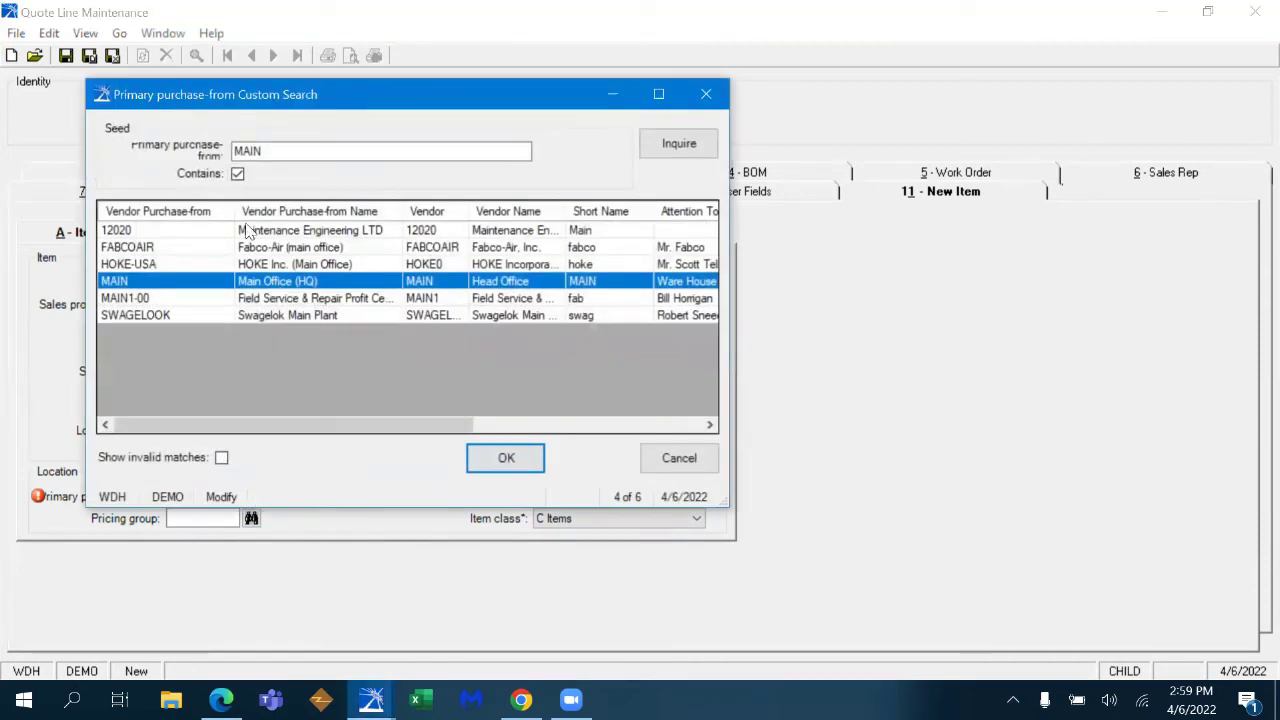
click(510, 458)
key(Tab)
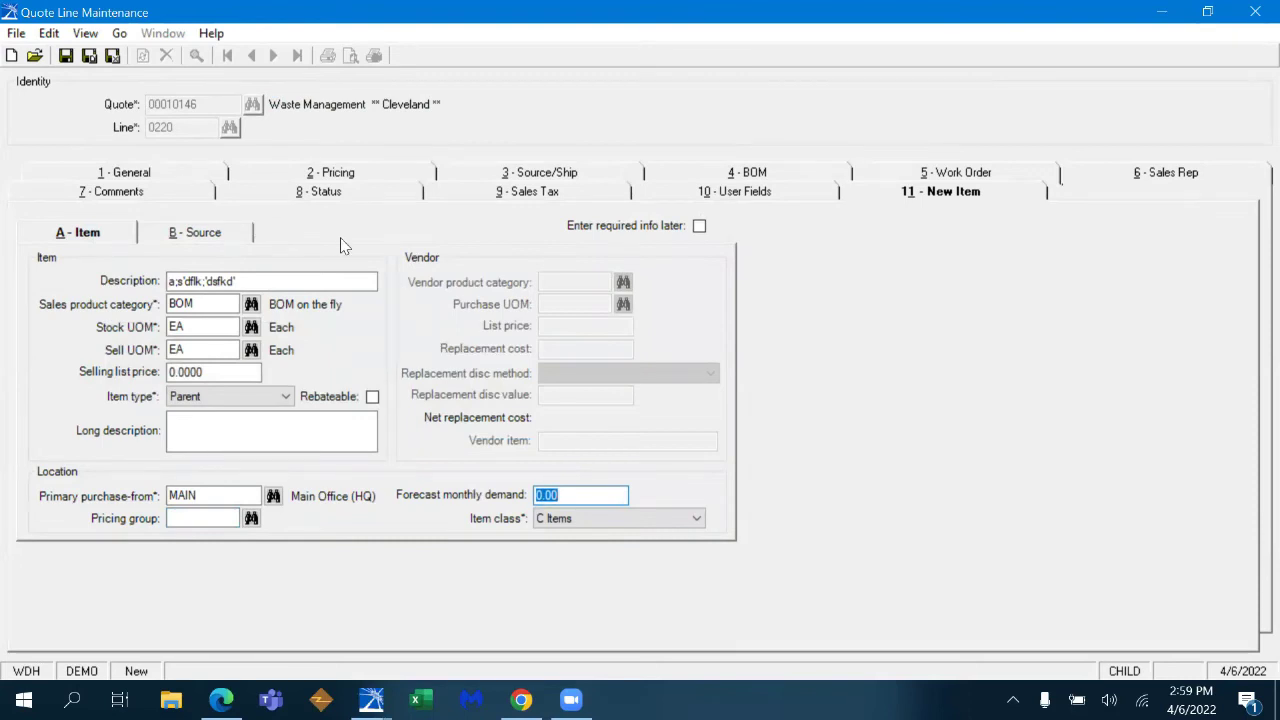
- Open a work order for the hose build and search components matching 3" ST
click(975, 177)
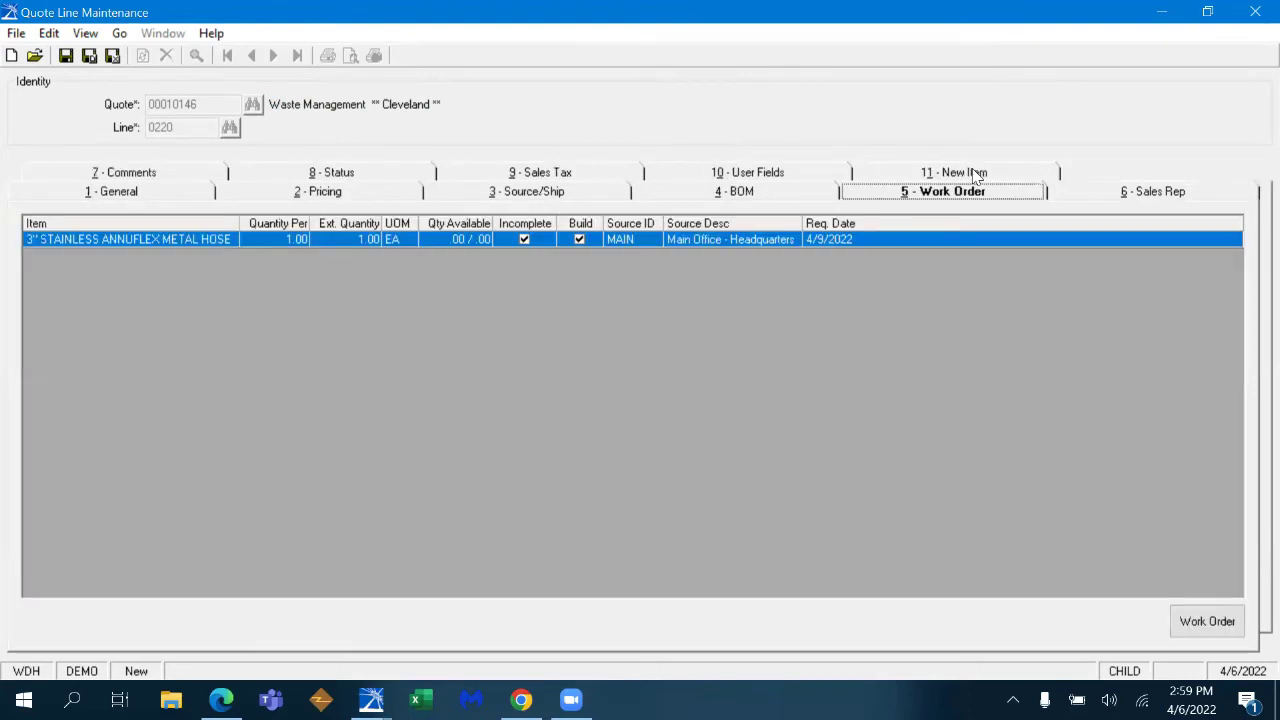
click(1198, 618)
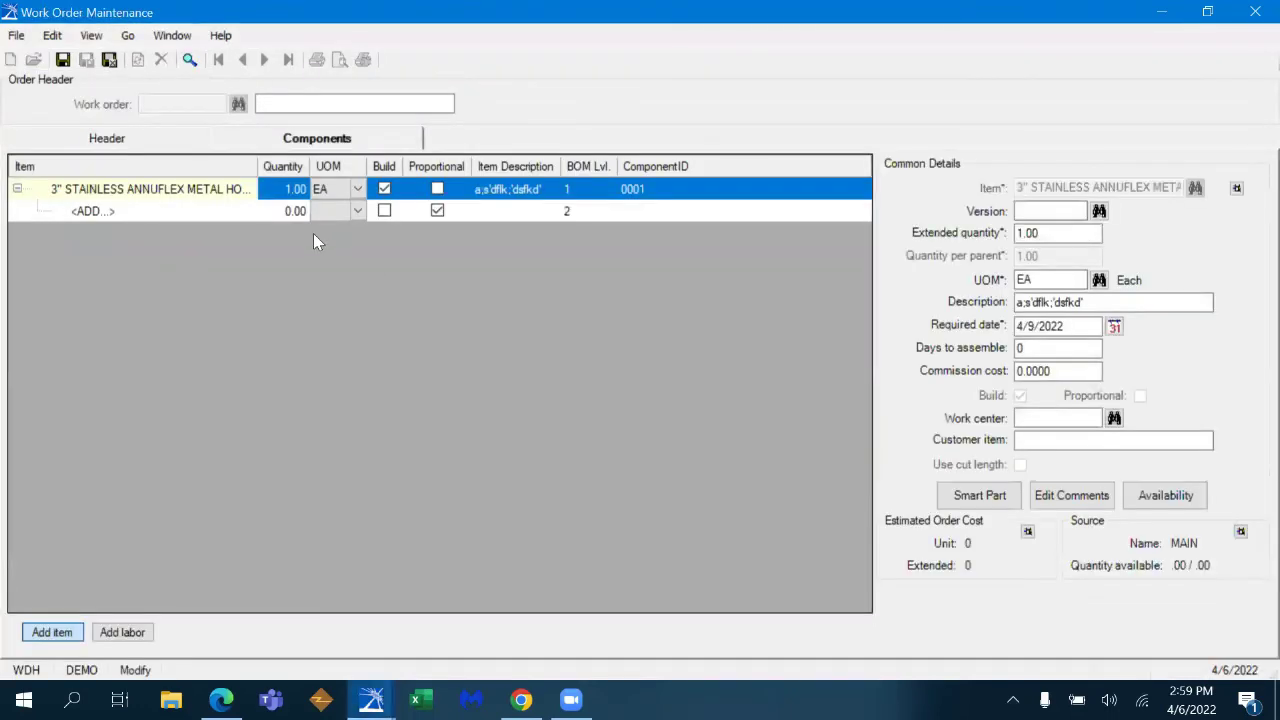
click(136, 212)
text(3)
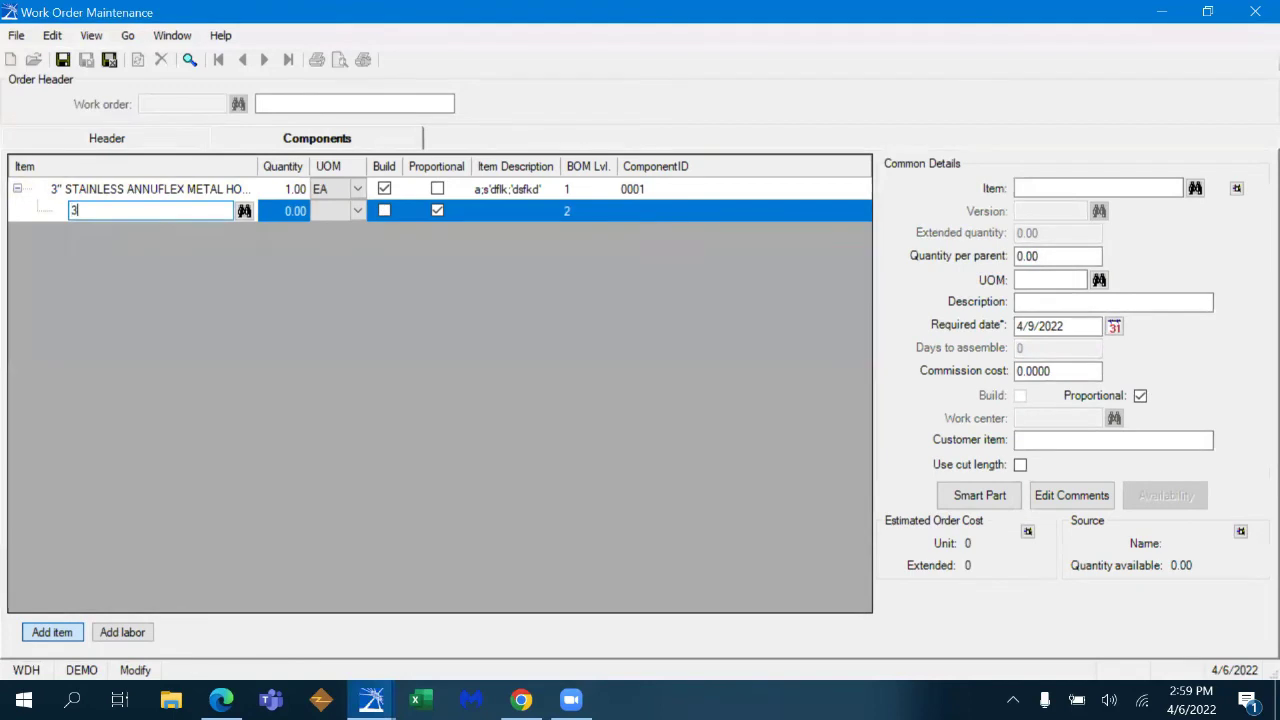
text(" ST)
key(Tab)
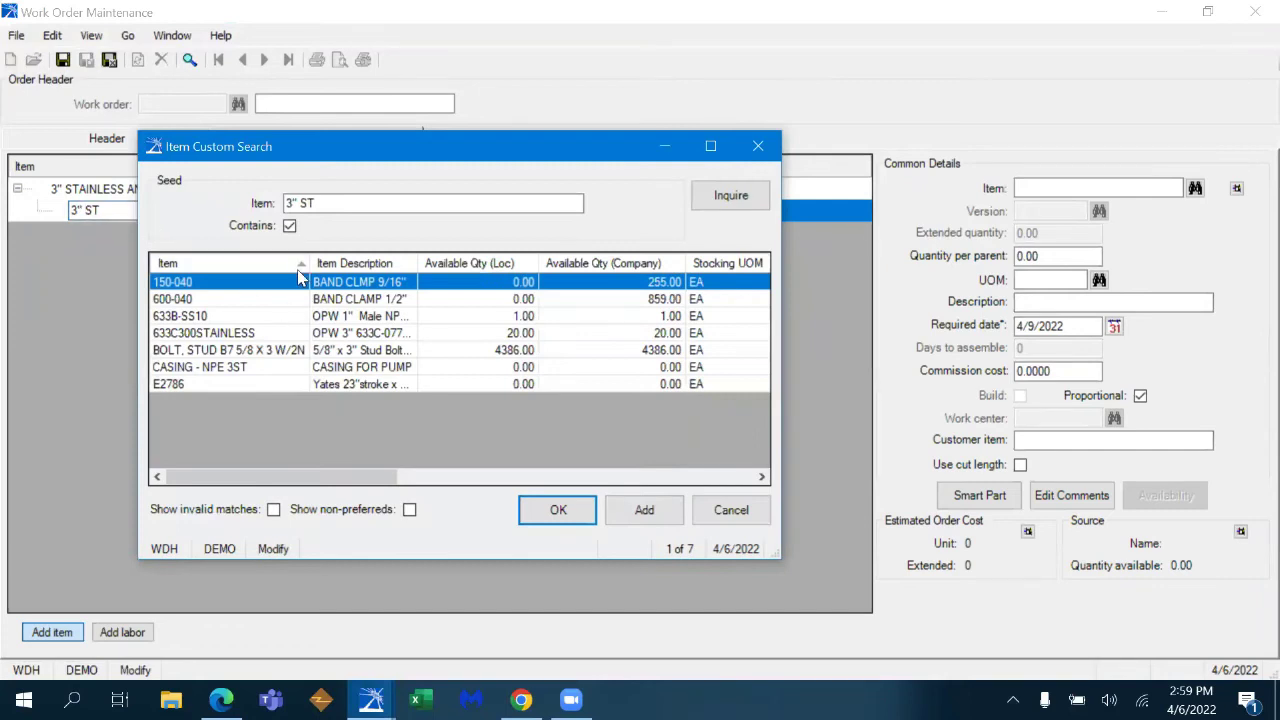
click(298, 266)
click(710, 146)
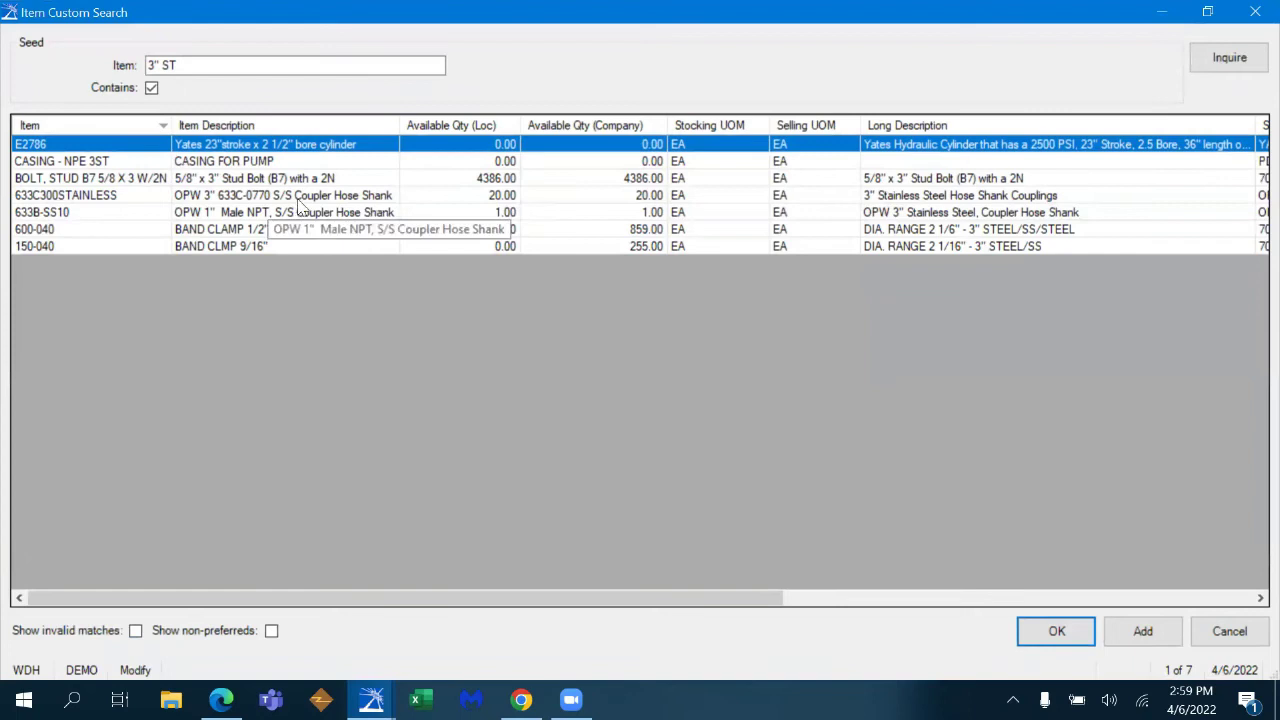
- Refine the search to 3" STAIN and add 633C300STAINLESS at quantity 1
click(189, 64)
key(BackSpace)
text(METAL)
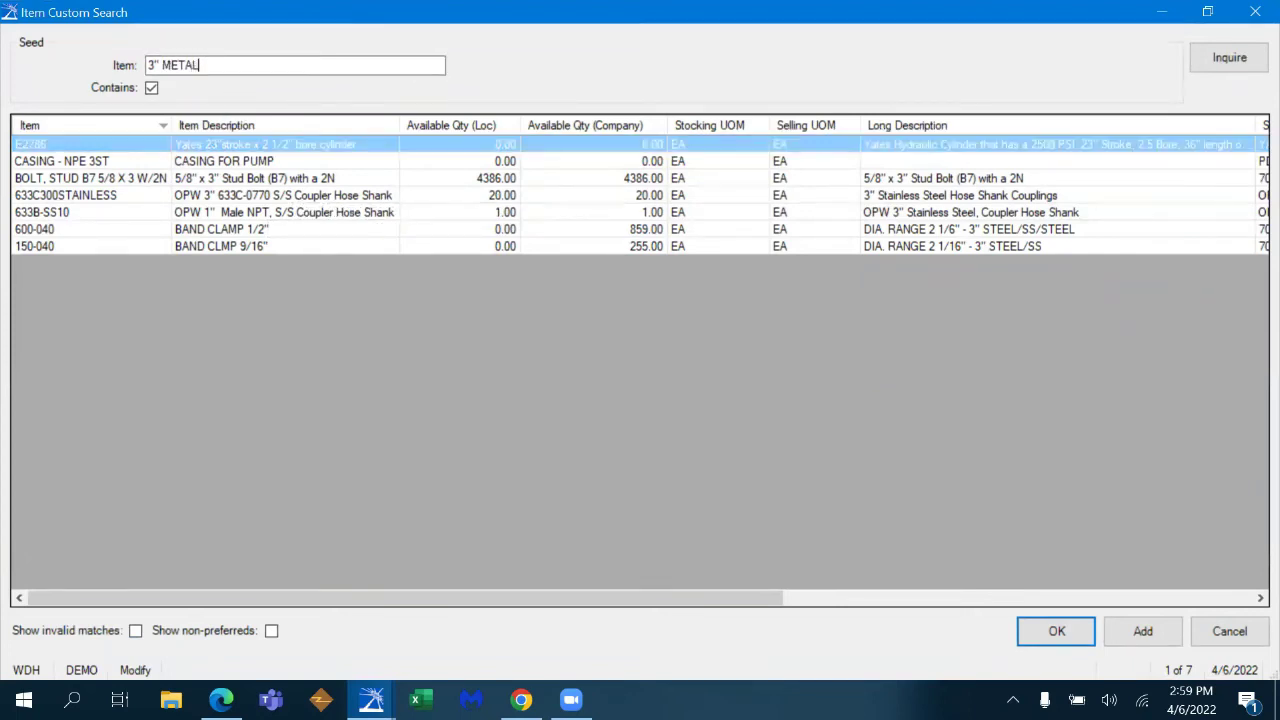
click(1205, 66)
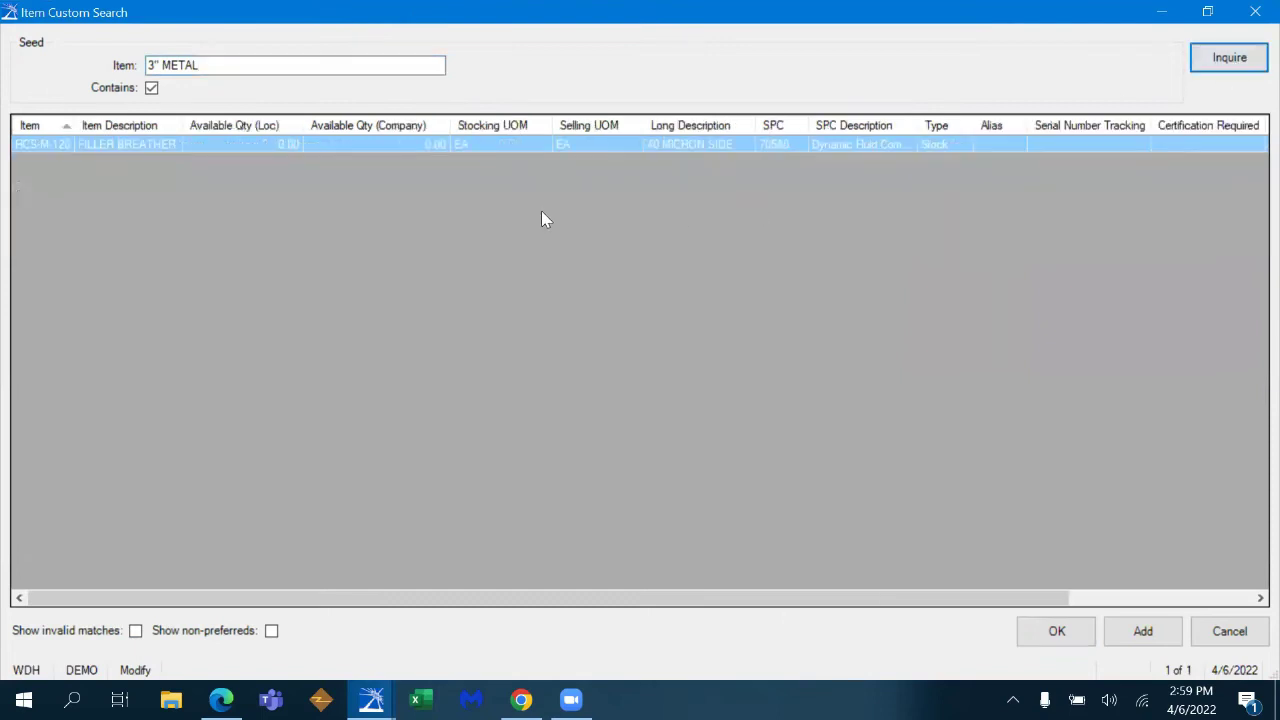
click(219, 66)
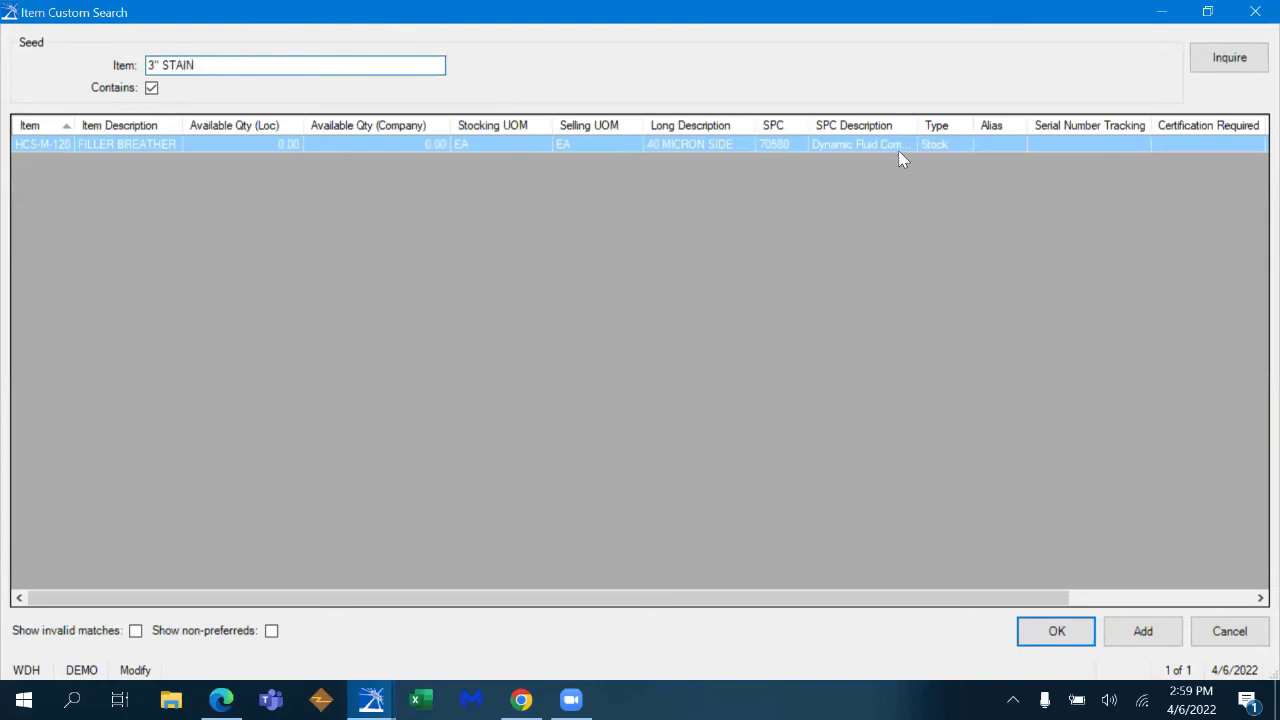
click(1200, 68)
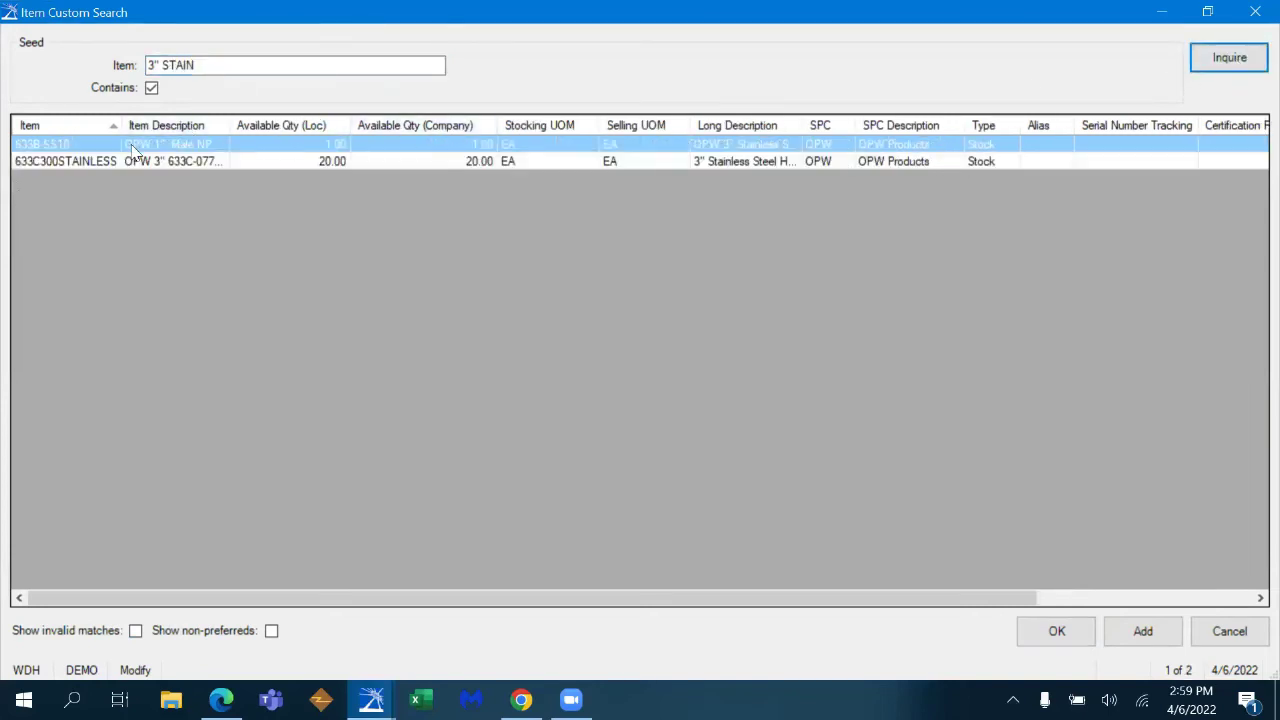
double_click(175, 163)
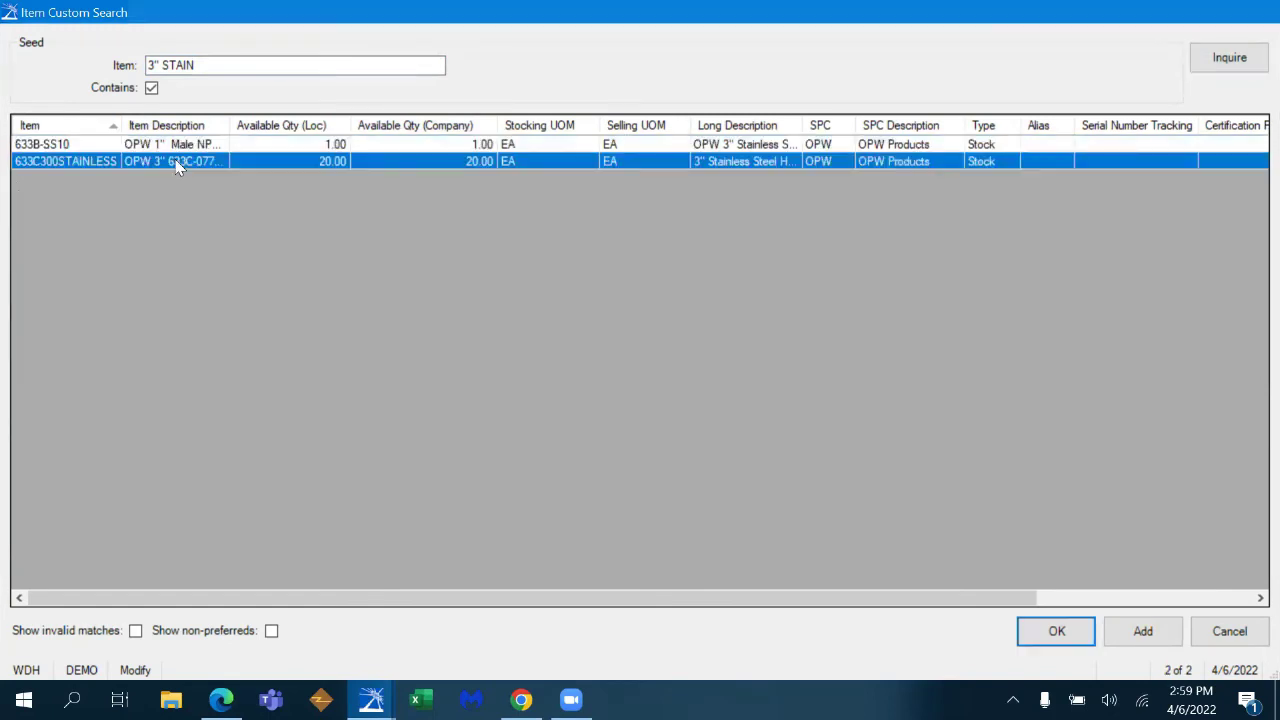
text(1)
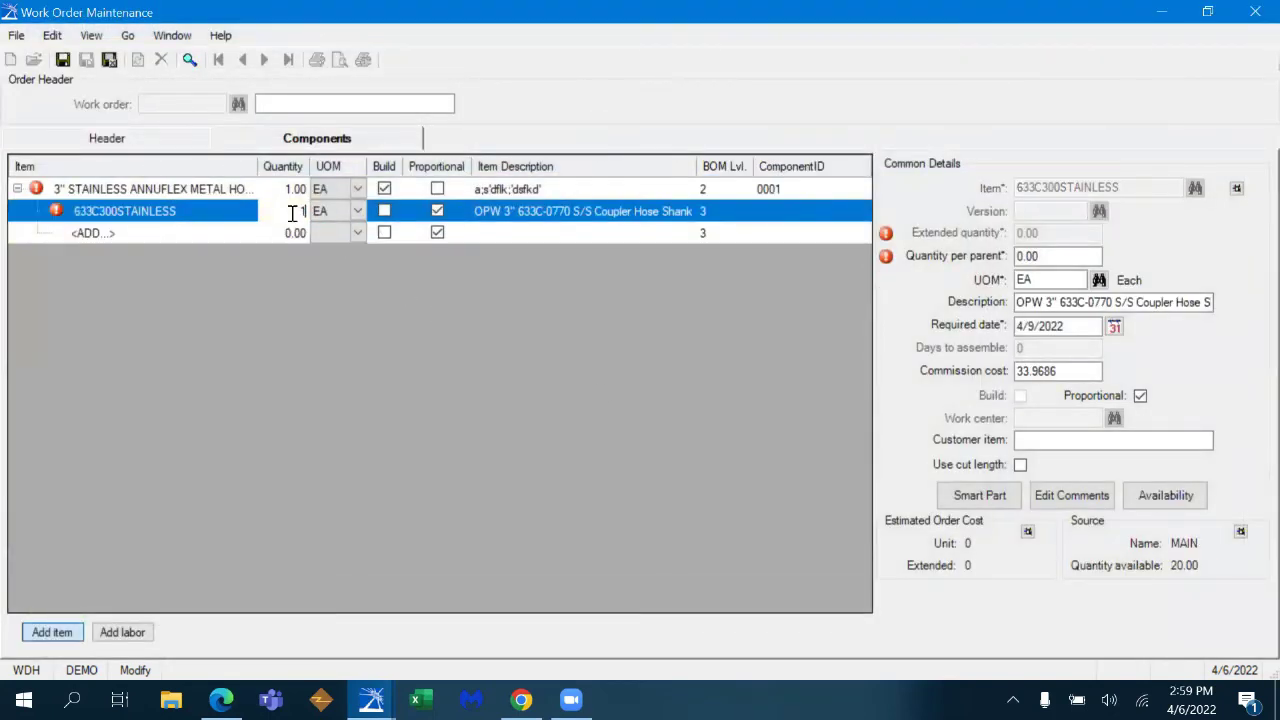
- Add STC10 Viton seals at quantity 2 and start a labor row
click(191, 233)
text(STC10)
key(Tab)
text(2)
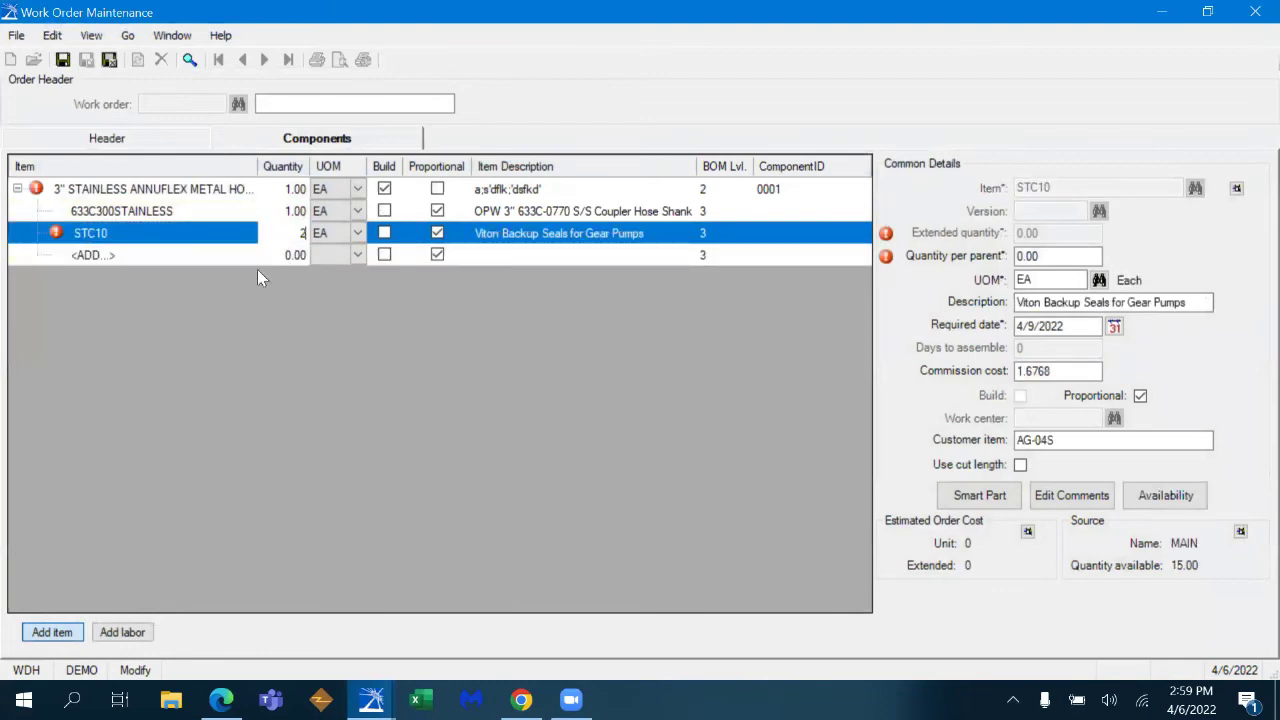
key(Tab)
click(122, 632)
- Add a new labor line to the hose build and bring up the Labor Lookup list
click(216, 255)
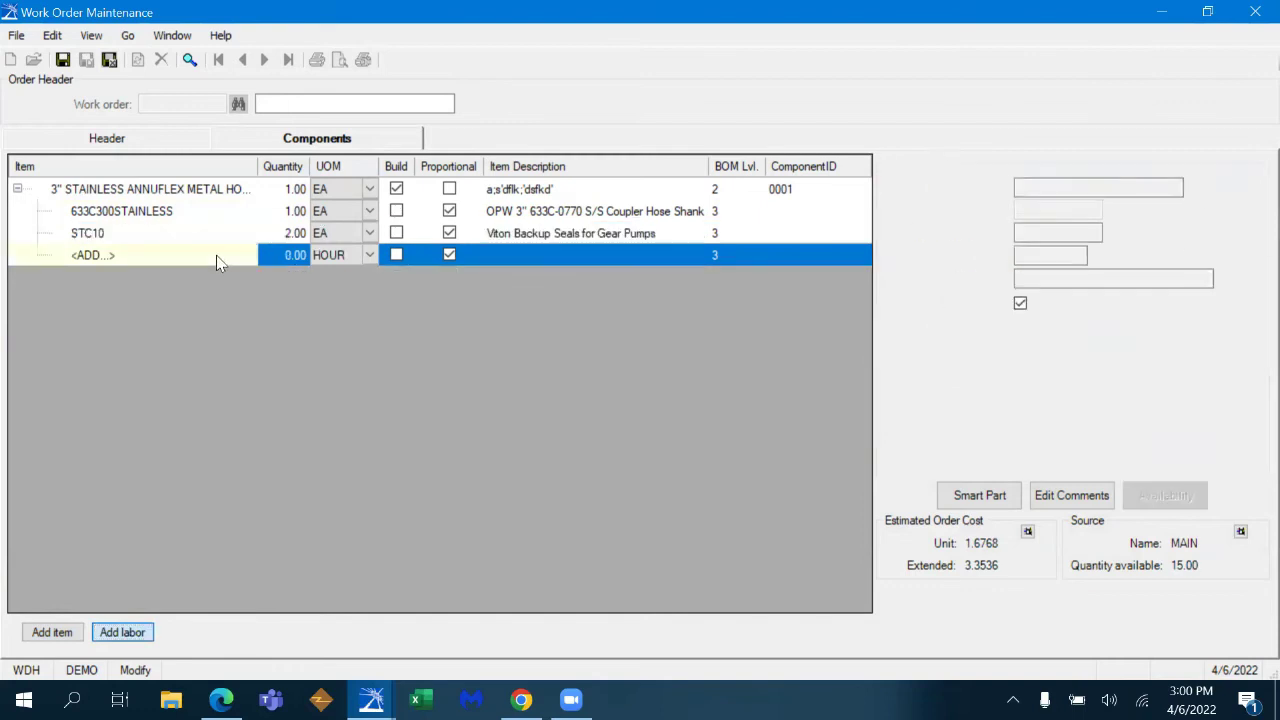
click(246, 255)
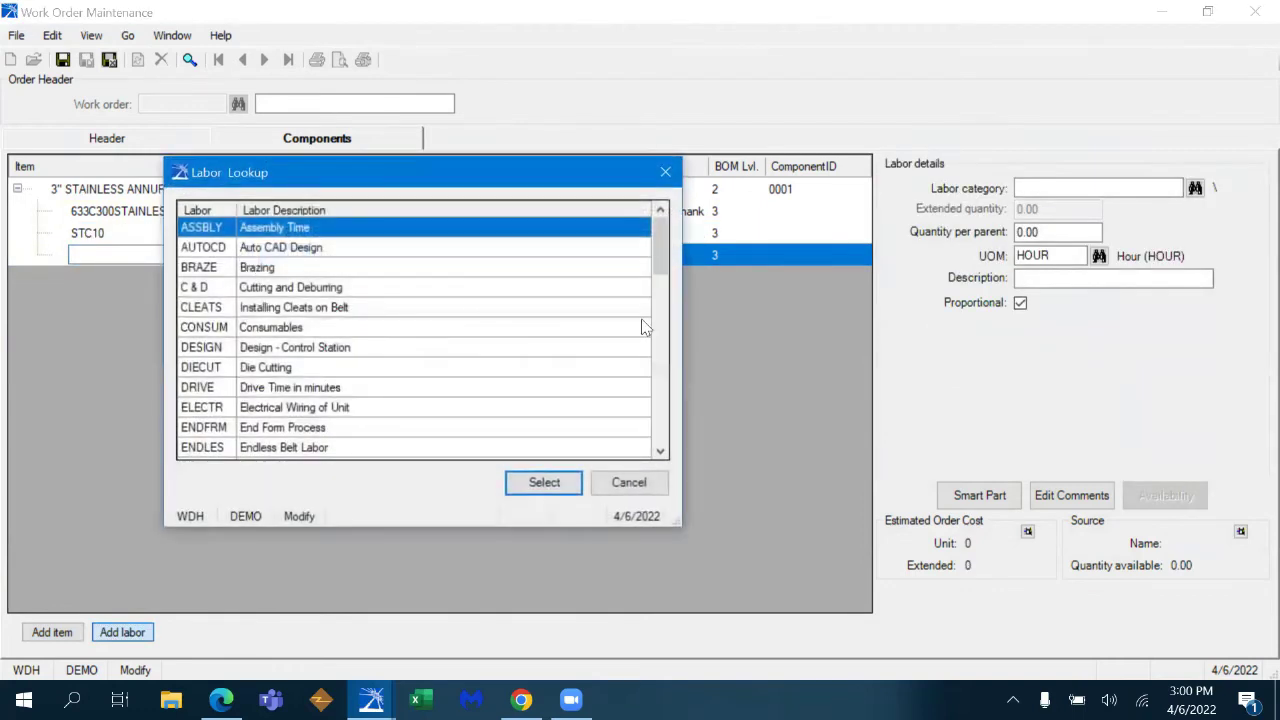
drag(657, 245, 414, 249)
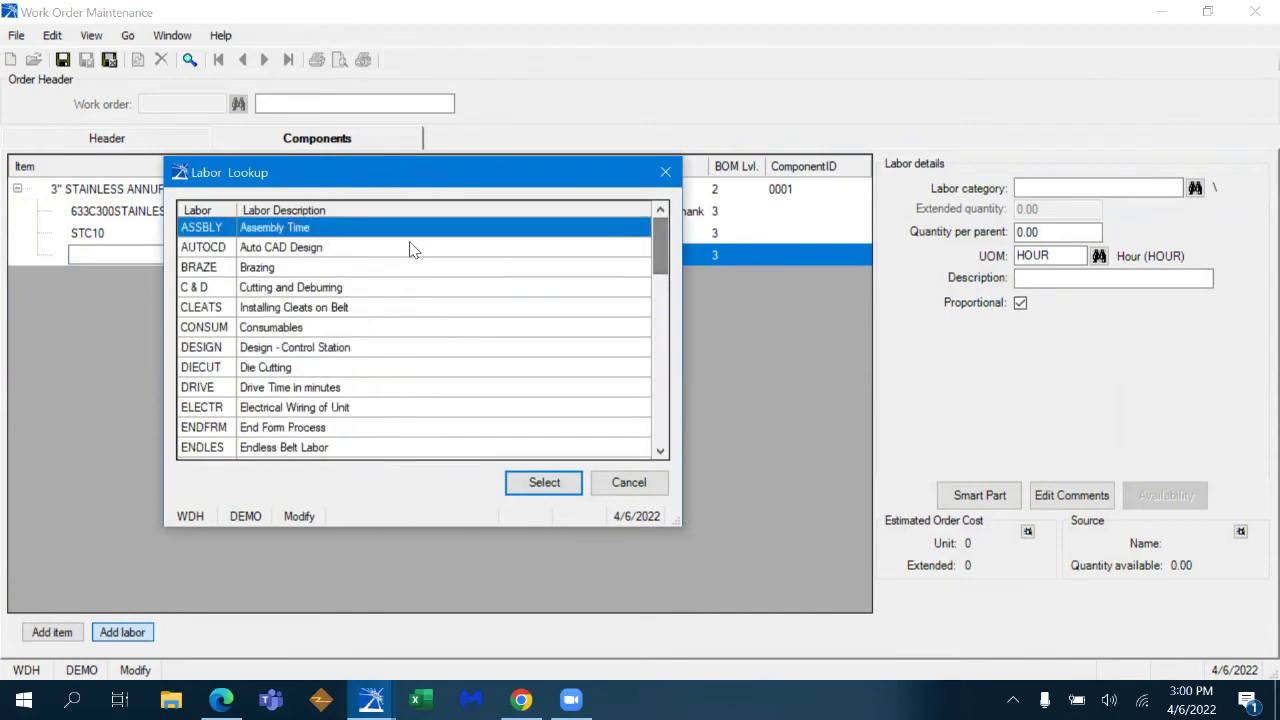
click(360, 255)
click(364, 257)
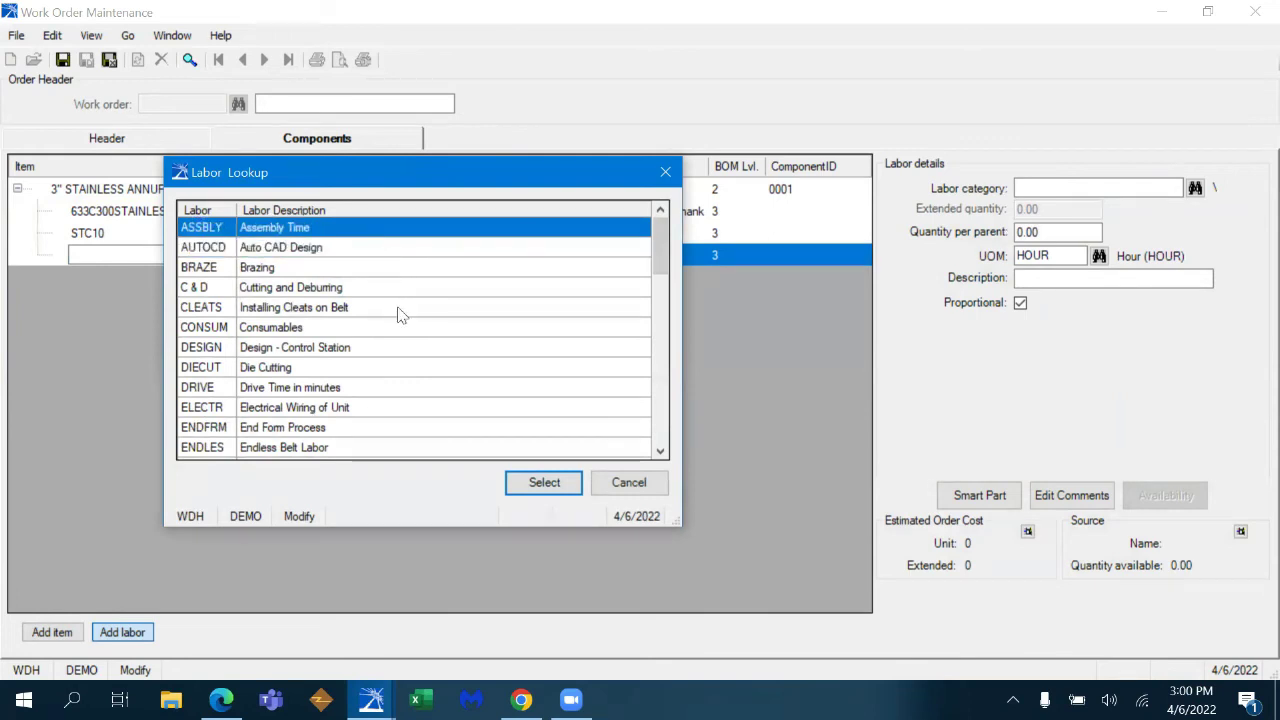
- Browse the labor categories and pick ASSBLY (Assembly Time) for the line
click(380, 291)
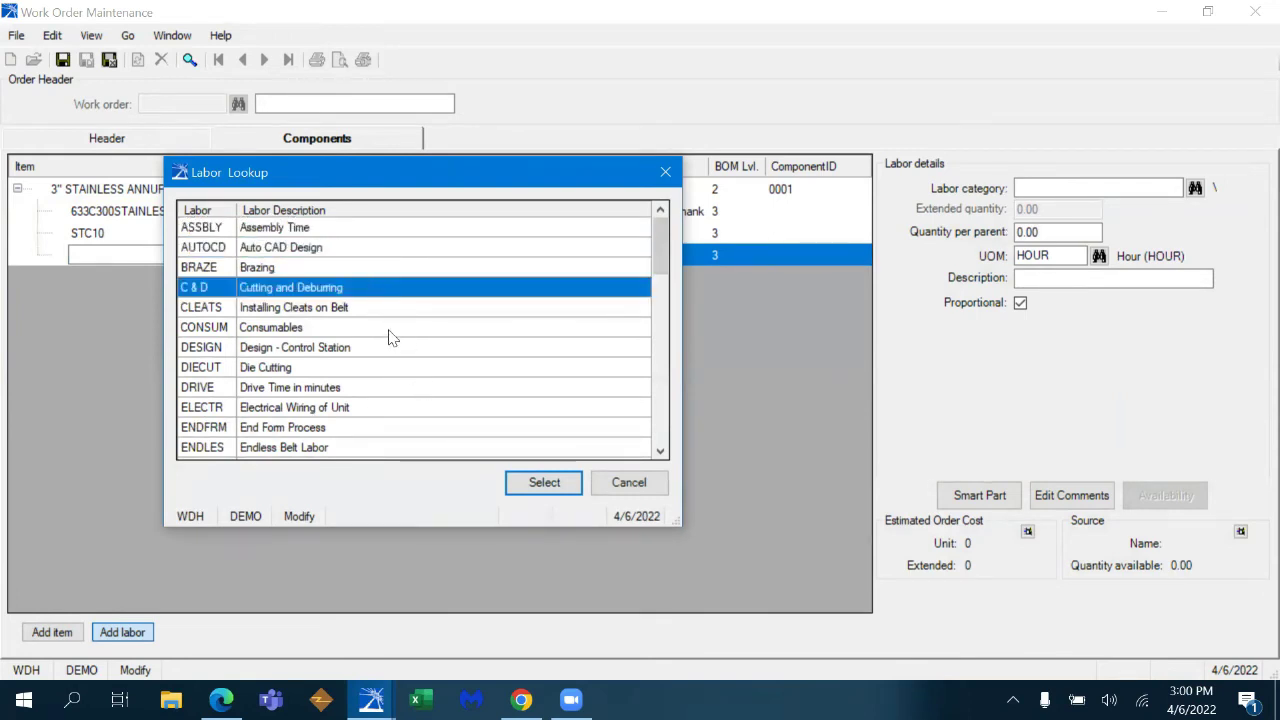
click(392, 336)
click(386, 390)
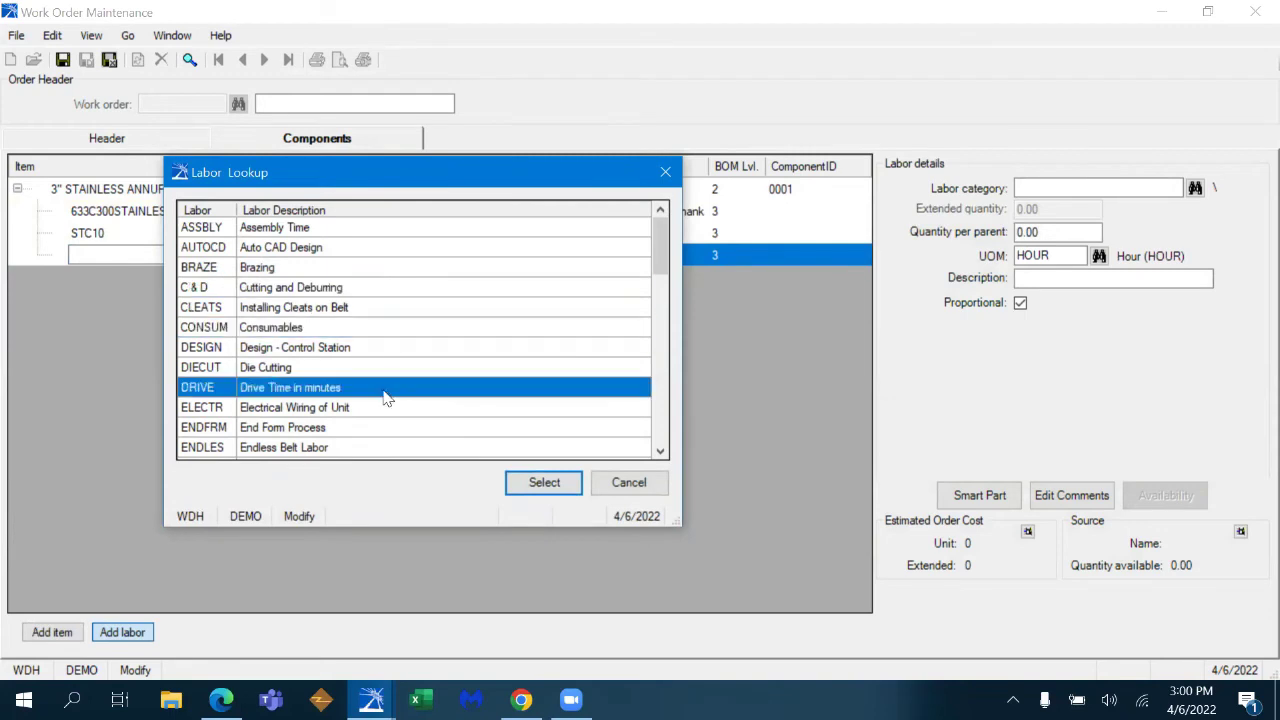
click(386, 410)
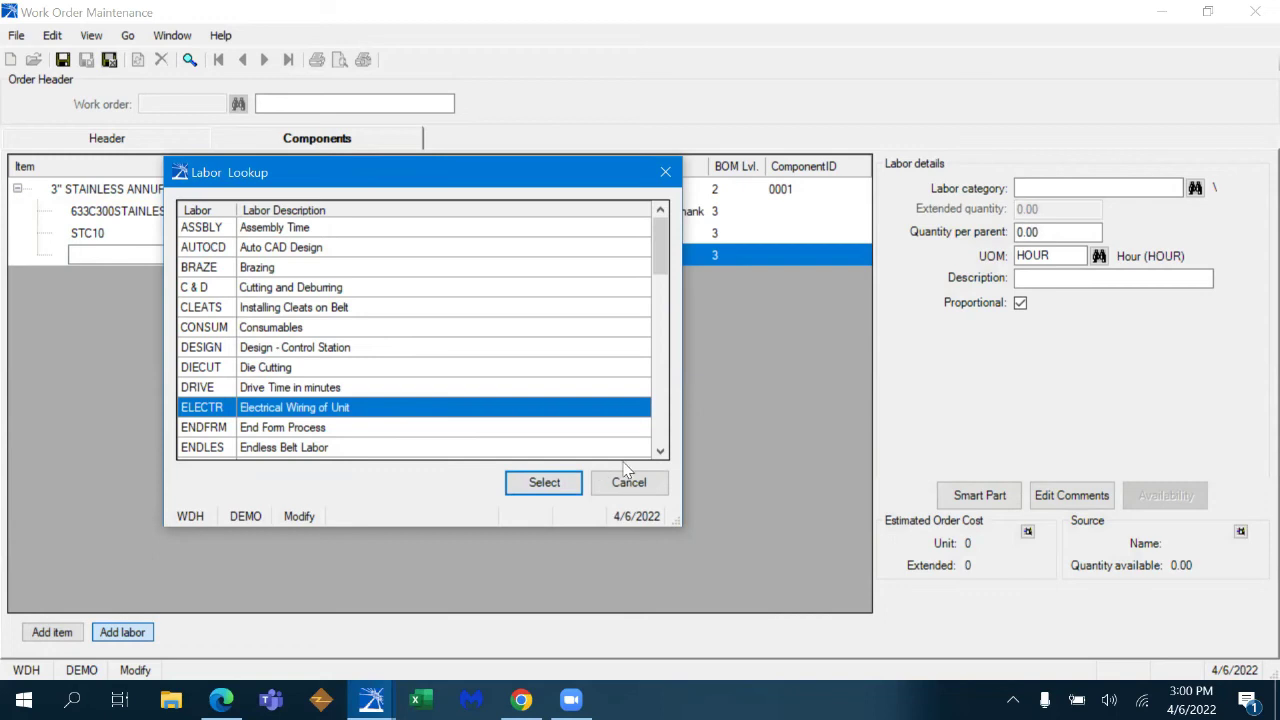
click(396, 447)
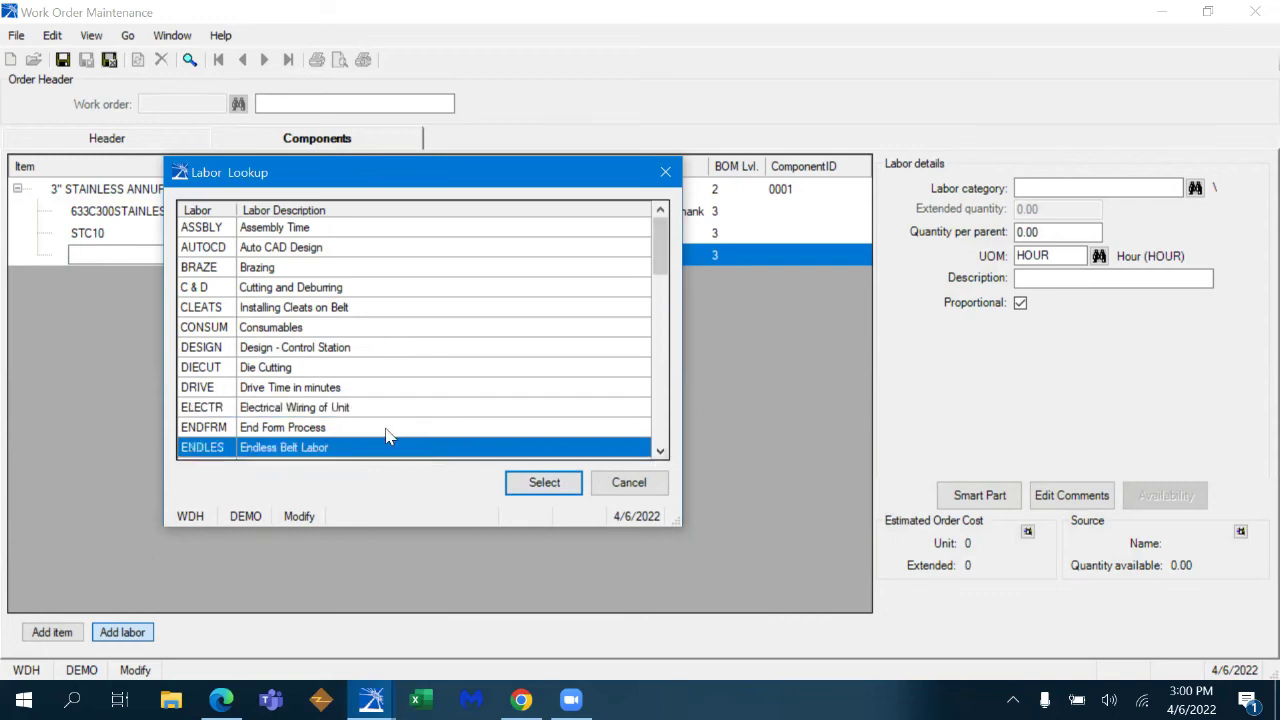
click(388, 430)
click(660, 452)
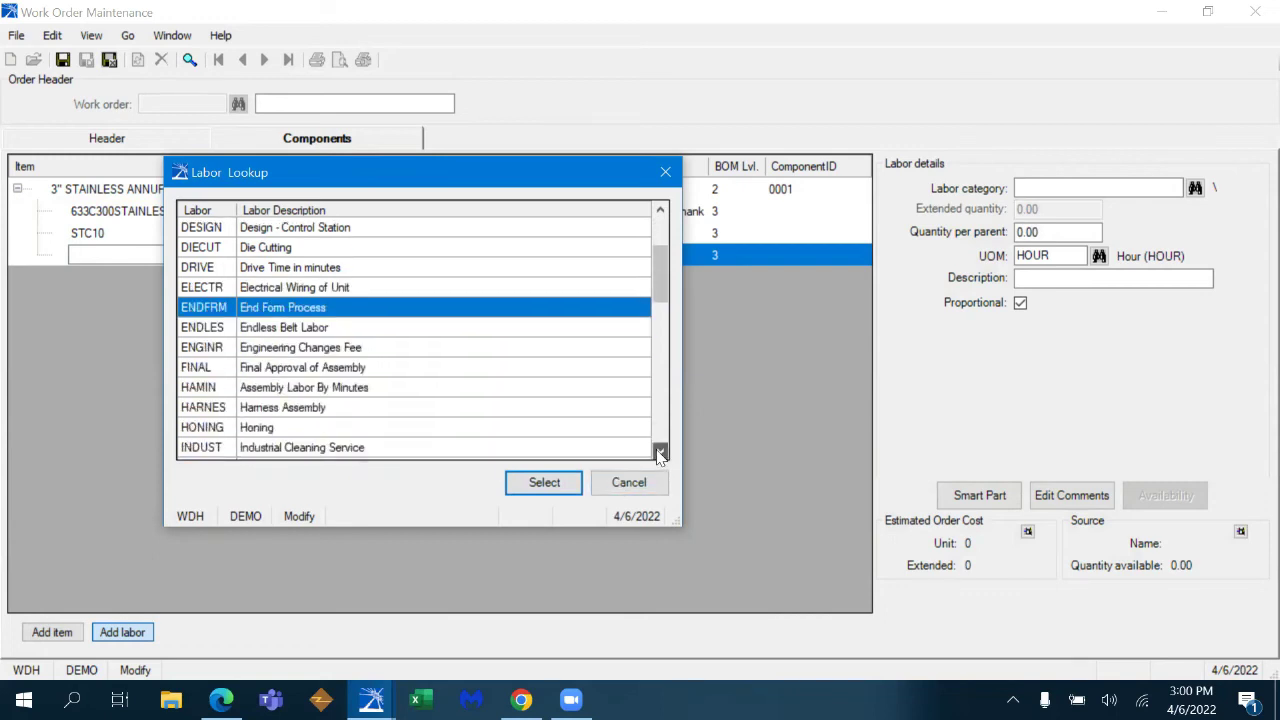
click(660, 452)
click(392, 330)
click(396, 350)
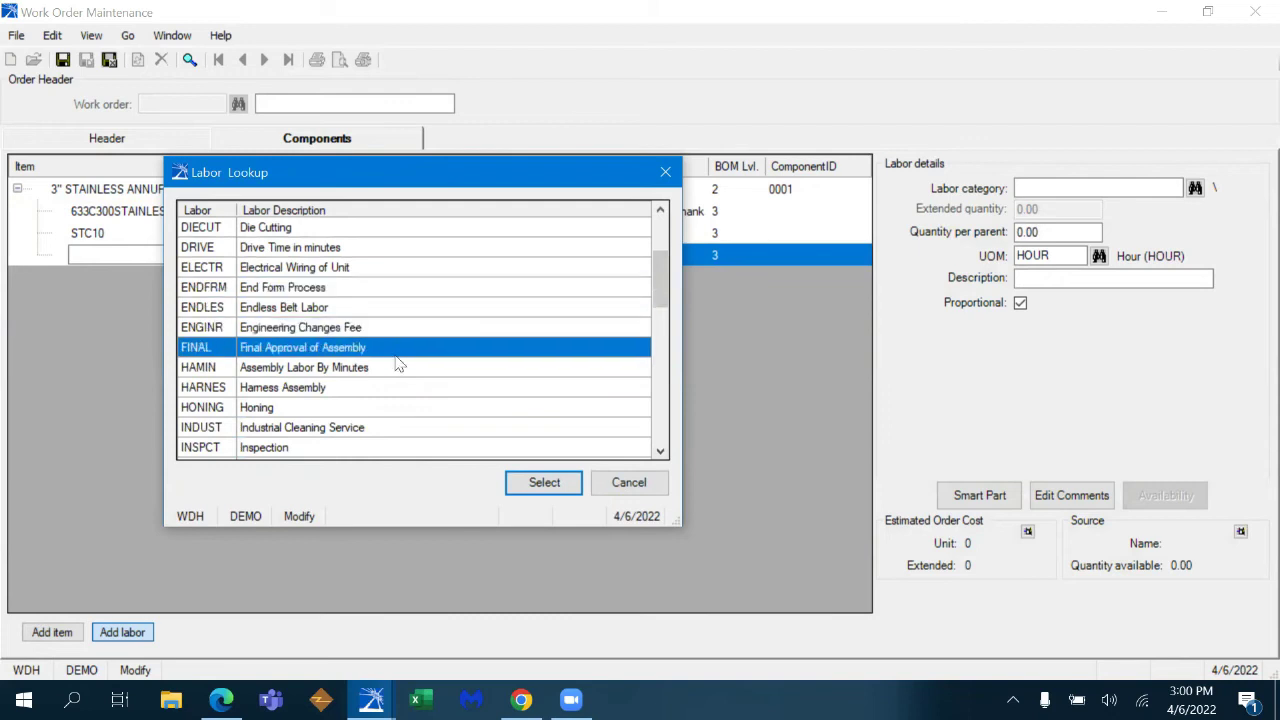
click(398, 390)
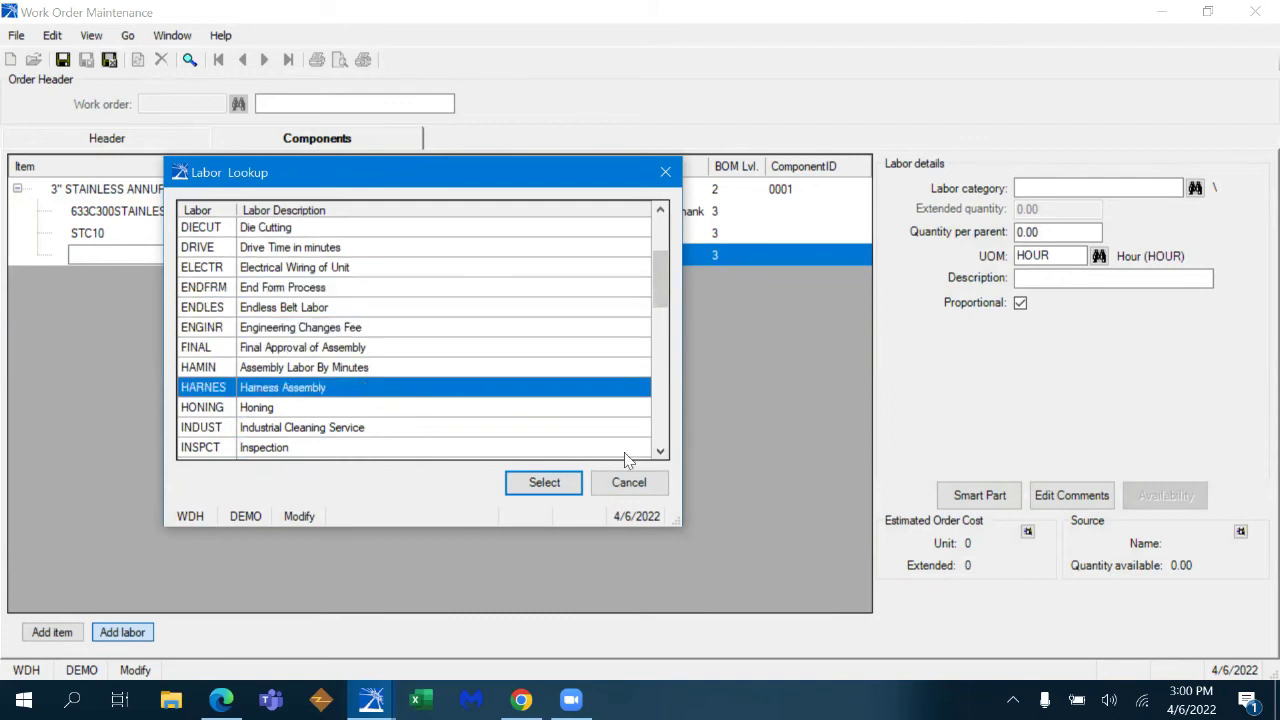
click(660, 452)
click(660, 452)
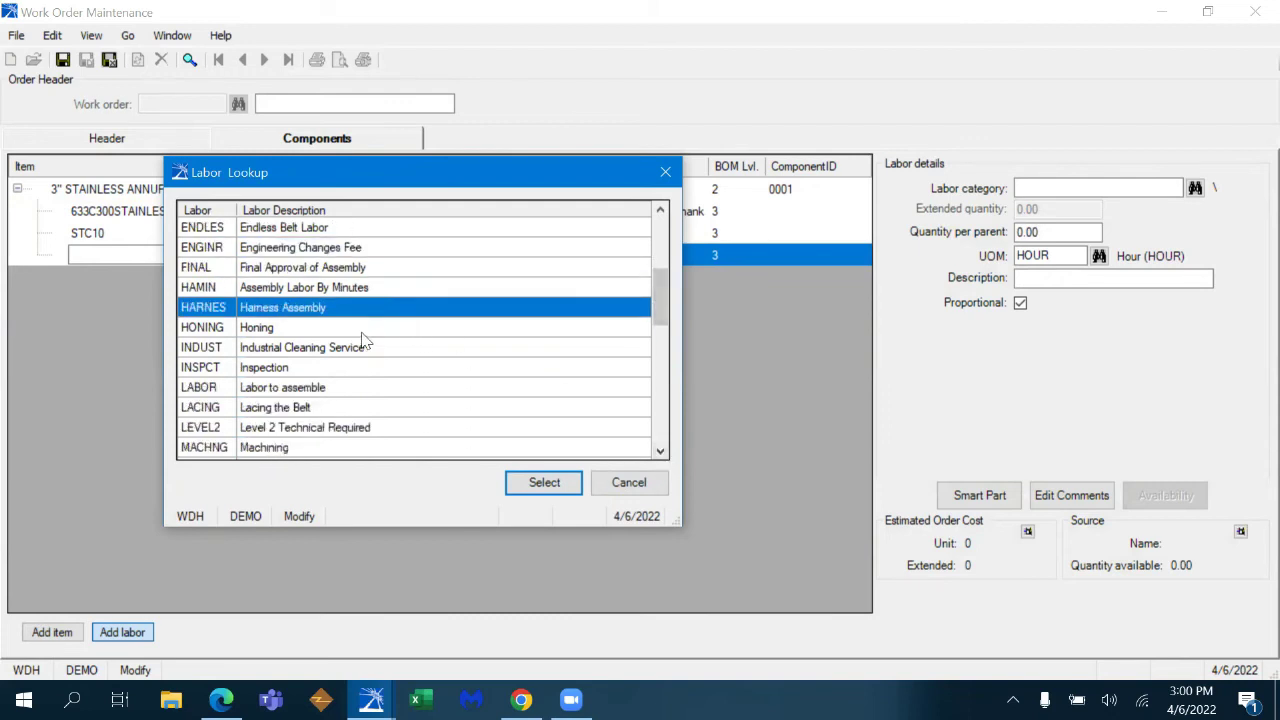
click(347, 374)
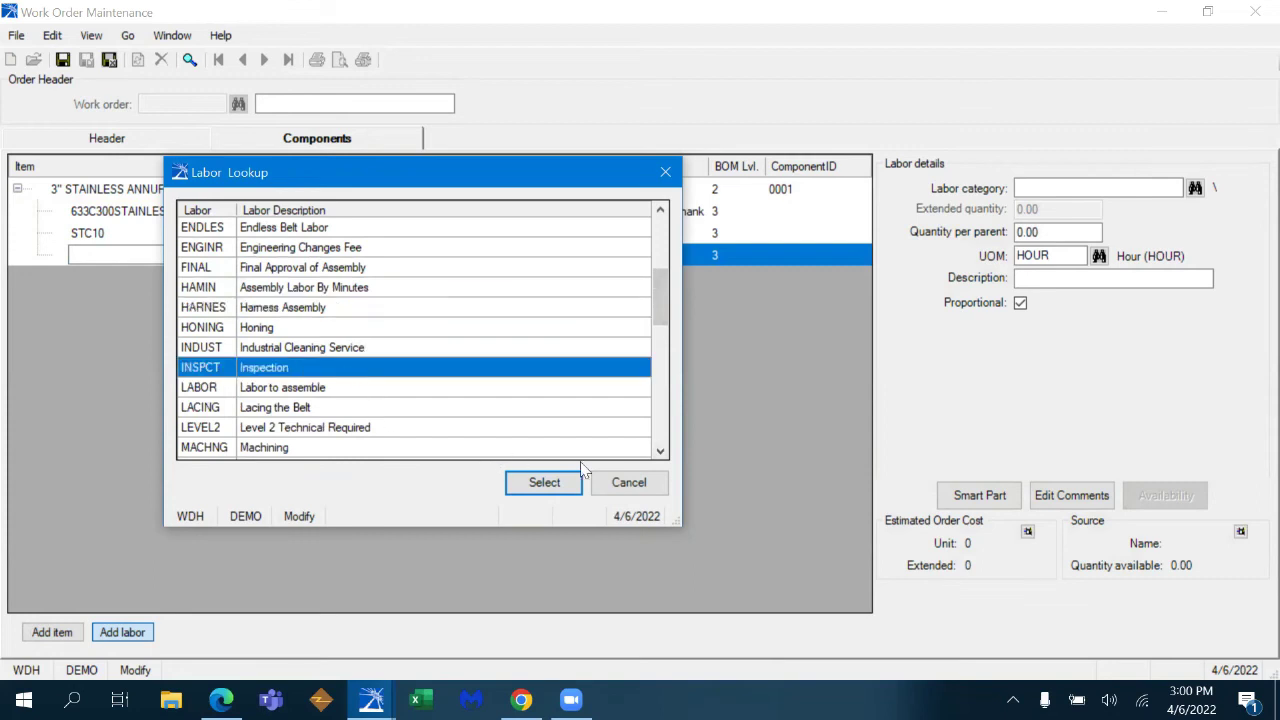
click(395, 410)
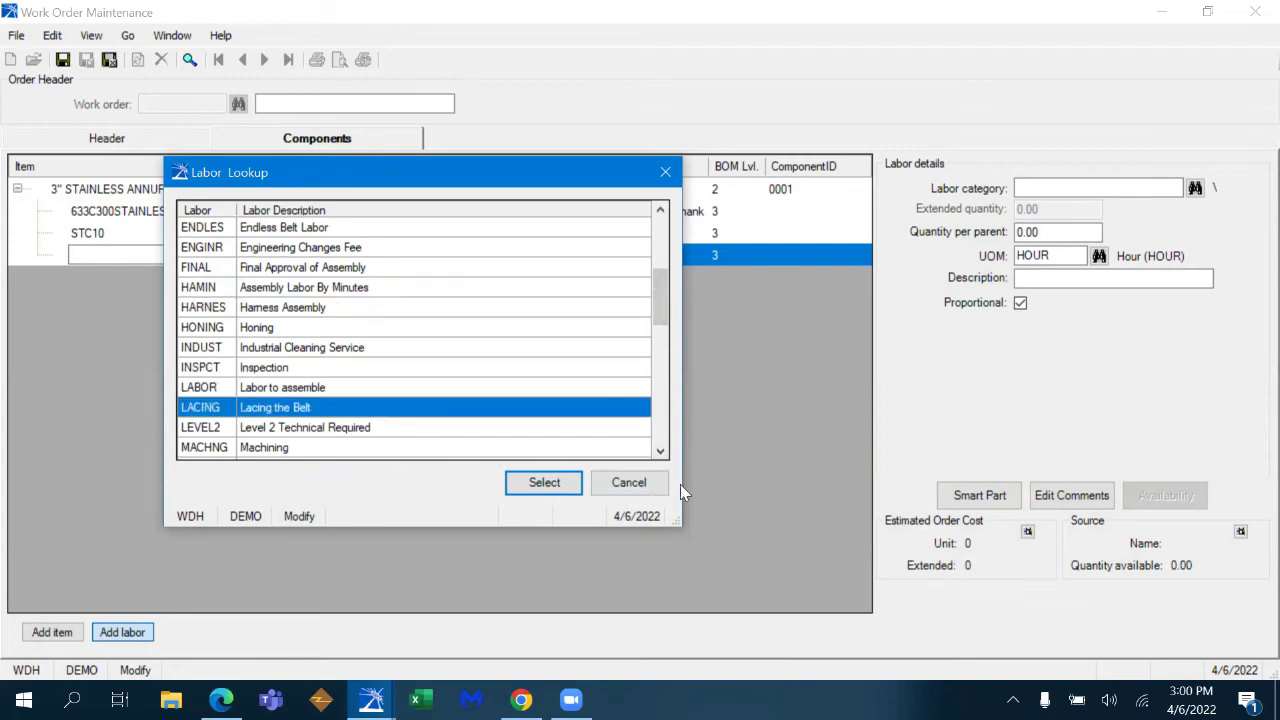
scroll(447, 374, down, 6)
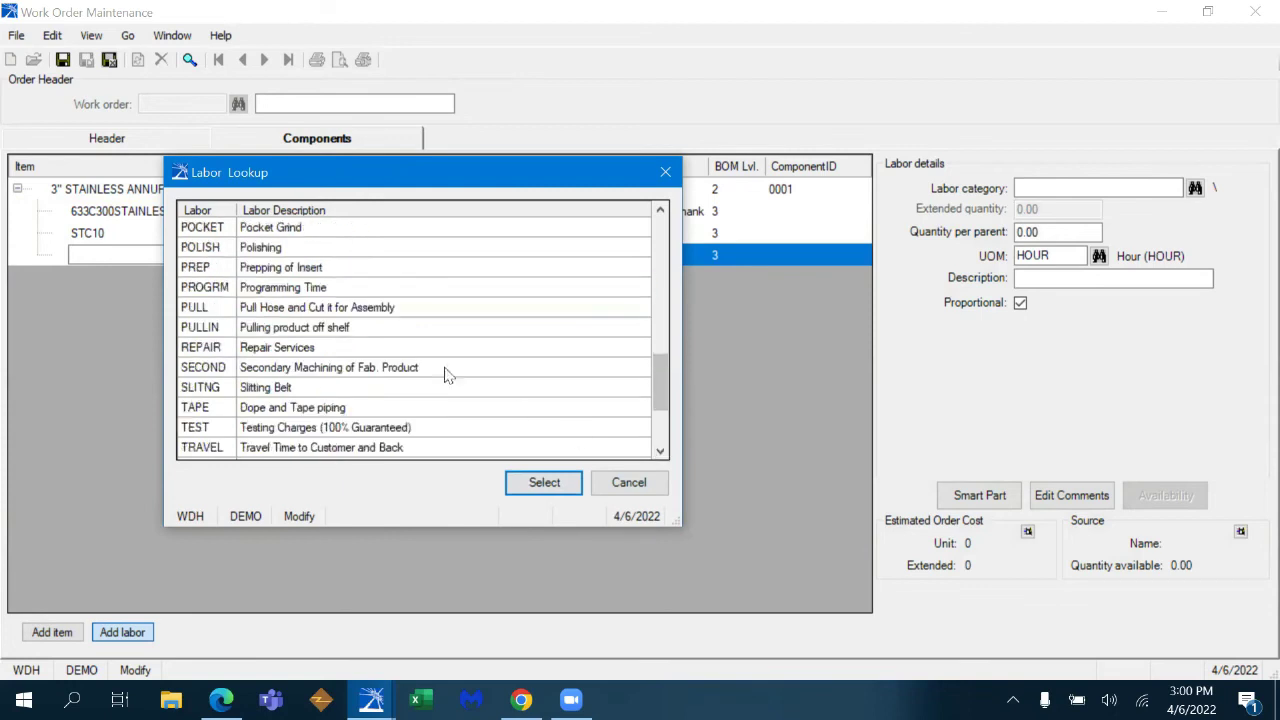
click(303, 250)
click(313, 232)
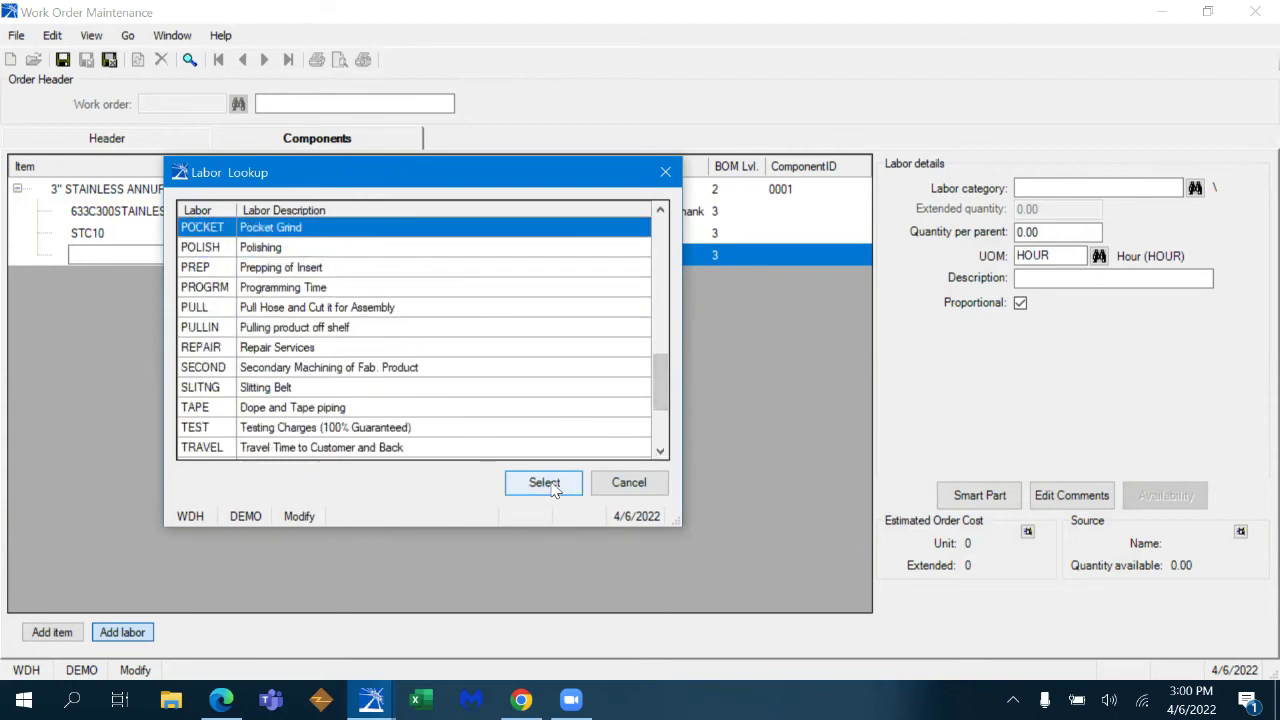
drag(660, 378, 657, 233)
double_click(425, 228)
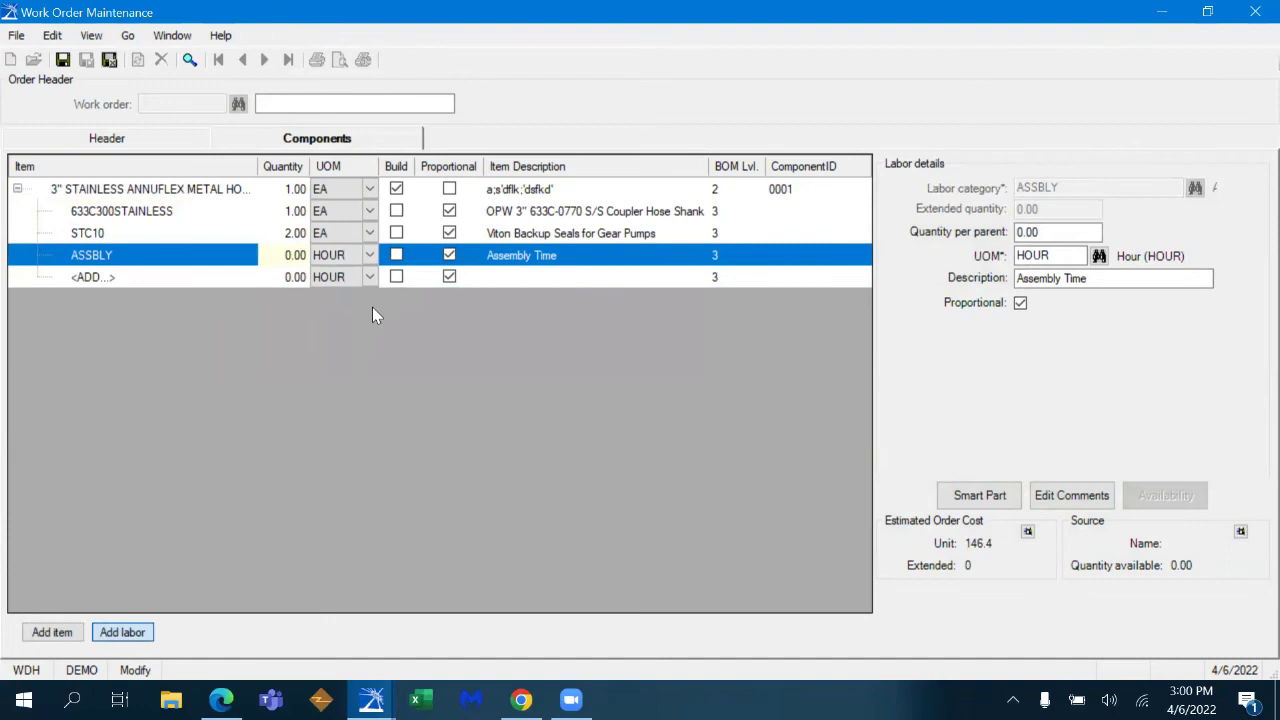
- Set ASSBLY labor to 0.5 hour, then save and close the work order despite the margin warning
click(298, 255)
text(.5)
key(Return)
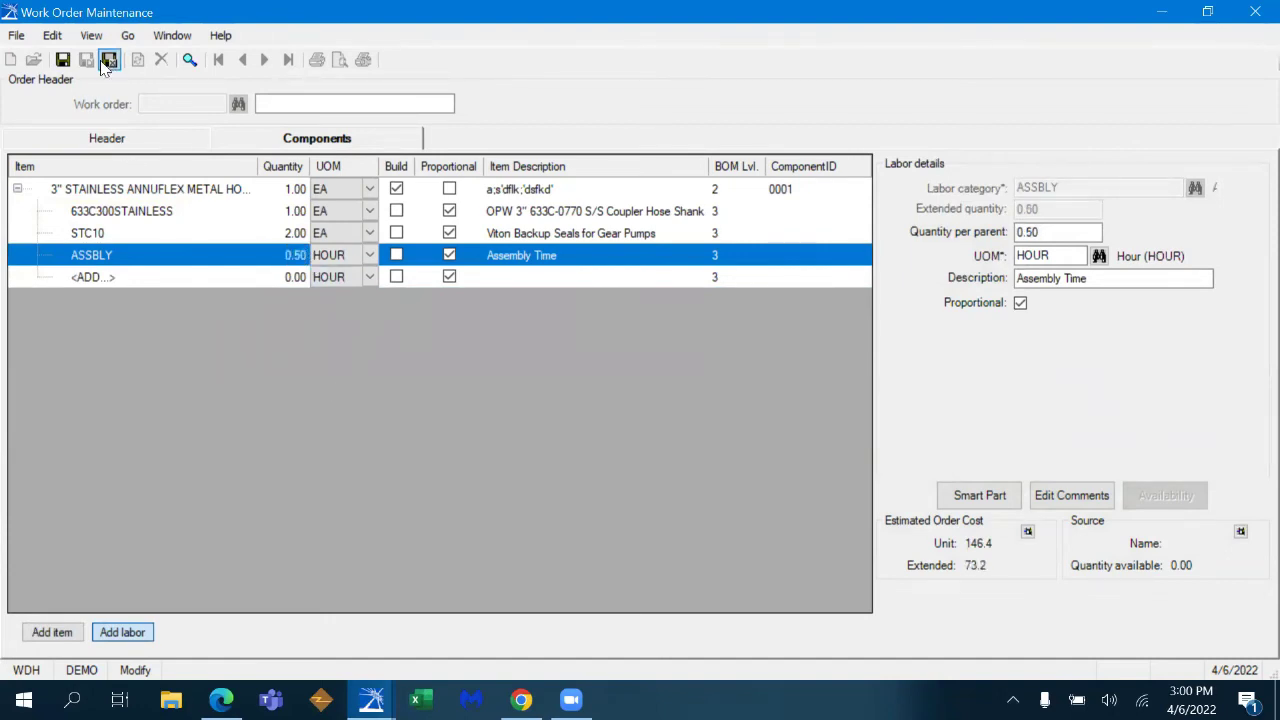
click(109, 60)
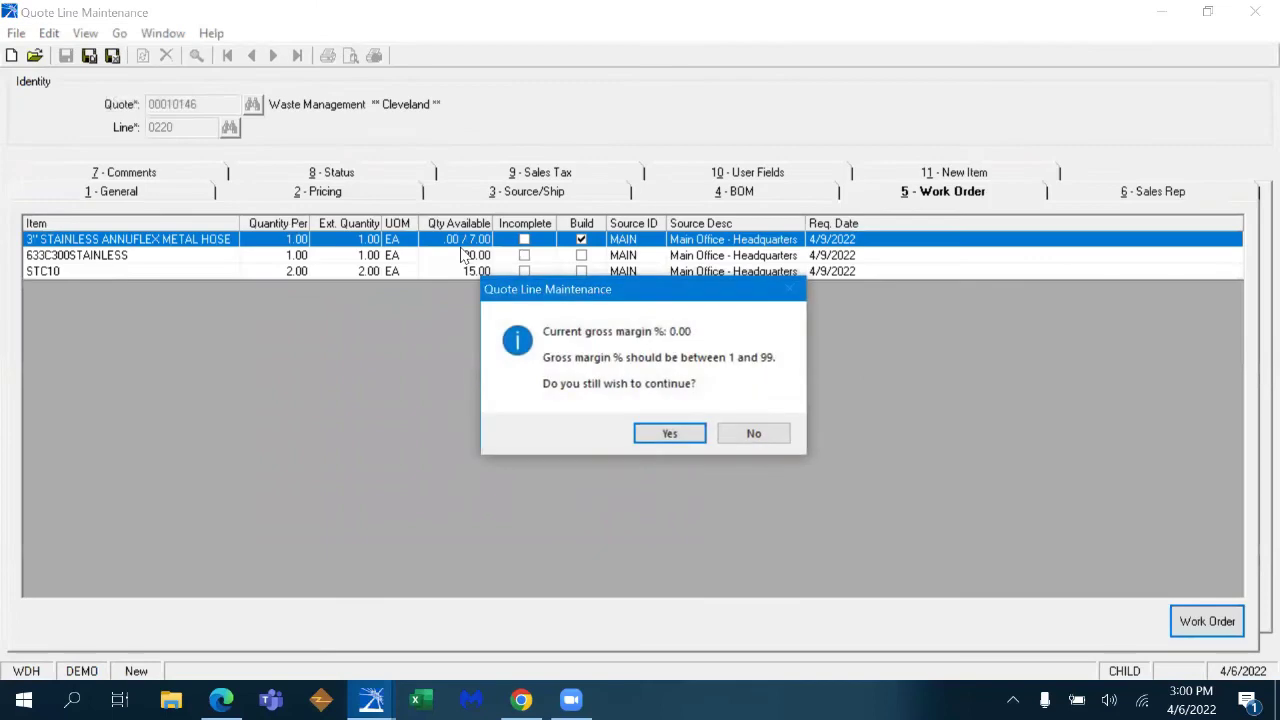
click(690, 434)
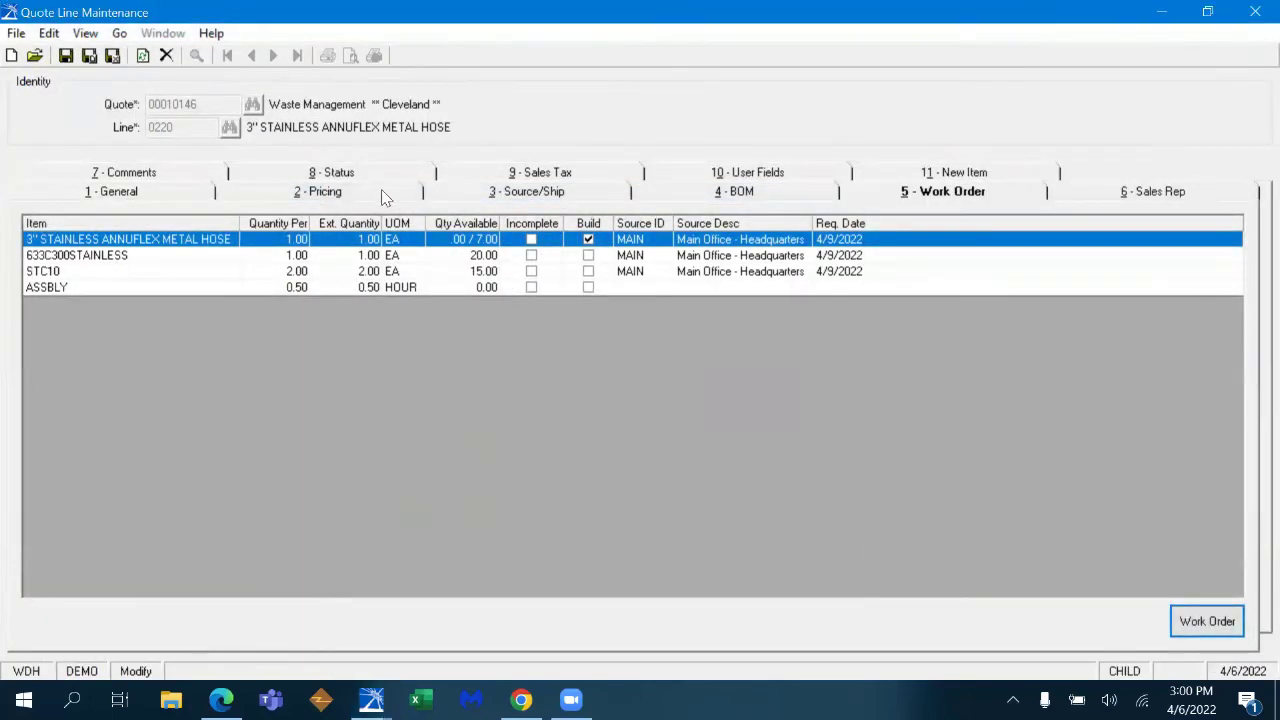
- In the line's price calculator, set the net margin to 50%
click(385, 195)
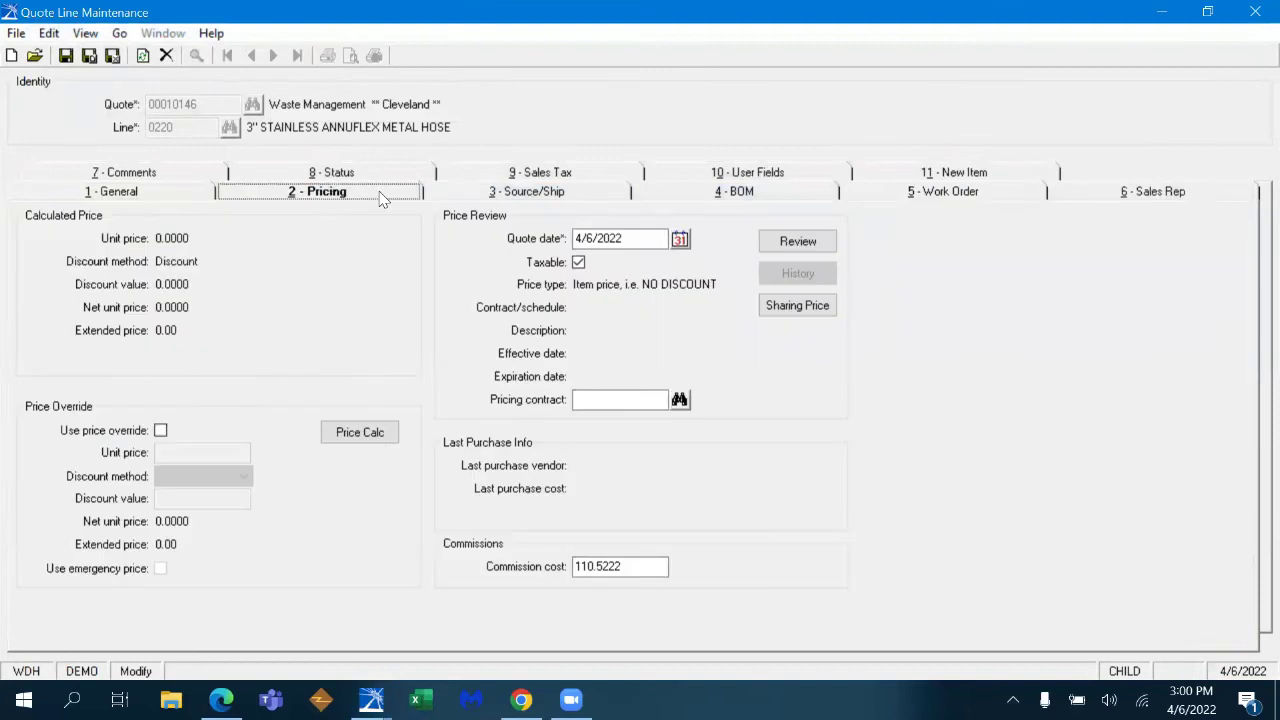
click(378, 437)
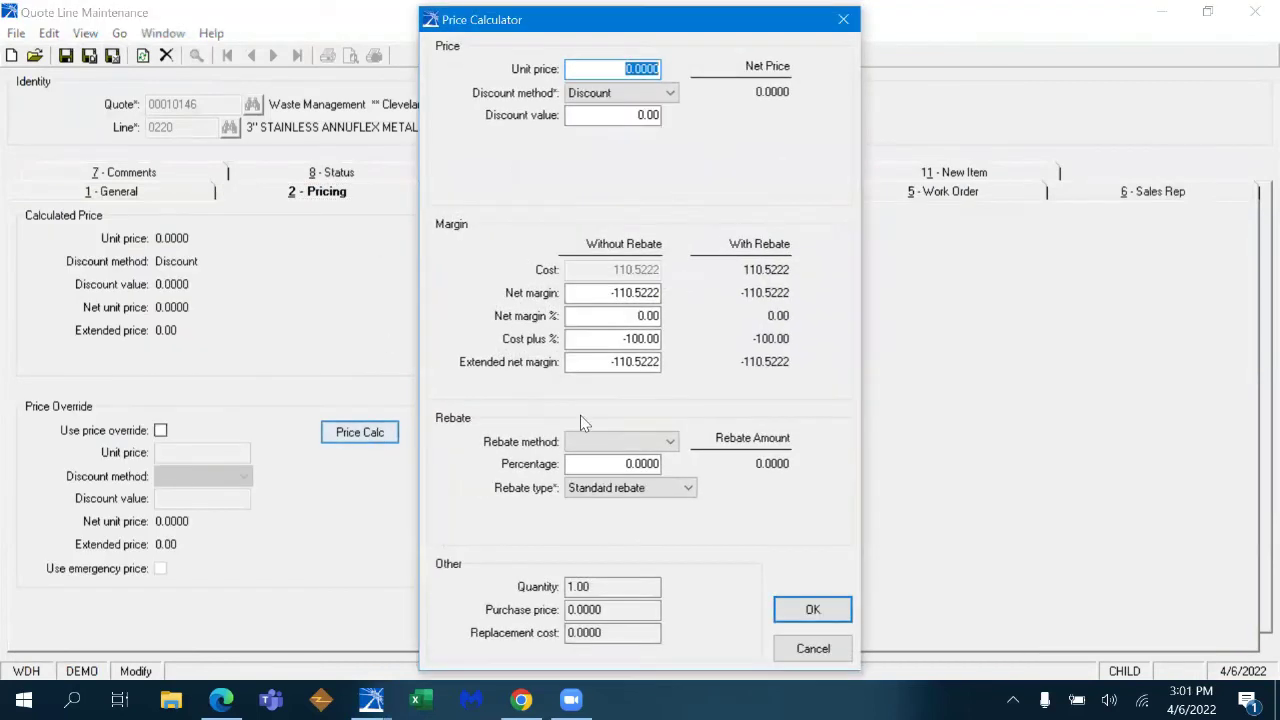
click(640, 316)
key(BackSpace)
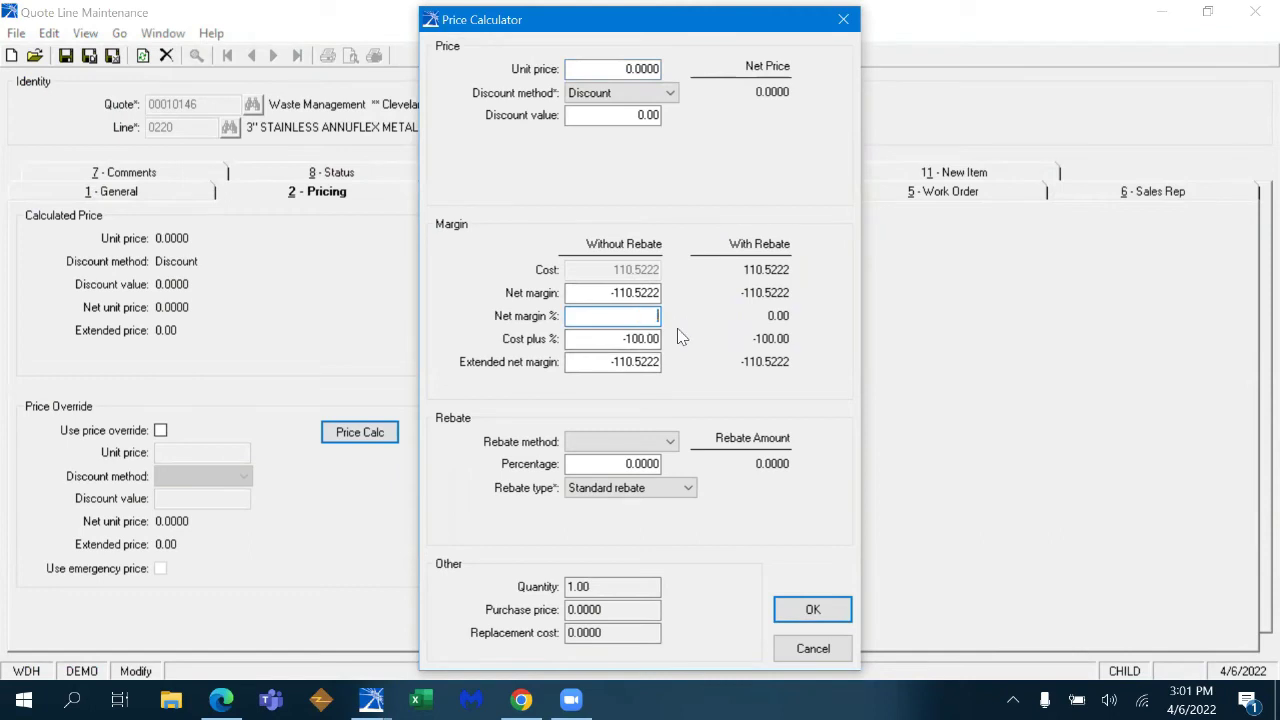
text(50)
key(Tab)
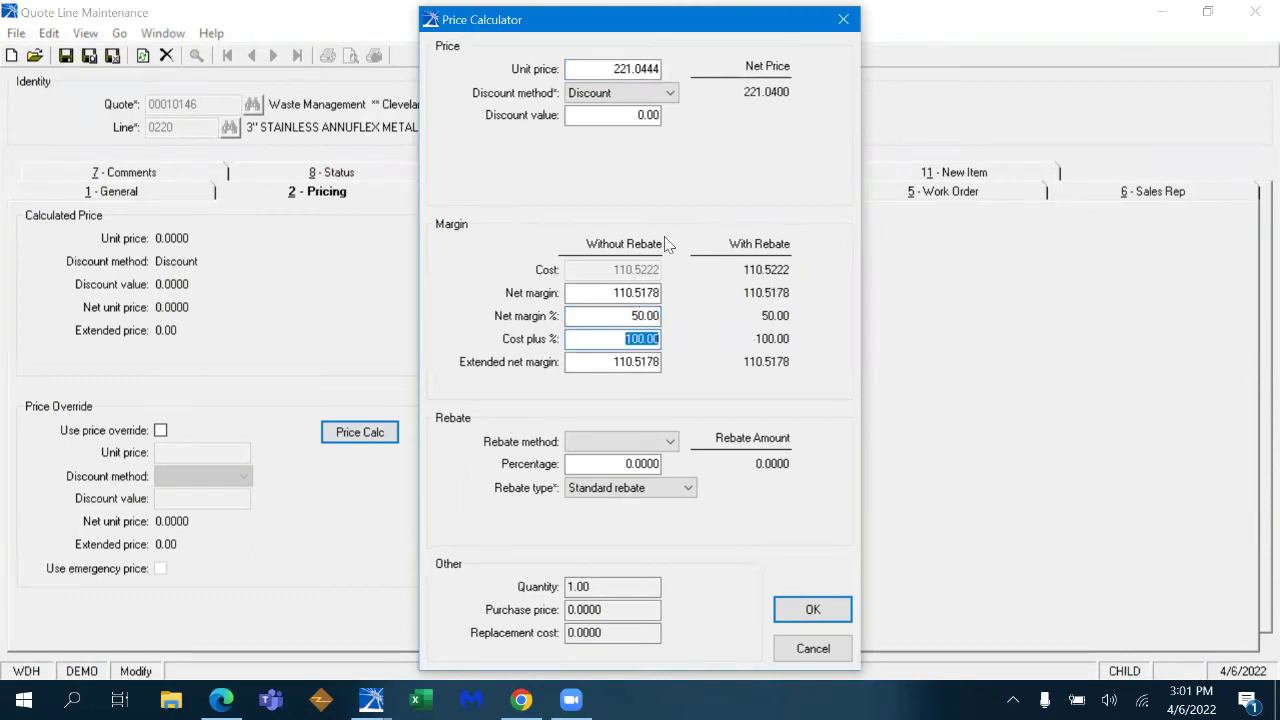
- Override the unit price to 220 and review the line's general price details
drag(569, 68, 657, 68)
key(BackSpace)
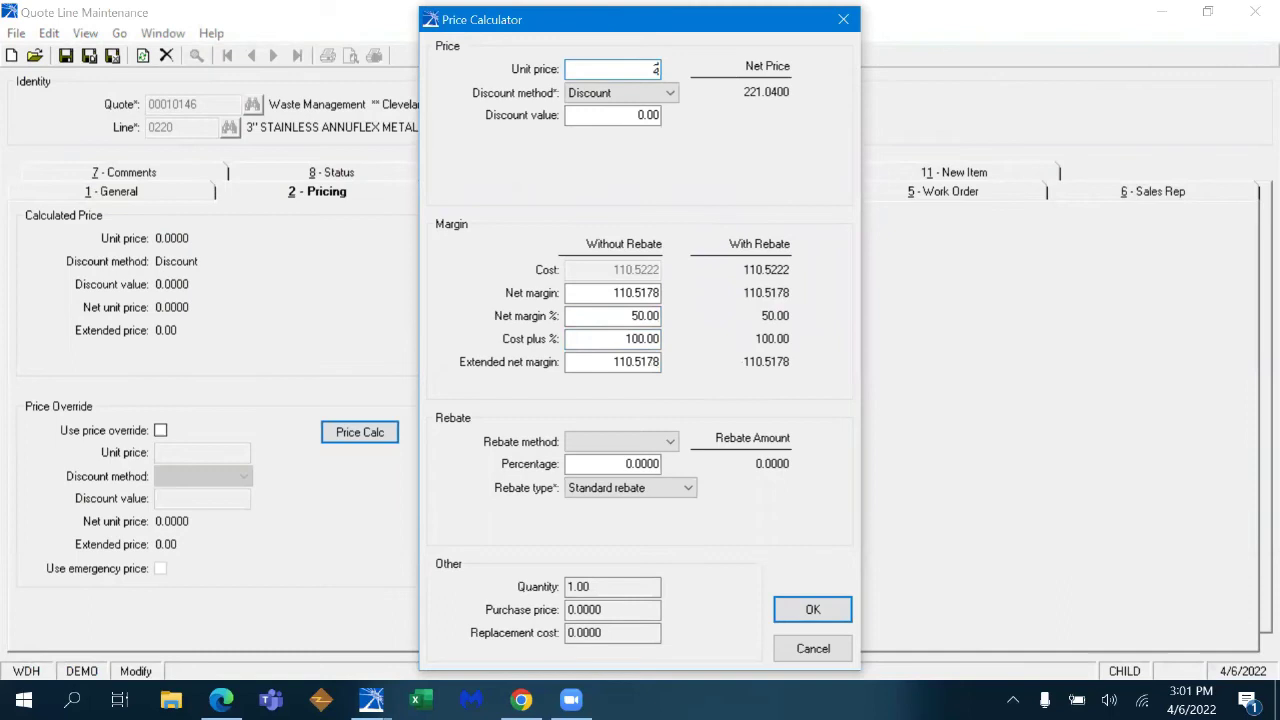
text(220)
key(Tab)
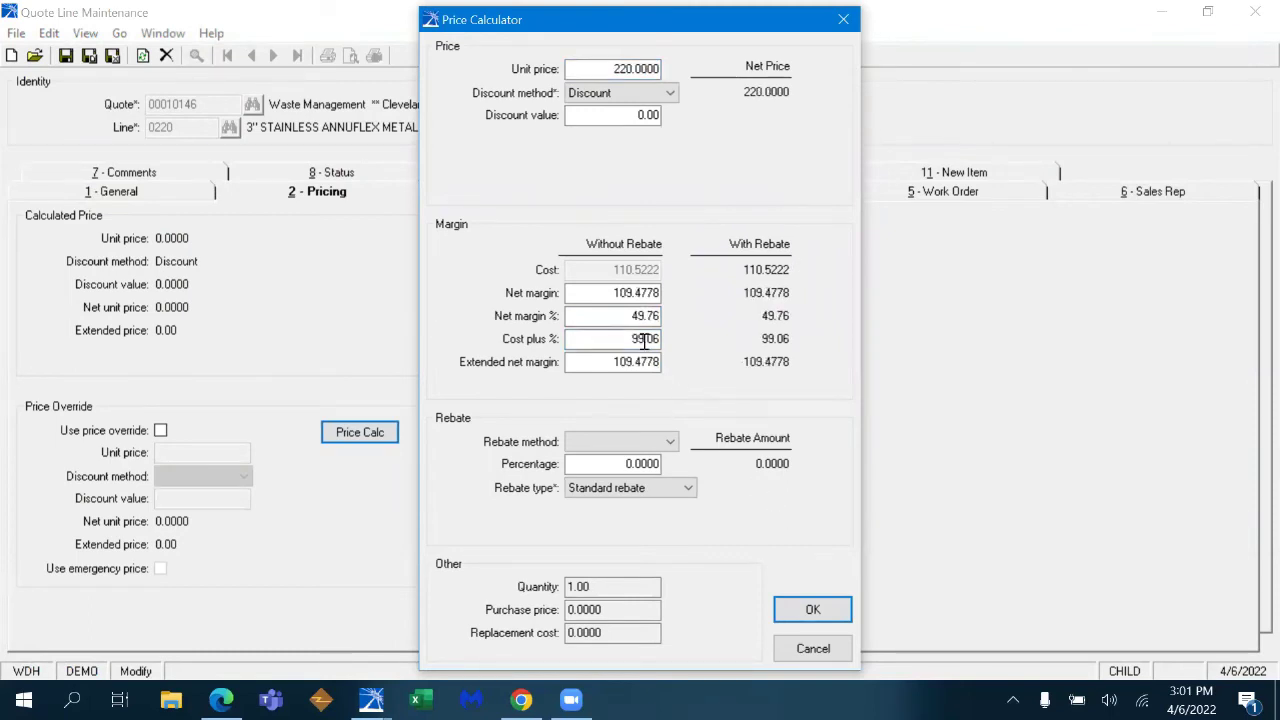
click(815, 611)
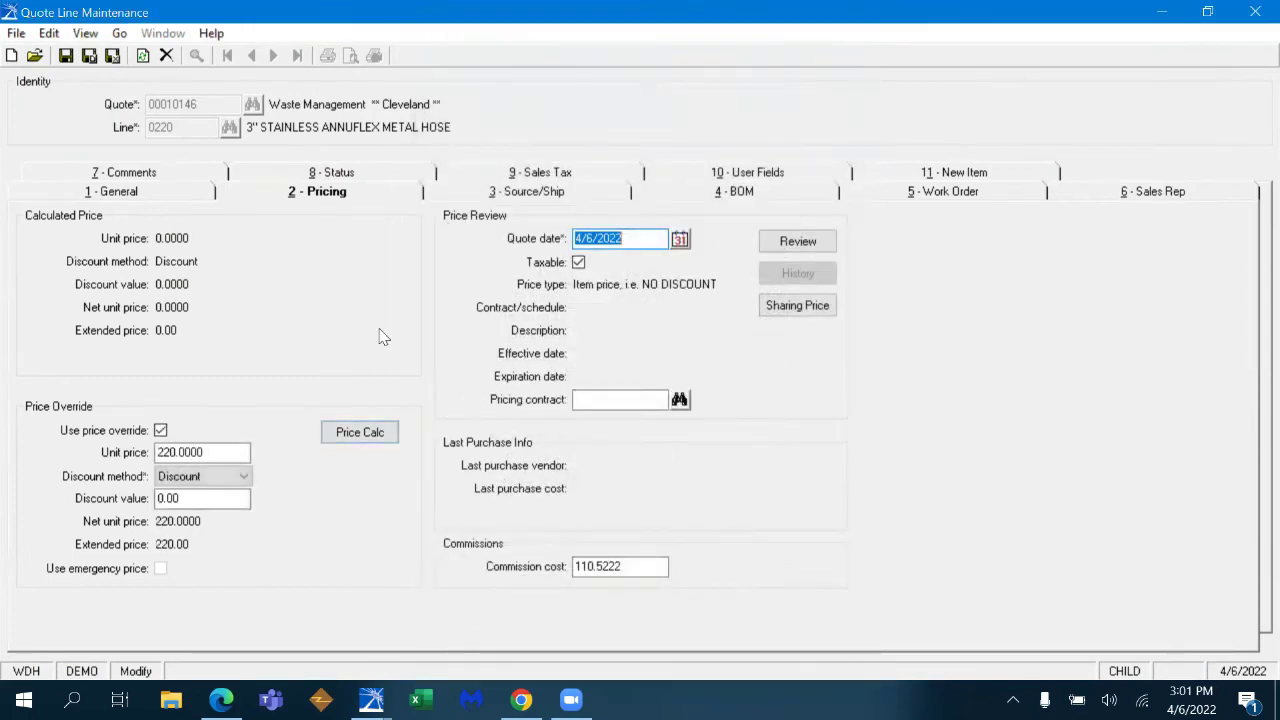
click(189, 198)
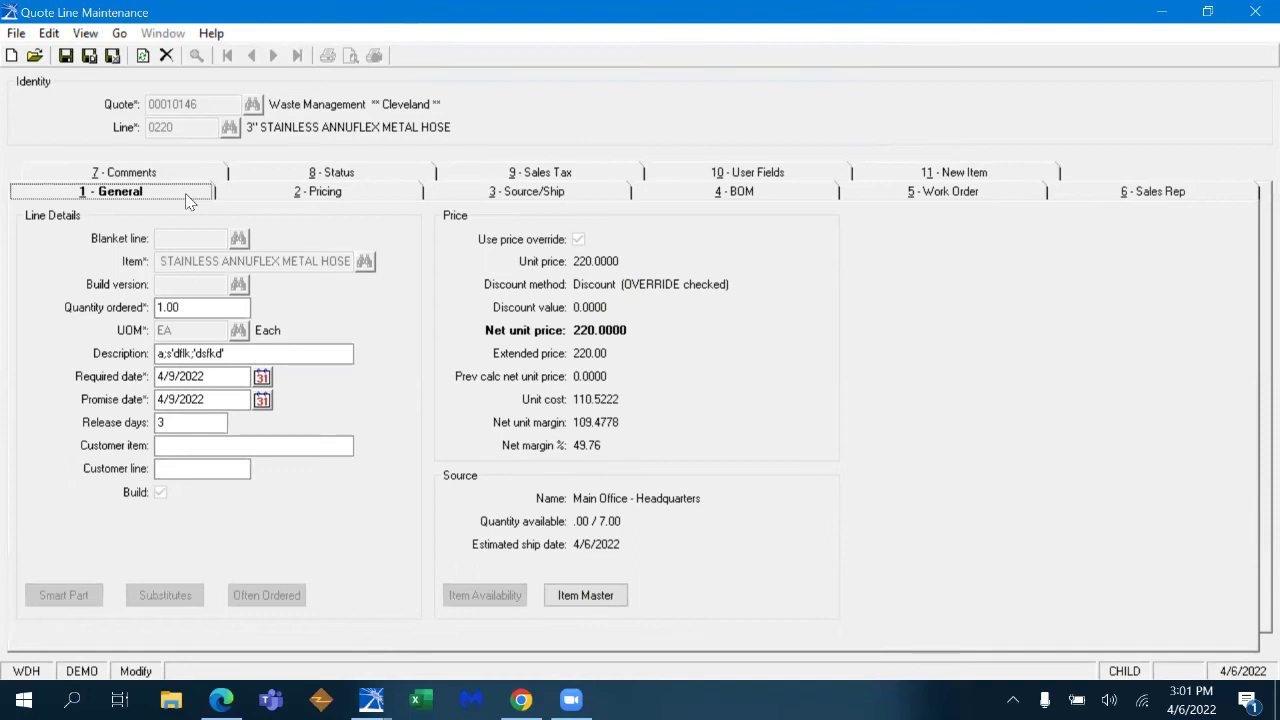
- Set line 0220's pricing method to Parent list price and return to the General tab
key(ctrl+s)
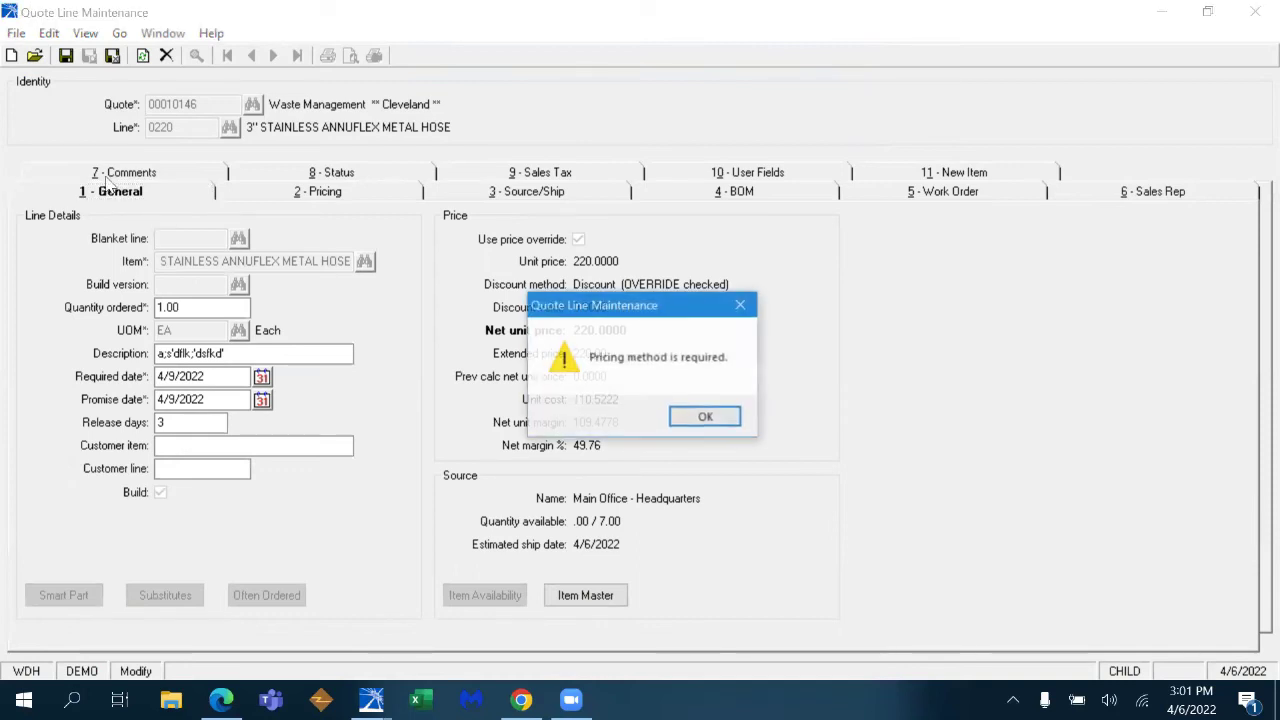
click(704, 417)
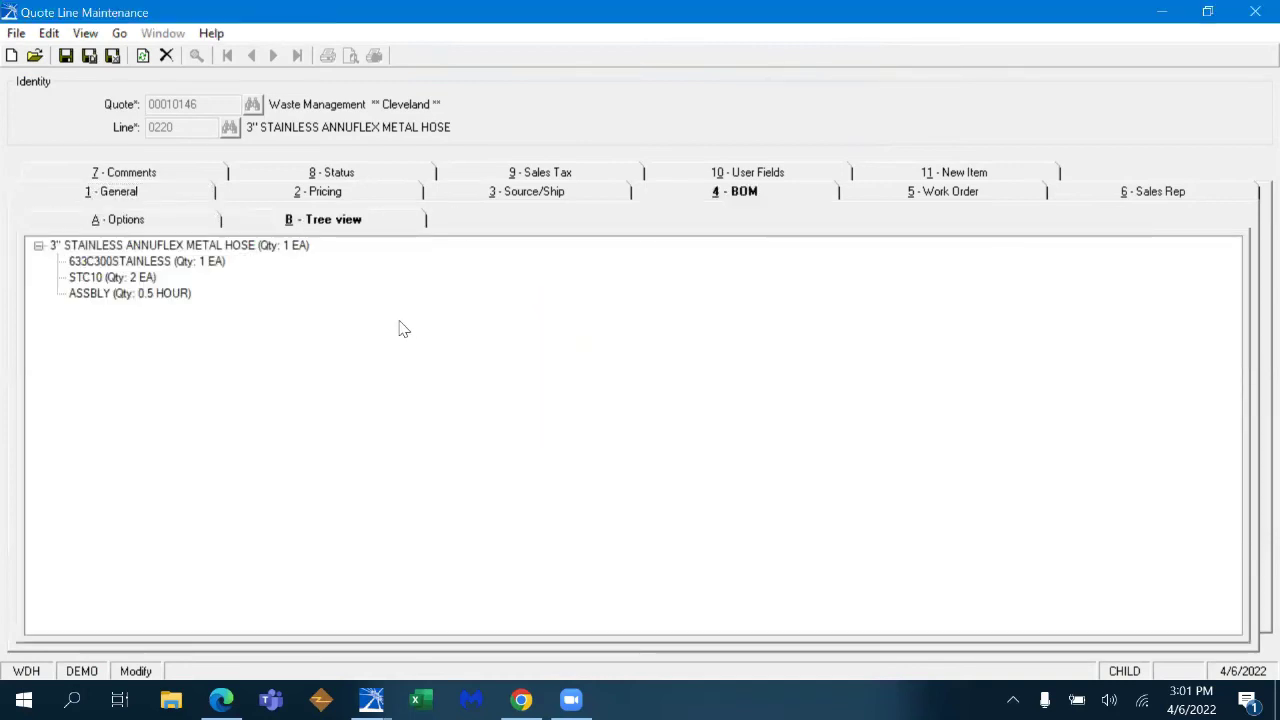
click(210, 222)
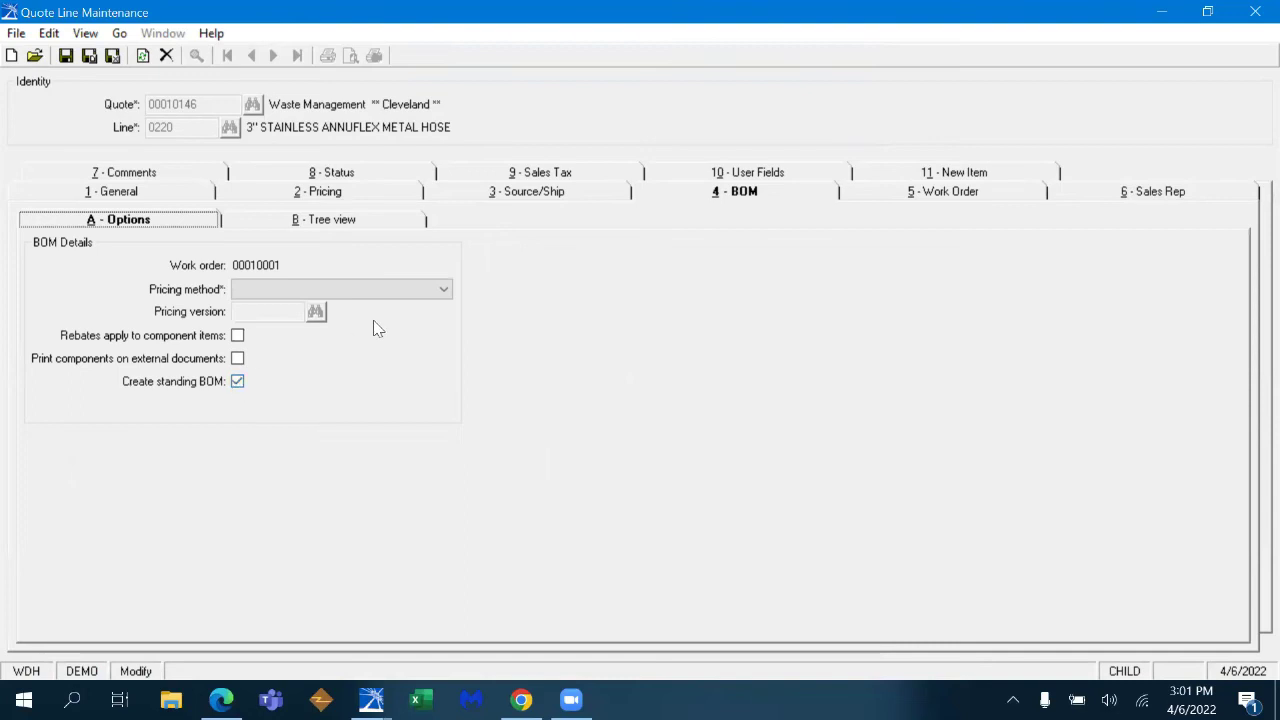
click(441, 292)
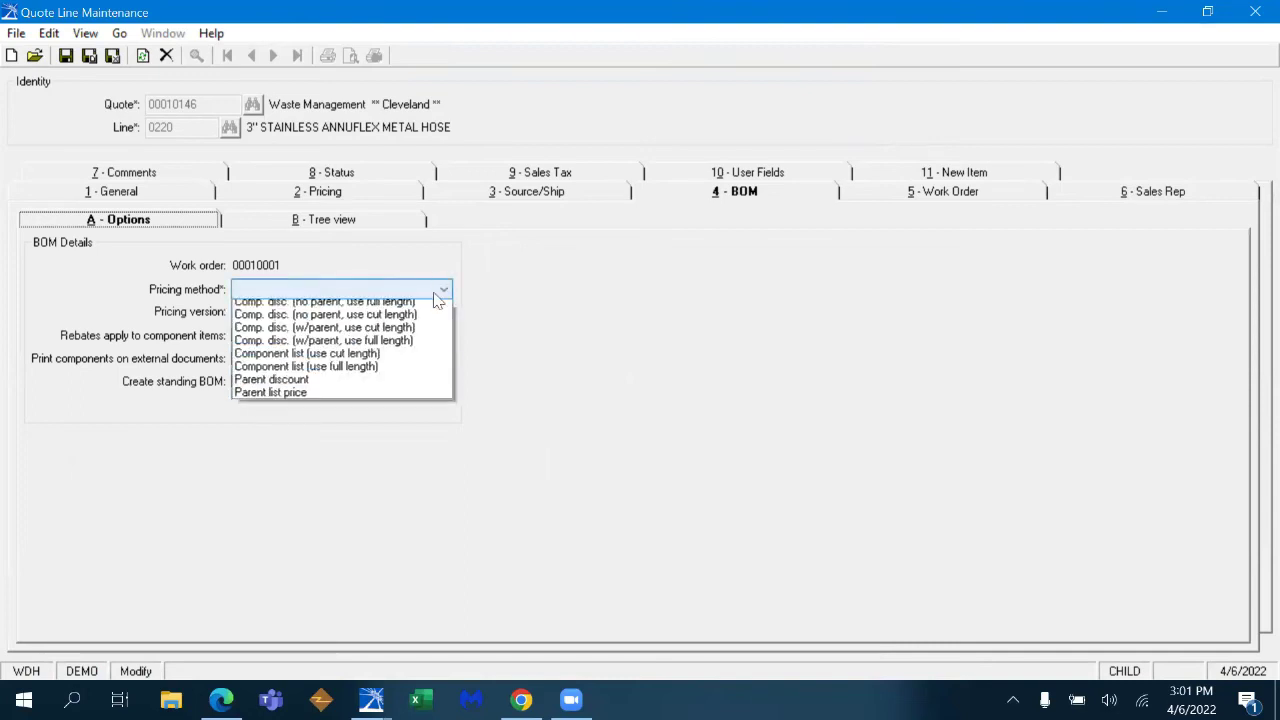
click(400, 399)
click(155, 195)
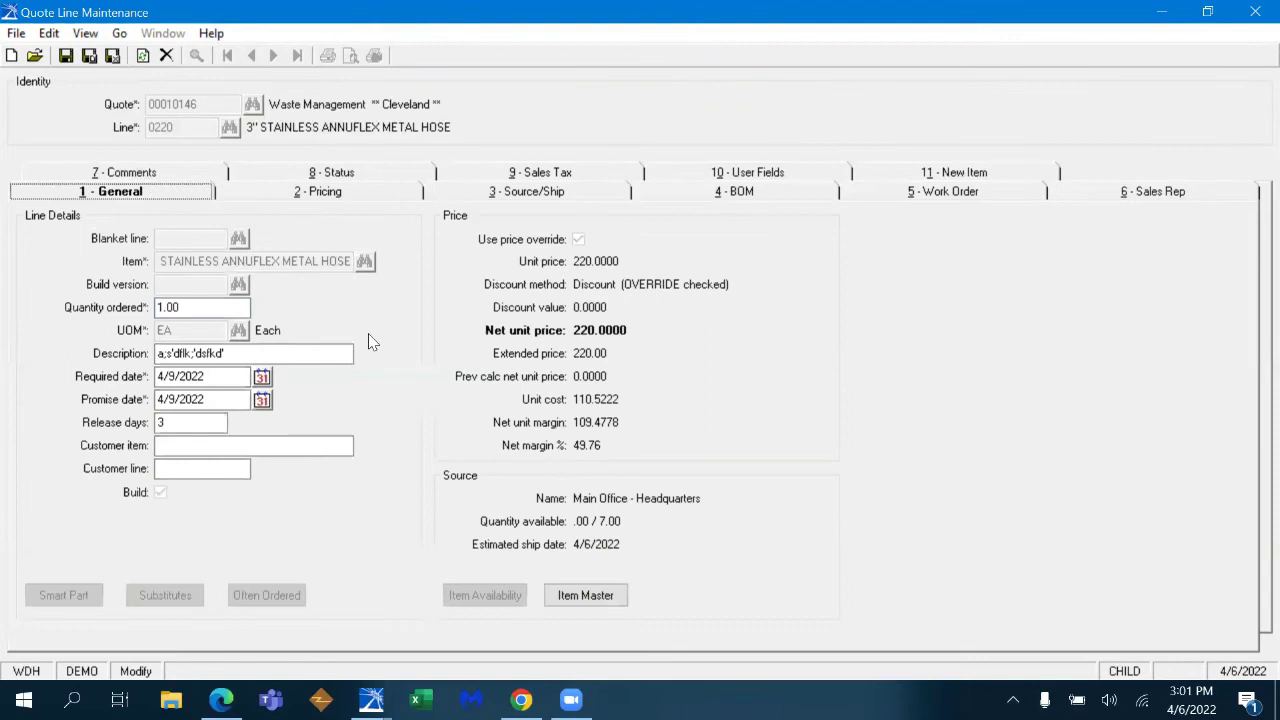
- Start new quote line 0230 with item 9500182, found by searching 9500
key(ctrl+n)
click(301, 261)
text(9500)
key(Tab)
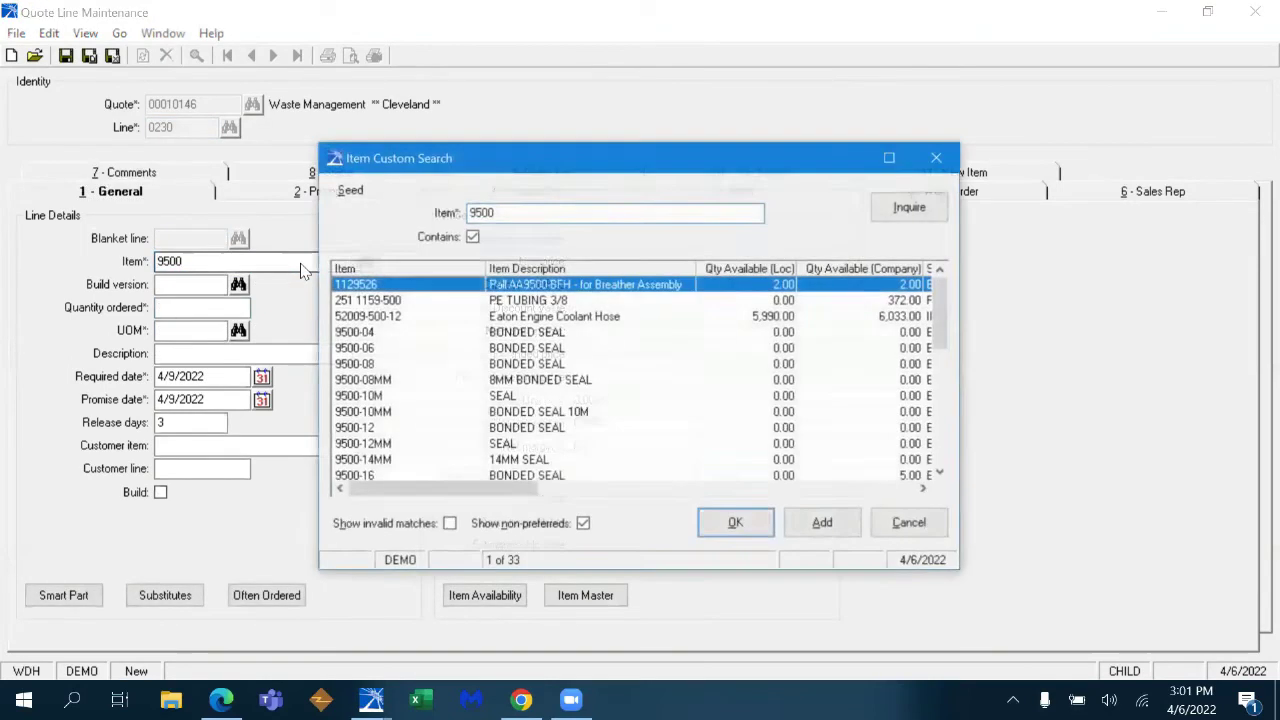
click(940, 368)
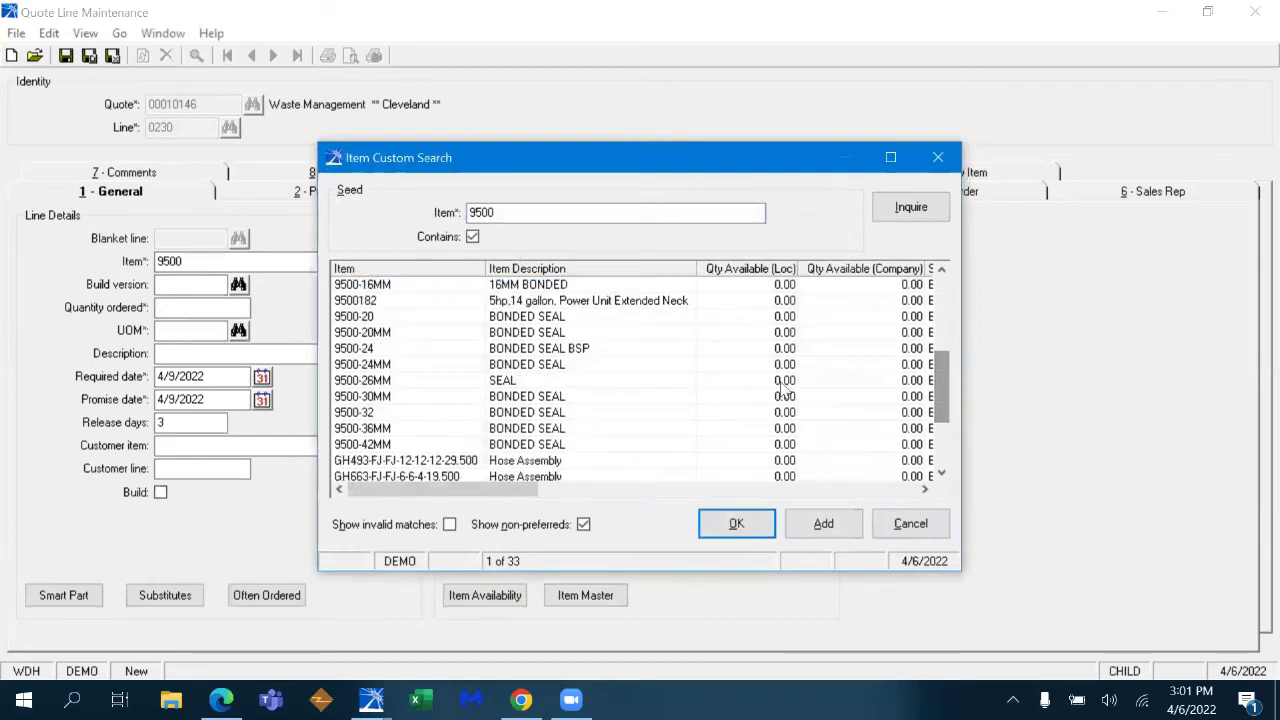
double_click(660, 311)
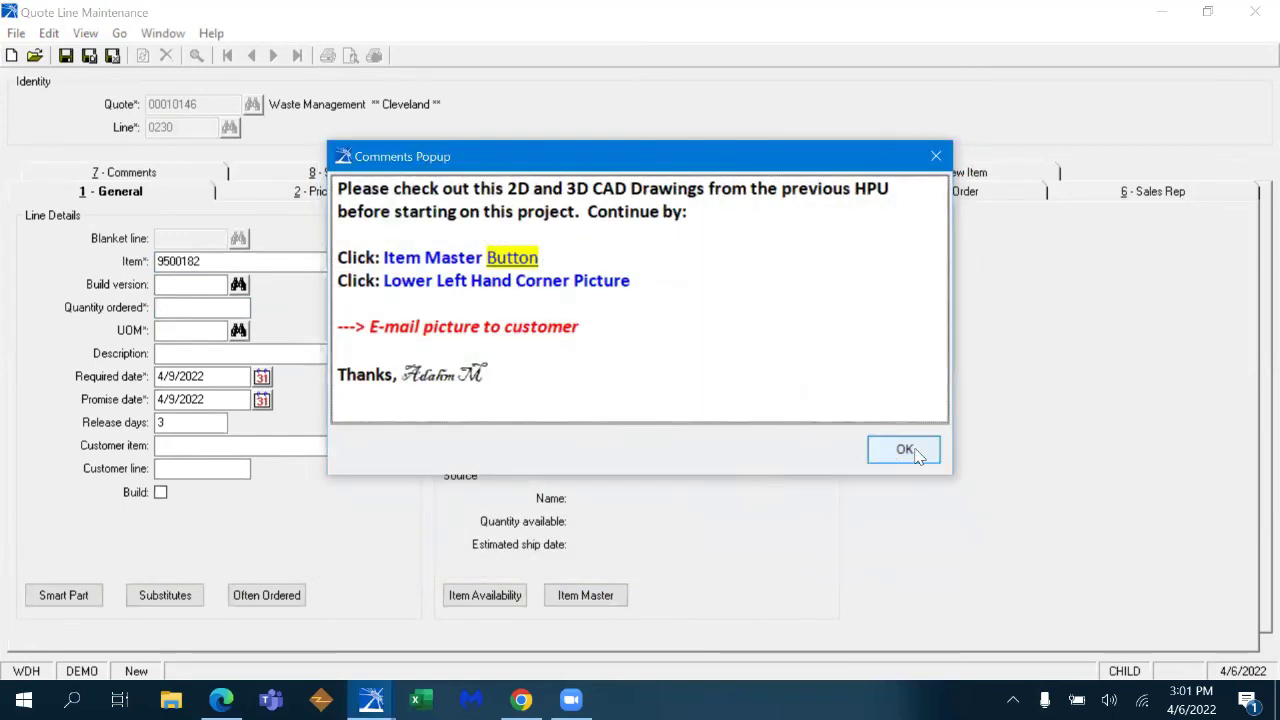
click(912, 453)
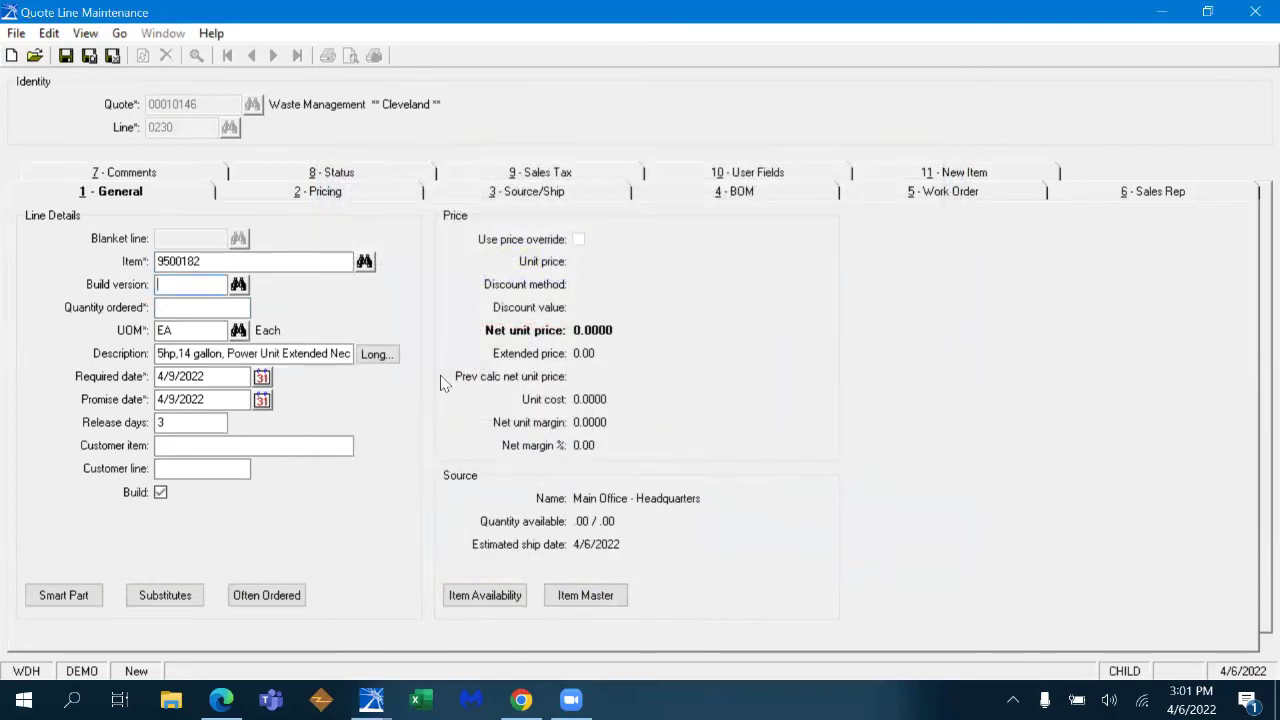
- Choose build version 0030 (Version 3), enter quantity 1, and save the line
click(238, 284)
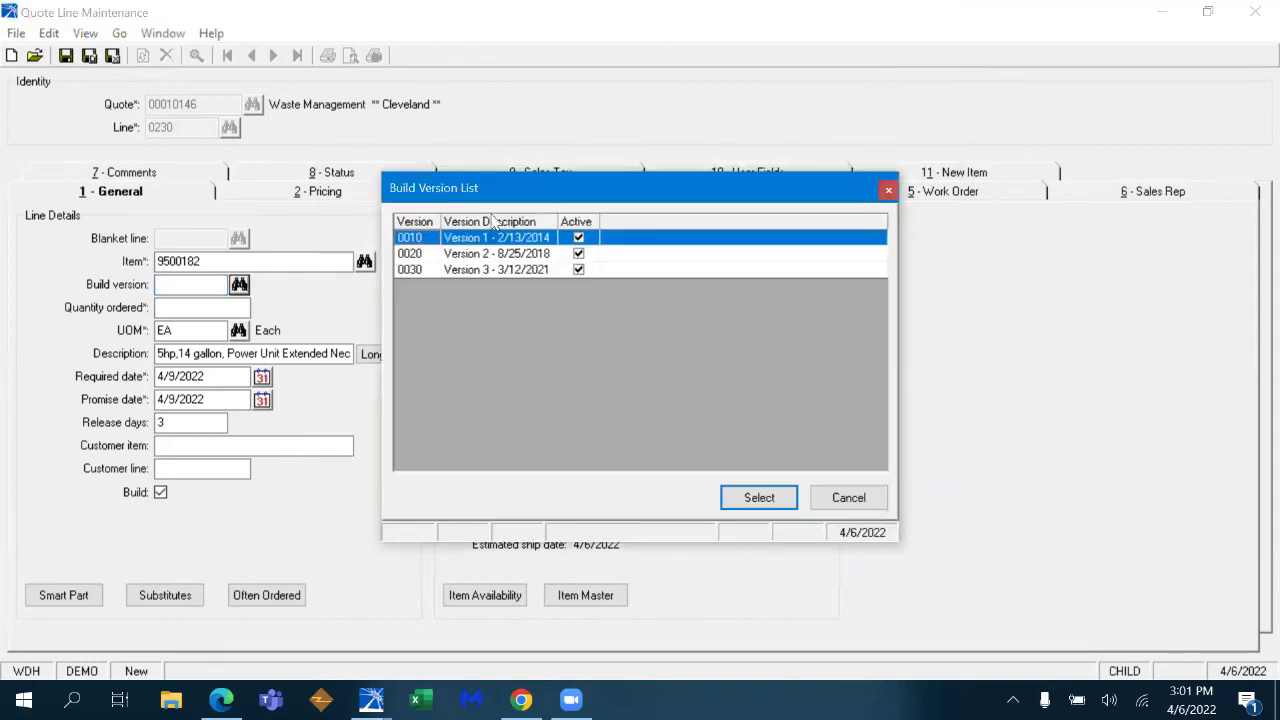
click(540, 270)
click(759, 497)
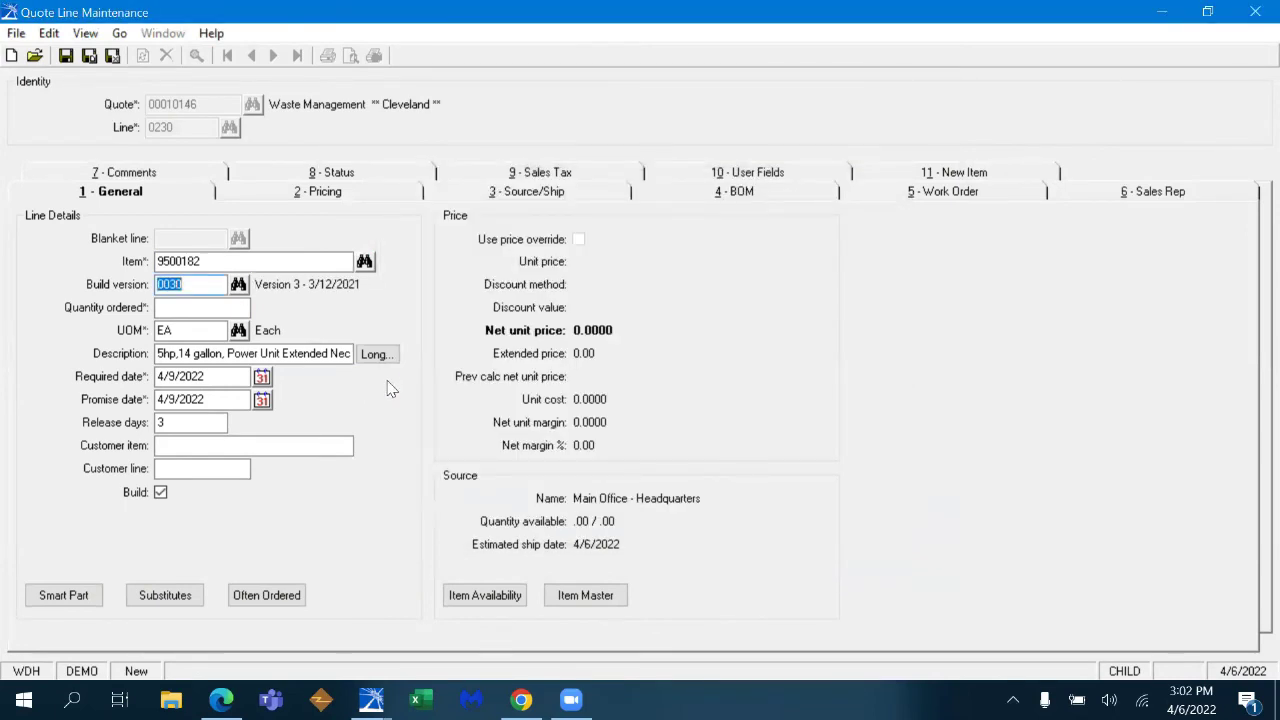
click(216, 306)
text(1)
key(Tab)
click(588, 602)
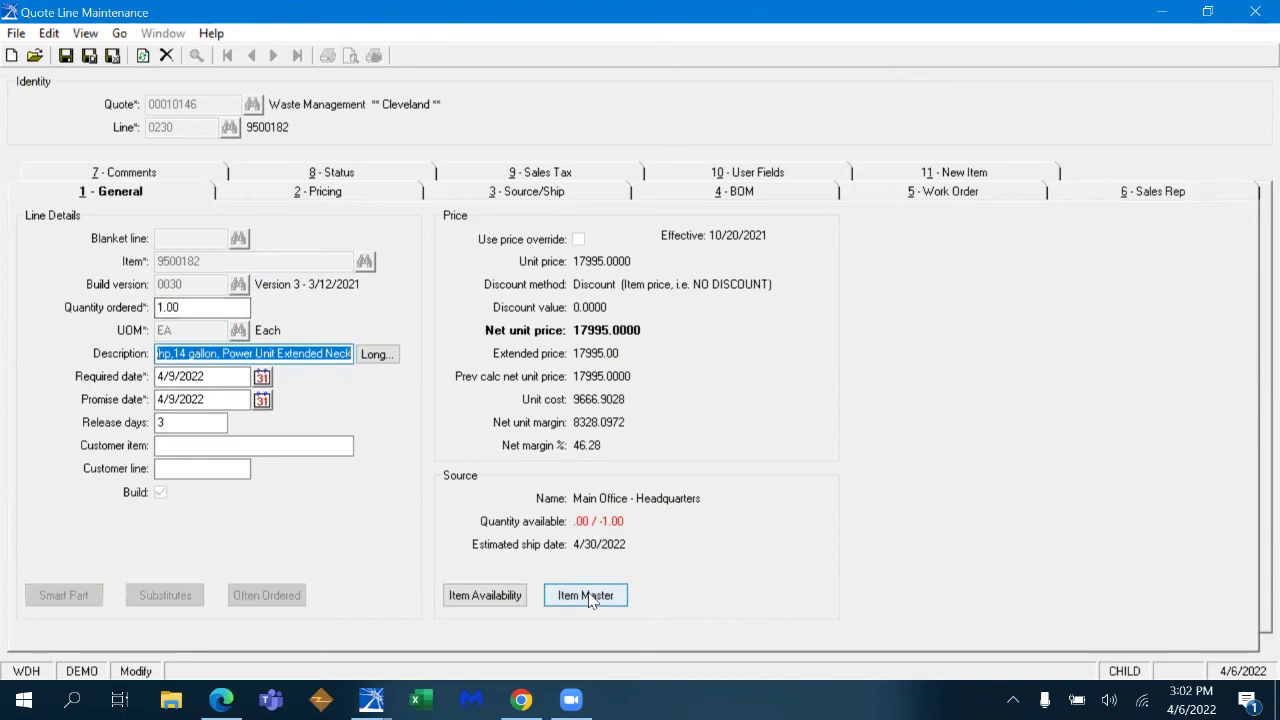
click(588, 597)
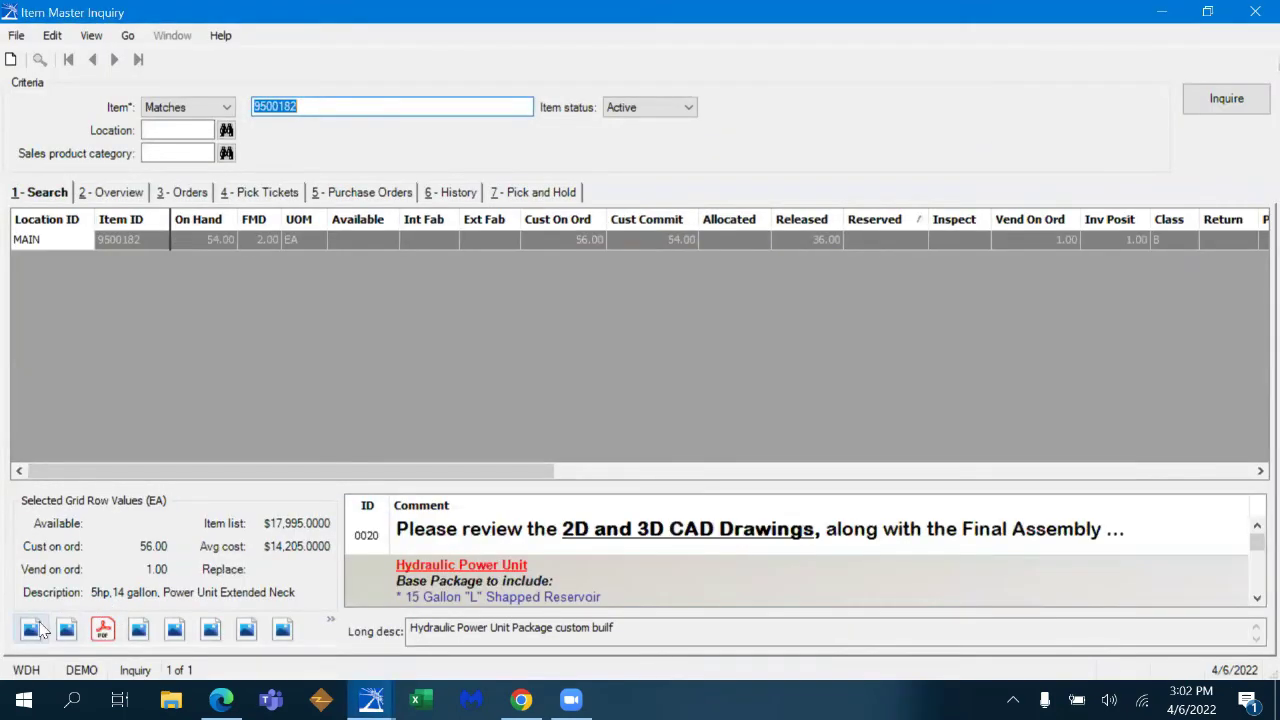
click(34, 629)
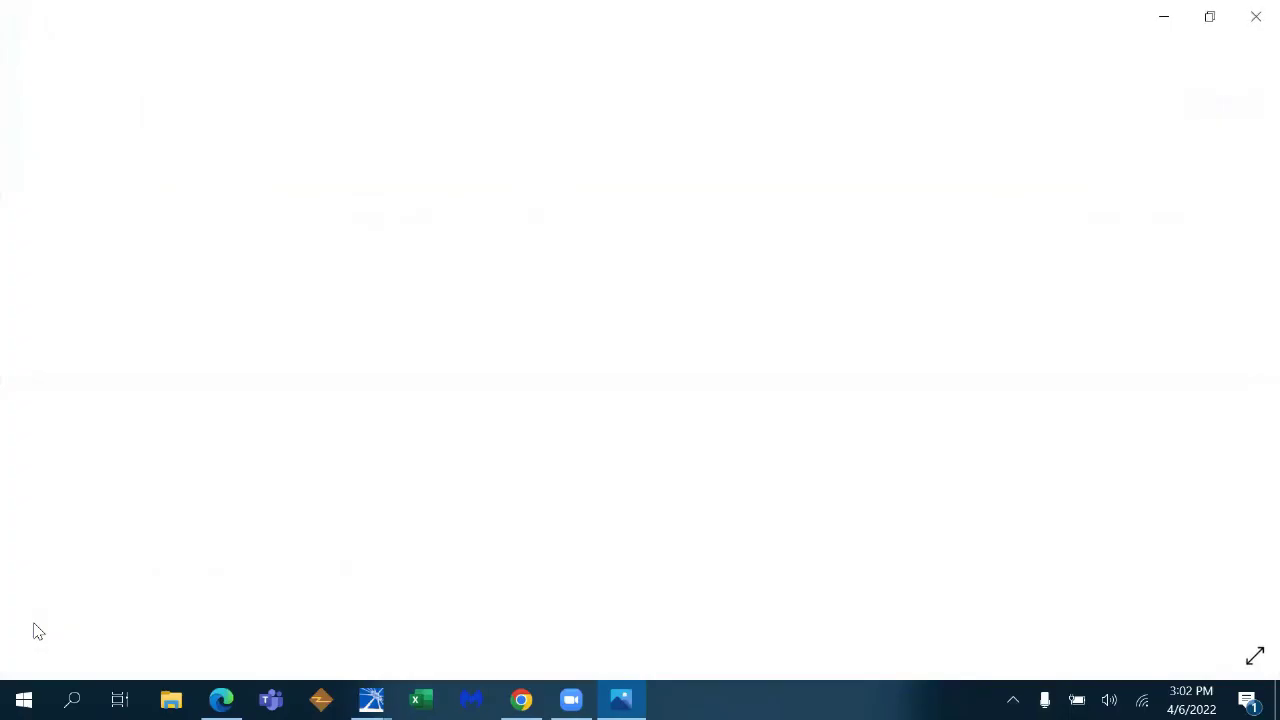
click(1256, 15)
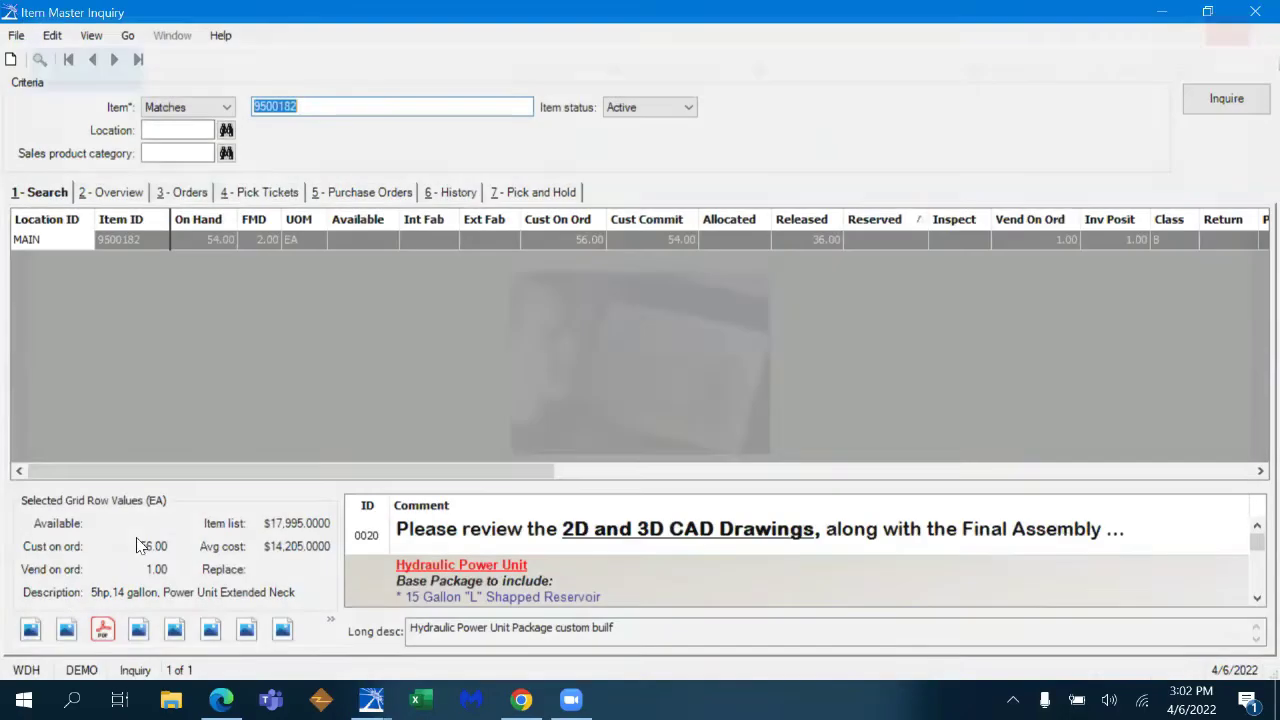
click(68, 629)
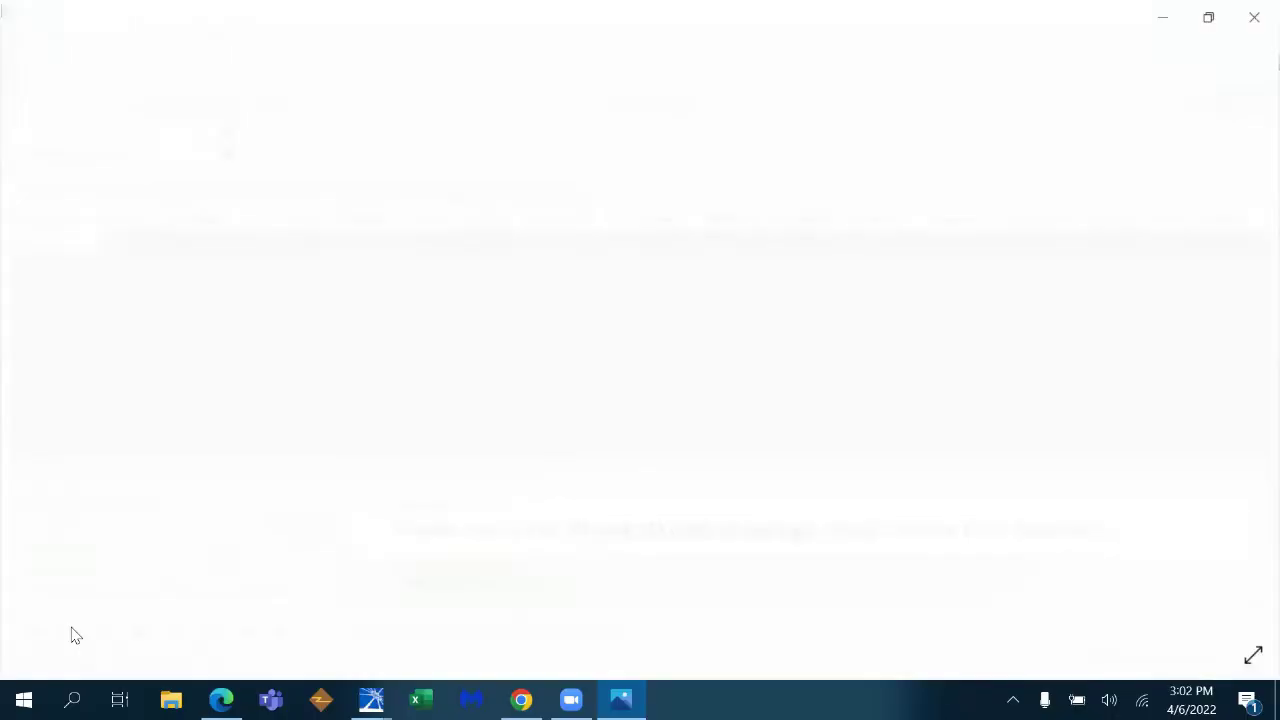
click(1254, 18)
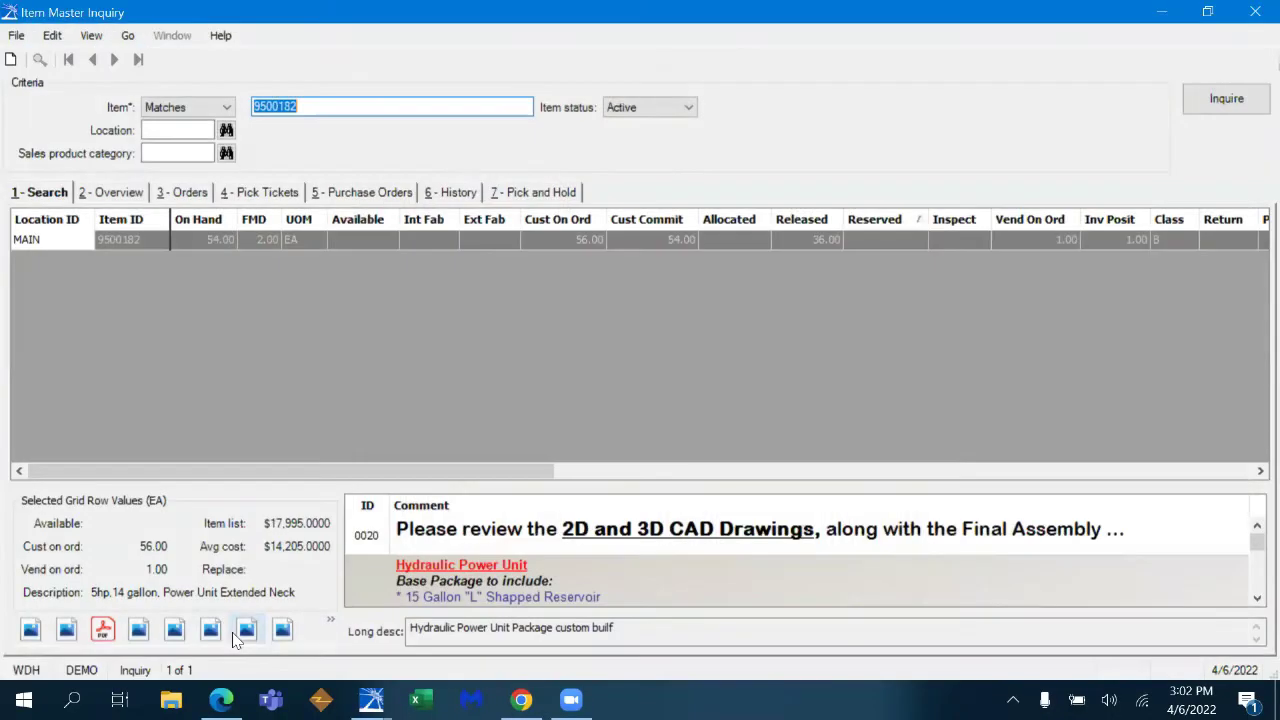
click(139, 630)
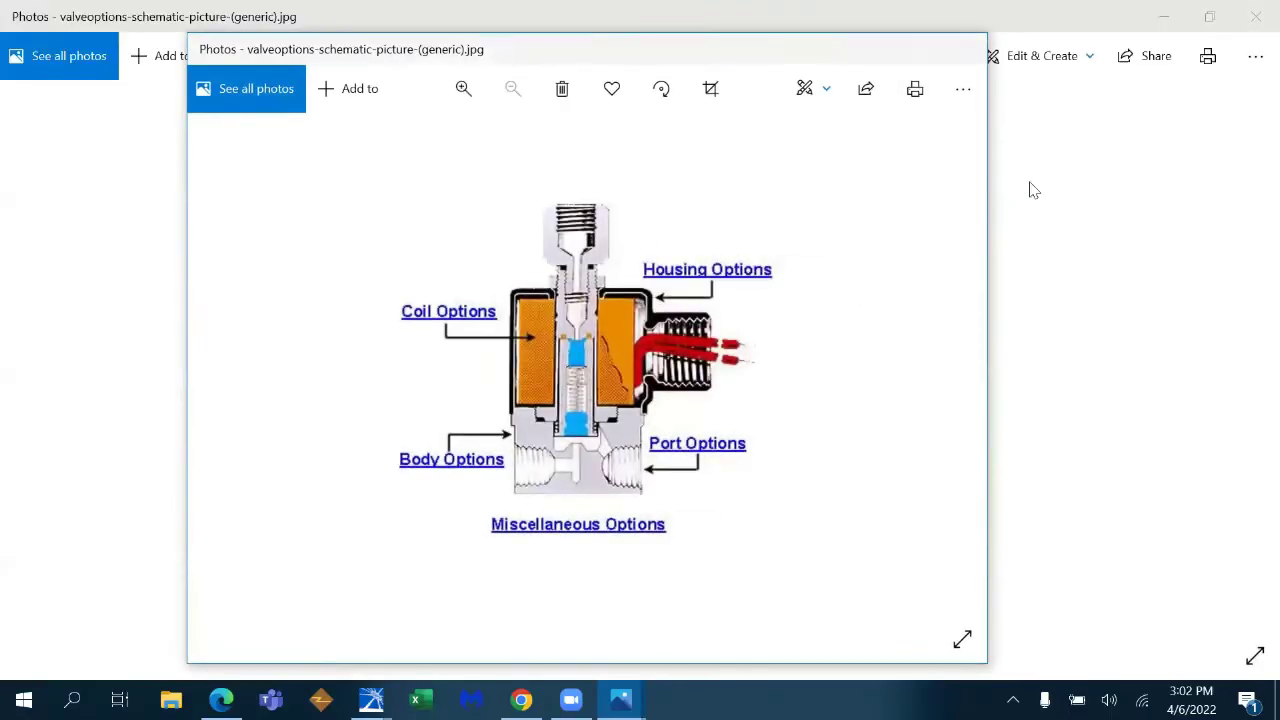
click(967, 49)
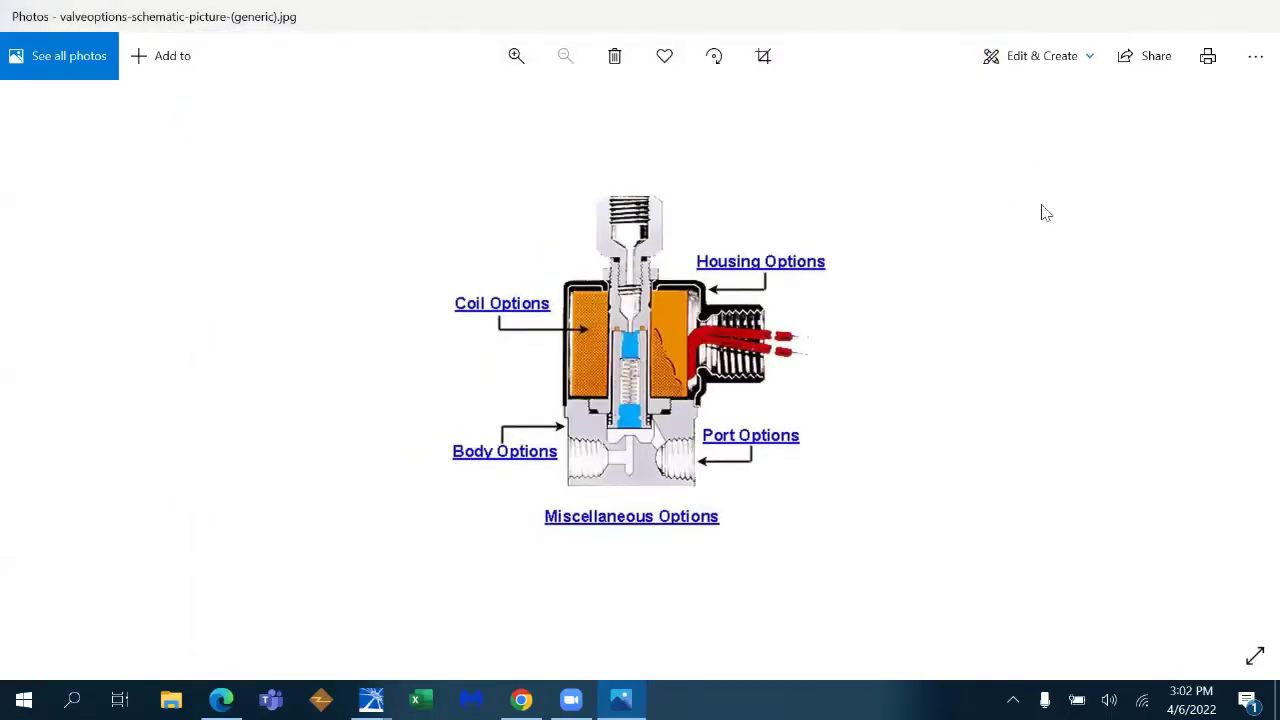
click(1254, 18)
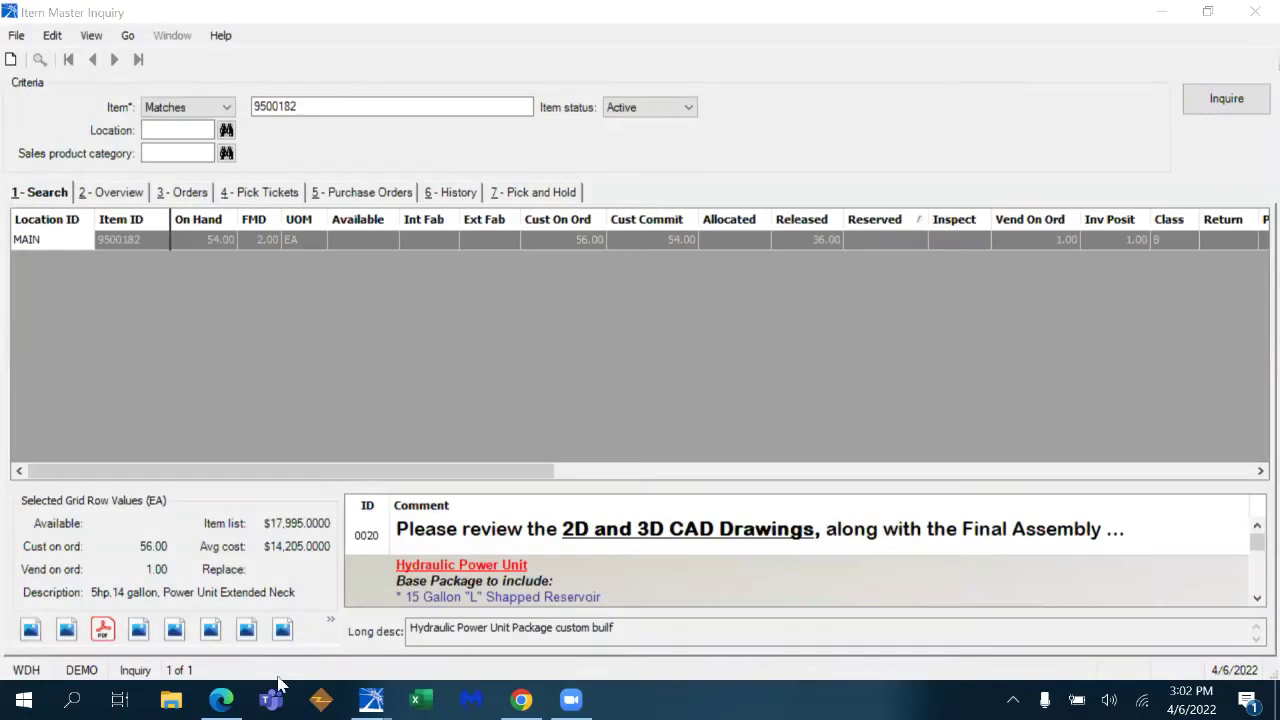
click(208, 634)
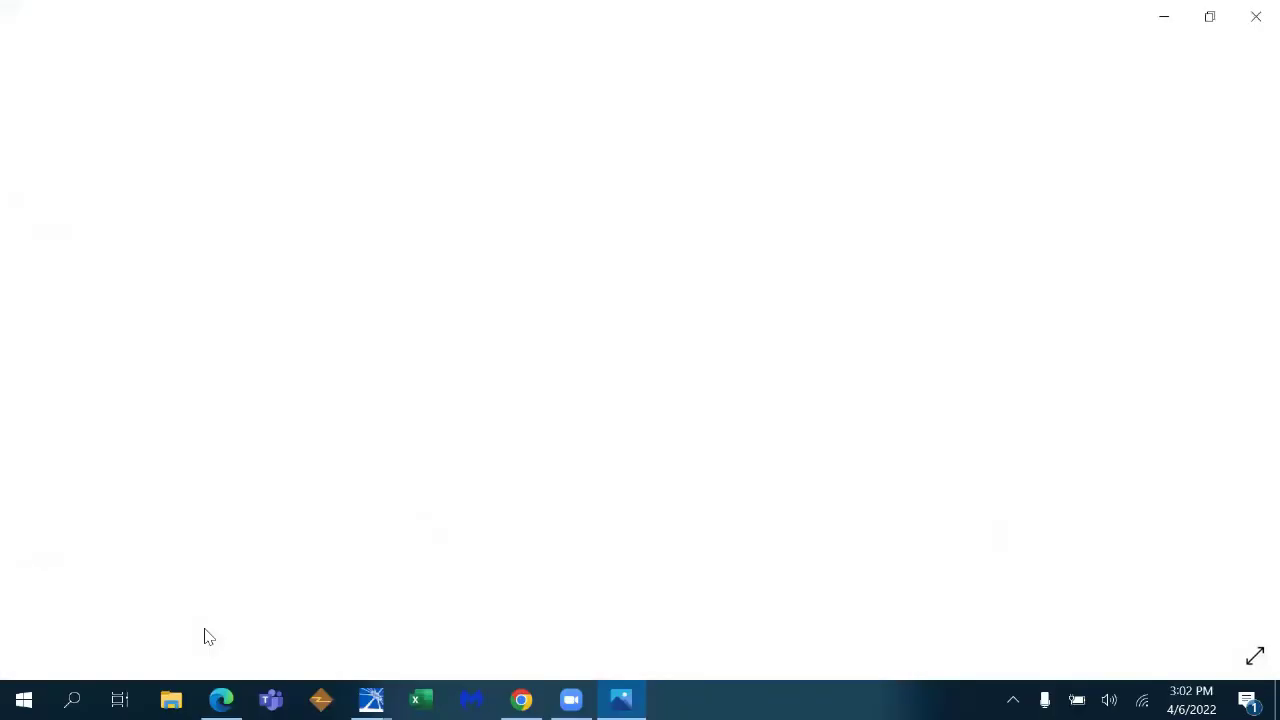
click(1256, 17)
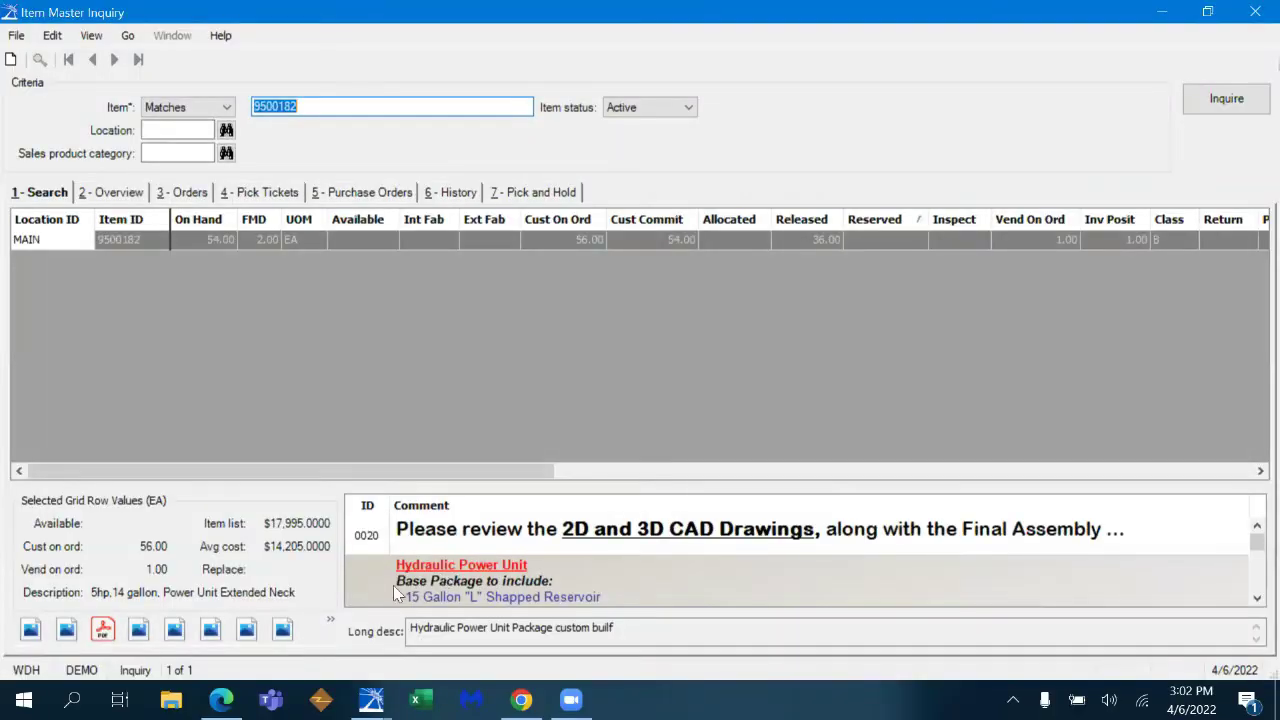
click(210, 630)
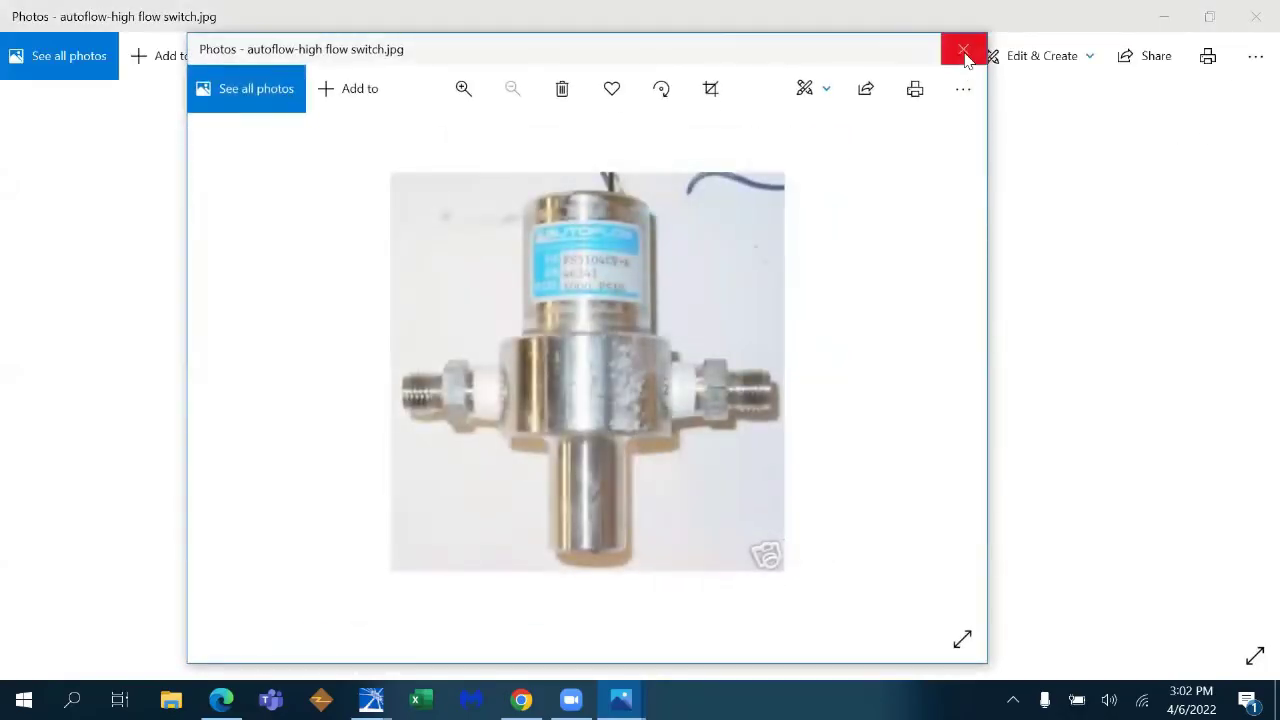
click(1256, 17)
click(252, 632)
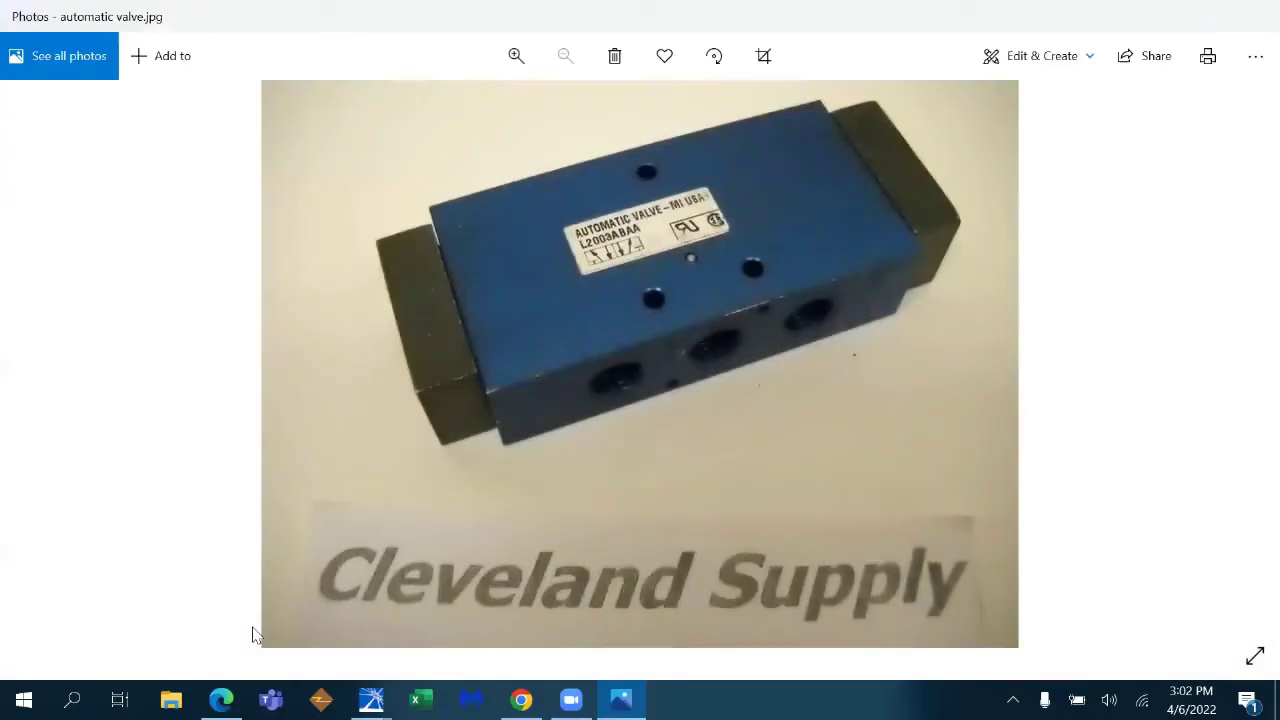
click(1256, 17)
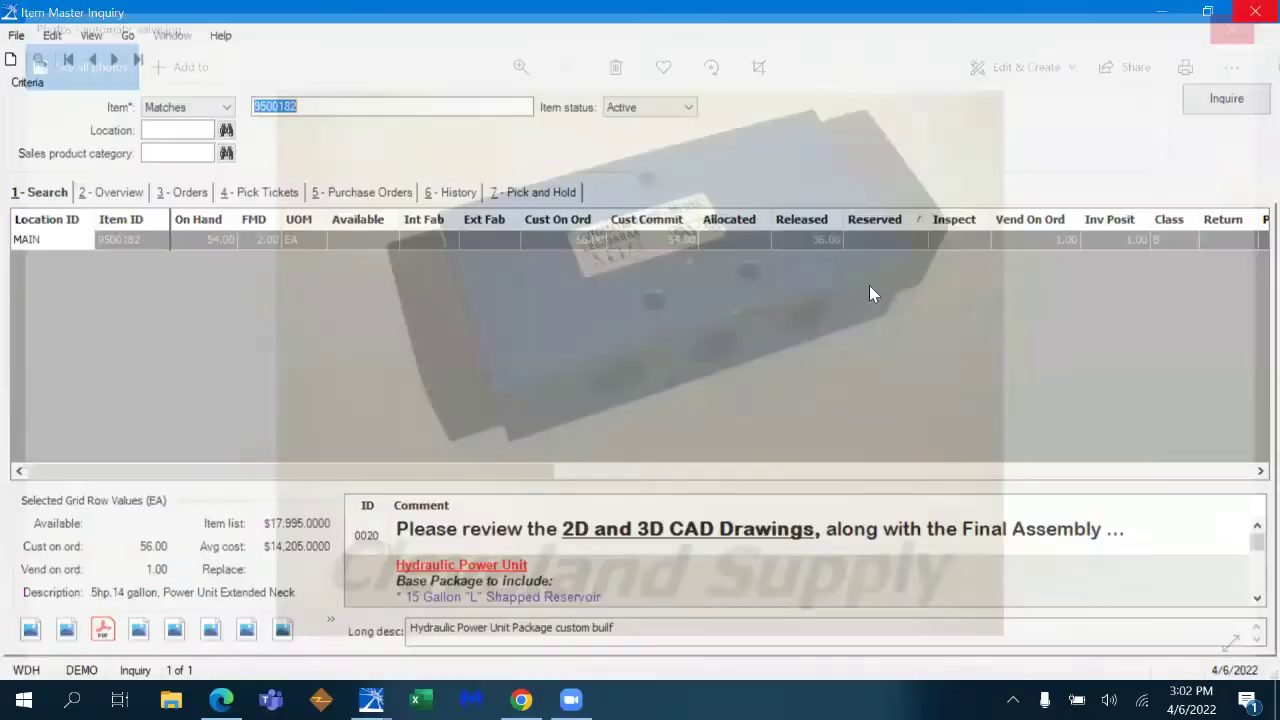
click(283, 630)
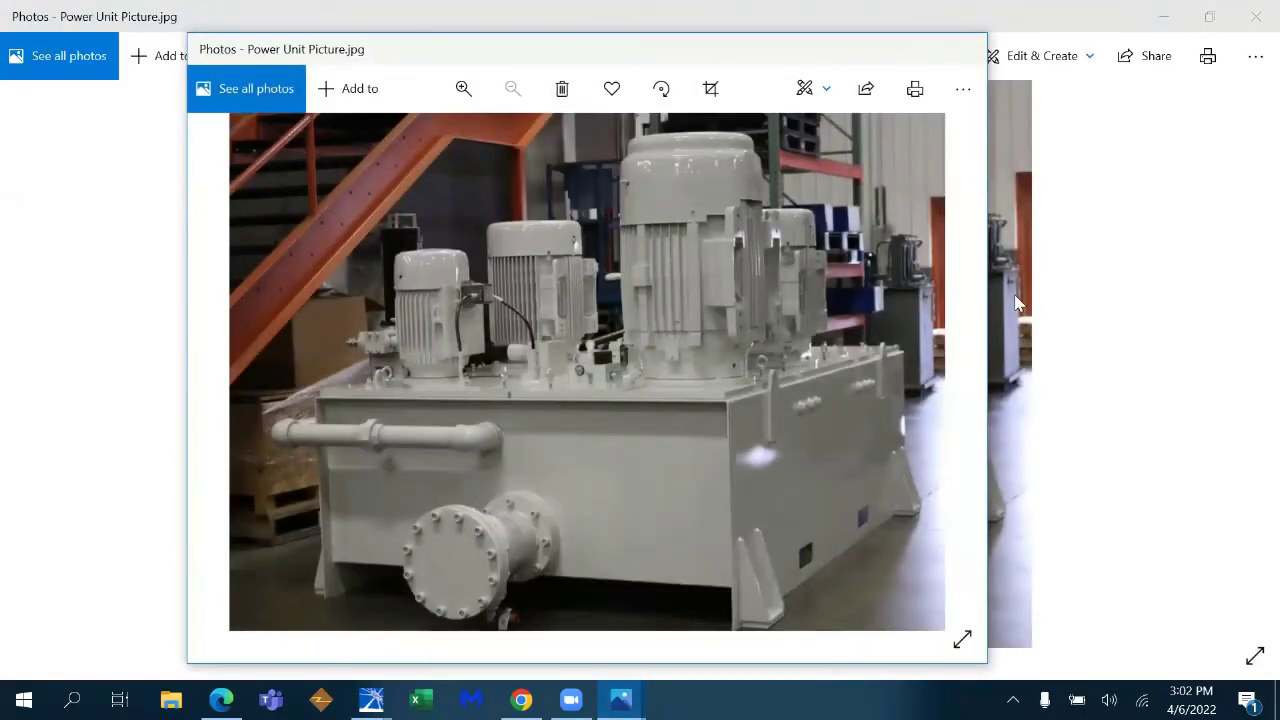
click(966, 52)
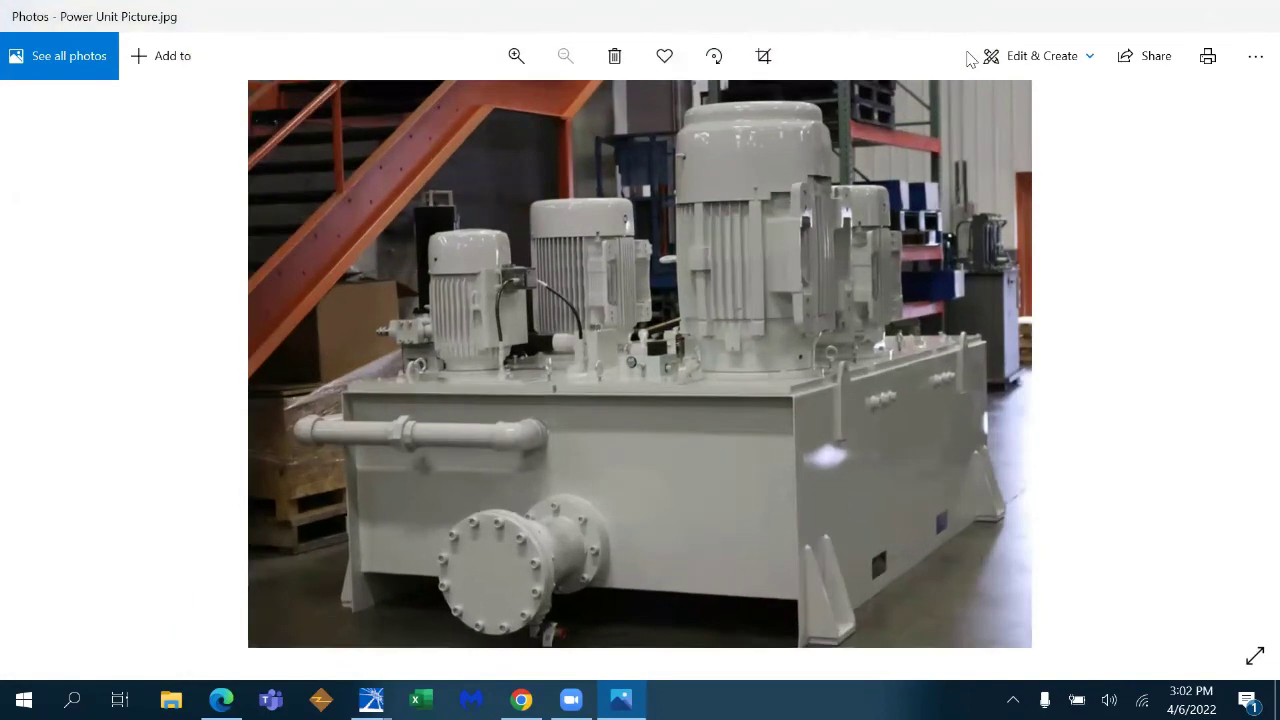
click(1253, 20)
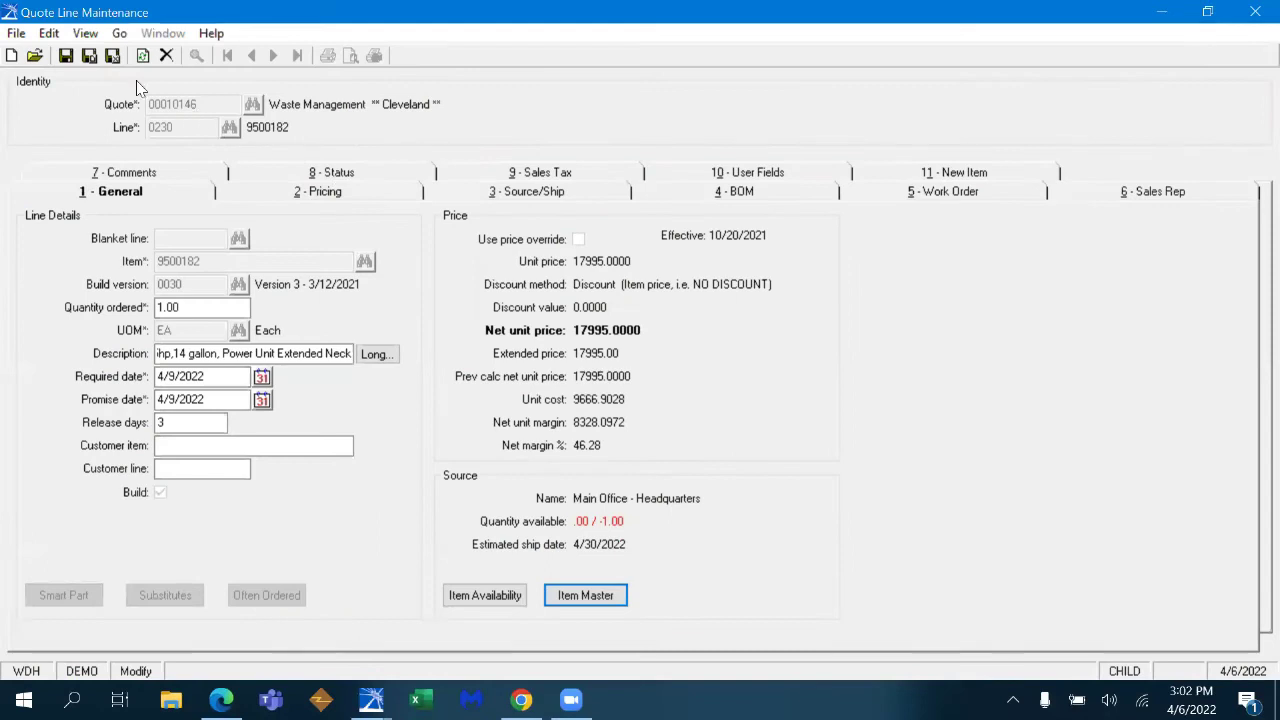
- Close Quote Line Maintenance and open a print preview of quote 00010146
click(112, 55)
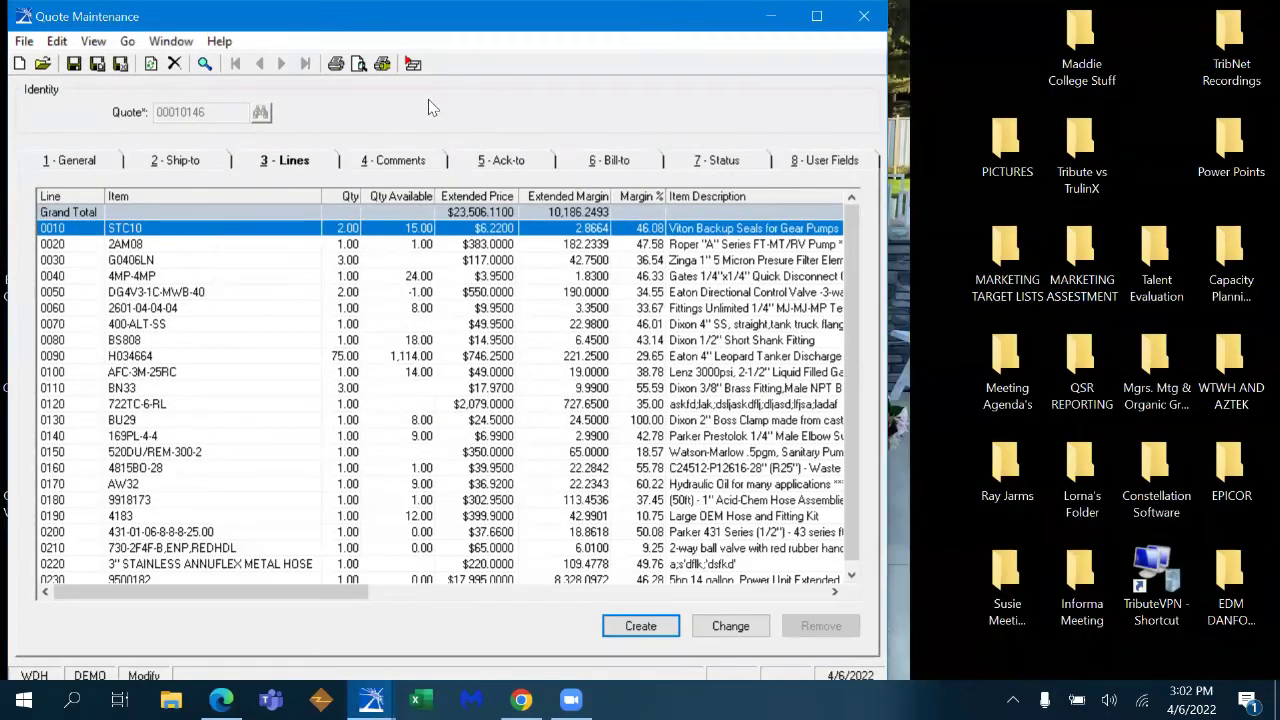
click(358, 63)
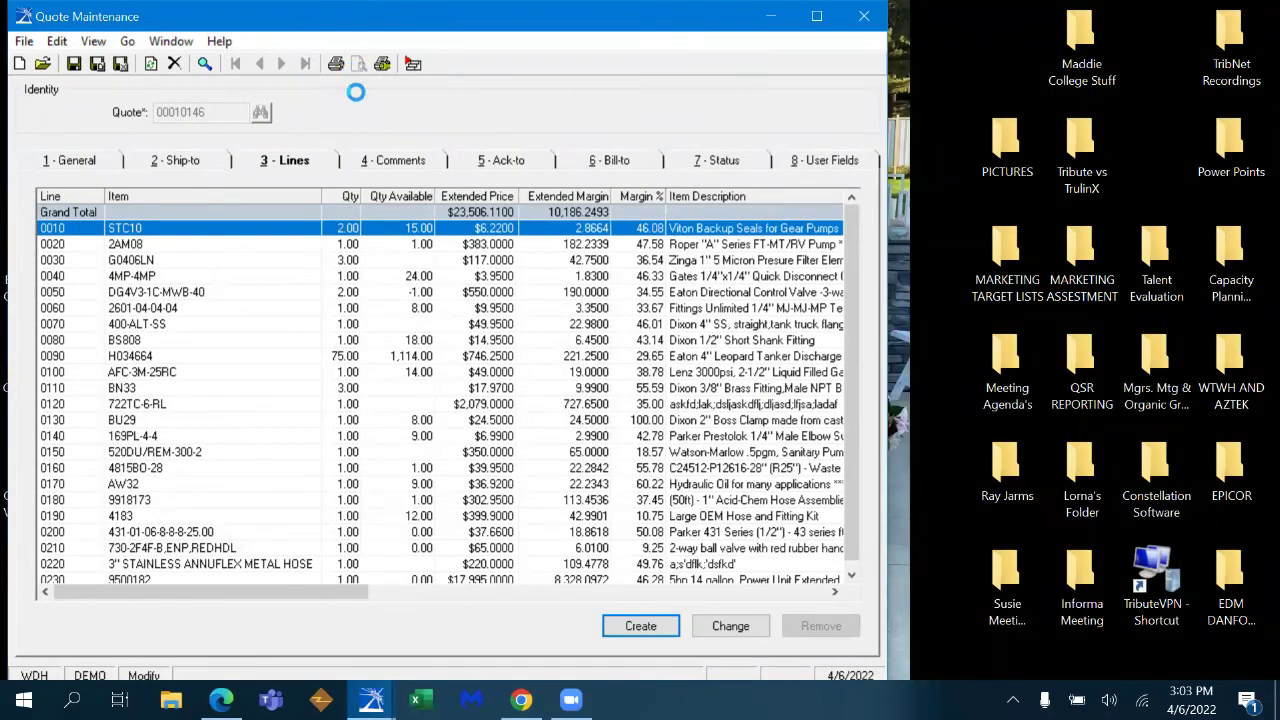
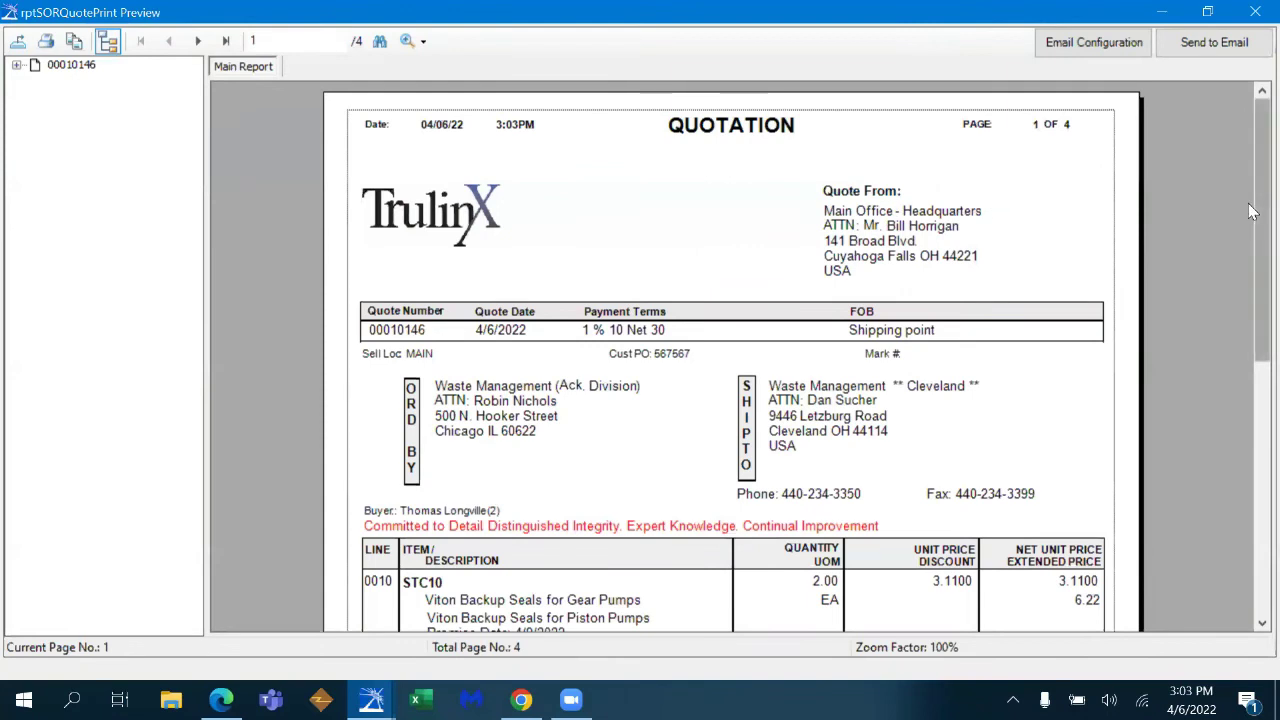
- Search the quote preview for '200 psi'
drag(1256, 212, 1217, 430)
scroll(1214, 425, up, 5)
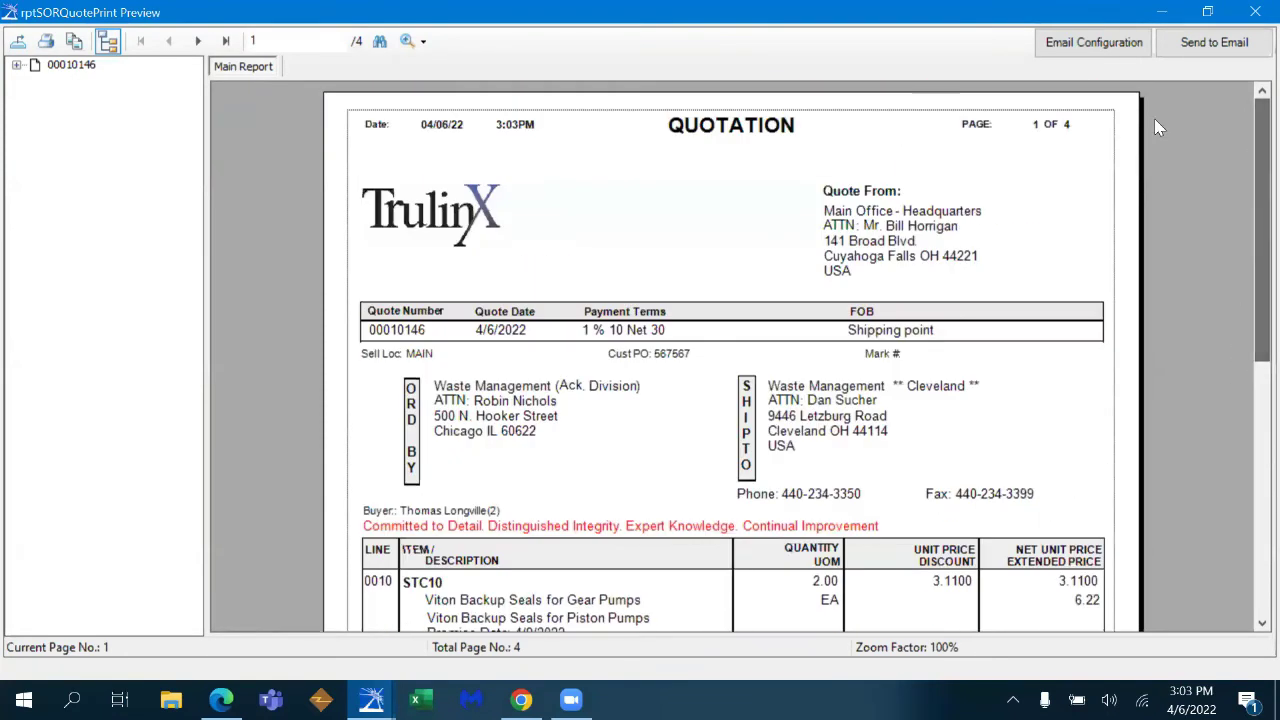
click(379, 41)
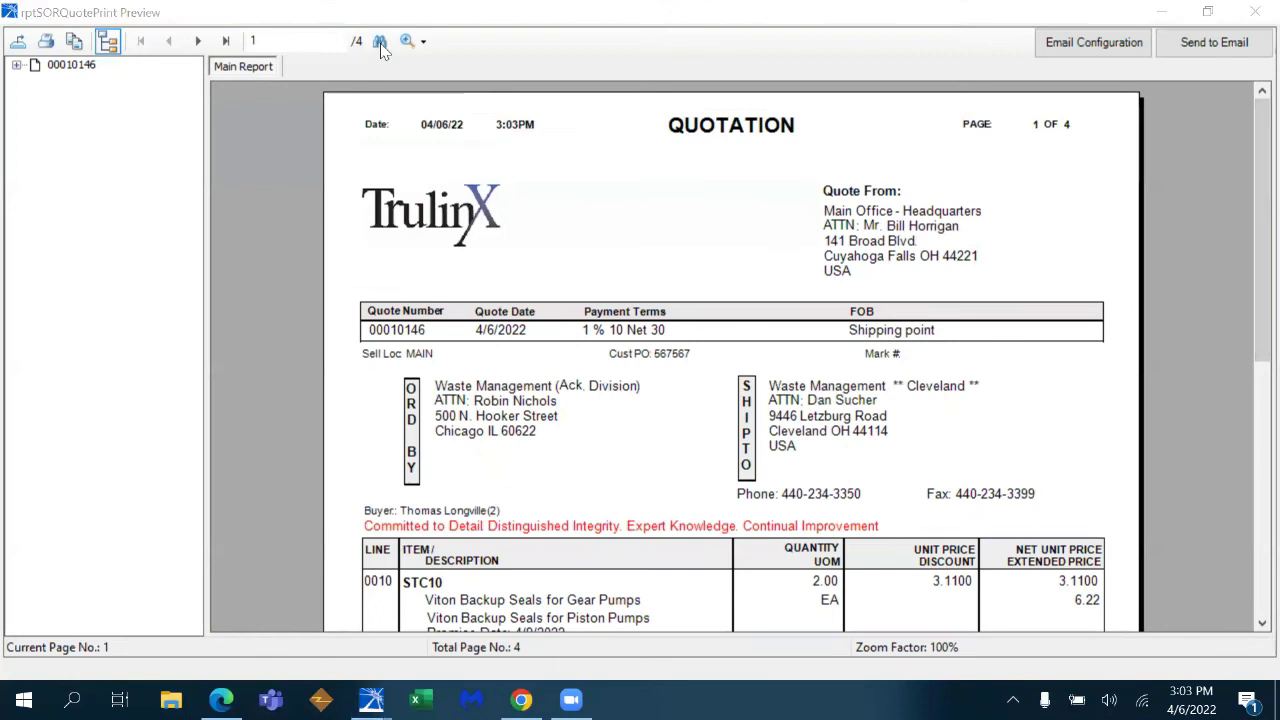
text(grain)
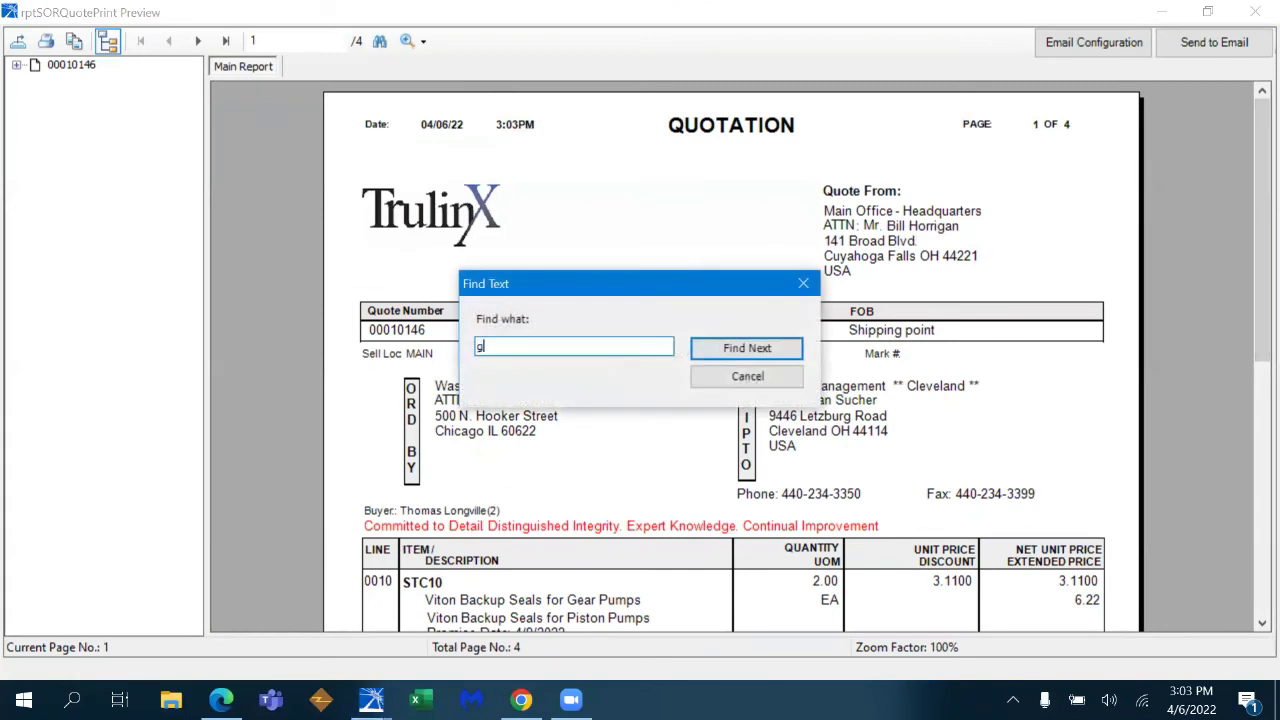
key(BackSpace)
key(BackSpace)
key(BackSpace)
text(200 psi)
click(737, 348)
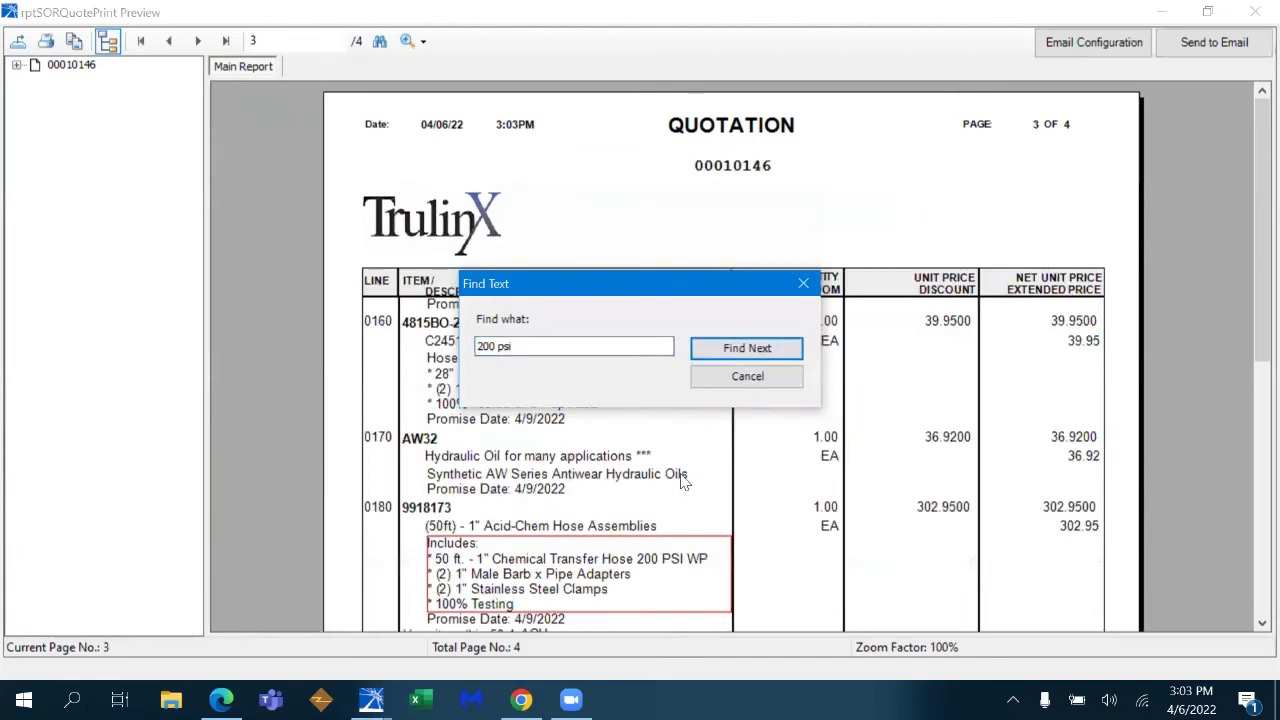
click(805, 284)
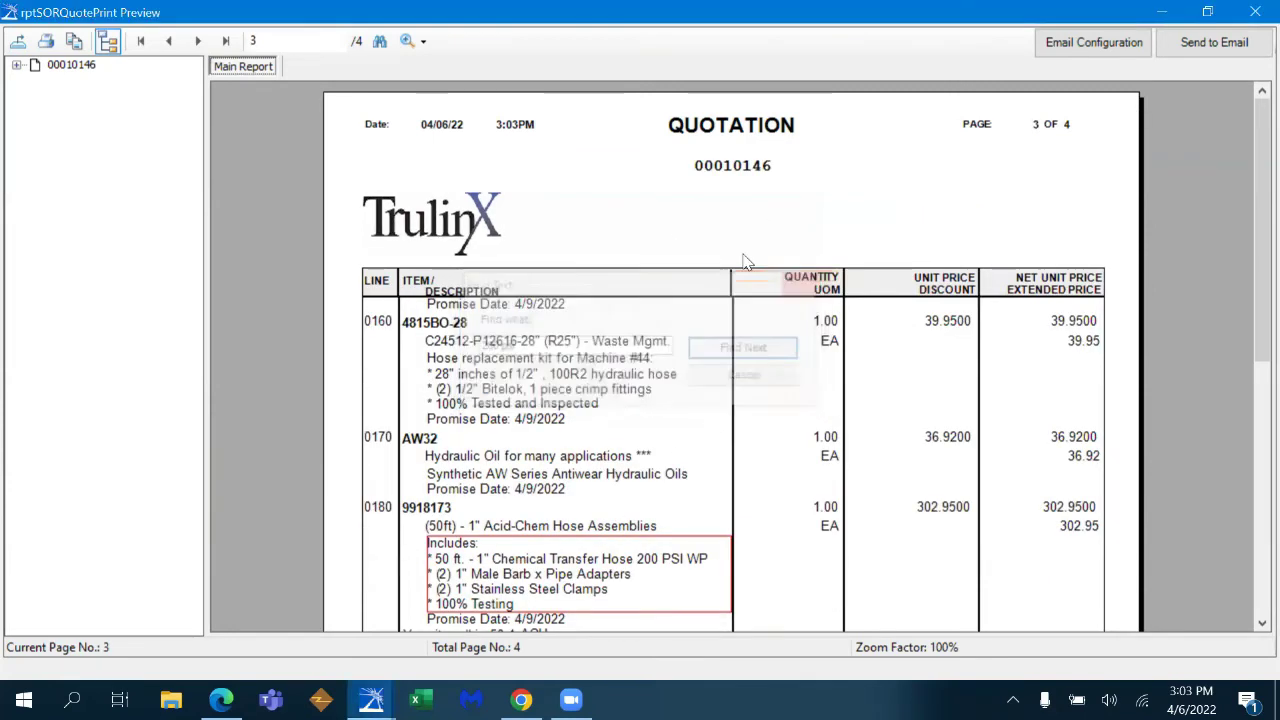
- Zoom the preview to 200% and back to 100%, then return to page 2
click(420, 41)
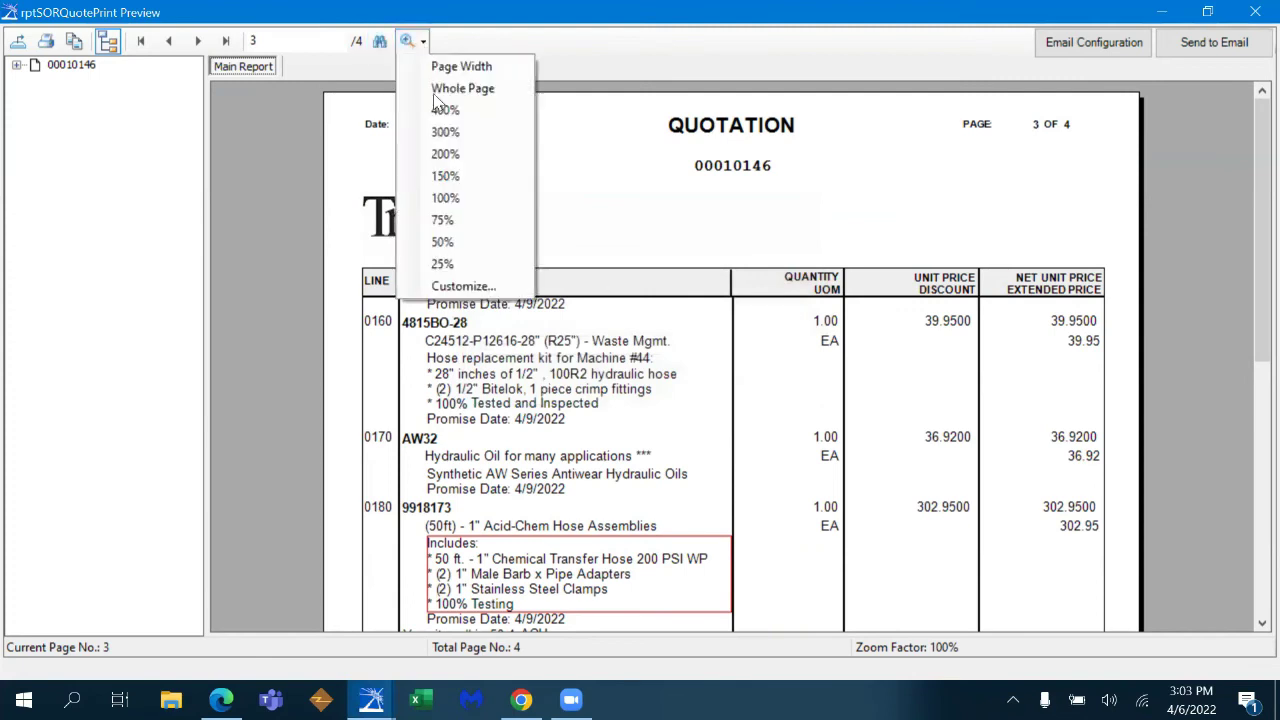
click(441, 154)
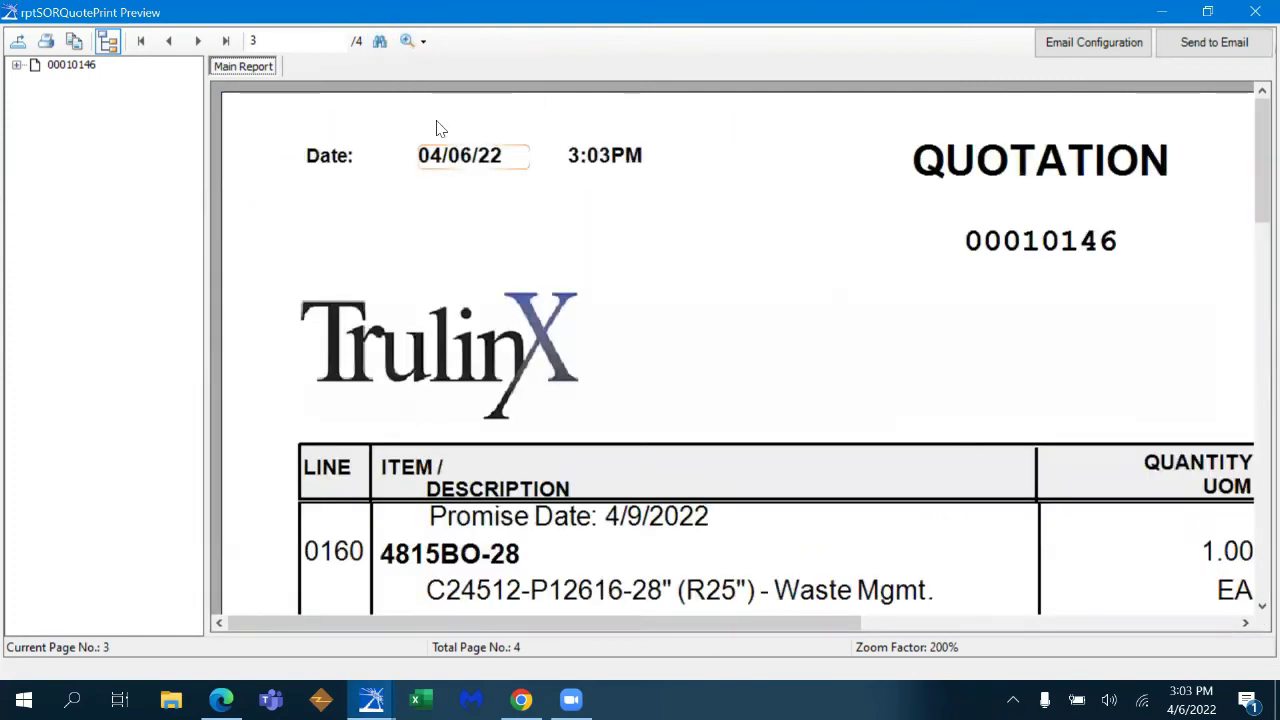
click(424, 41)
click(468, 197)
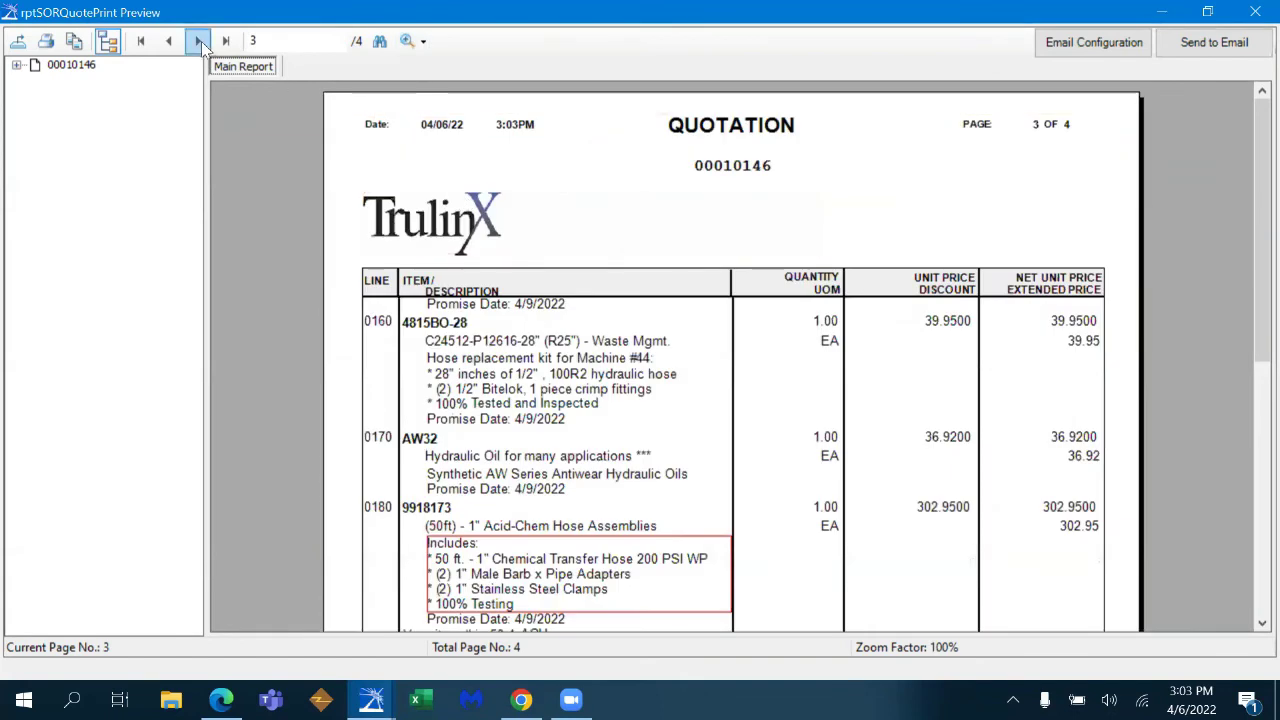
click(199, 42)
click(169, 42)
click(169, 42)
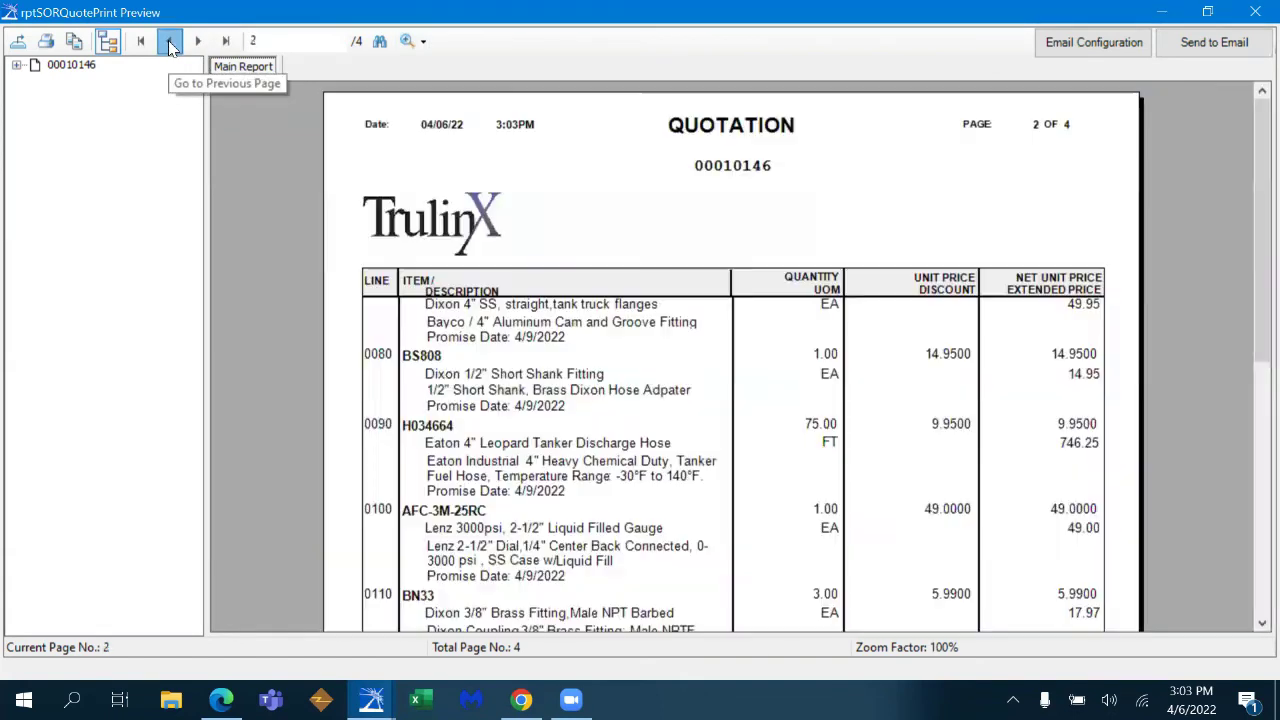
click(169, 42)
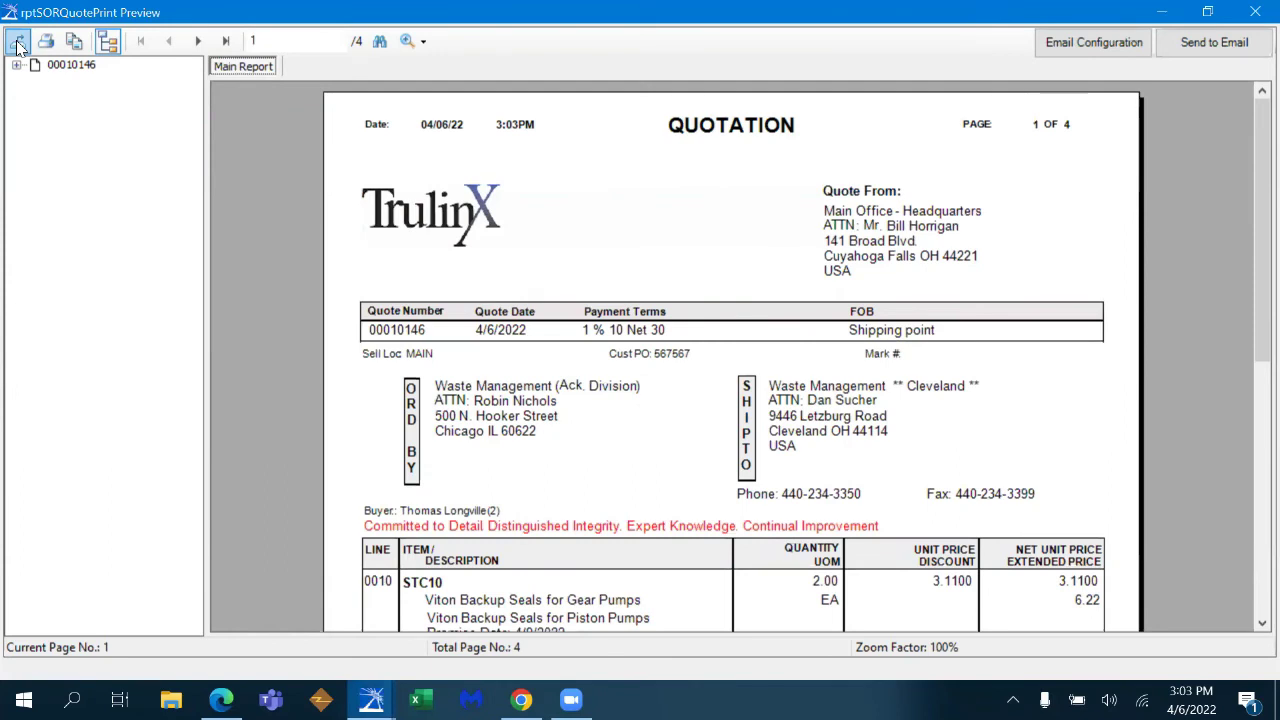
- Export the quotation as a PDF named 'bill quote'
click(18, 44)
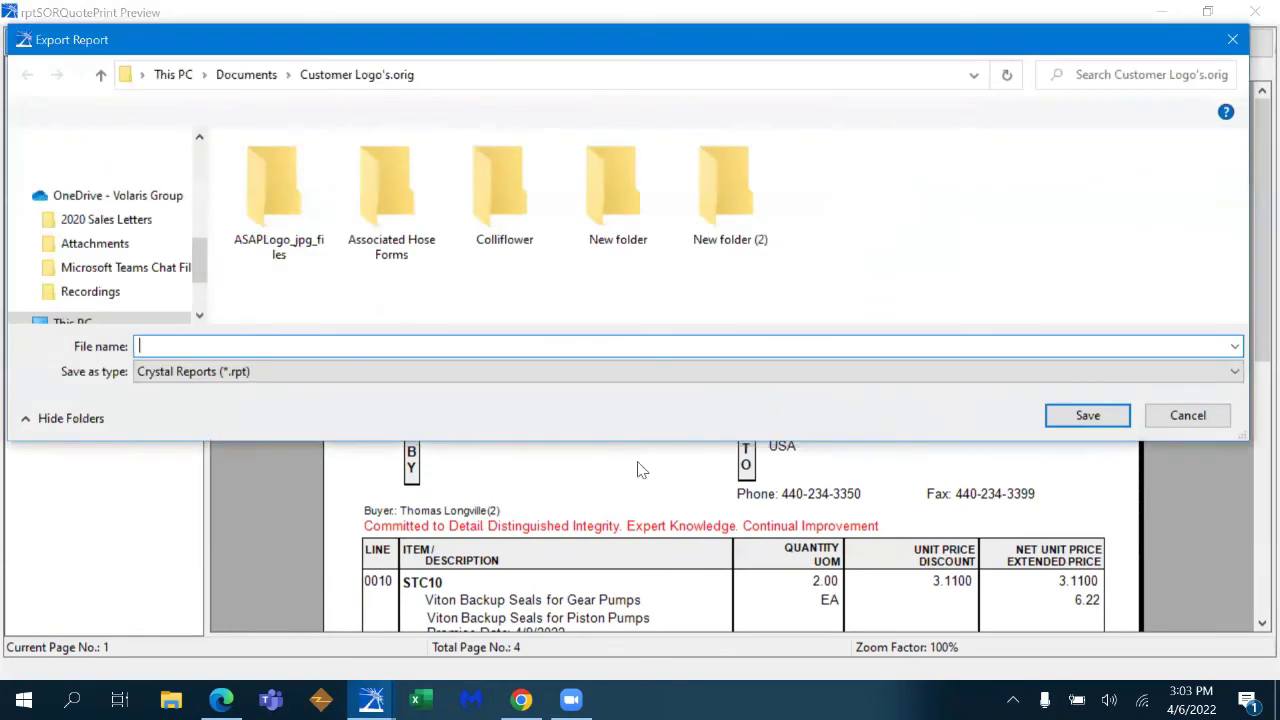
click(835, 375)
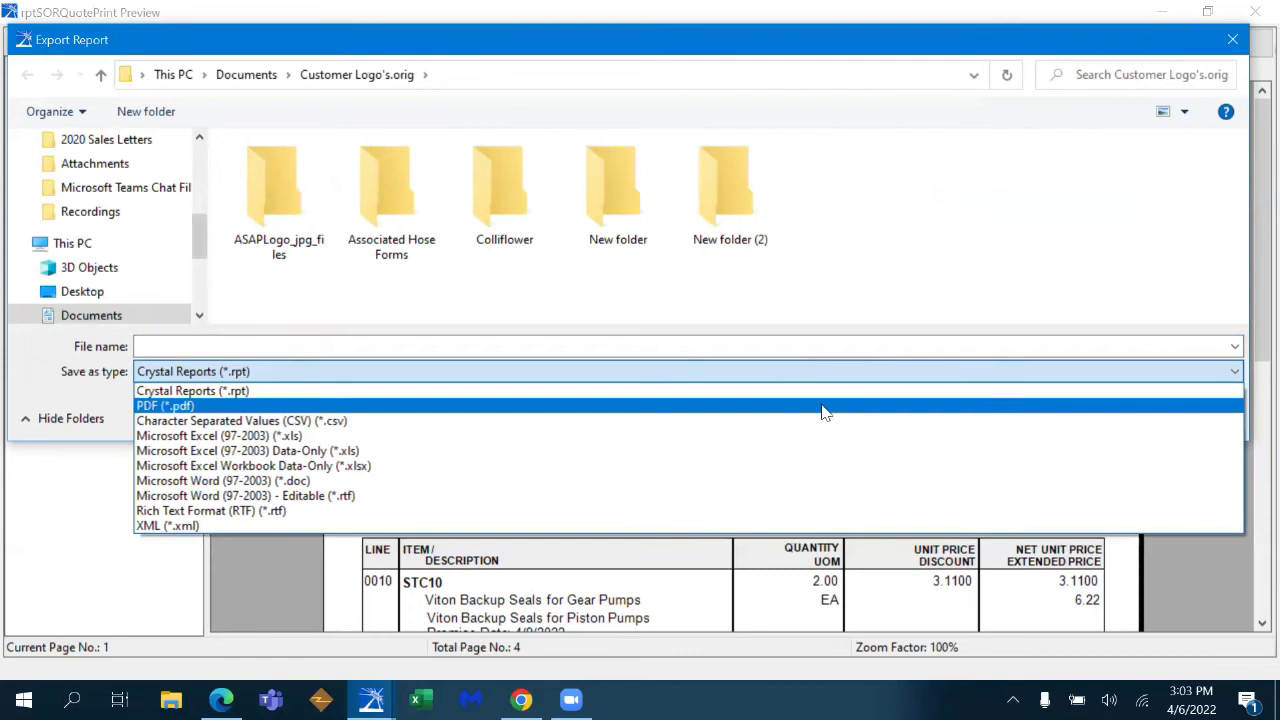
click(823, 406)
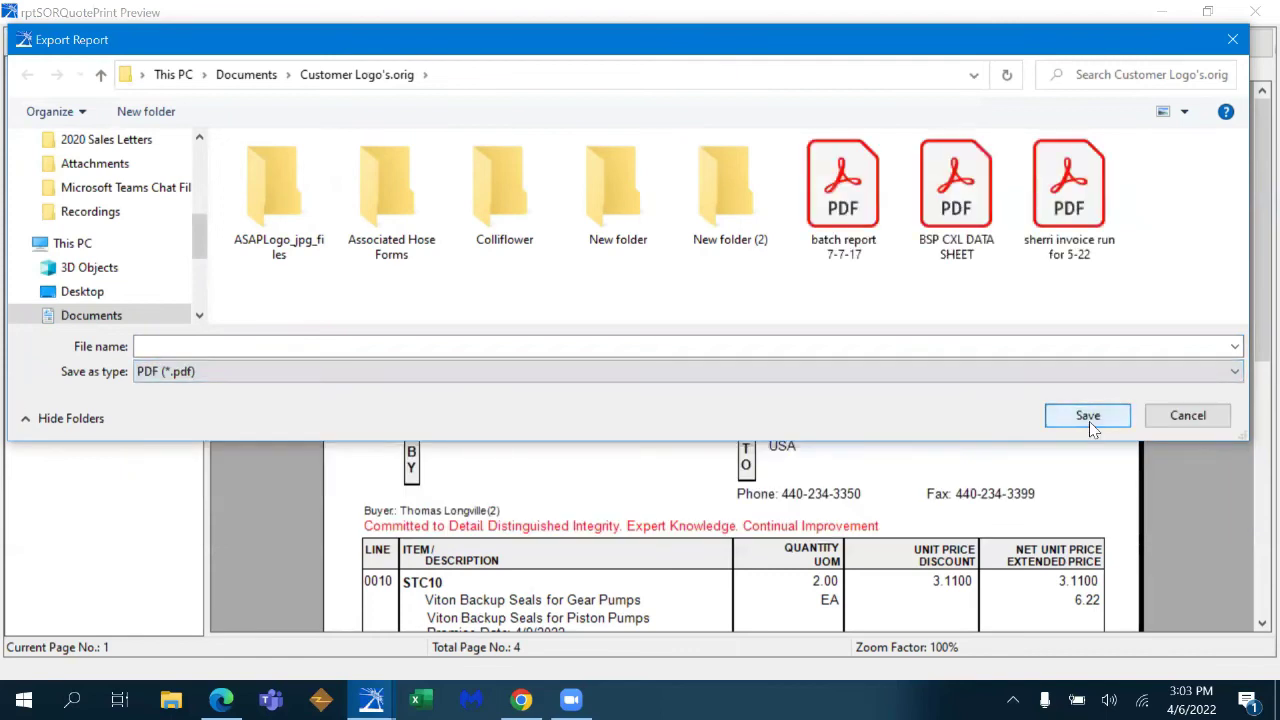
click(429, 345)
text(bill quote)
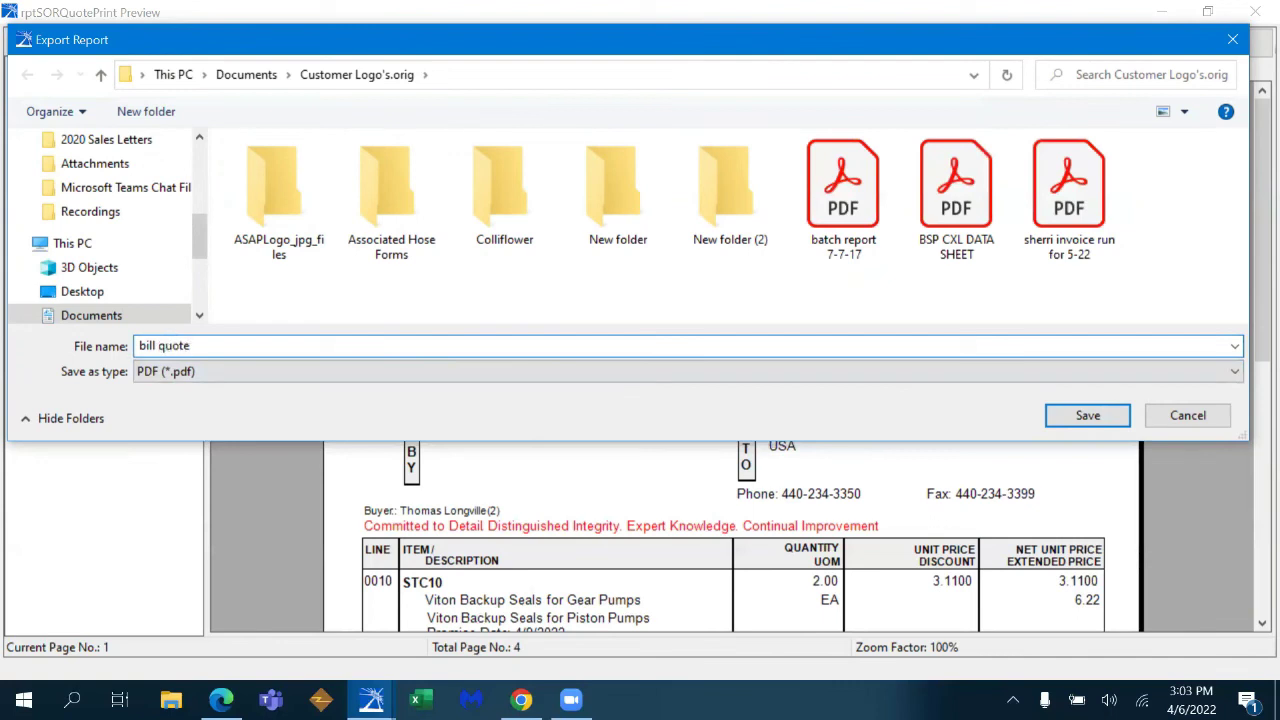
- Save the PDF export to the Desktop, confirm completion, and close the preview
drag(202, 237, 200, 136)
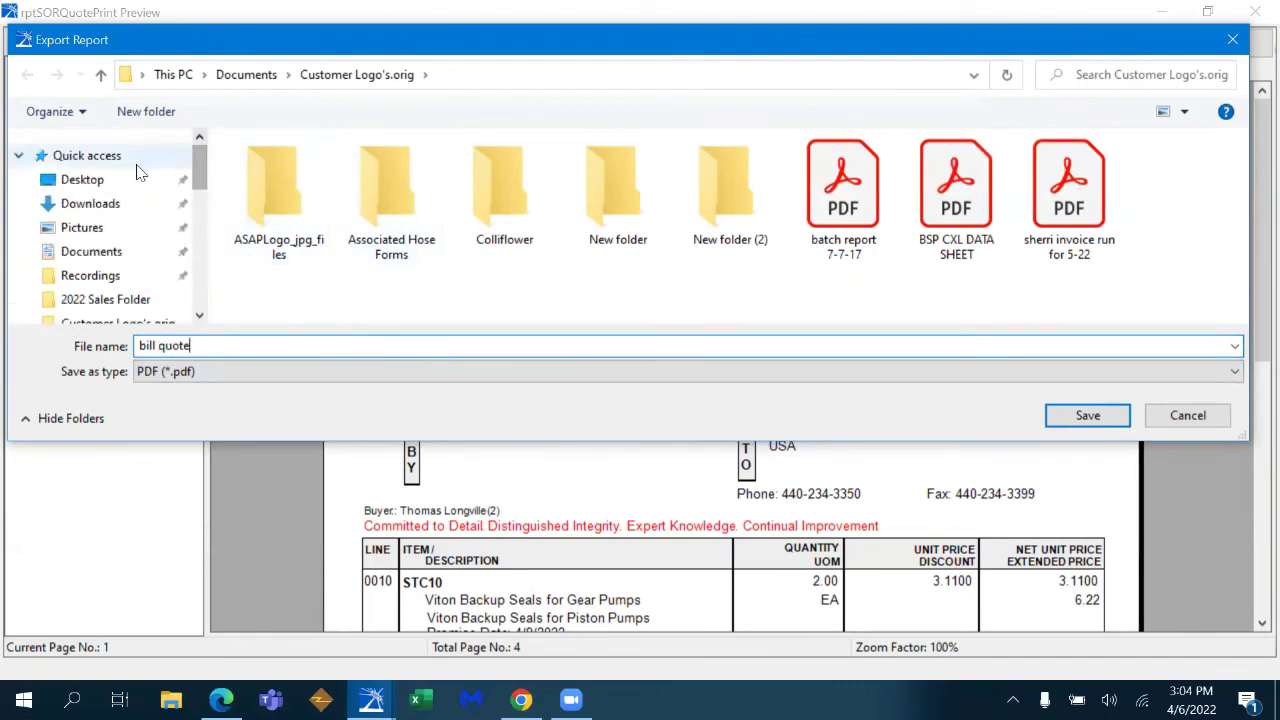
scroll(140, 173, down, 5)
click(140, 176)
scroll(145, 178, up, 5)
click(72, 180)
click(1071, 424)
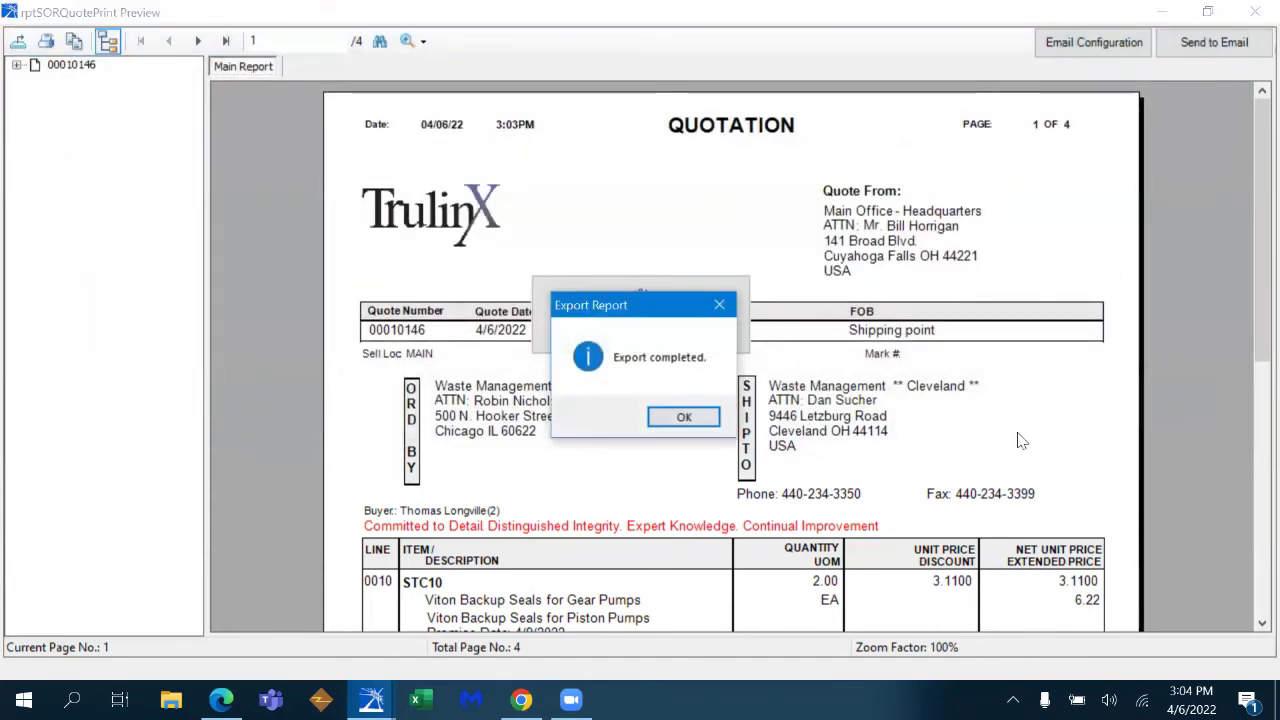
click(682, 418)
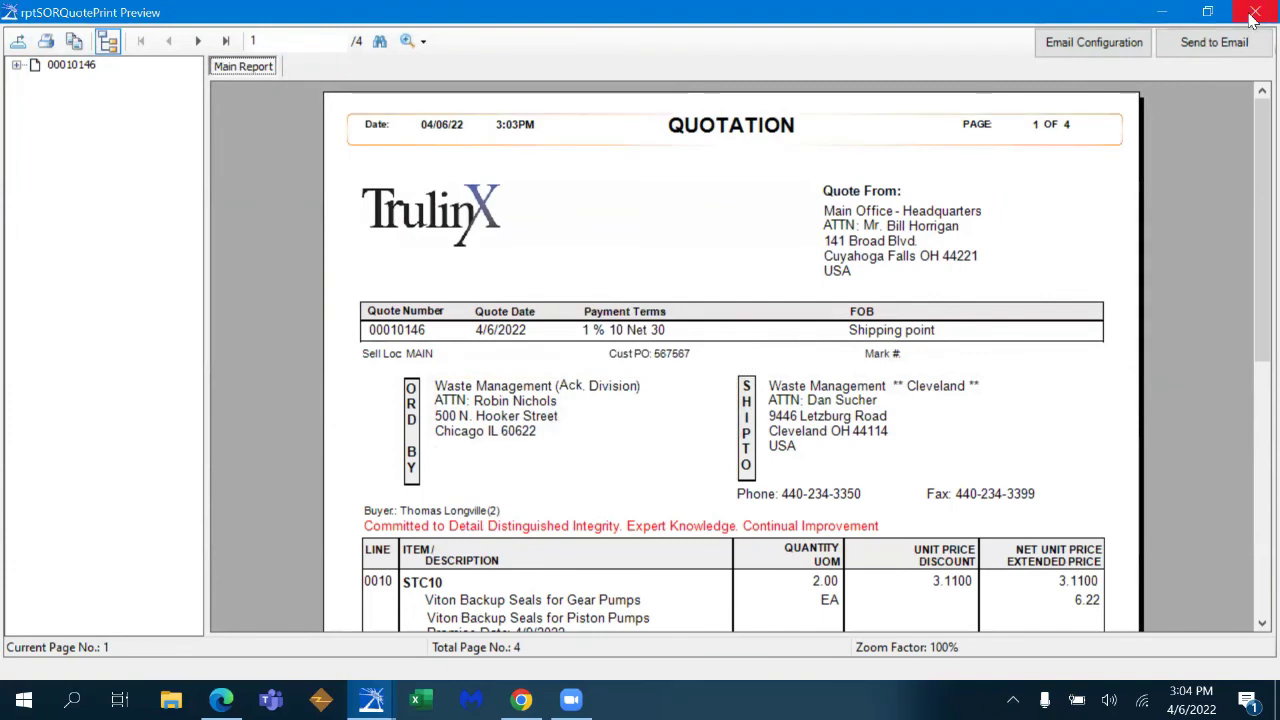
click(1254, 14)
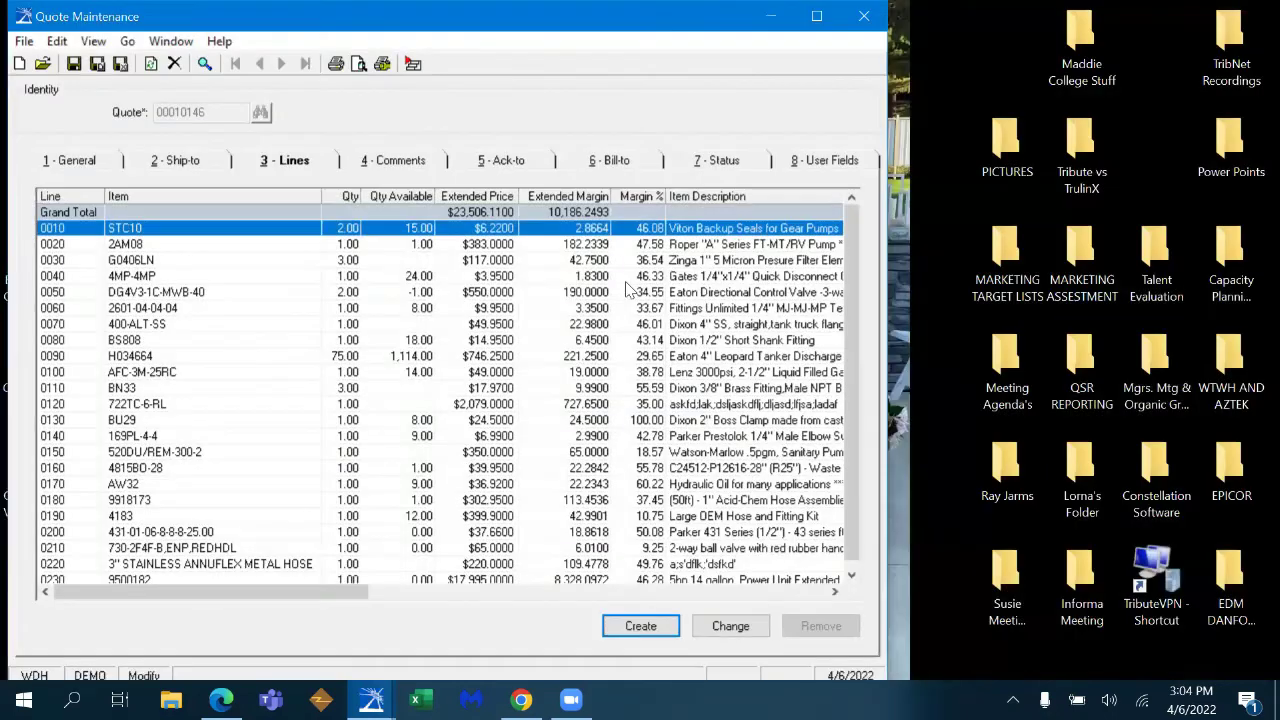
- Close Quote Maintenance and start a new order in maximized Counter Order Entry
click(865, 17)
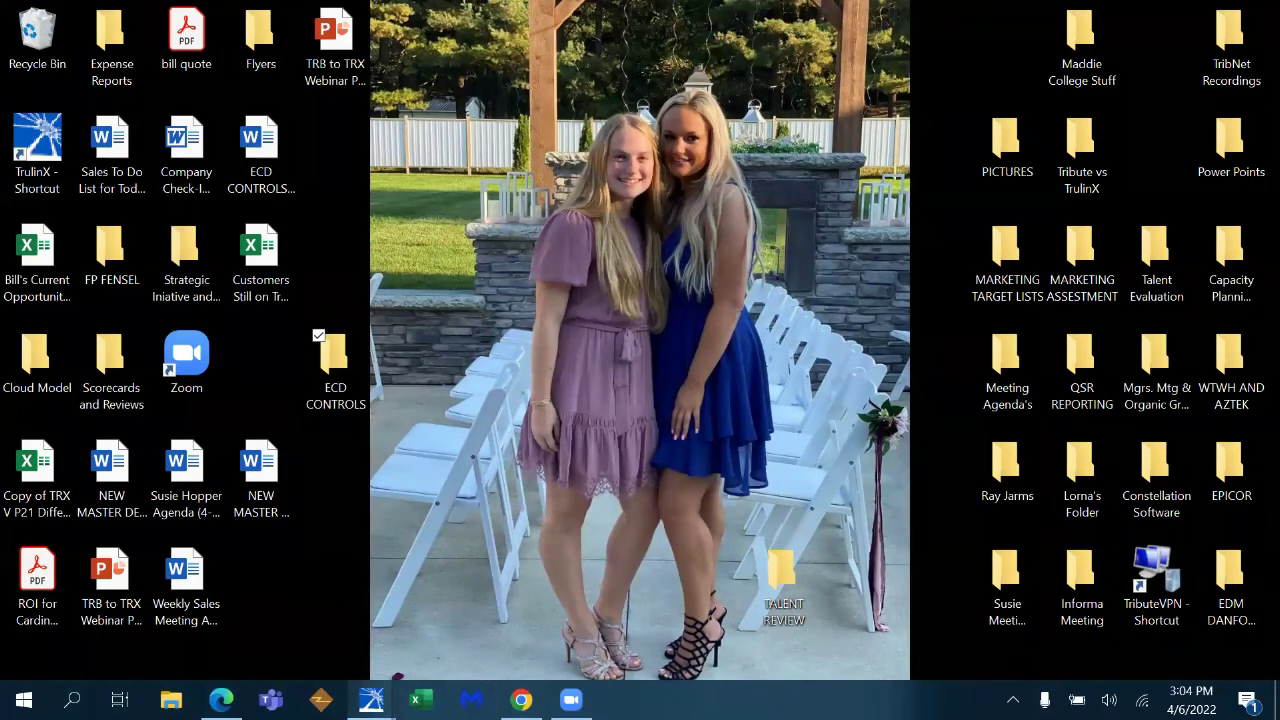
mouse_move(371, 699)
click(484, 625)
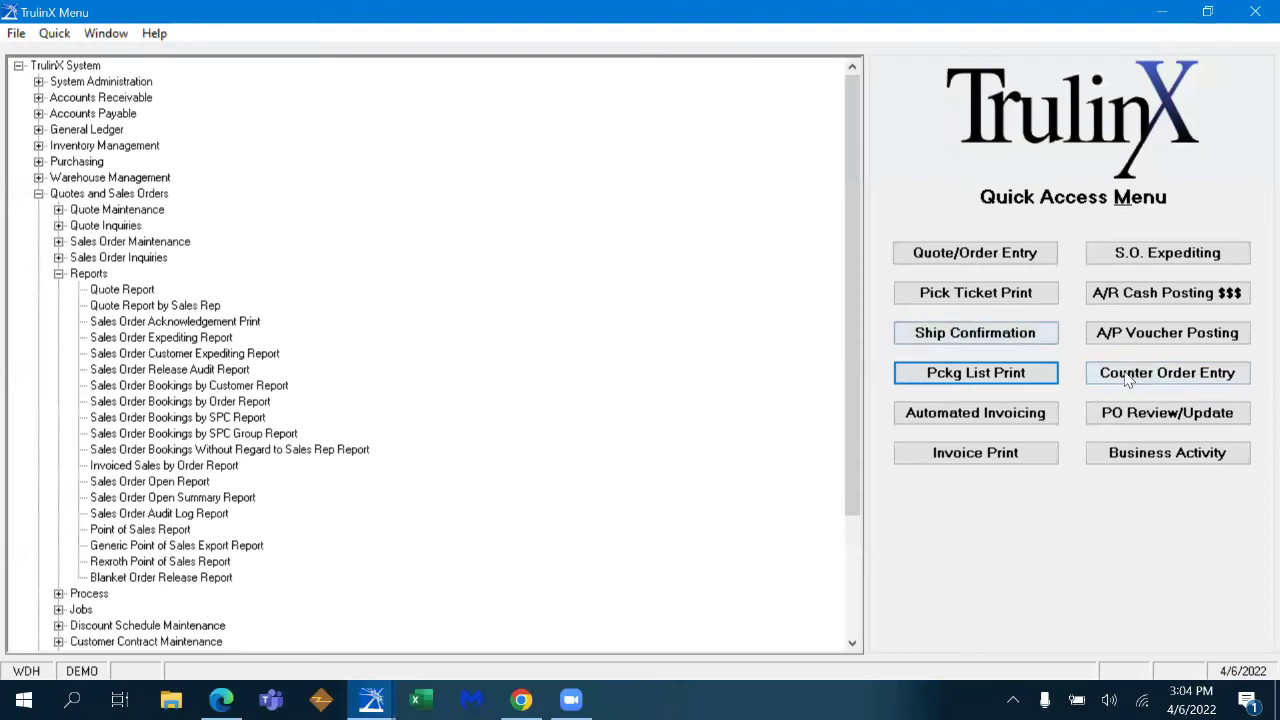
click(1130, 379)
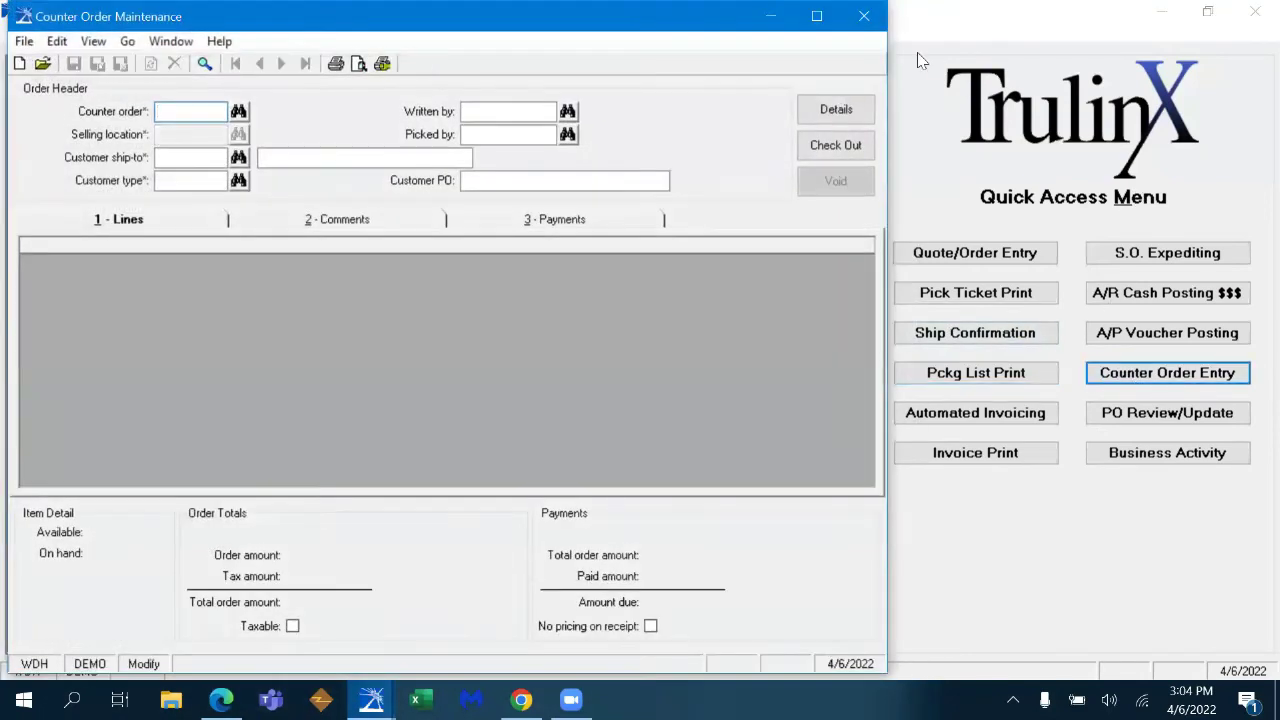
click(816, 16)
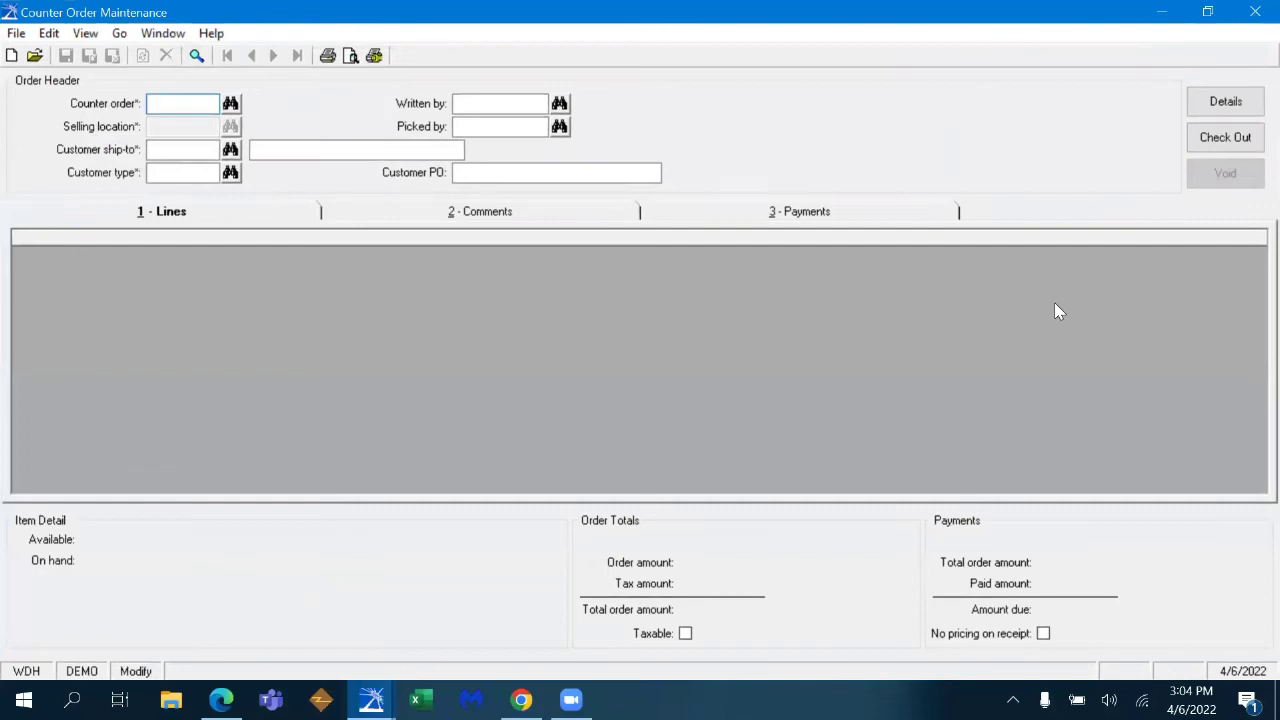
click(12, 56)
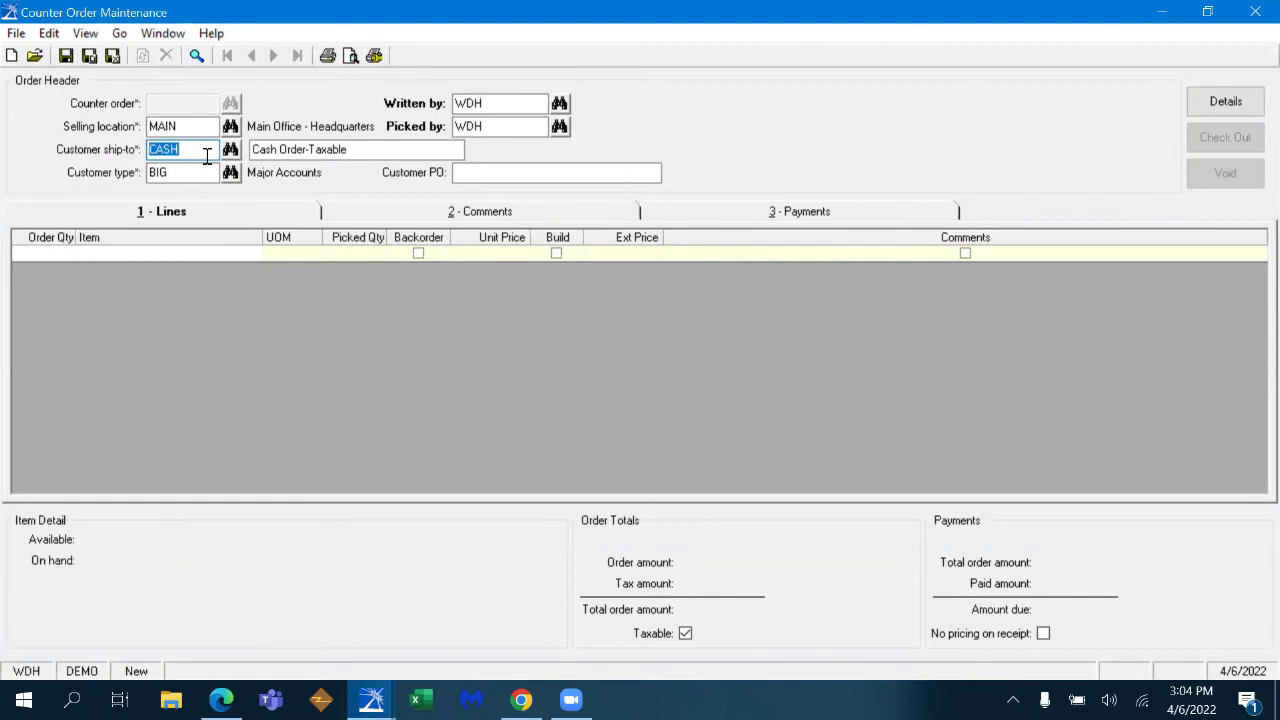
- Set the ship-to to ODOT (District #12) and enter the customer PO number
text(ODOT)
key(Tab)
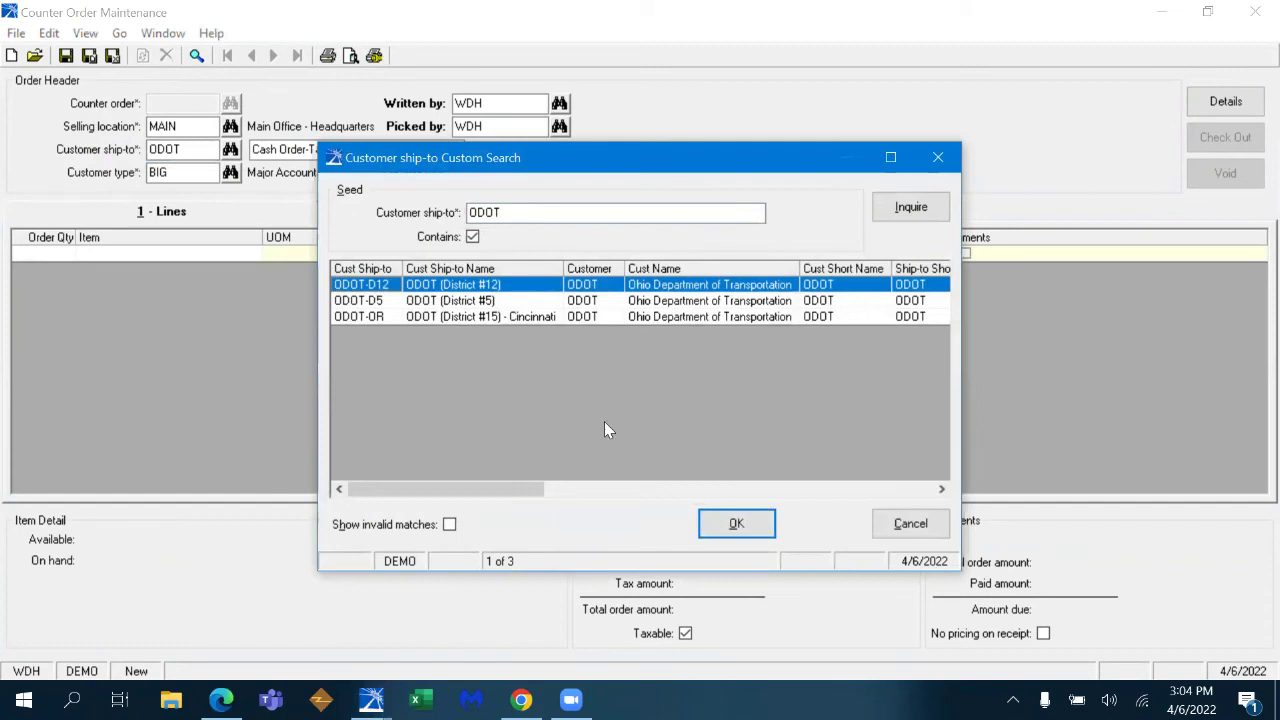
click(743, 530)
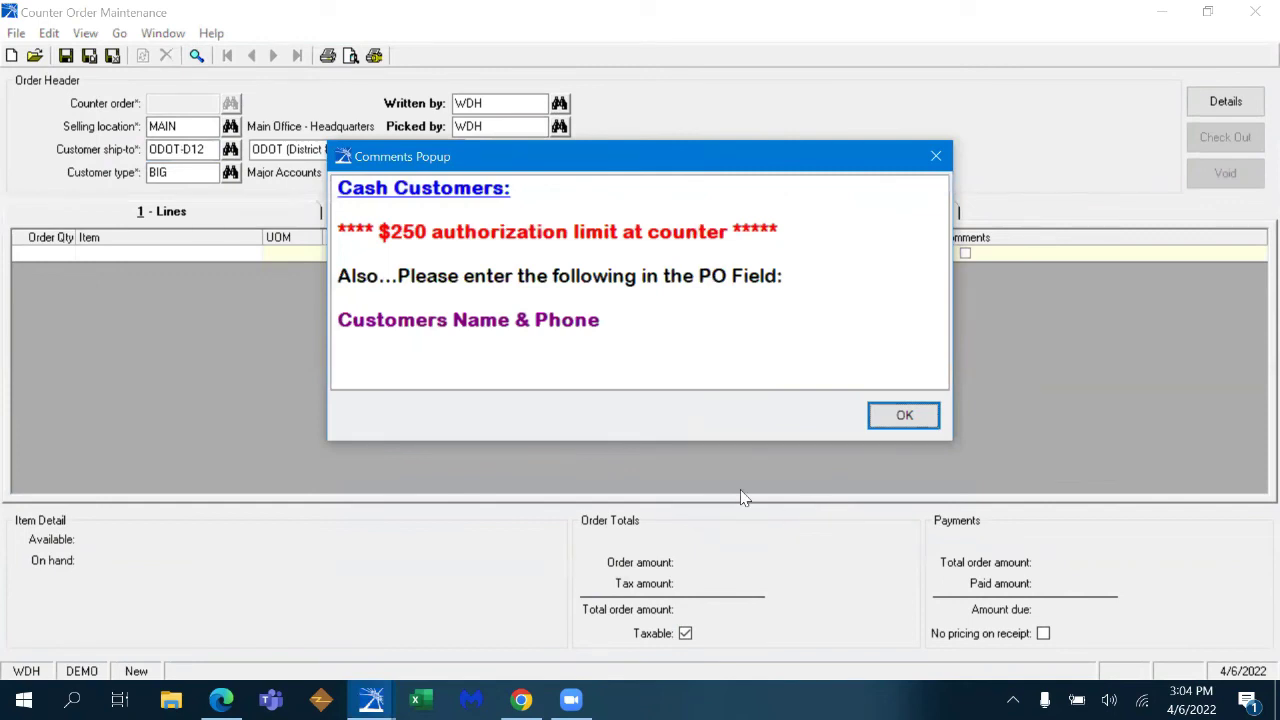
click(908, 414)
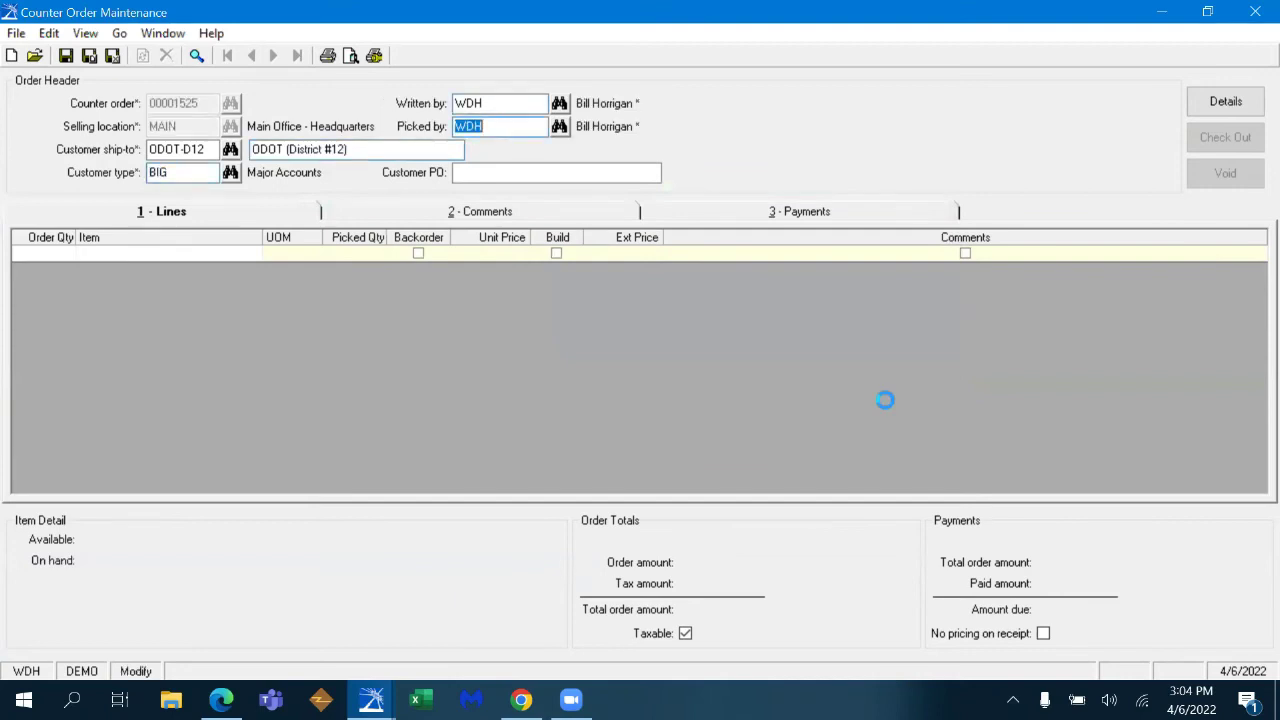
text(211546)
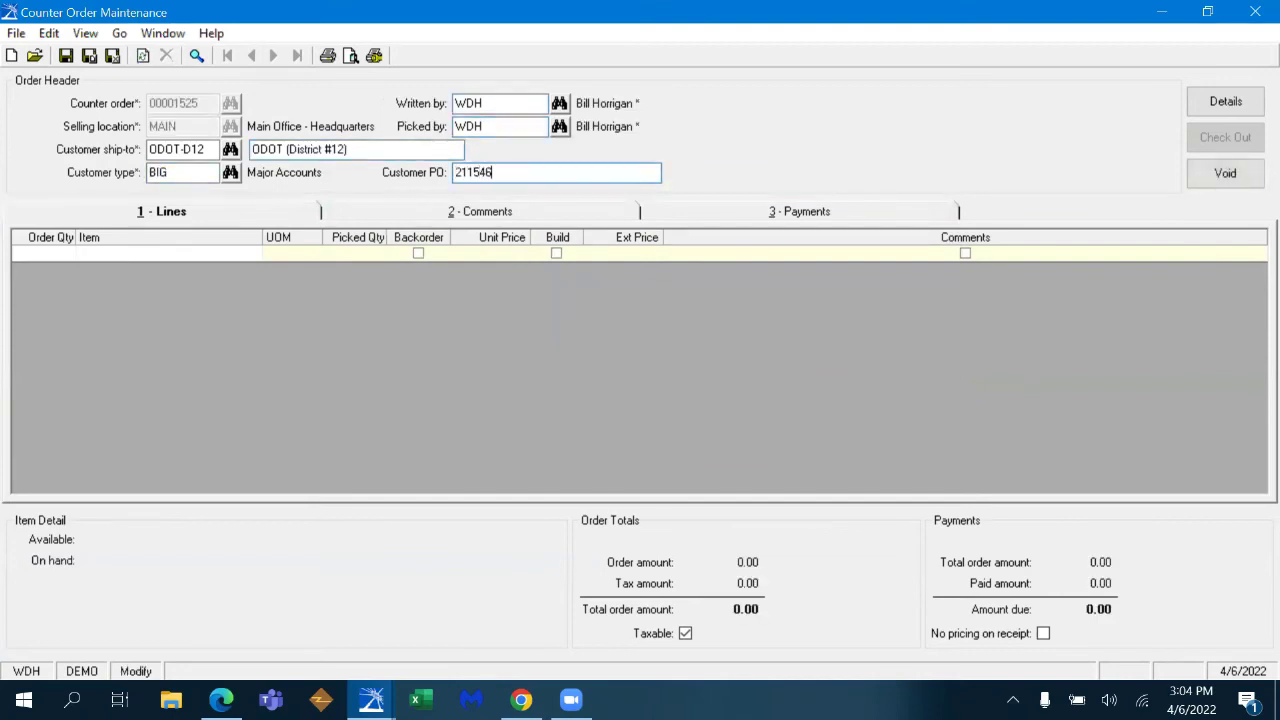
text(454 kevin)
- Add a -2 STC1 return line against line 0002 of the original counter order
key(Tab)
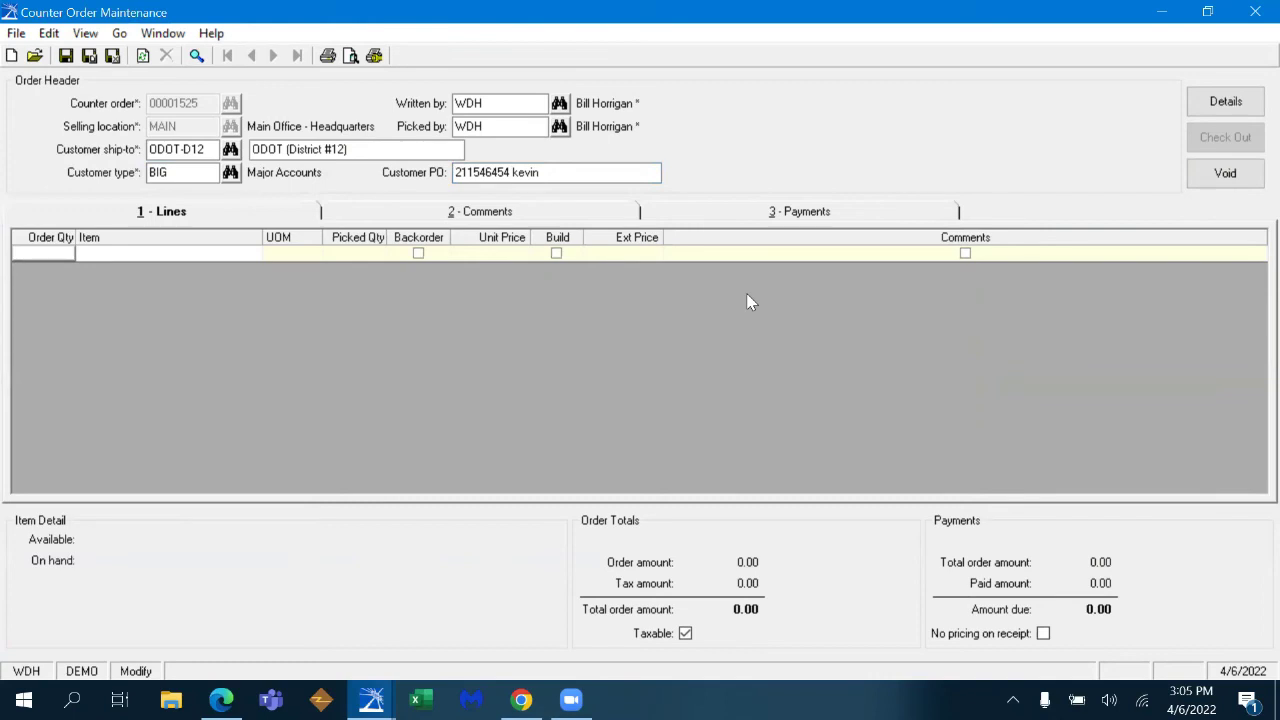
text(123)
key(Tab)
click(690, 320)
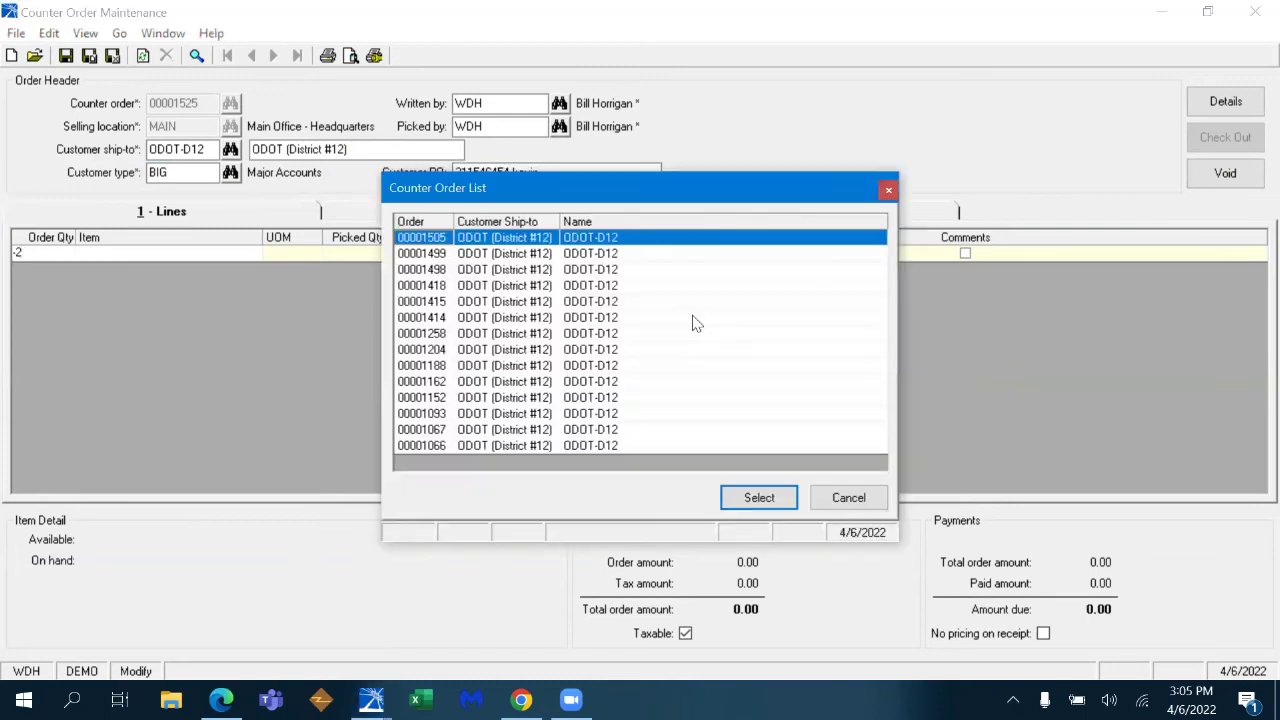
click(757, 499)
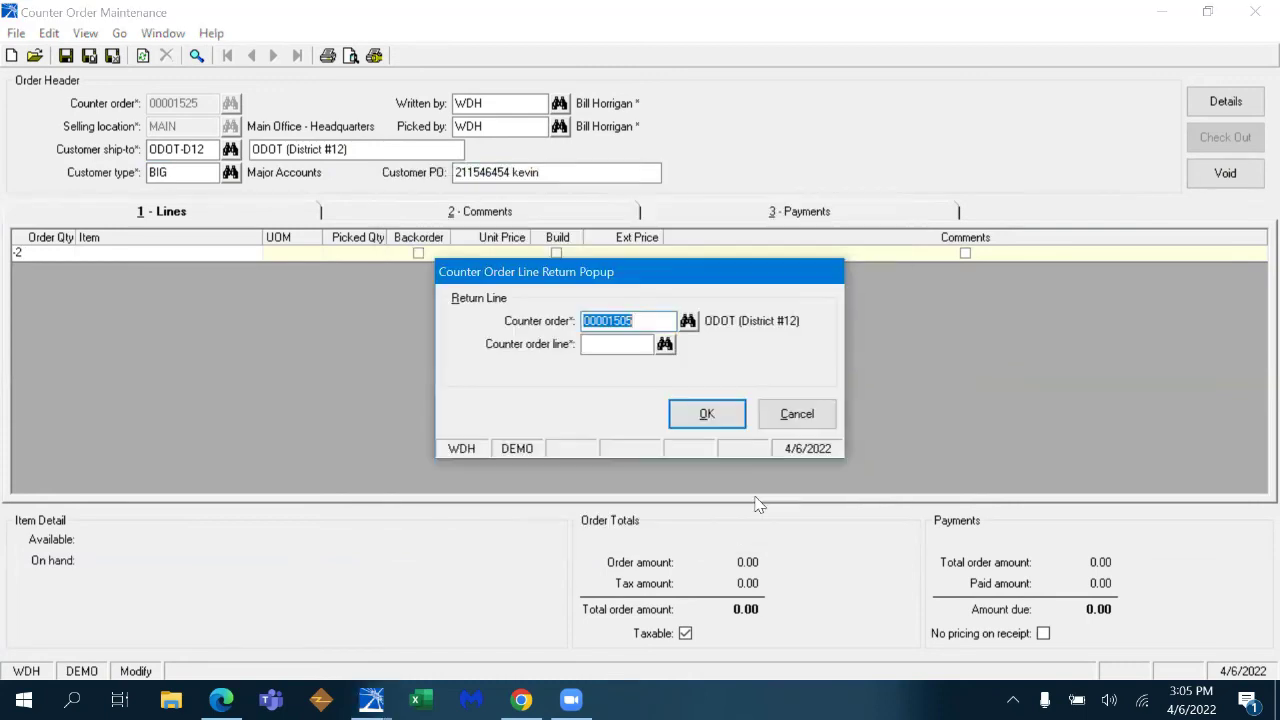
click(665, 344)
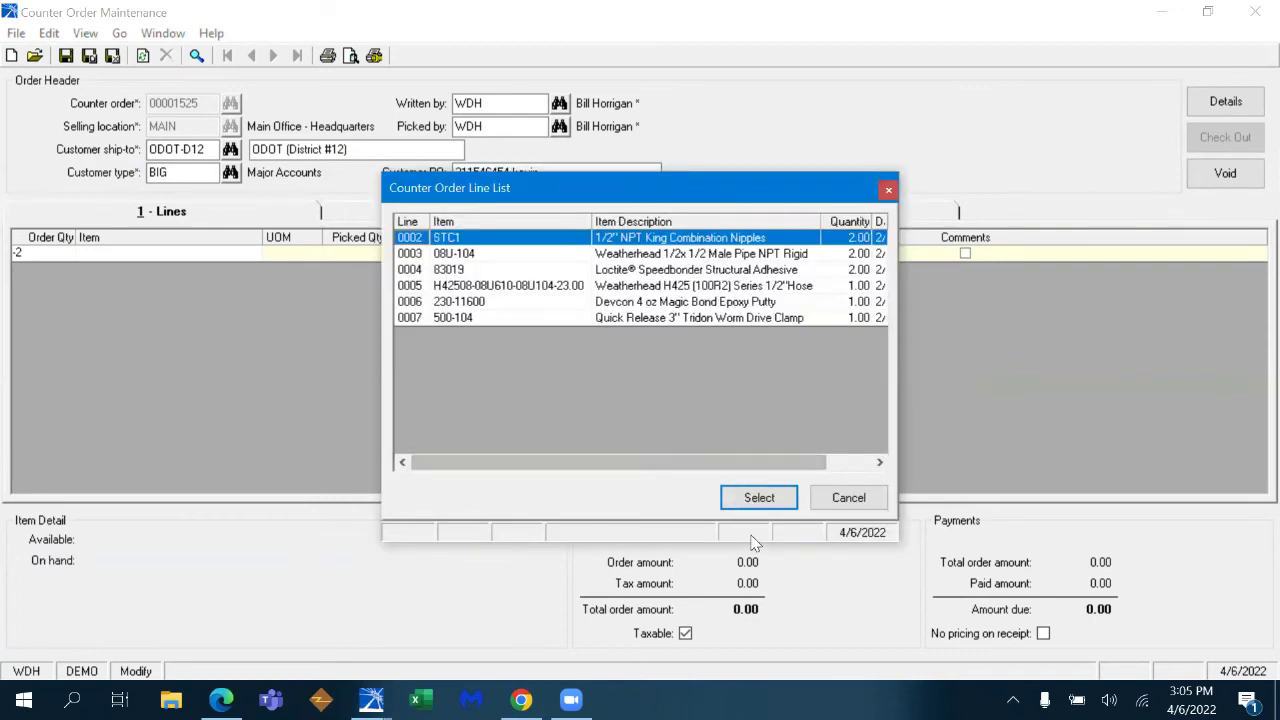
click(757, 497)
click(710, 425)
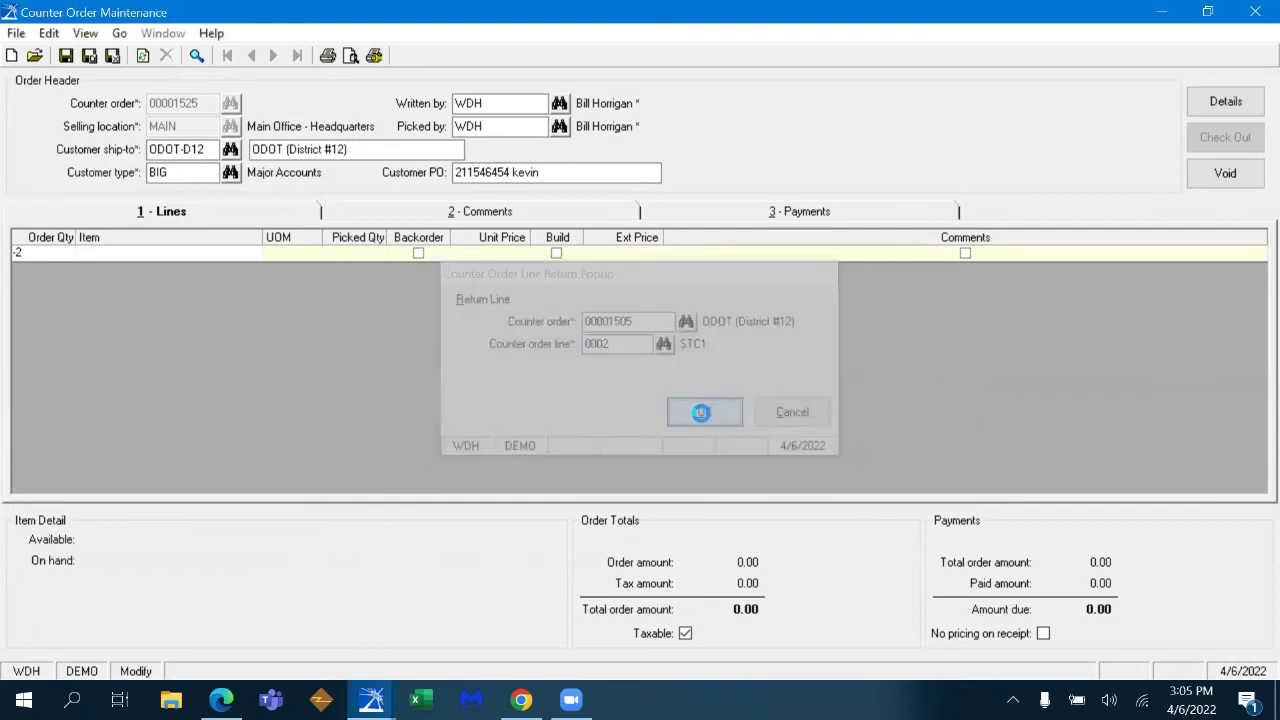
- Add lines for items STC10, JS336 and fitting 2404-12-12
text(S)
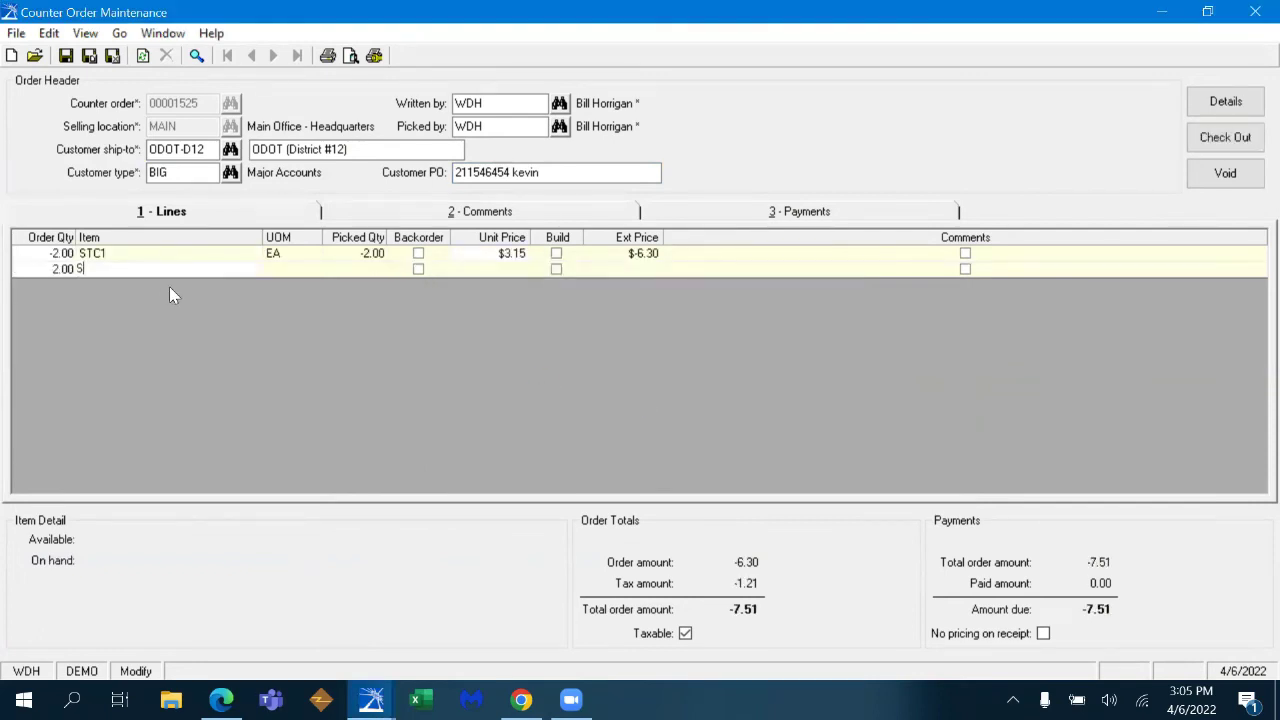
text(TC10)
key(Tab)
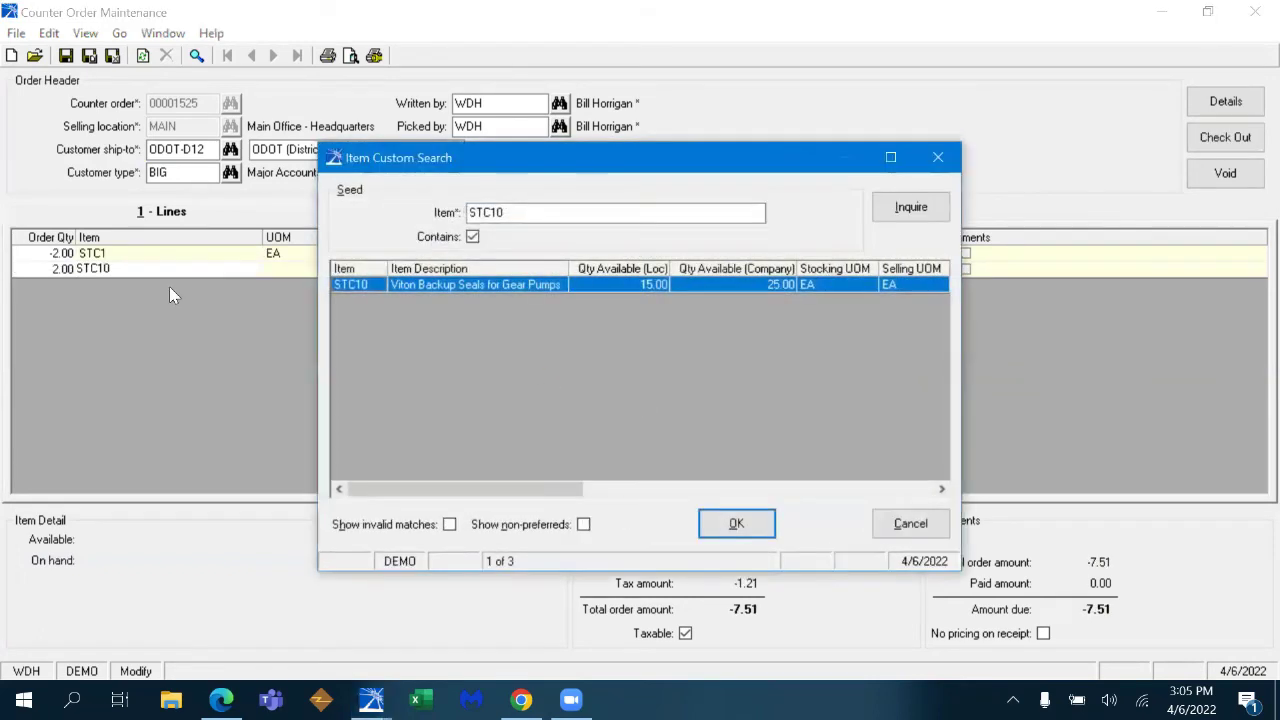
click(745, 521)
key(Tab)
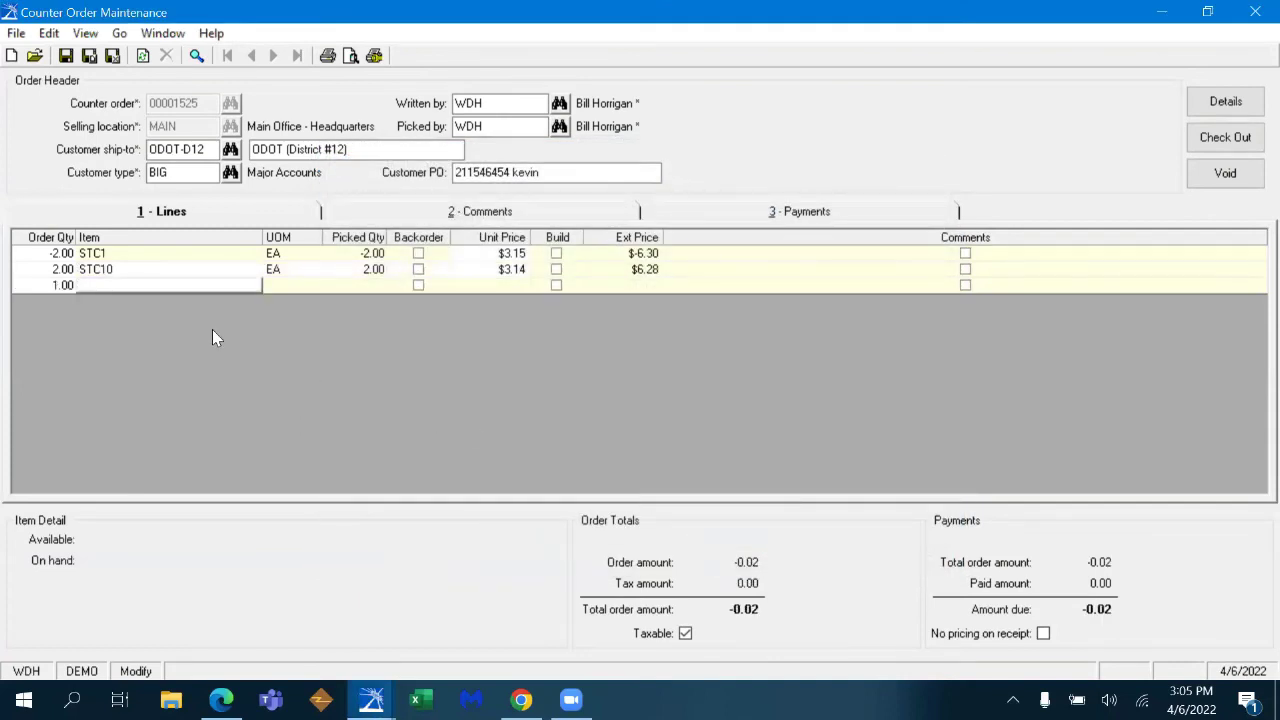
text(JS336)
key(Tab)
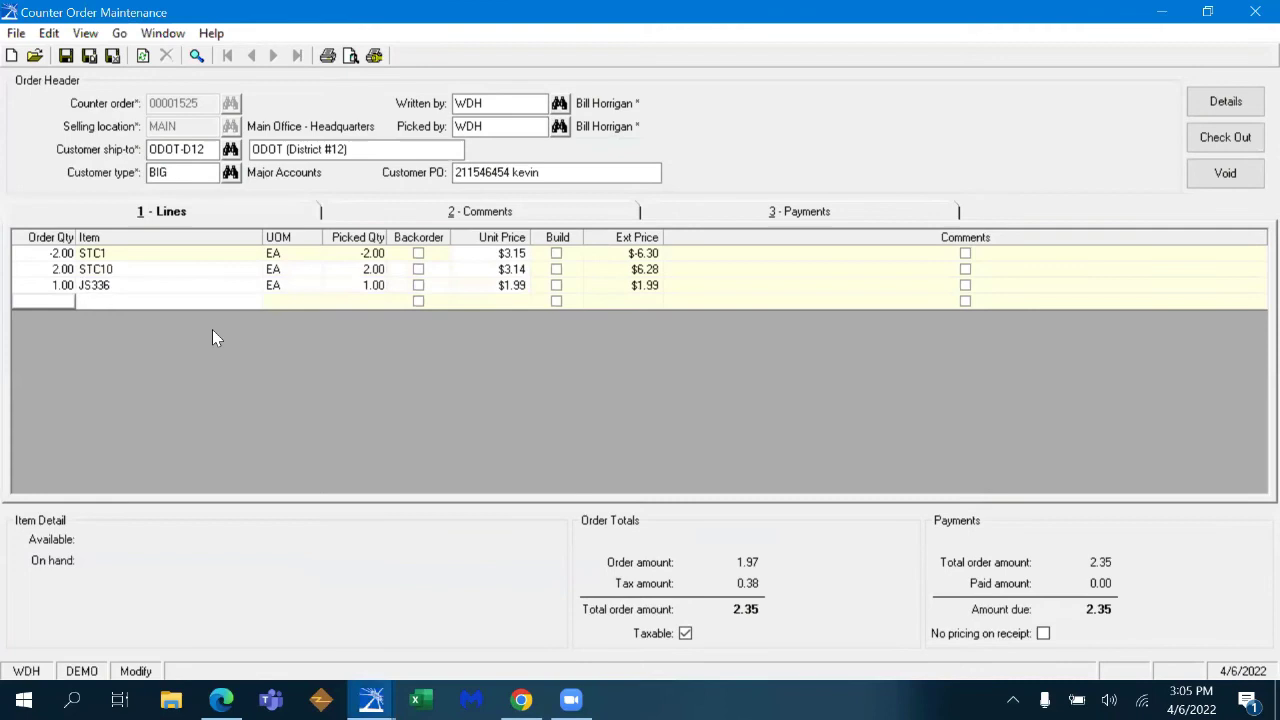
click(65, 307)
key(Tab)
text(24041212)
key(Tab)
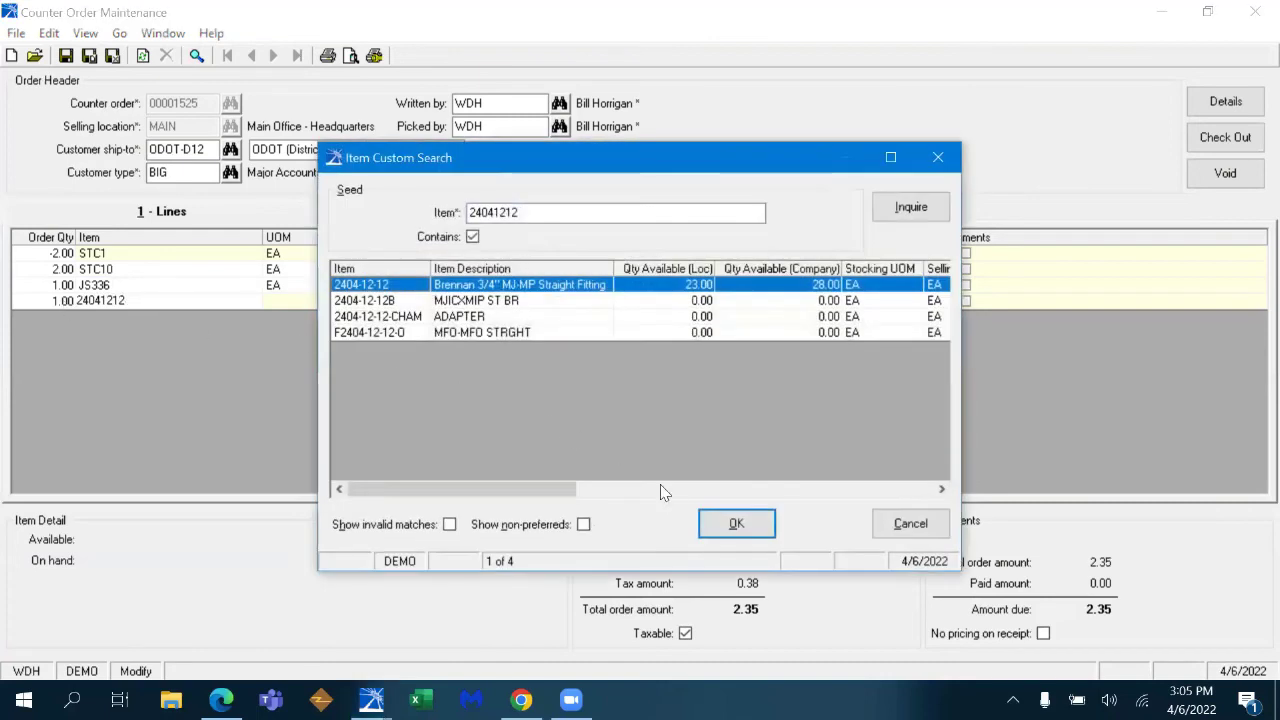
click(724, 523)
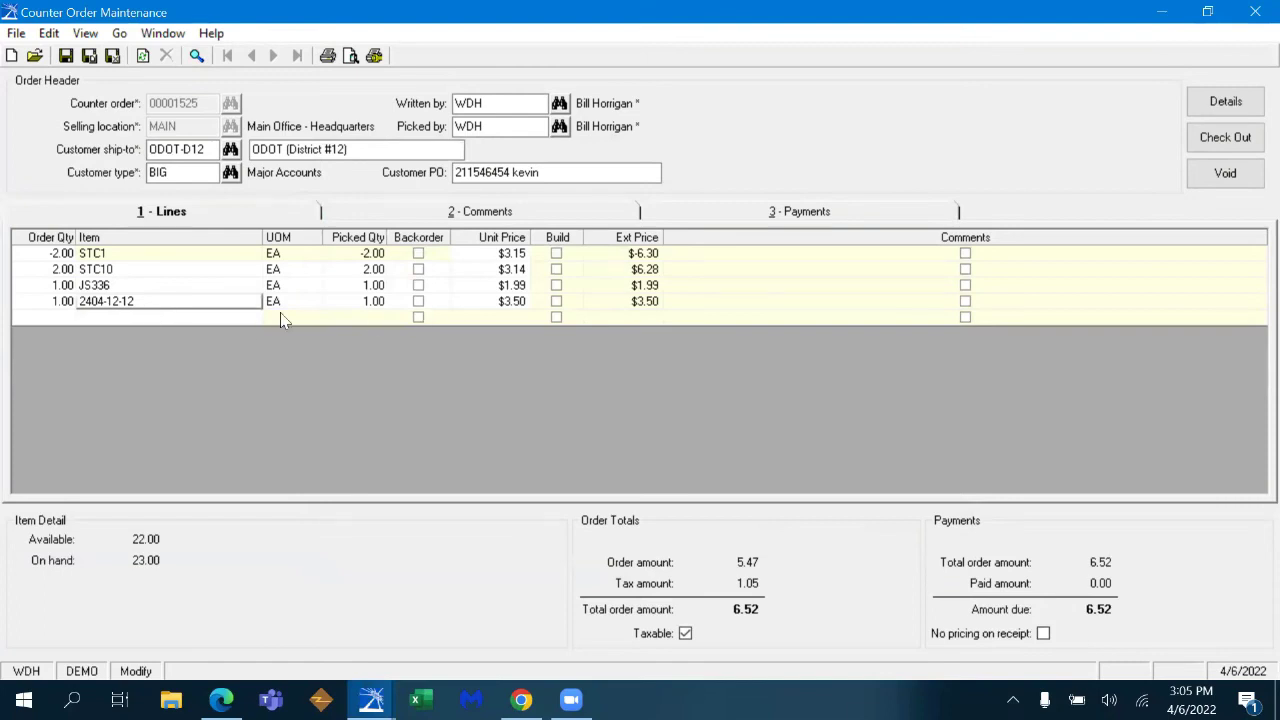
- Reprice the 2404-12-12 line at 25% net margin, lowering it from $3.50 to $2.65
mouse_move(158, 308)
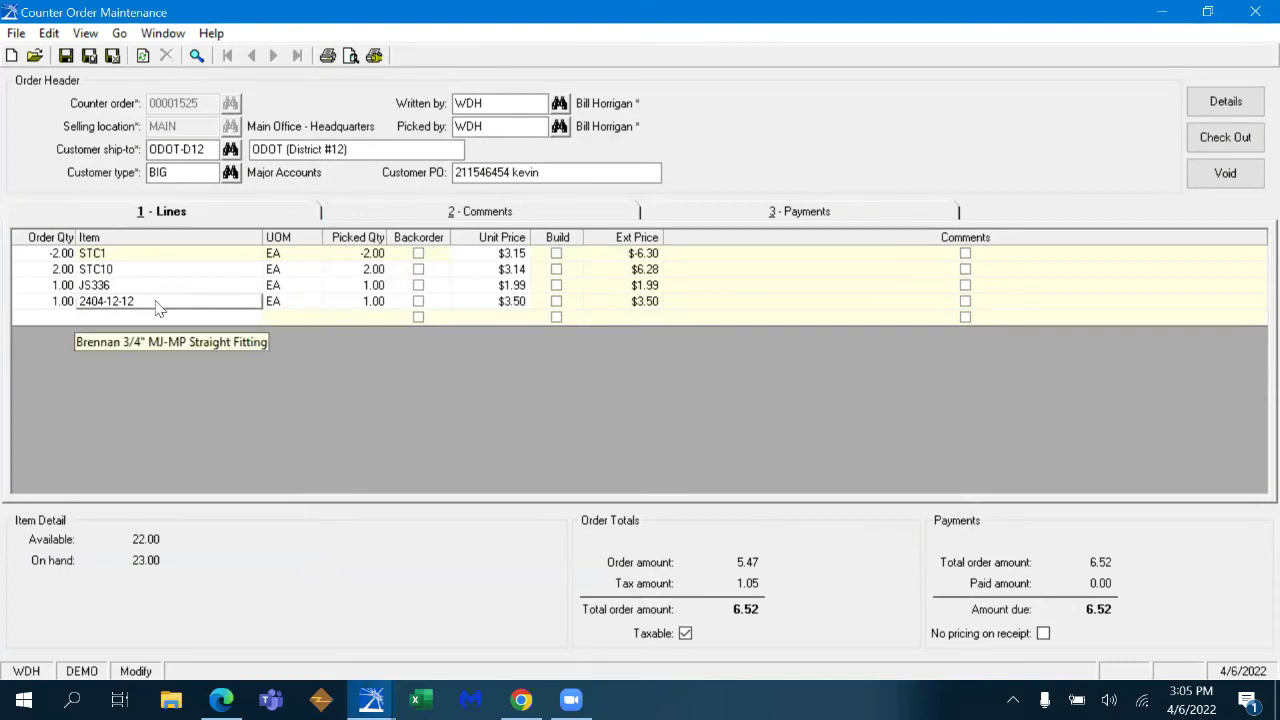
right_click(157, 308)
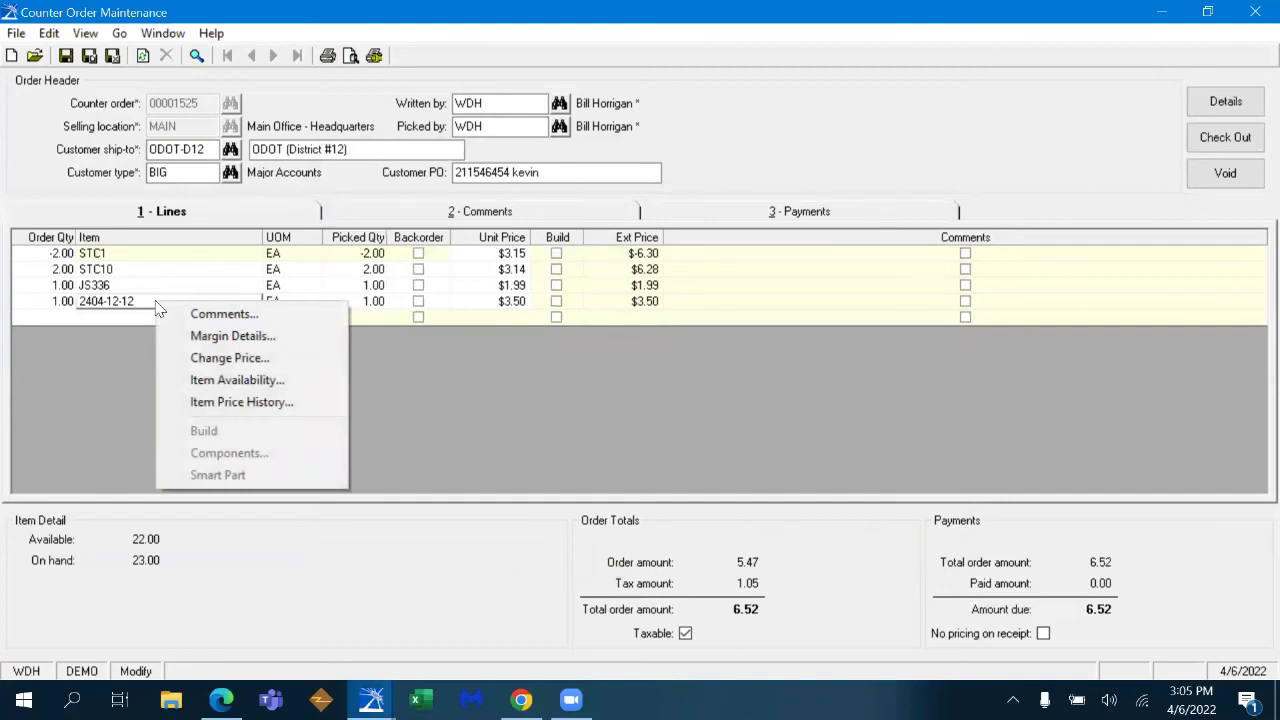
click(240, 358)
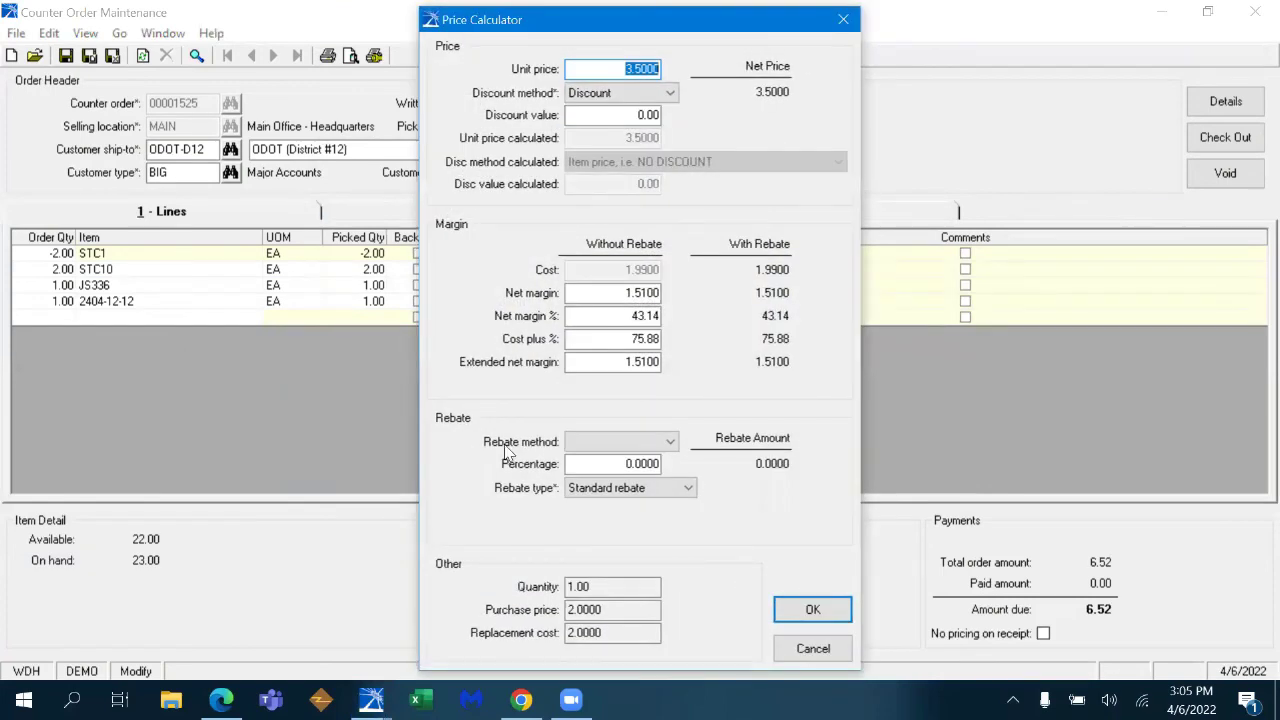
text(2)
key(Tab)
click(625, 316)
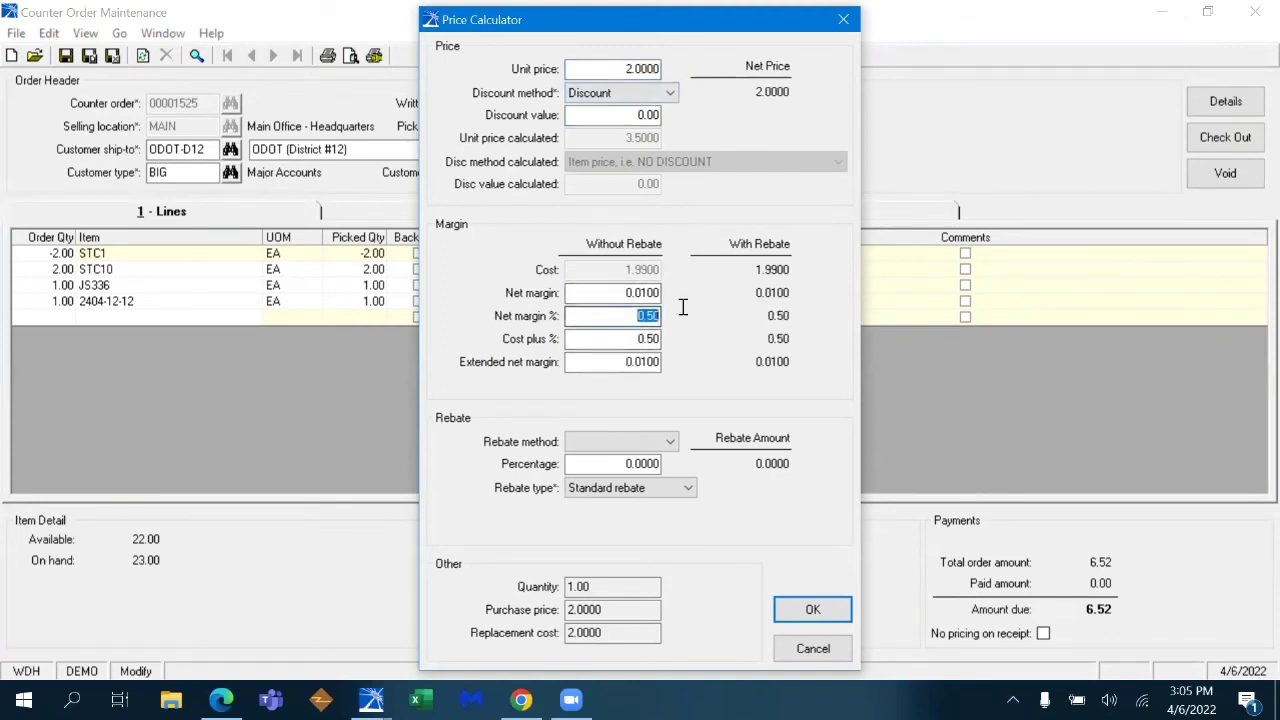
text(25)
key(Tab)
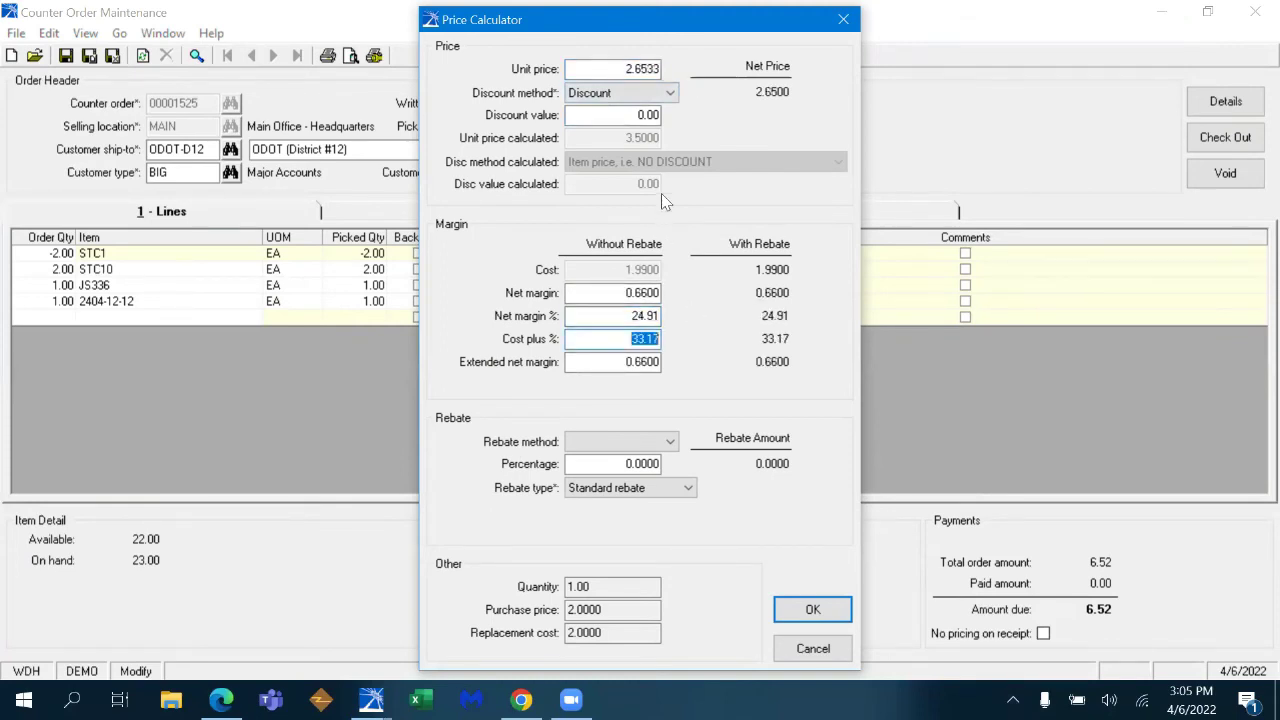
click(812, 609)
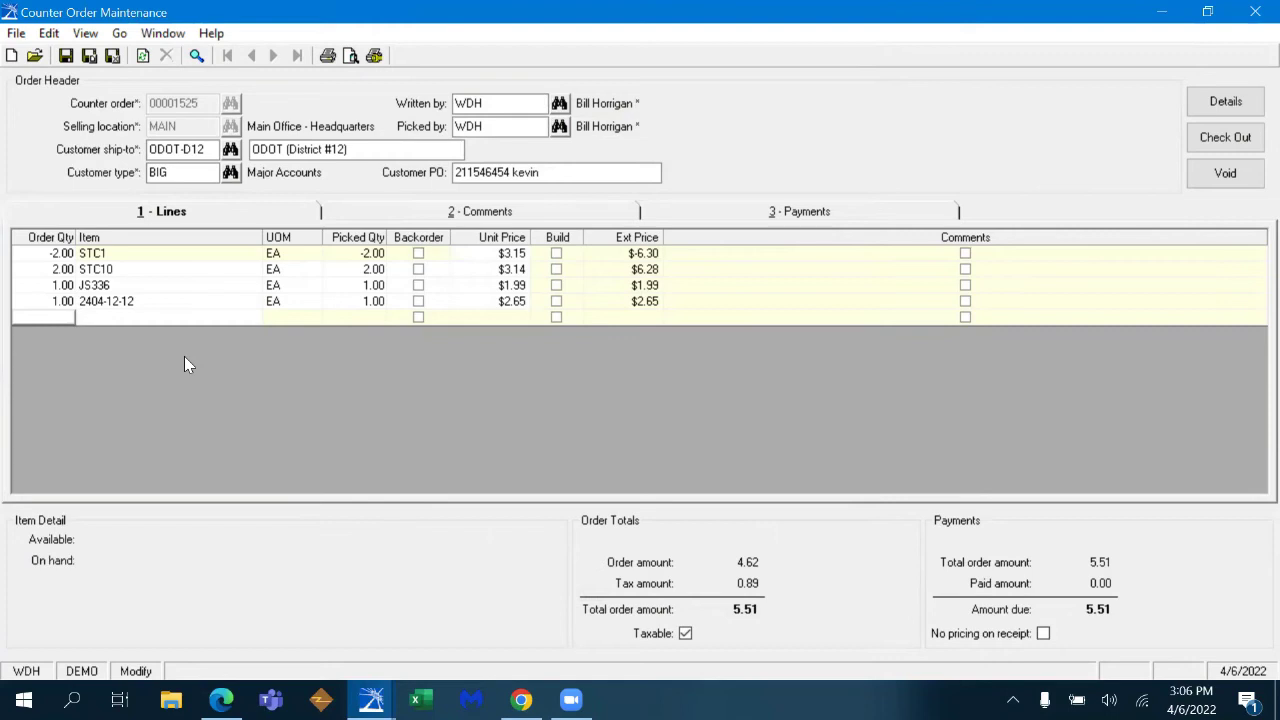
right_click(148, 316)
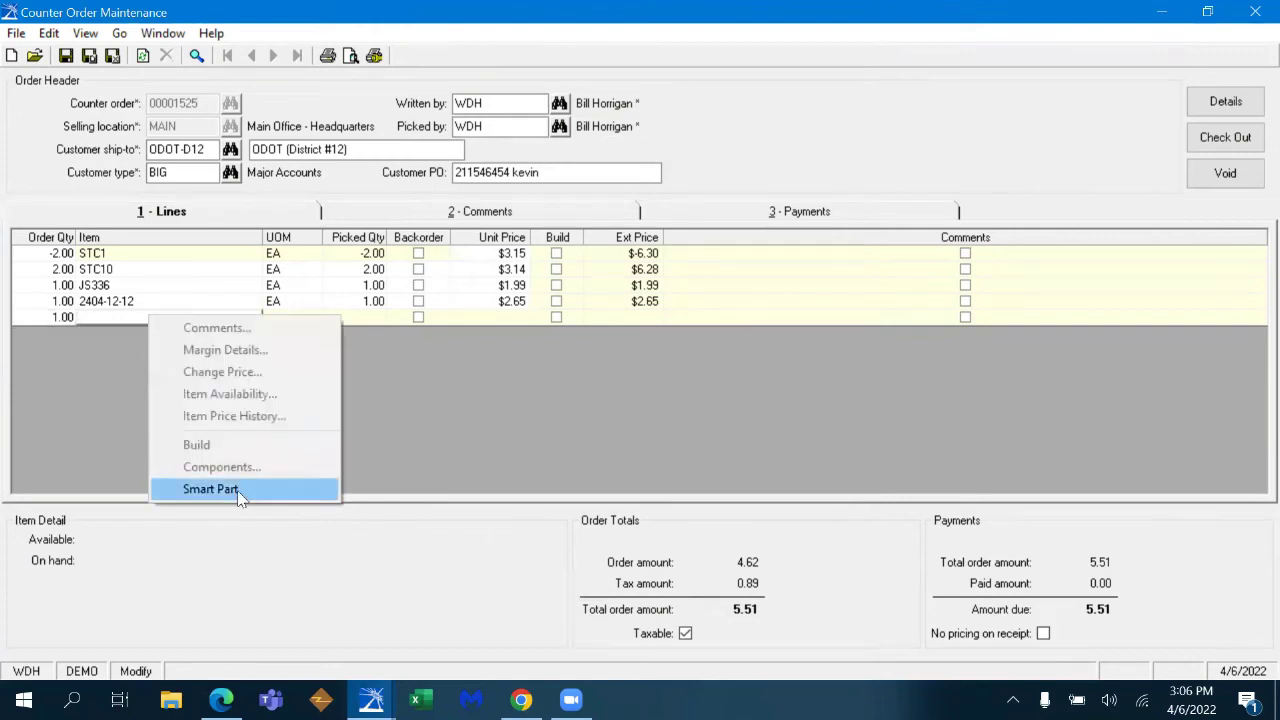
click(240, 492)
text(431-6-43)
key(Tab)
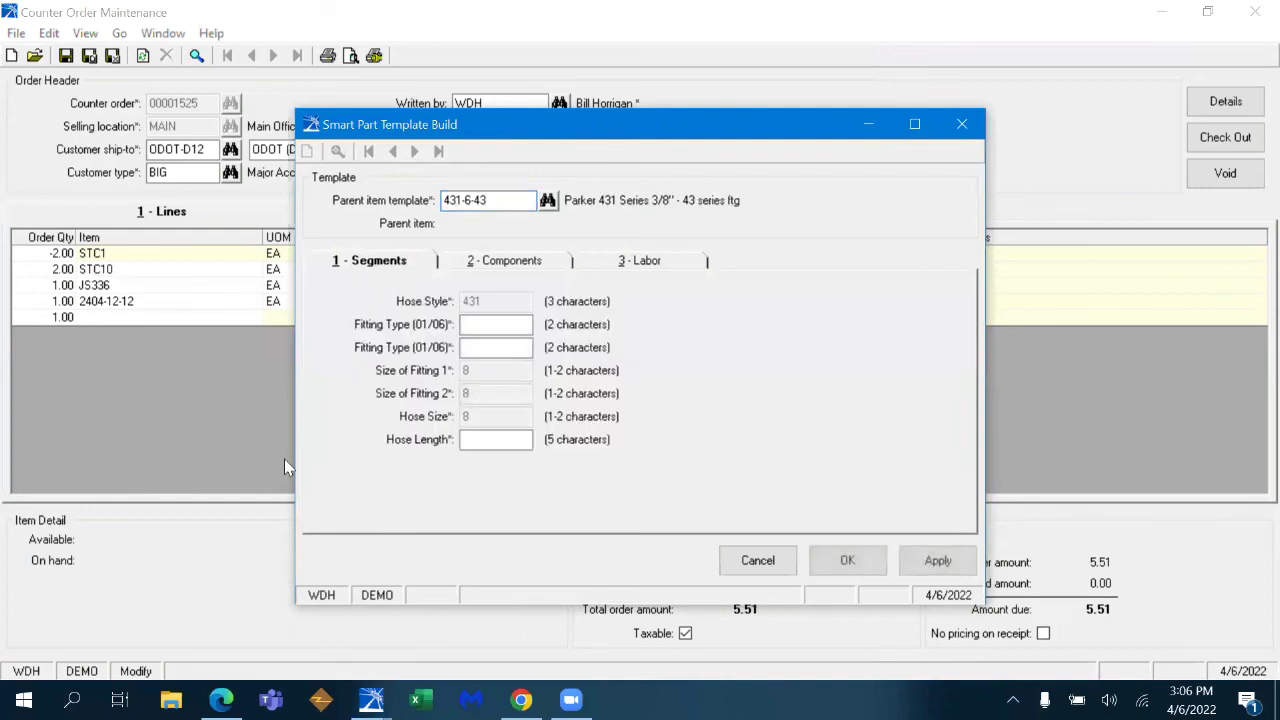
text(010156)
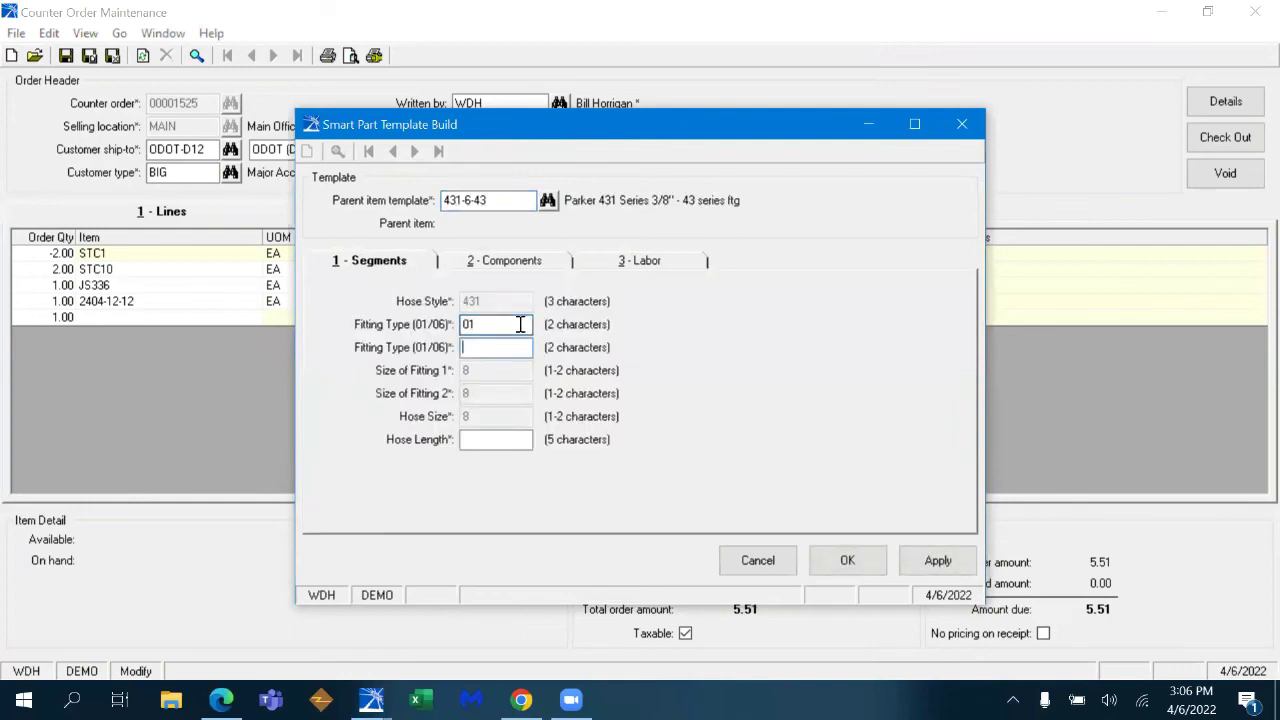
key(Tab)
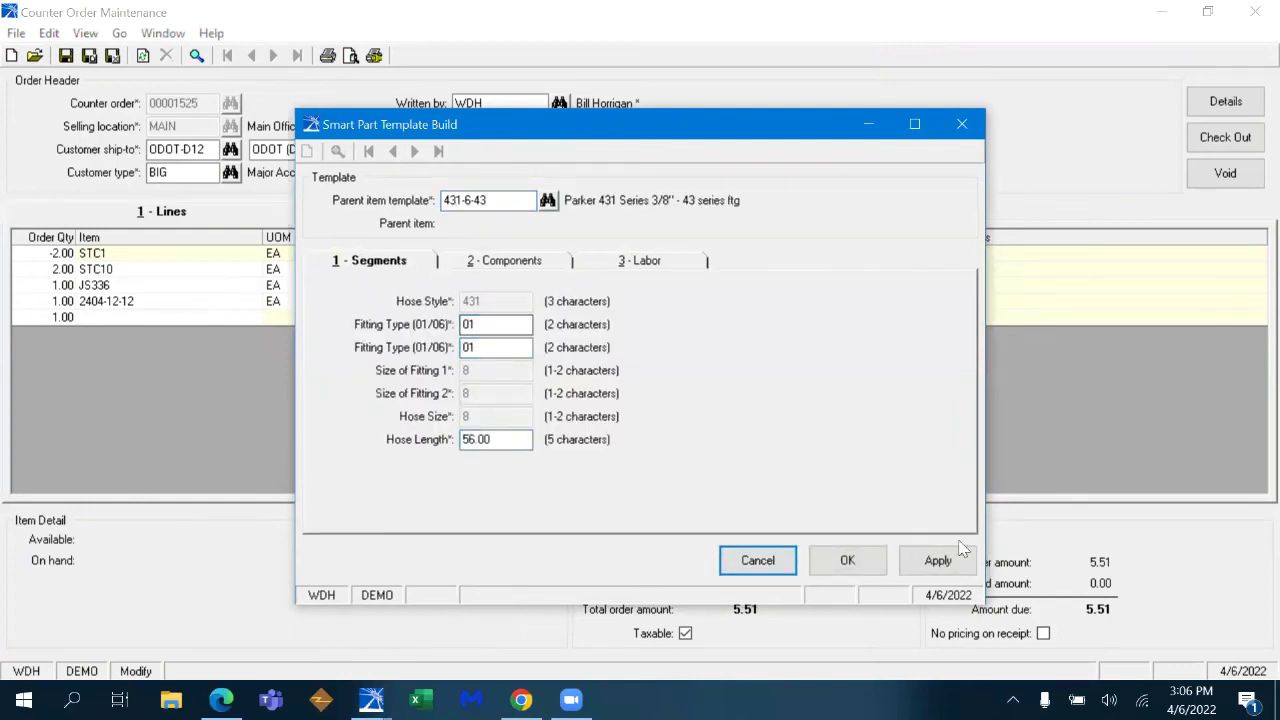
click(935, 558)
click(847, 560)
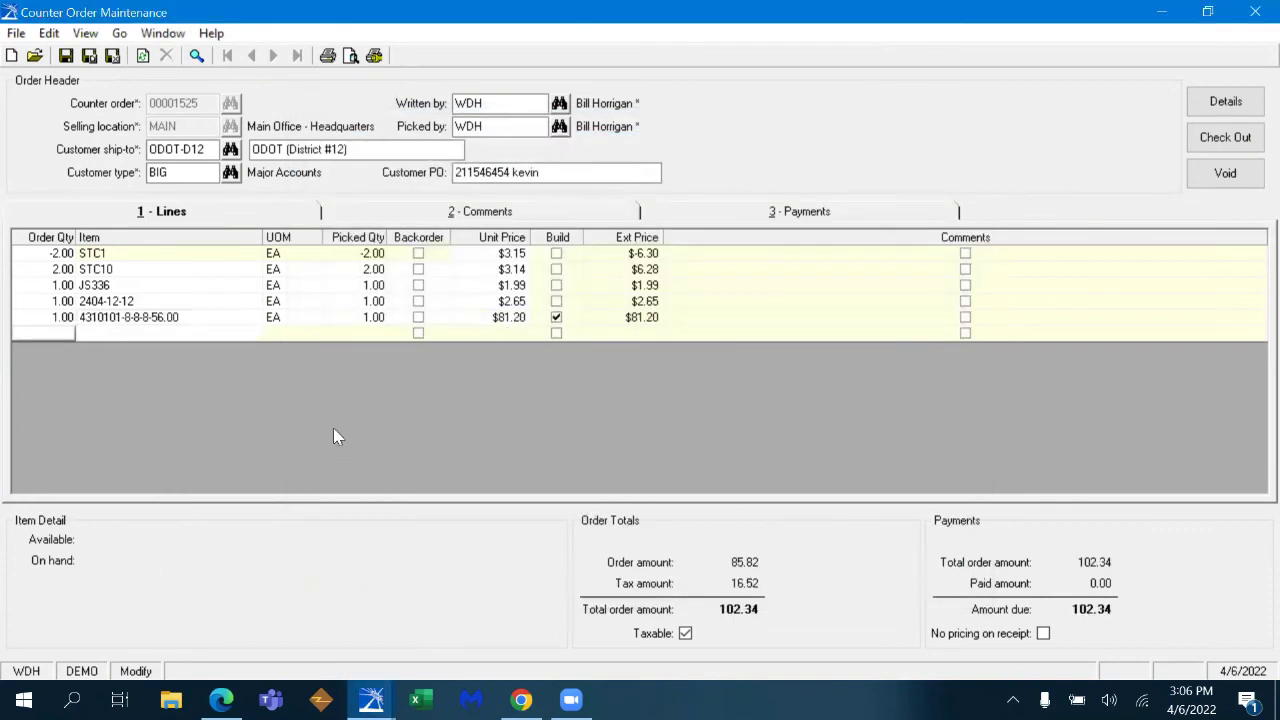
right_click(183, 322)
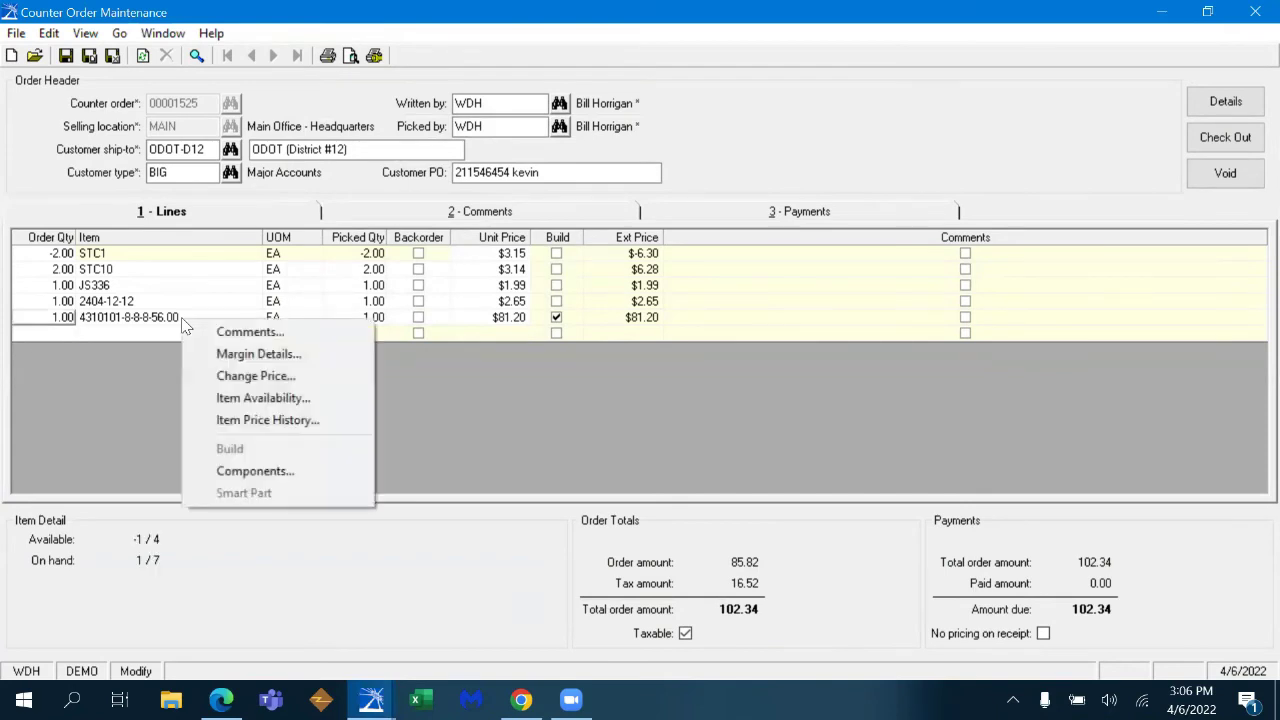
click(266, 467)
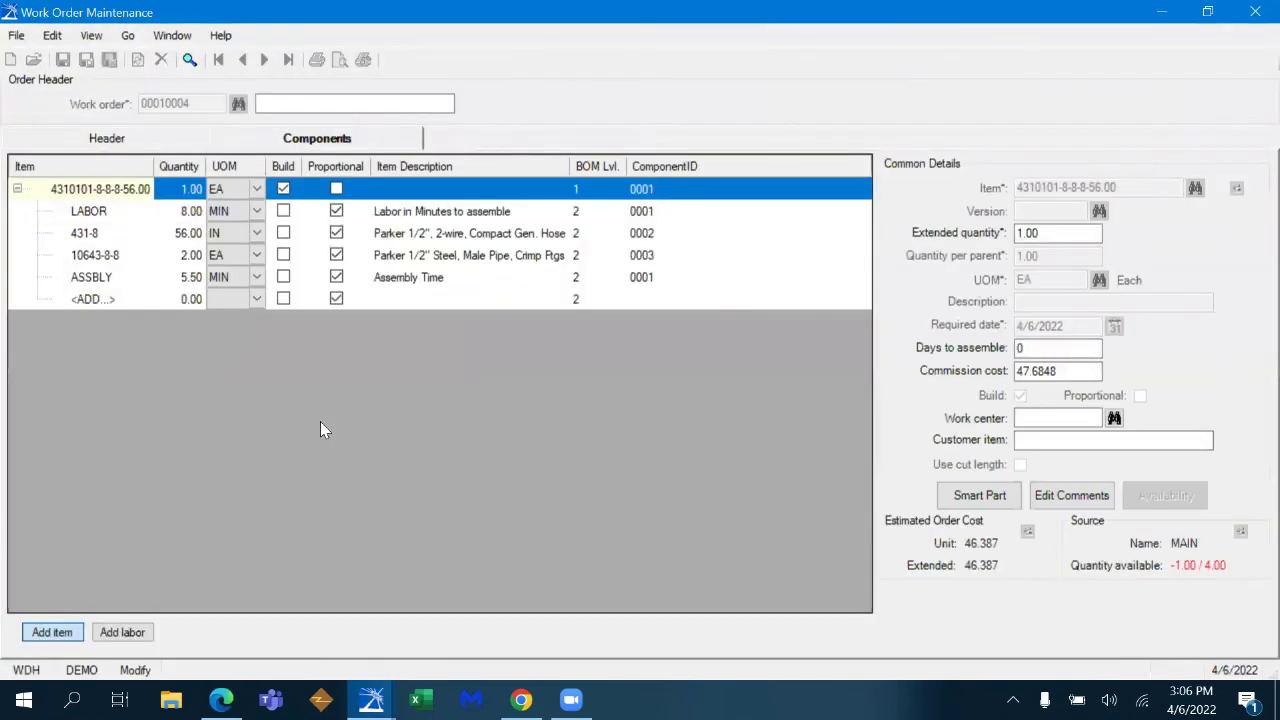
click(108, 300)
text(F)
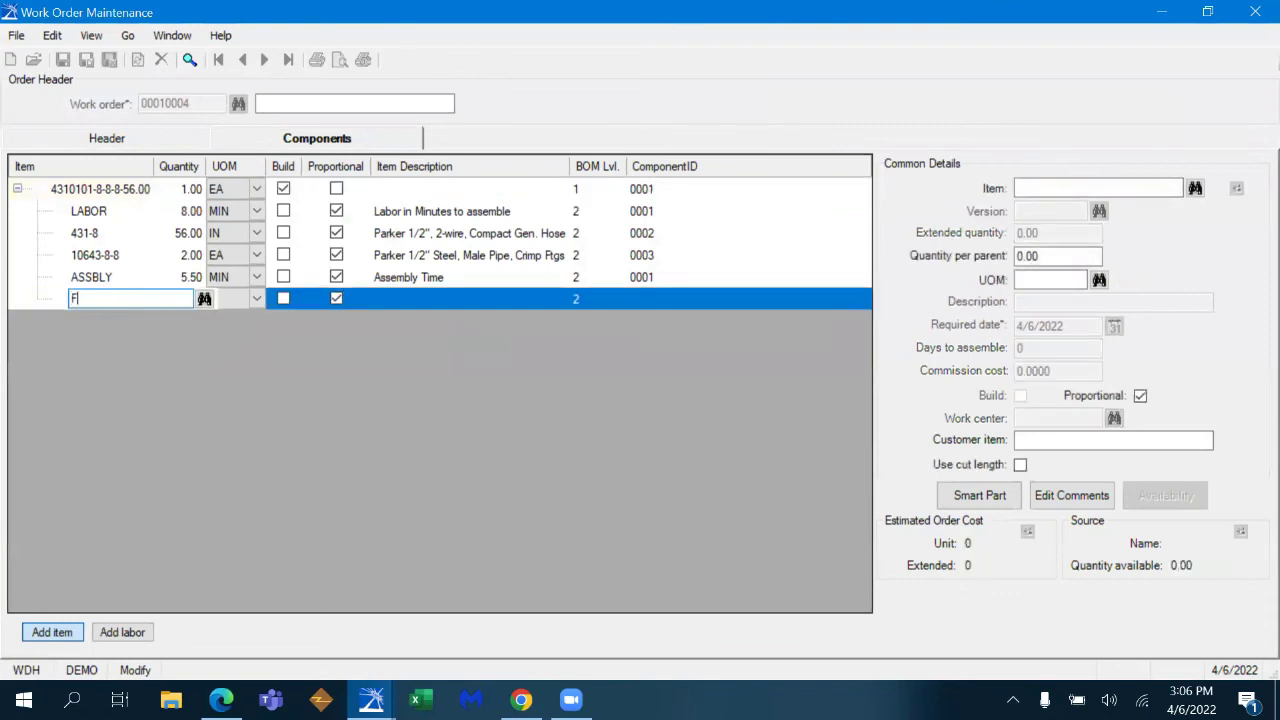
text(IRE SLEEVE)
key(Tab)
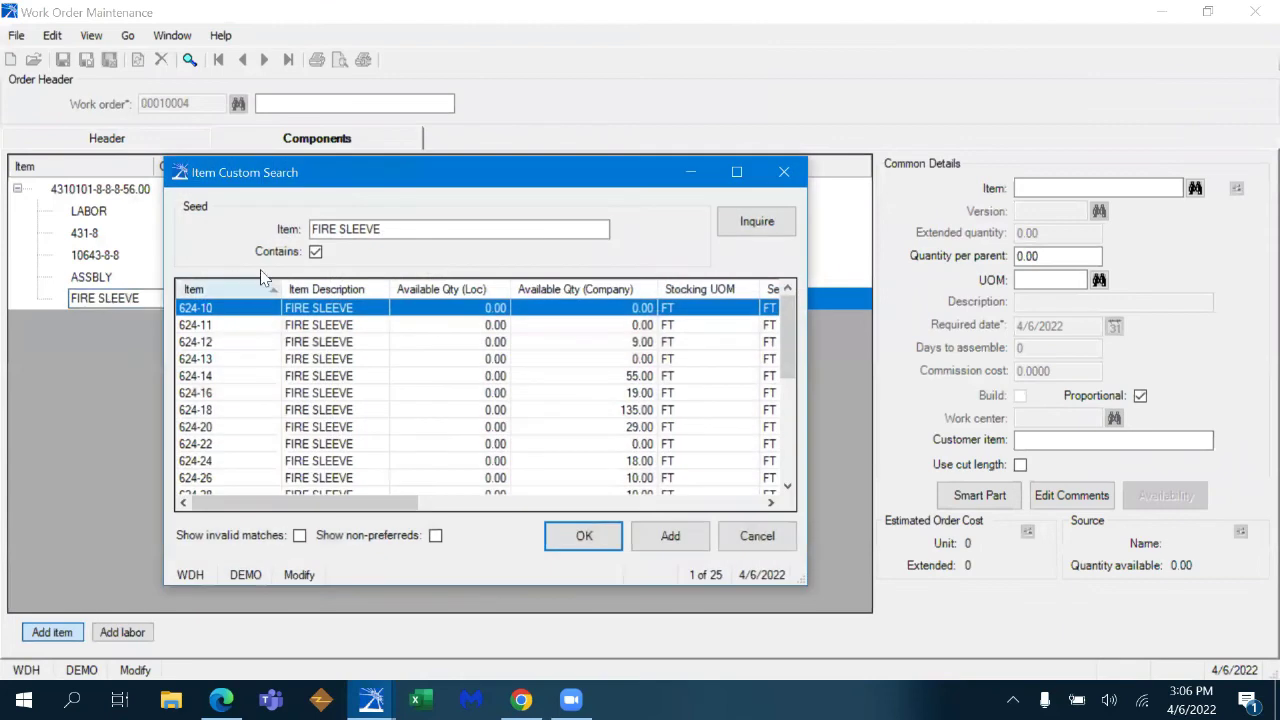
click(470, 289)
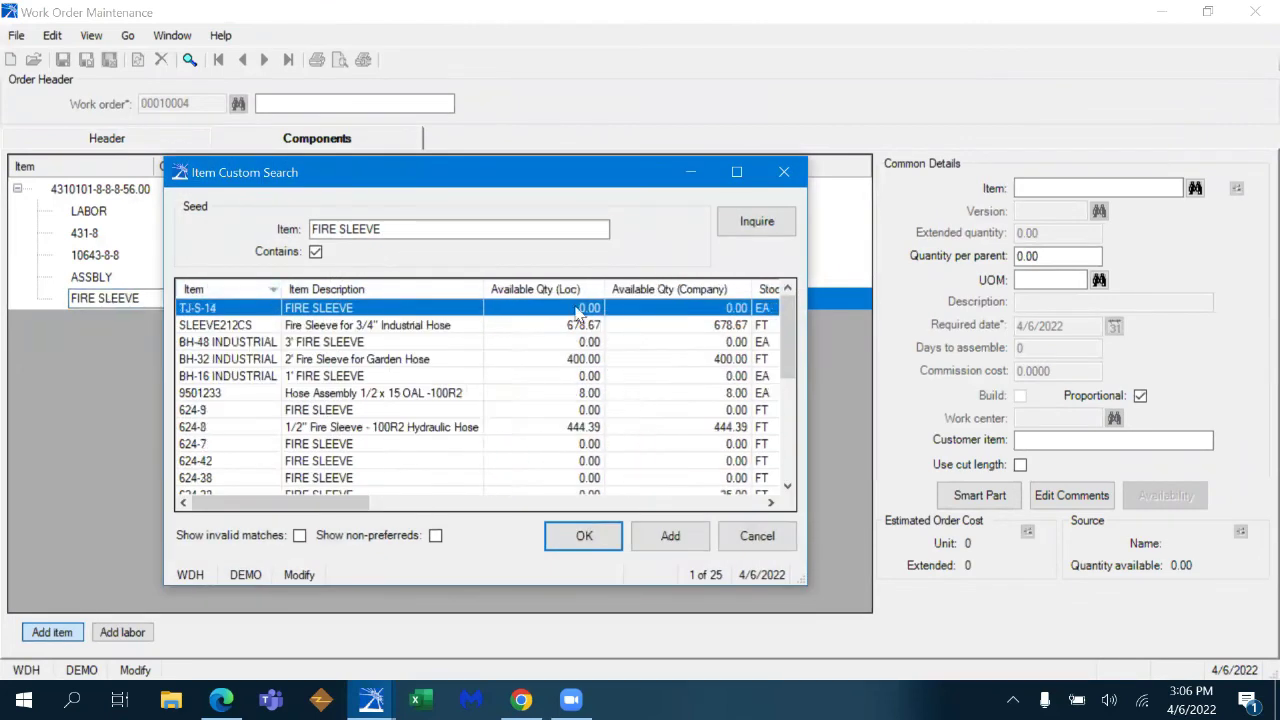
click(590, 290)
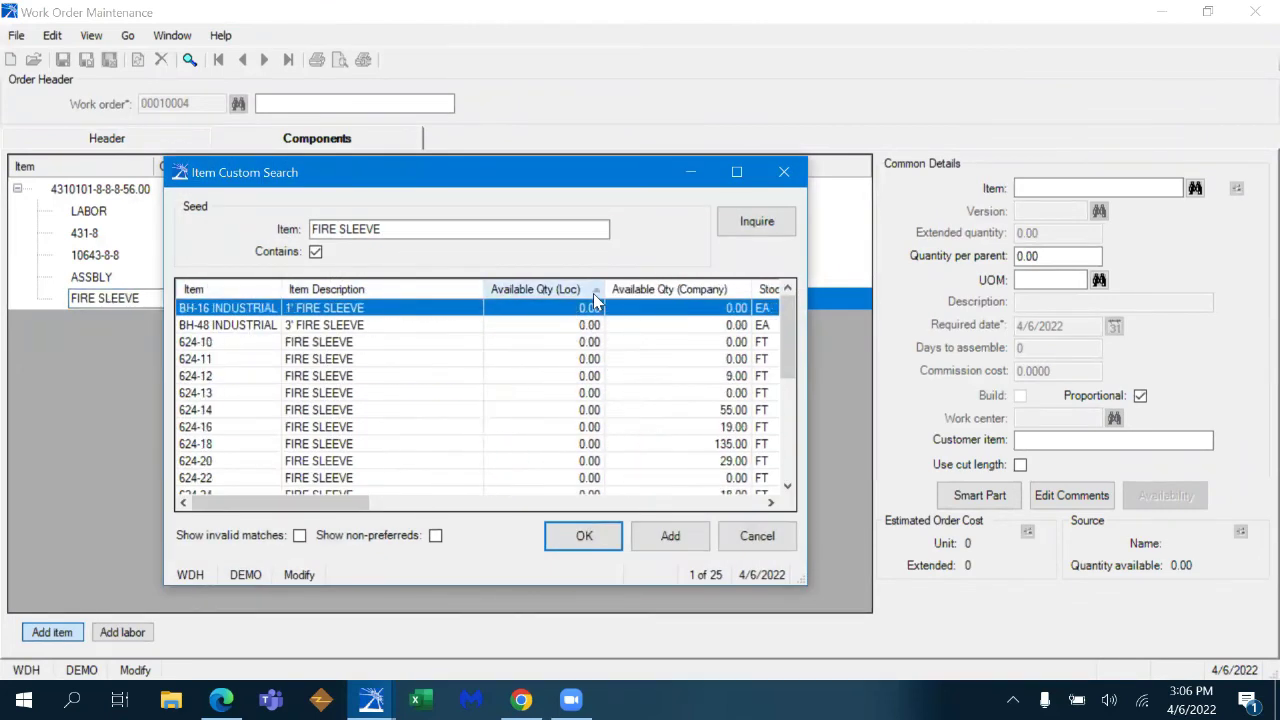
click(272, 289)
click(276, 291)
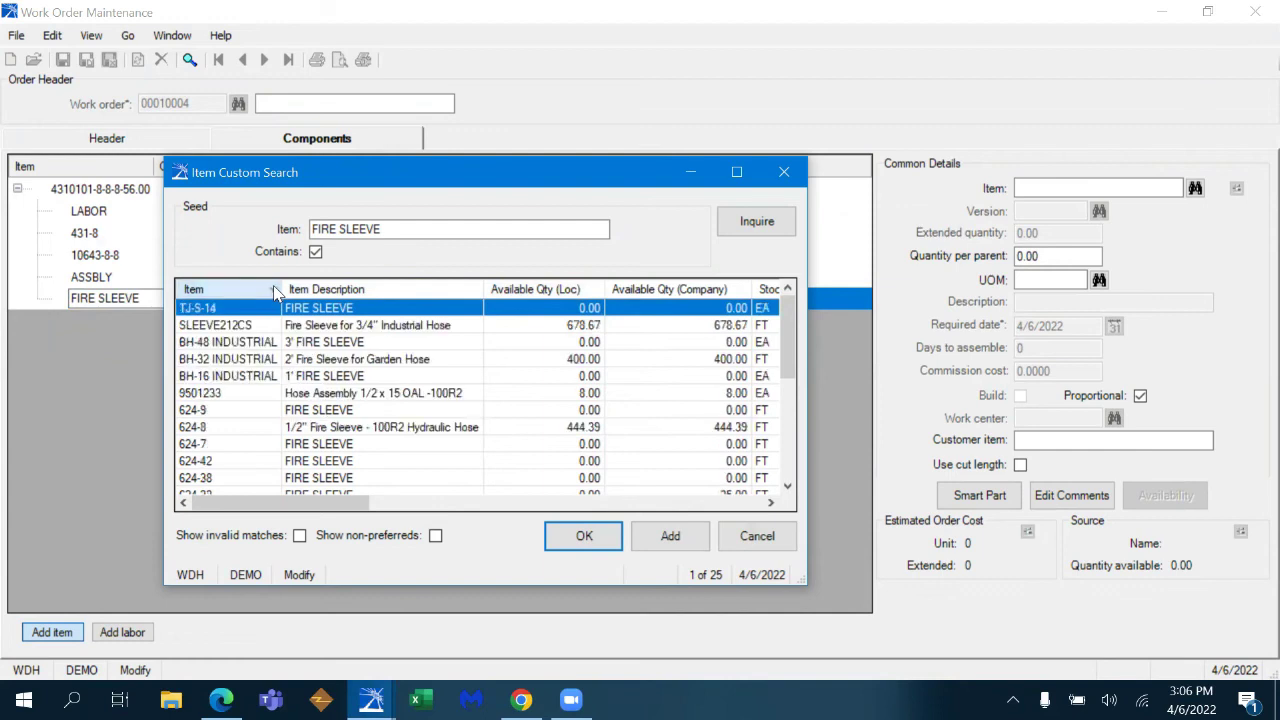
click(596, 325)
click(590, 540)
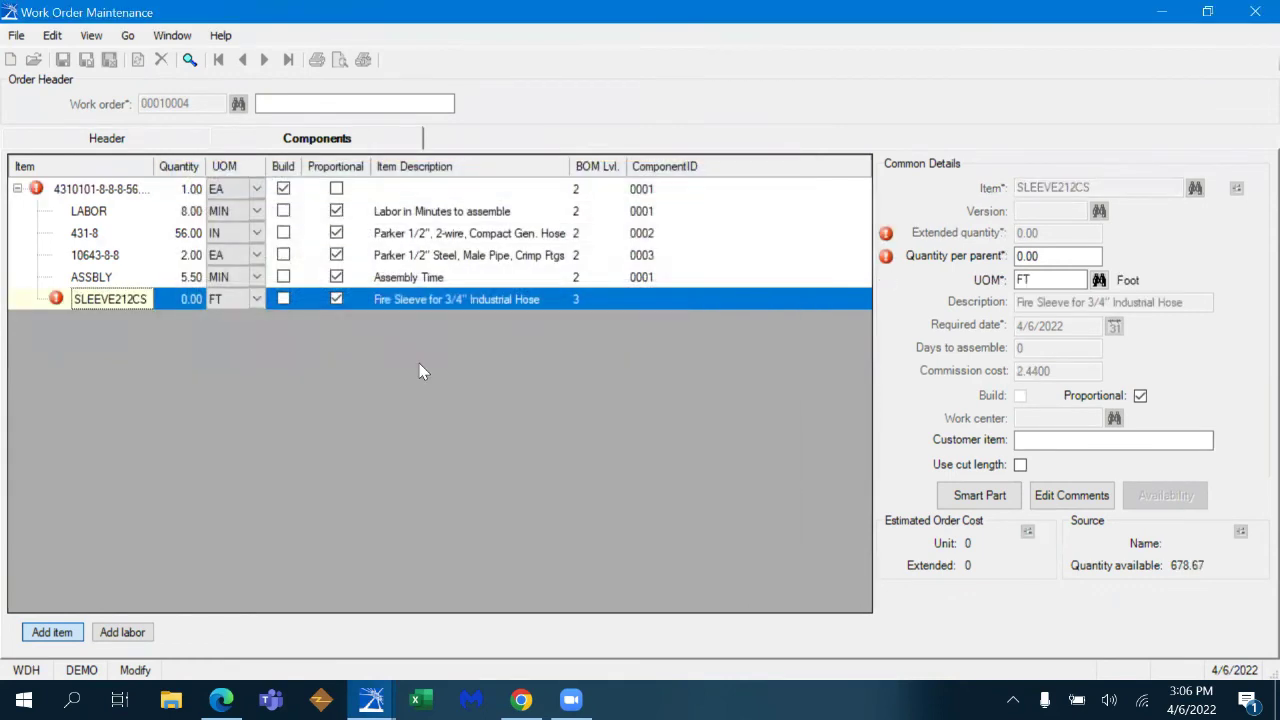
key(shift+Tab)
text(8)
key(Tab)
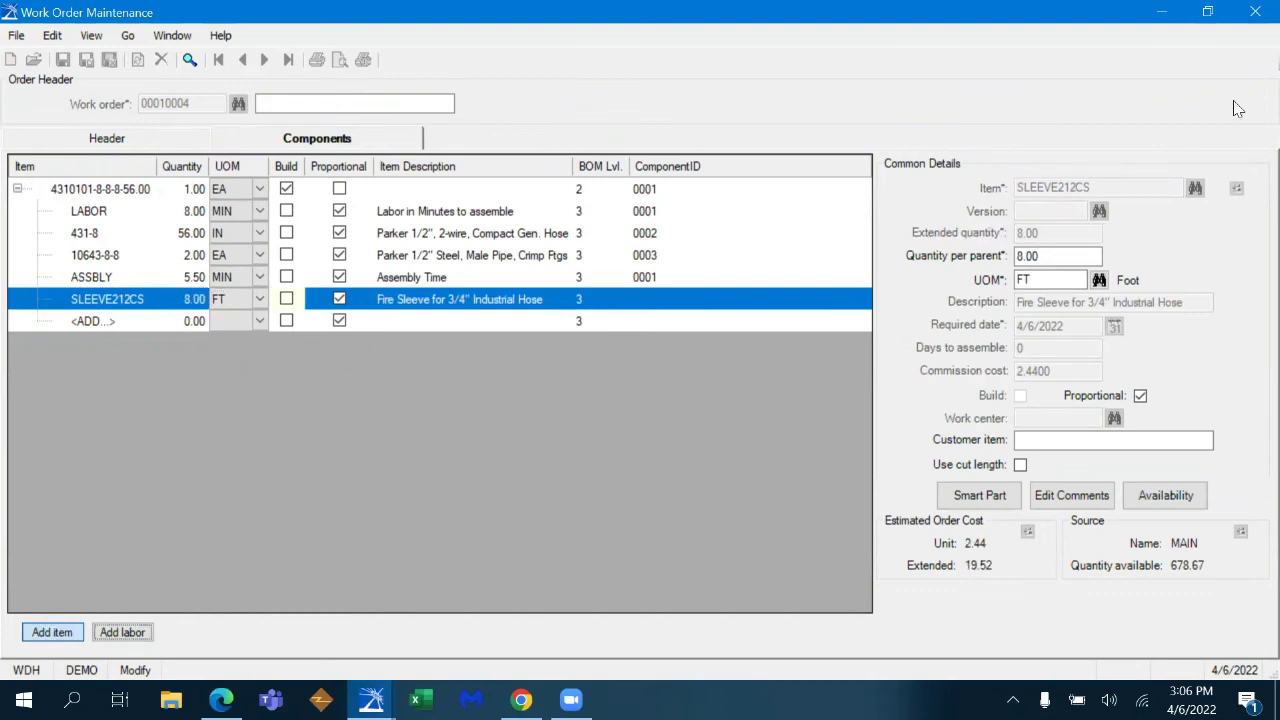
click(437, 346)
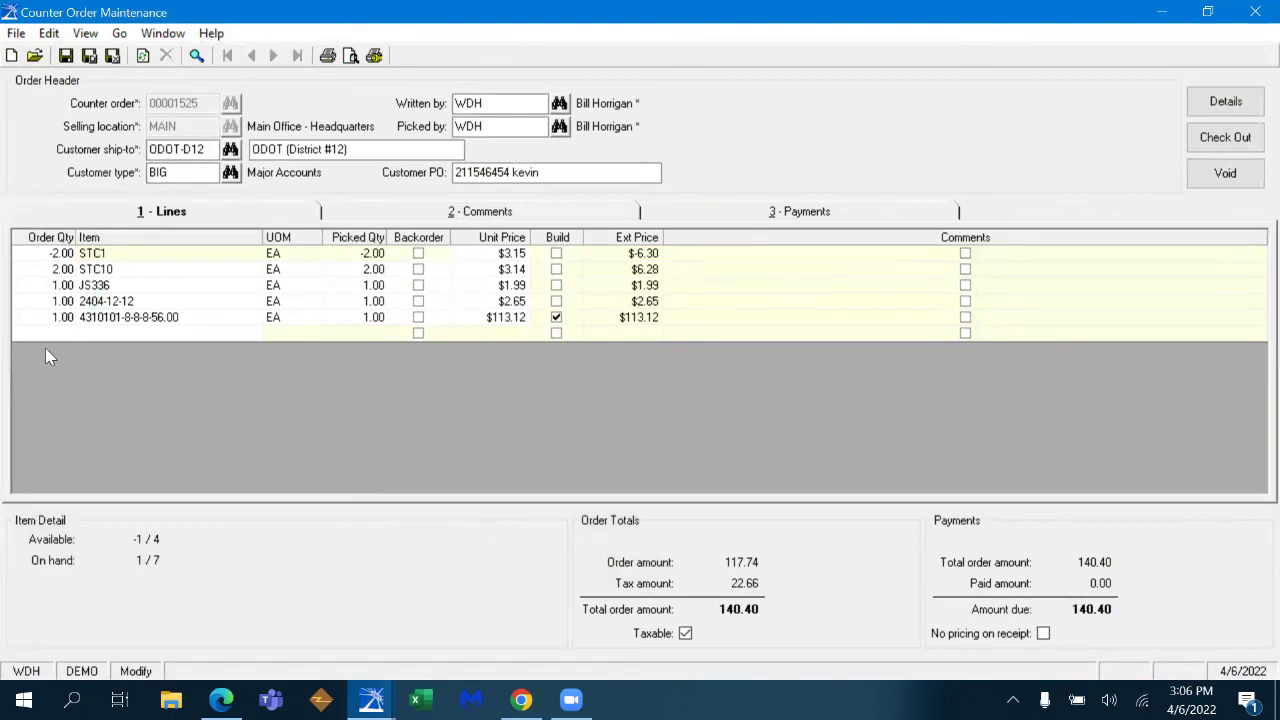
- Add clamp item 500-104 found by searching 'WORM DRIVE' and view its stock details
click(70, 334)
text(WORM DRIVE)
key(Tab)
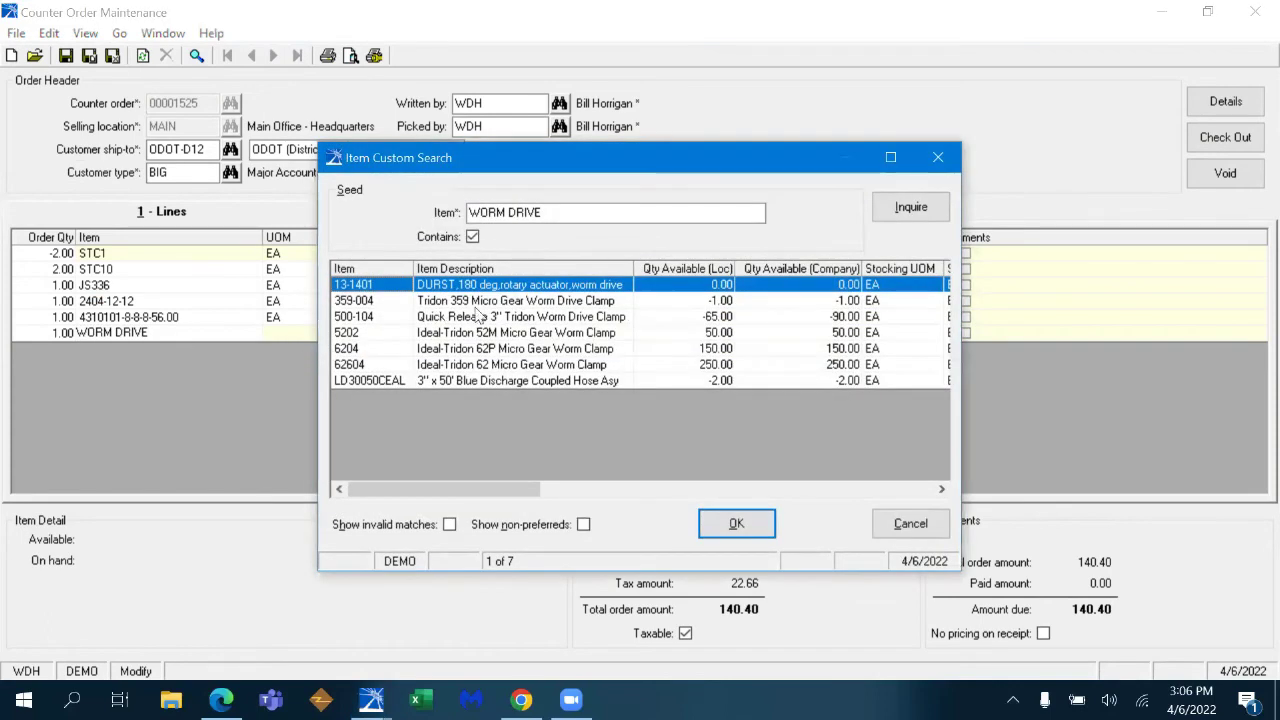
double_click(519, 316)
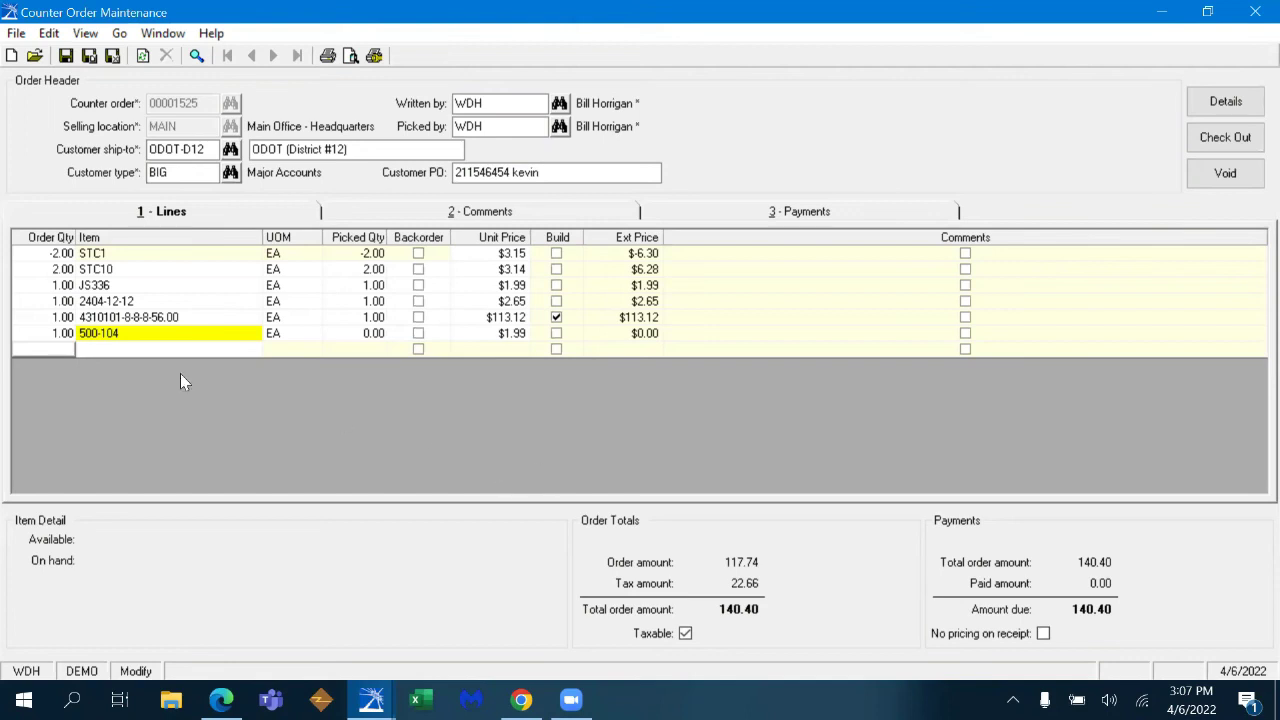
click(133, 338)
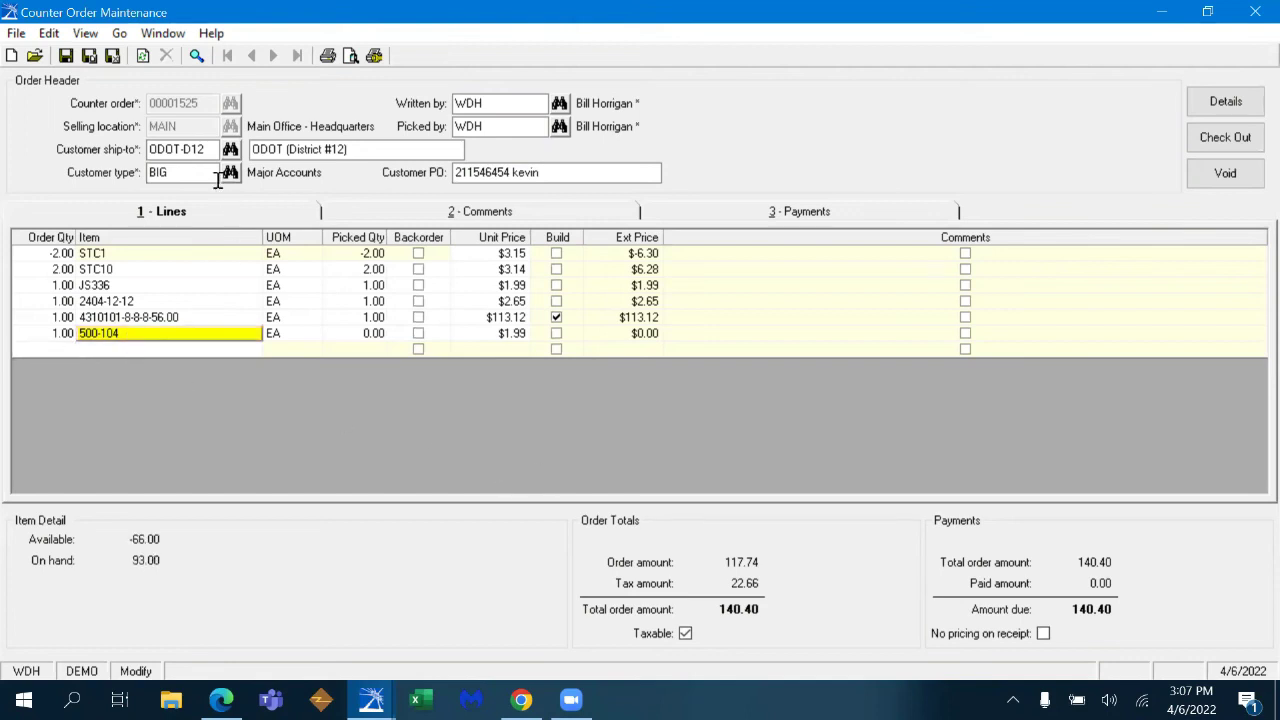
- Check the open customer orders containing item 500-104
click(121, 35)
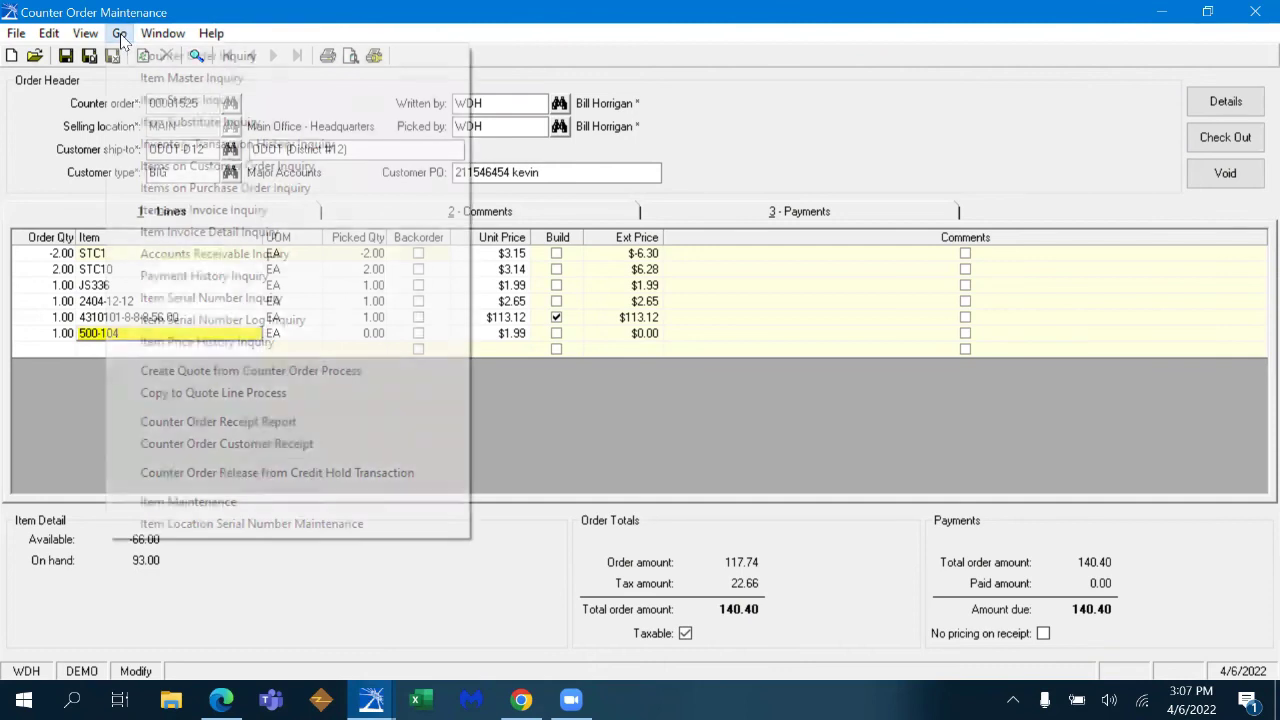
click(228, 167)
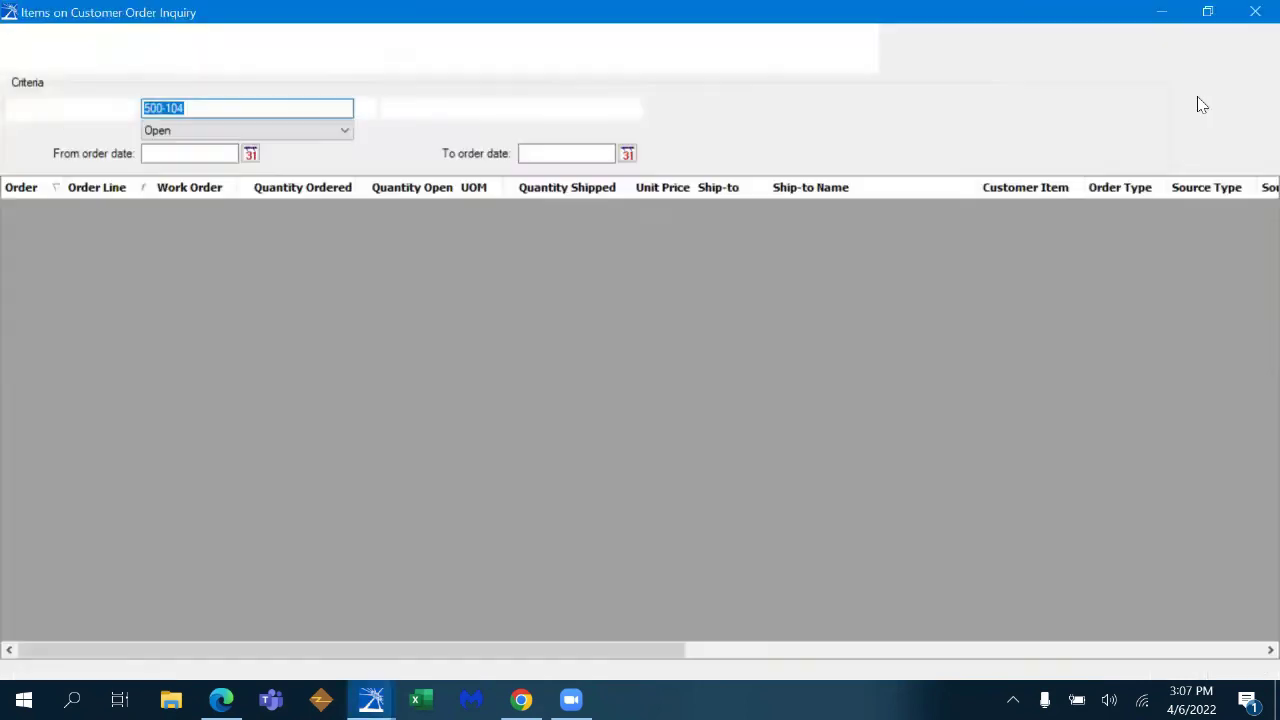
click(1216, 98)
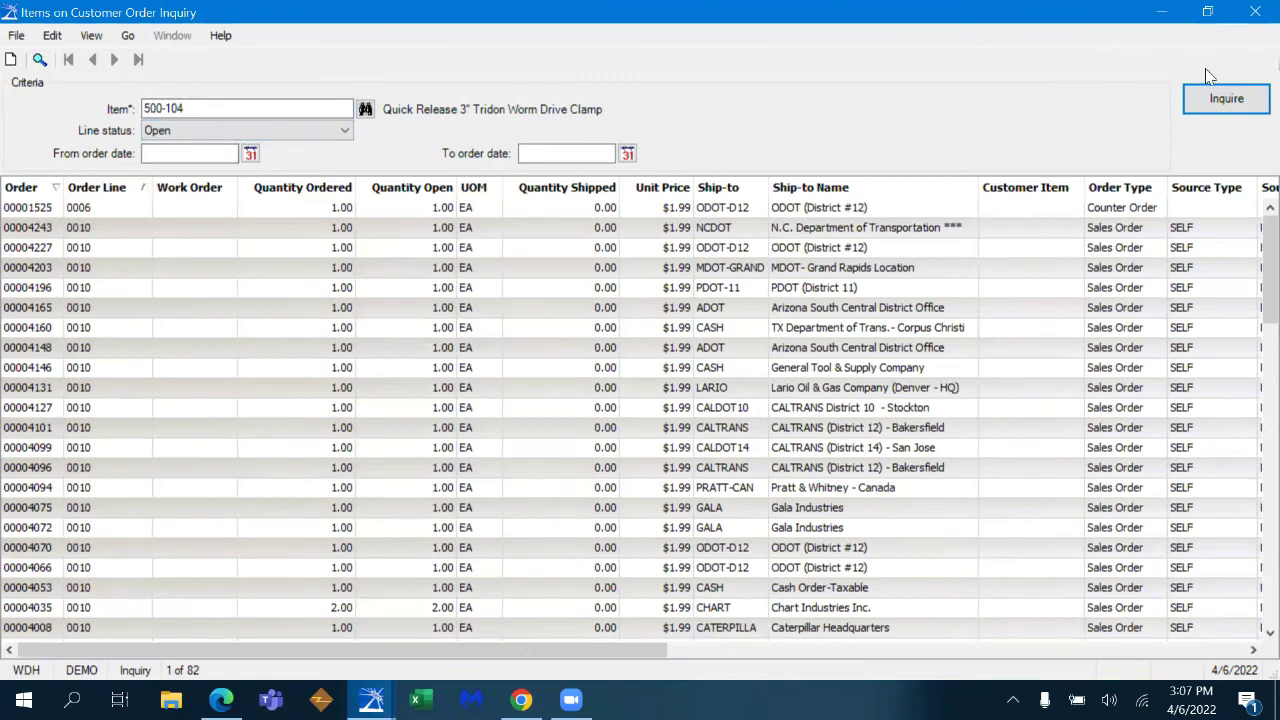
click(1253, 17)
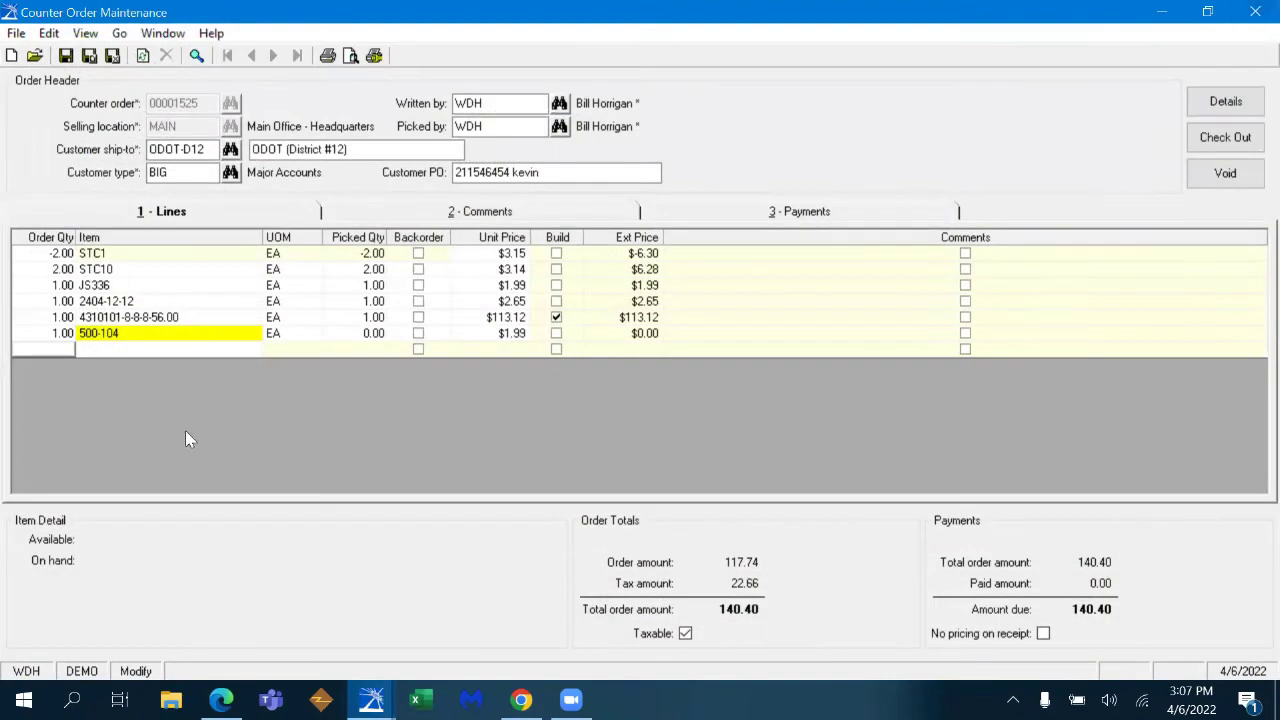
- Add item 230-11600 via DRVCD and mark the 500-104 line for backorder
click(76, 350)
text(DRVCD)
key(Return)
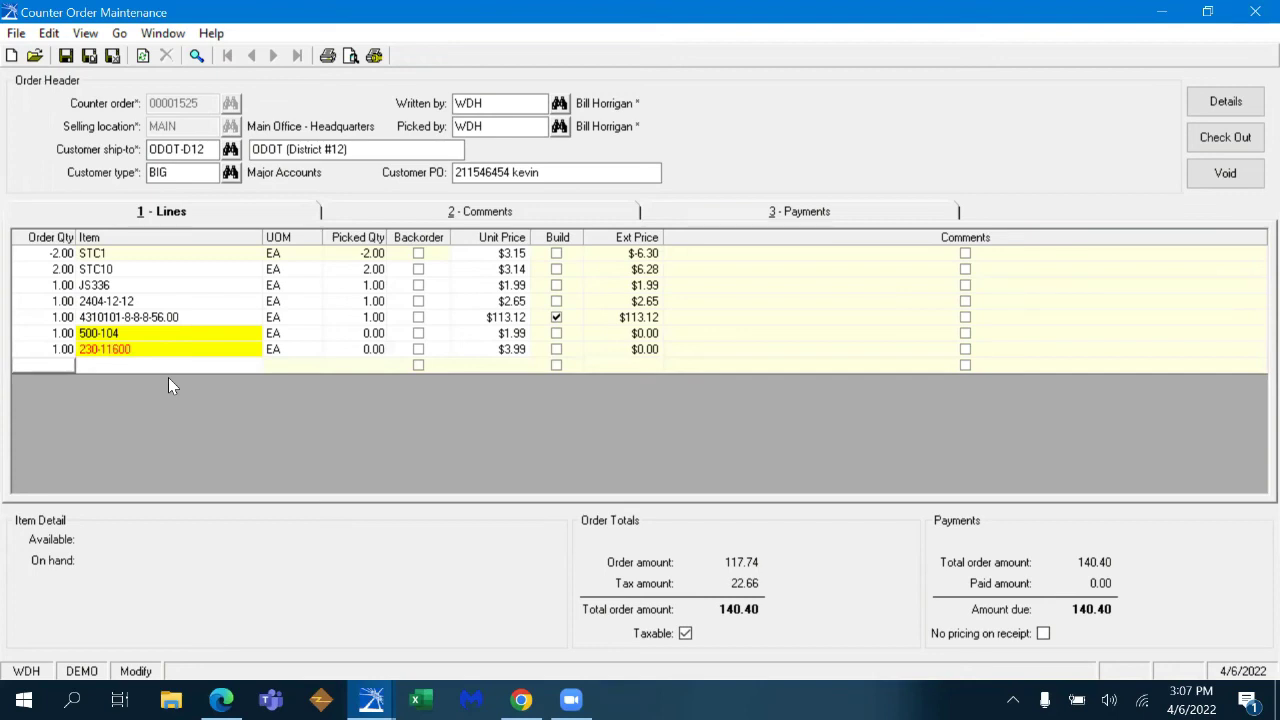
click(418, 333)
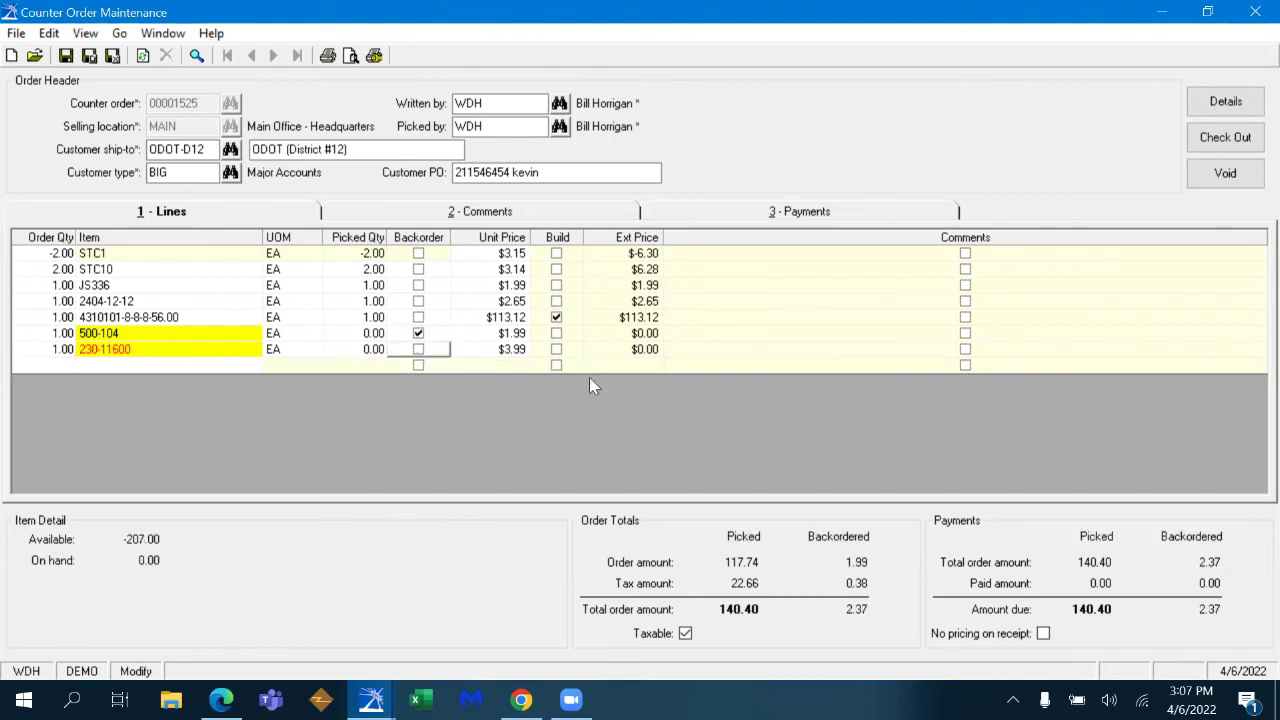
- Backorder the 230-11600 line, then review and close the pick ticket preview
click(418, 349)
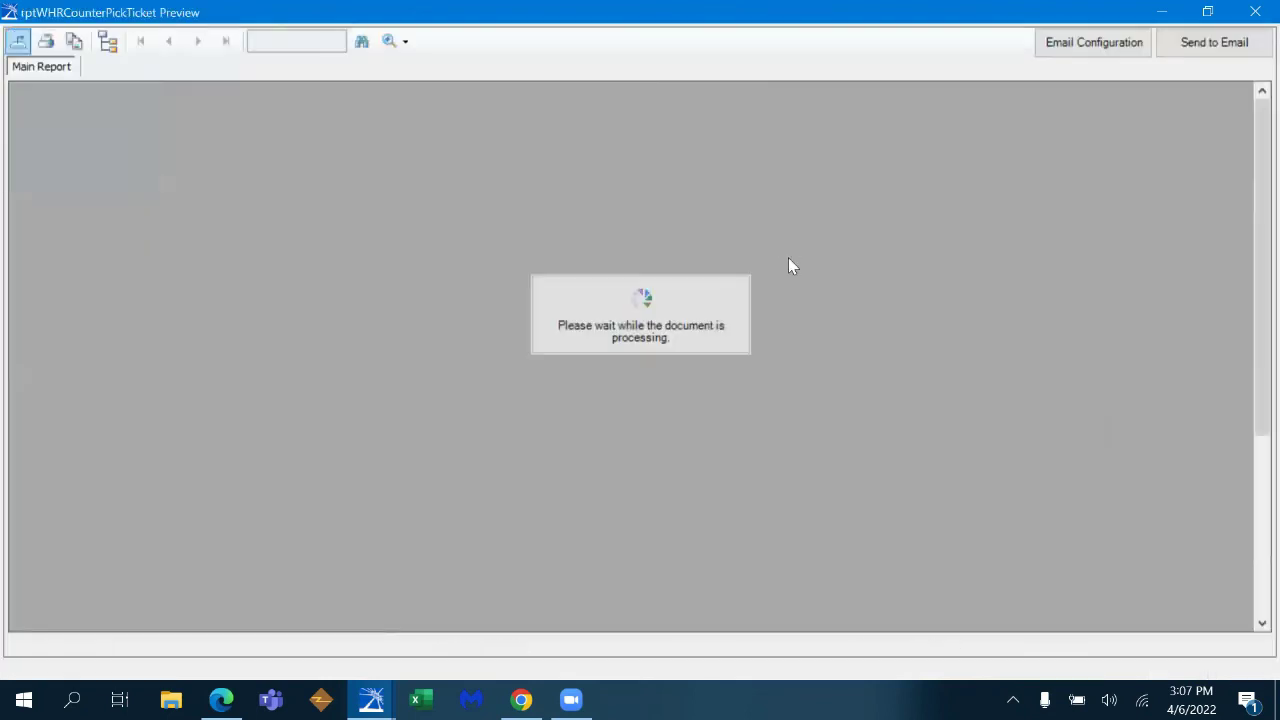
scroll(1253, 138, down, 5)
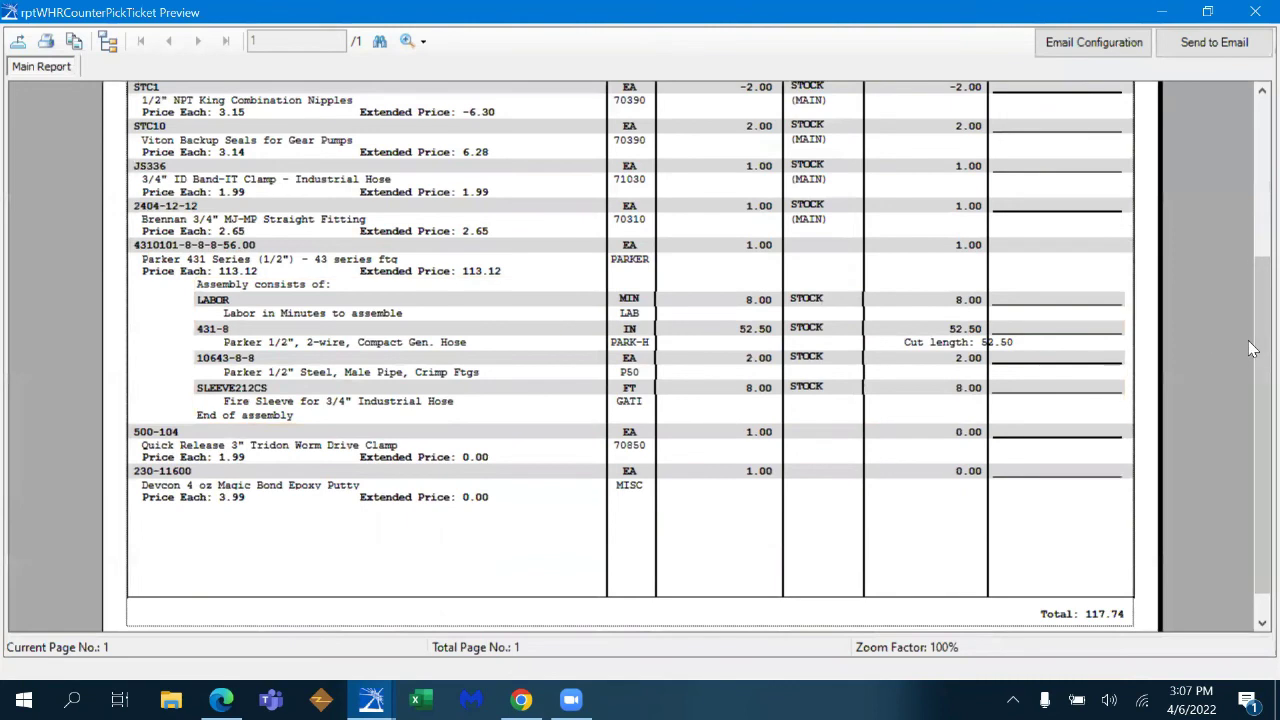
scroll(1260, 400, up, 5)
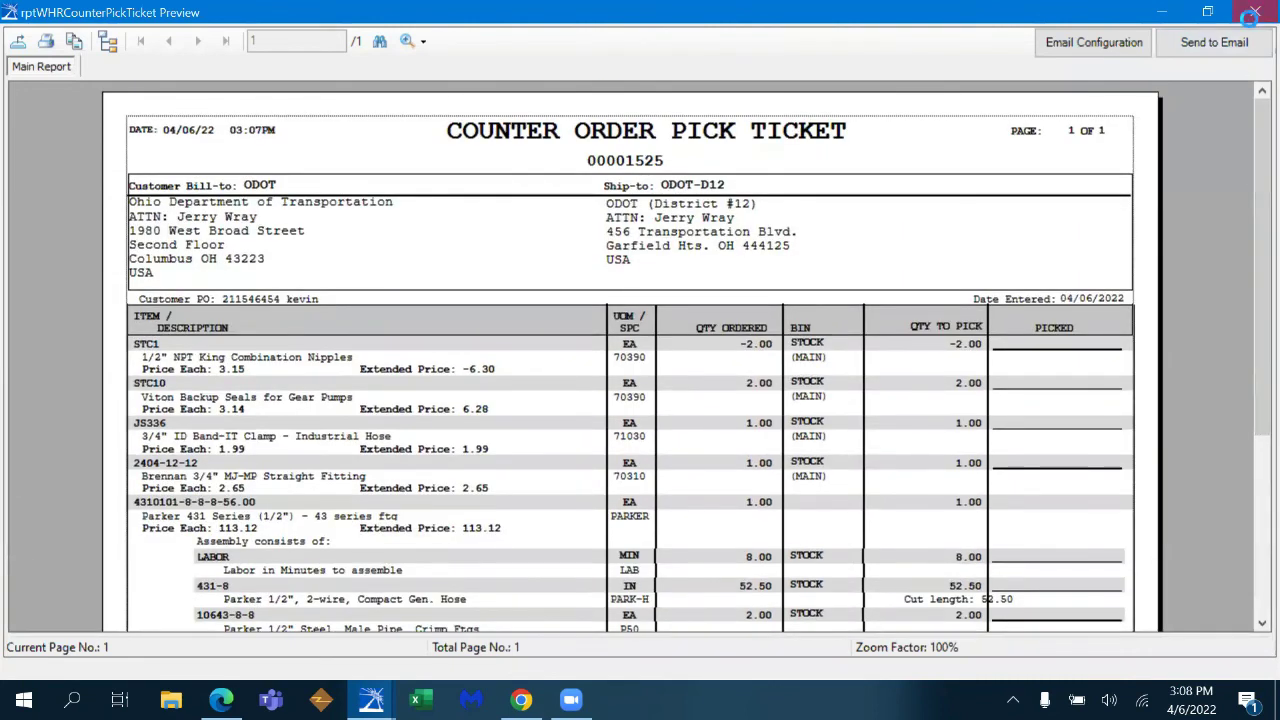
click(1255, 12)
- Create a new credit card payment on the order's Payments tab
click(766, 216)
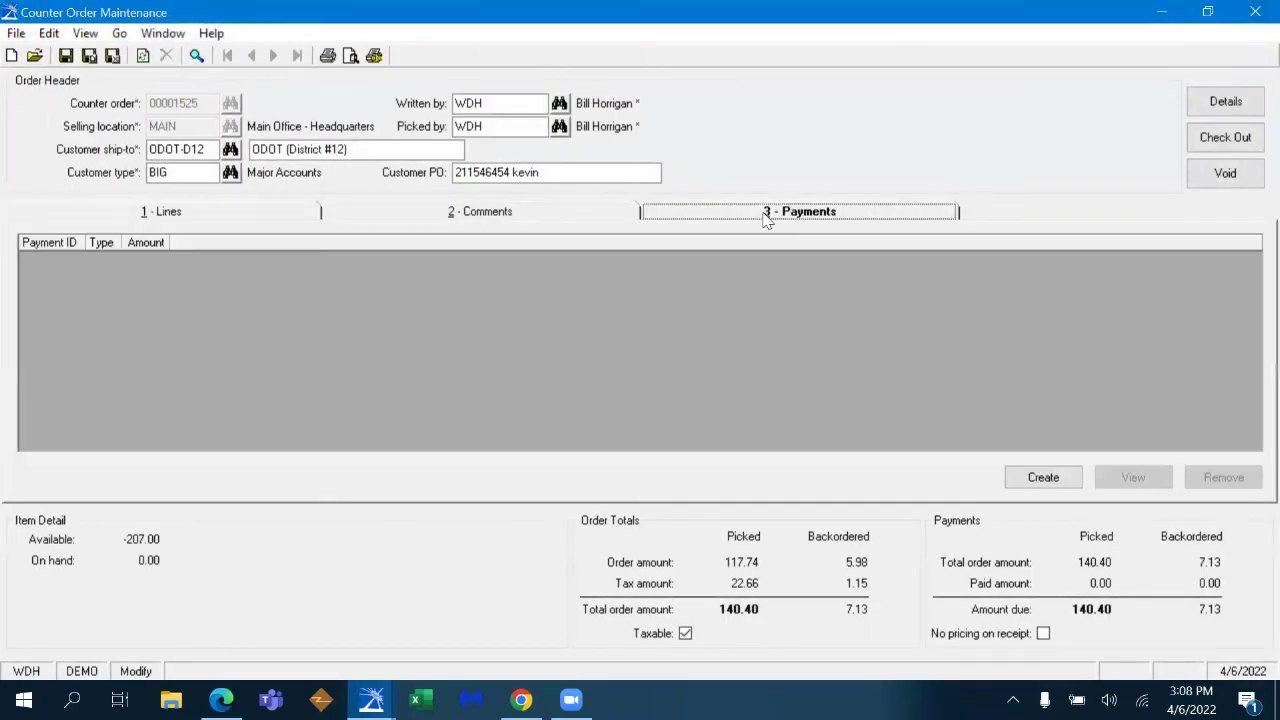
click(1043, 477)
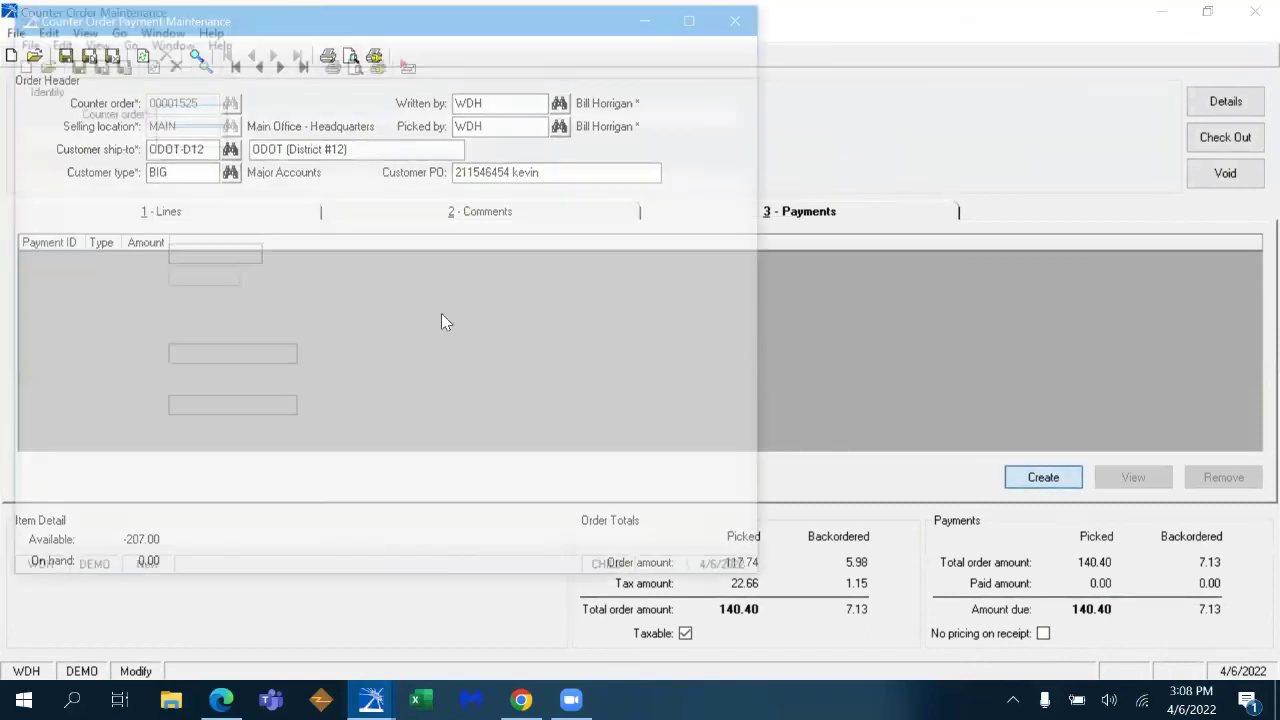
click(317, 233)
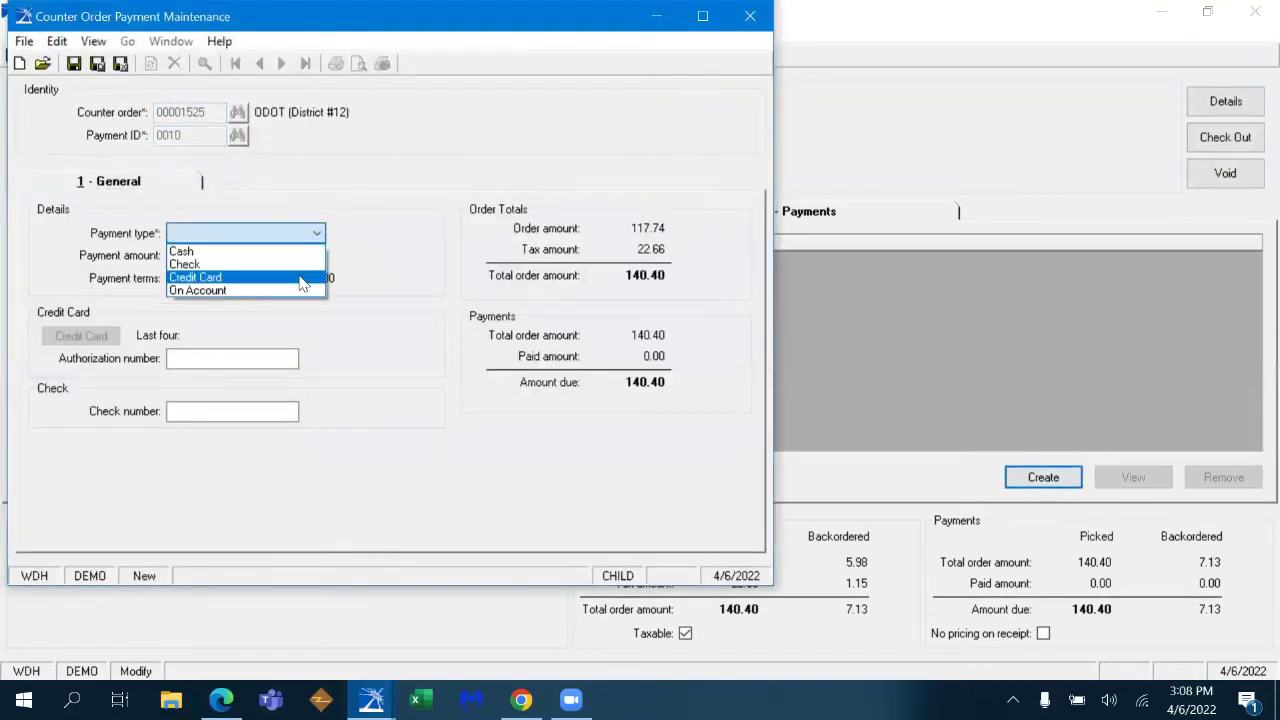
click(306, 274)
- Charge the 140.40 to the VISA card on file with its authorization number and save
click(84, 337)
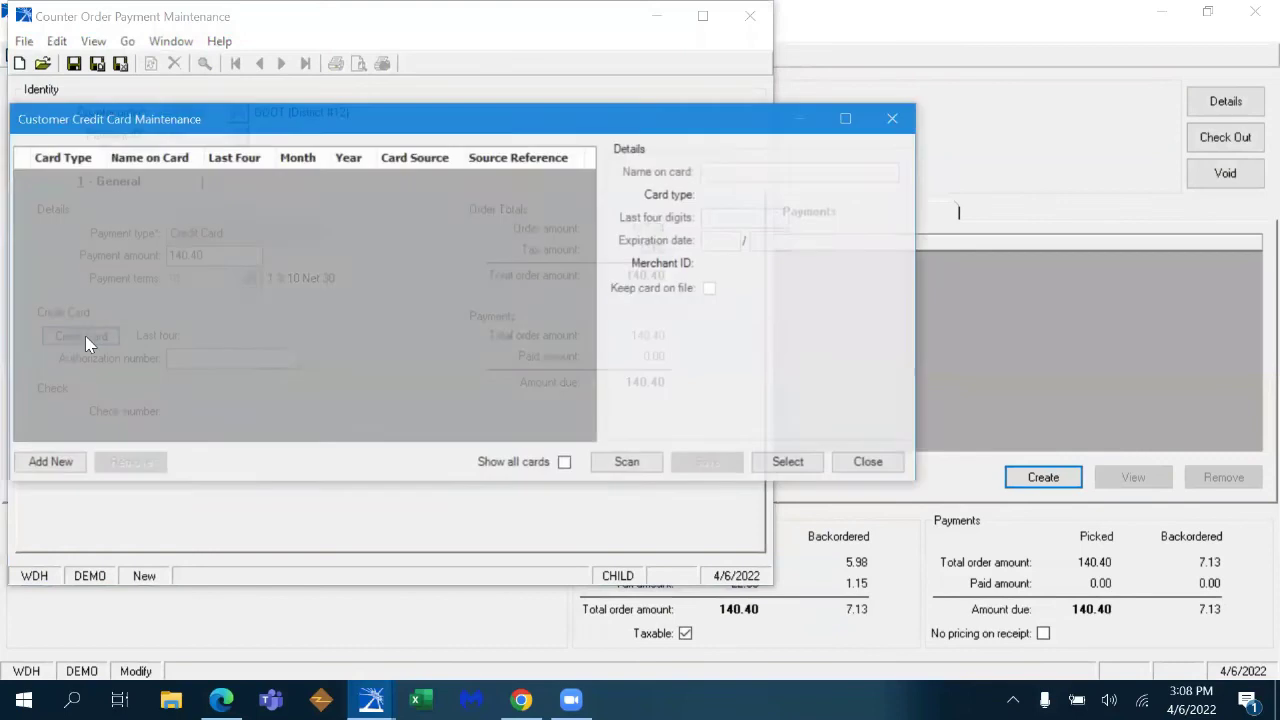
click(566, 463)
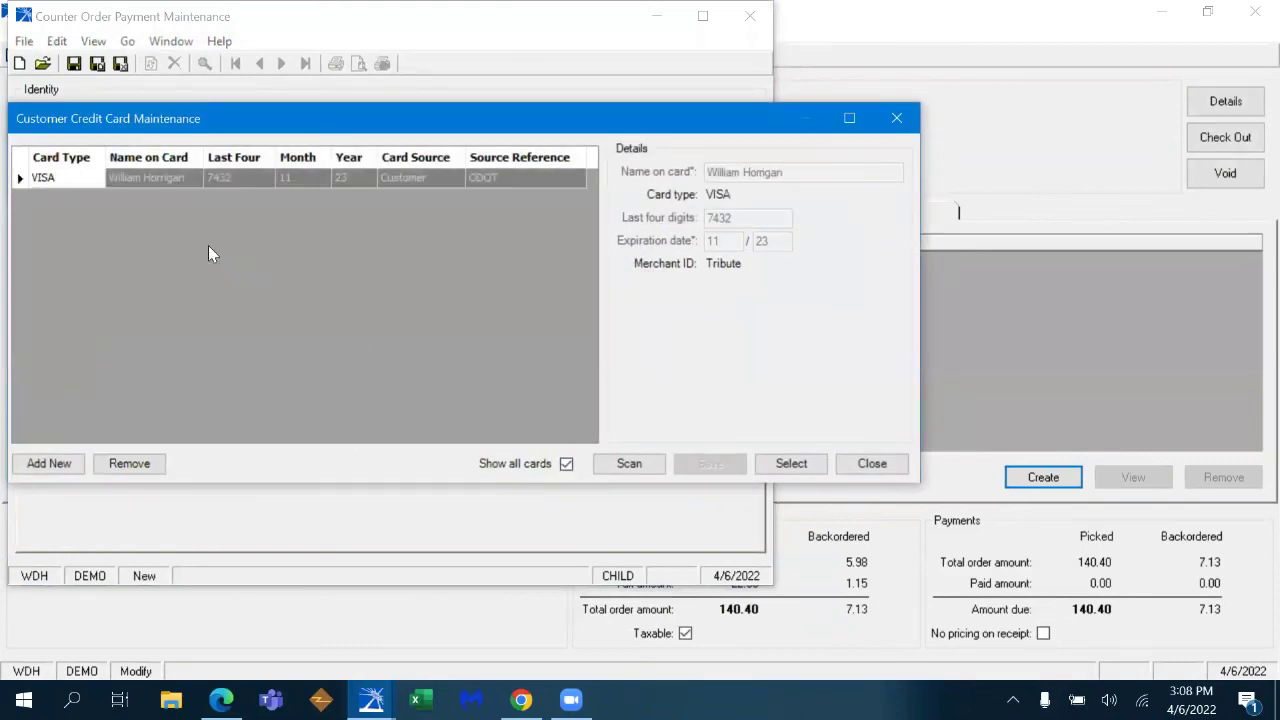
click(629, 463)
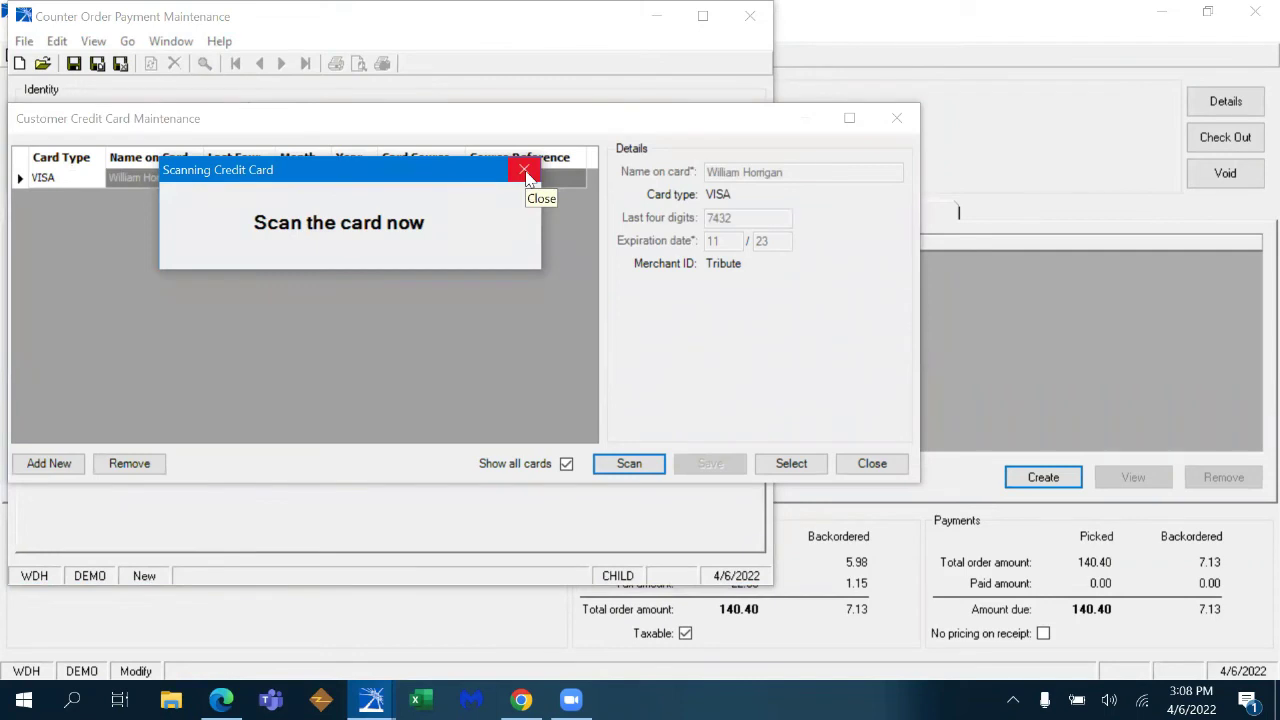
click(526, 175)
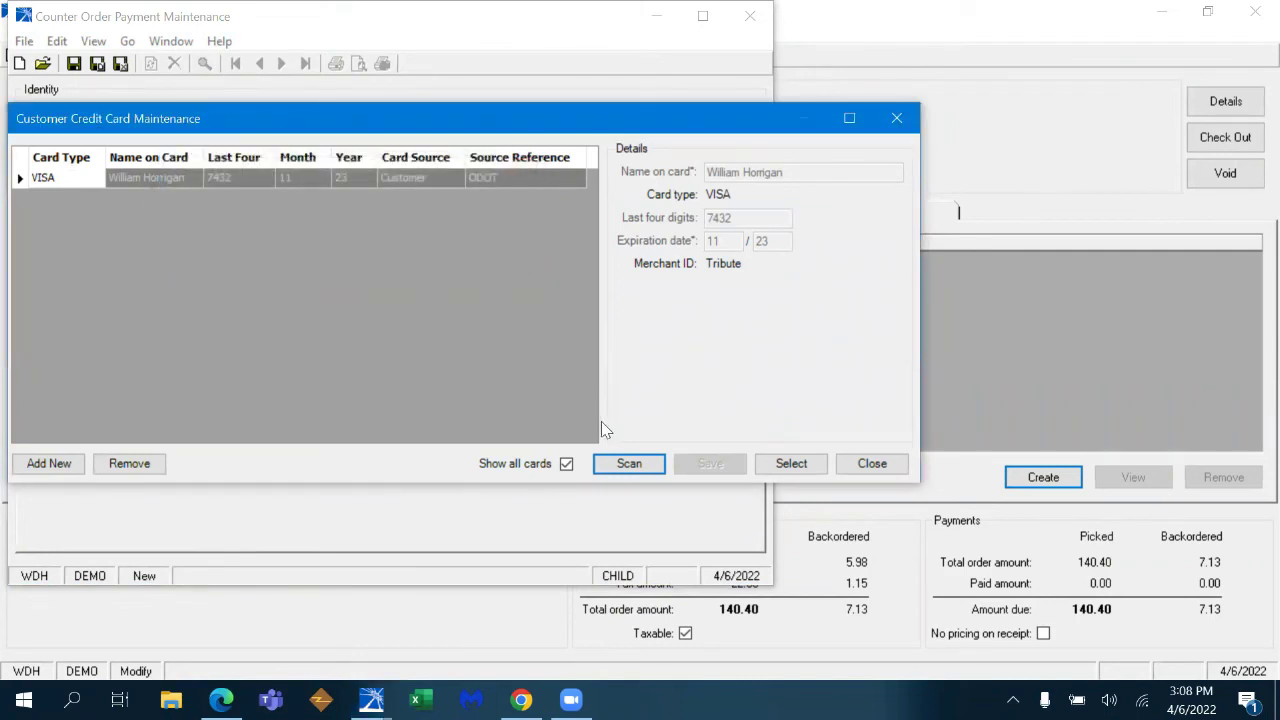
click(795, 463)
click(272, 362)
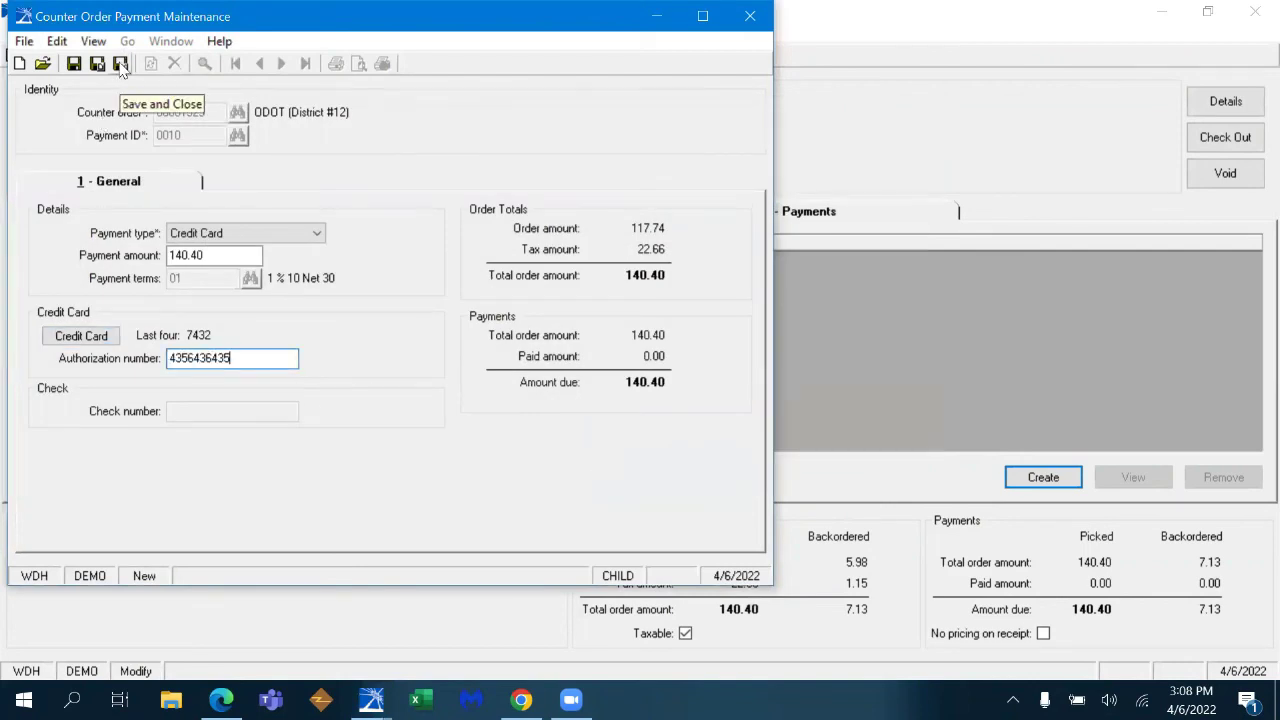
click(120, 64)
- Check out the order with the customer's signature, accept the back order notice, and close
click(1250, 136)
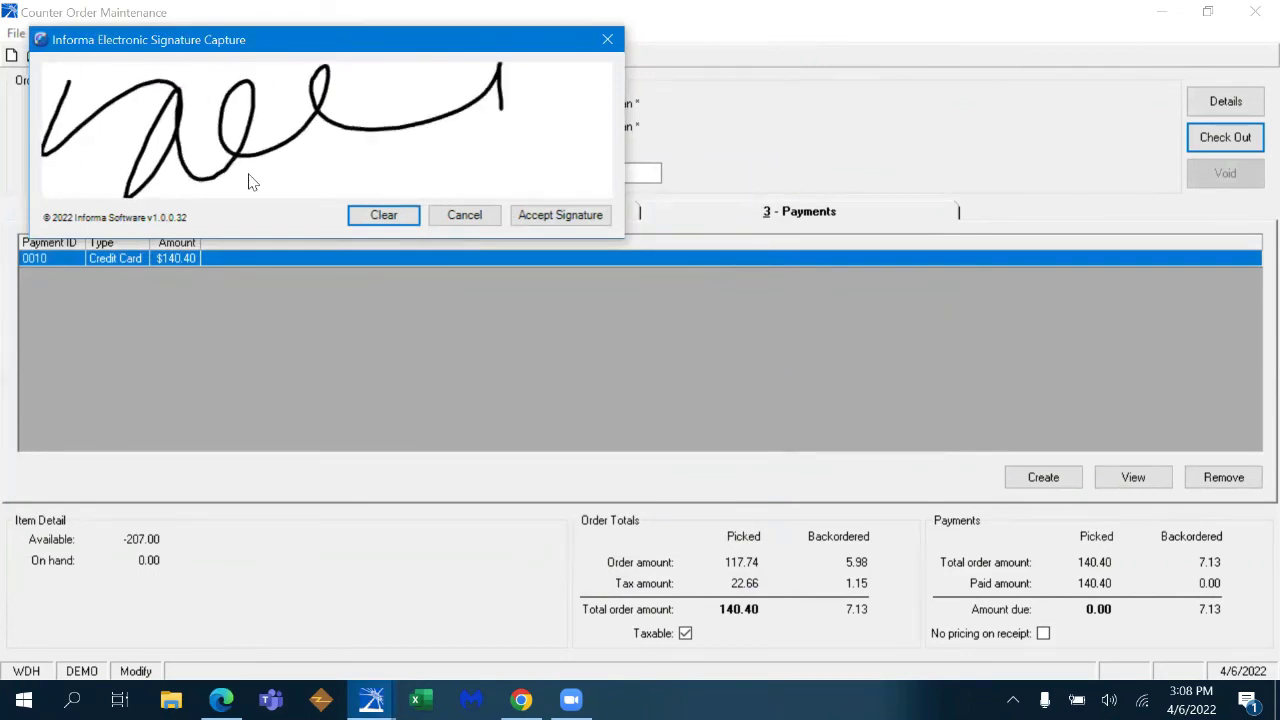
click(550, 220)
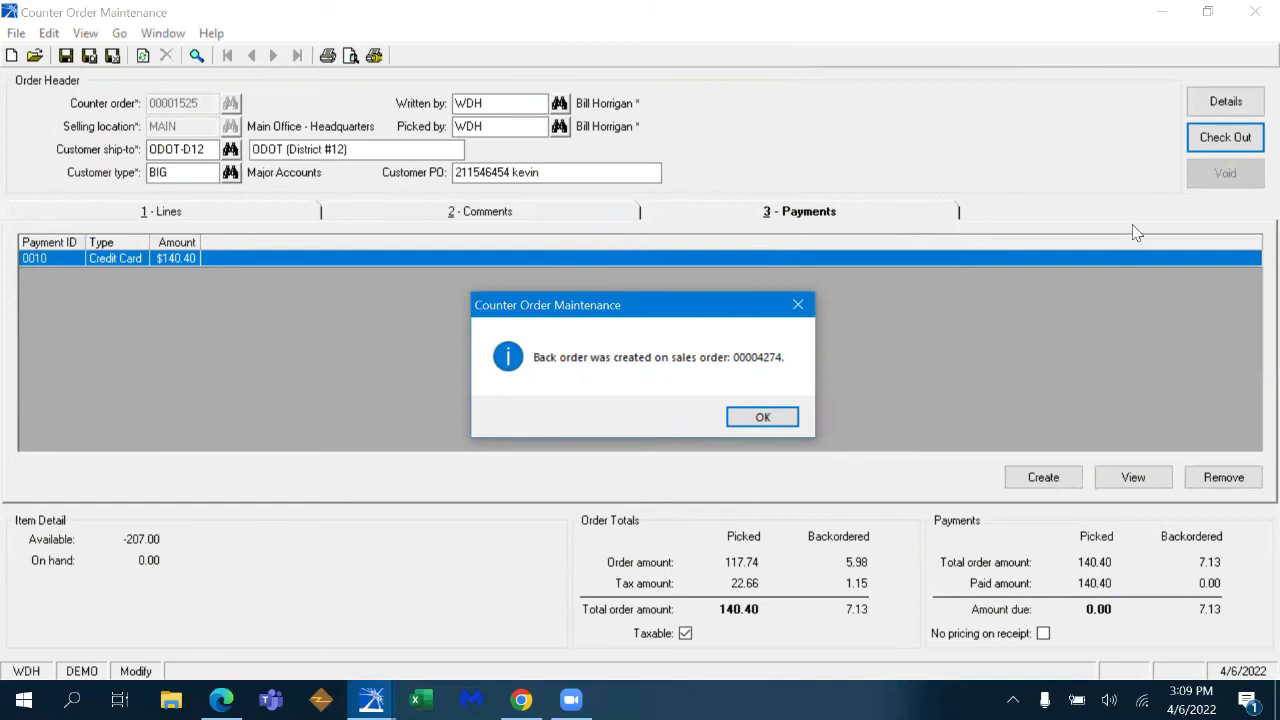
click(785, 424)
click(1254, 12)
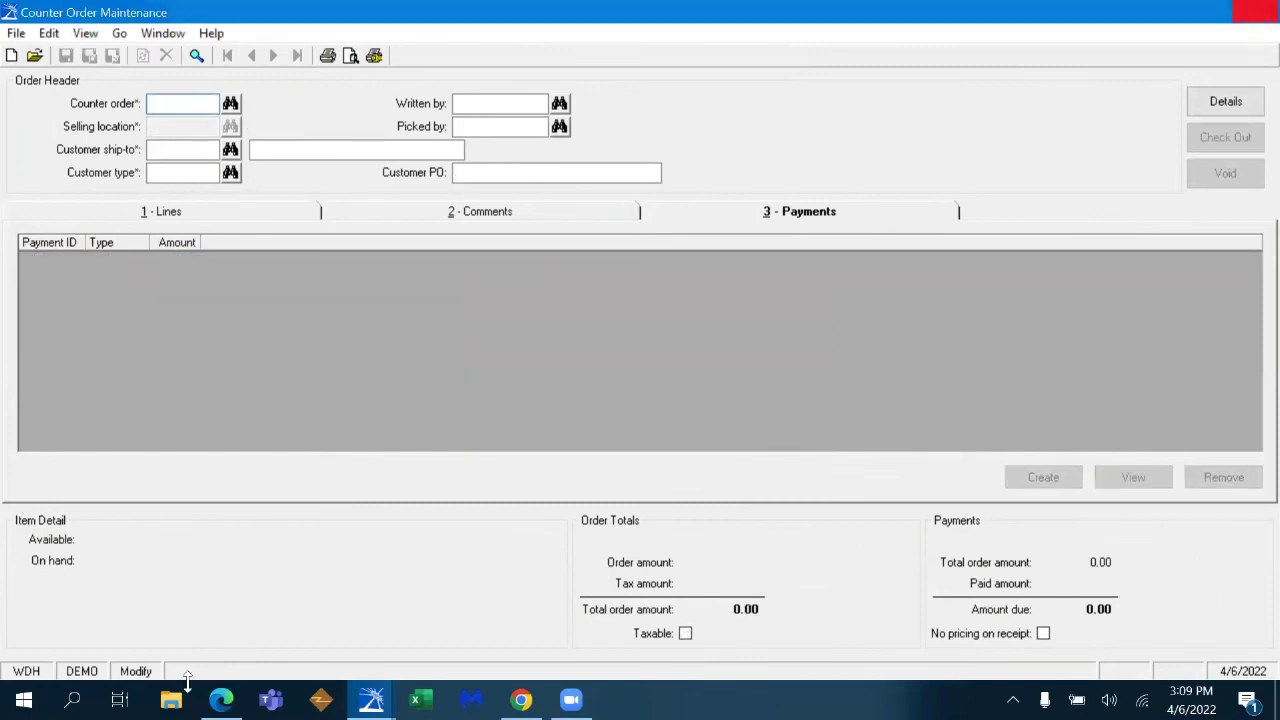
- Open the Counter Order Customer Receipt report for the ODOT (District #12) order and preview it
scroll(229, 549, down, 2)
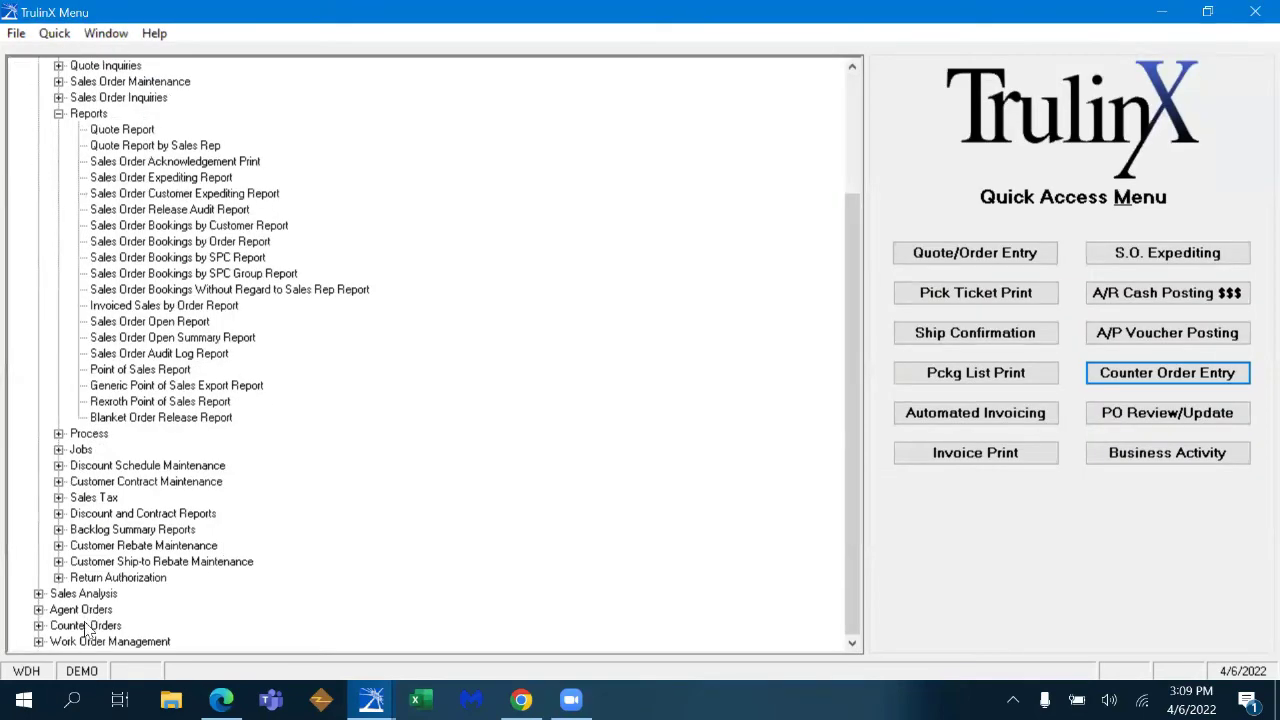
double_click(88, 625)
double_click(105, 625)
double_click(186, 578)
click(244, 168)
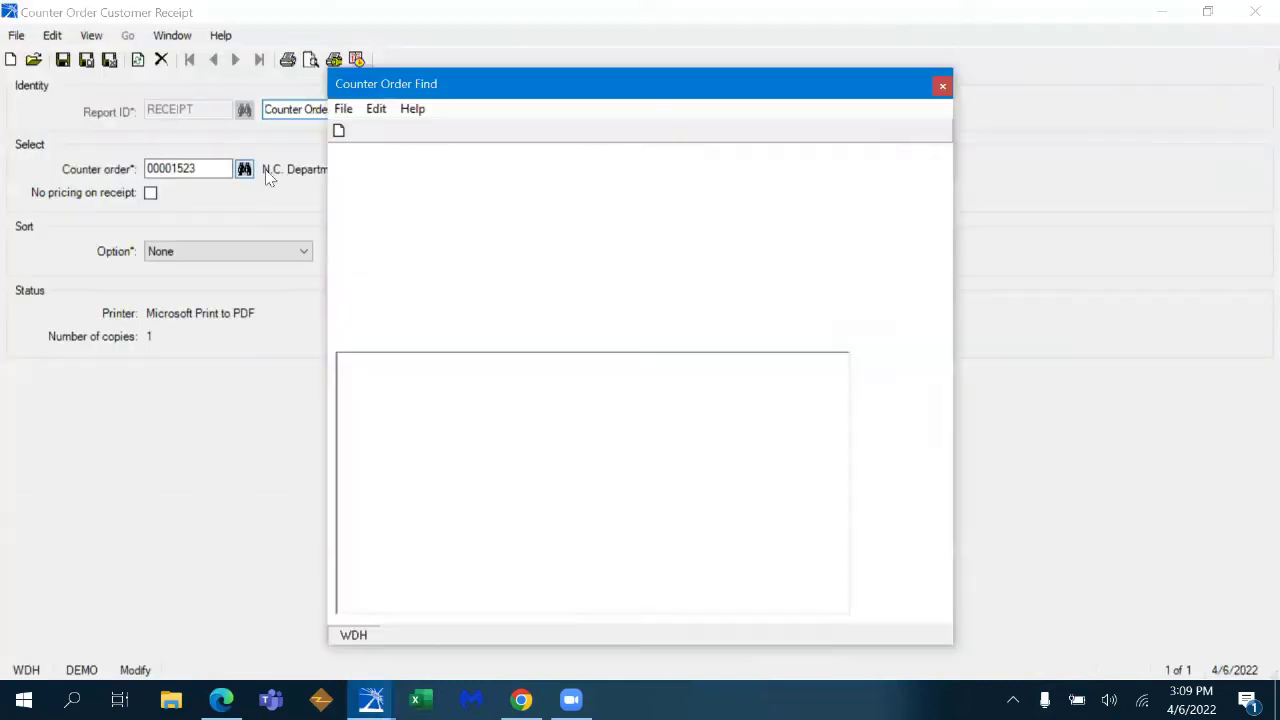
click(902, 177)
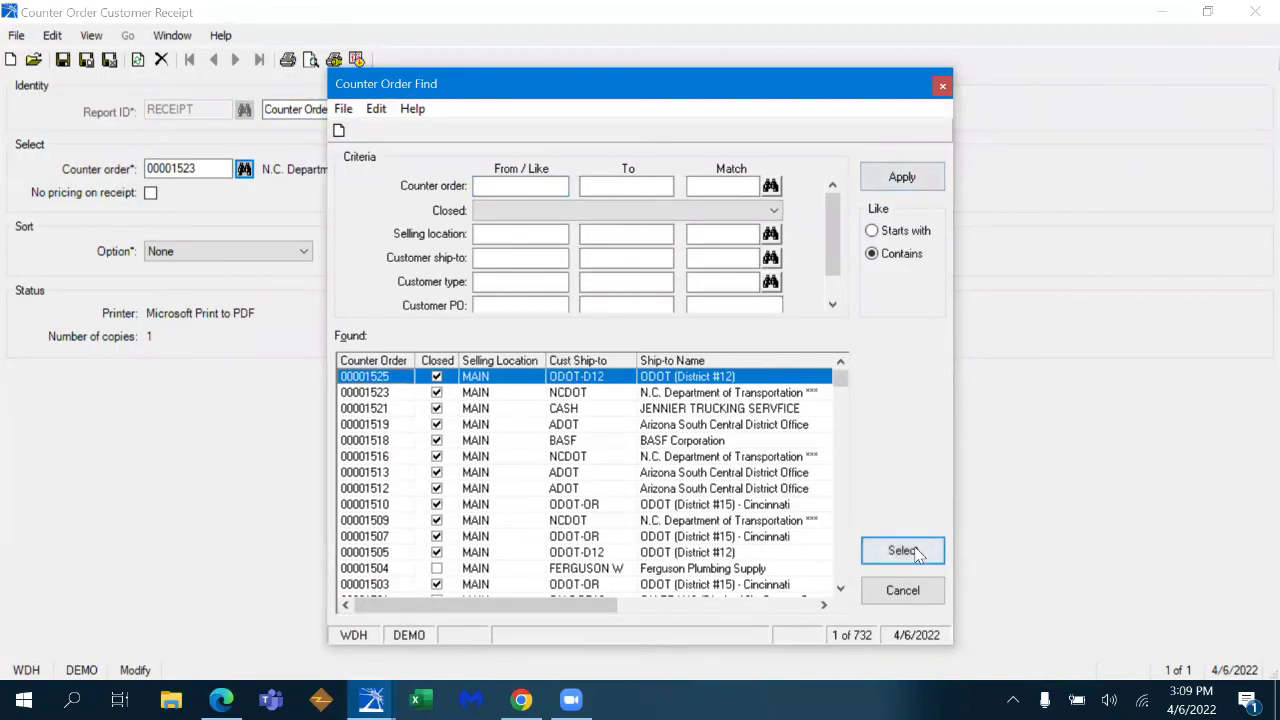
click(903, 550)
click(310, 62)
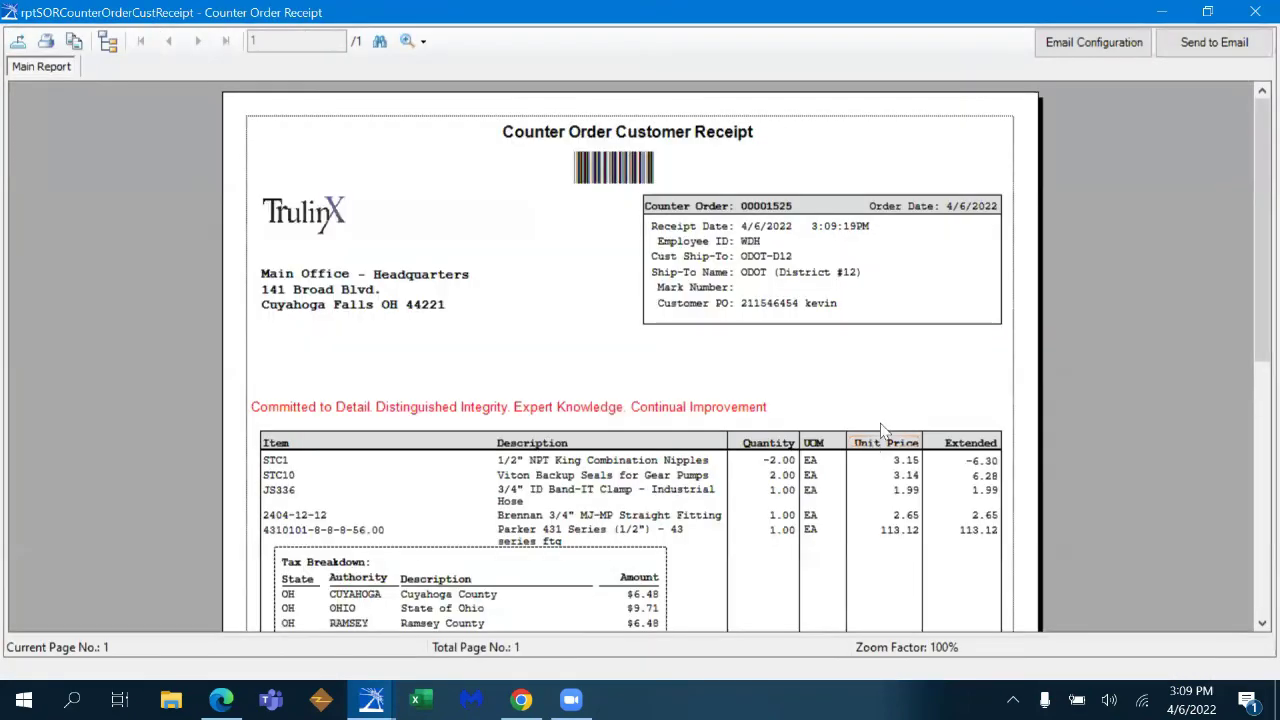
- Check the receipt's $140.40 grand total and $0.00 balance due, then close the preview
drag(1260, 167, 1254, 252)
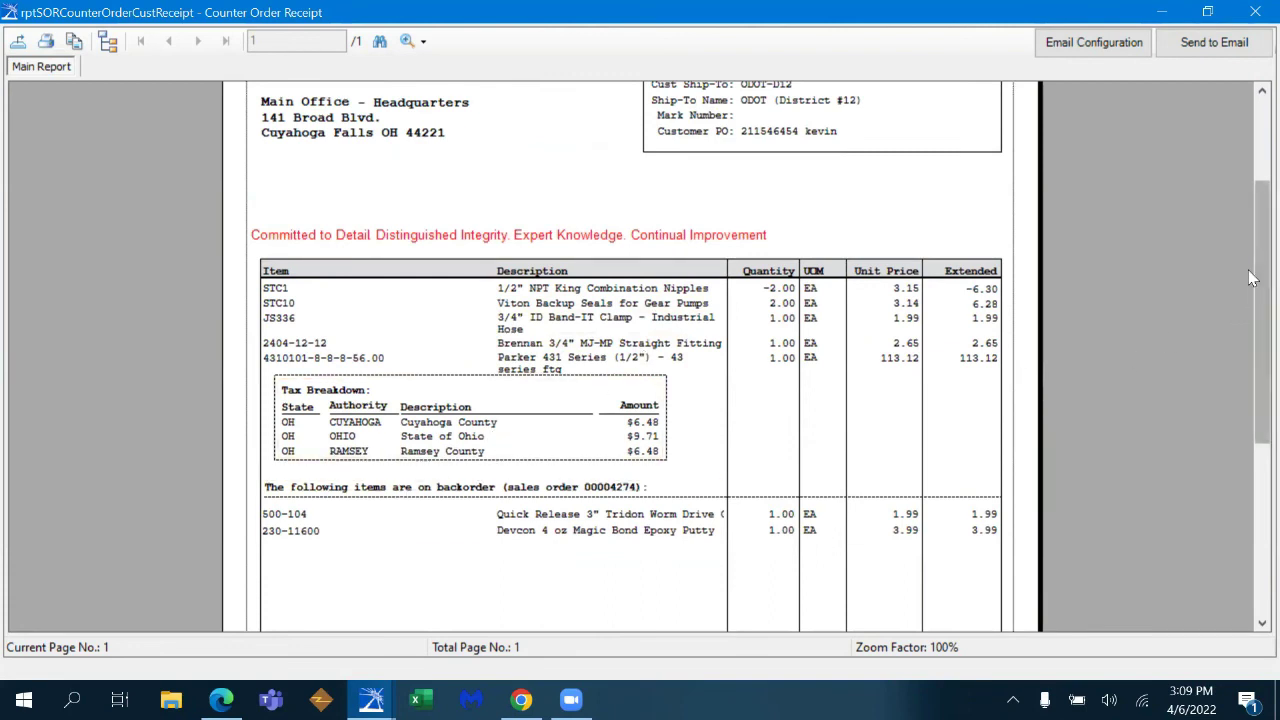
mouse_move(1254, 255)
mouse_down()
mouse_move(1200, 366)
mouse_move(1198, 353)
mouse_up()
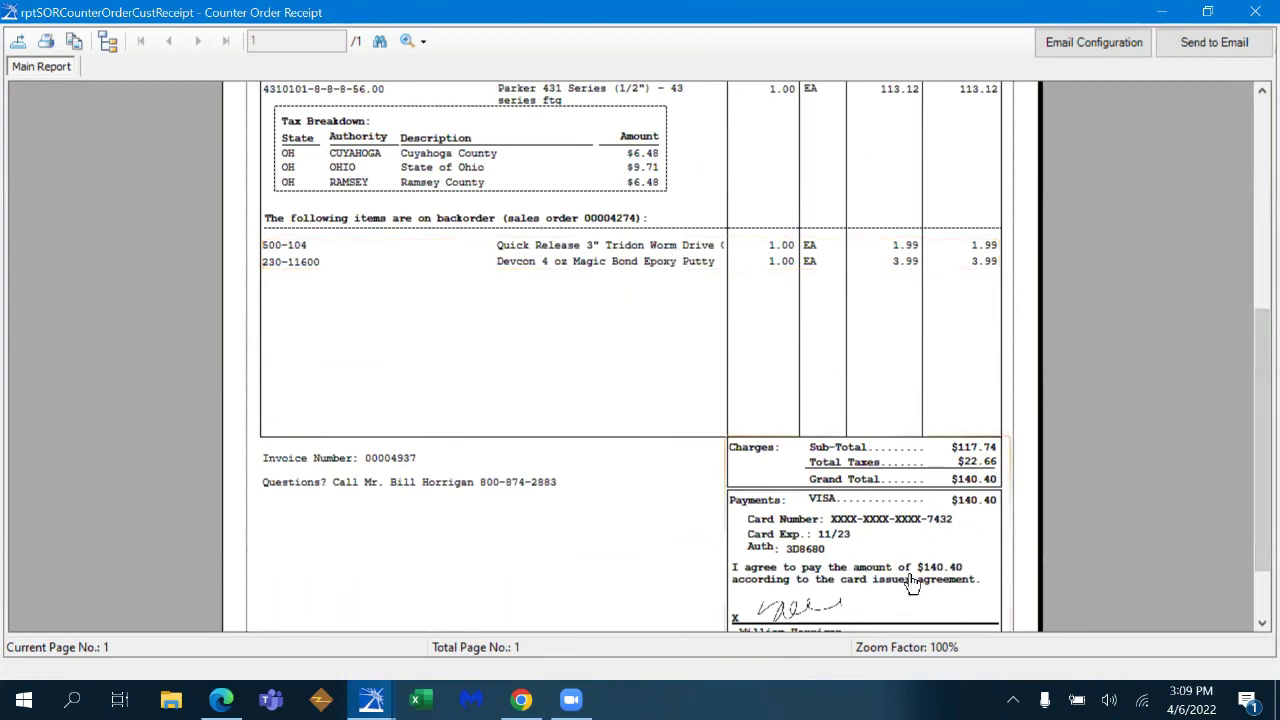
drag(1250, 427, 1250, 467)
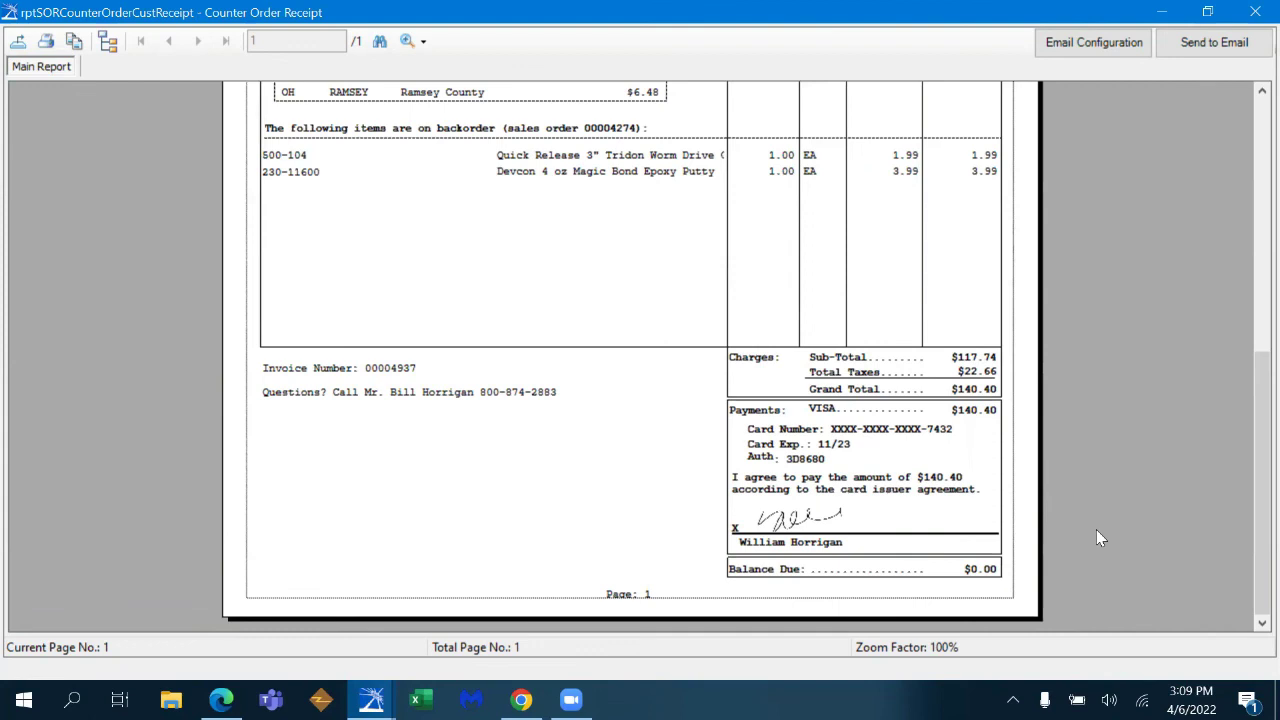
scroll(1250, 207, up, 1)
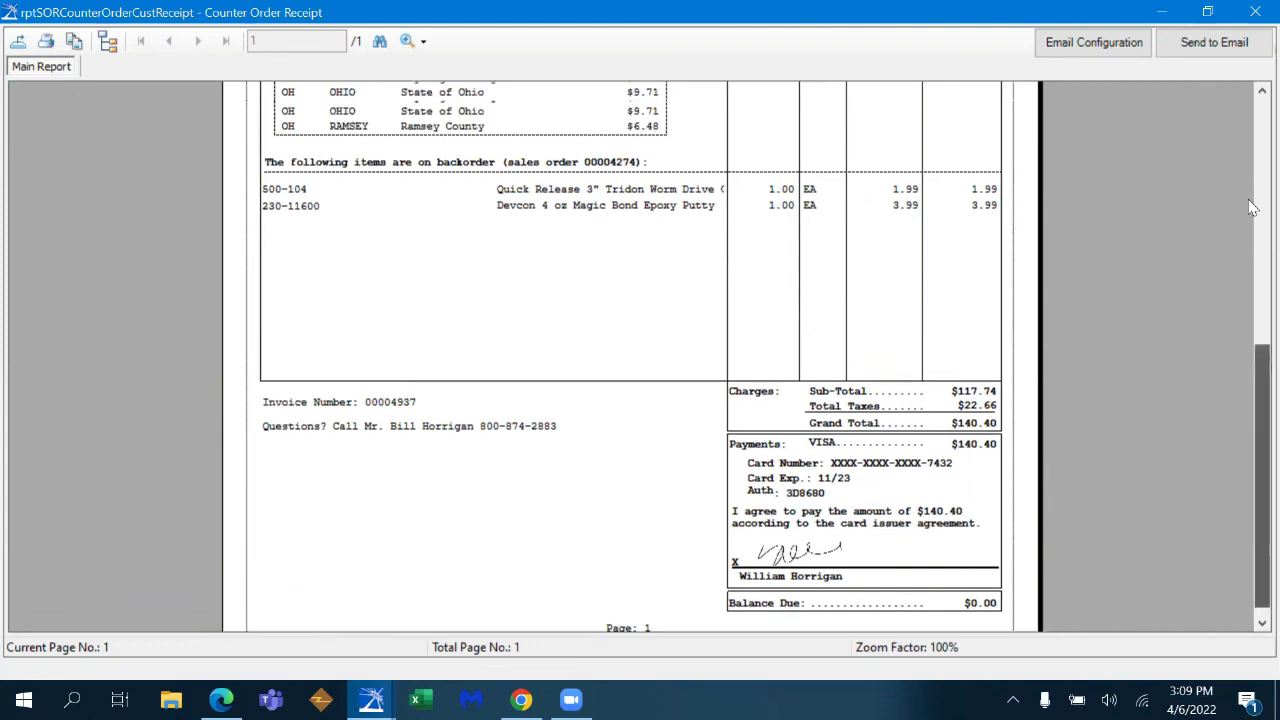
scroll(1250, 207, up, 10)
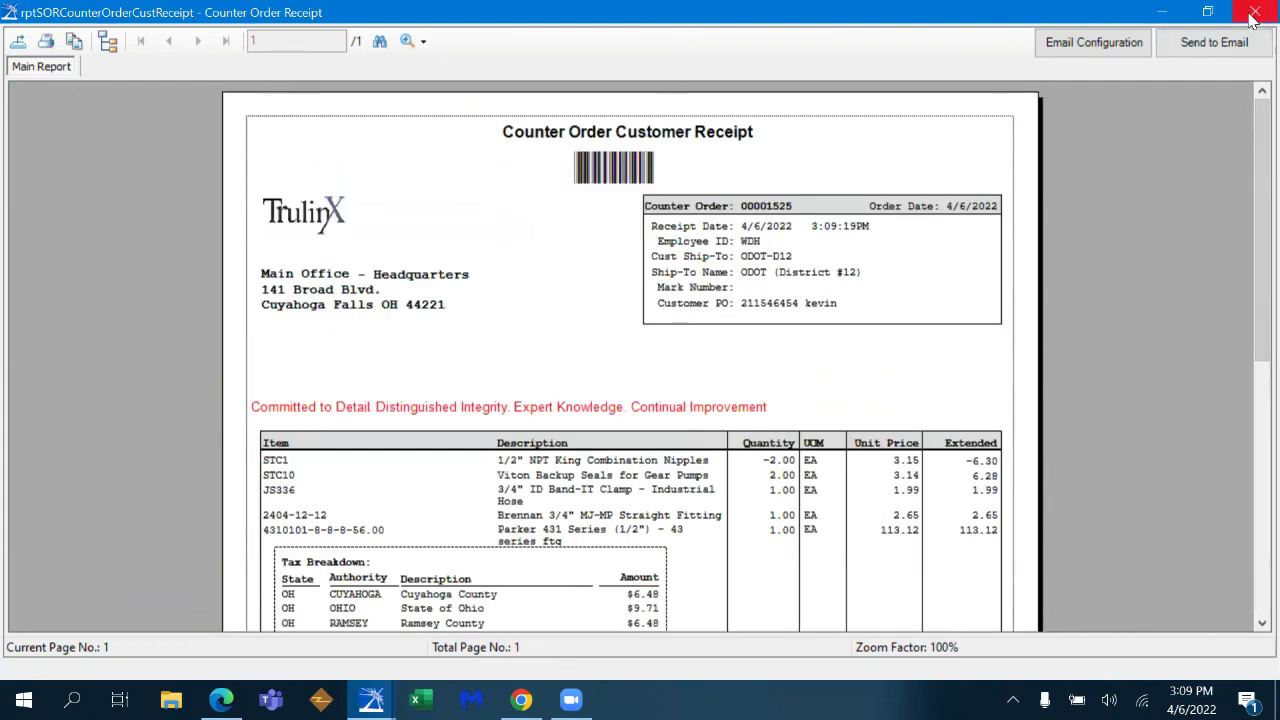
click(1255, 14)
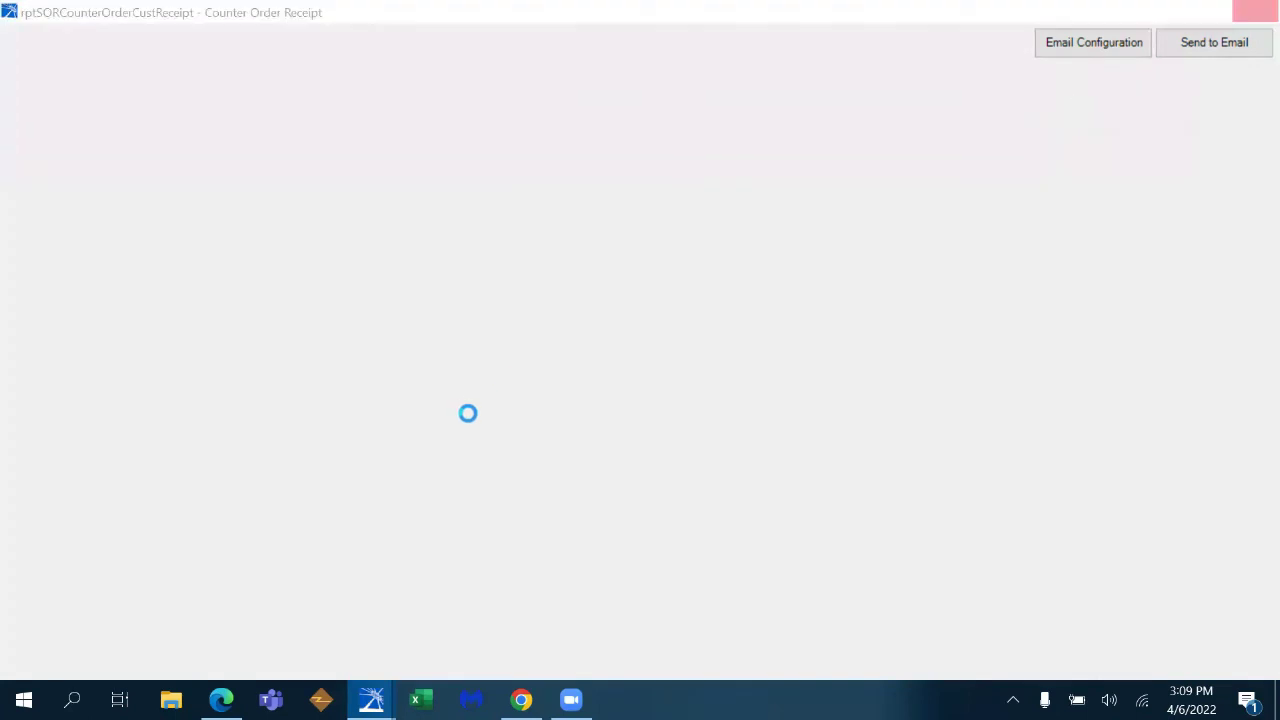
- Save and close the receipt form, then preview the Counter Order Receipt Report through 4/6/2022
click(1254, 15)
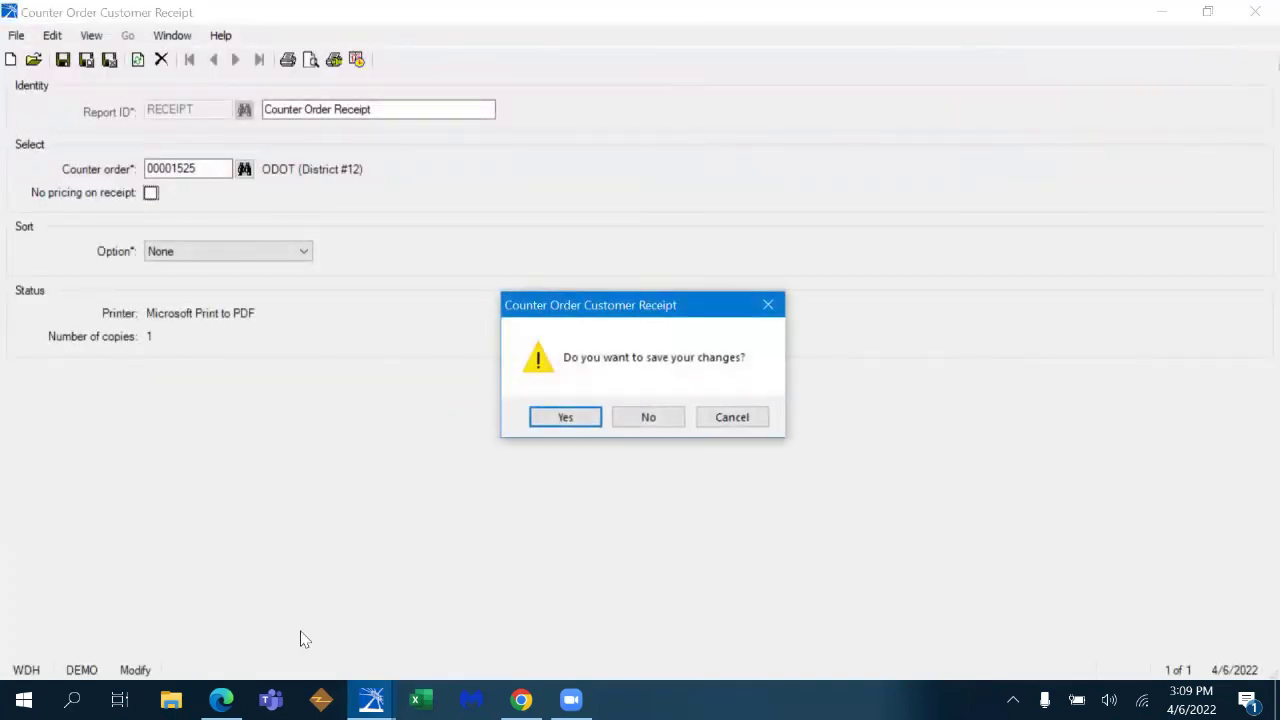
click(565, 425)
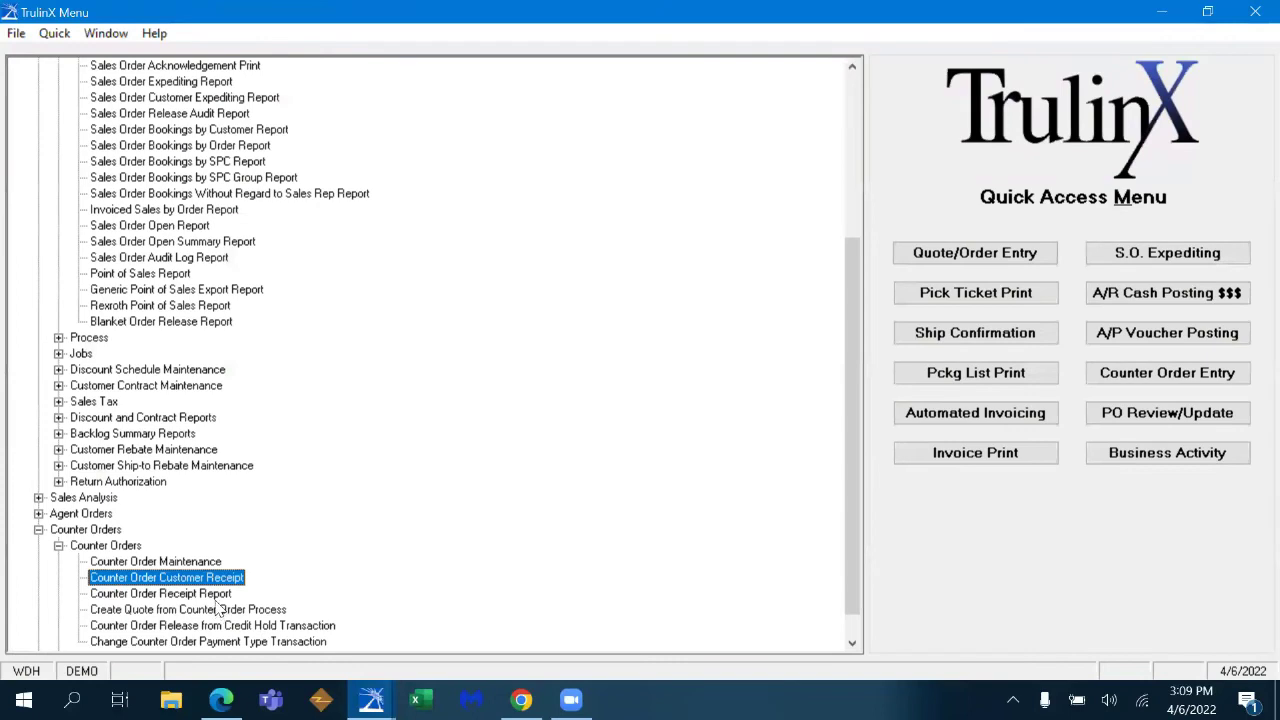
double_click(200, 594)
click(512, 242)
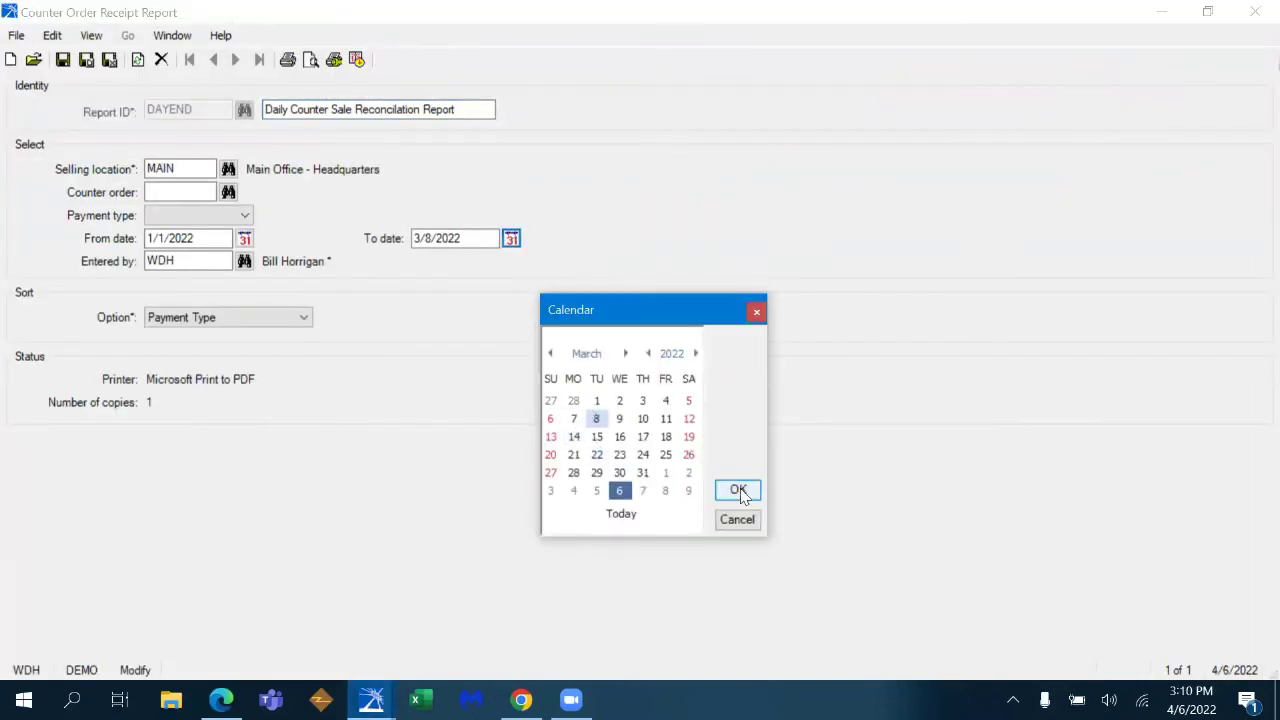
click(738, 491)
click(512, 242)
click(603, 458)
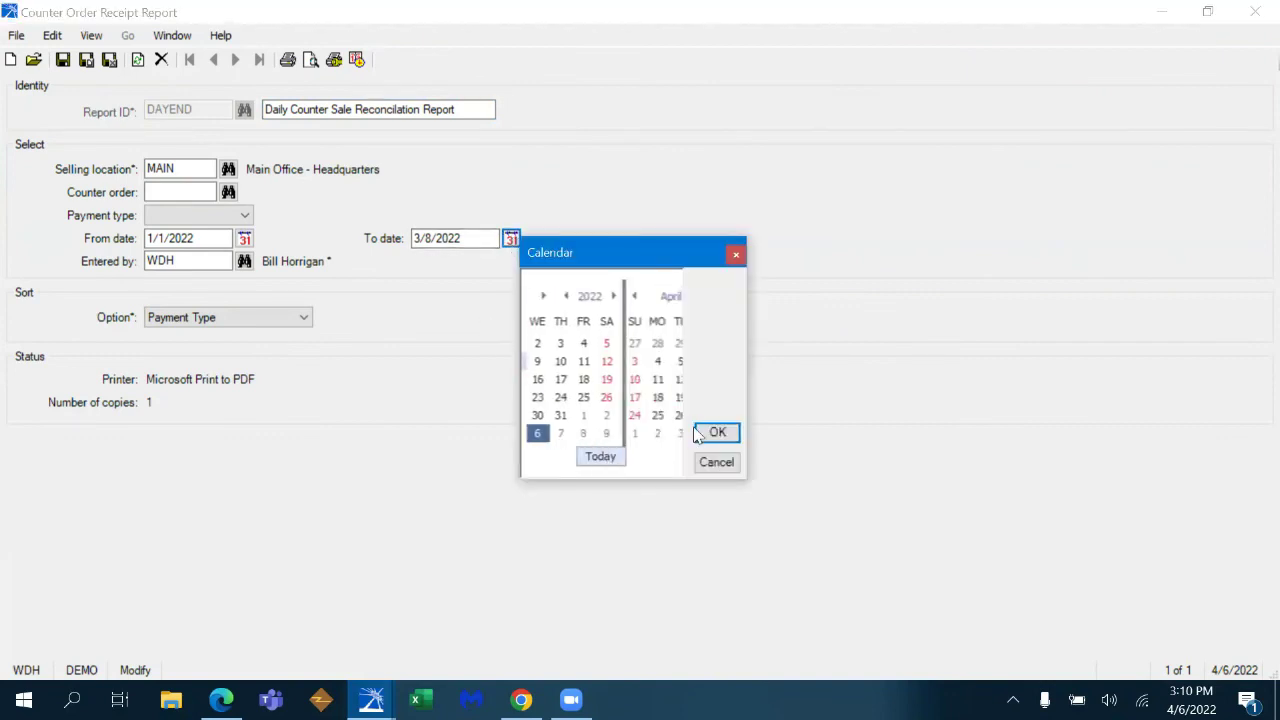
click(715, 433)
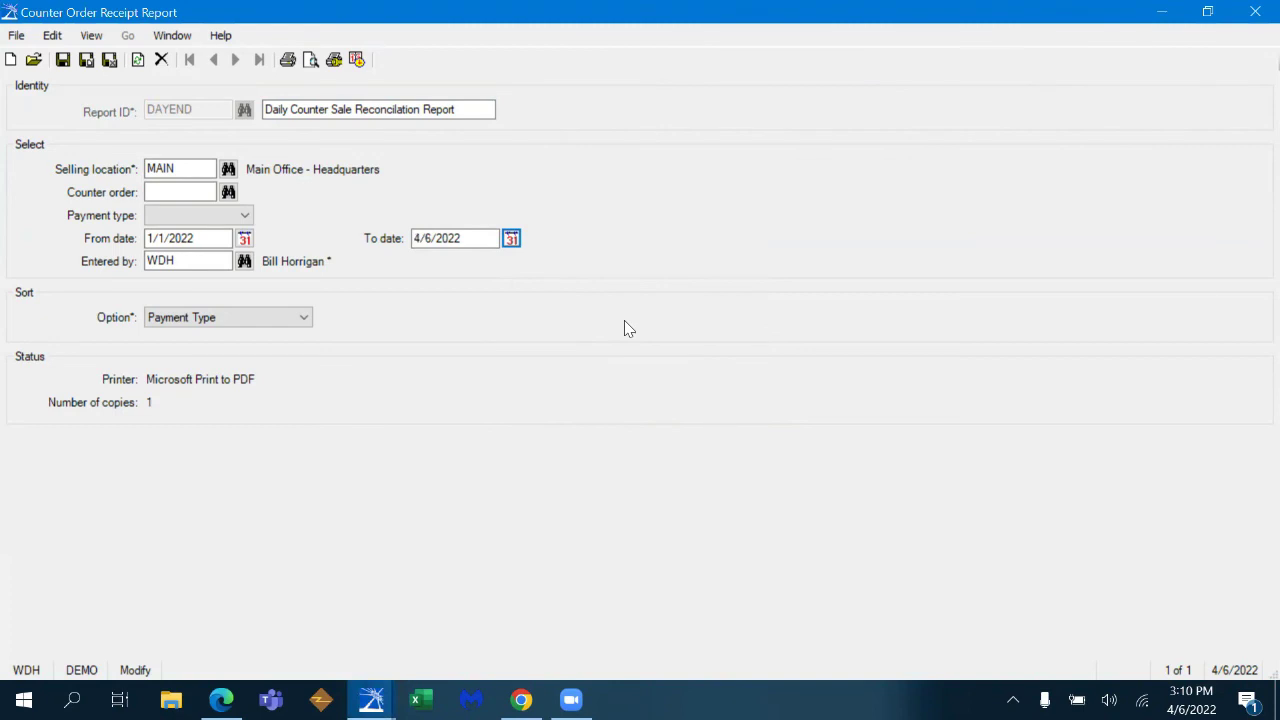
click(311, 60)
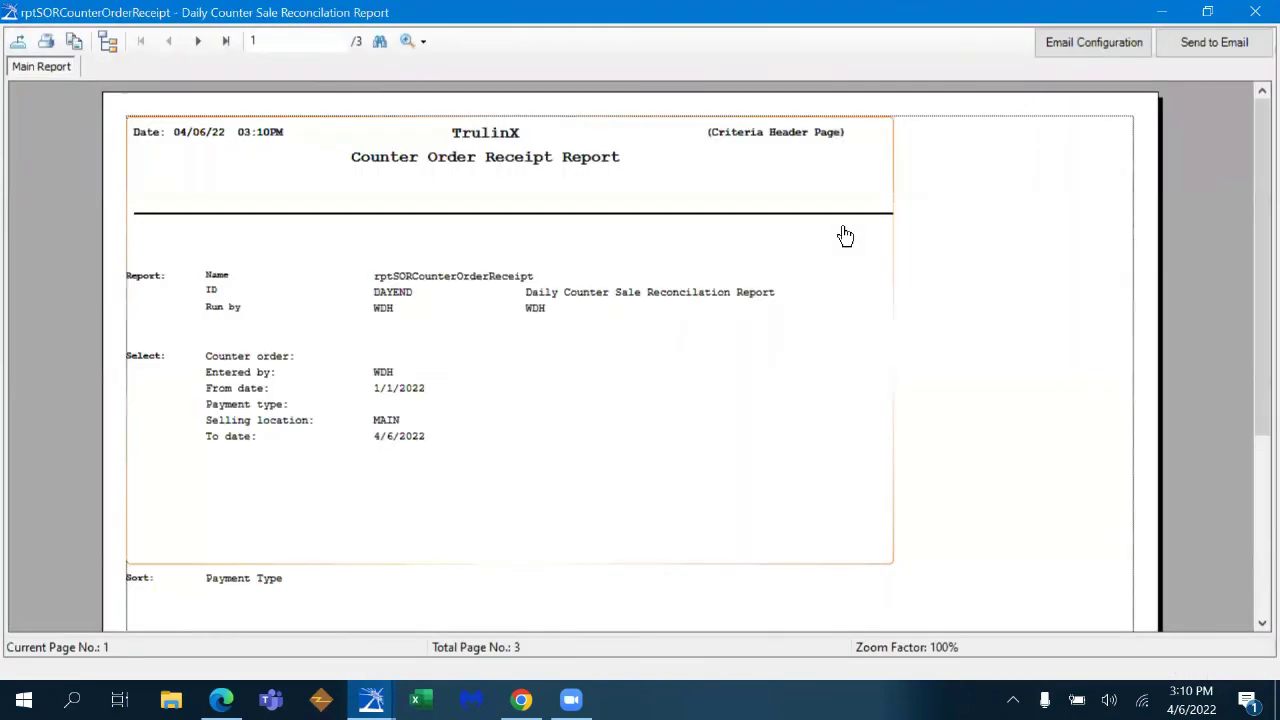
- Review the reconciliation report's summary and receipt listing ($10,222.70 grand total), then close it
click(198, 42)
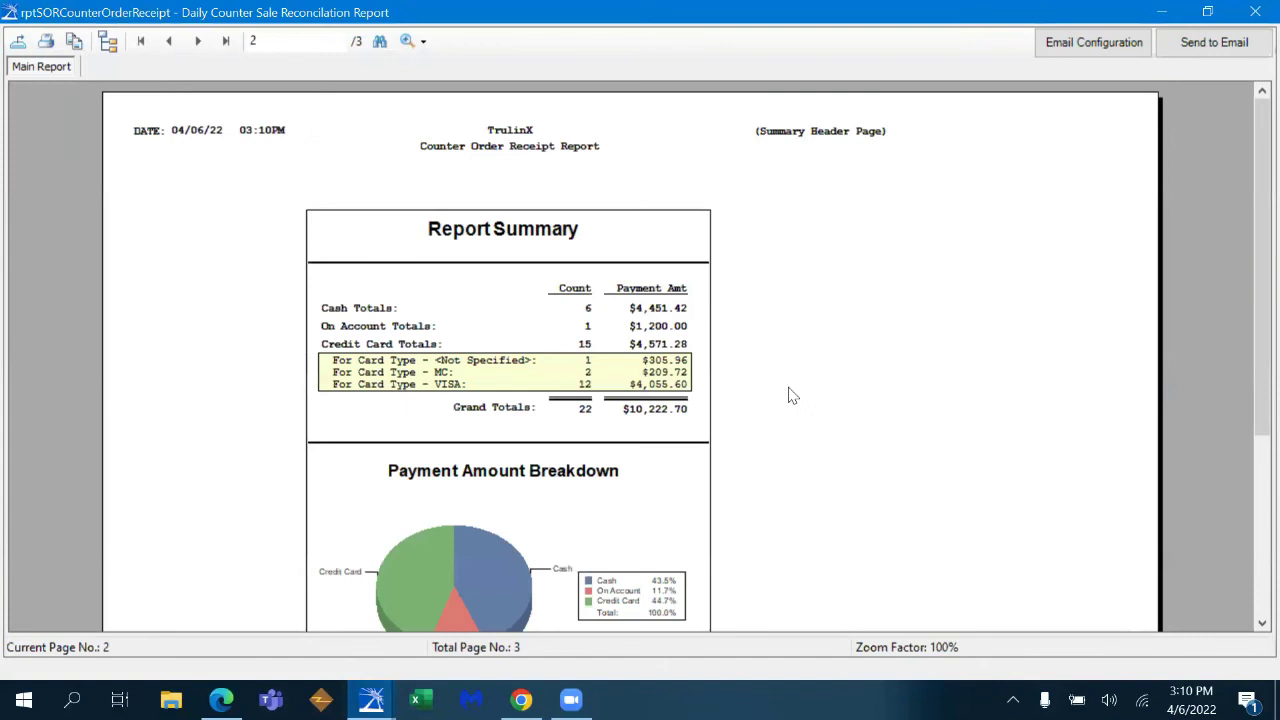
scroll(1243, 400, down, 3)
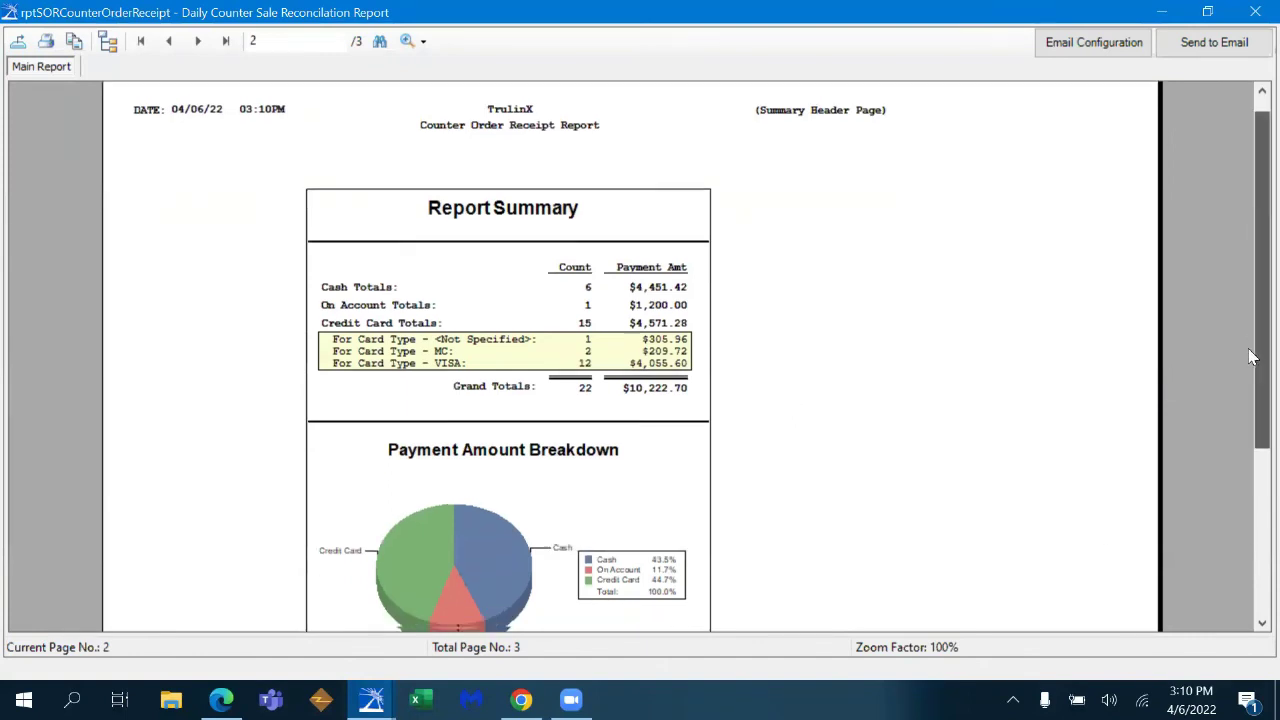
click(586, 194)
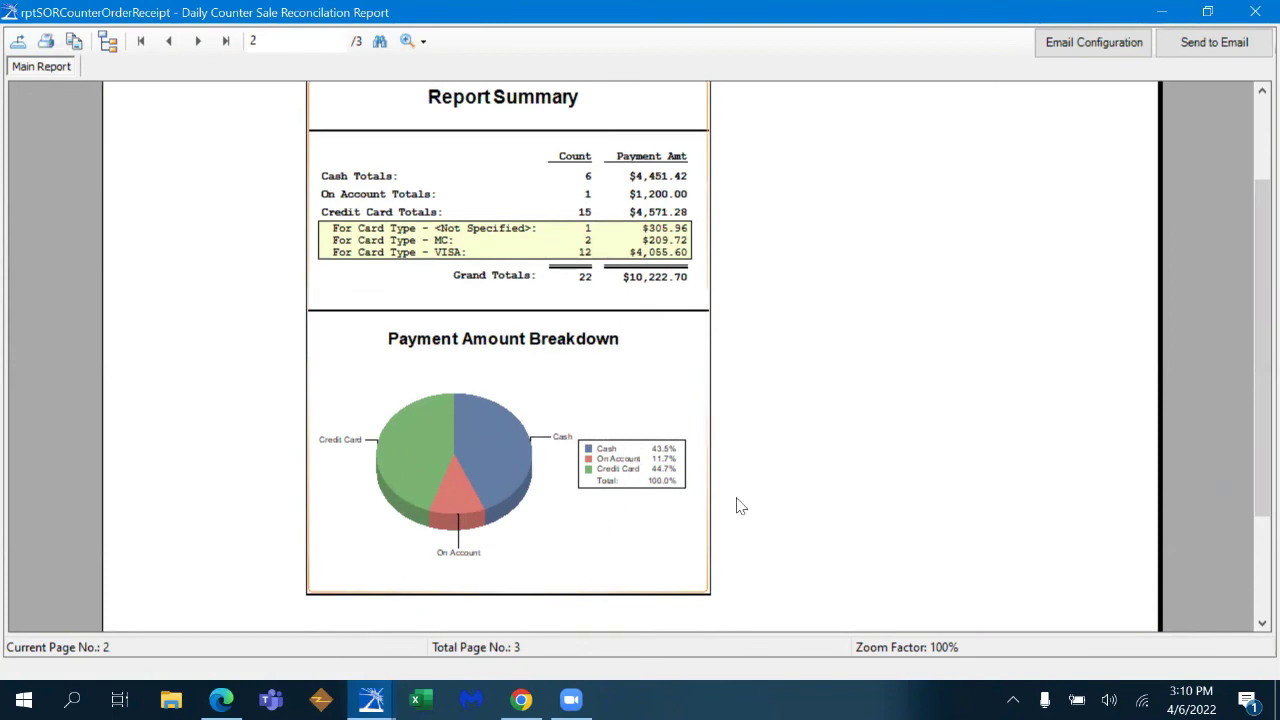
scroll(850, 430, up, 3)
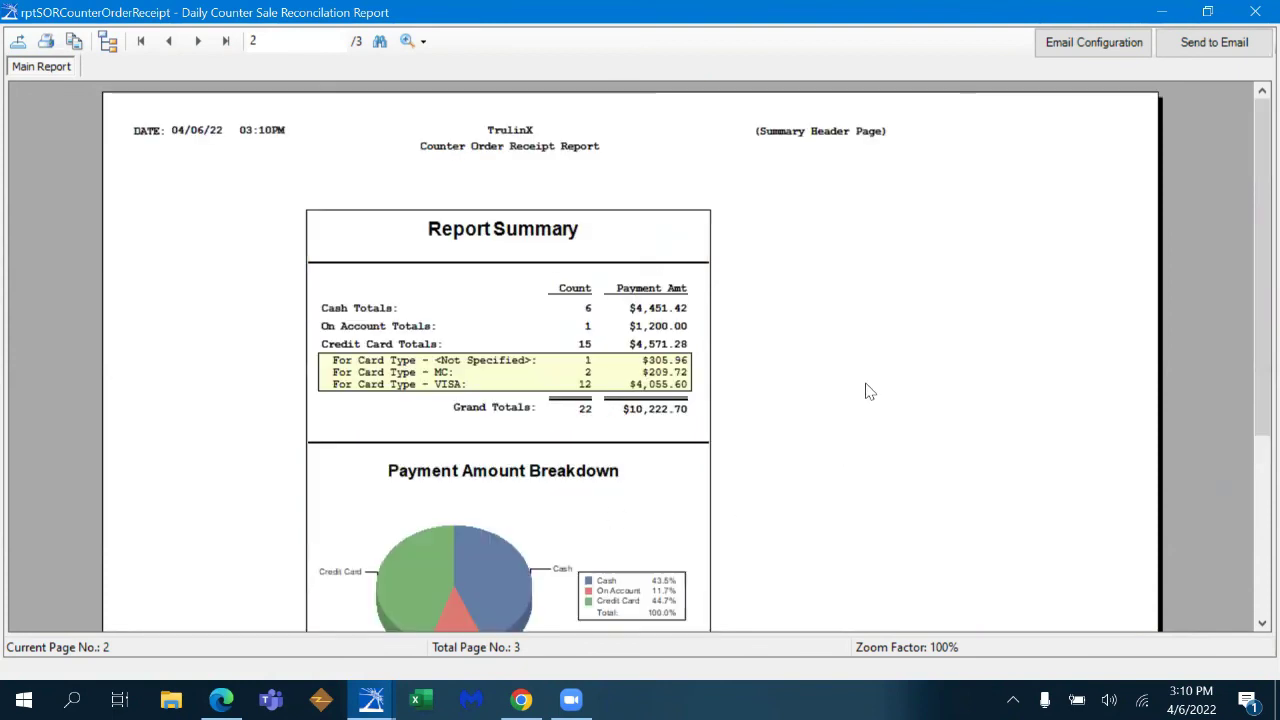
click(197, 41)
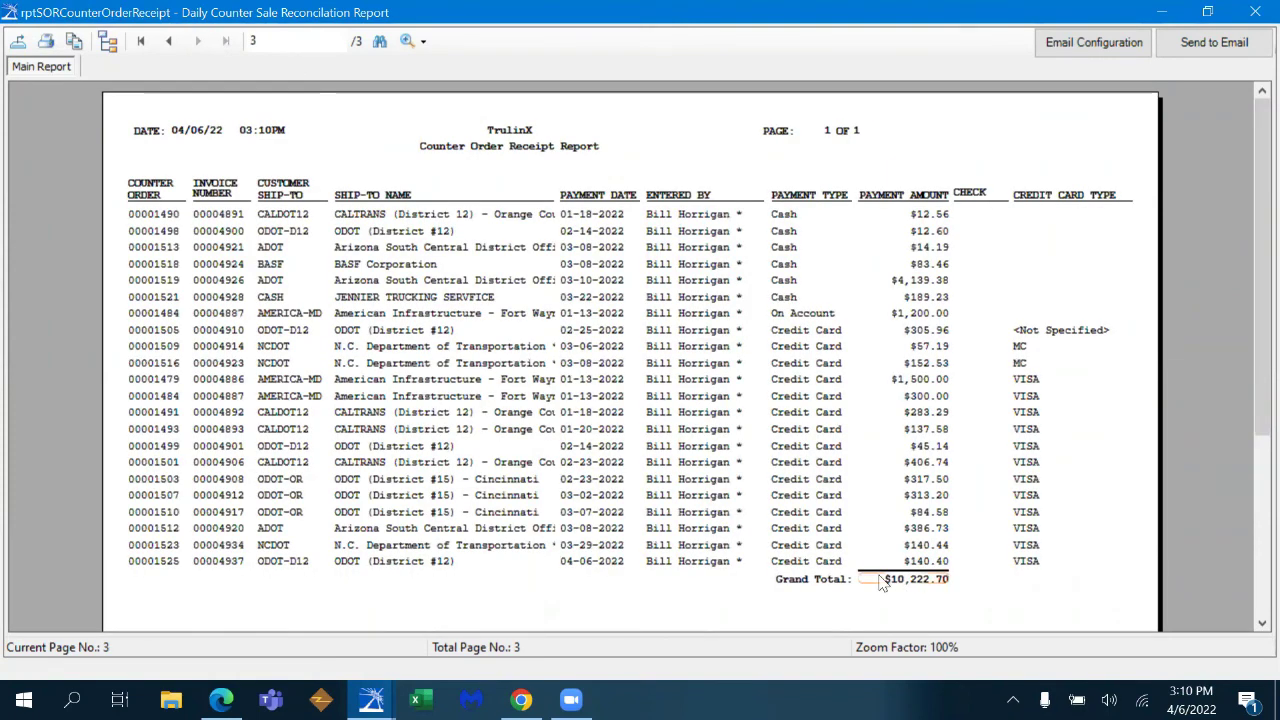
click(1253, 14)
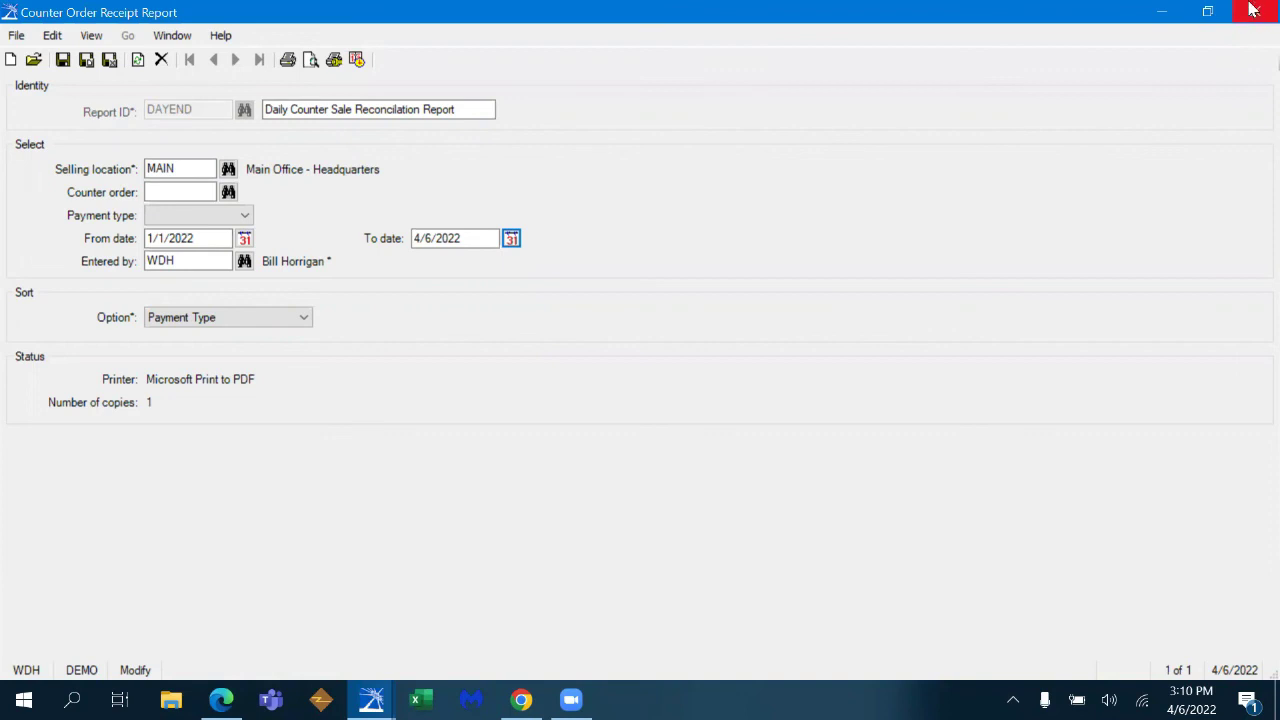
- Save and close the report form, then start a new quote for ship-to ROARING SP
click(1252, 9)
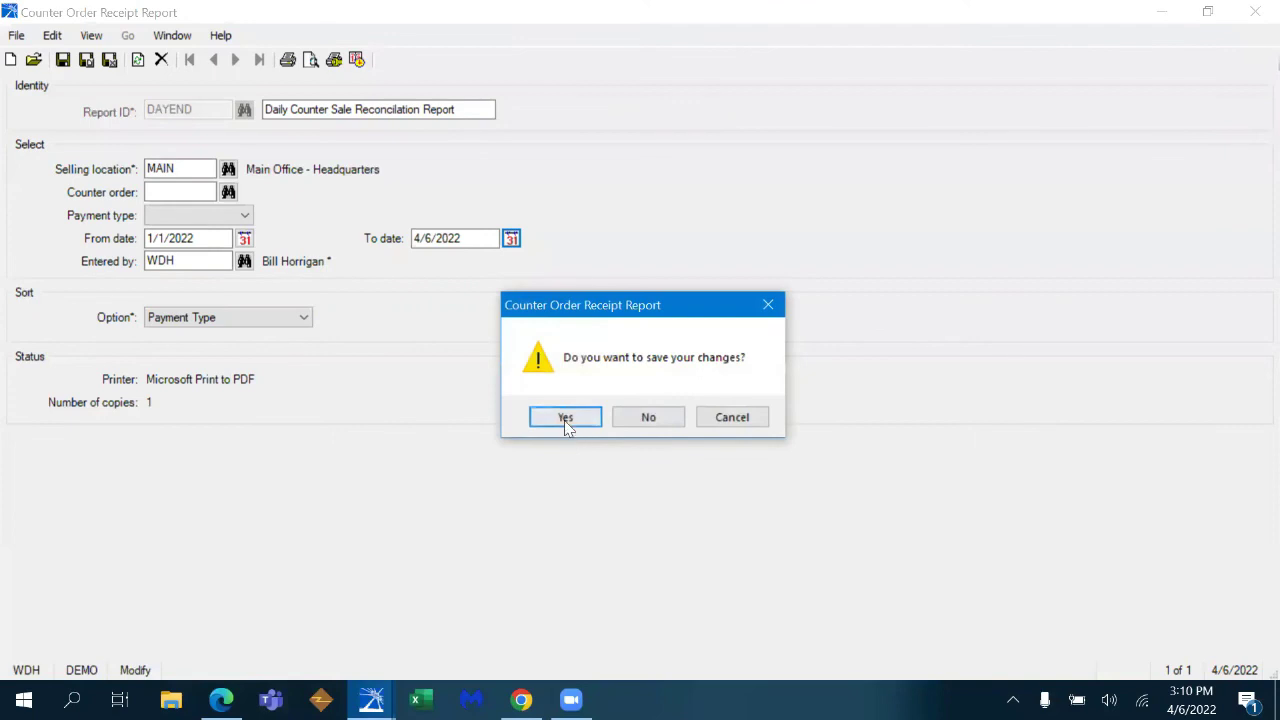
click(565, 419)
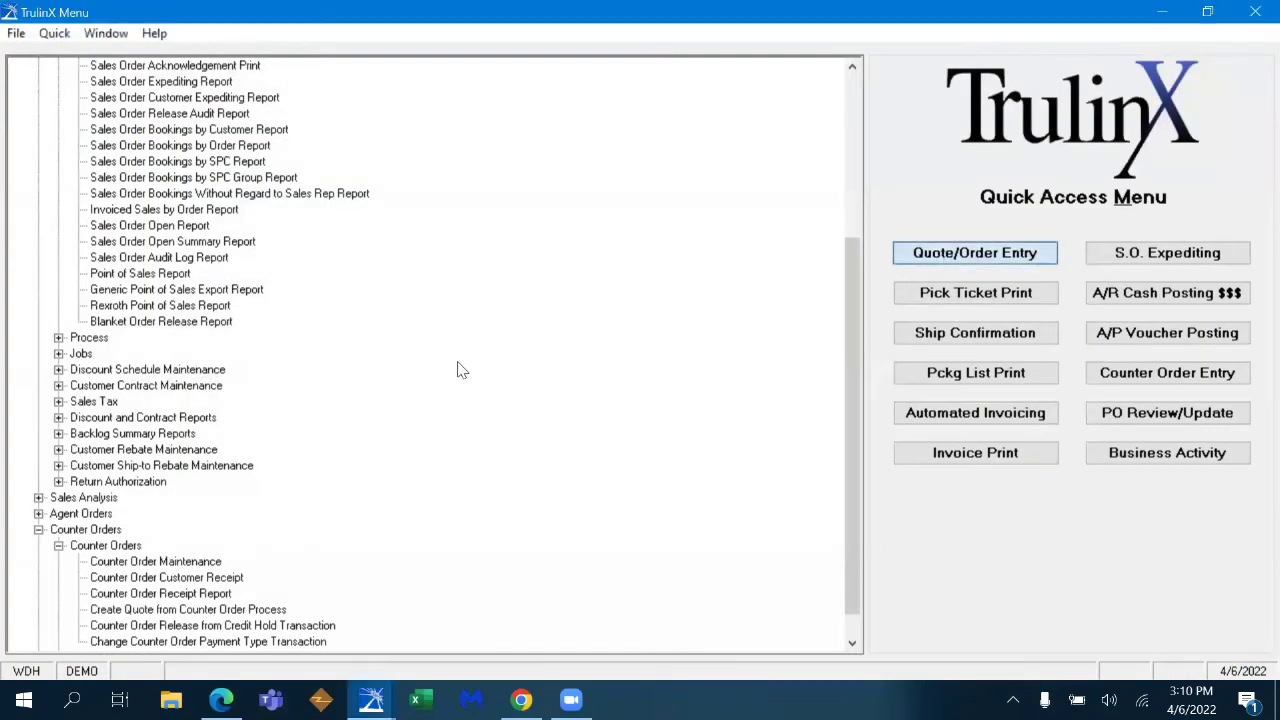
key(Return)
click(251, 280)
text(ROA)
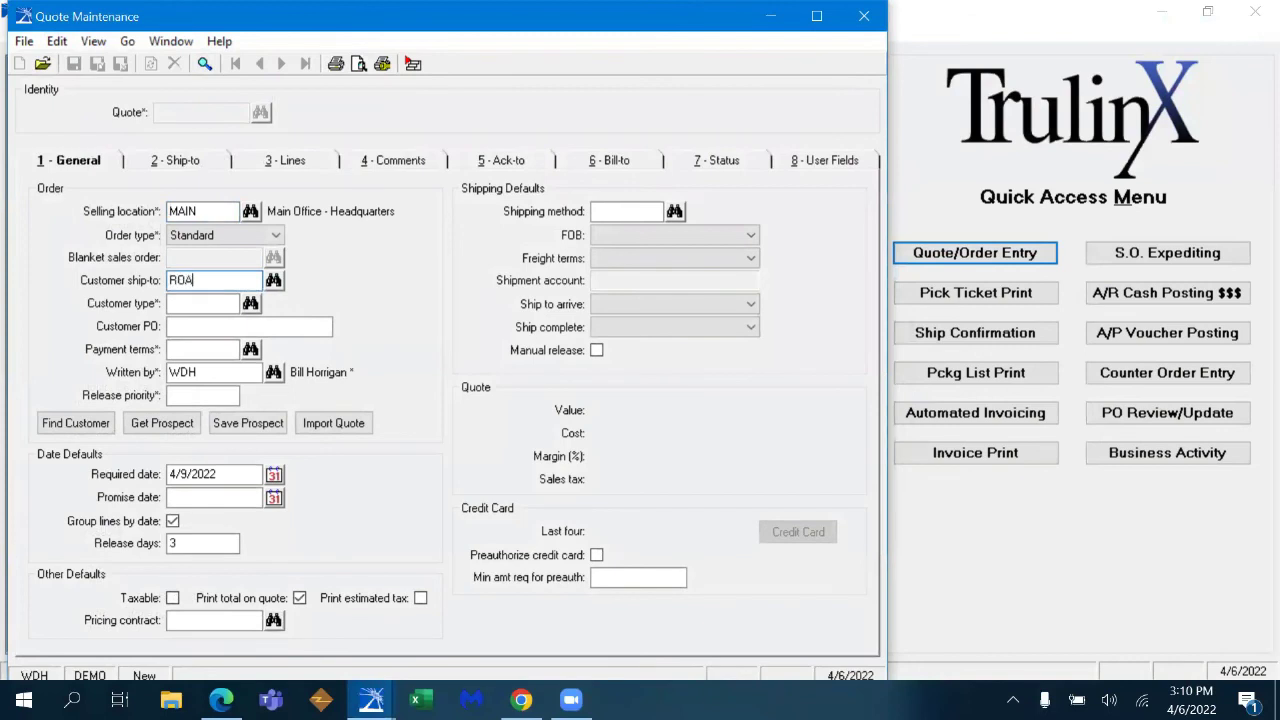
key(Tab)
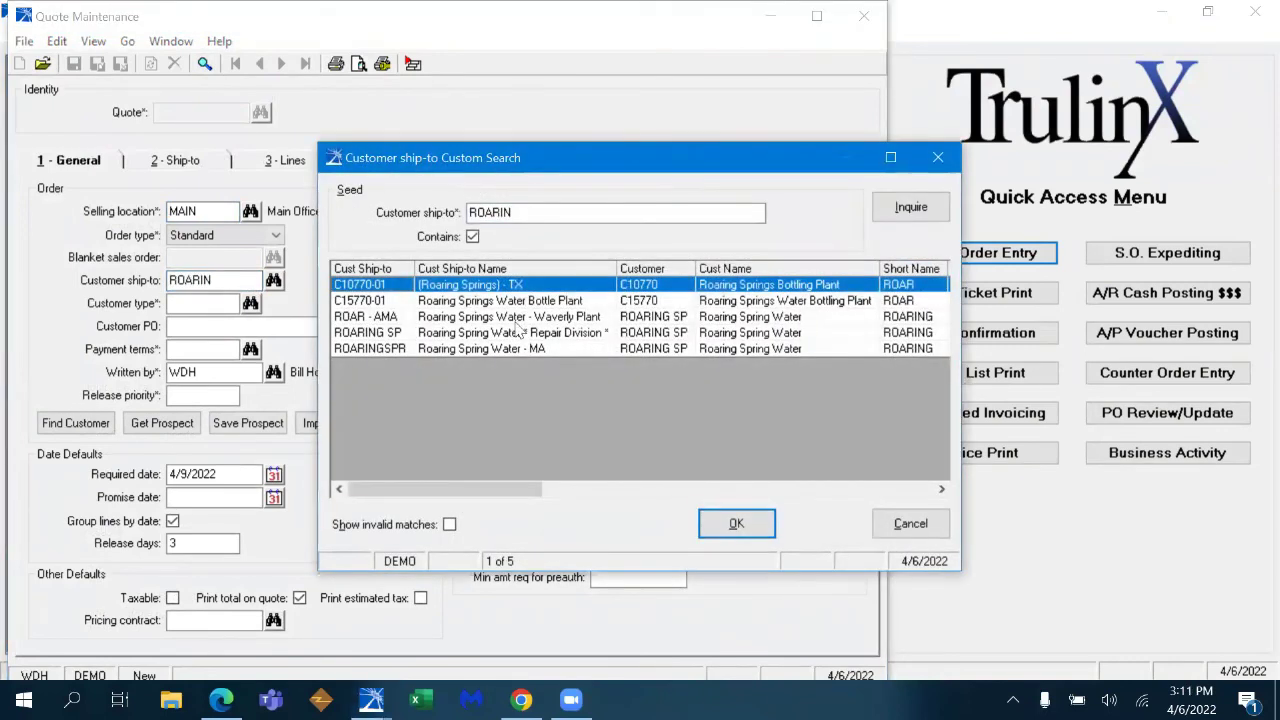
click(588, 334)
click(736, 523)
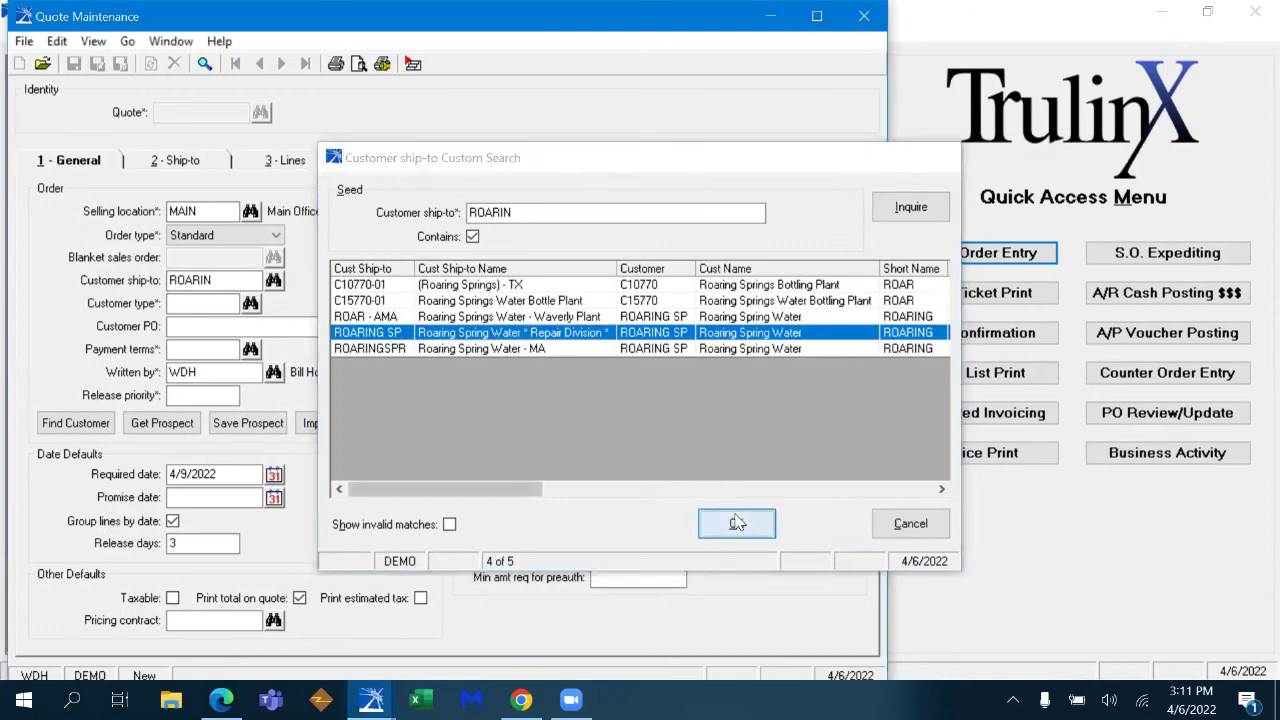
- Save the quote header, fill in the customer PO number, and show the quote's lines
key(Tab)
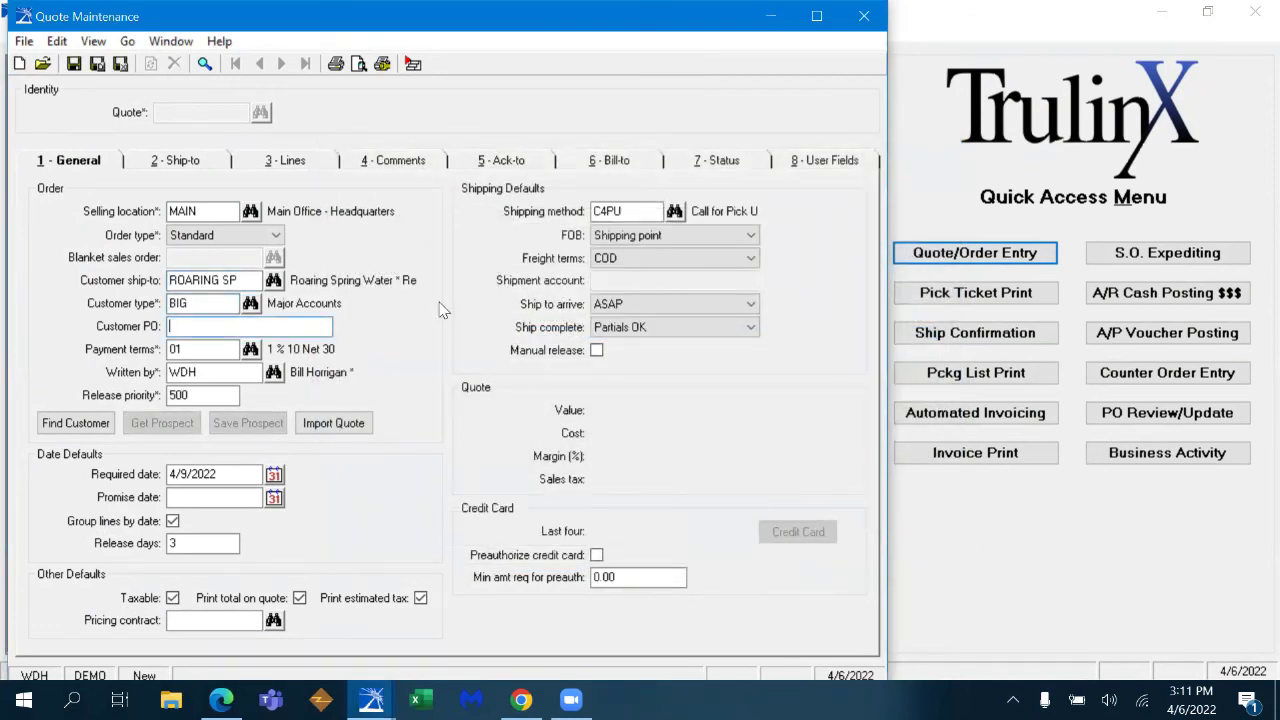
key(Tab)
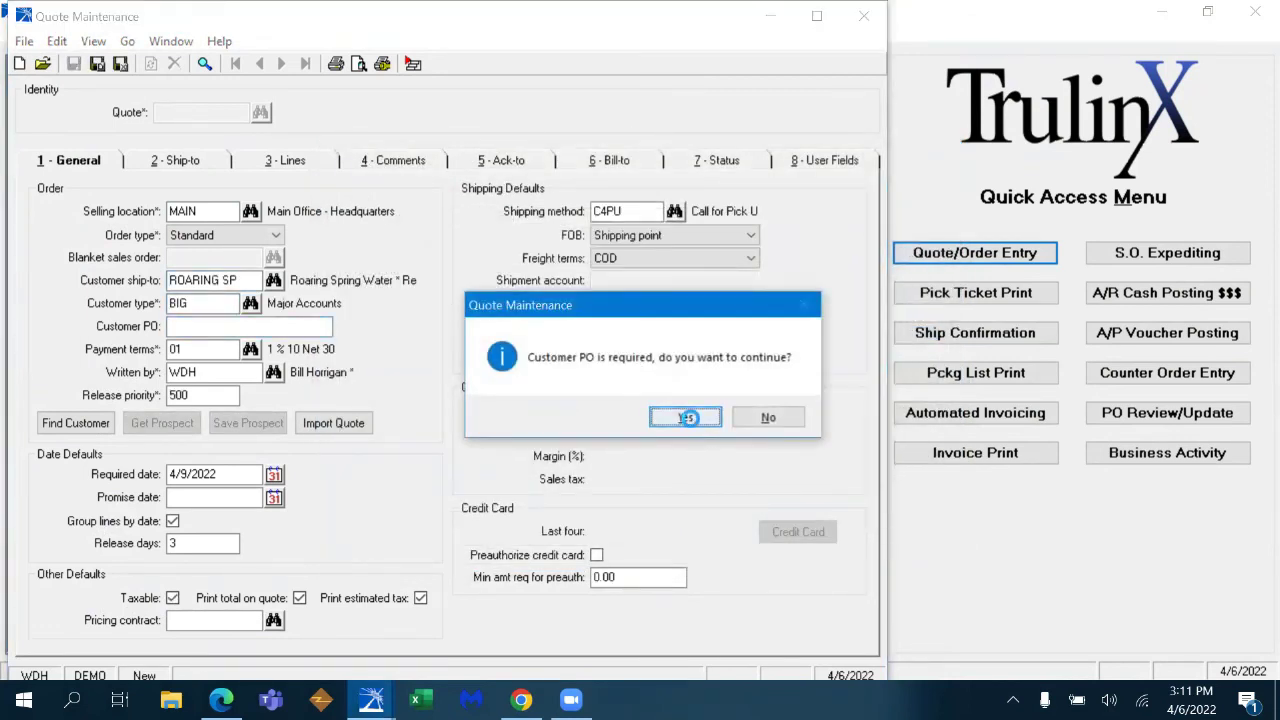
click(698, 425)
text(45654)
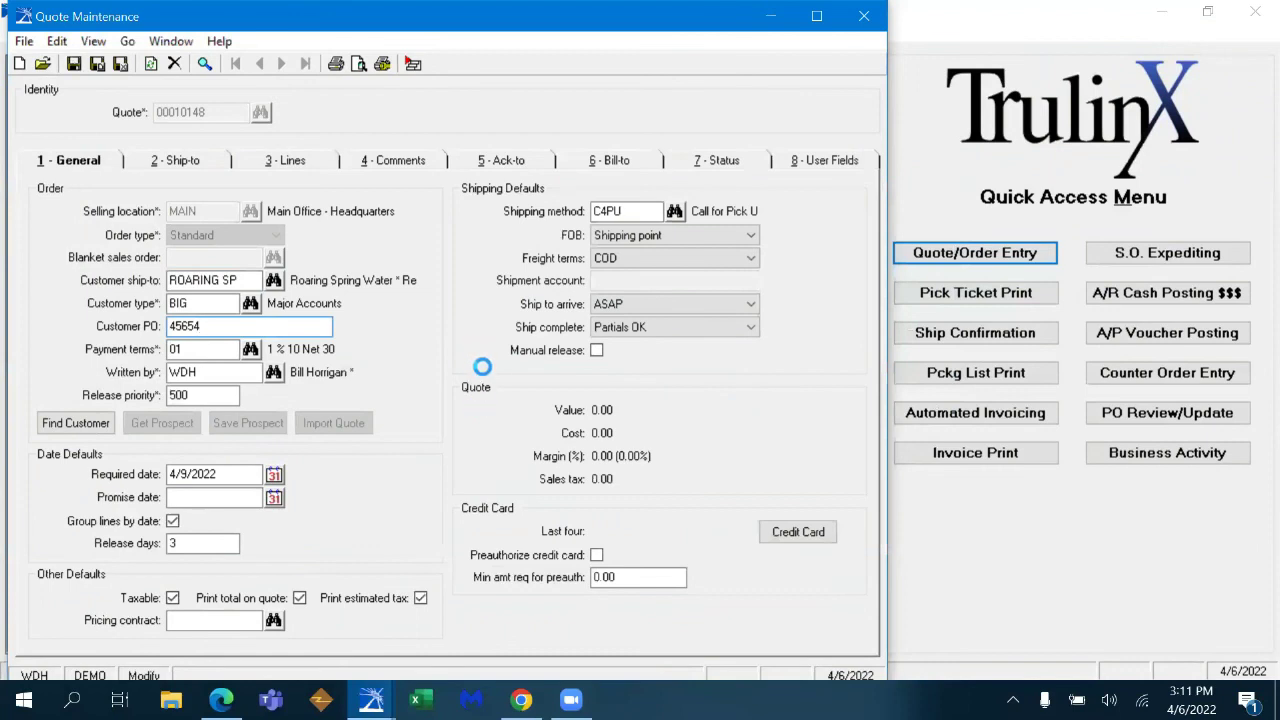
click(313, 166)
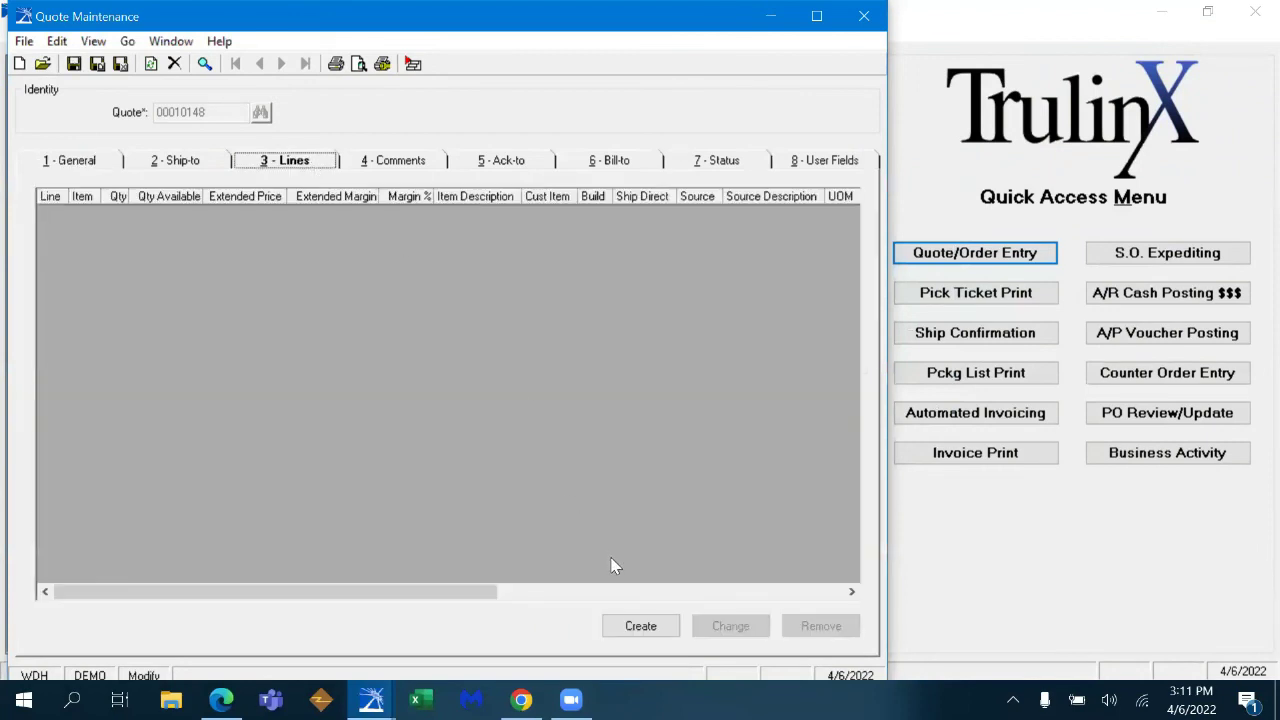
- Build line 0010's item from the CYLINDER template with manufacturer EATON and model N5 SERIES
click(648, 633)
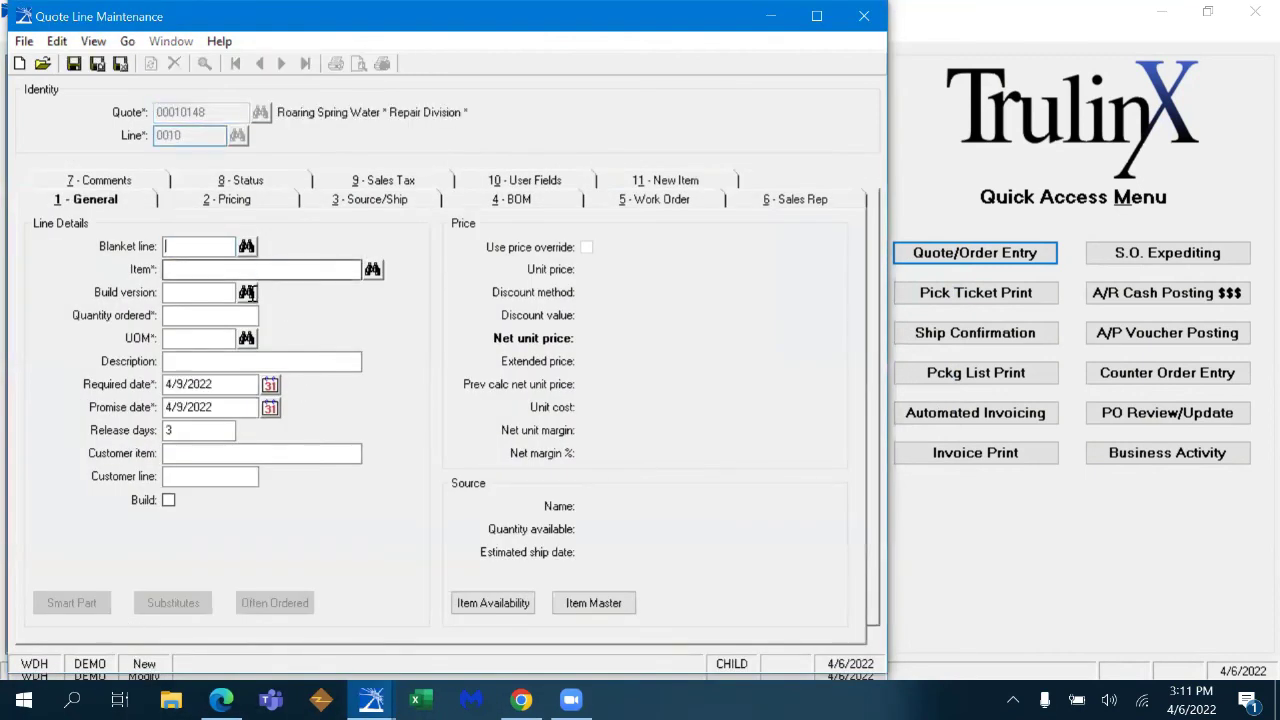
click(72, 606)
text(CYLINDER)
key(Tab)
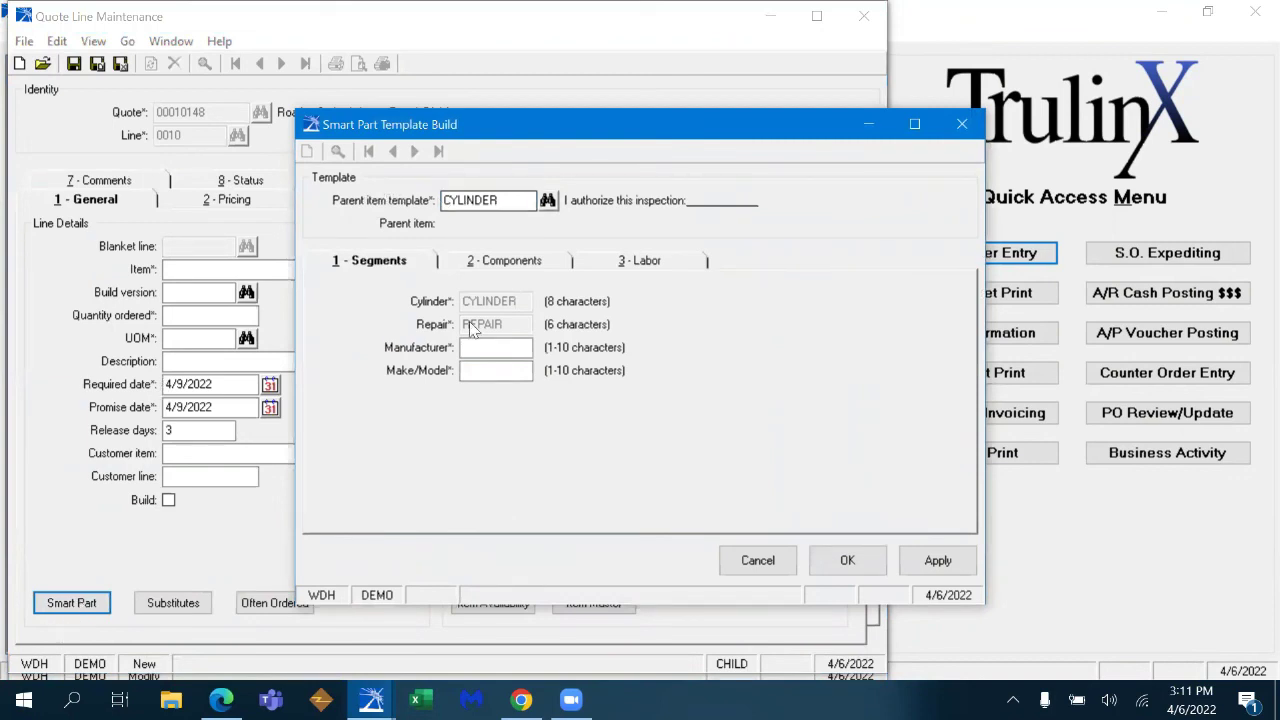
click(493, 347)
text(EATOJN)
key(Tab)
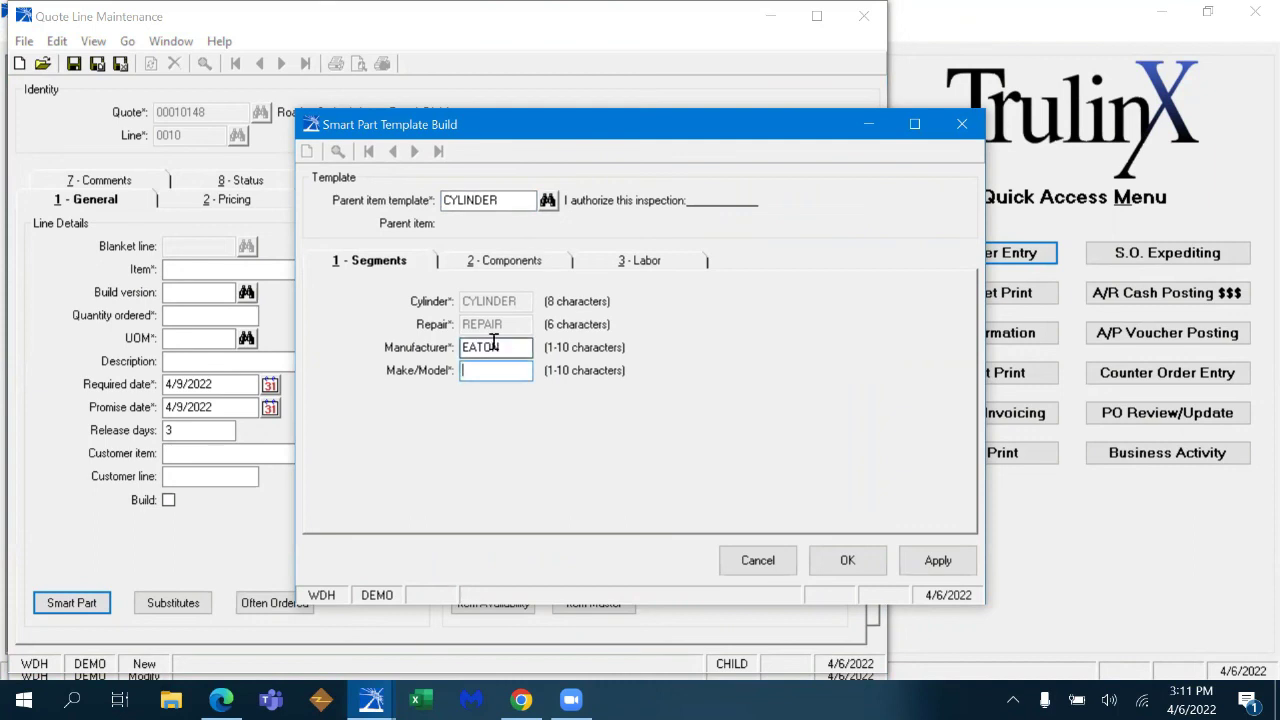
text(N5 SERIES)
key(Tab)
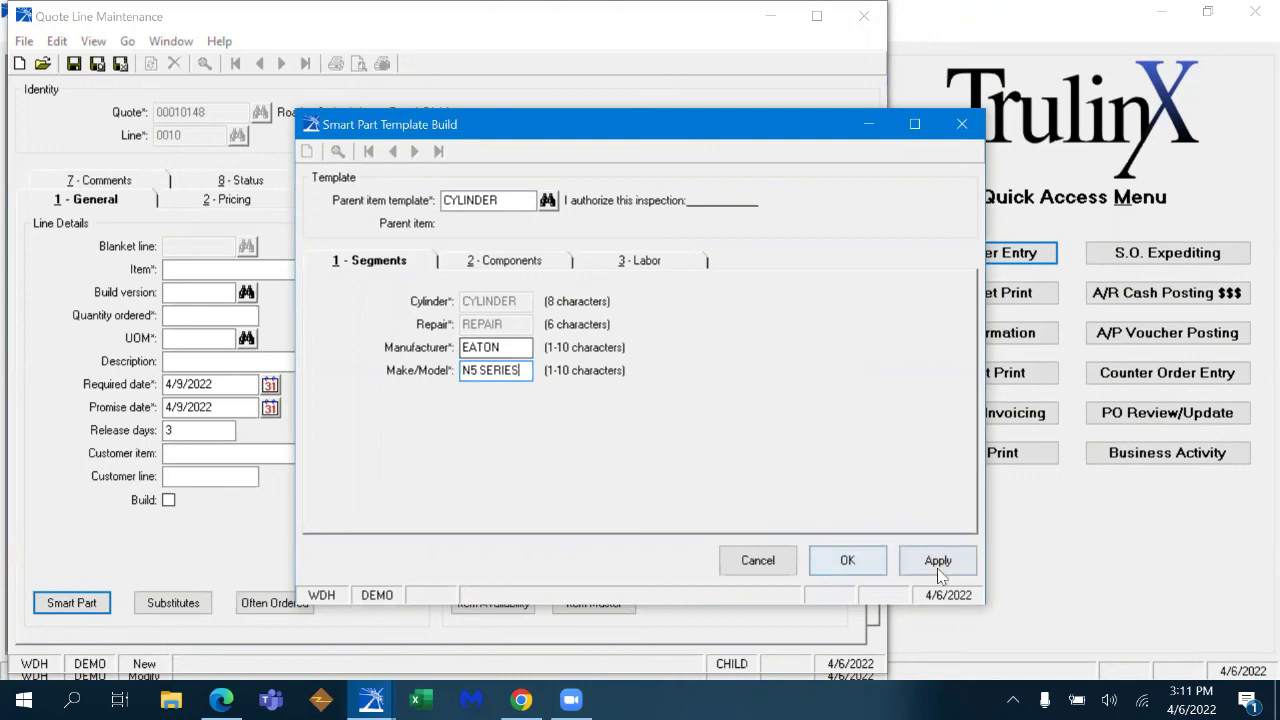
click(849, 559)
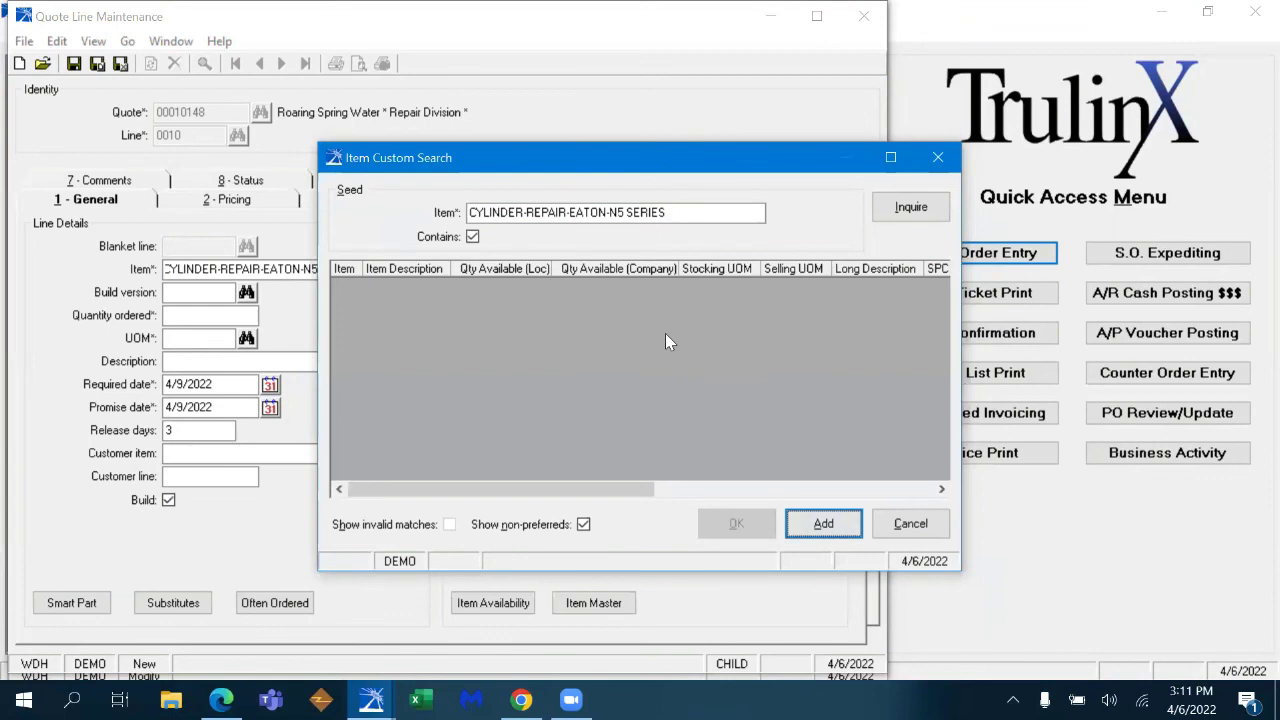
- Reject the N5 SERIES item number and return to the Smart Part builder
click(826, 526)
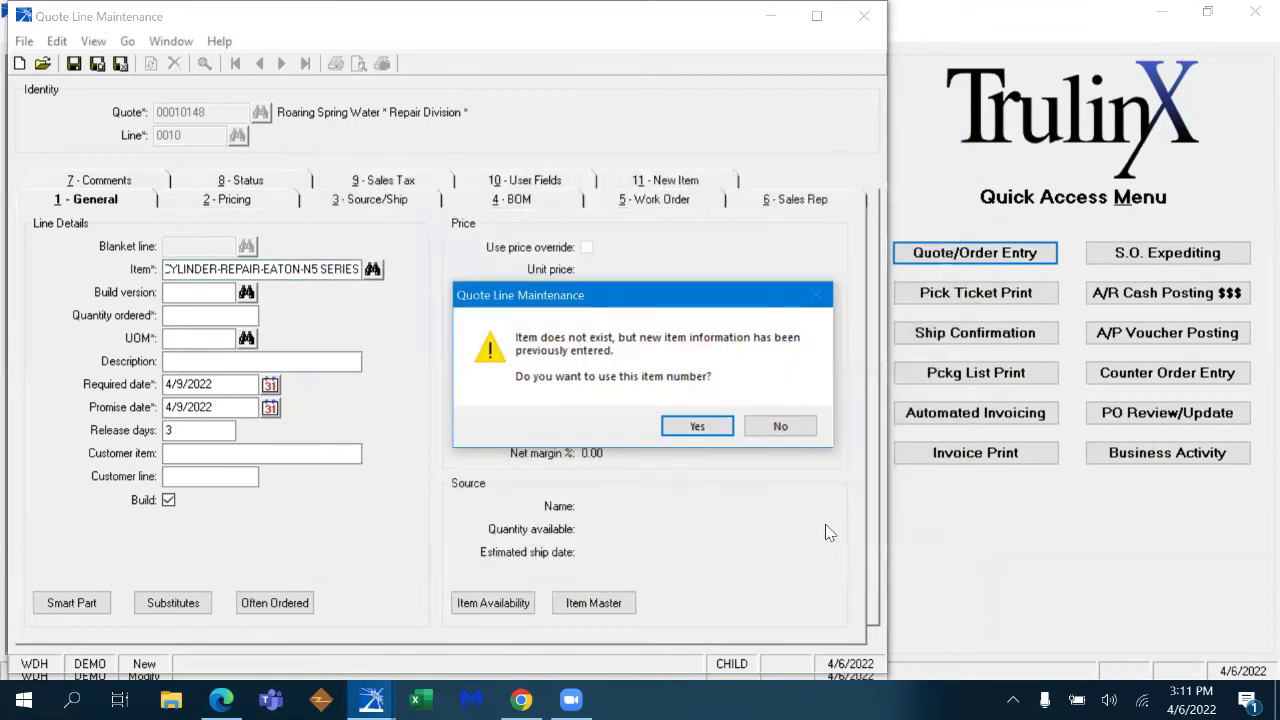
click(770, 428)
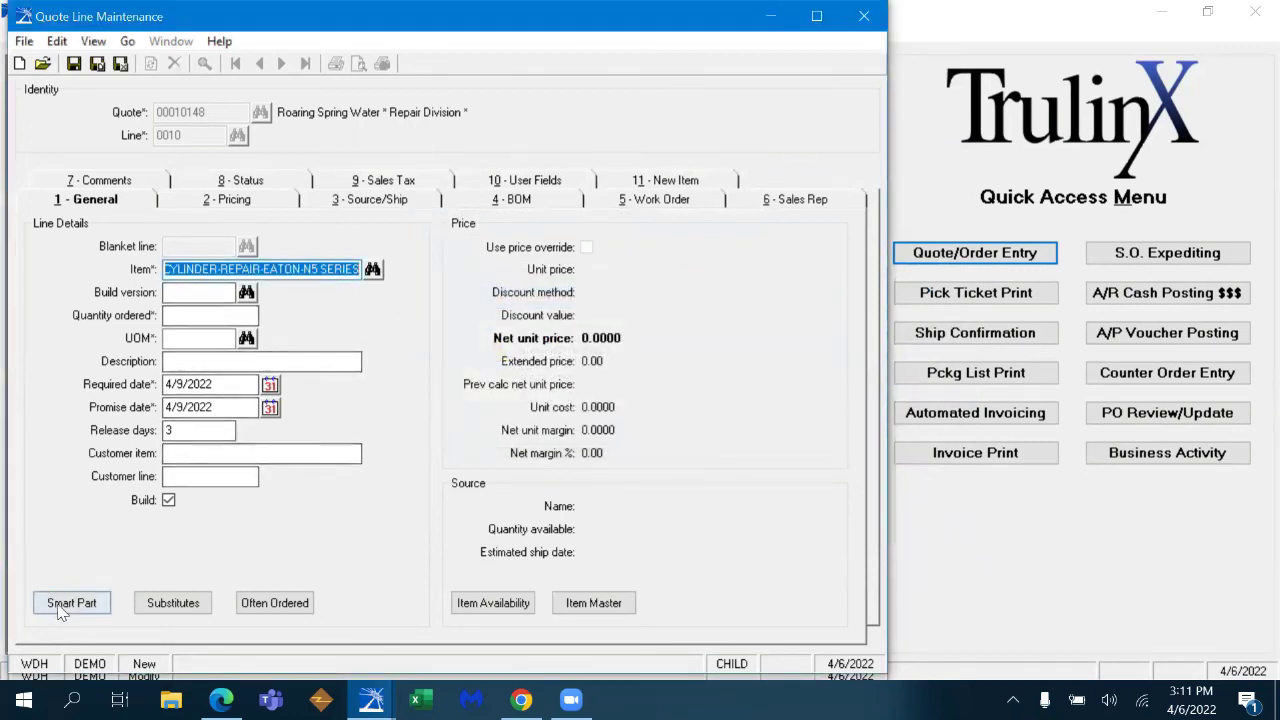
click(98, 598)
- Rebuild the item from the CYLINDER template with EATON and N6 SERIES and accept it
click(513, 201)
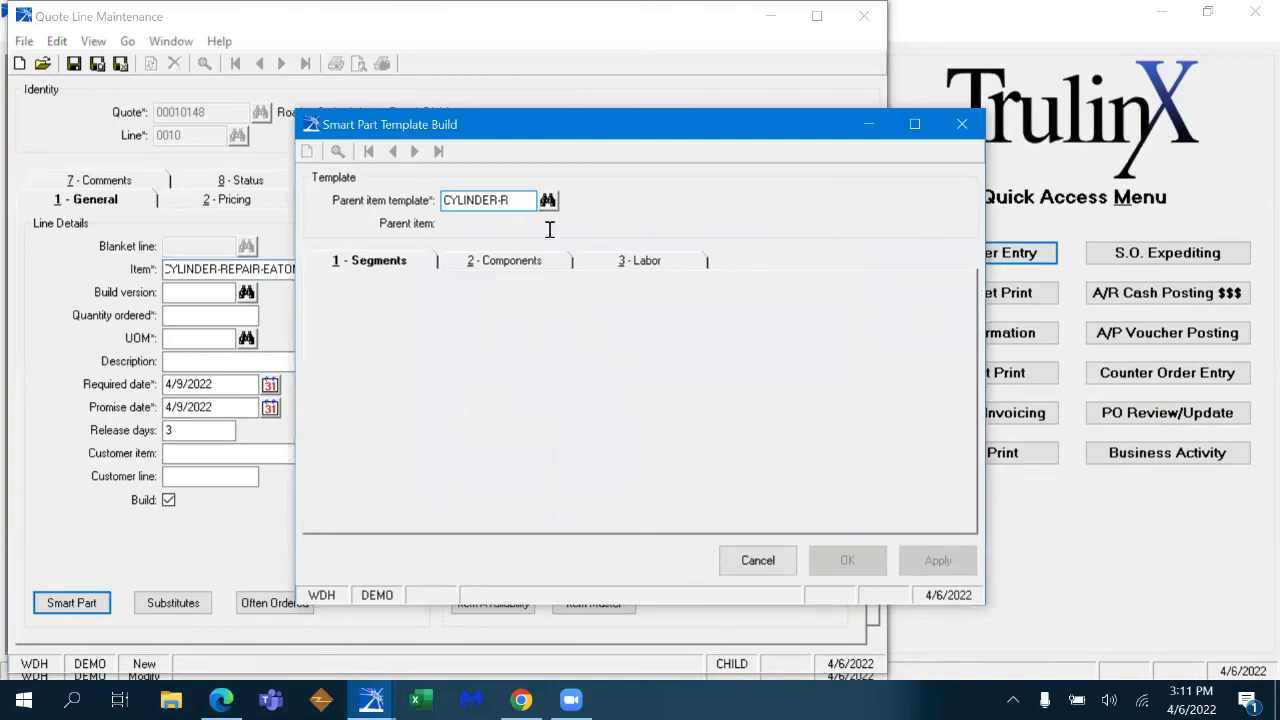
key(BackSpace)
key(BackSpace)
key(BackSpace)
key(BackSpace)
key(BackSpace)
key(BackSpace)
key(BackSpace)
key(BackSpace)
key(BackSpace)
text(CTY)
text(INDER)
key(Tab)
click(491, 346)
text(EAT)
key(Tab)
text(N6 SERIES)
key(Tab)
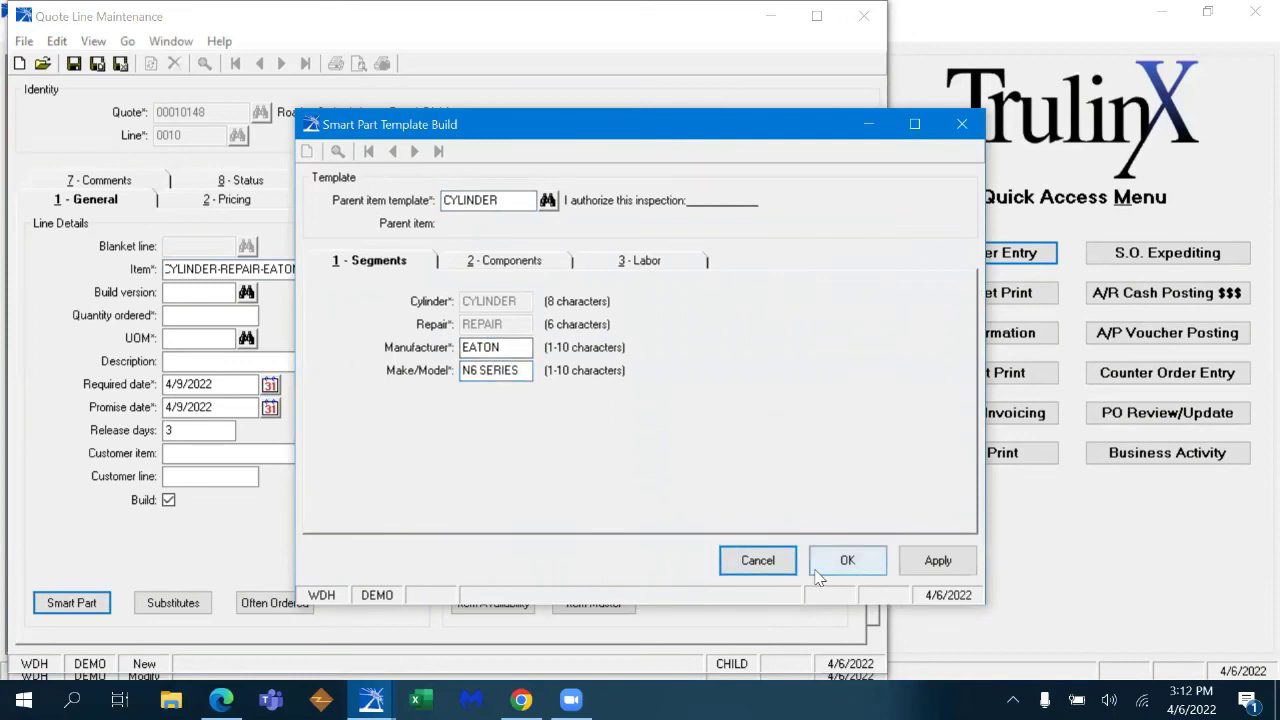
click(905, 566)
click(848, 560)
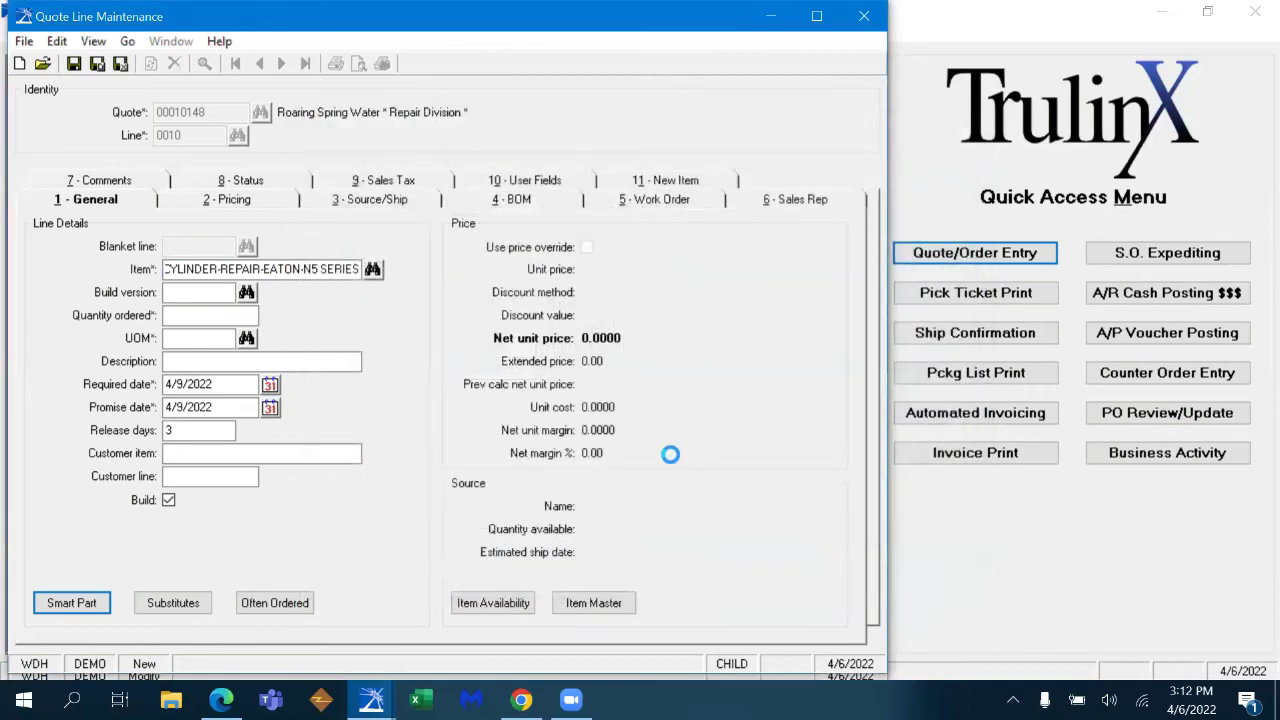
click(830, 524)
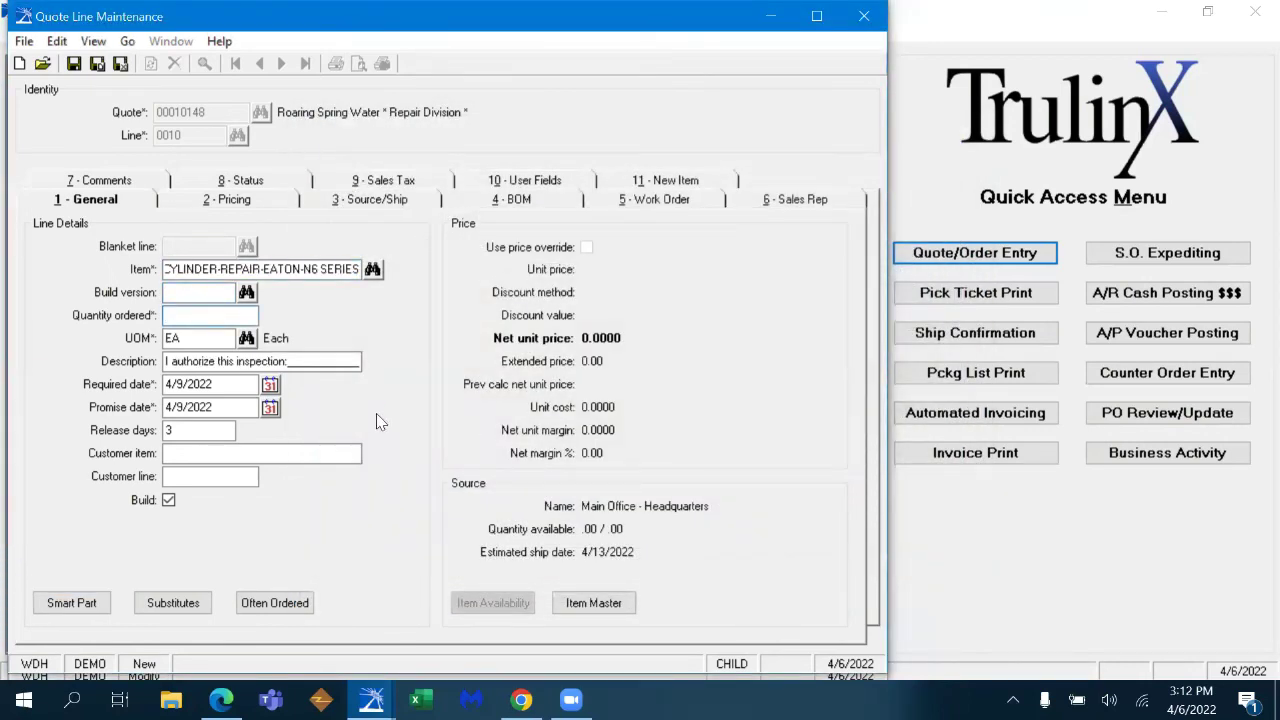
- Give line 0010 quantity 1 and serial number 346464, save it, and preview the quotation
text(1)
key(Tab)
click(737, 416)
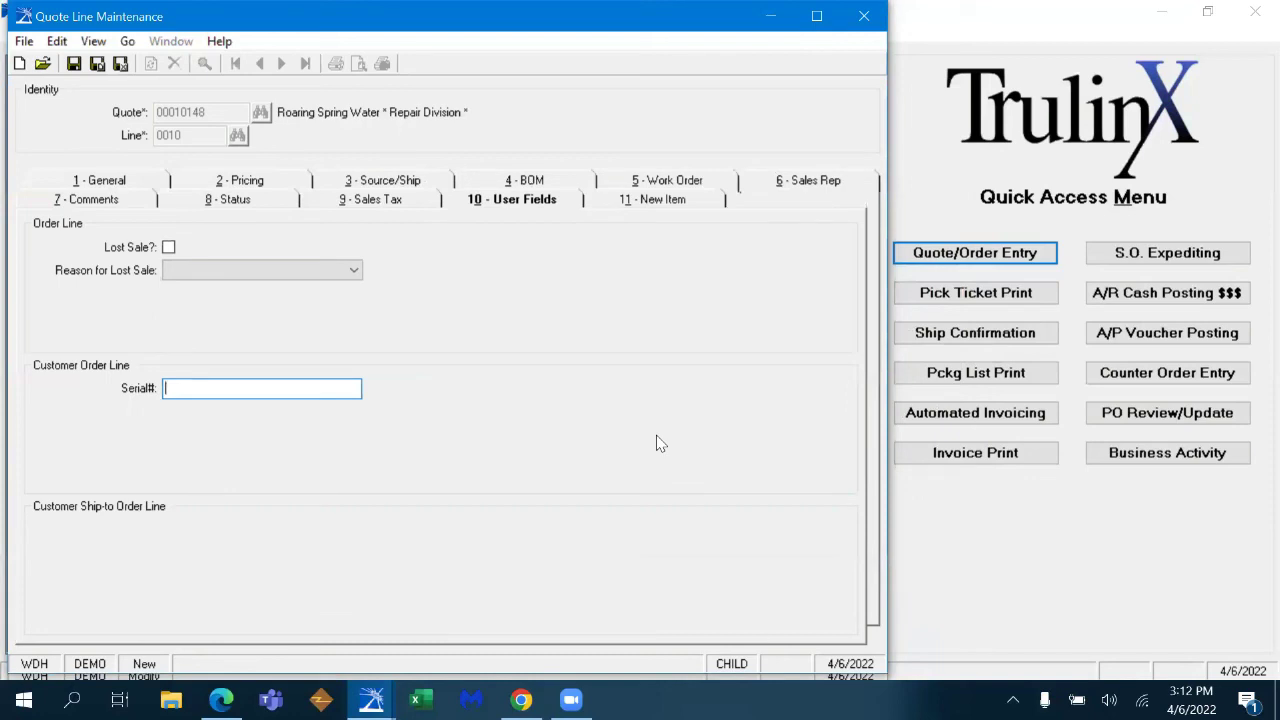
text(346464)
click(156, 186)
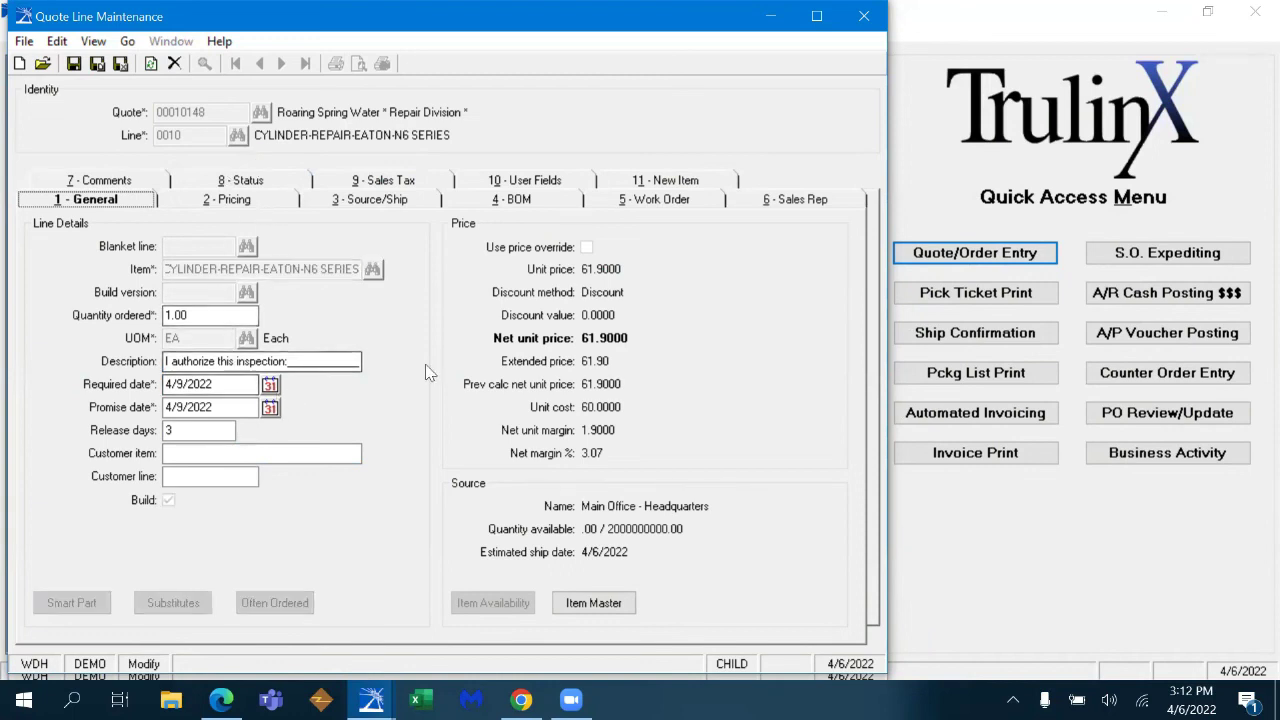
click(120, 63)
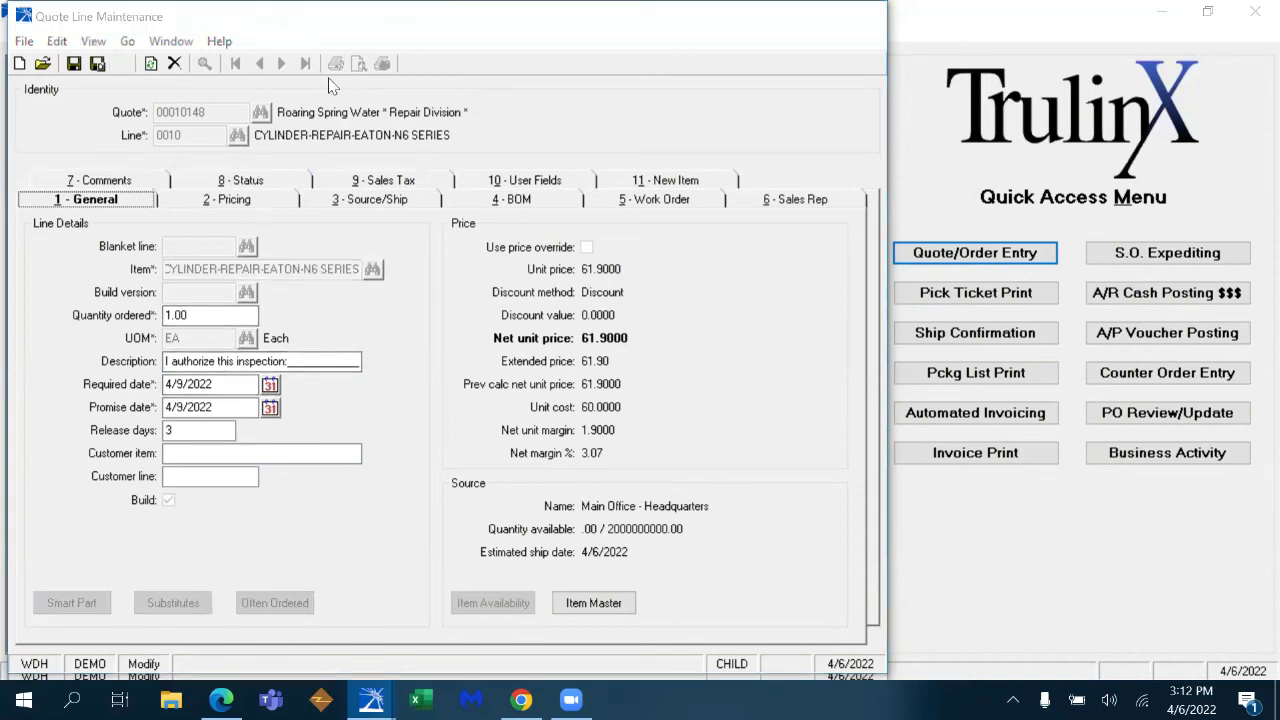
click(359, 64)
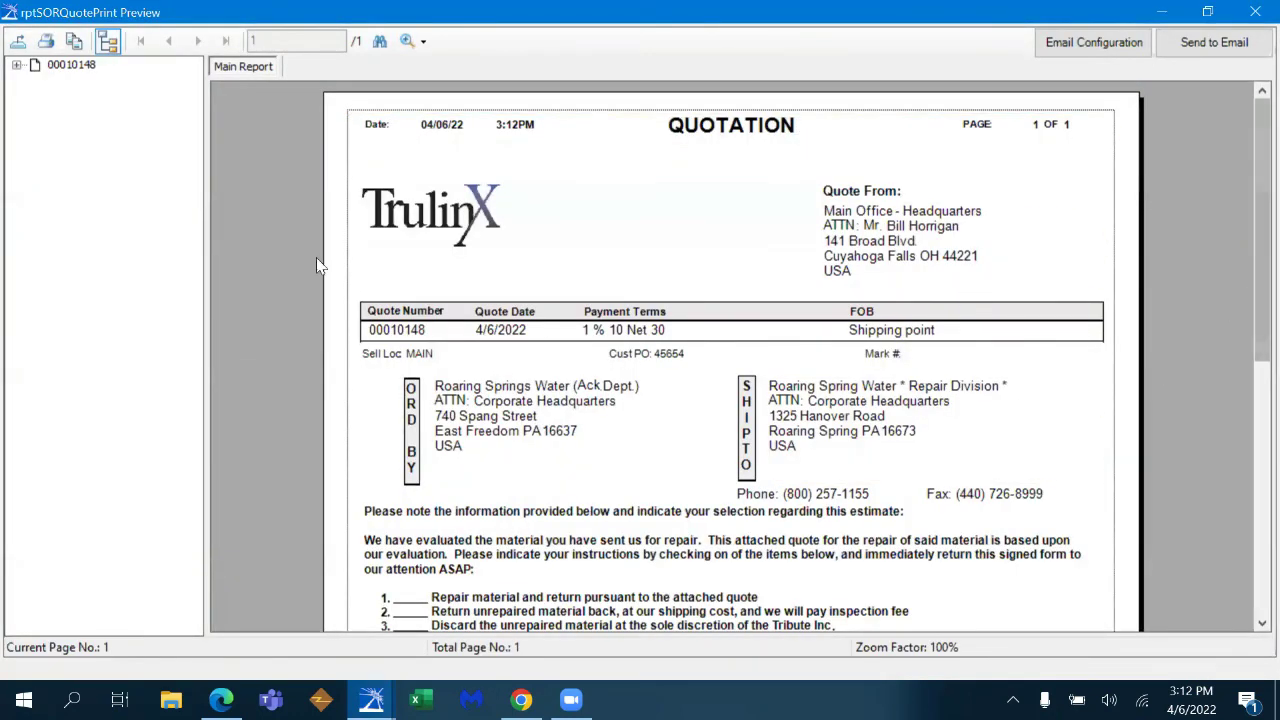
- Scroll the quotation preview down to the N6 SERIES line and its 73.82 total
scroll(1250, 231, down, 3)
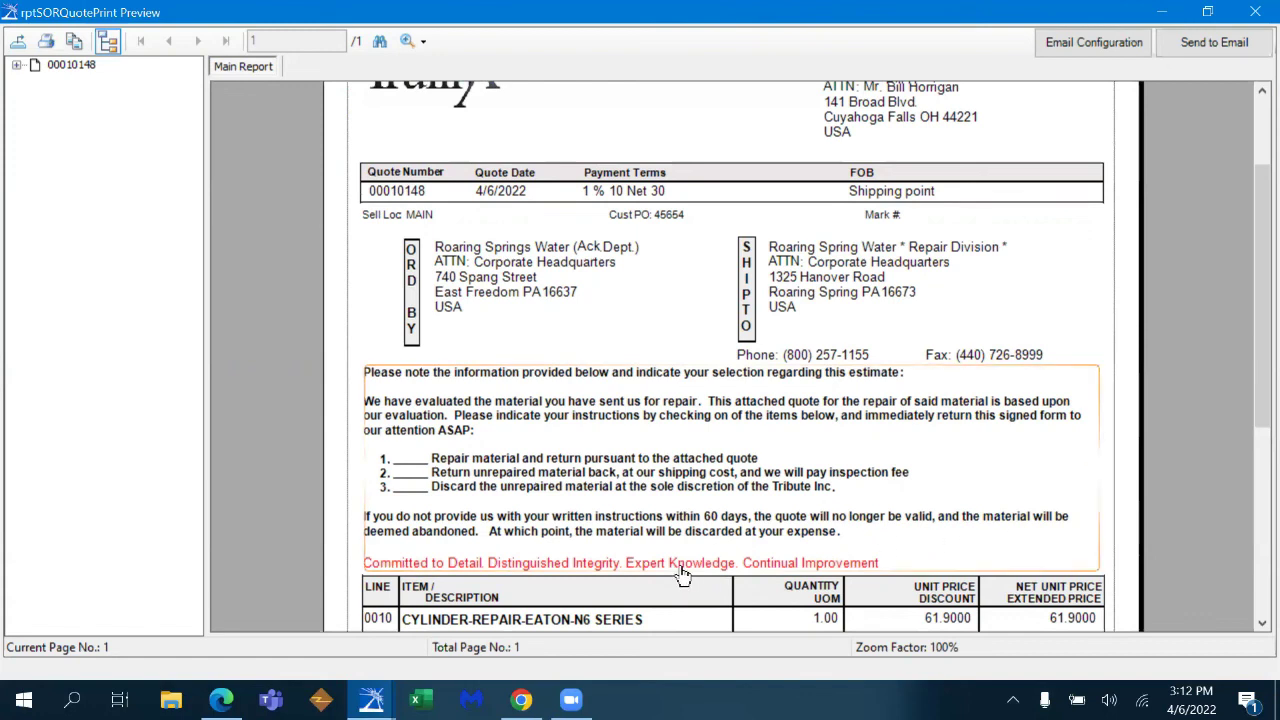
drag(1252, 272, 1253, 180)
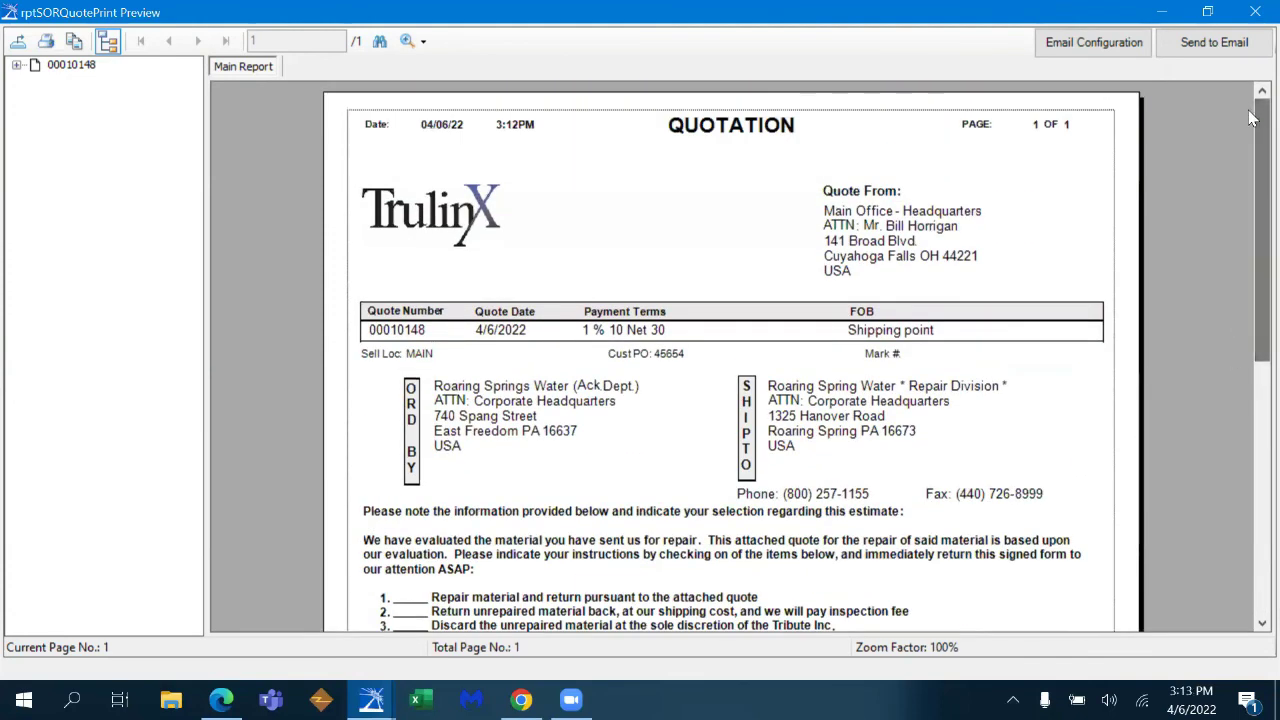
- Close the quotation preview and select line 0010 in the quote's lines list
click(1253, 17)
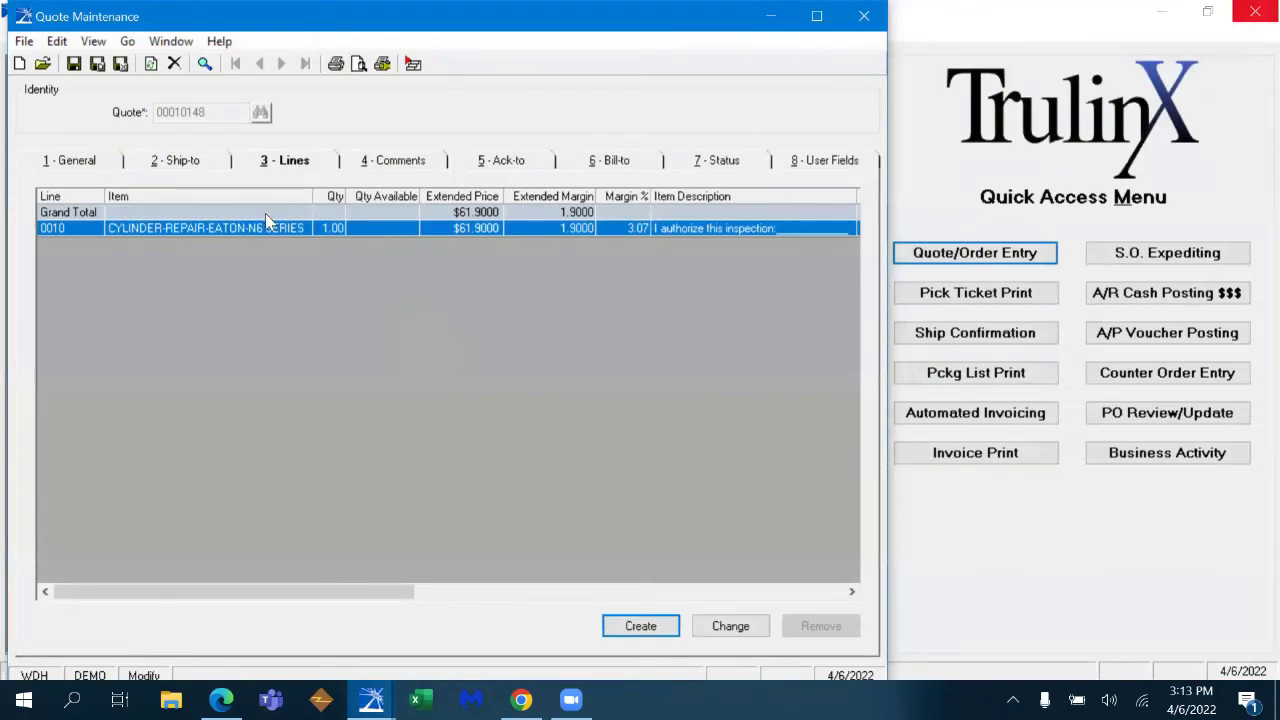
click(245, 230)
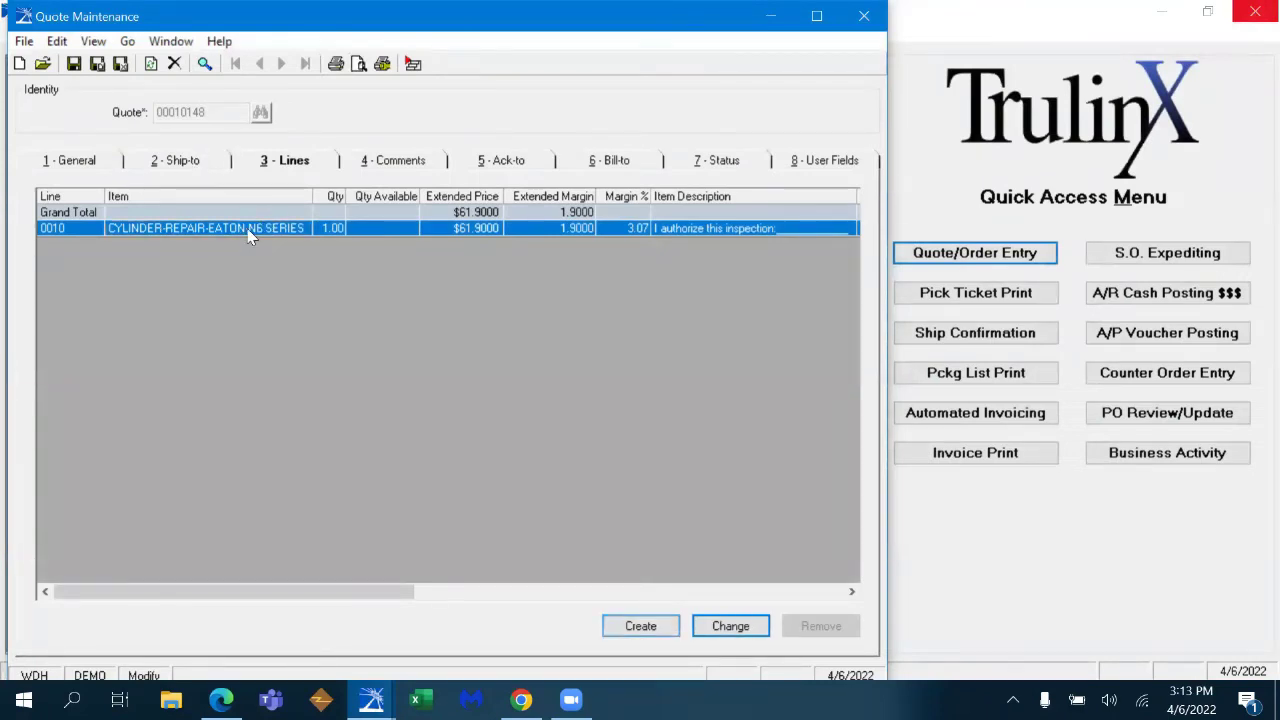
- Attach the CYL TEMPLATE Cylinder Tear Down Worksheet comment to line 0010 and save it
double_click(249, 231)
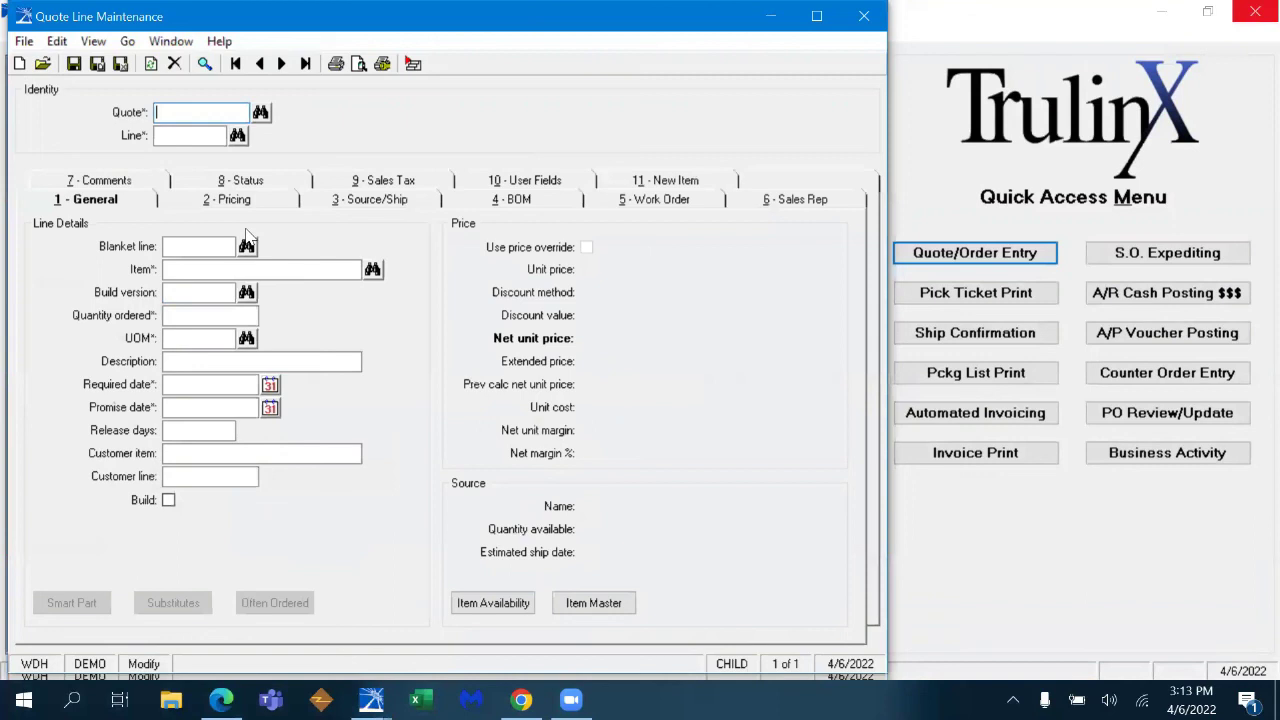
click(138, 180)
click(740, 609)
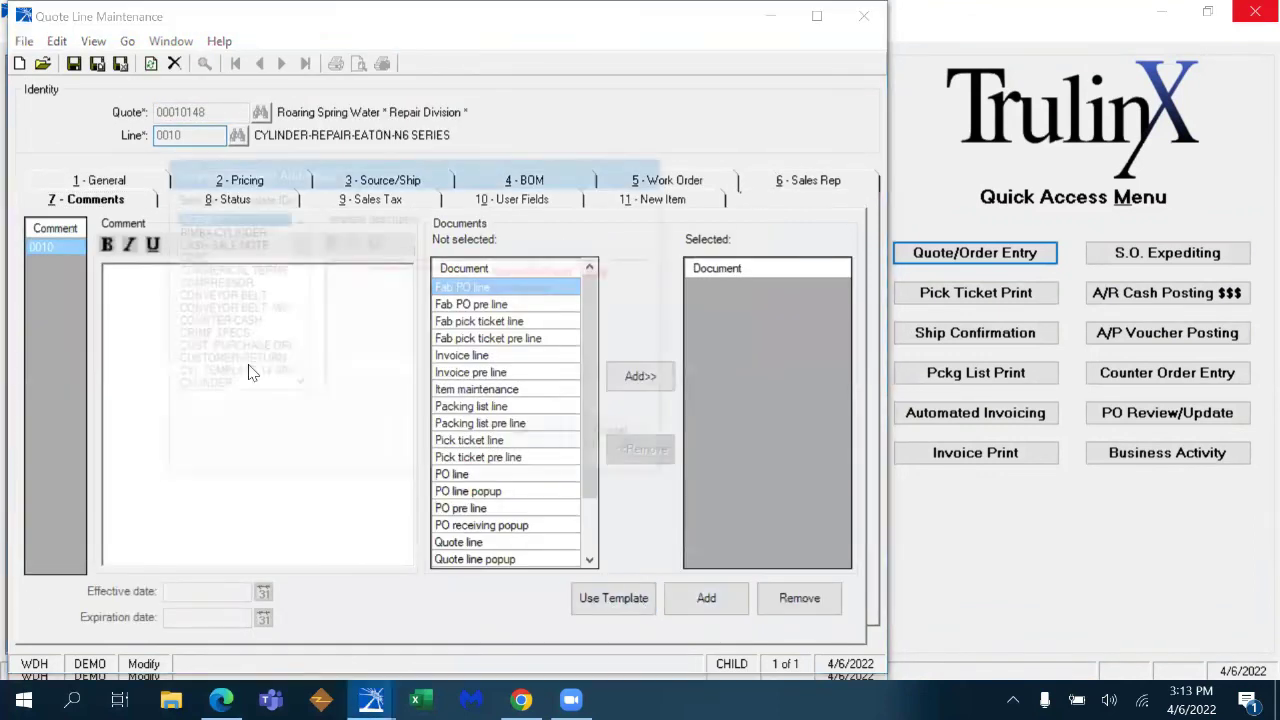
scroll(295, 283, down, 8)
scroll(295, 283, up, 8)
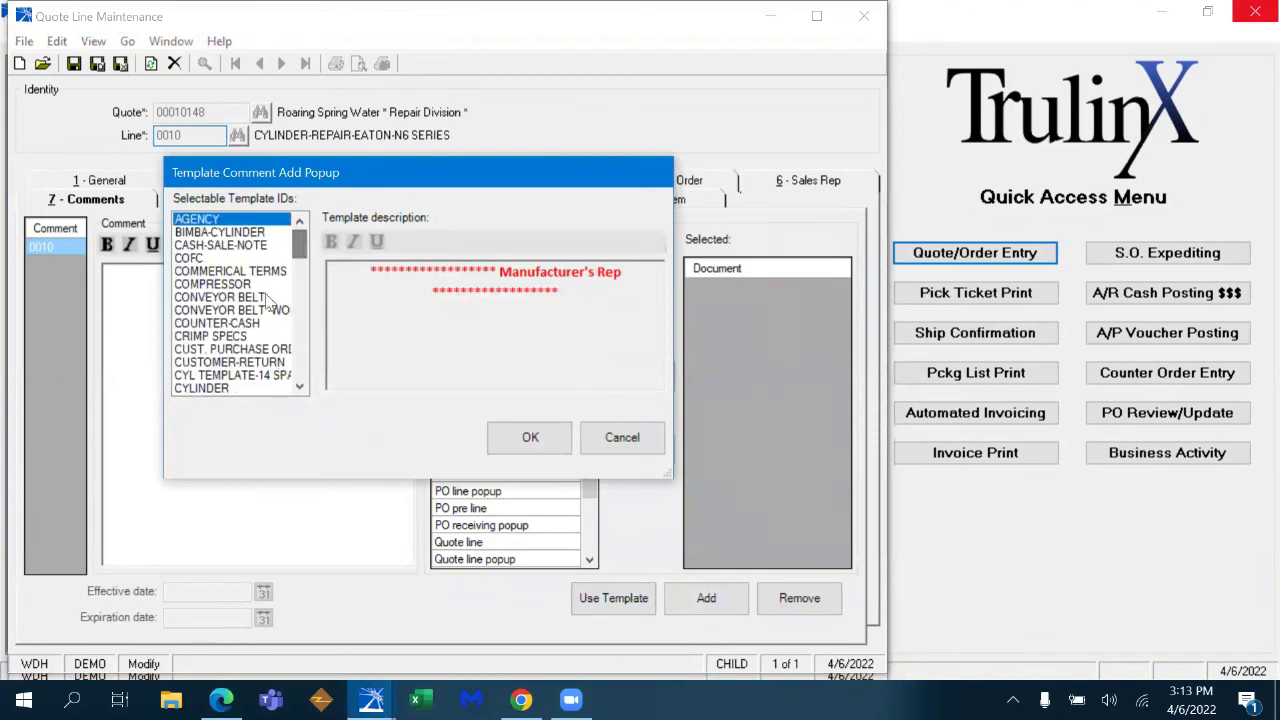
click(271, 376)
click(531, 439)
drag(400, 333, 418, 371)
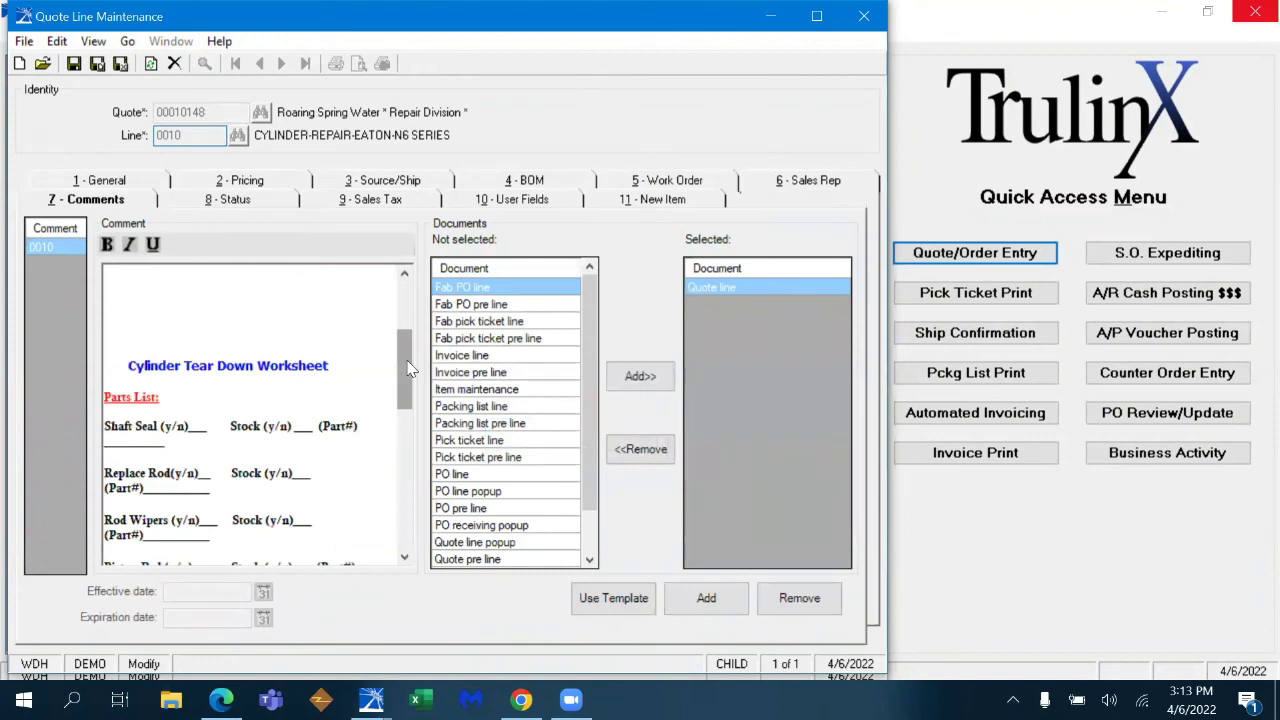
mouse_move(408, 369)
mouse_down()
mouse_move(409, 397)
mouse_move(410, 386)
mouse_up()
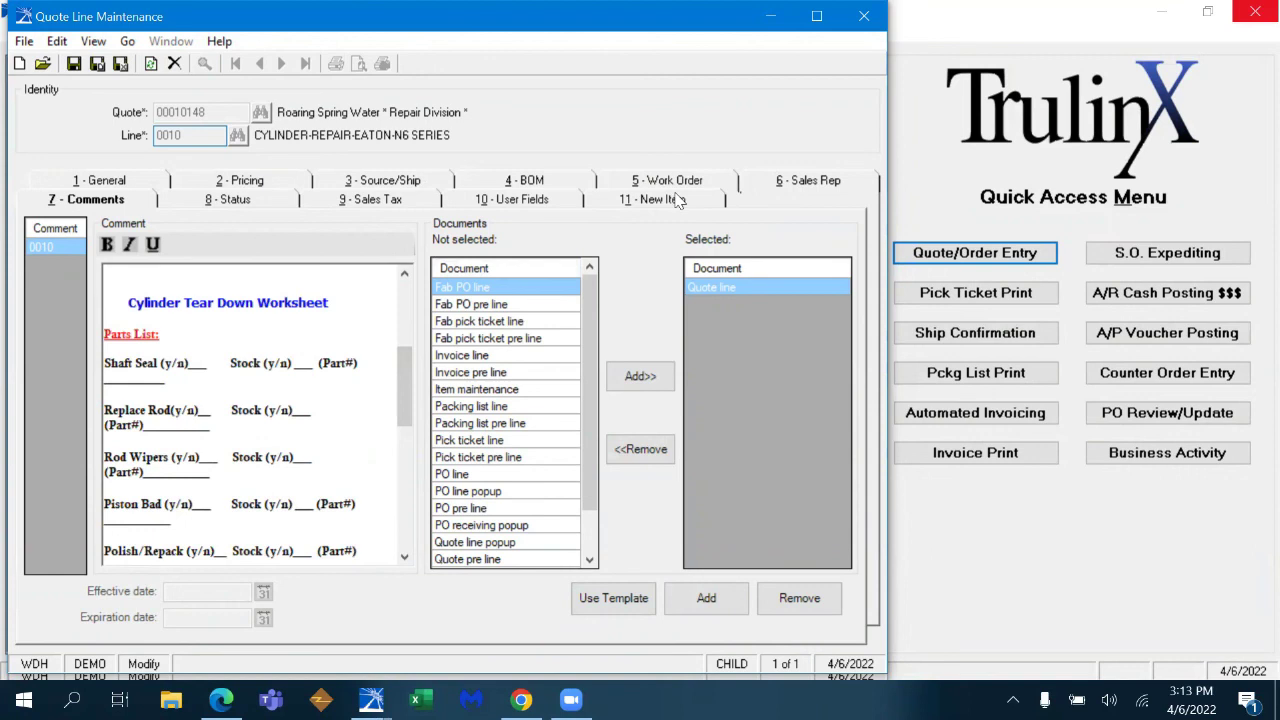
click(120, 63)
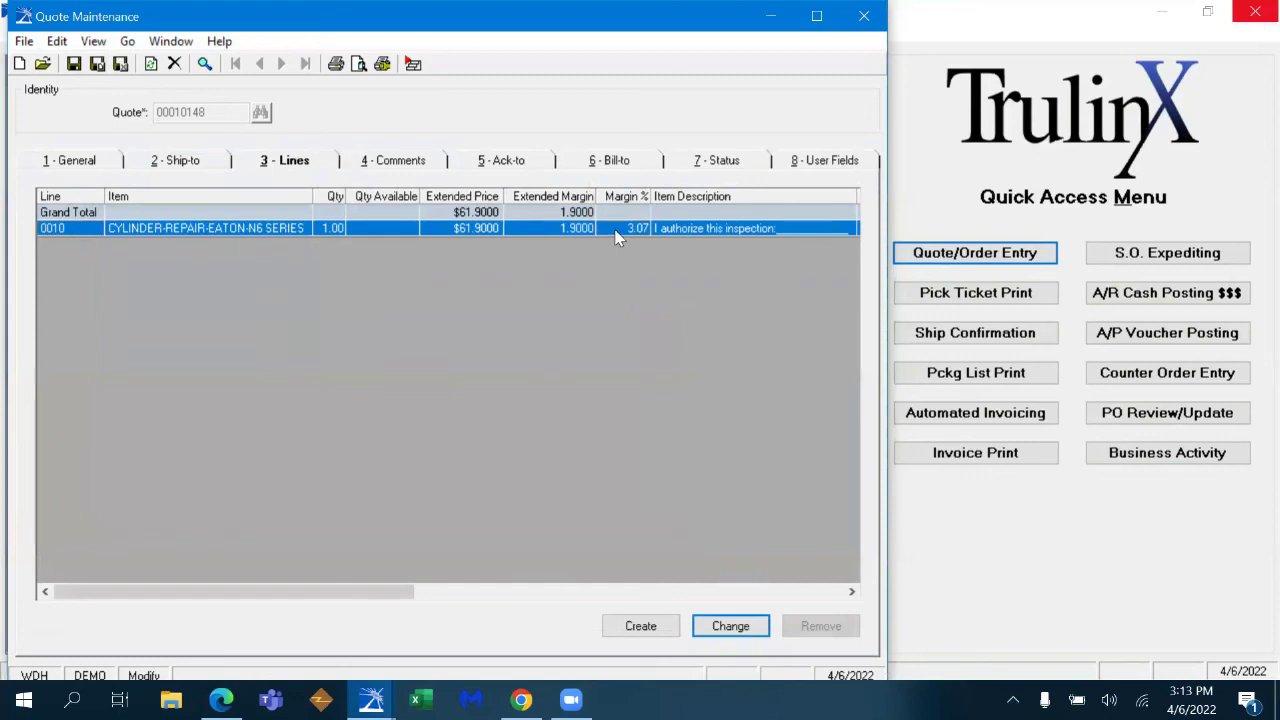
- Reopen quote line 0010 and bring up its N6 SERIES repair work order for editing
double_click(615, 236)
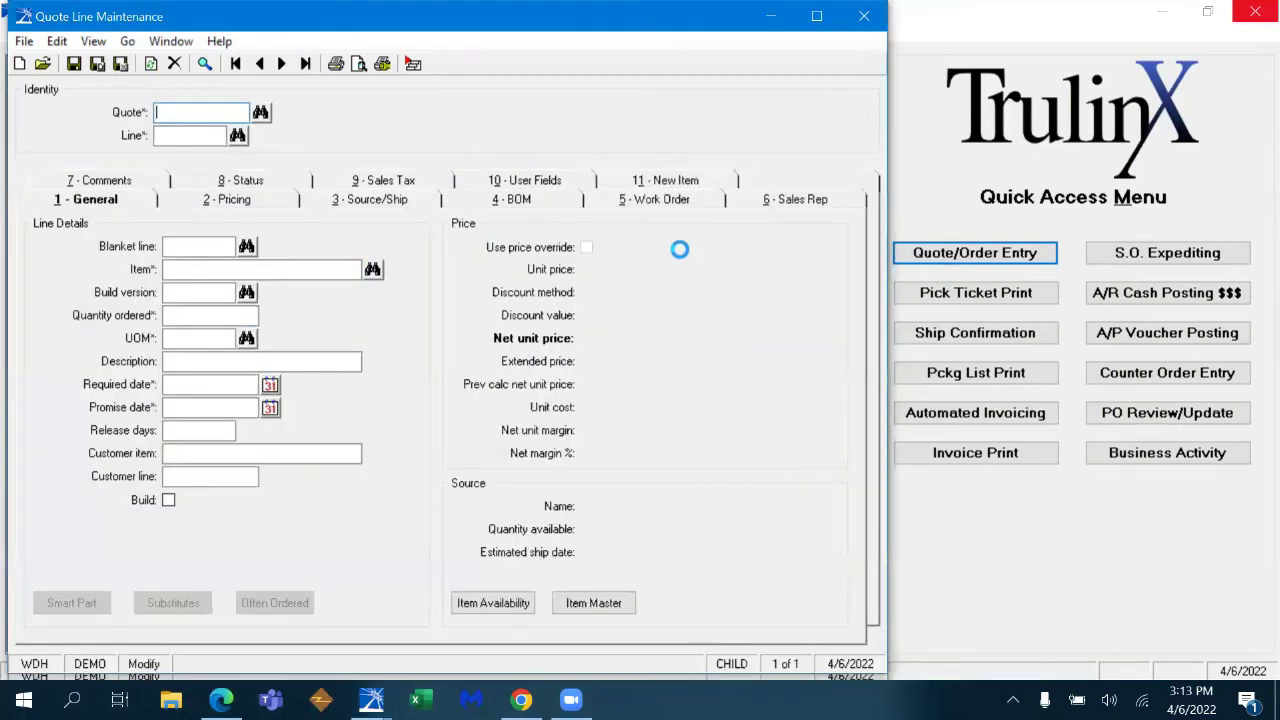
click(651, 199)
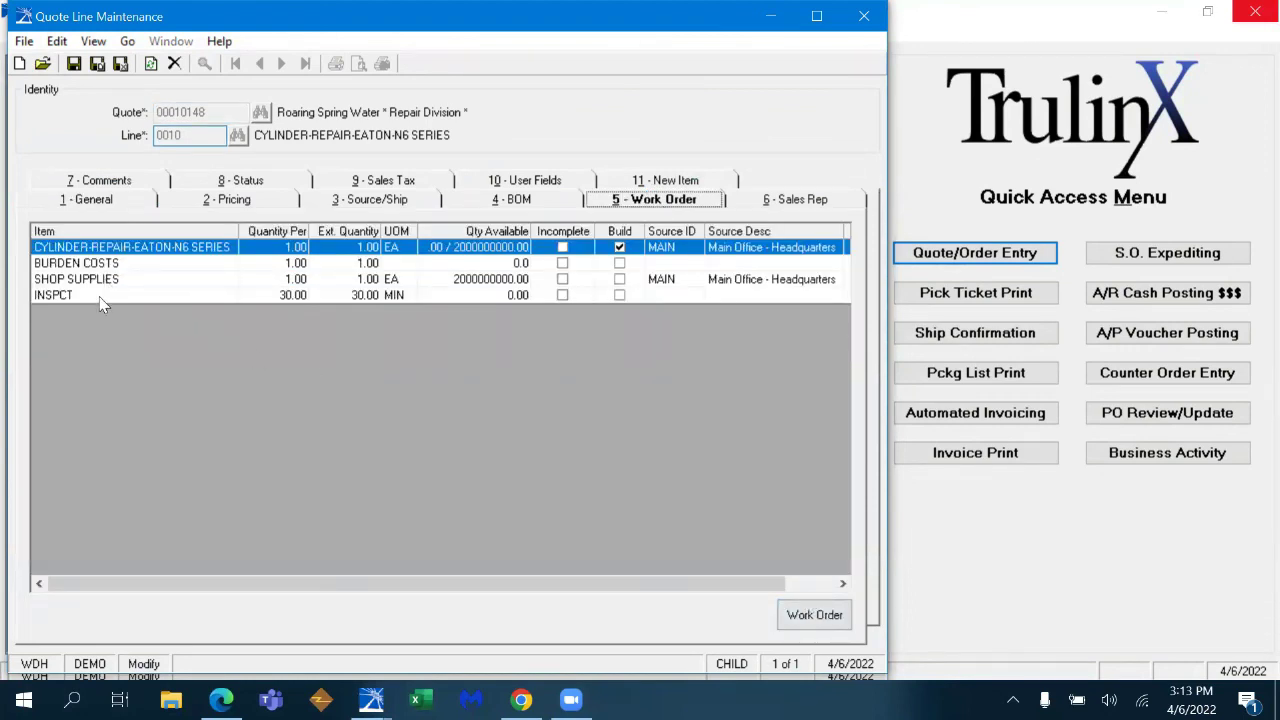
click(818, 616)
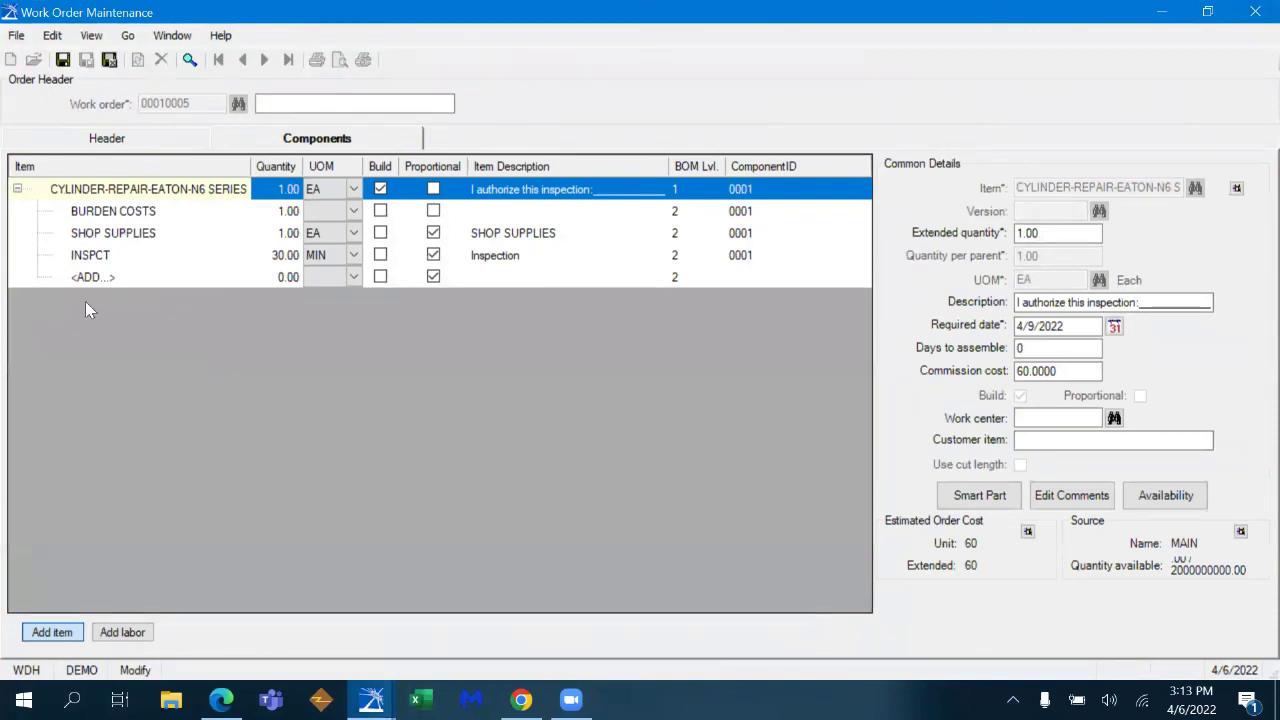
- Add shaft seal kit 1972394 as a work order component via item search for 19723
click(108, 277)
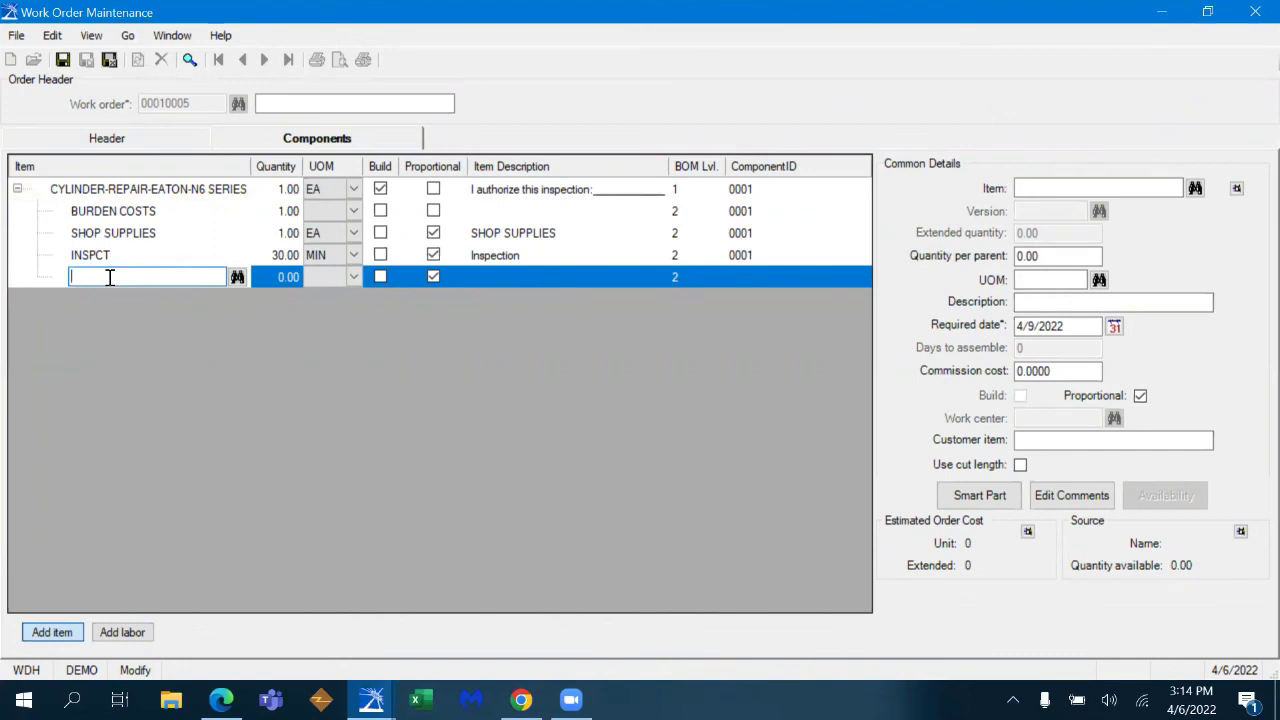
text(19723)
key(Tab)
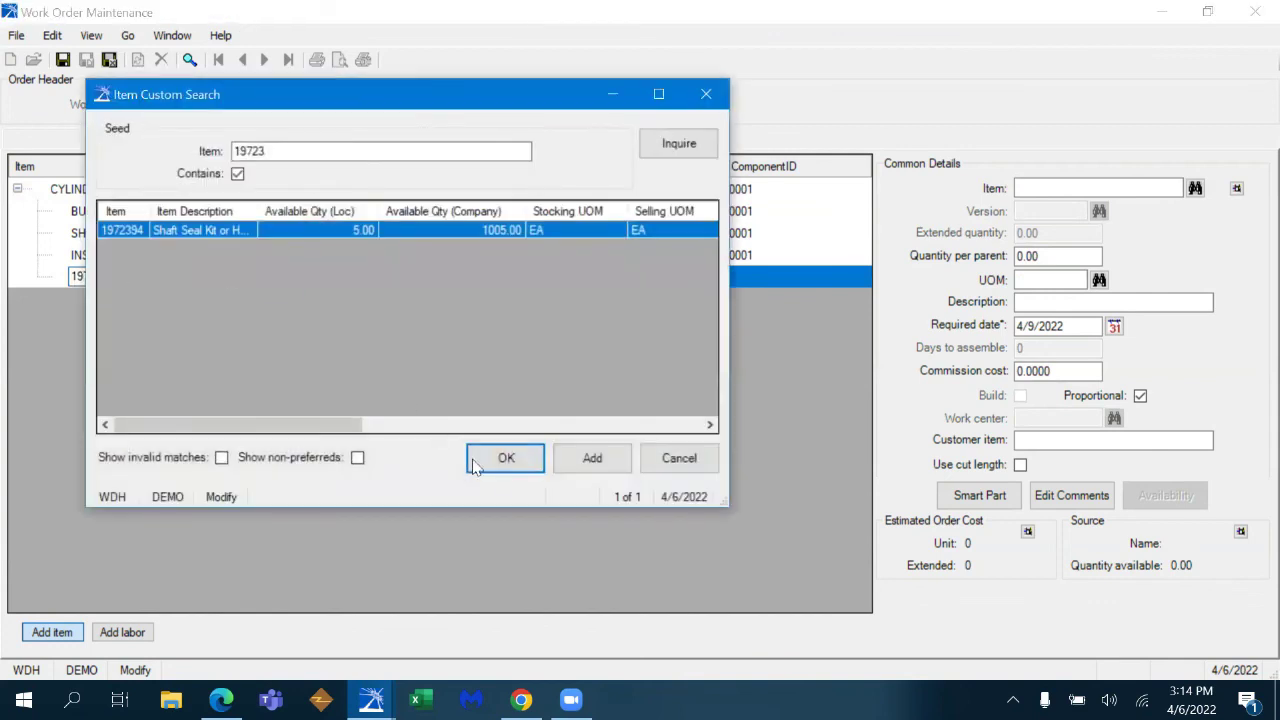
click(505, 457)
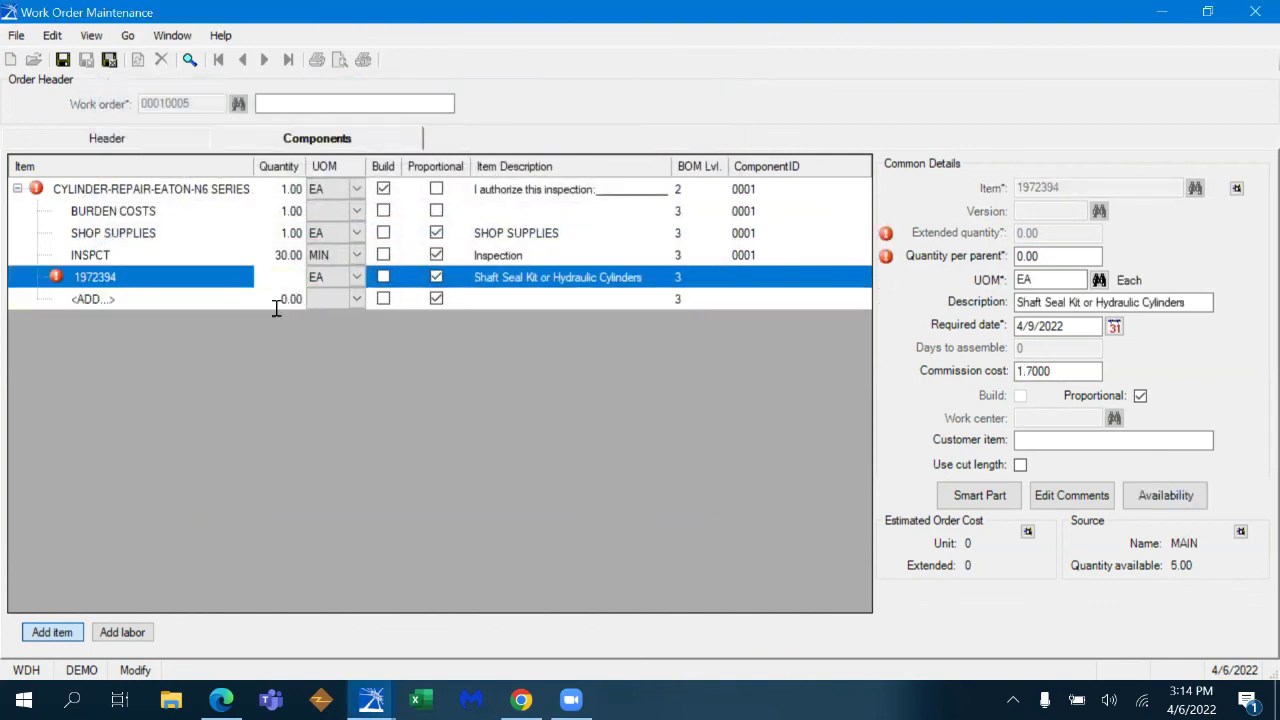
- Add rod scraper 5030-2 as a component with quantity 1
click(163, 300)
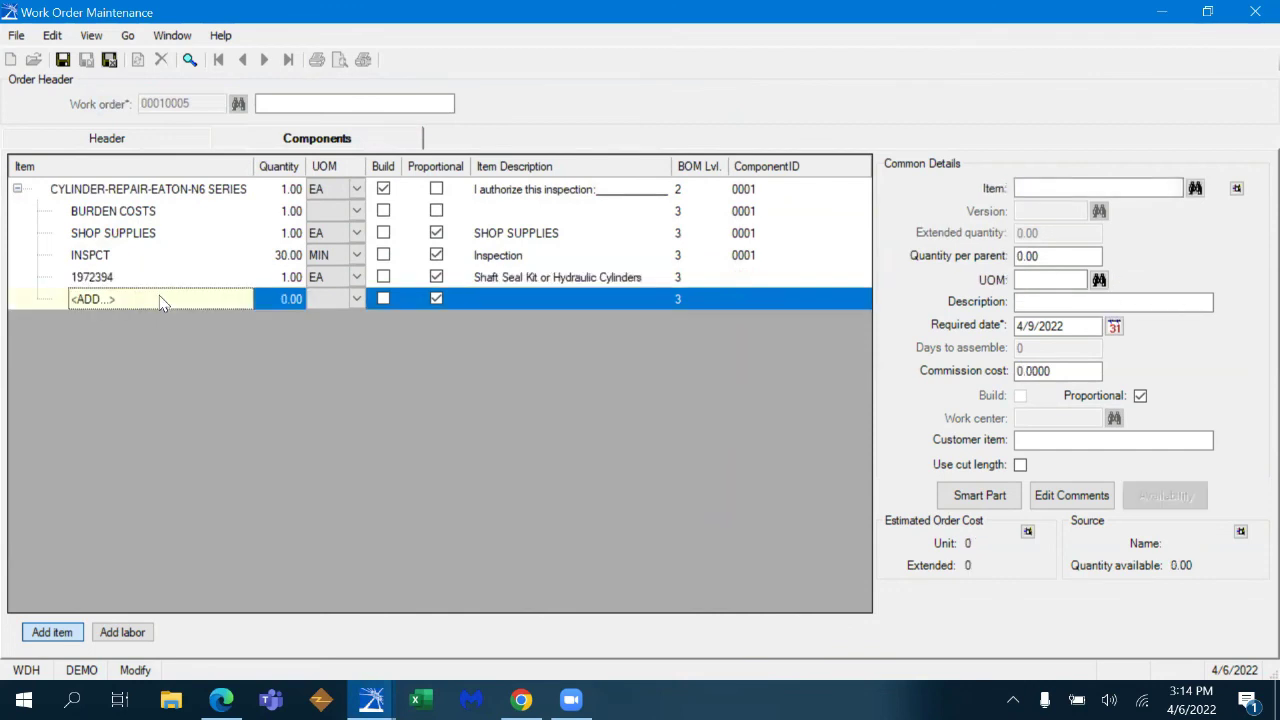
text(ROD SC)
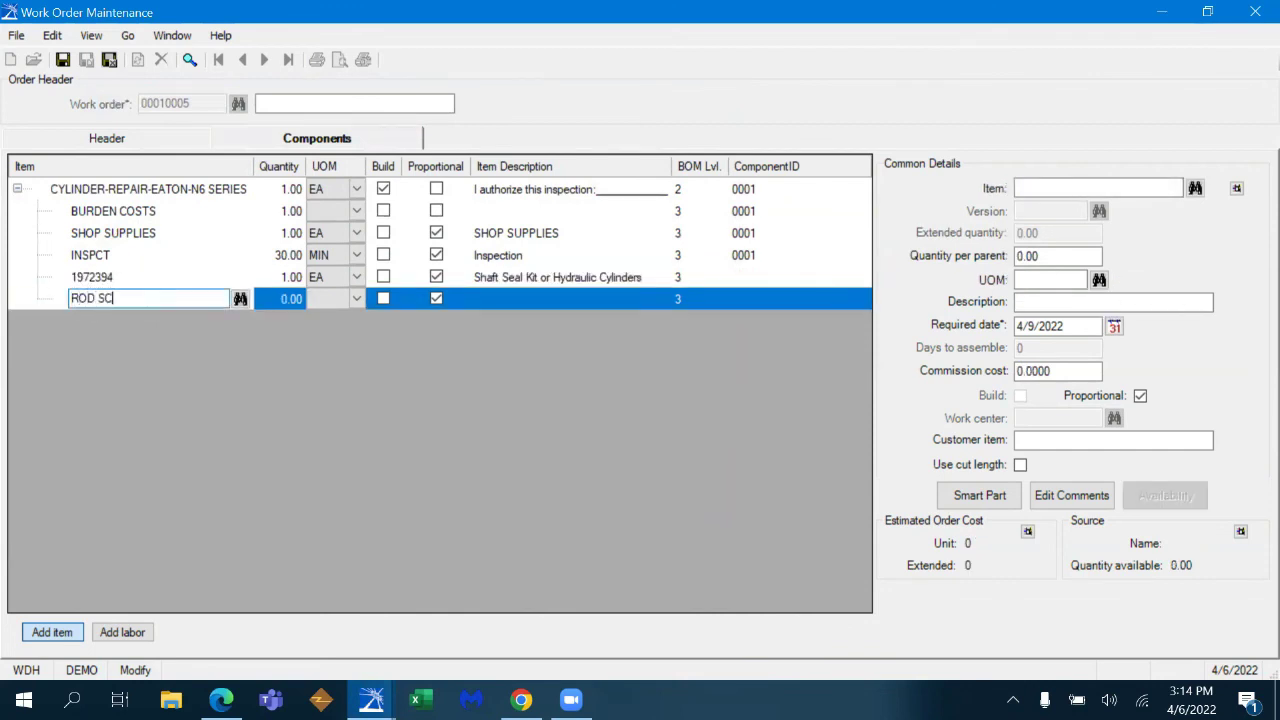
text(RAPER)
key(Tab)
click(523, 482)
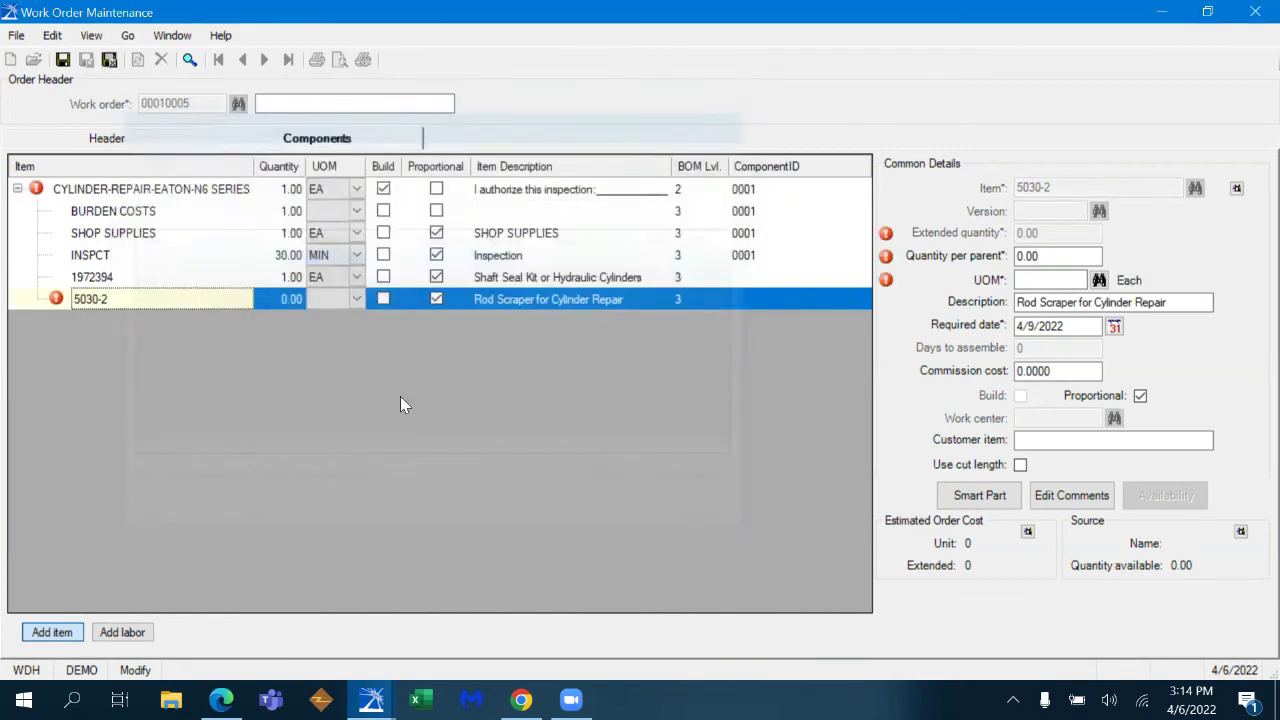
click(296, 306)
text(1)
key(Tab)
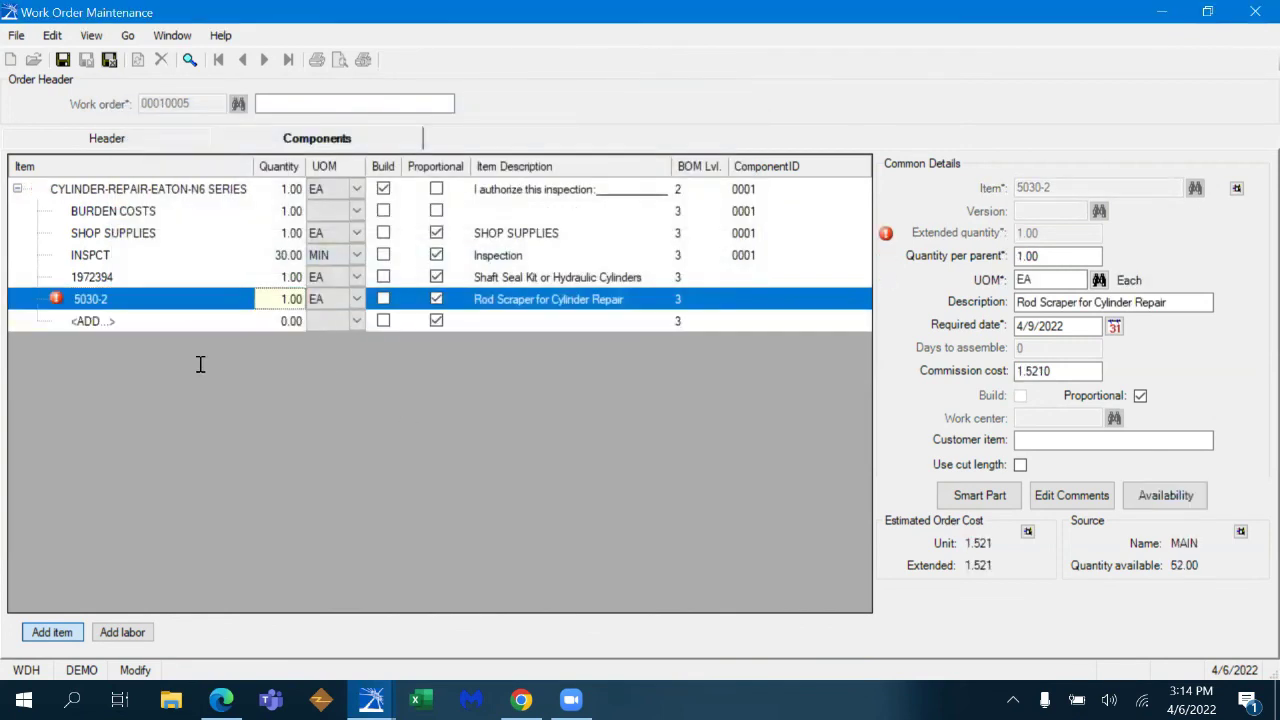
- Add W3-65 loose nuts, found by searching NUTS, with quantity 6
click(152, 317)
text(NUTS)
key(Tab)
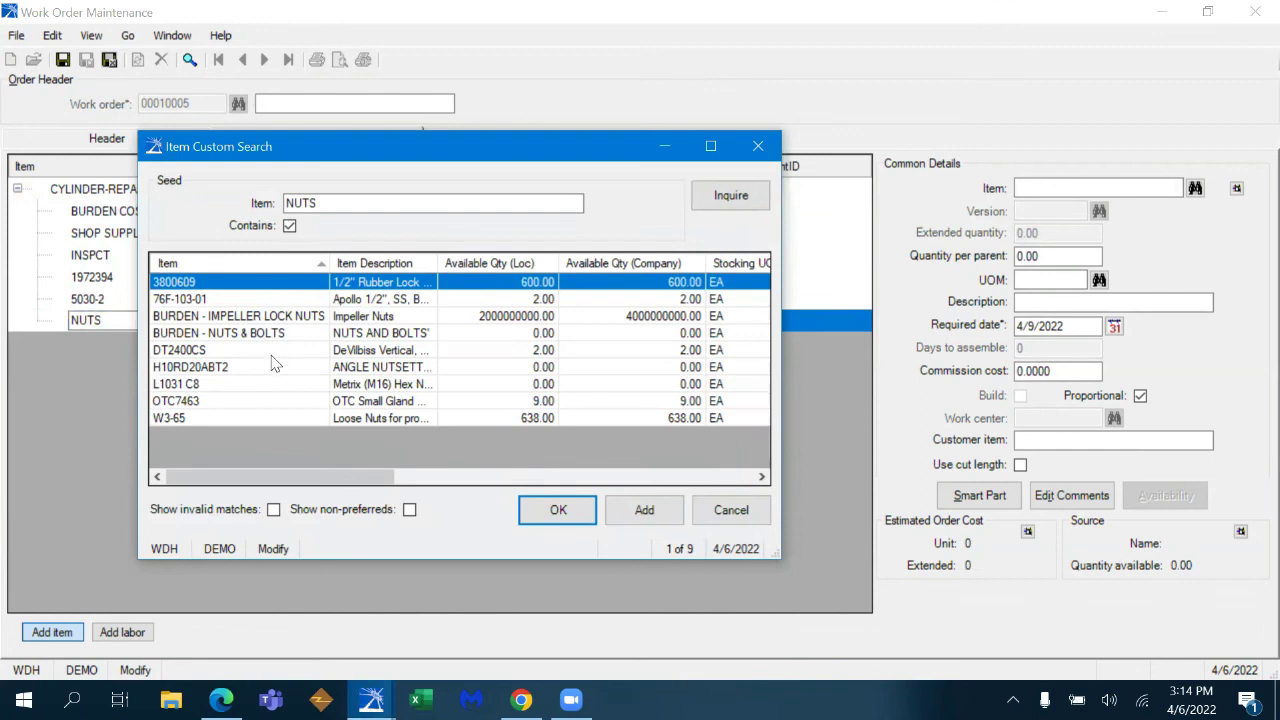
double_click(251, 418)
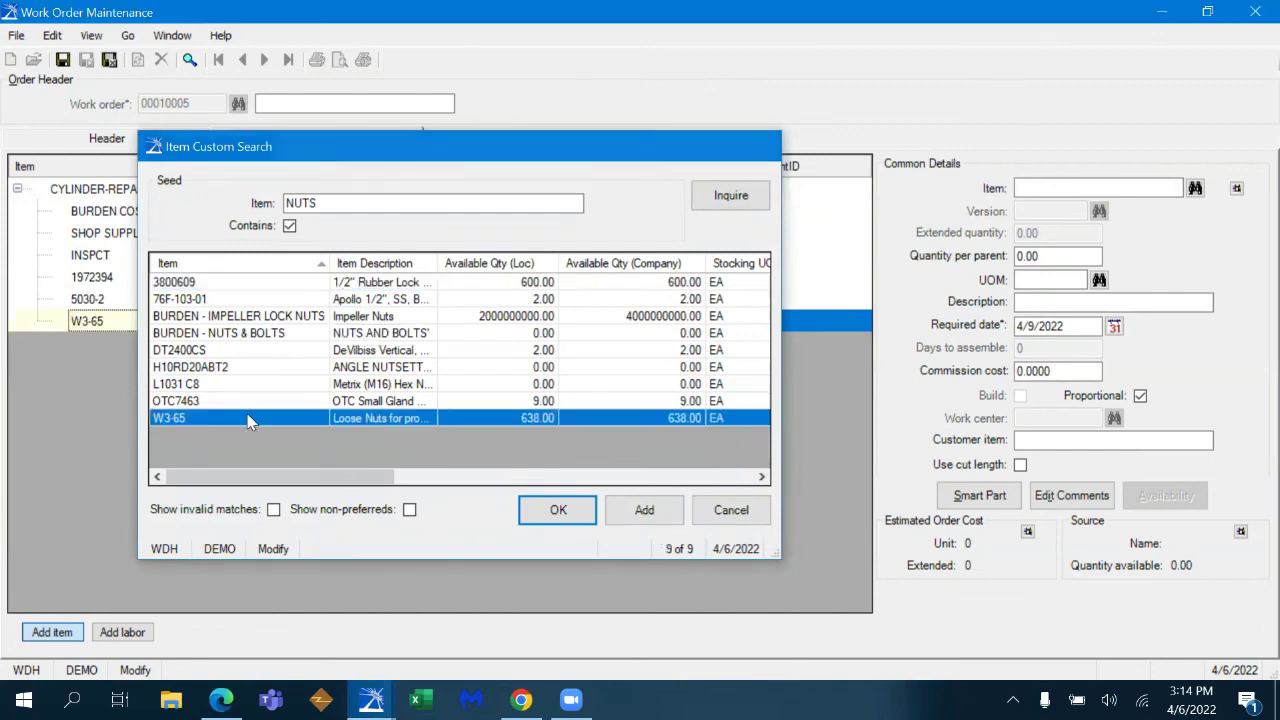
click(290, 321)
text(6)
key(Return)
click(122, 636)
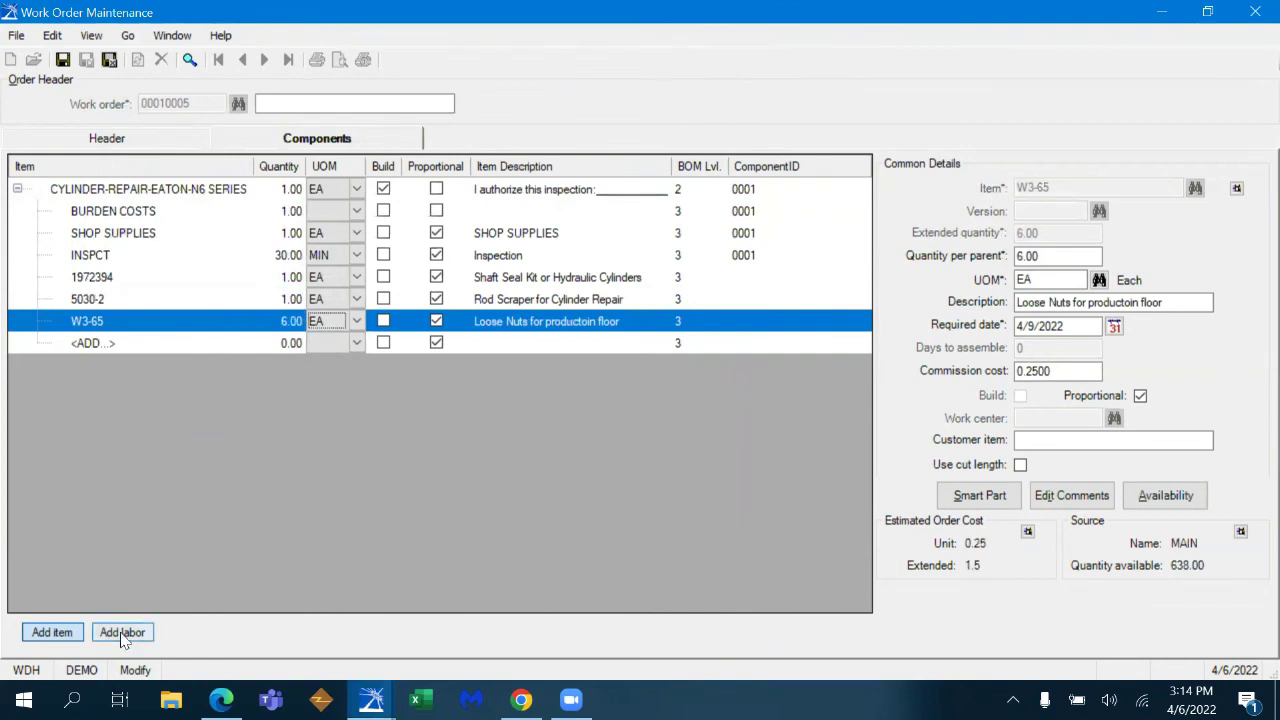
- Add an ASSBLY (Assembly Time) labor line of 0.5 hours
click(237, 345)
click(243, 346)
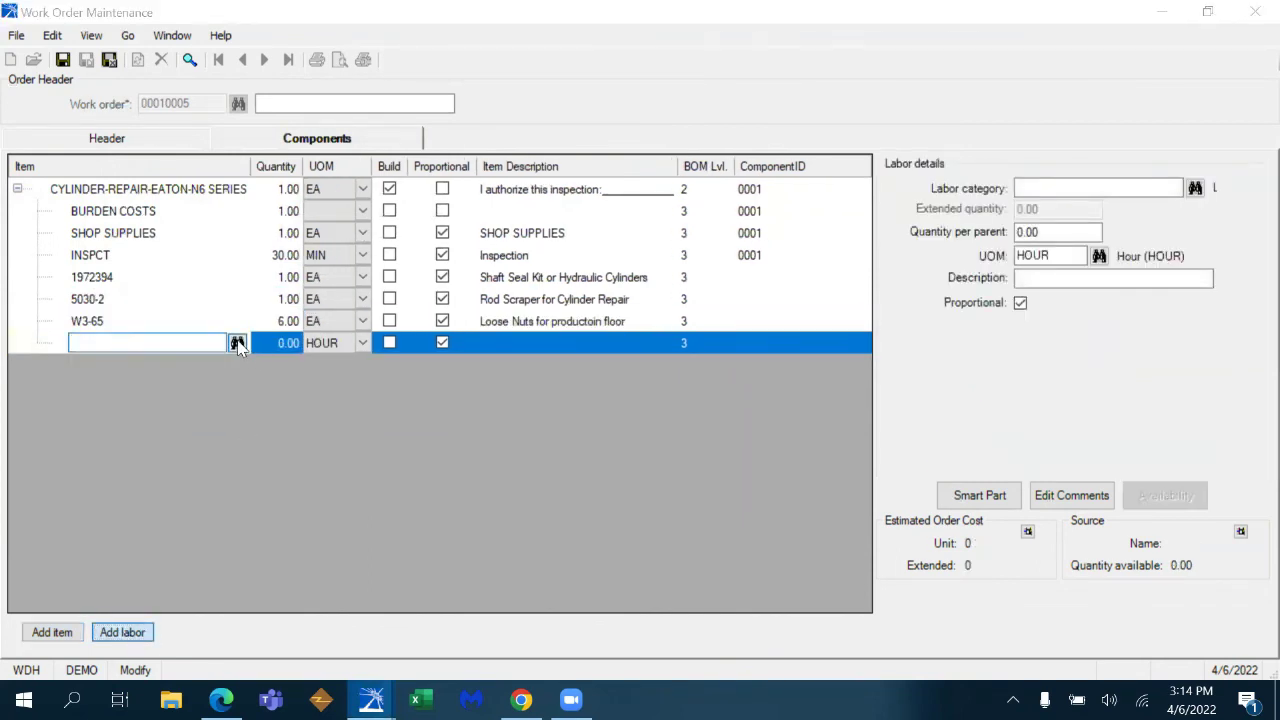
click(546, 480)
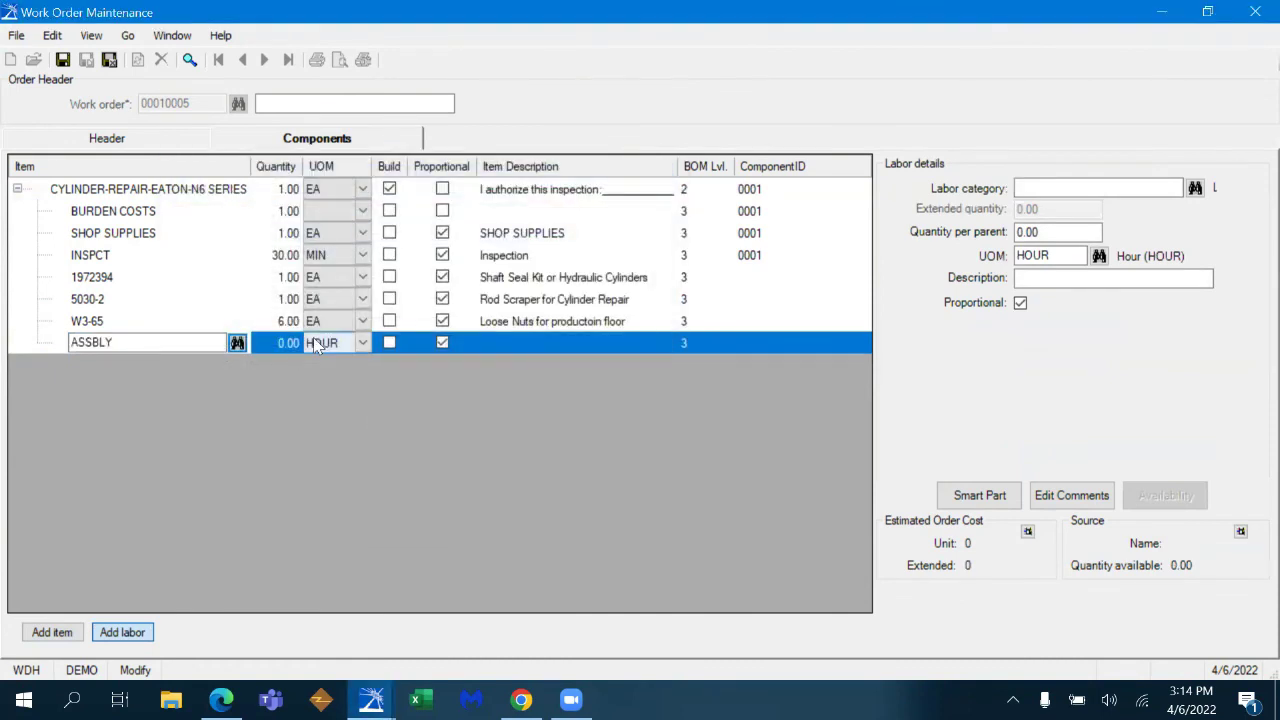
click(290, 344)
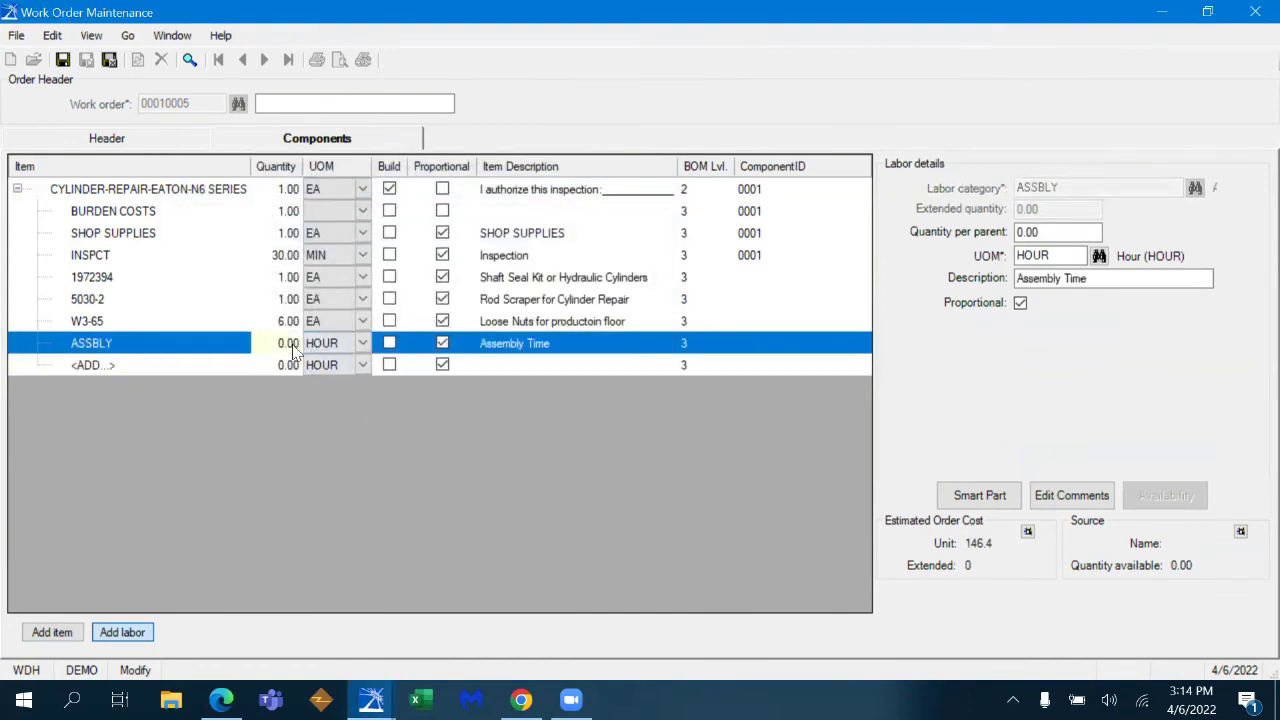
text(.5)
click(215, 366)
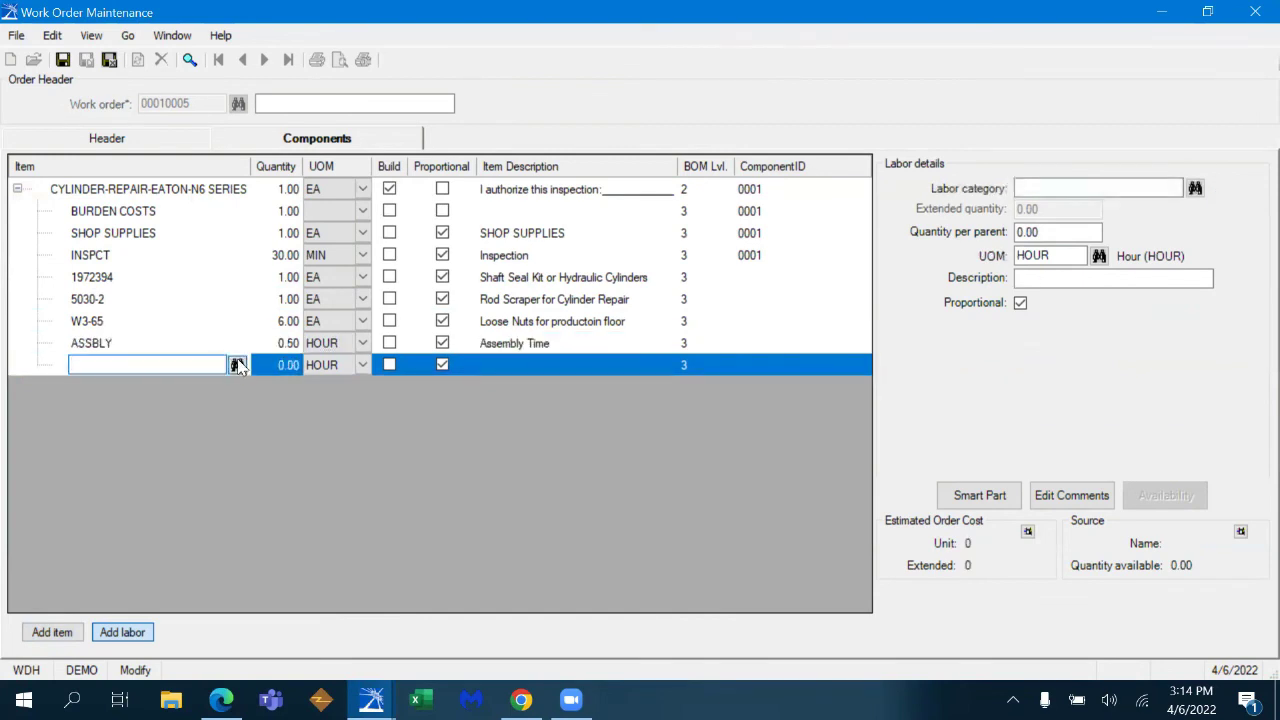
- Add a HONING labor line of 0.15 hours
click(242, 366)
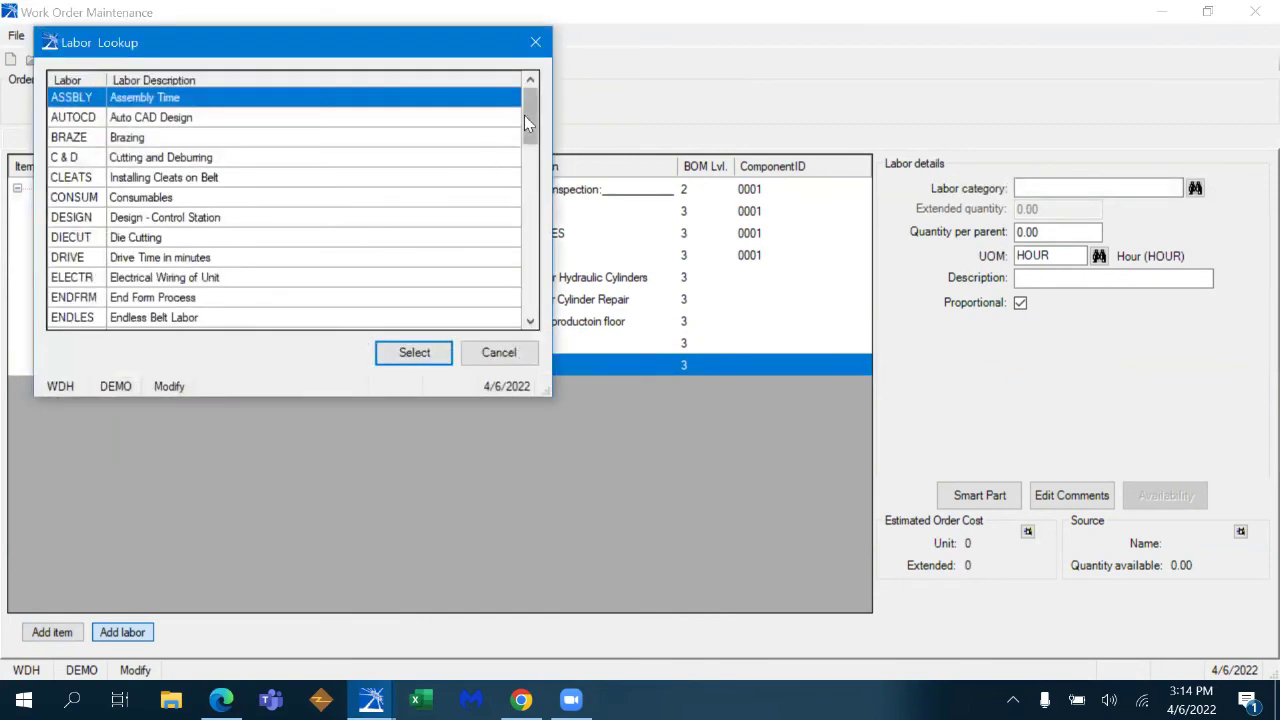
drag(526, 116, 526, 143)
click(195, 297)
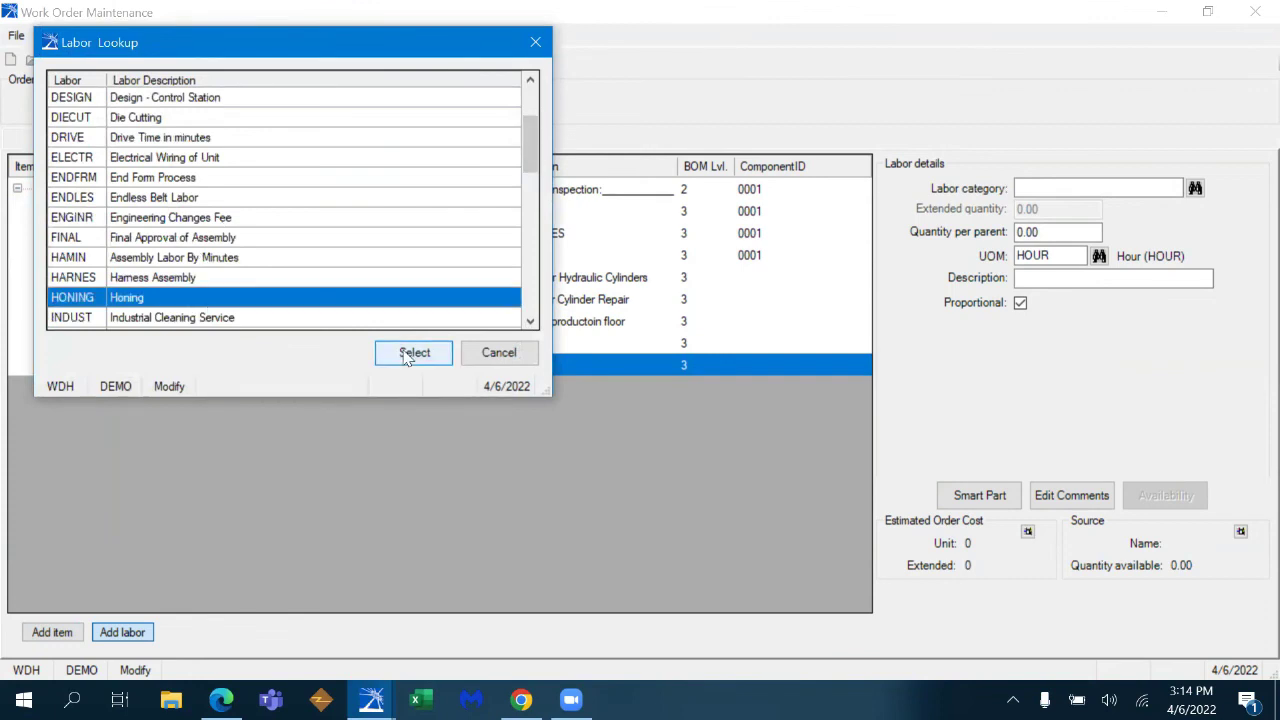
click(395, 353)
text(.15)
key(Return)
- Add a POLISH labor line of 0.25 hours and save and close the work order
click(197, 394)
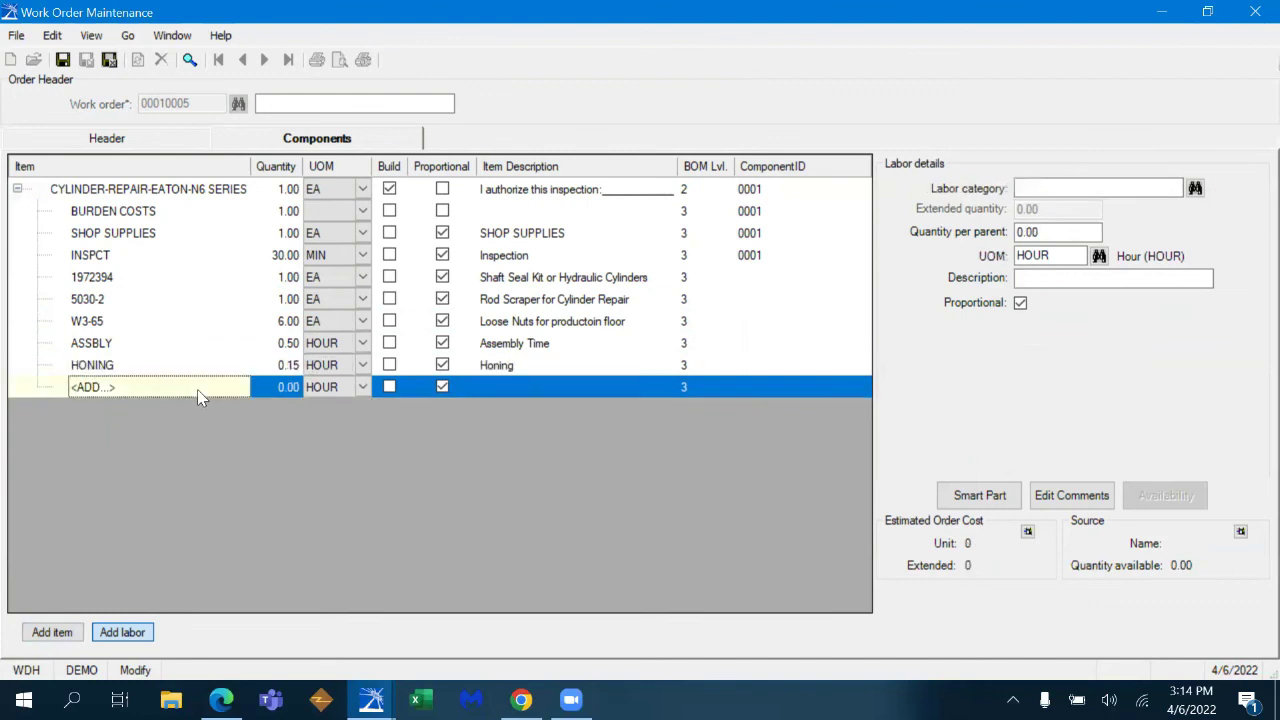
text(POLS)
key(BackSpace)
text(ISH)
key(Return)
click(290, 390)
key(BackSpace)
key(BackSpace)
key(BackSpace)
key(BackSpace)
text(0.25)
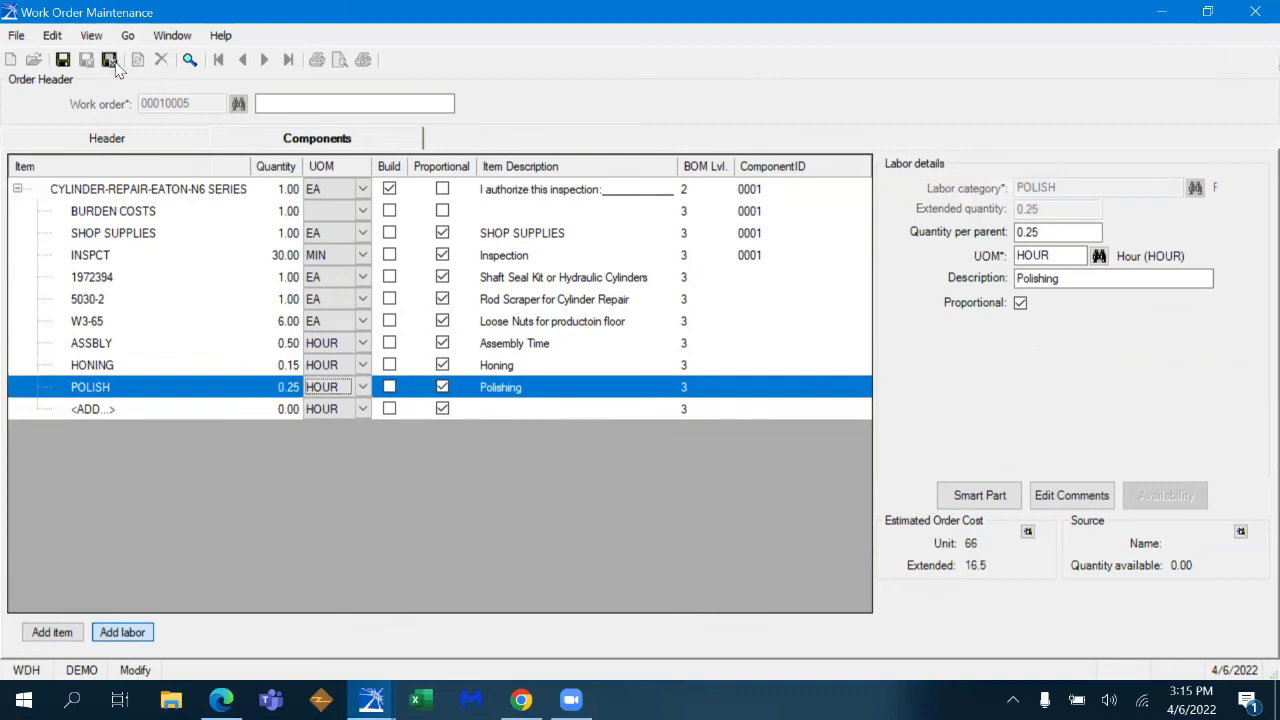
click(109, 59)
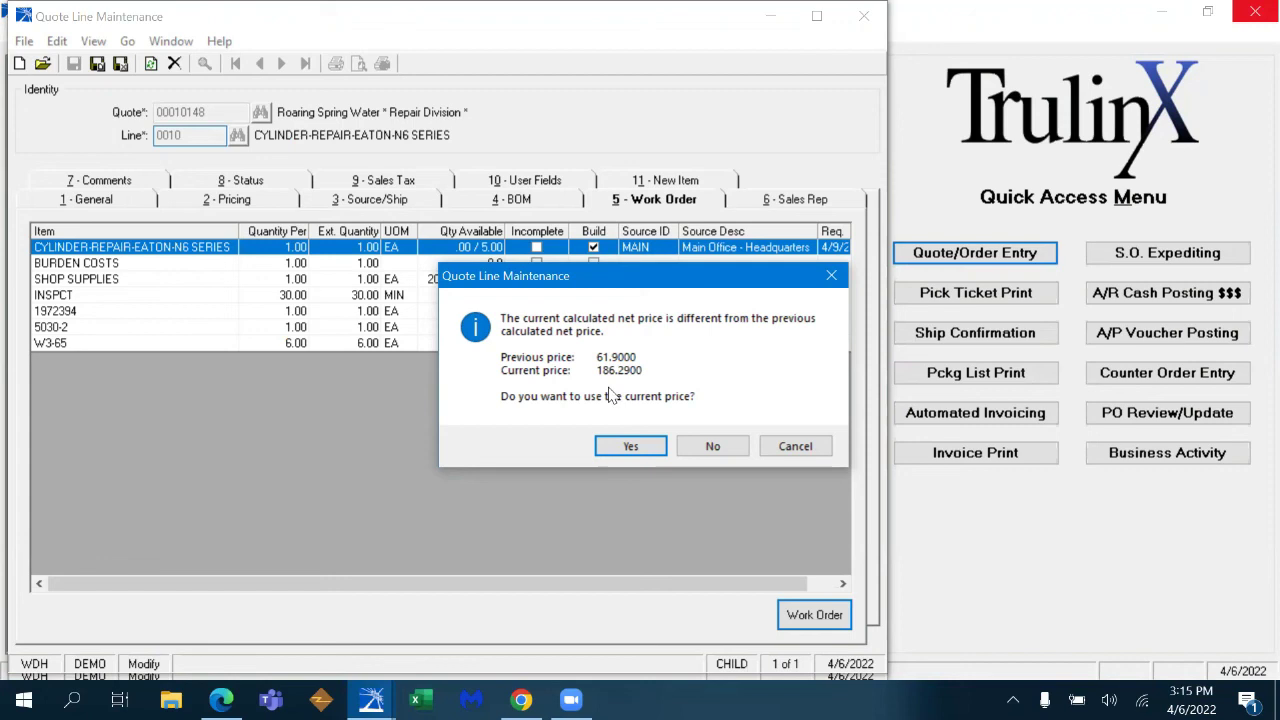
- Accept the new price, set a 25.00% net margin (222.93 unit price), and save line 0010
click(630, 446)
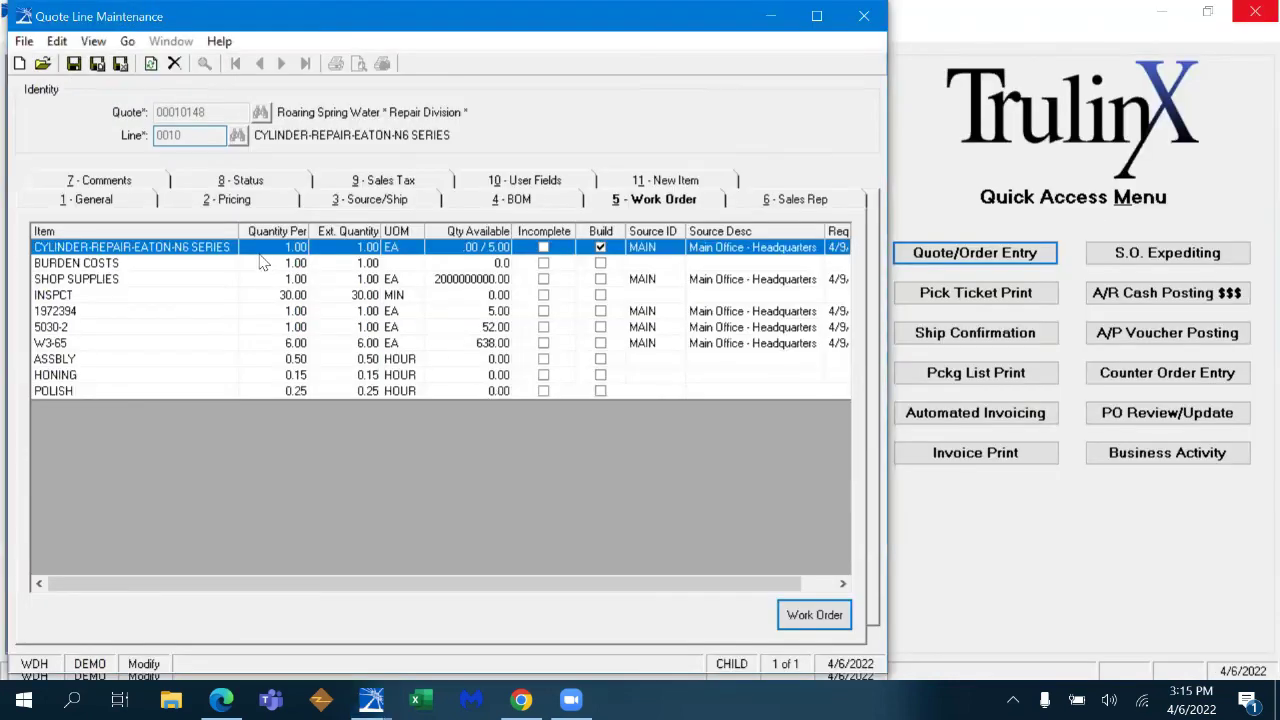
click(237, 203)
click(368, 441)
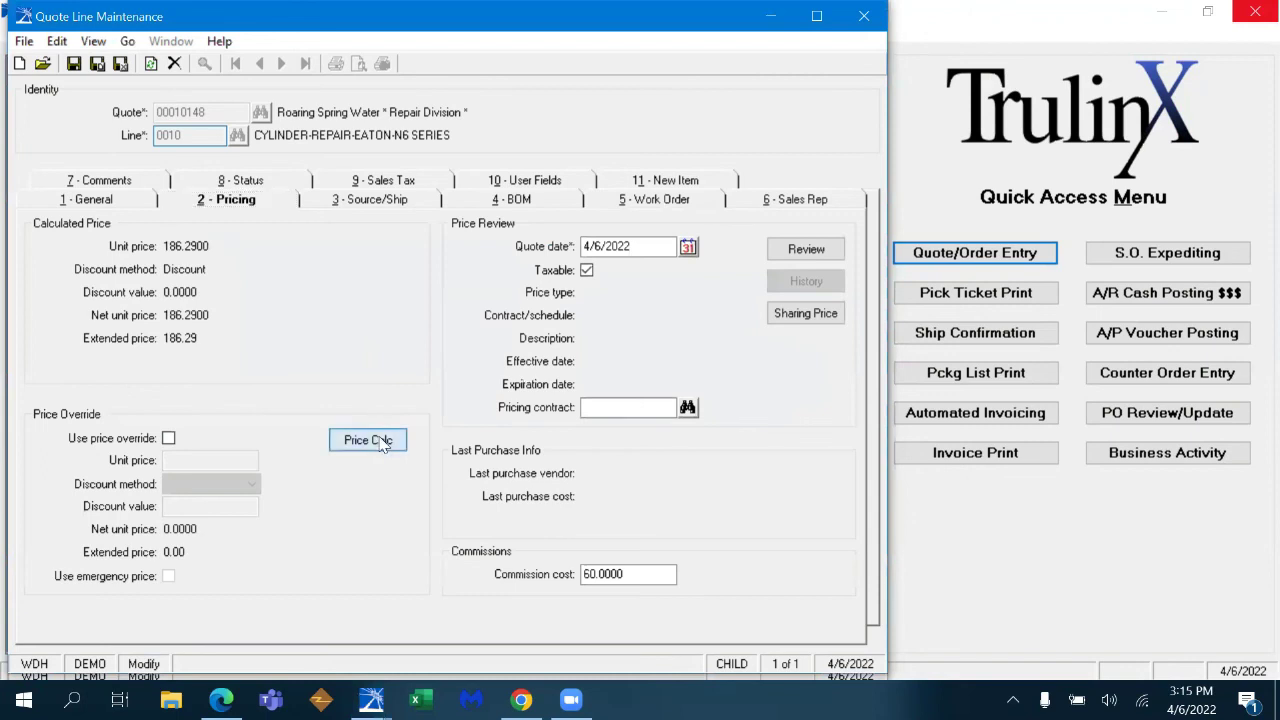
click(431, 317)
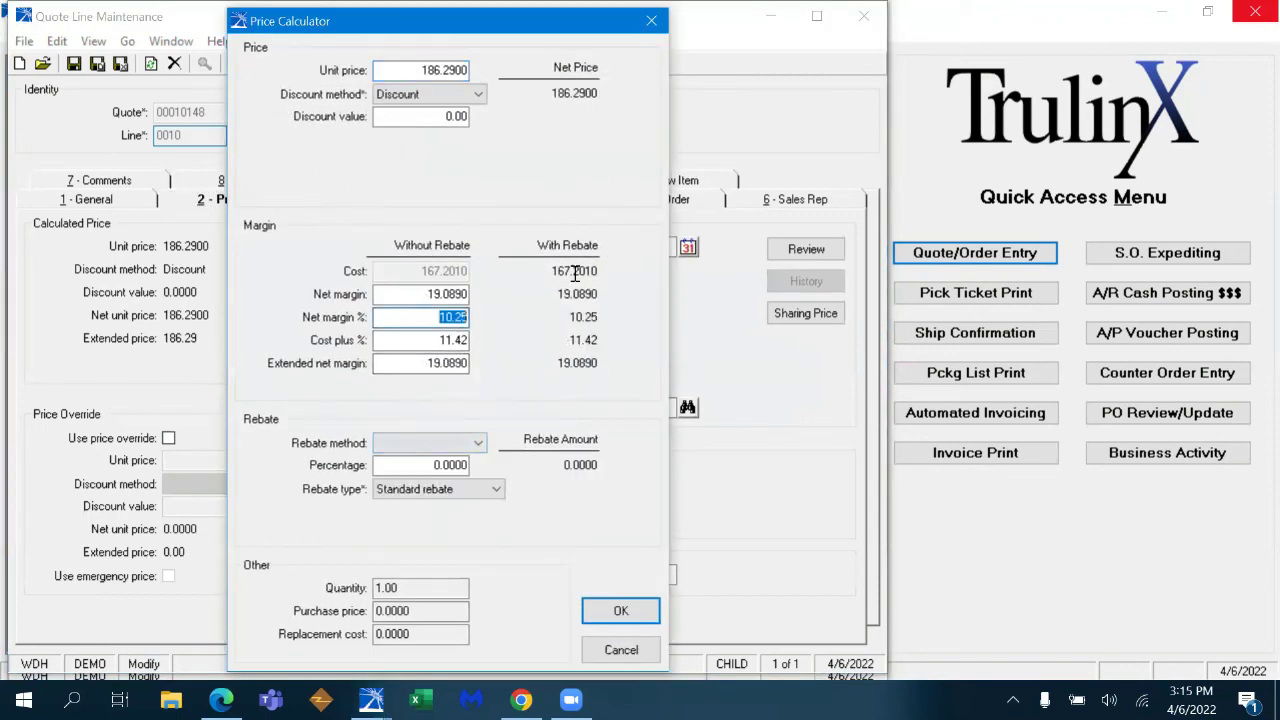
text(25.00)
key(Tab)
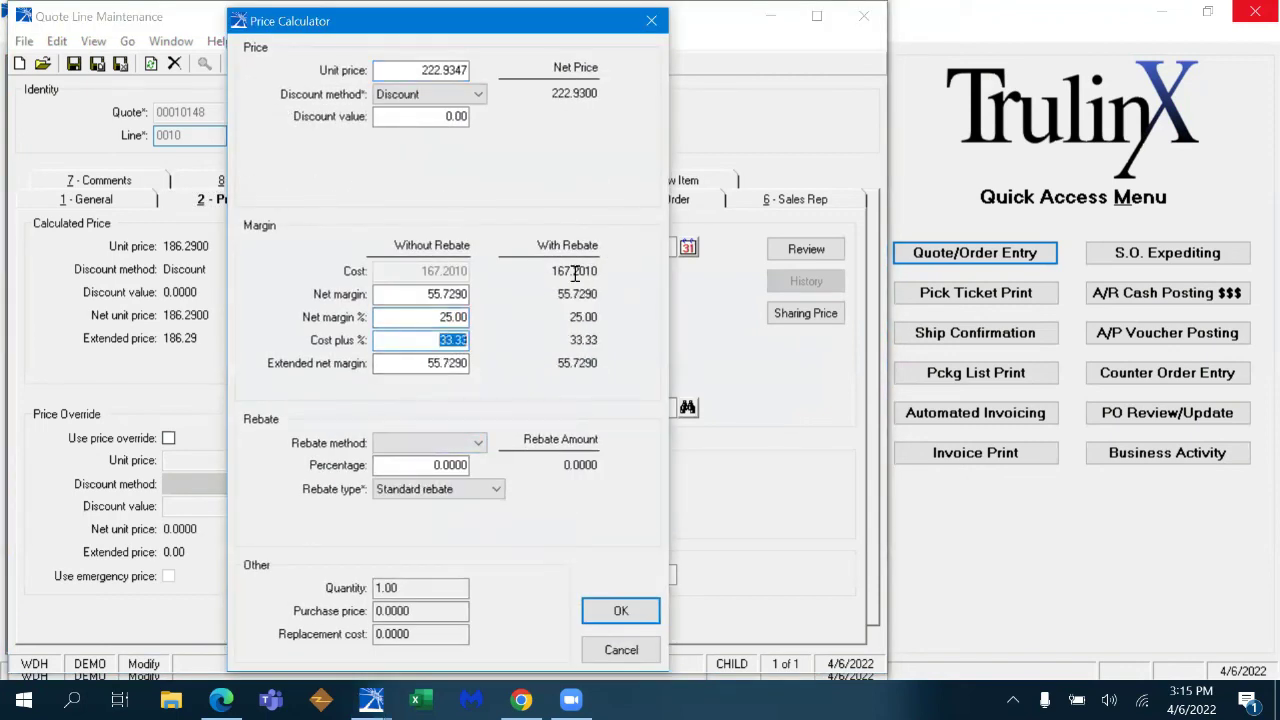
click(620, 610)
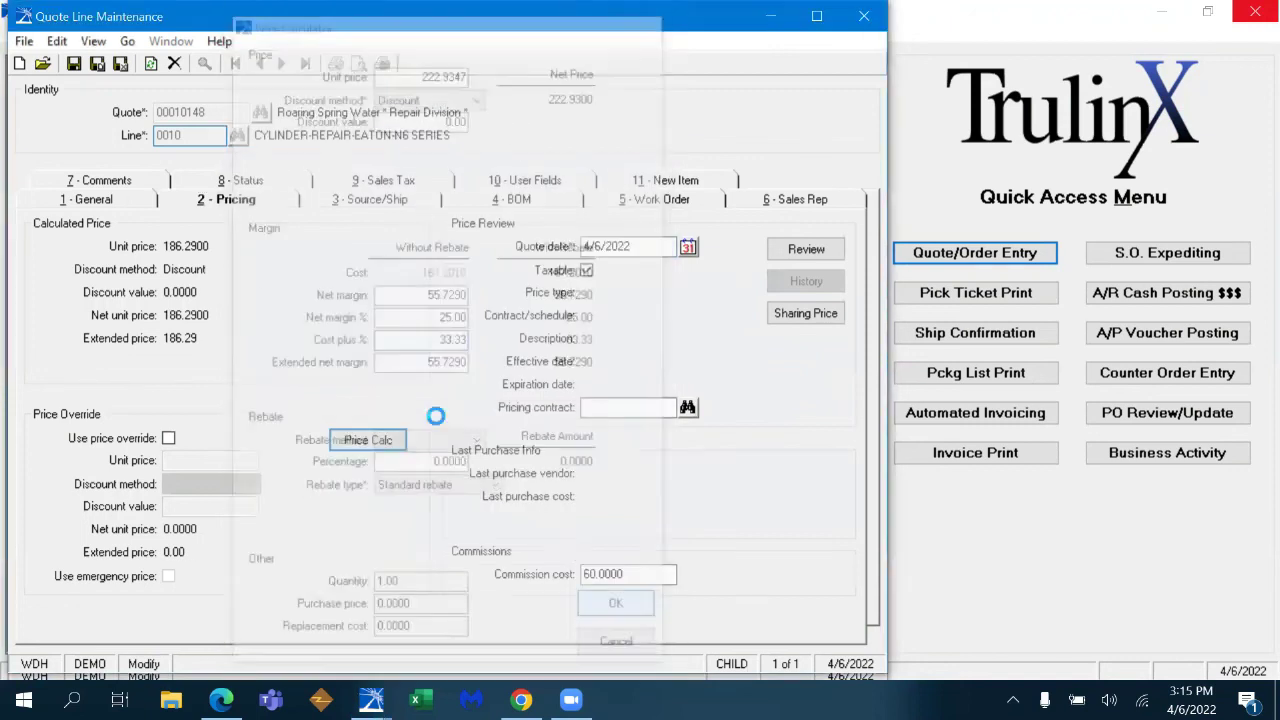
click(135, 203)
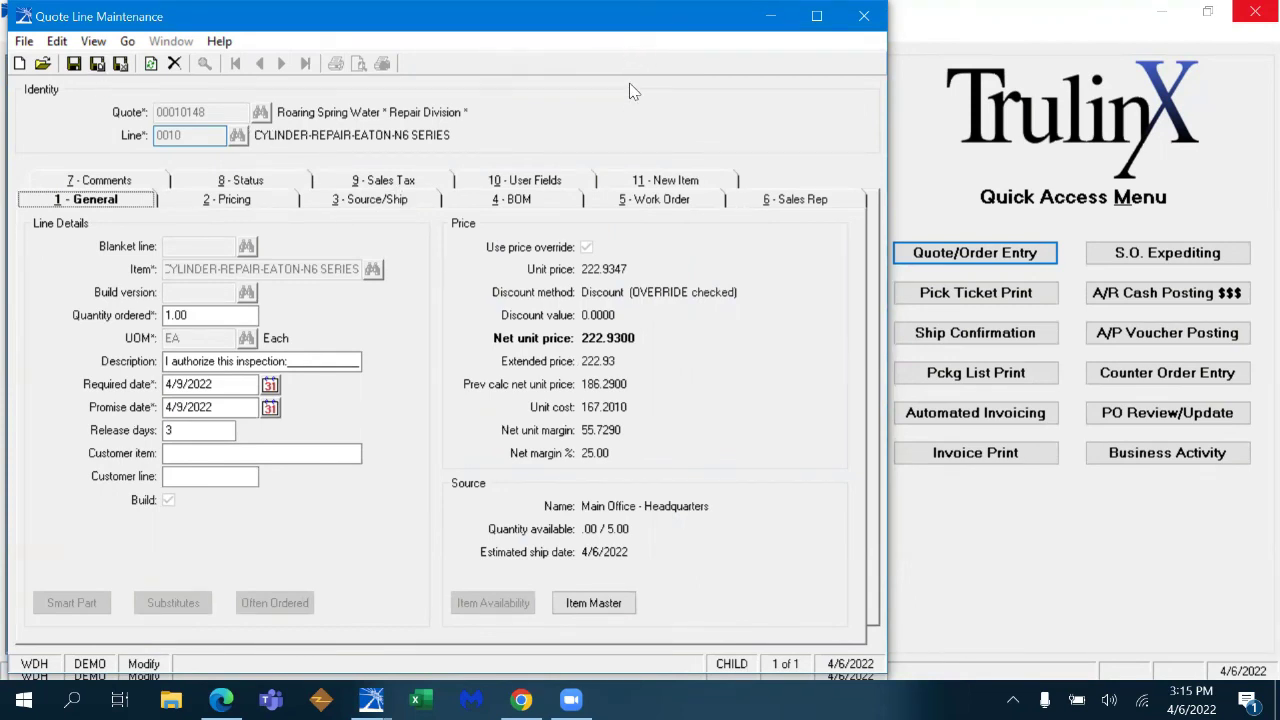
click(121, 64)
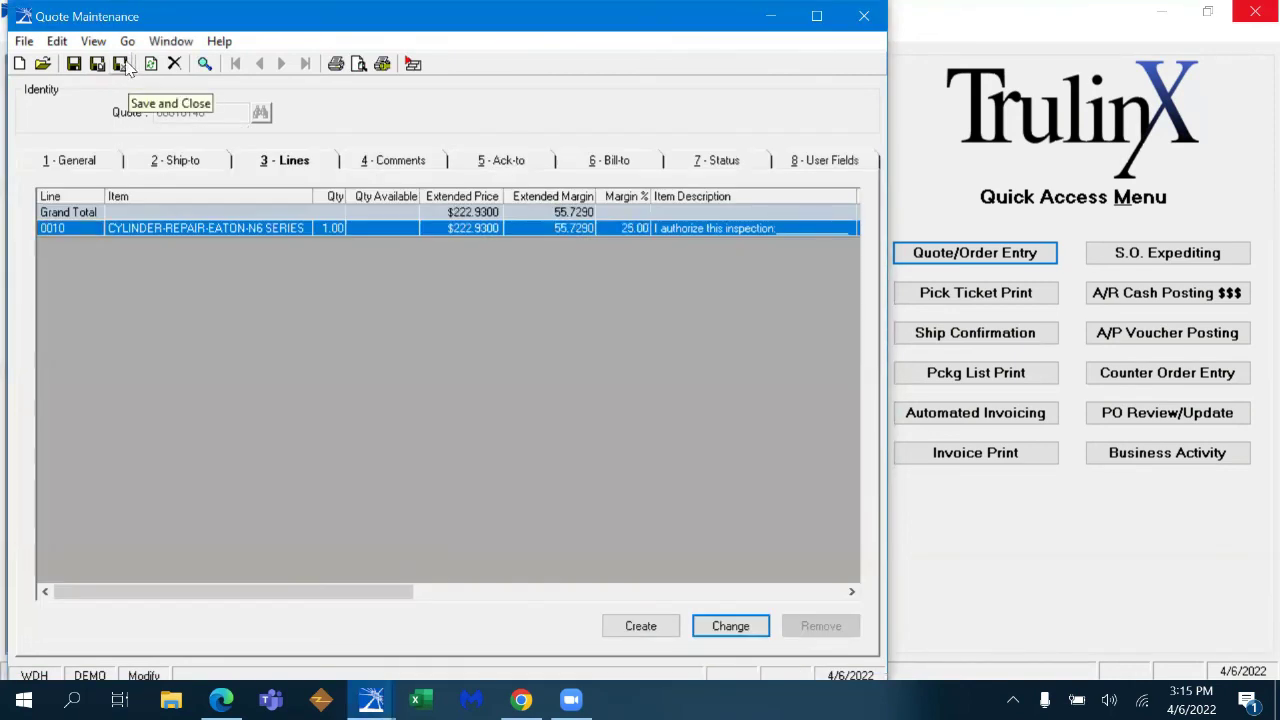
- Save and close the cylinder-repair quote, then exit TrulinX
click(124, 64)
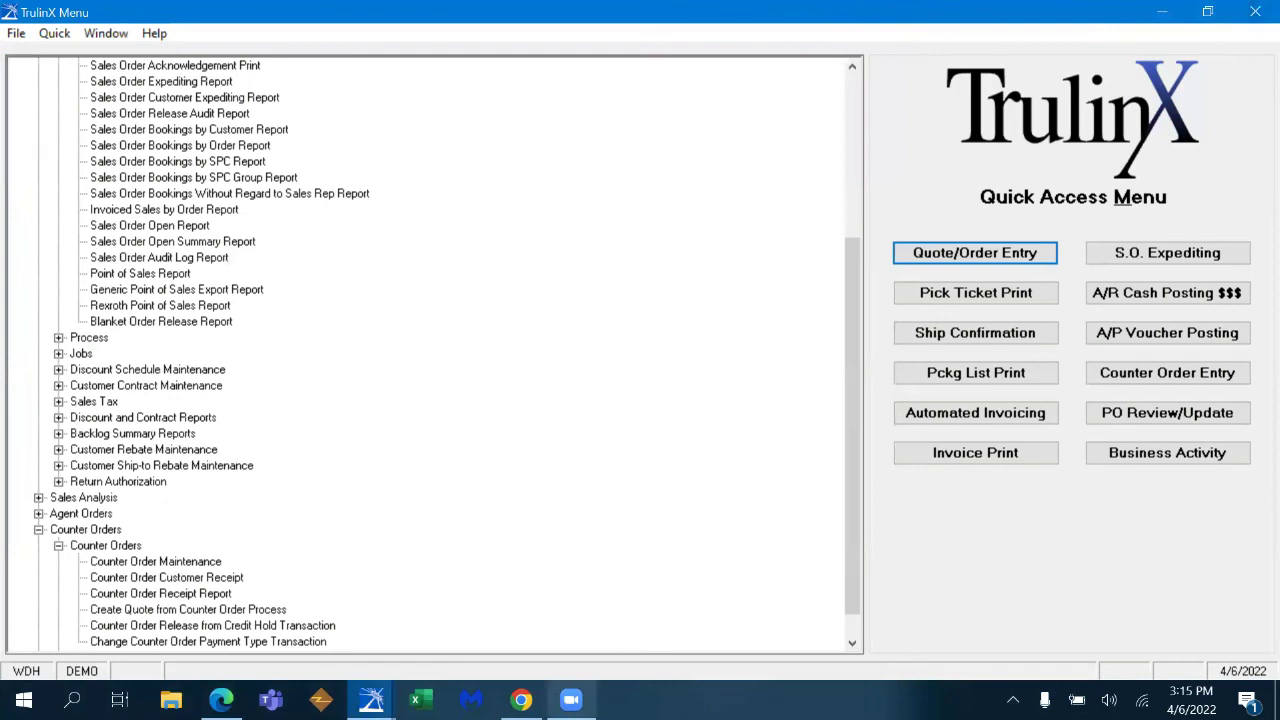
mouse_move(571, 700)
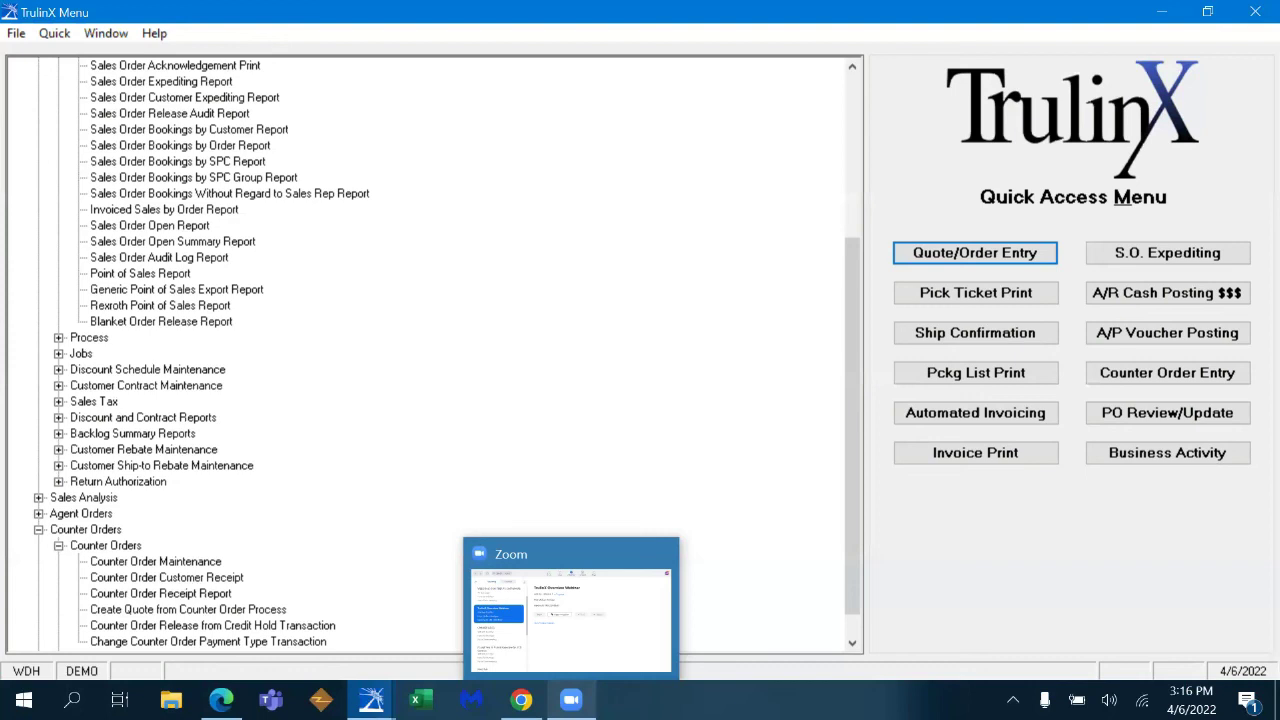
click(1250, 17)
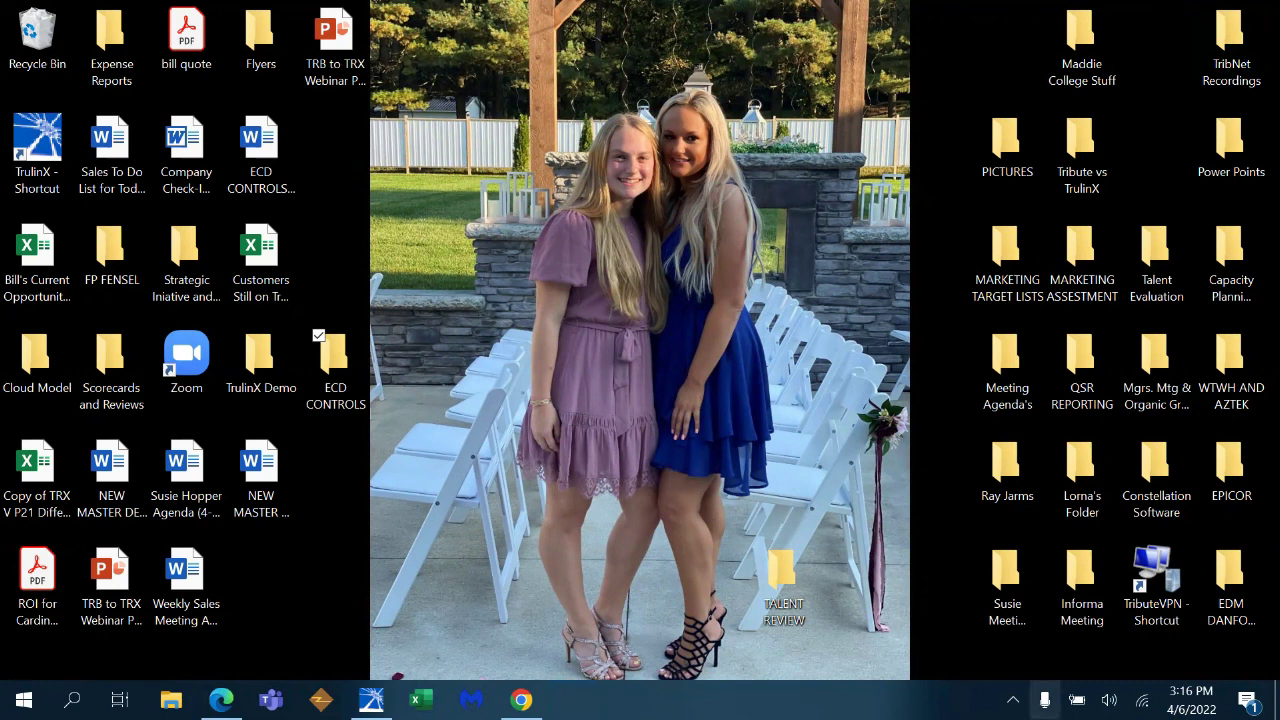
- Reveal the hidden notification-area icons, including Zoom
click(1013, 700)
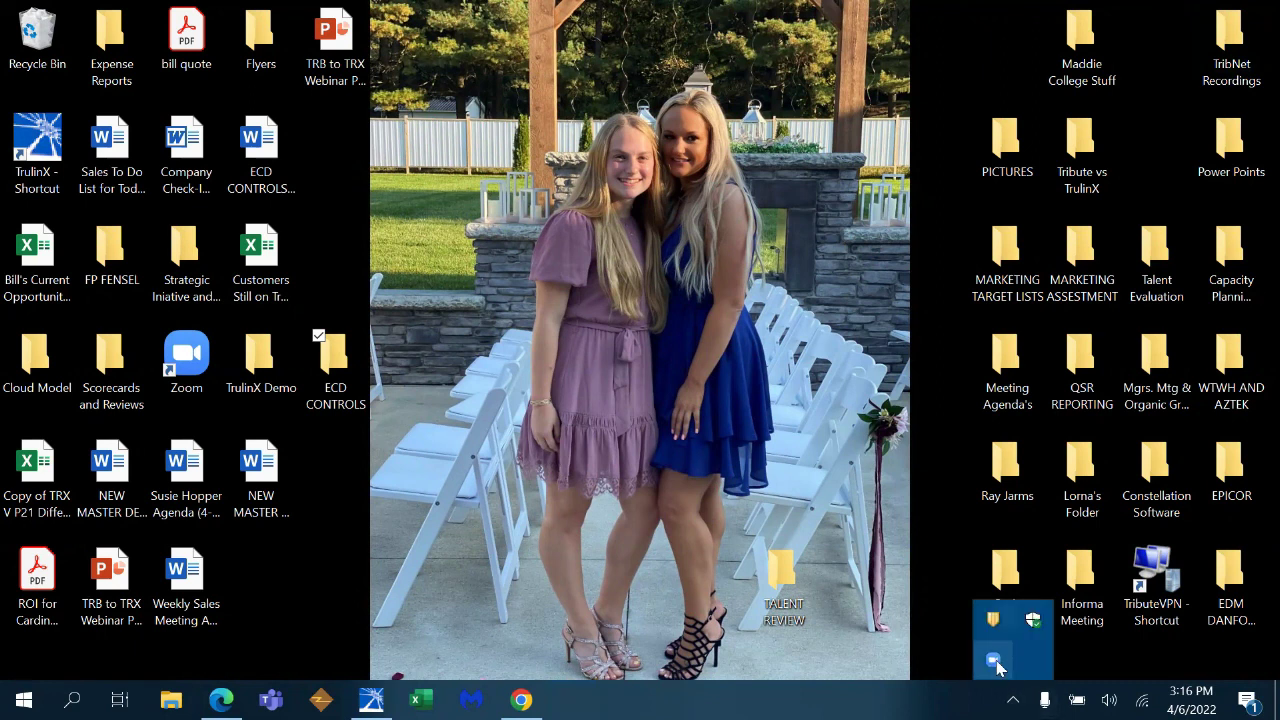